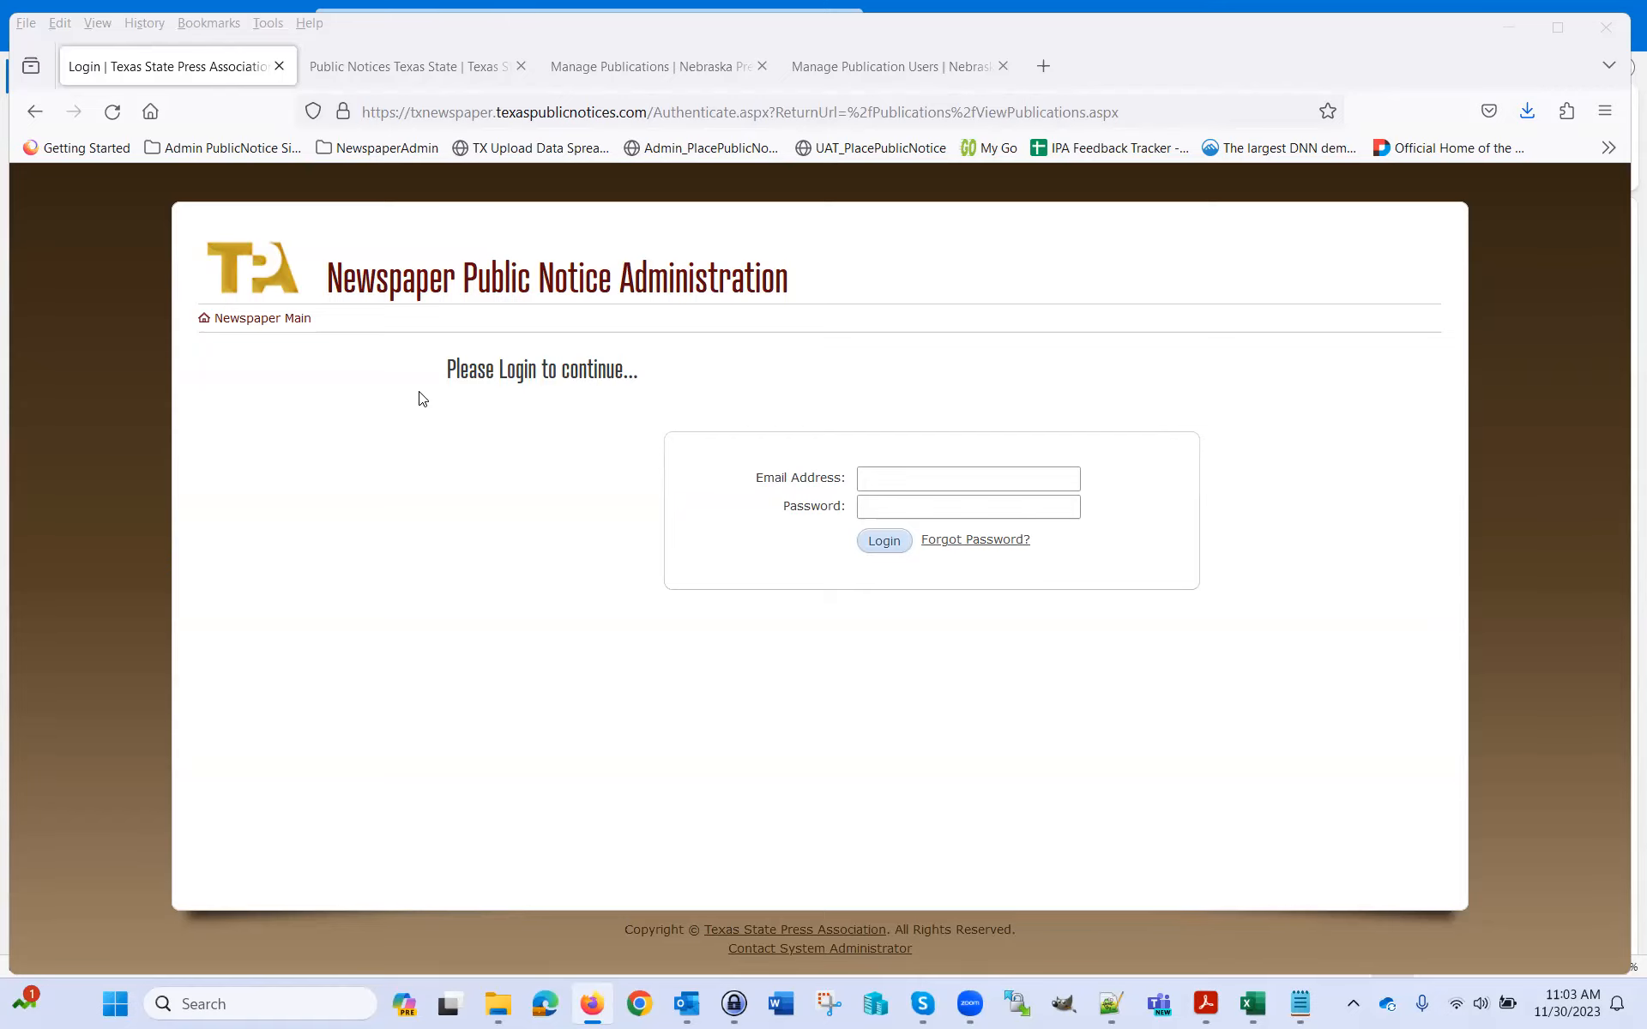
# Visit the Texas Public Notices public site, then return to the administration login page
pyautogui.click(434, 84)
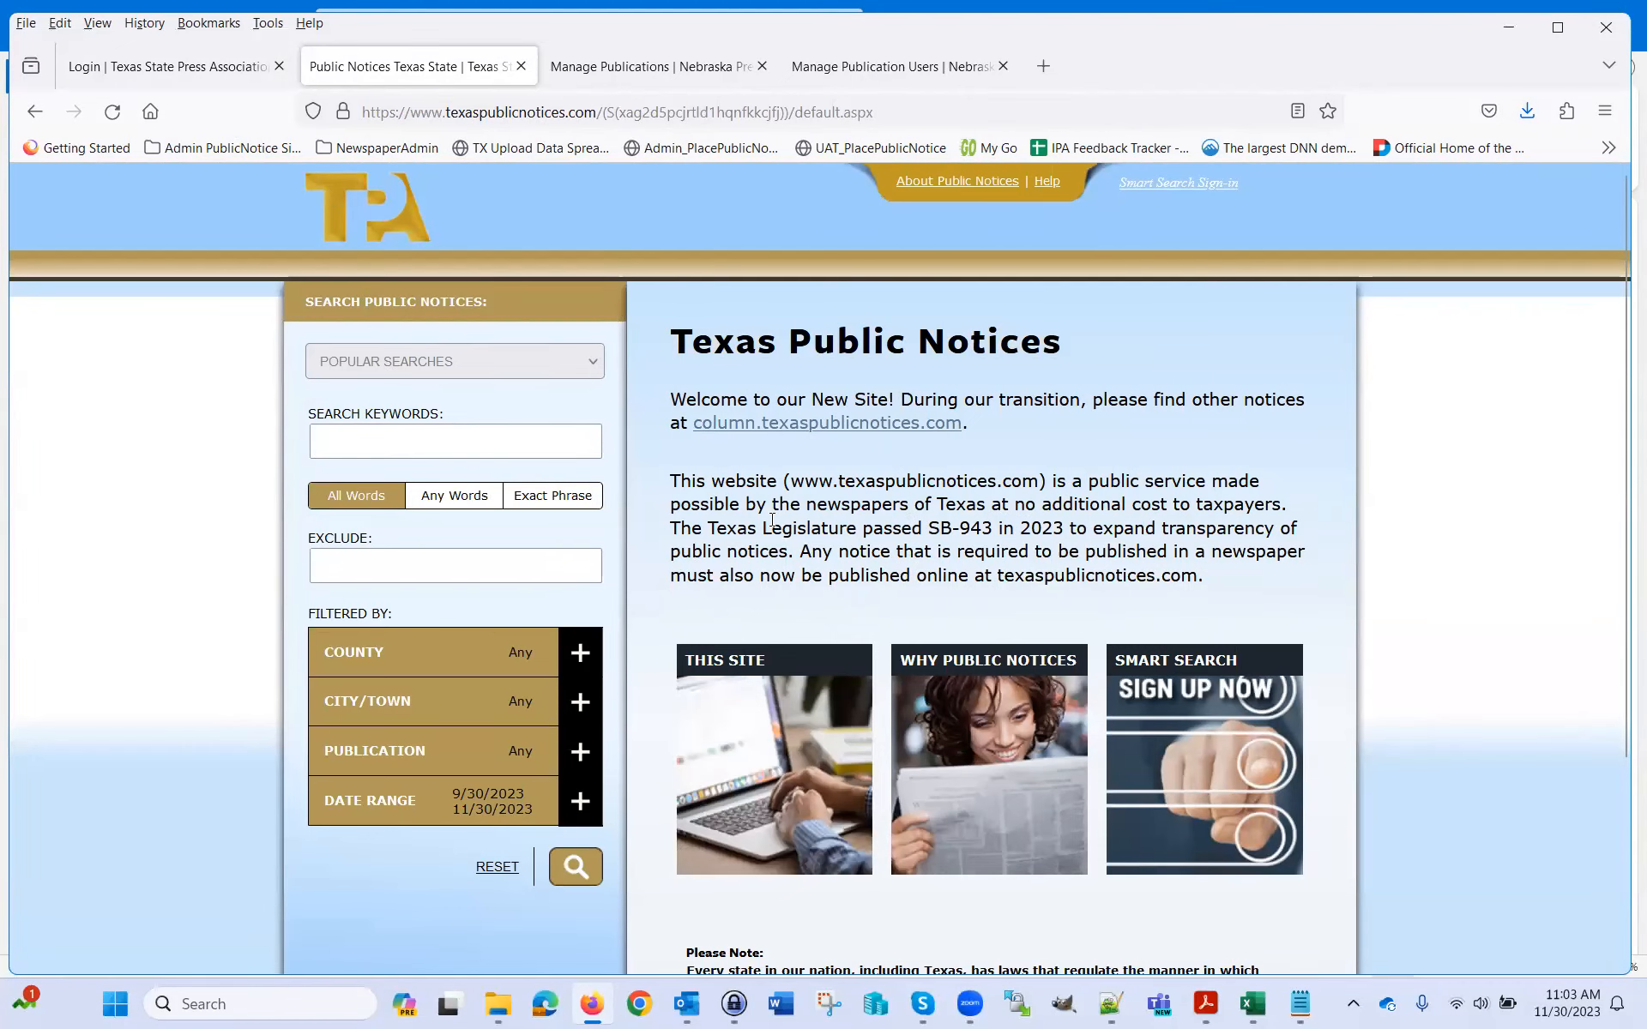
pyautogui.click(130, 74)
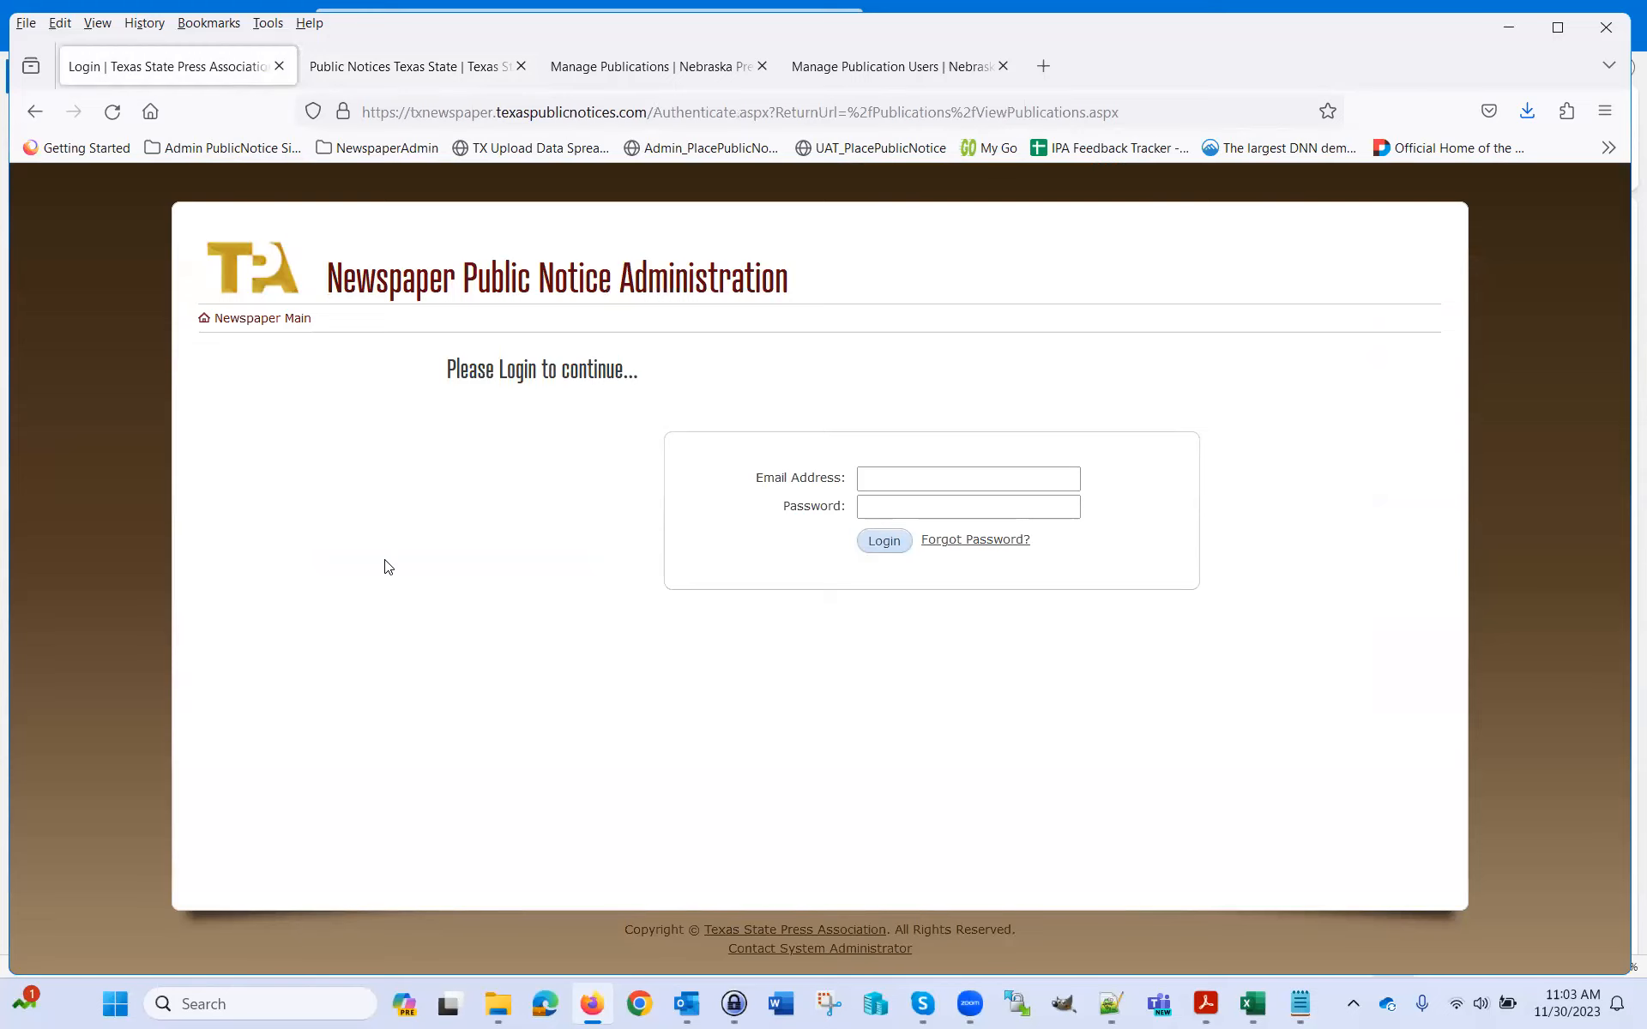
pyautogui.click(440, 114)
pyautogui.click(440, 114)
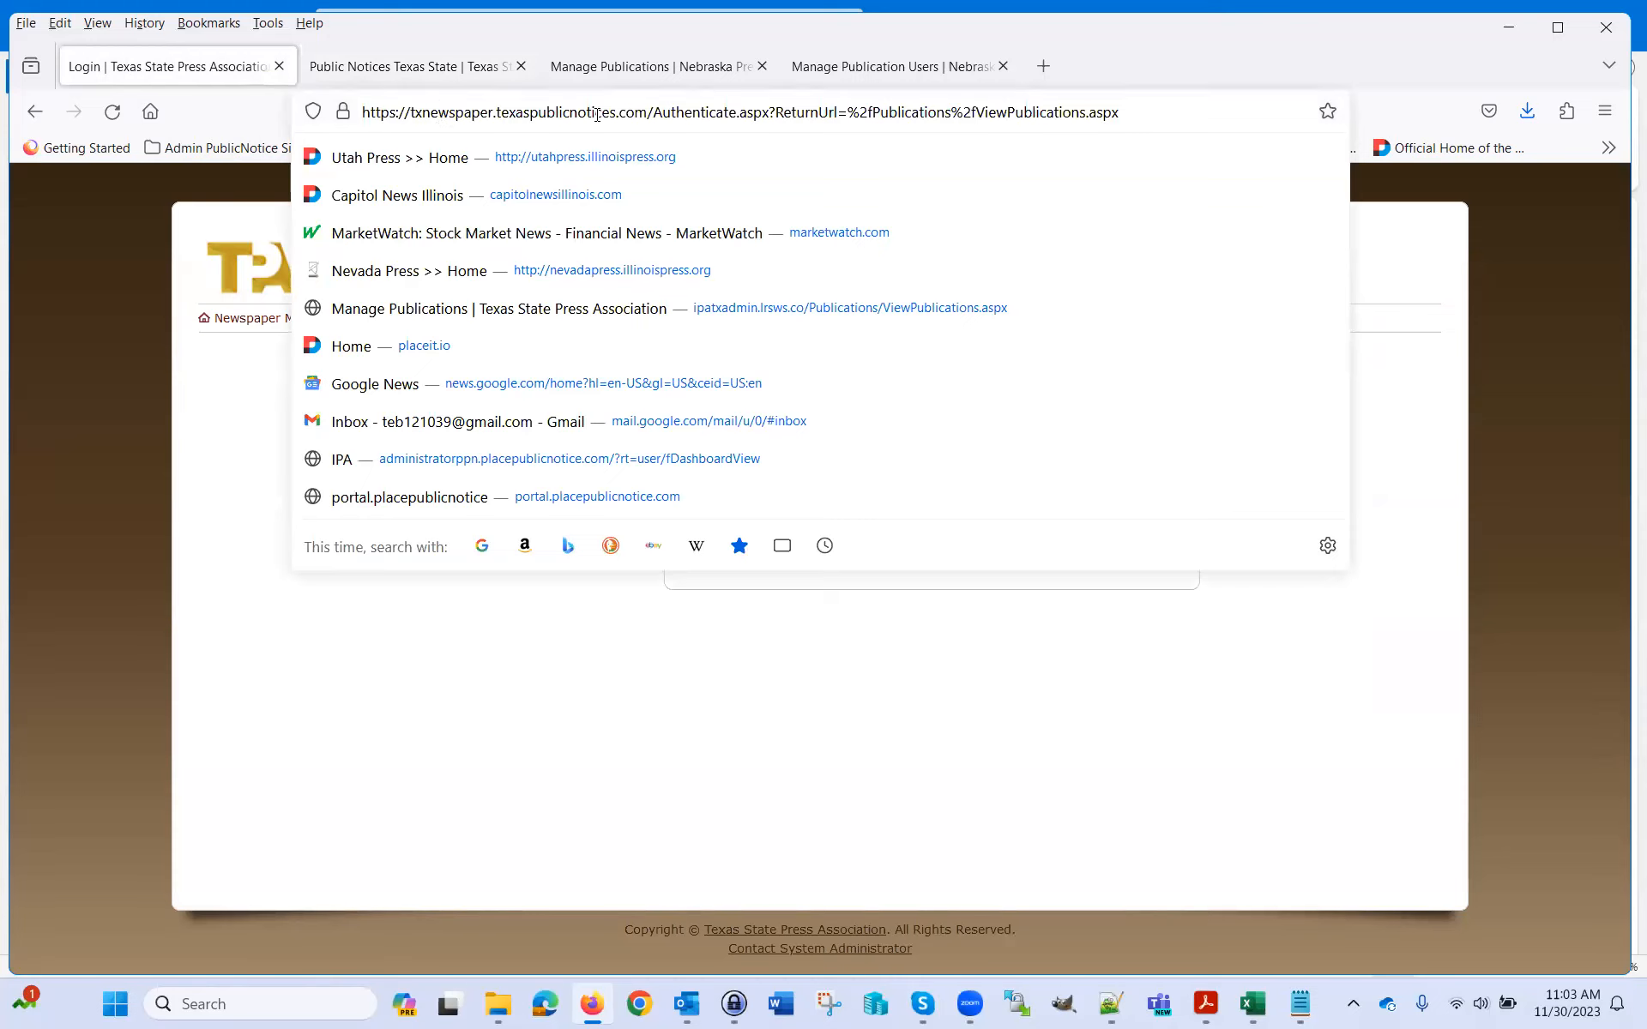
pyautogui.moveTo(410, 115); pyautogui.dragTo(649, 114)
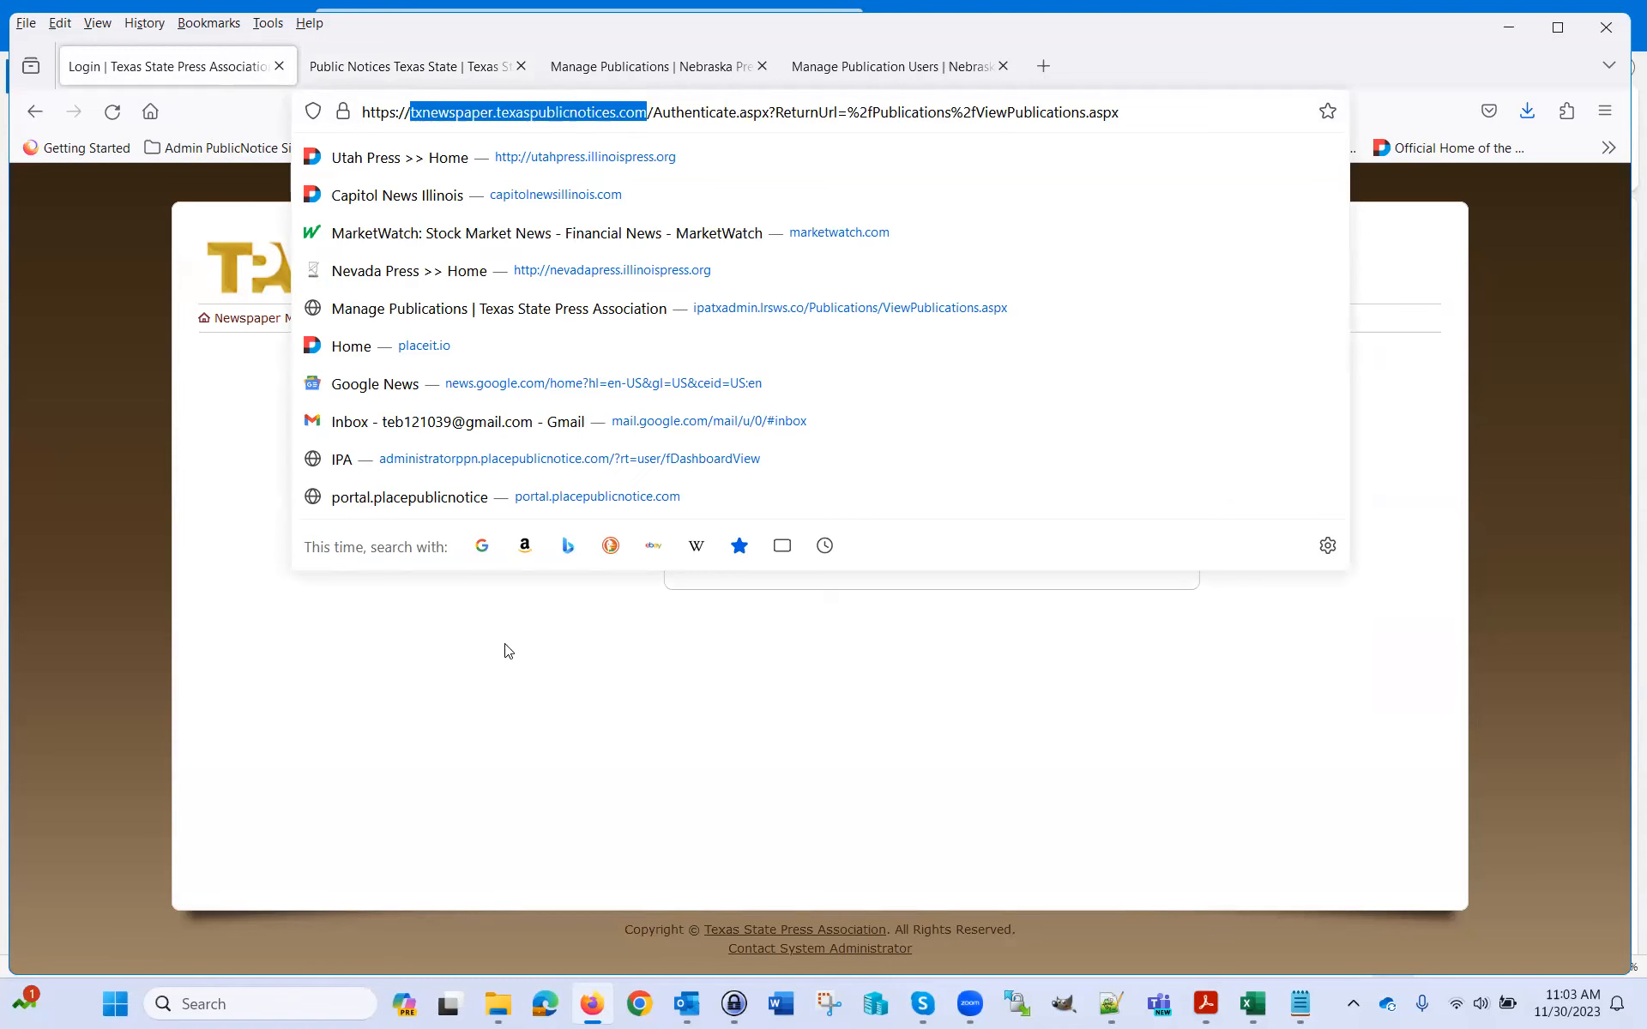
pyautogui.click(468, 762)
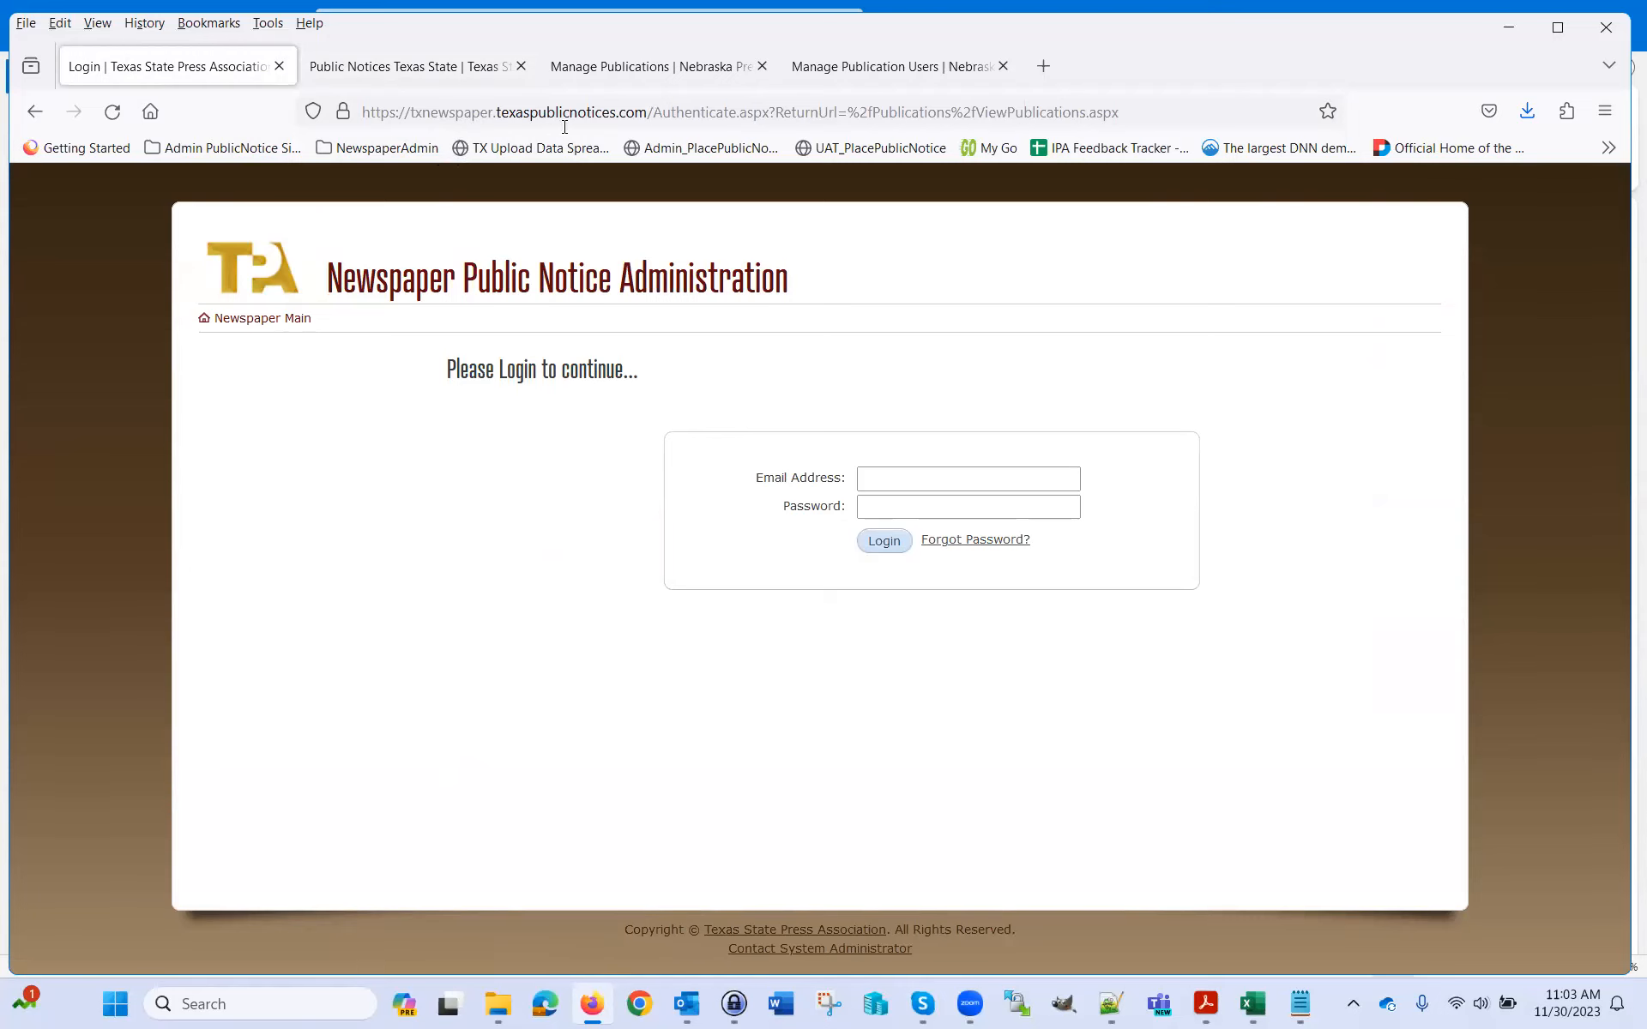
# Sign in with the account's email address and password, then open the Newspaper Main page
pyautogui.click(926, 487)
pyautogui.click(926, 482)
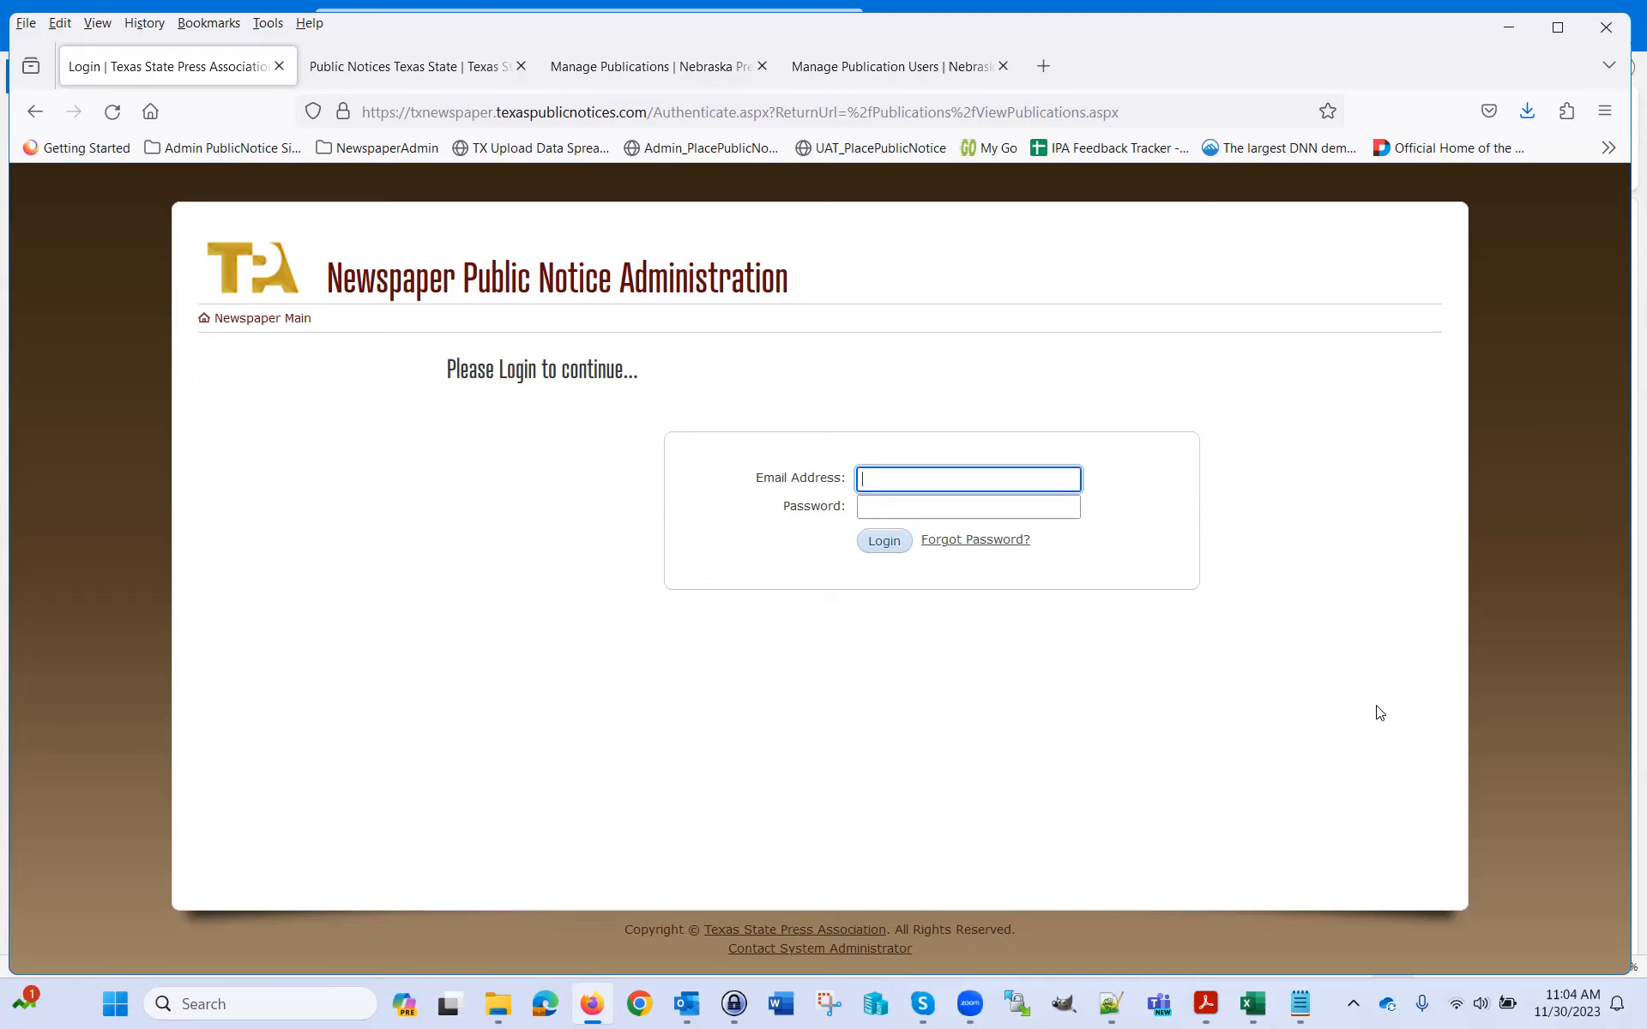
pyautogui.press('Tab')
pyautogui.write('********')
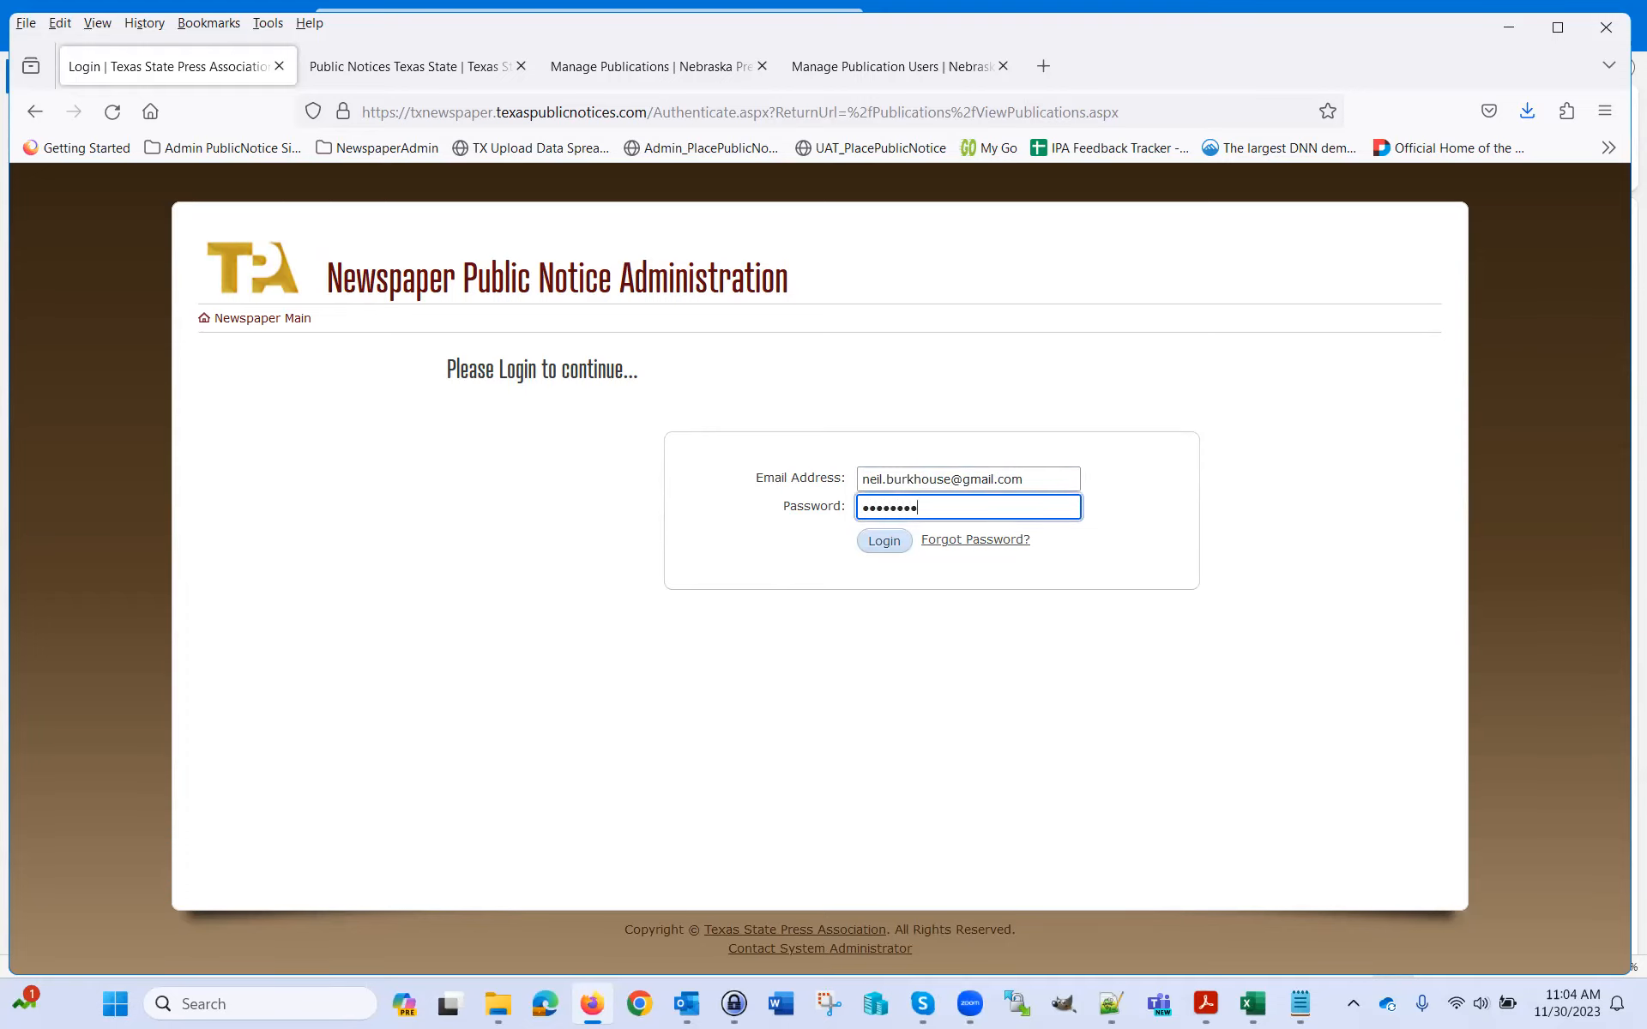
pyautogui.press('Return')
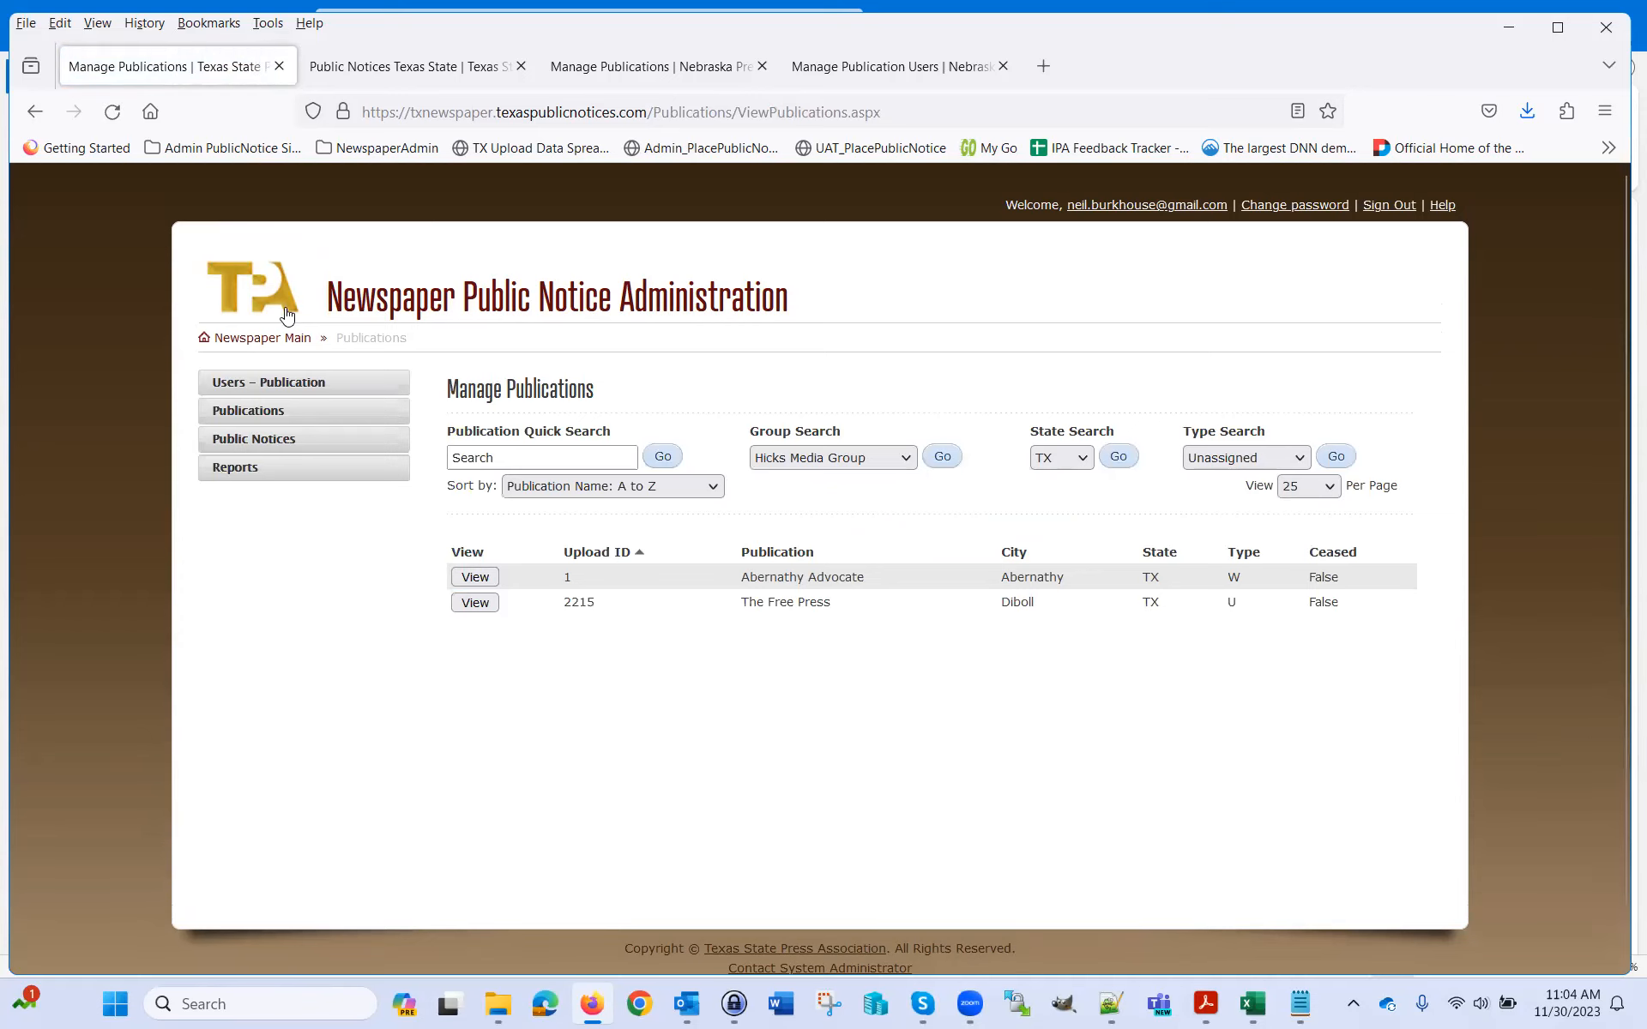
pyautogui.click(277, 340)
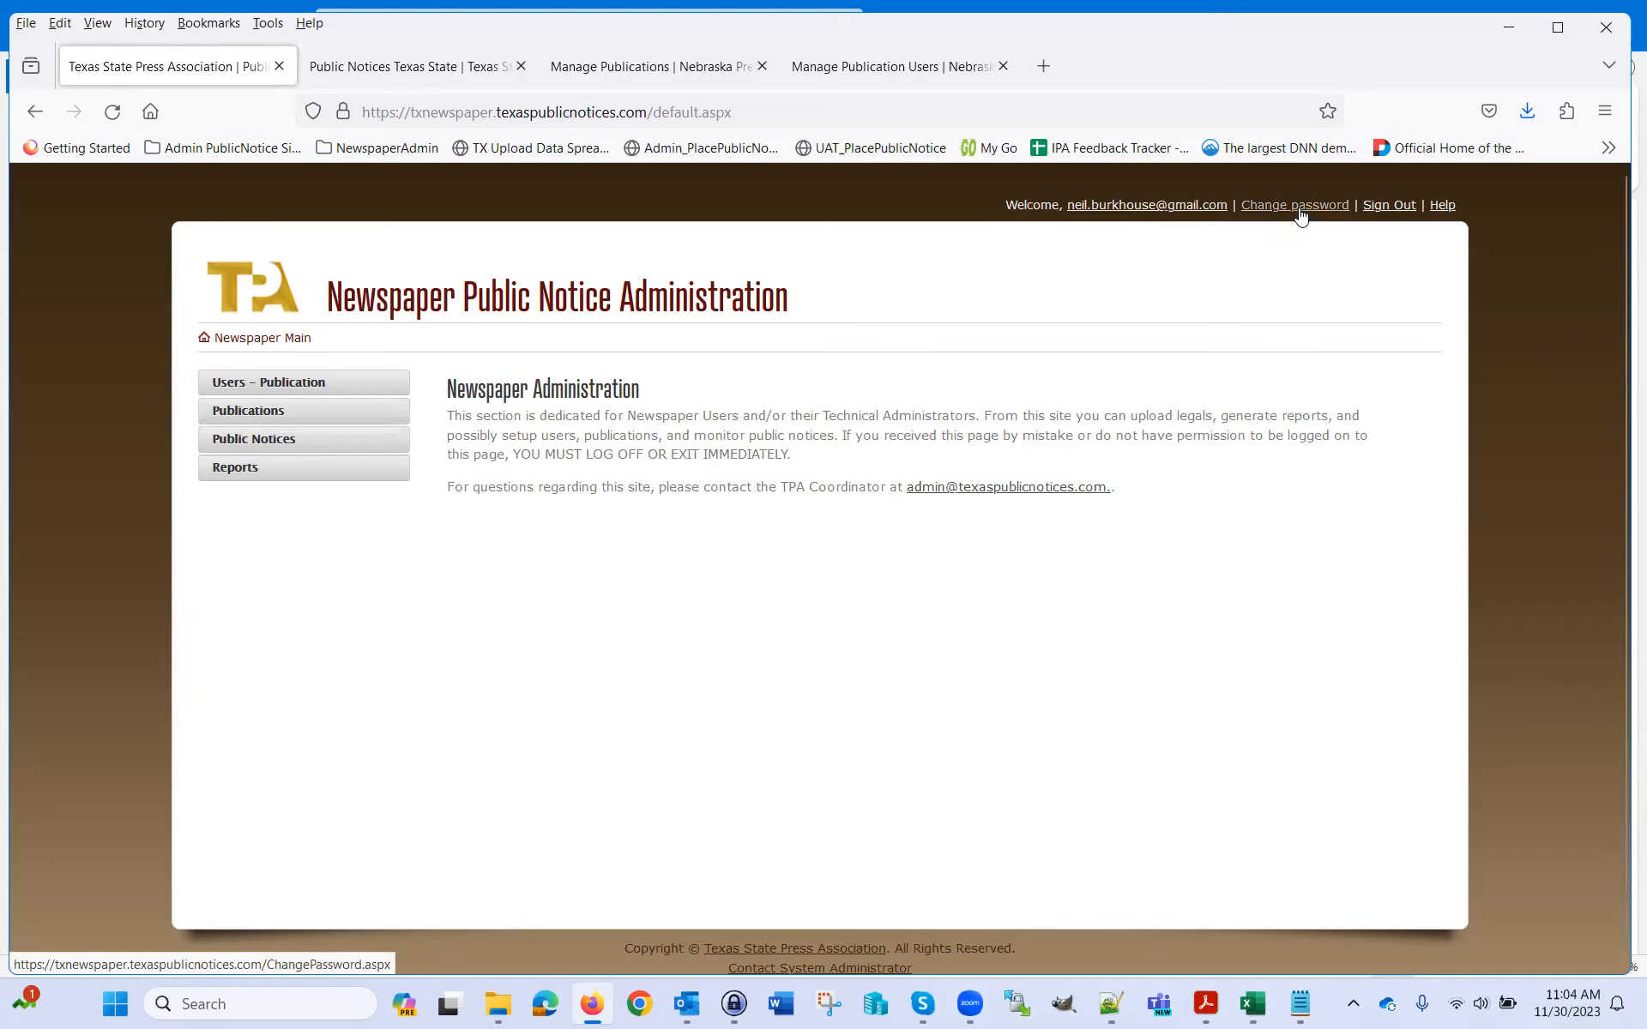
# Open NewspaperUserGuide.pdf, read down to the page 3 login instructions, then return to administration
pyautogui.click(1445, 210)
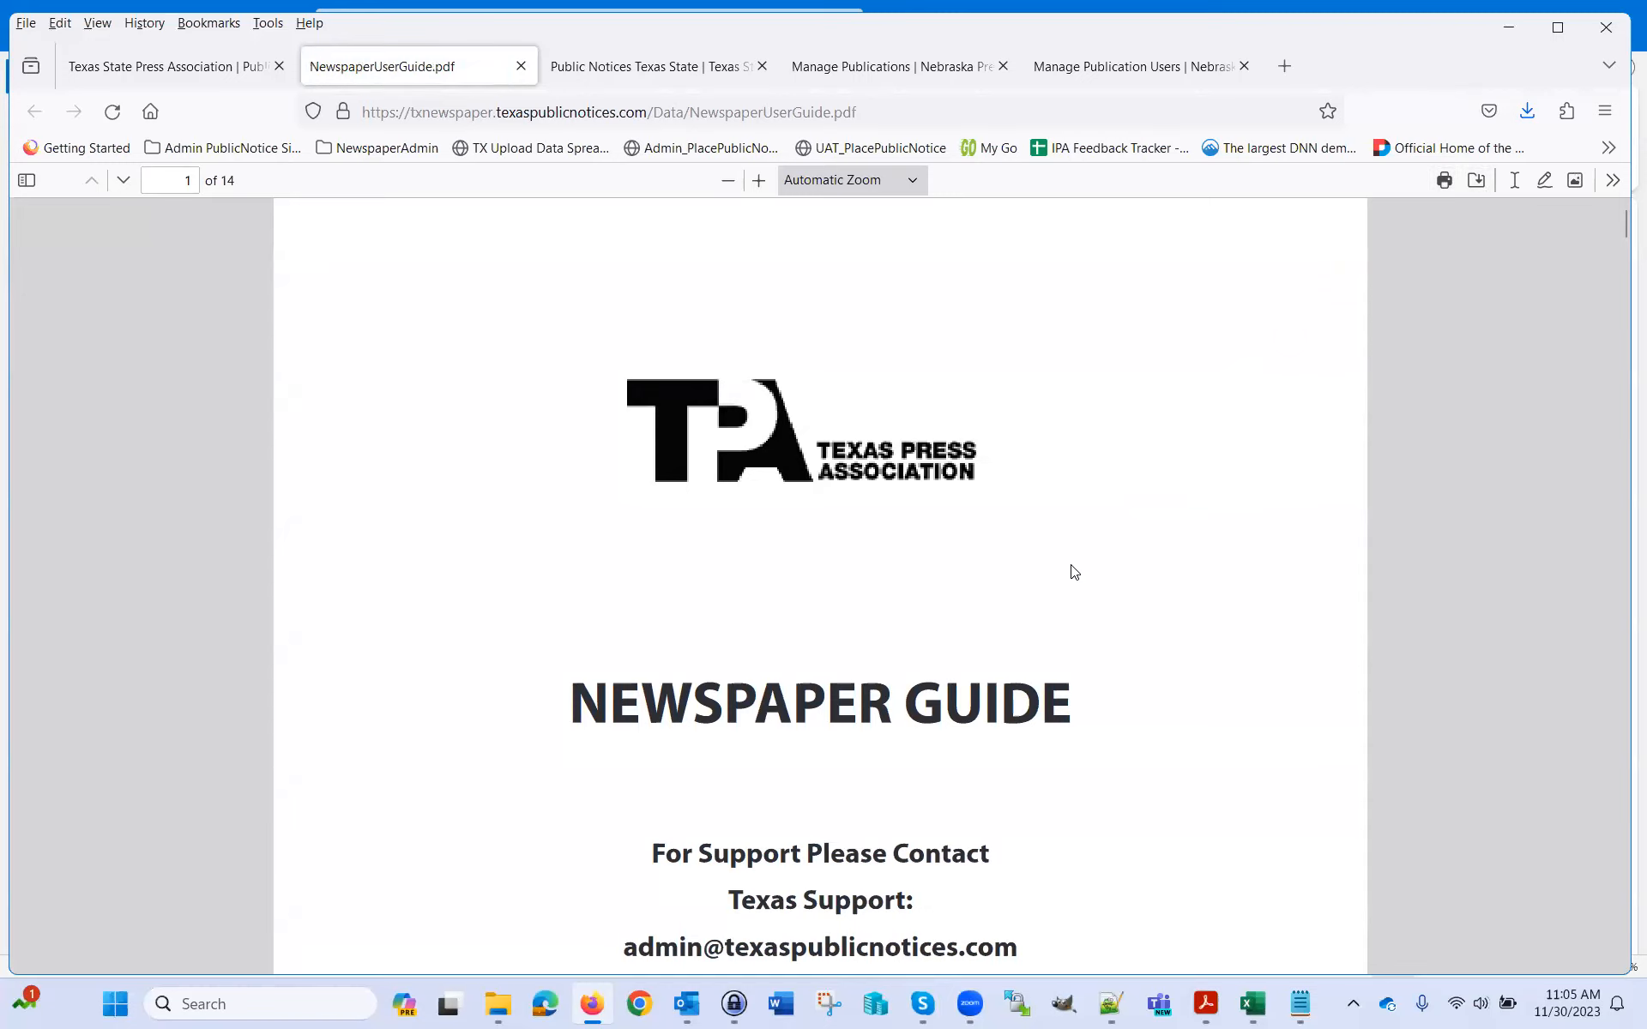
pyautogui.scroll(-12, 1133, 599)
pyautogui.scroll(6, 1132, 591)
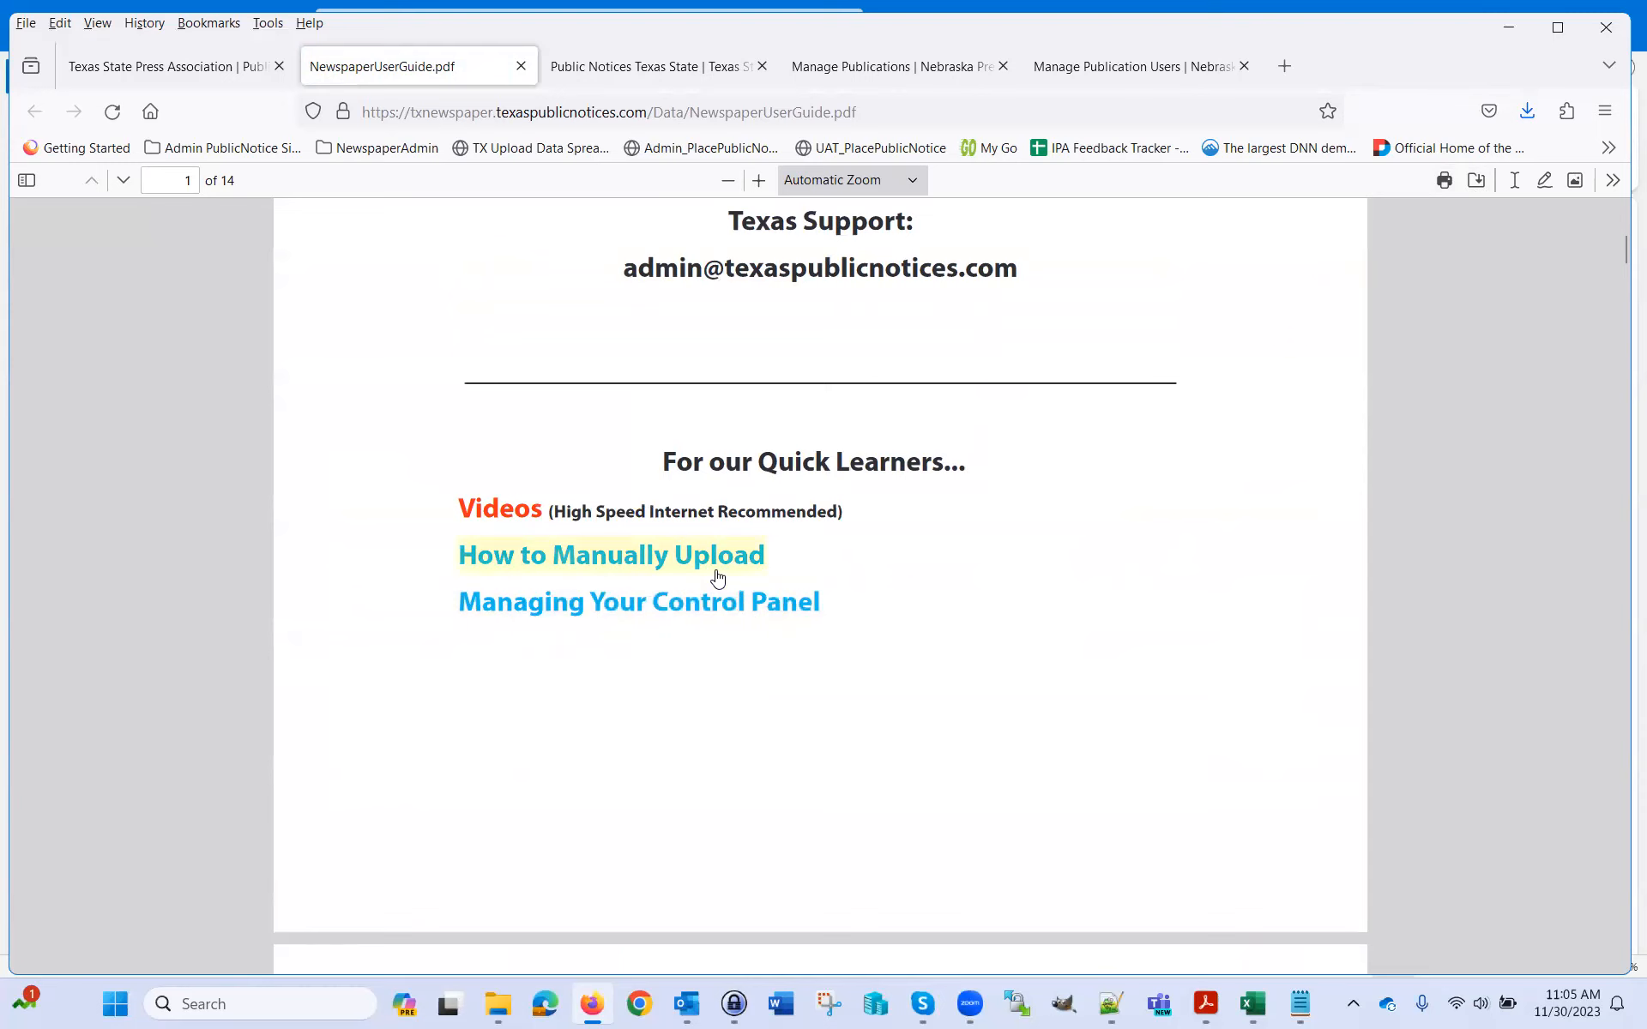
pyautogui.scroll(-4, 839, 605)
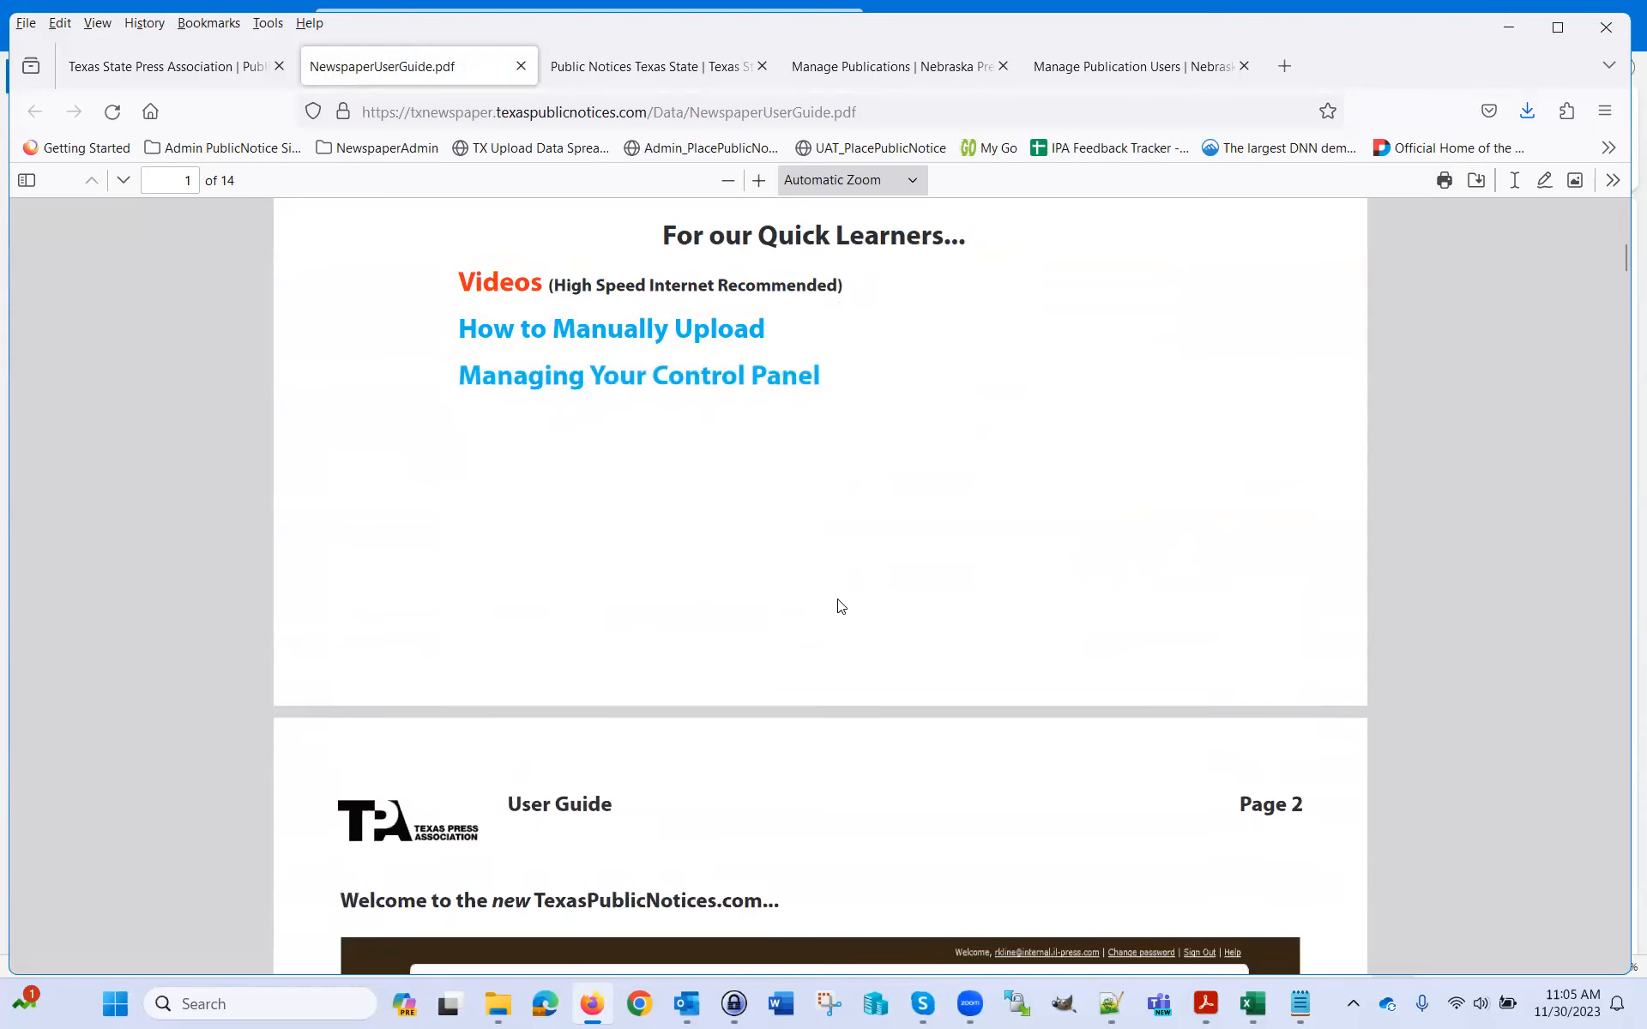
pyautogui.scroll(-2, 841, 605)
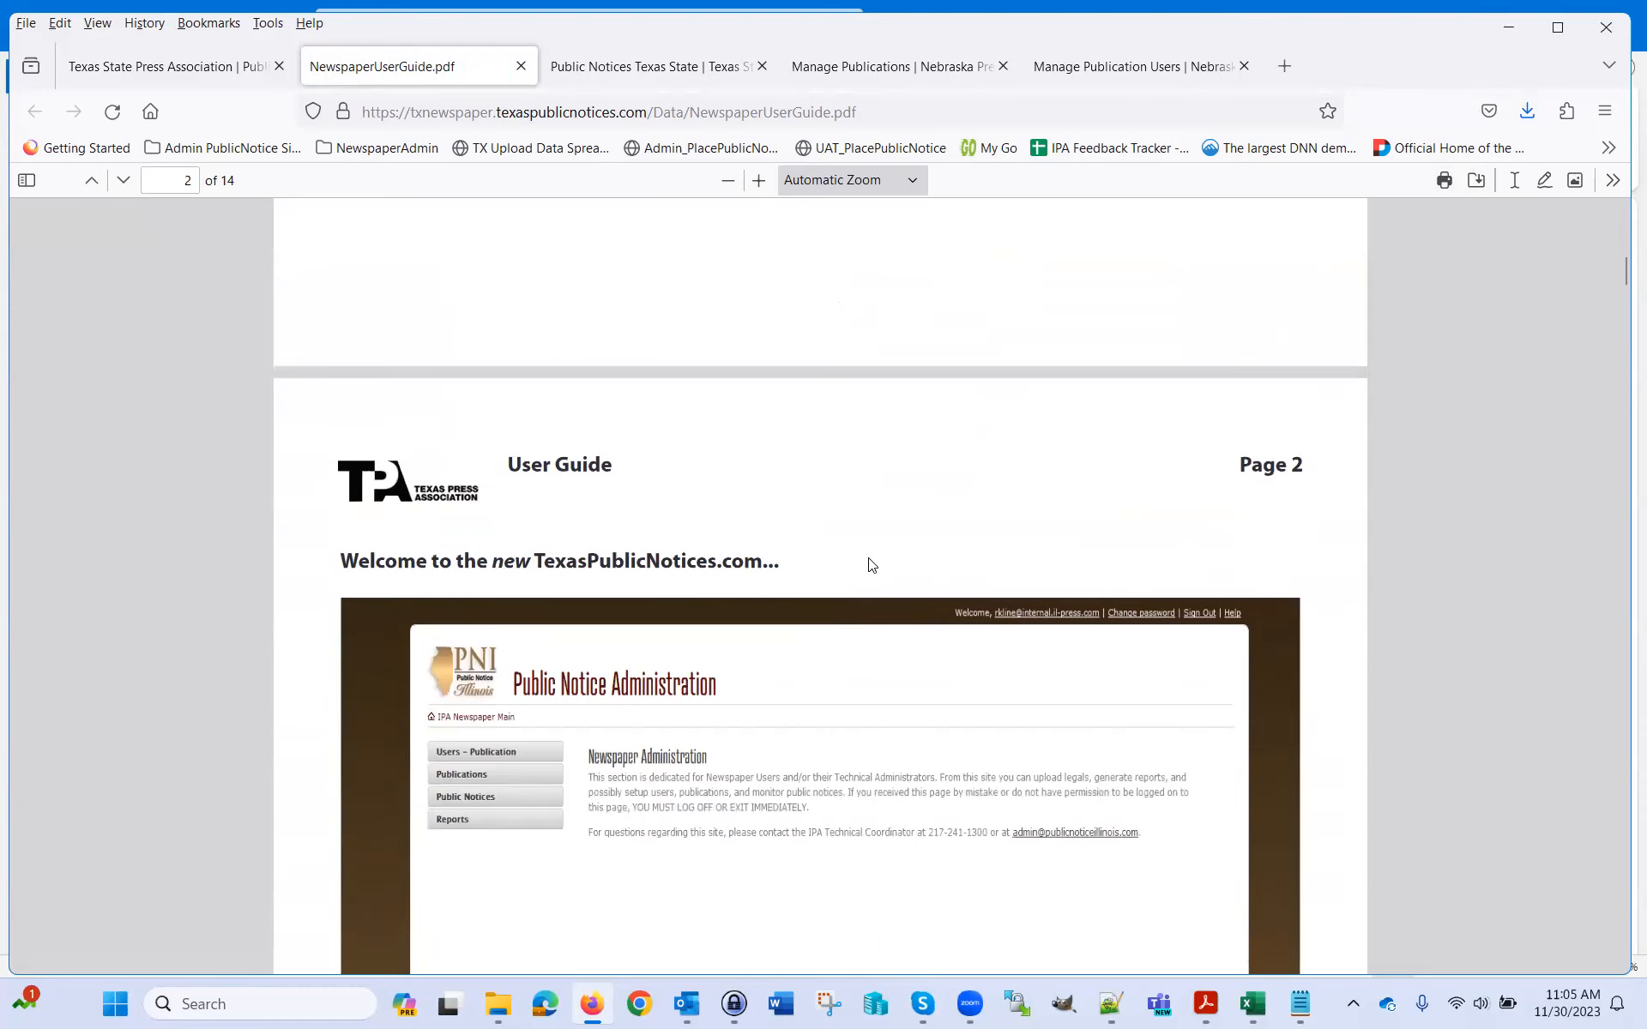
pyautogui.scroll(-3, 858, 566)
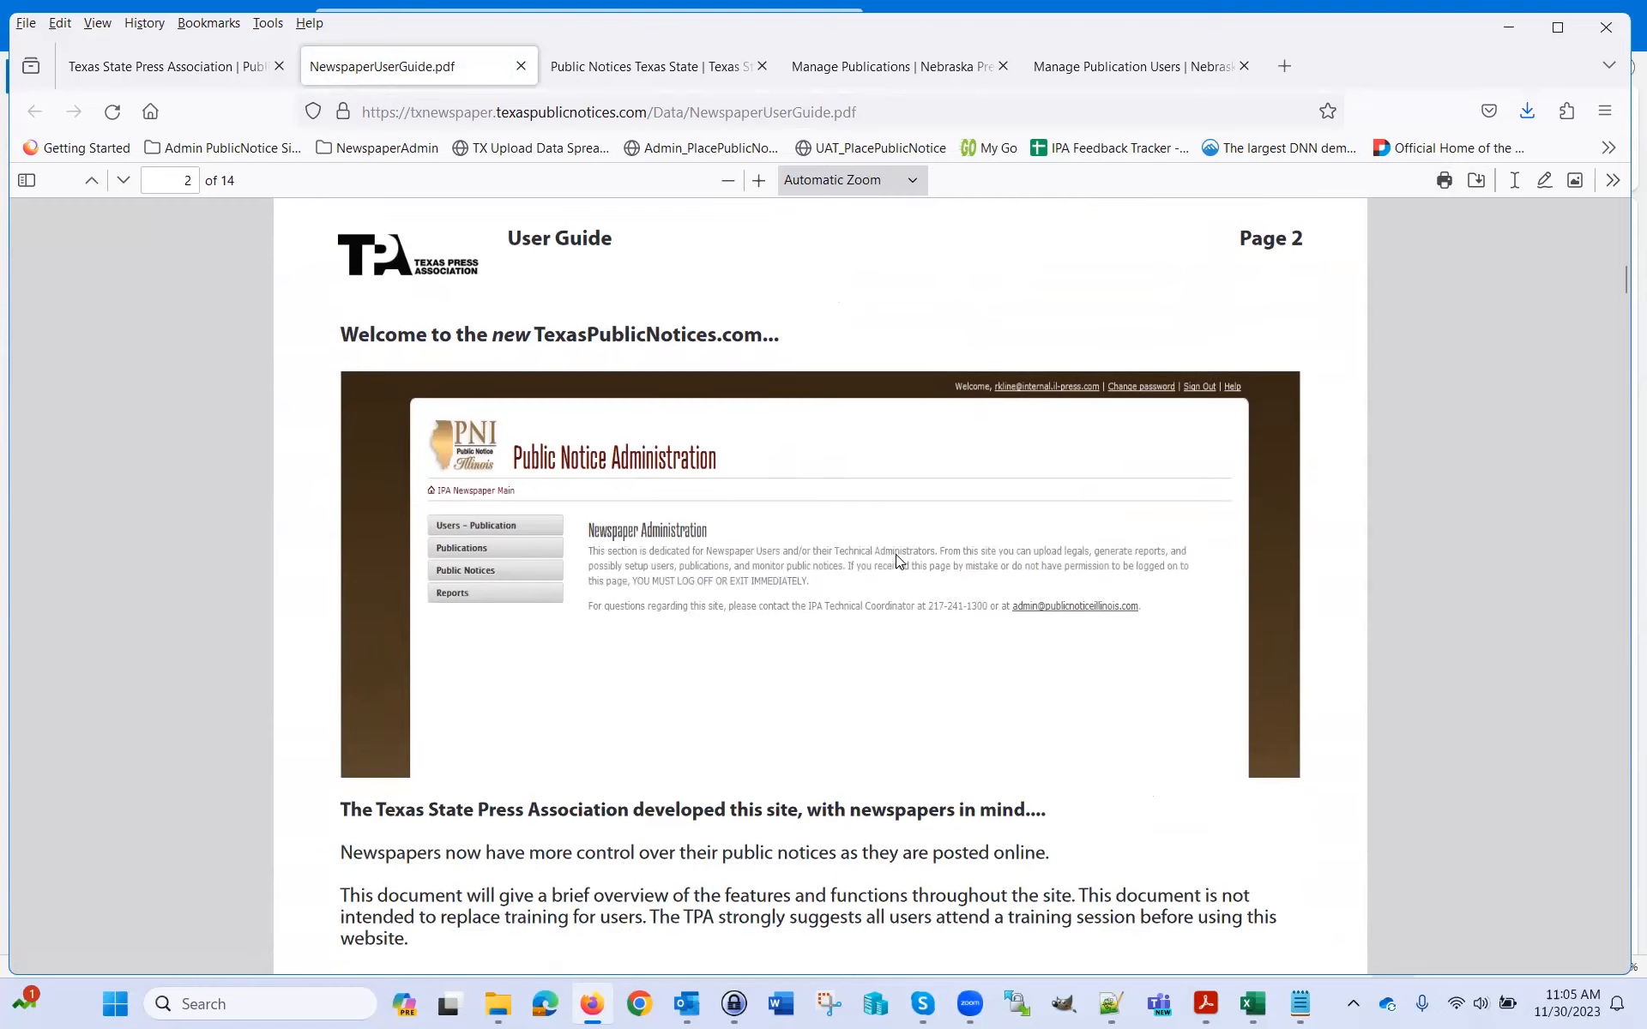
pyautogui.scroll(-2, 895, 554)
pyautogui.scroll(-6, 909, 570)
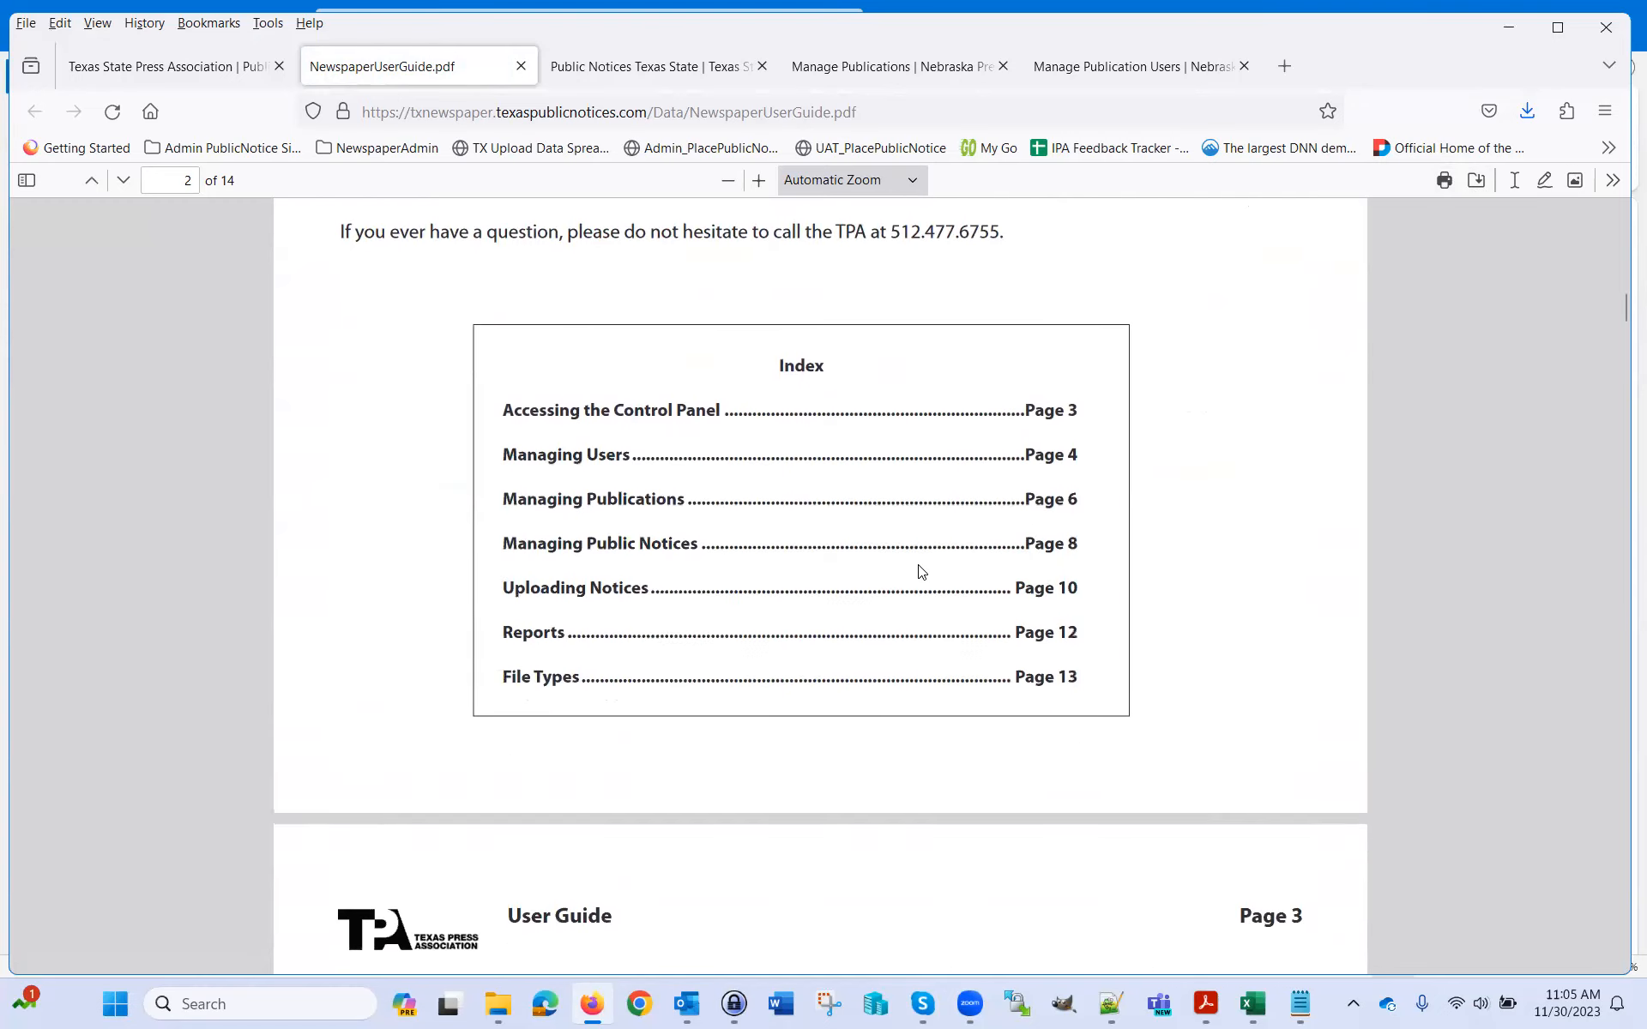
pyautogui.scroll(-4, 943, 569)
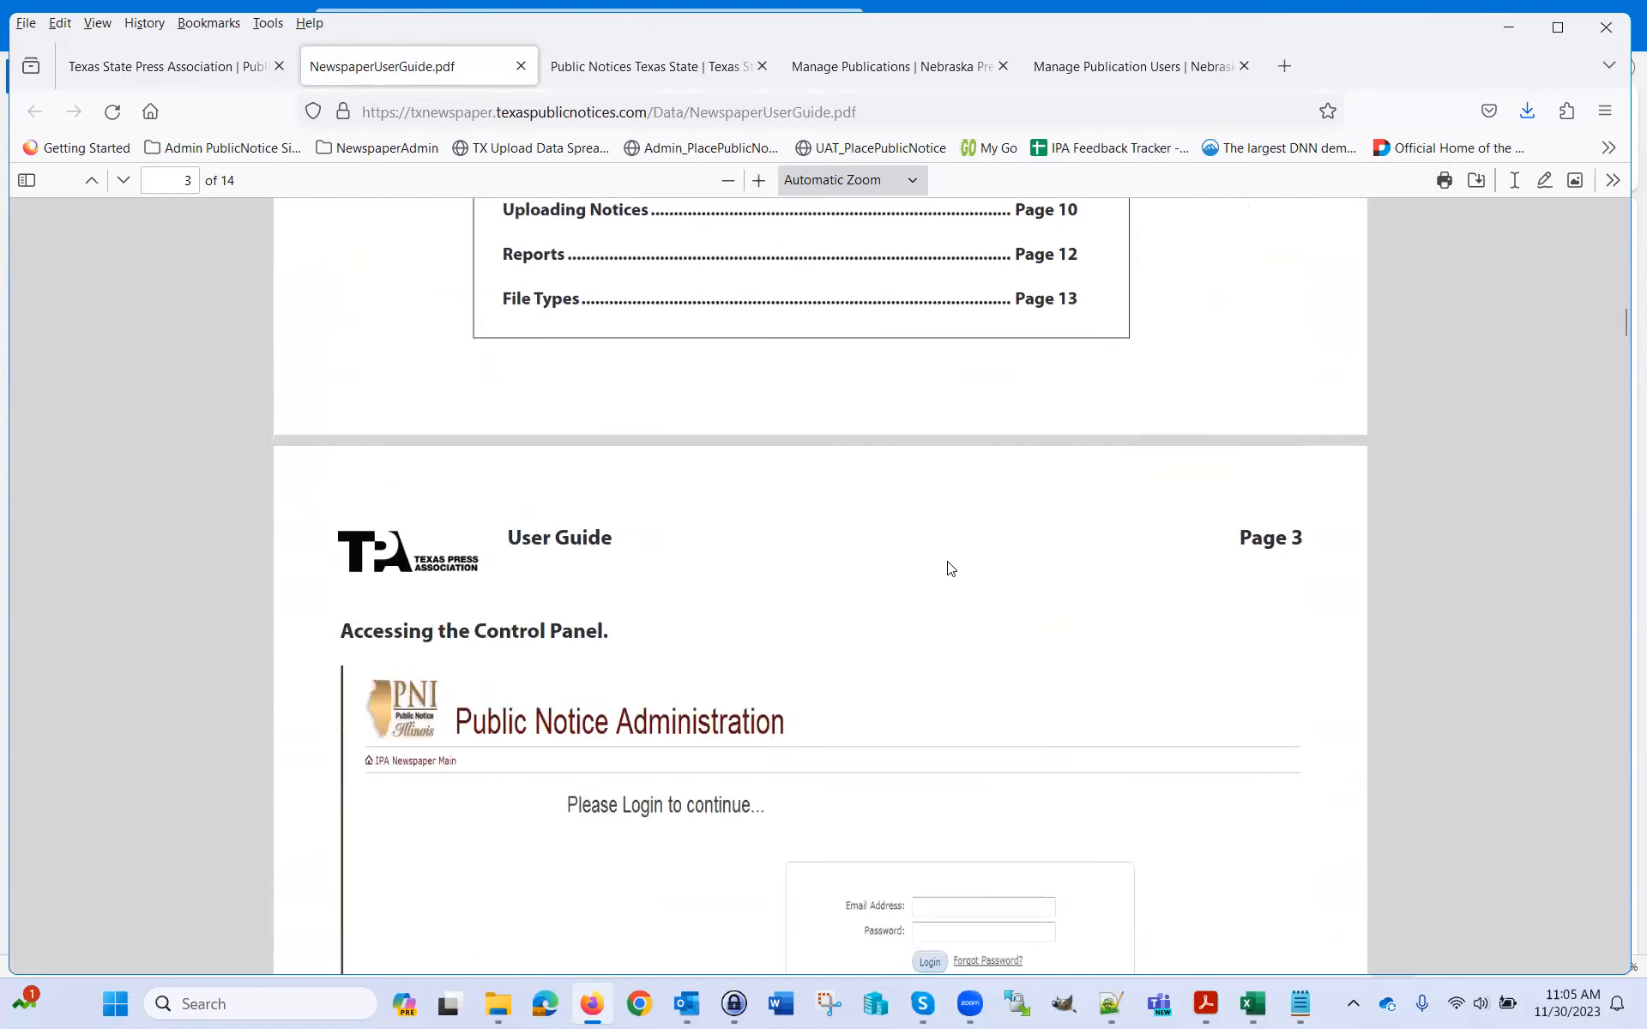
pyautogui.scroll(-6, 966, 570)
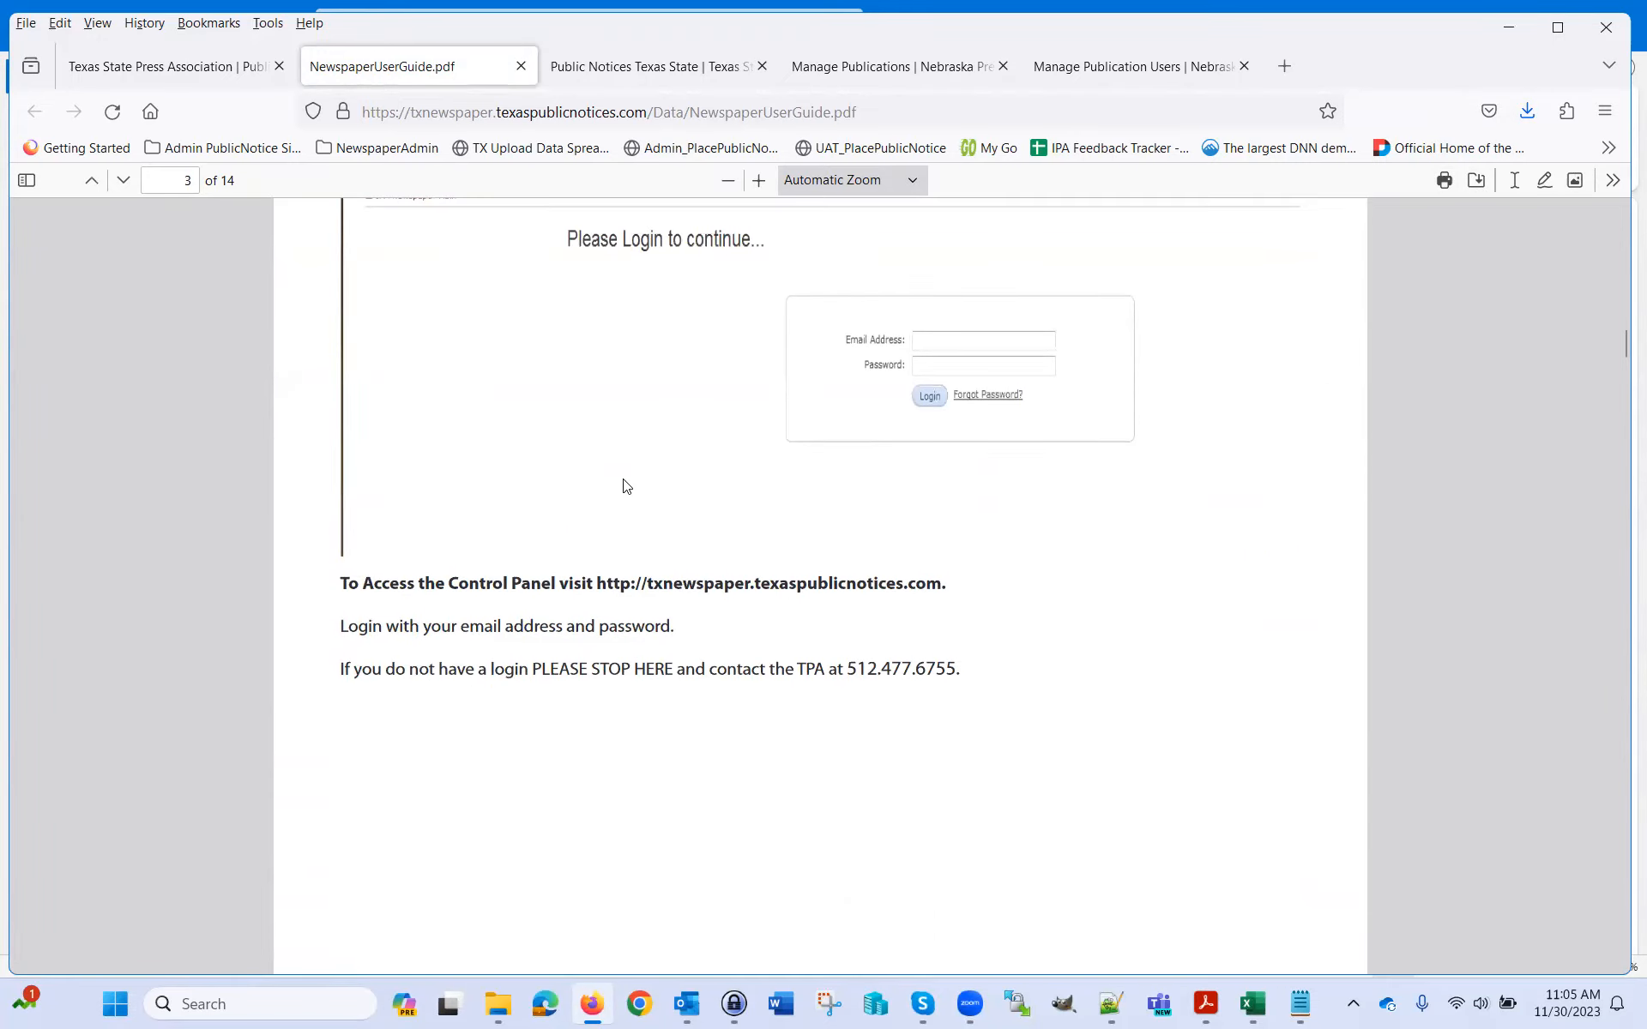
pyautogui.click(221, 66)
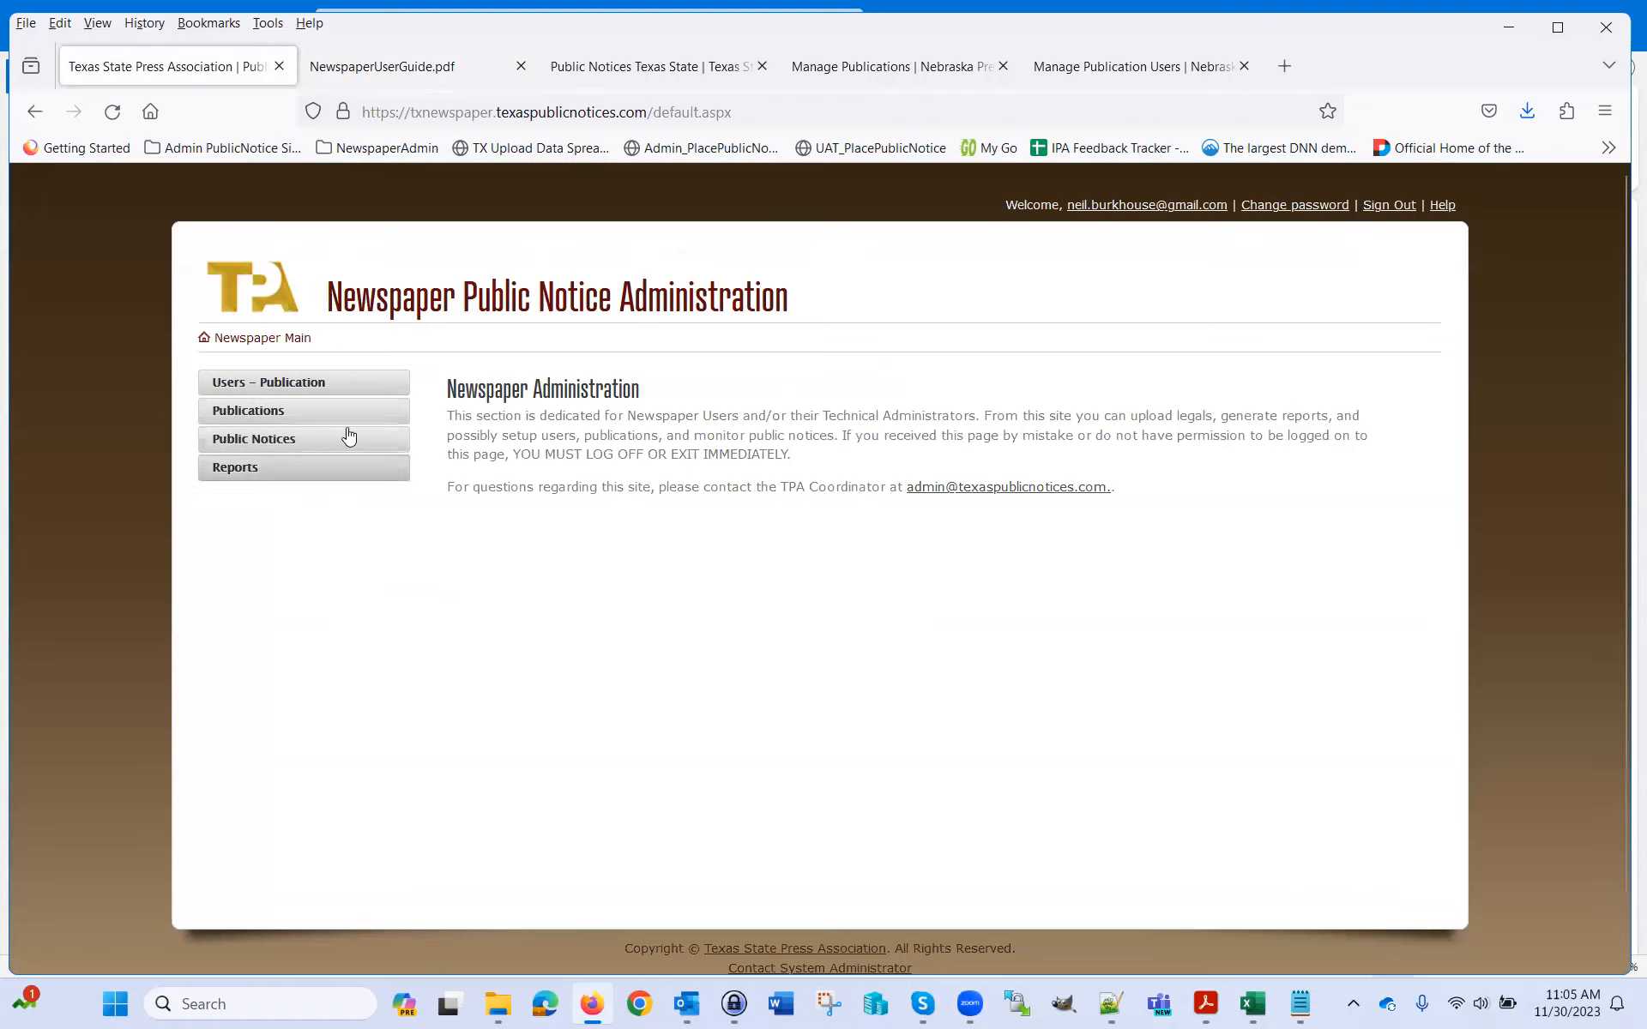
# Open the Users – Publication list and select the first user's Upload ID
pyautogui.click(321, 387)
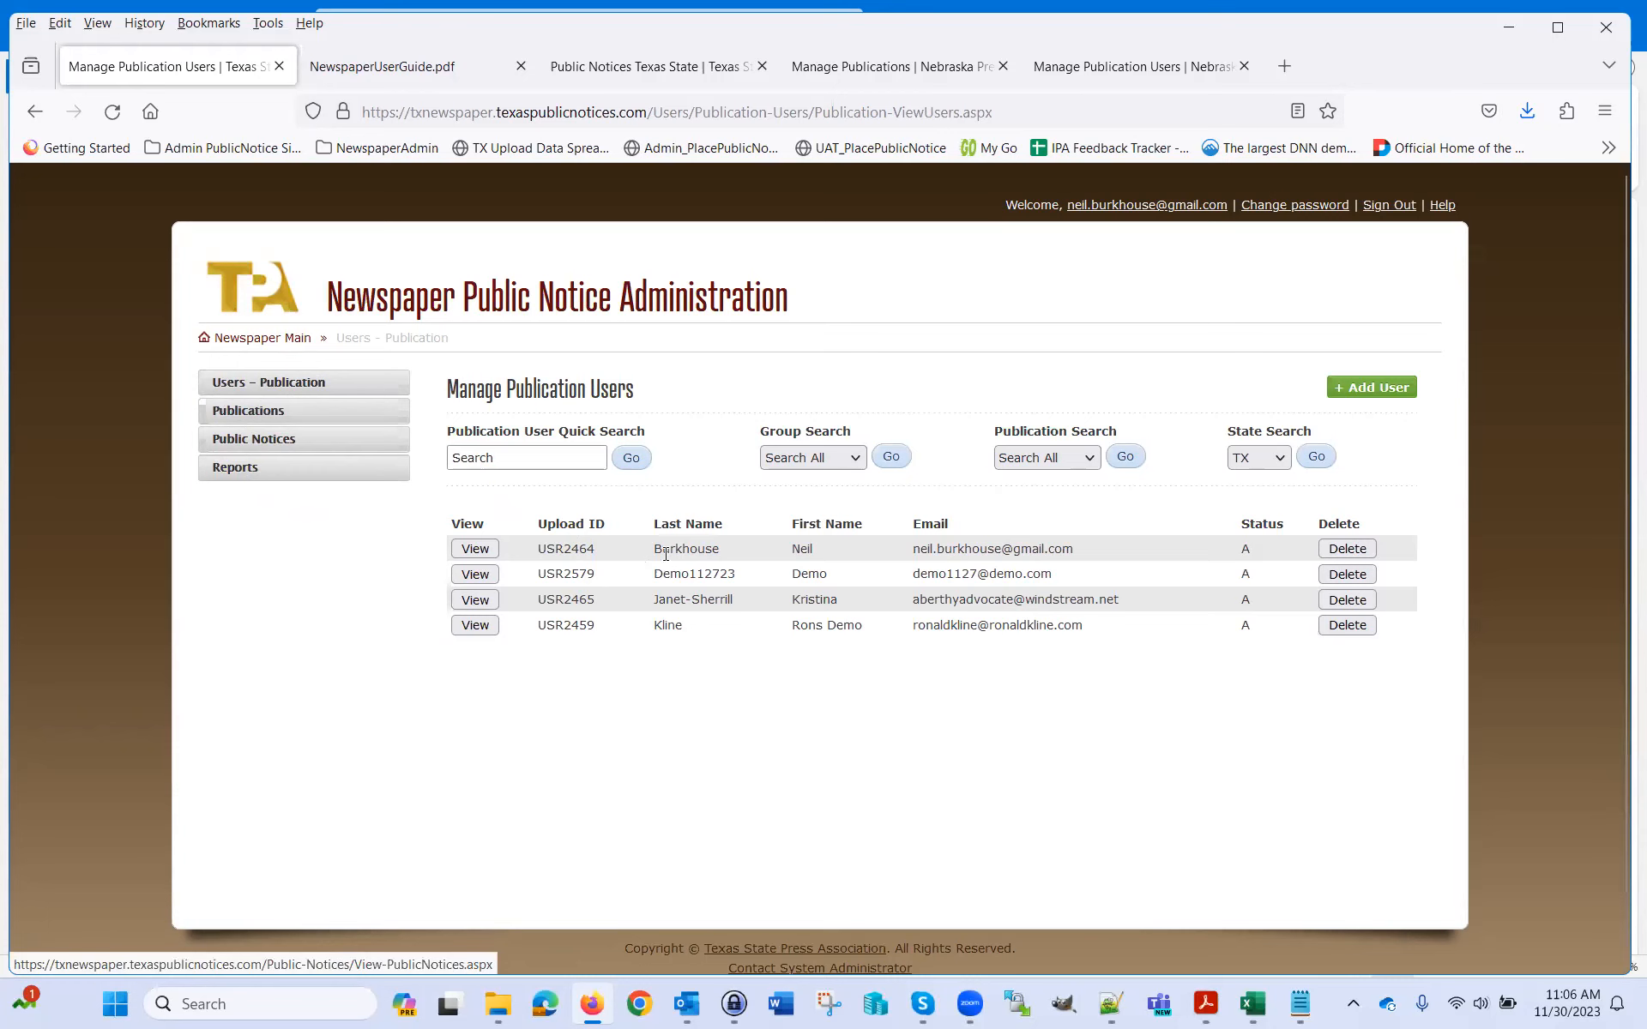
pyautogui.doubleClick(567, 548)
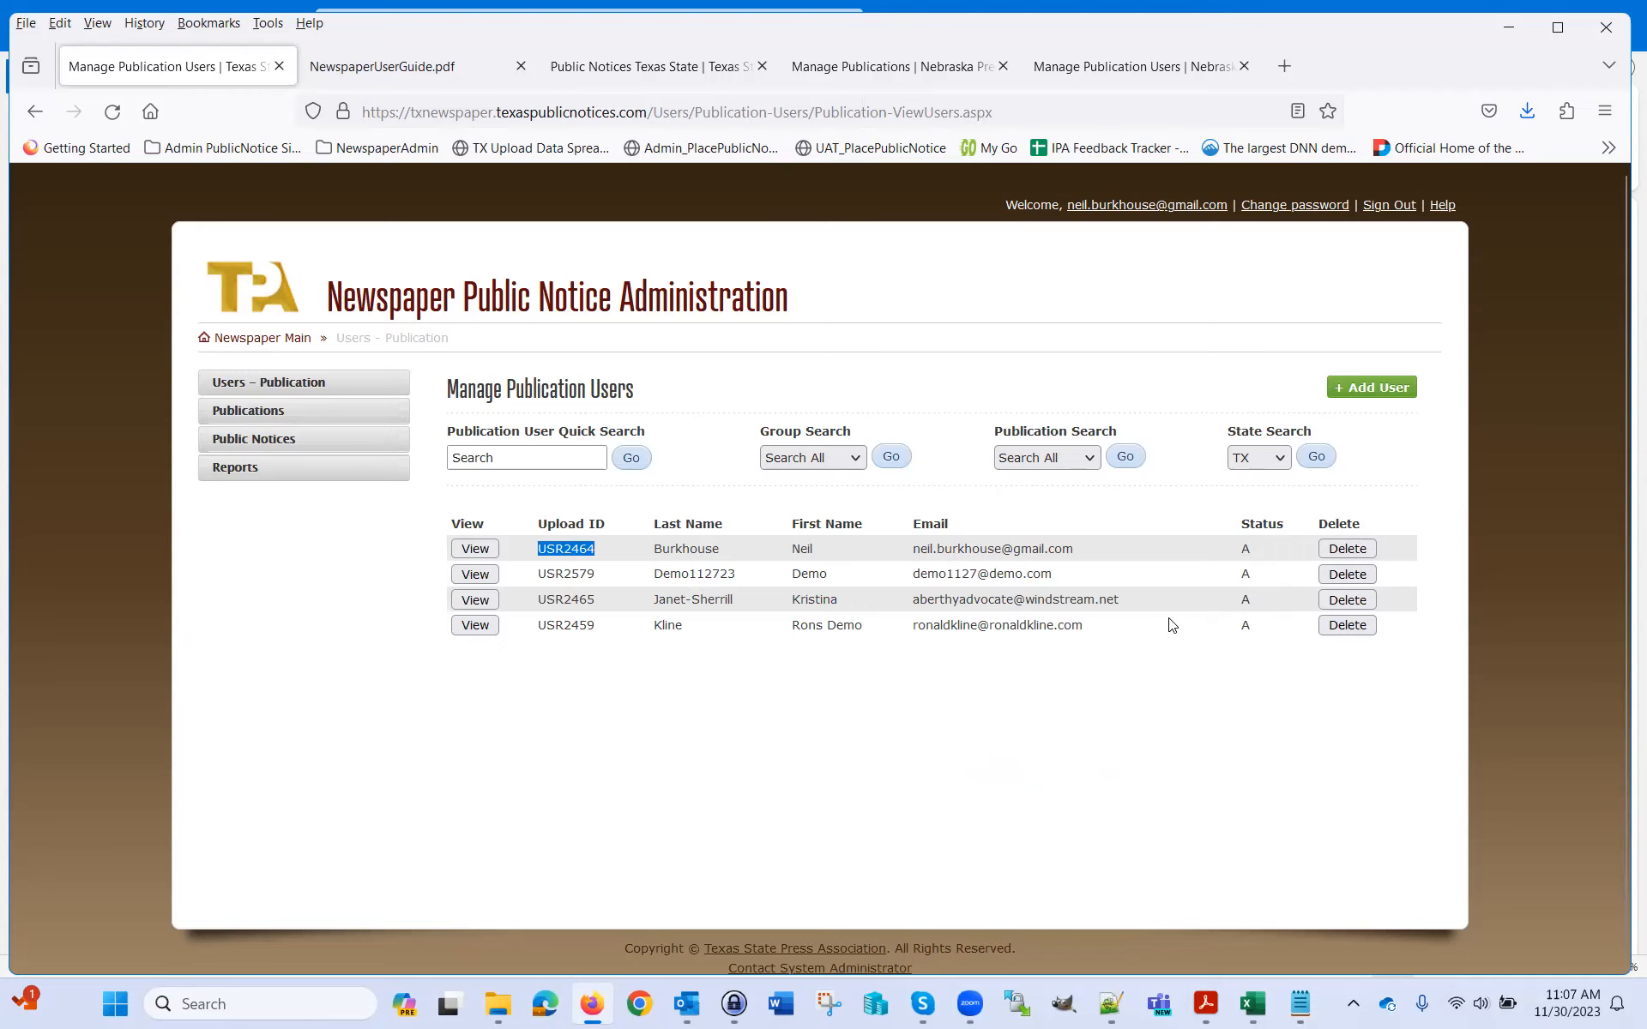
# Open the first publication user's record and keep its User Status as Active
pyautogui.click(479, 550)
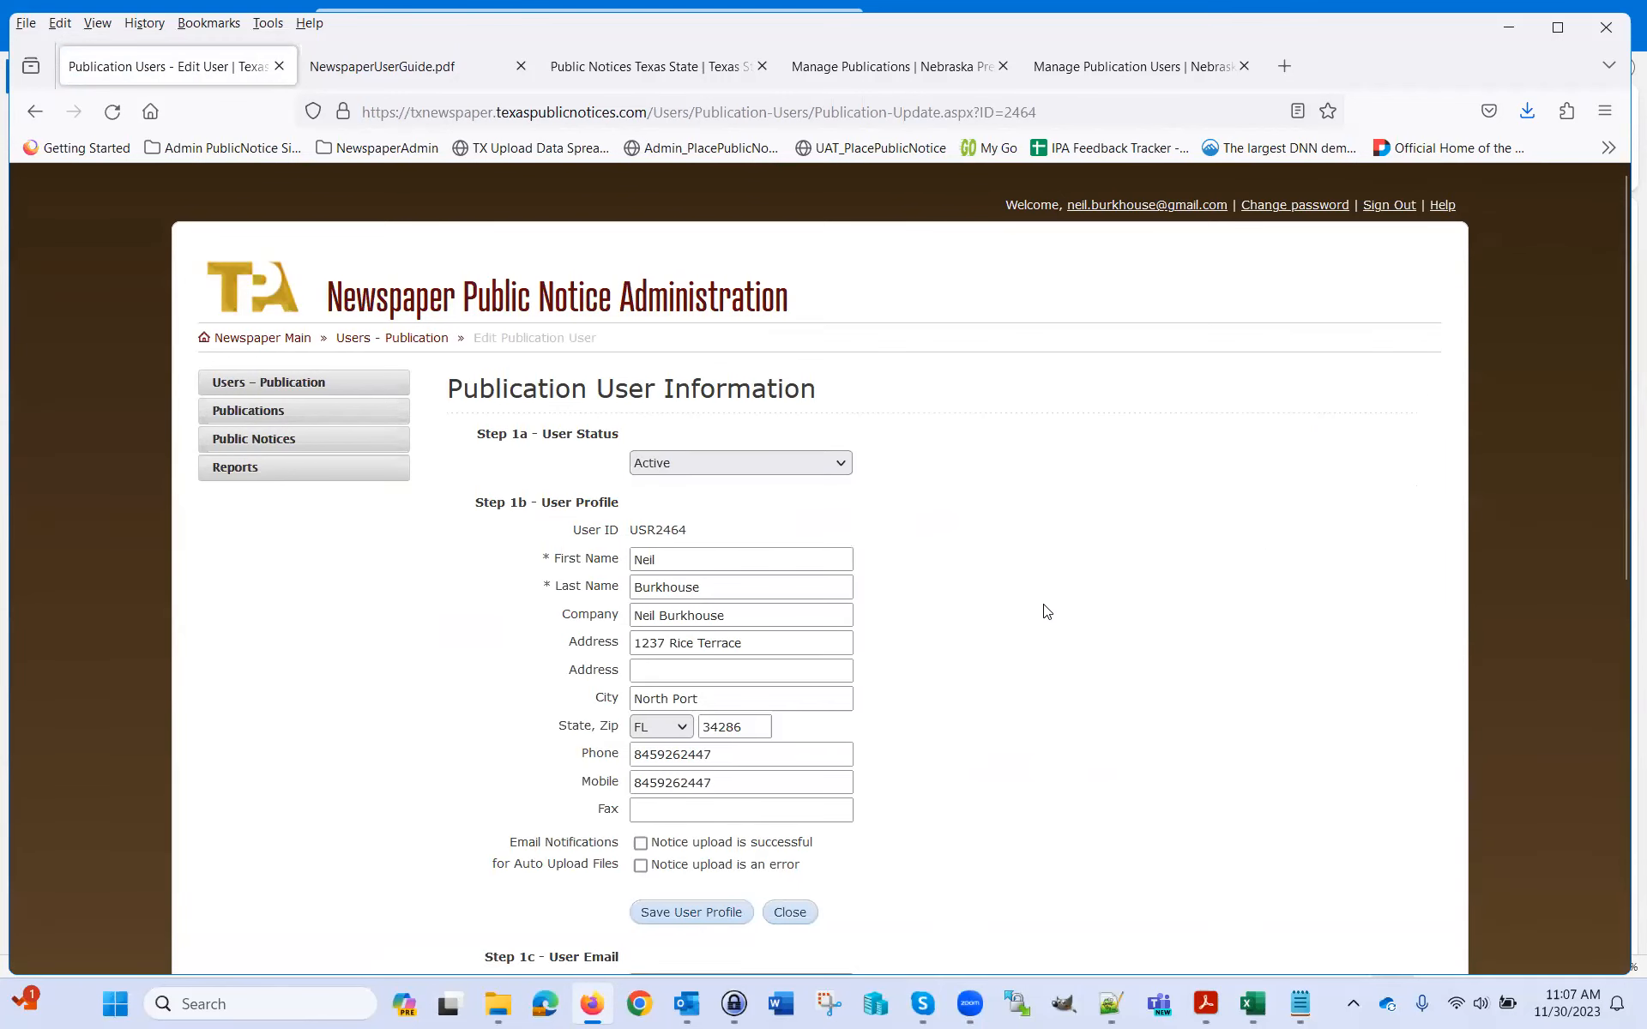
pyautogui.scroll(-2, 1047, 611)
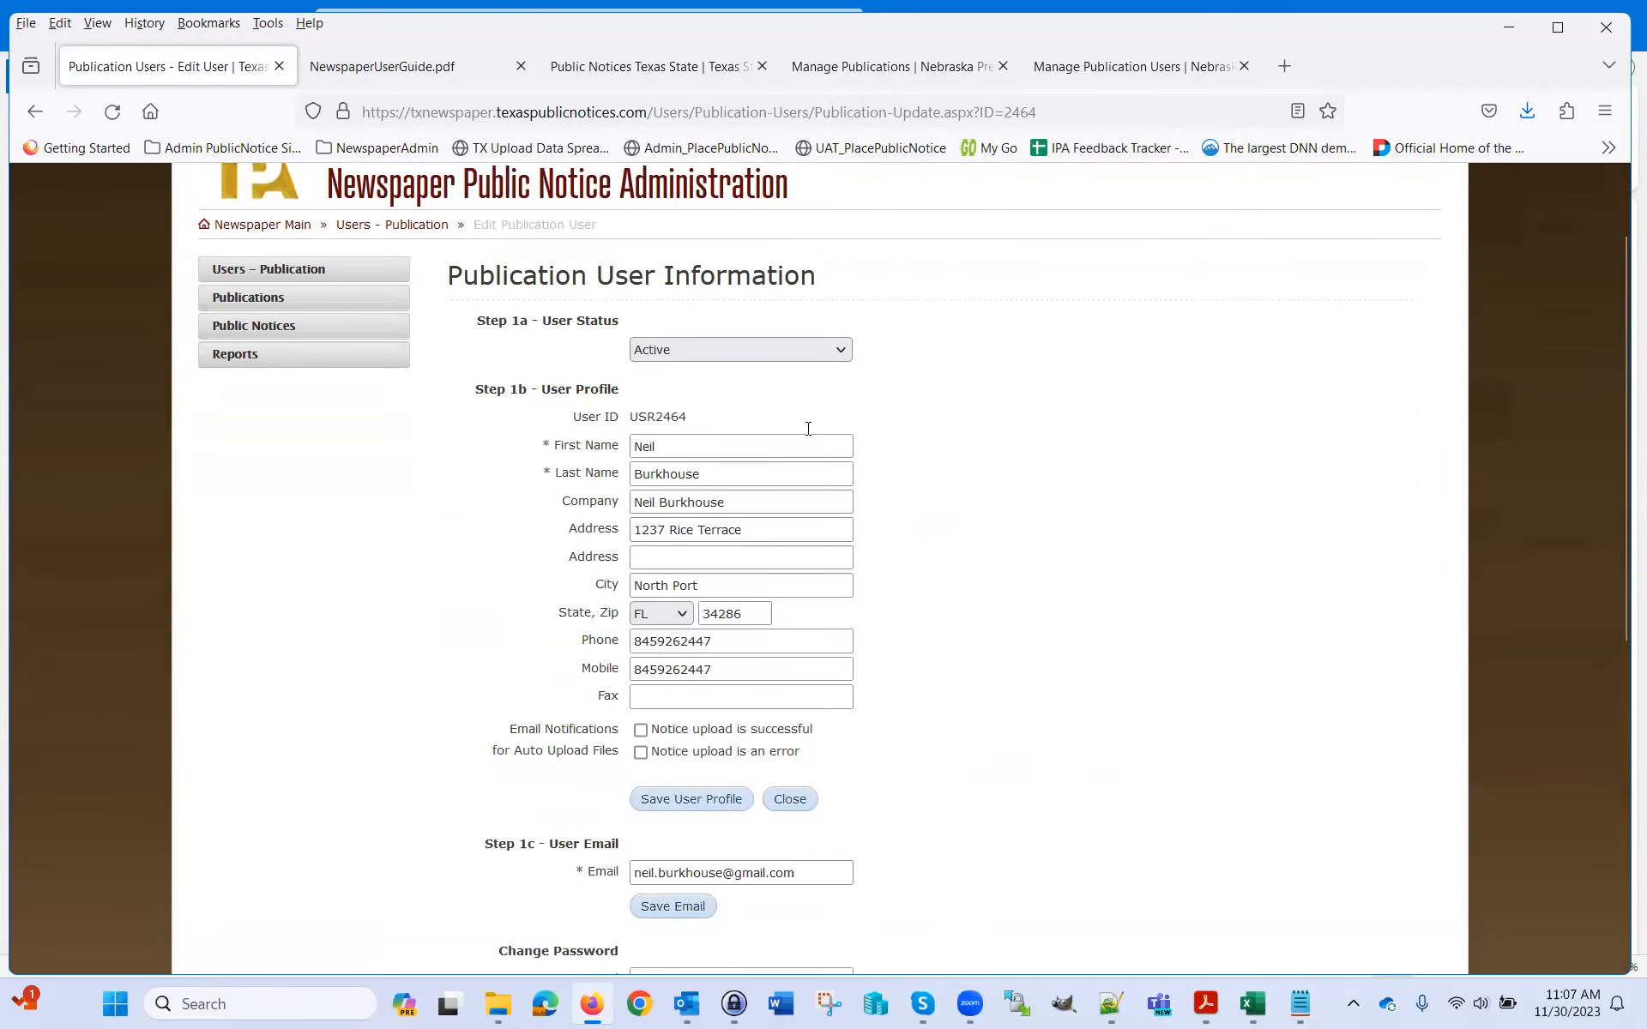
pyautogui.click(848, 351)
pyautogui.click(845, 348)
# Scroll through the user's profile, email and publication fields, then bring up Google Chrome
pyautogui.moveTo(549, 447); pyautogui.dragTo(538, 452)
pyautogui.scroll(-2, 1021, 571)
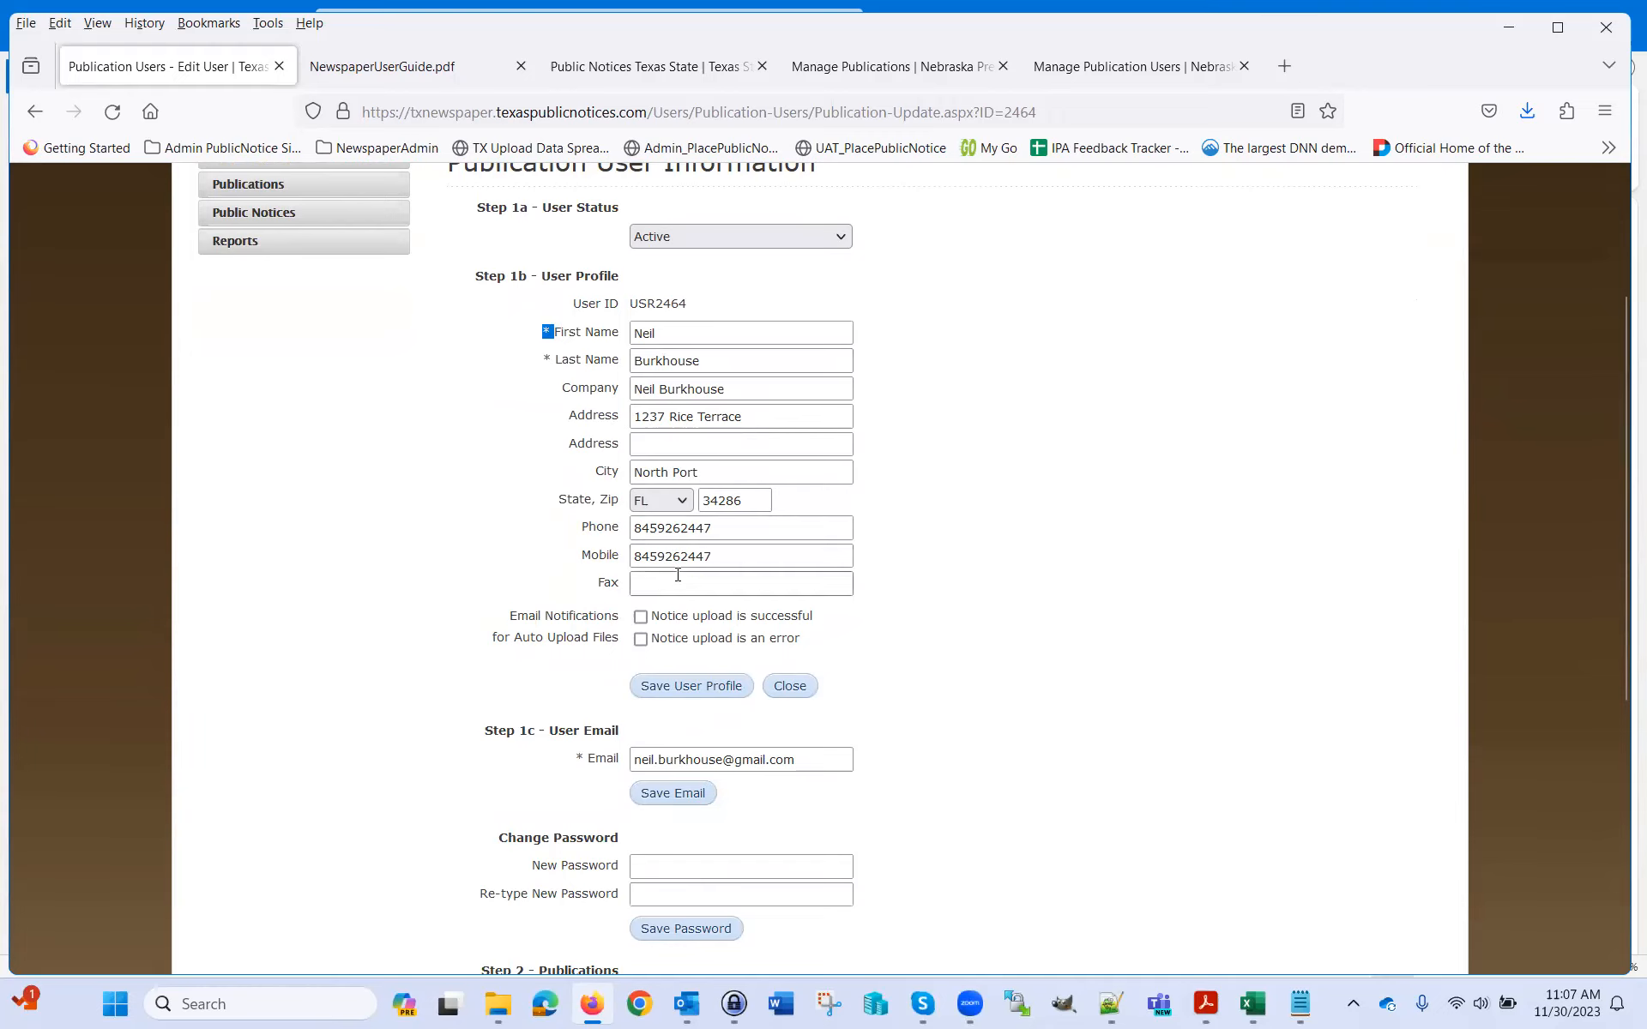
pyautogui.scroll(-2, 904, 683)
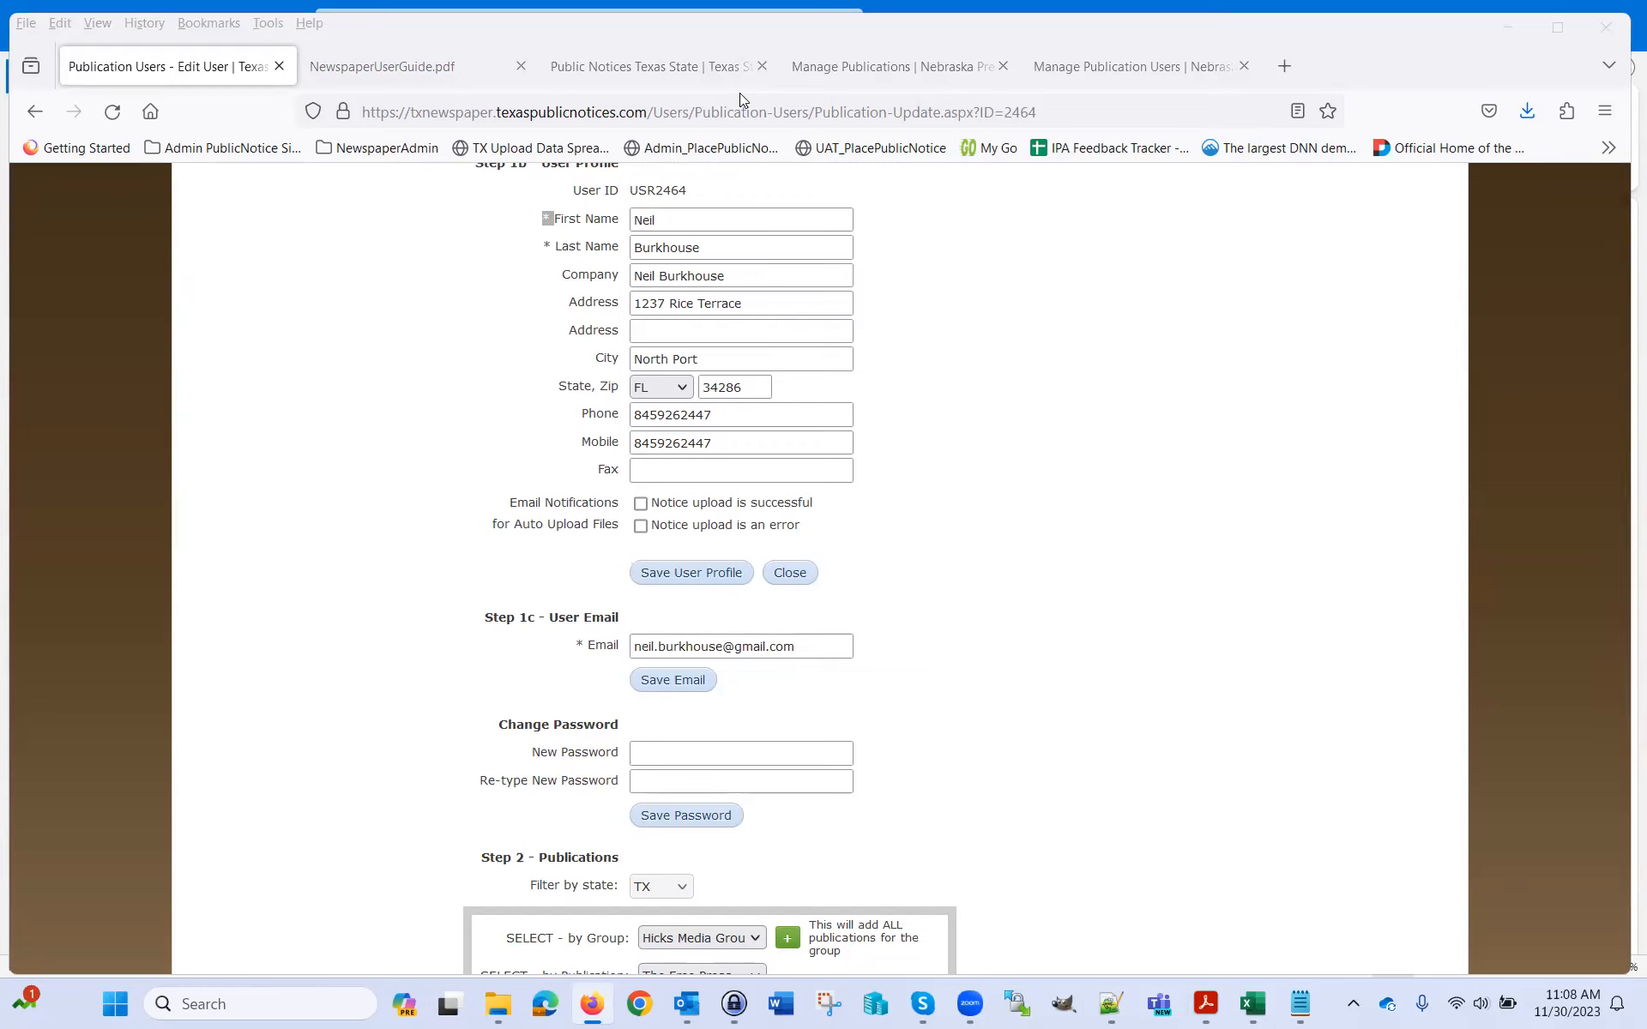
pyautogui.click(428, 429)
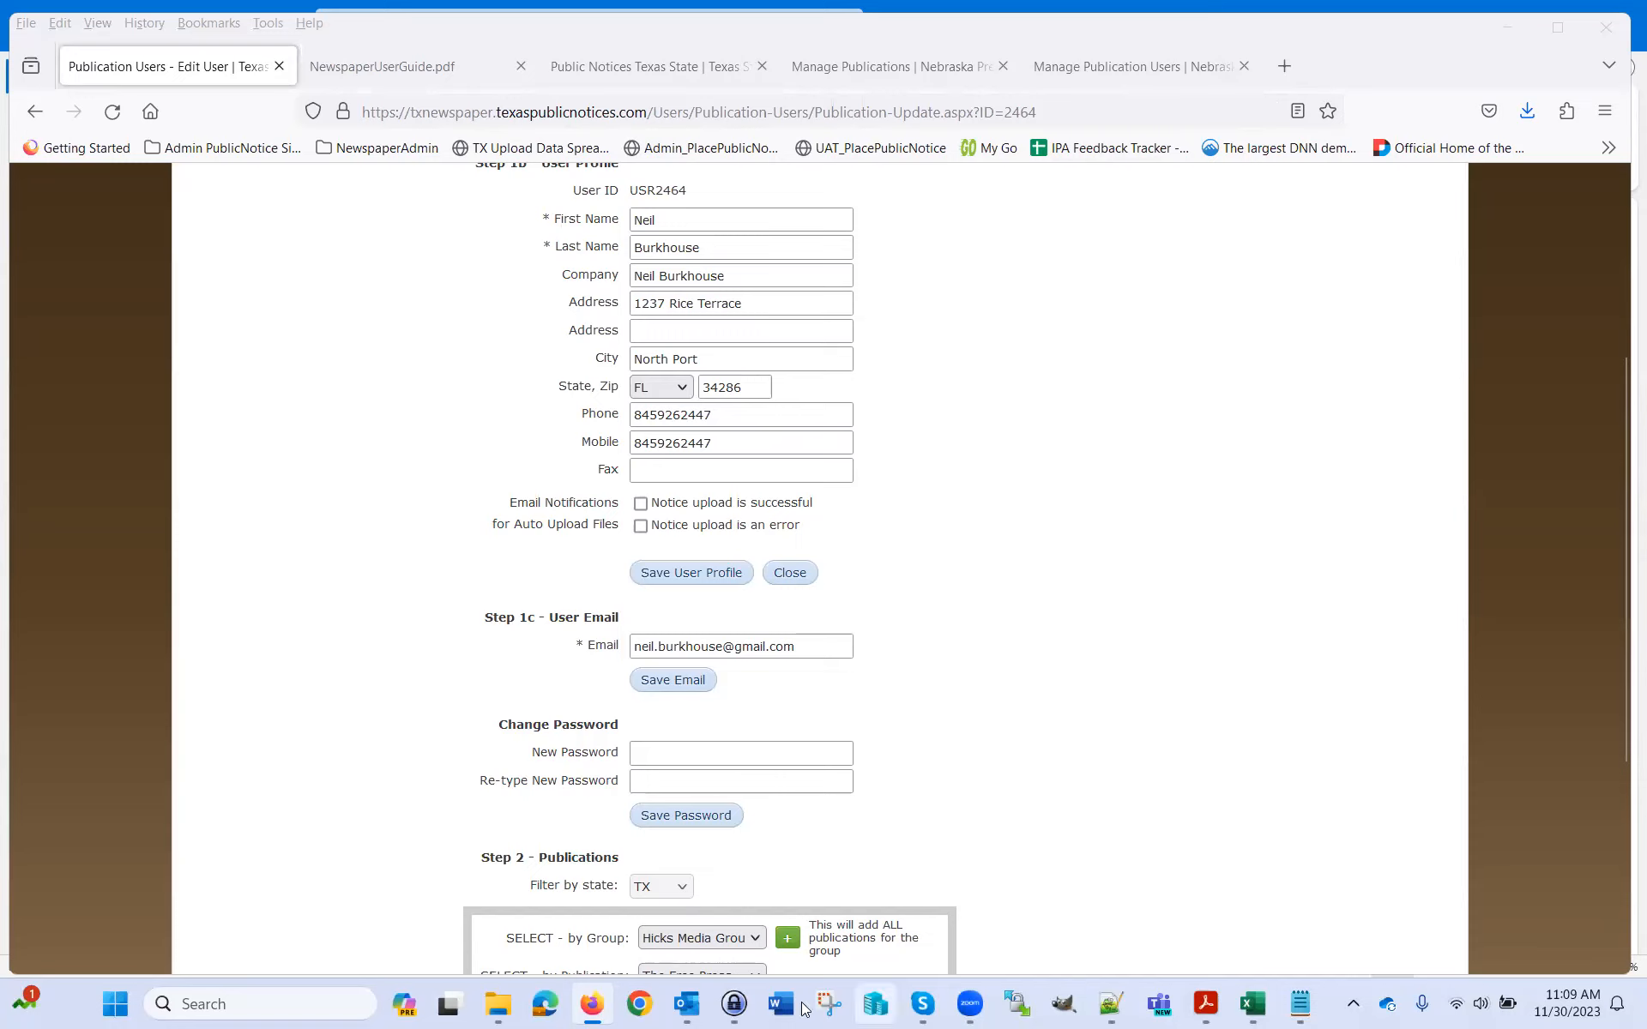
pyautogui.click(639, 1005)
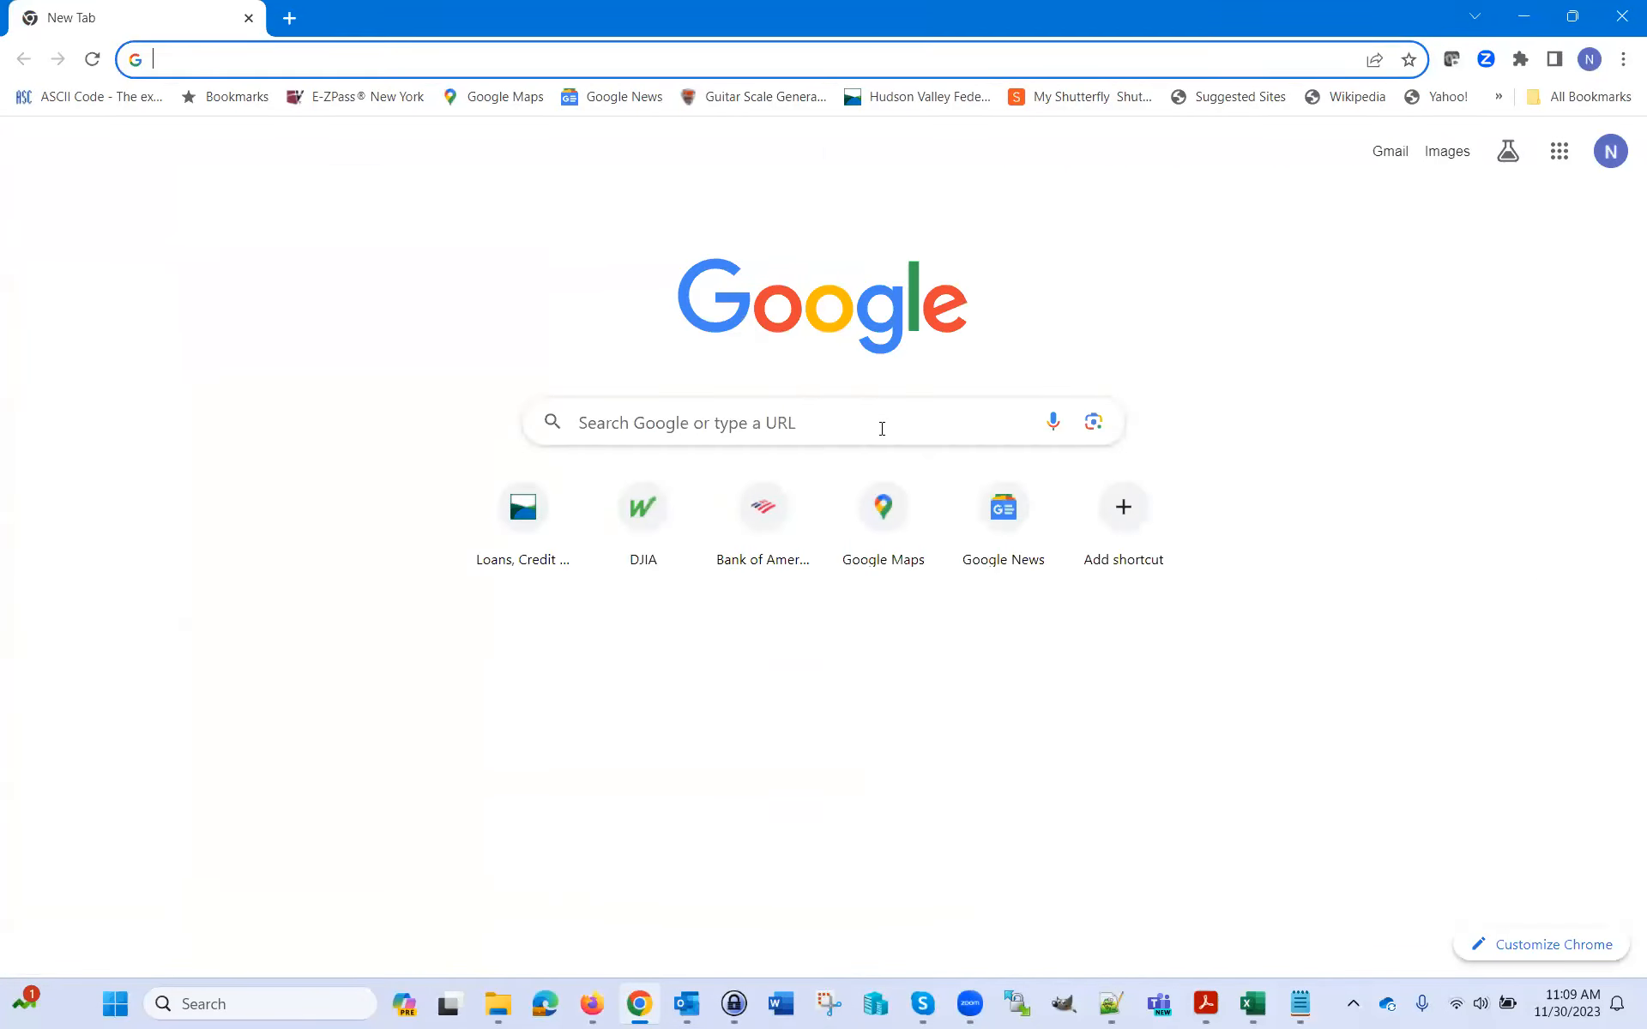
# Search Google for 'mute all zoom', then return to the Firefox Edit User page
pyautogui.click(879, 422)
pyautogui.write('mute all zoom')
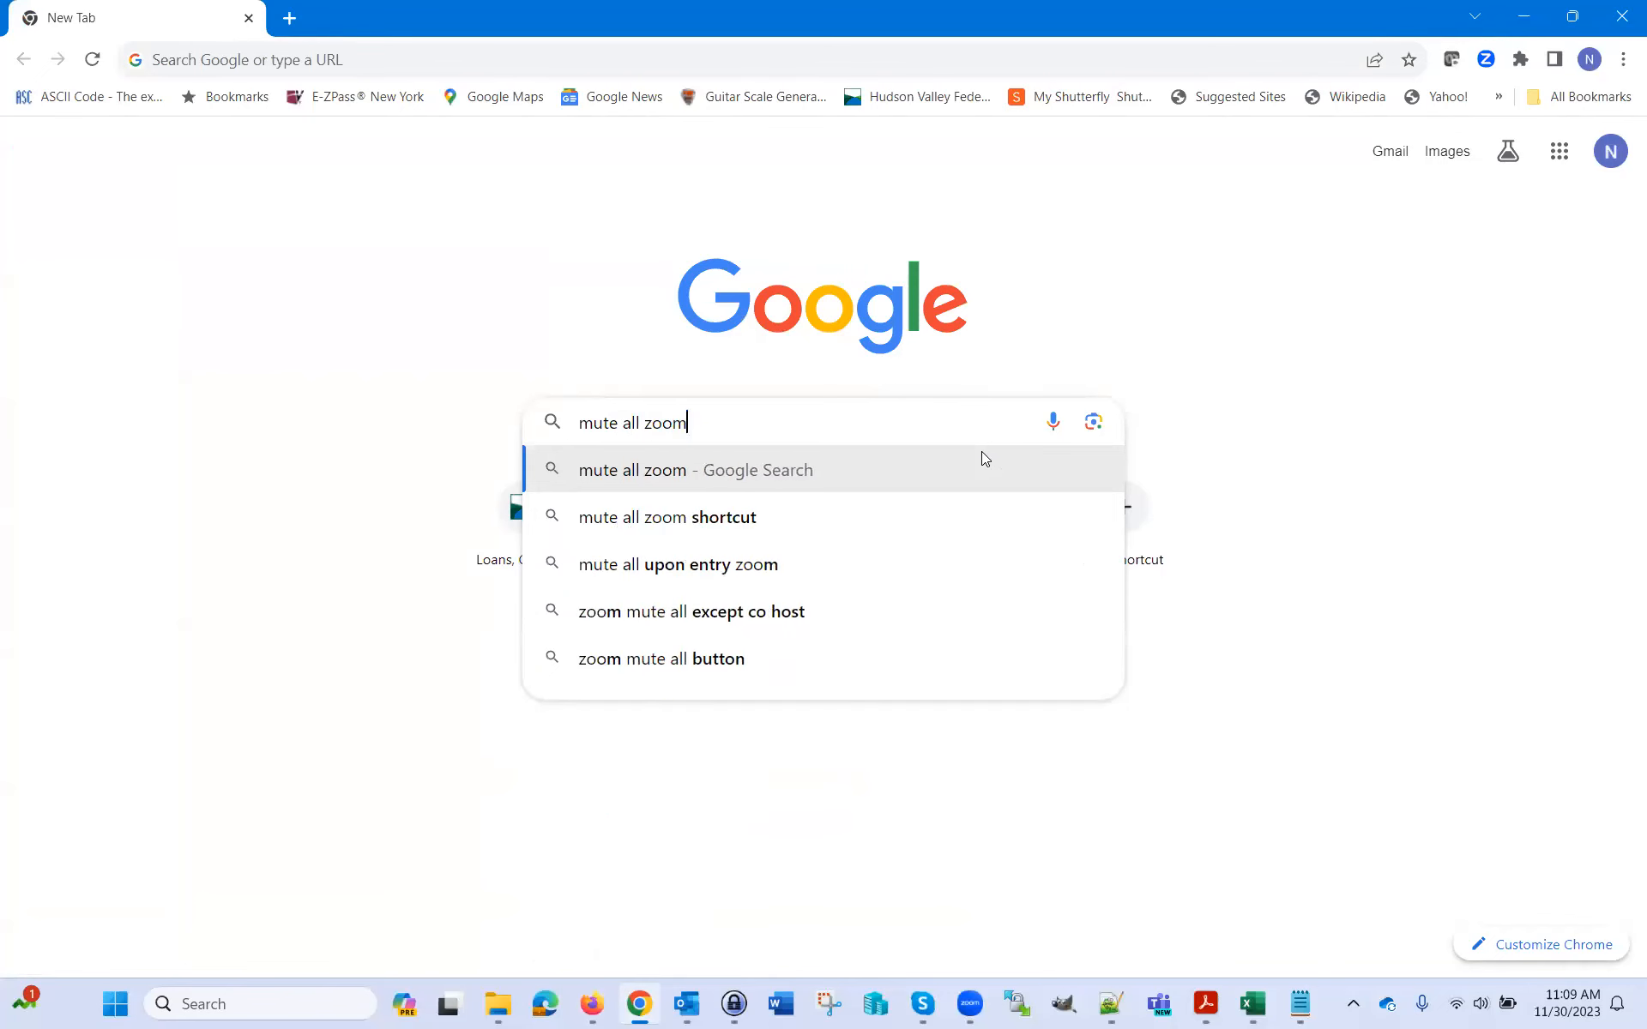
pyautogui.press('Return')
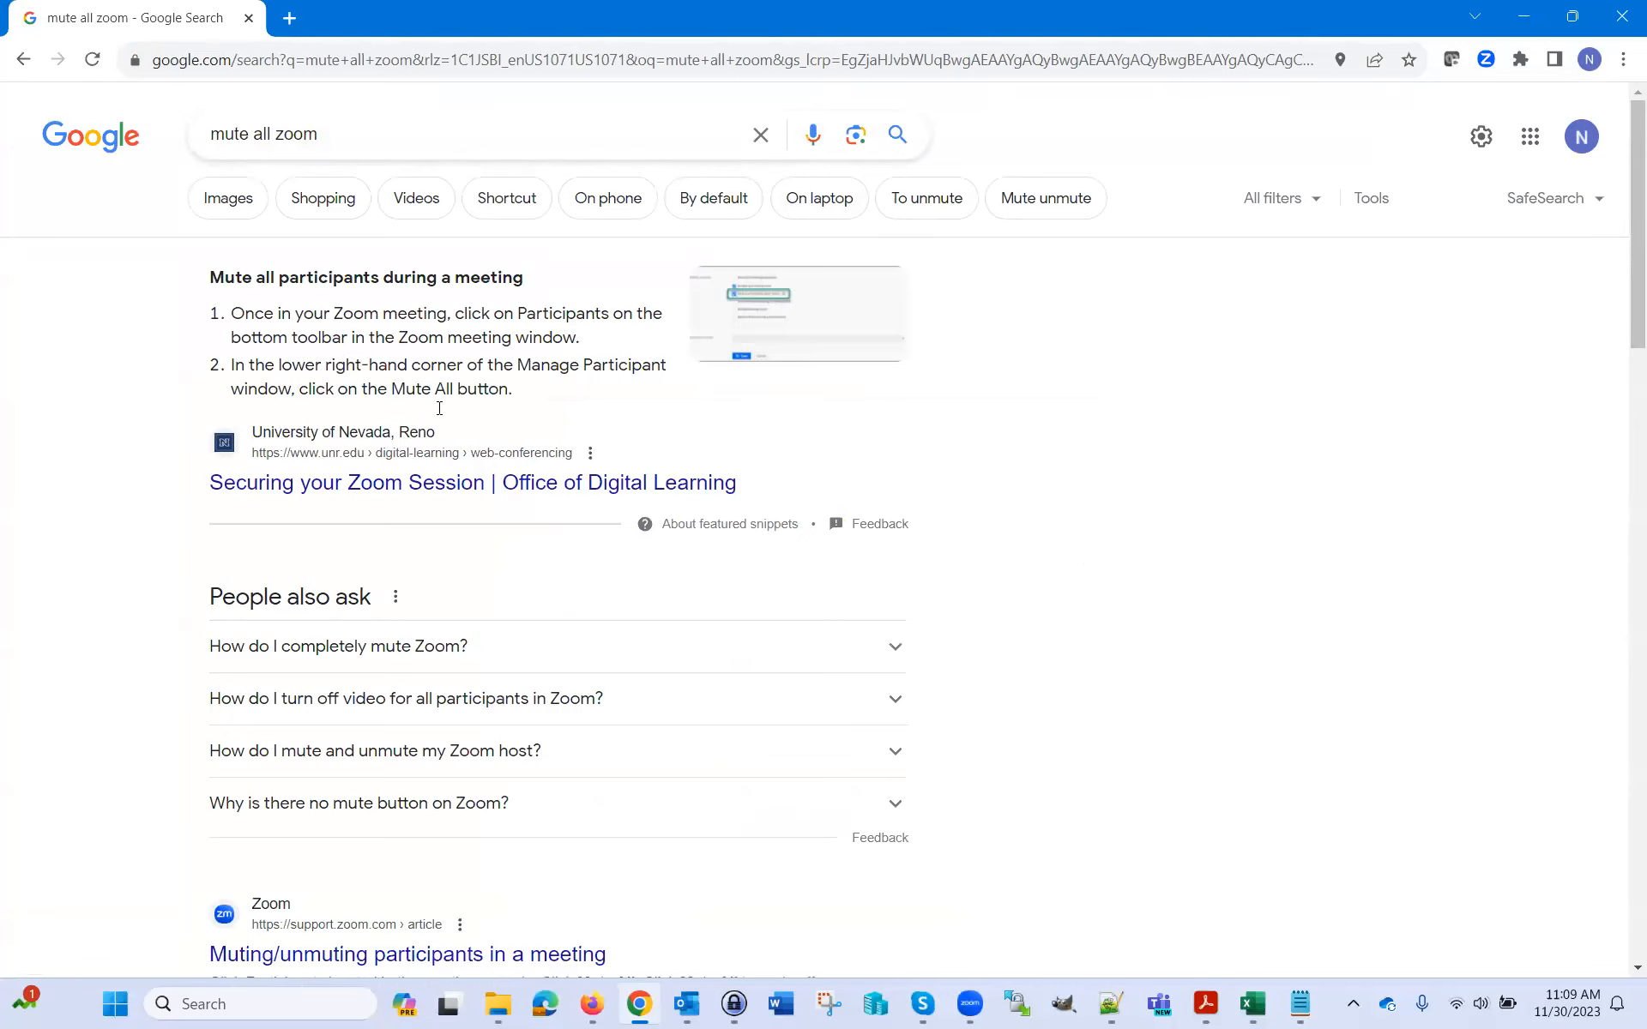
pyautogui.click(591, 1003)
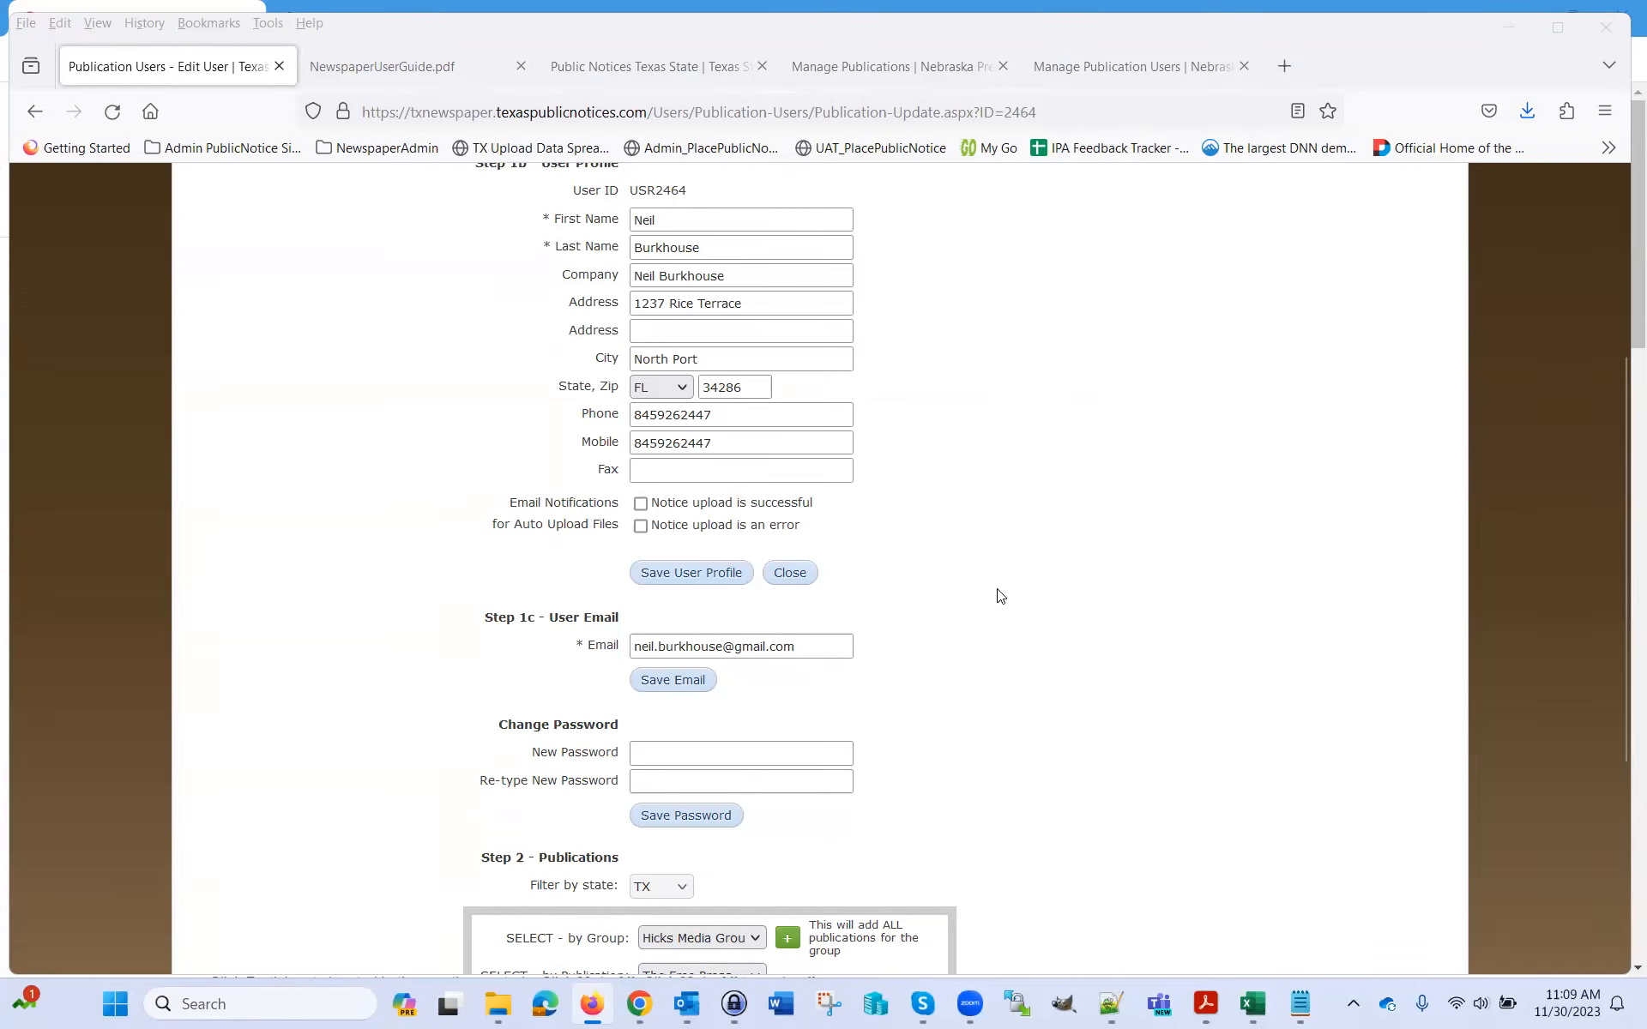
pyautogui.scroll(4, 1000, 596)
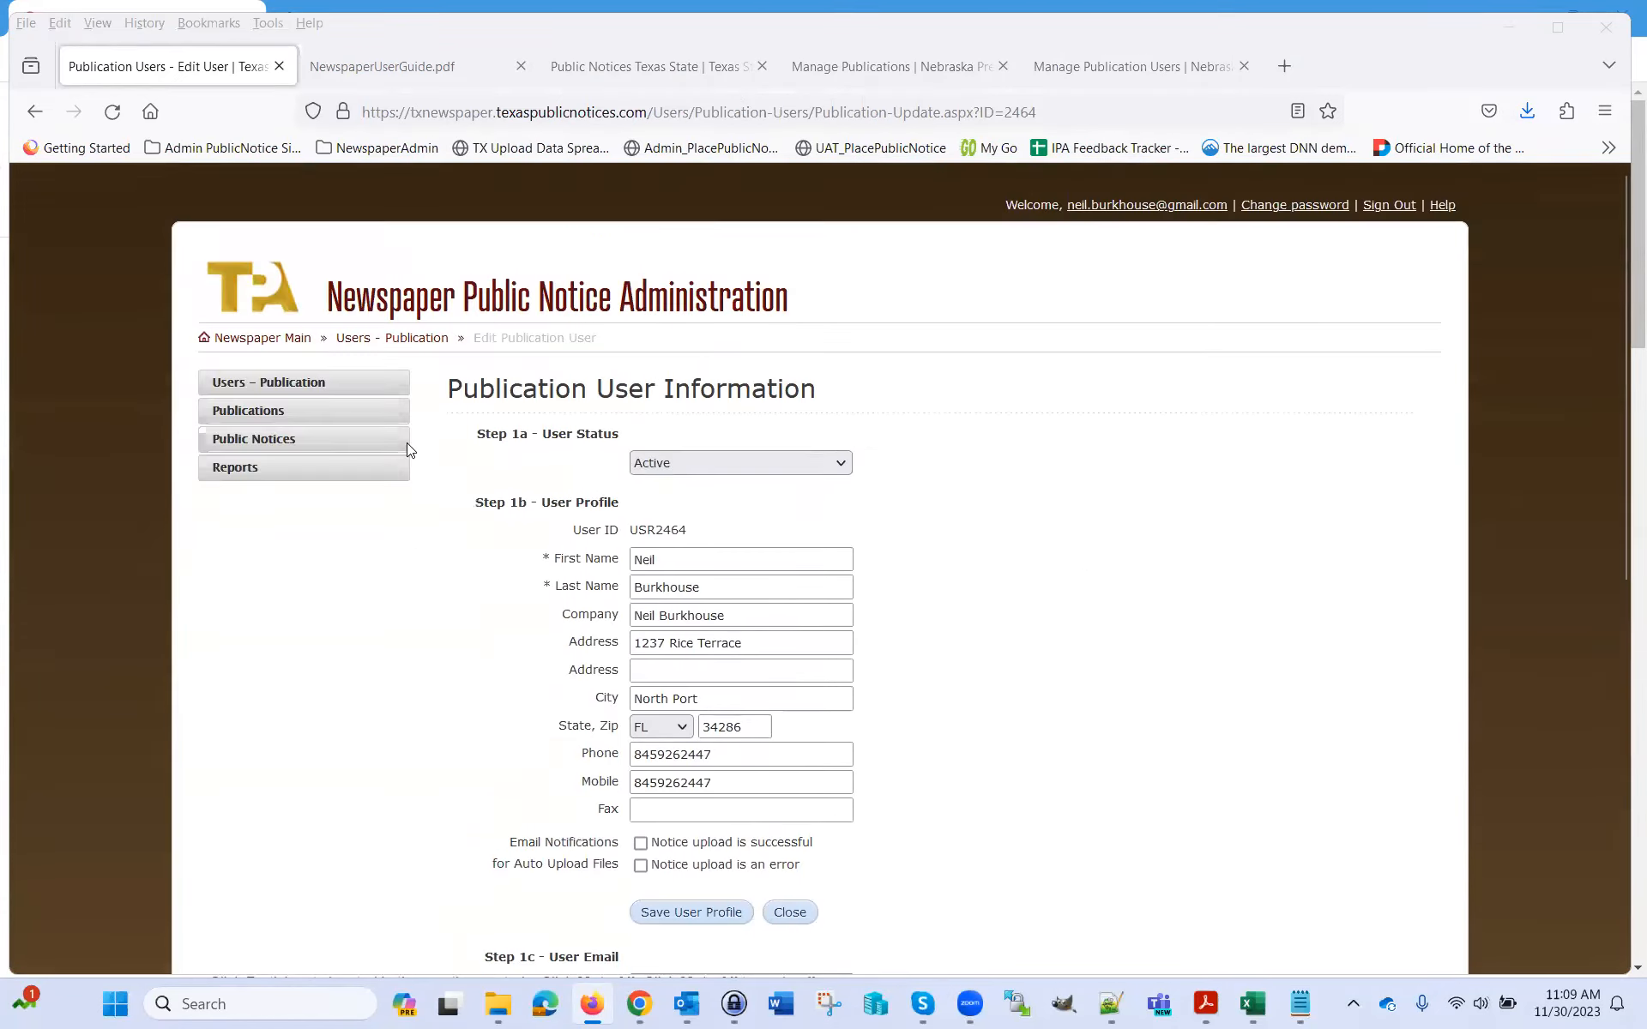
pyautogui.scroll(-1, 909, 480)
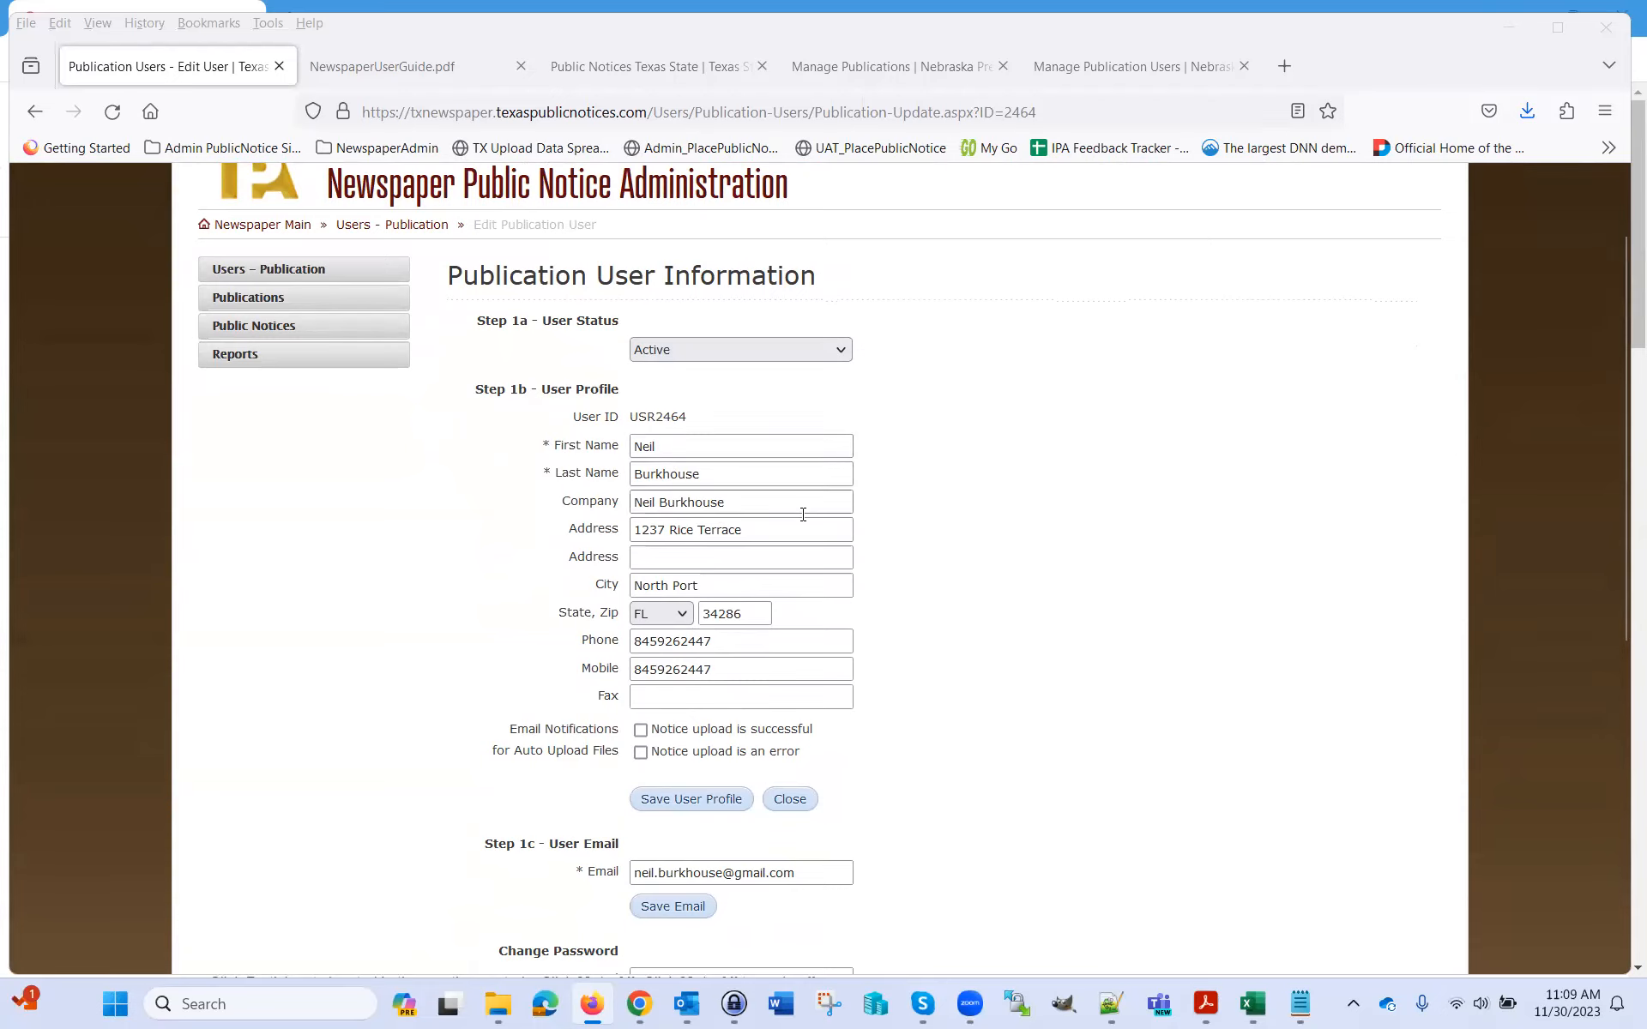
pyautogui.scroll(-1, 862, 561)
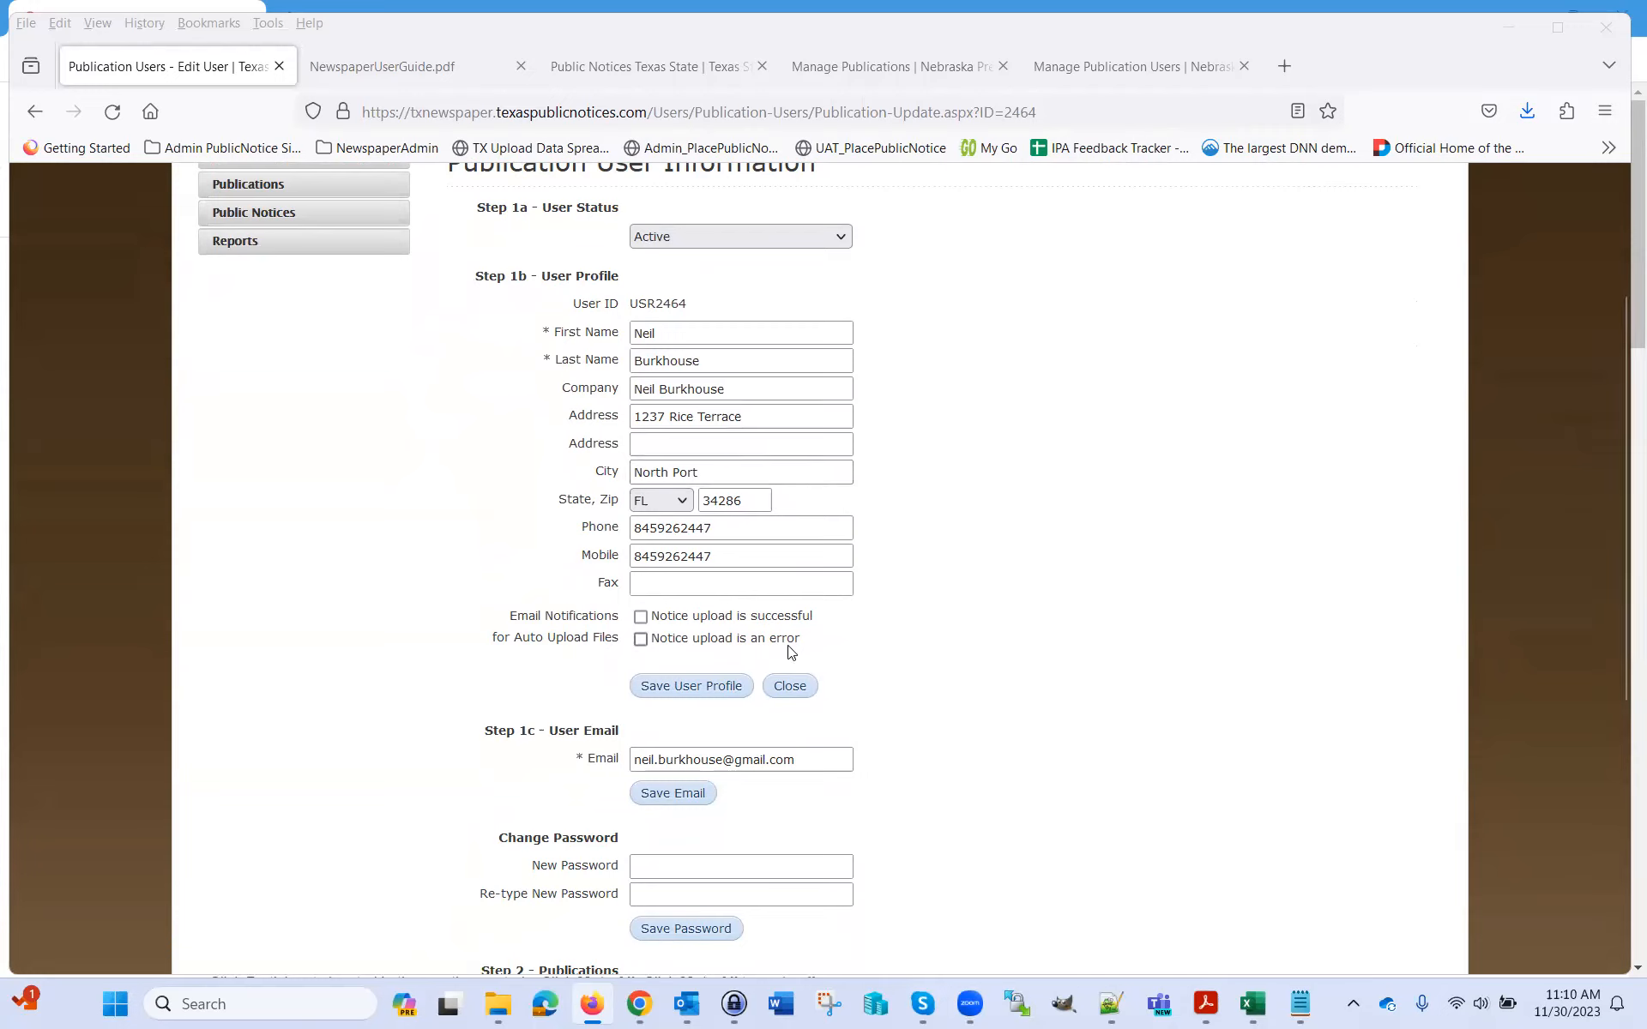
pyautogui.scroll(-3, 960, 643)
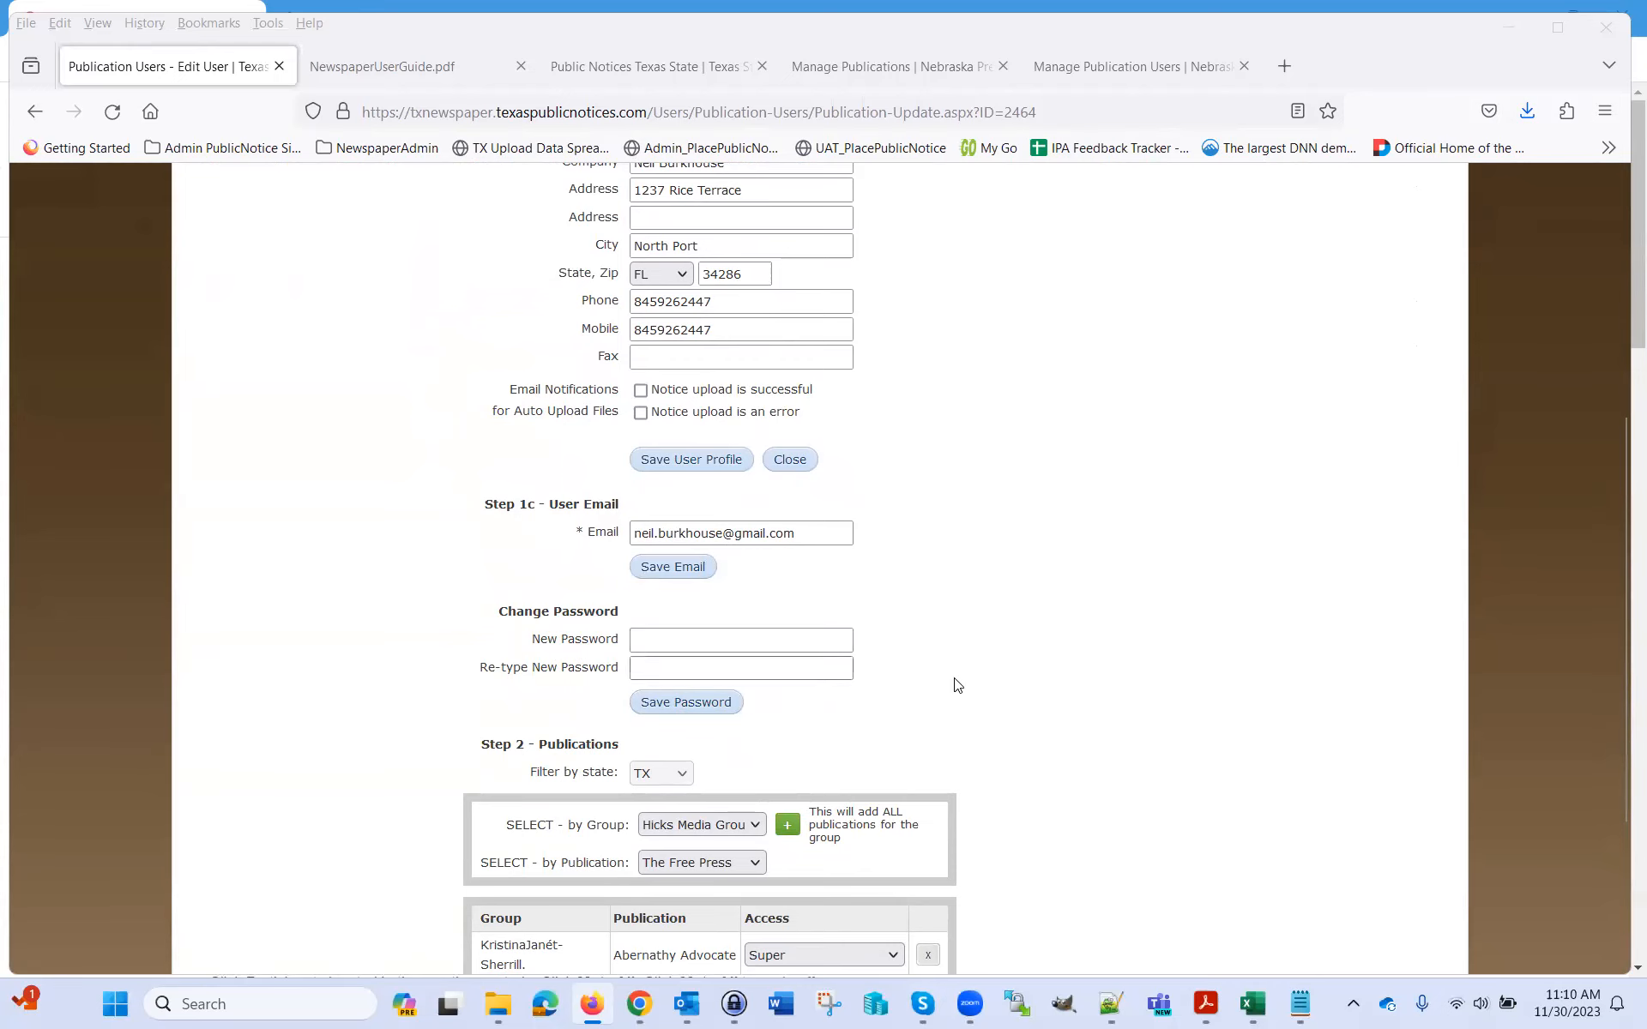
pyautogui.scroll(-3, 986, 639)
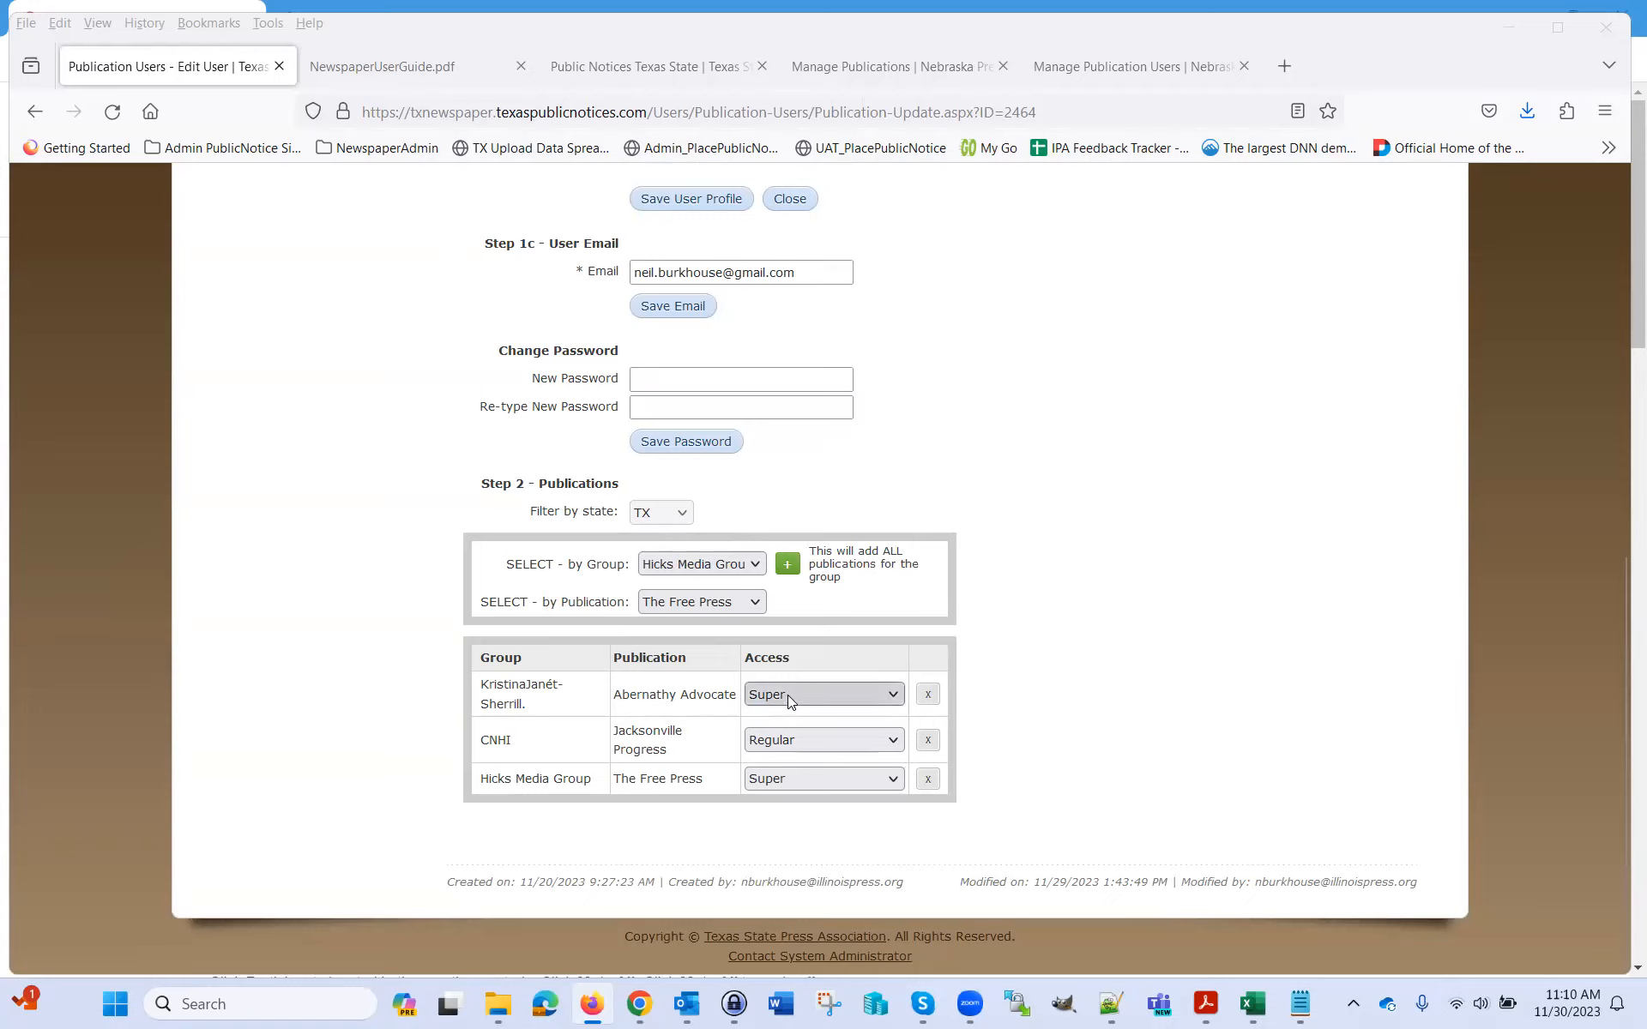
pyautogui.click(892, 695)
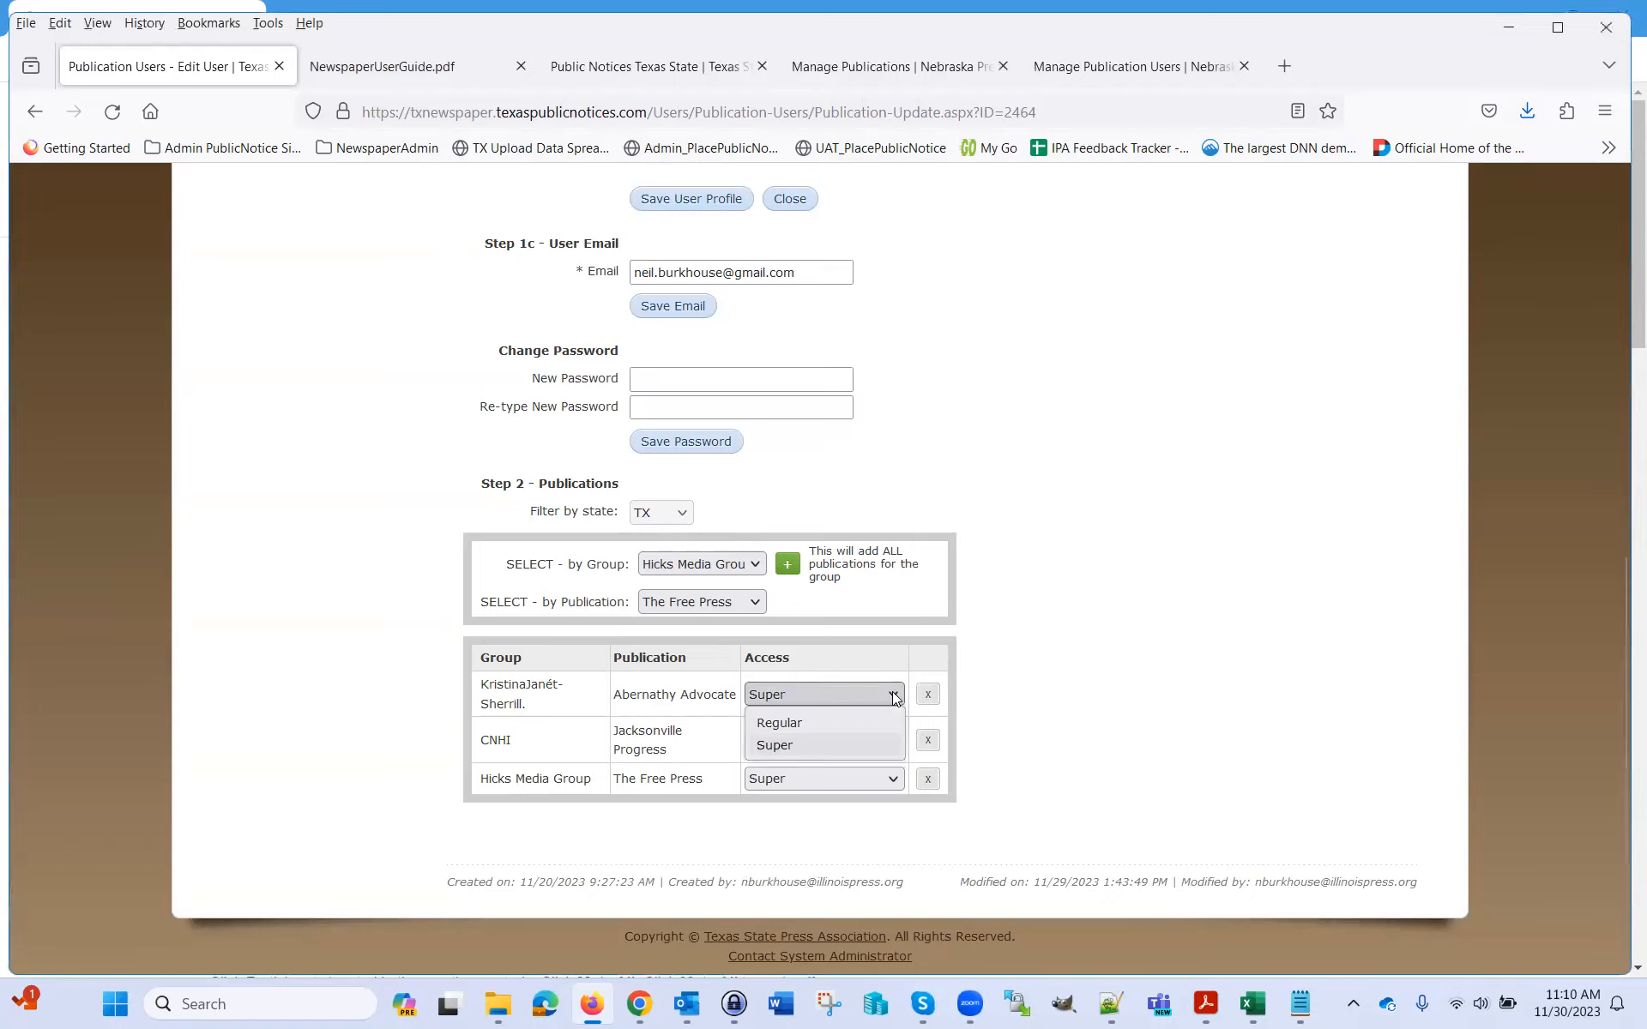
pyautogui.click(892, 695)
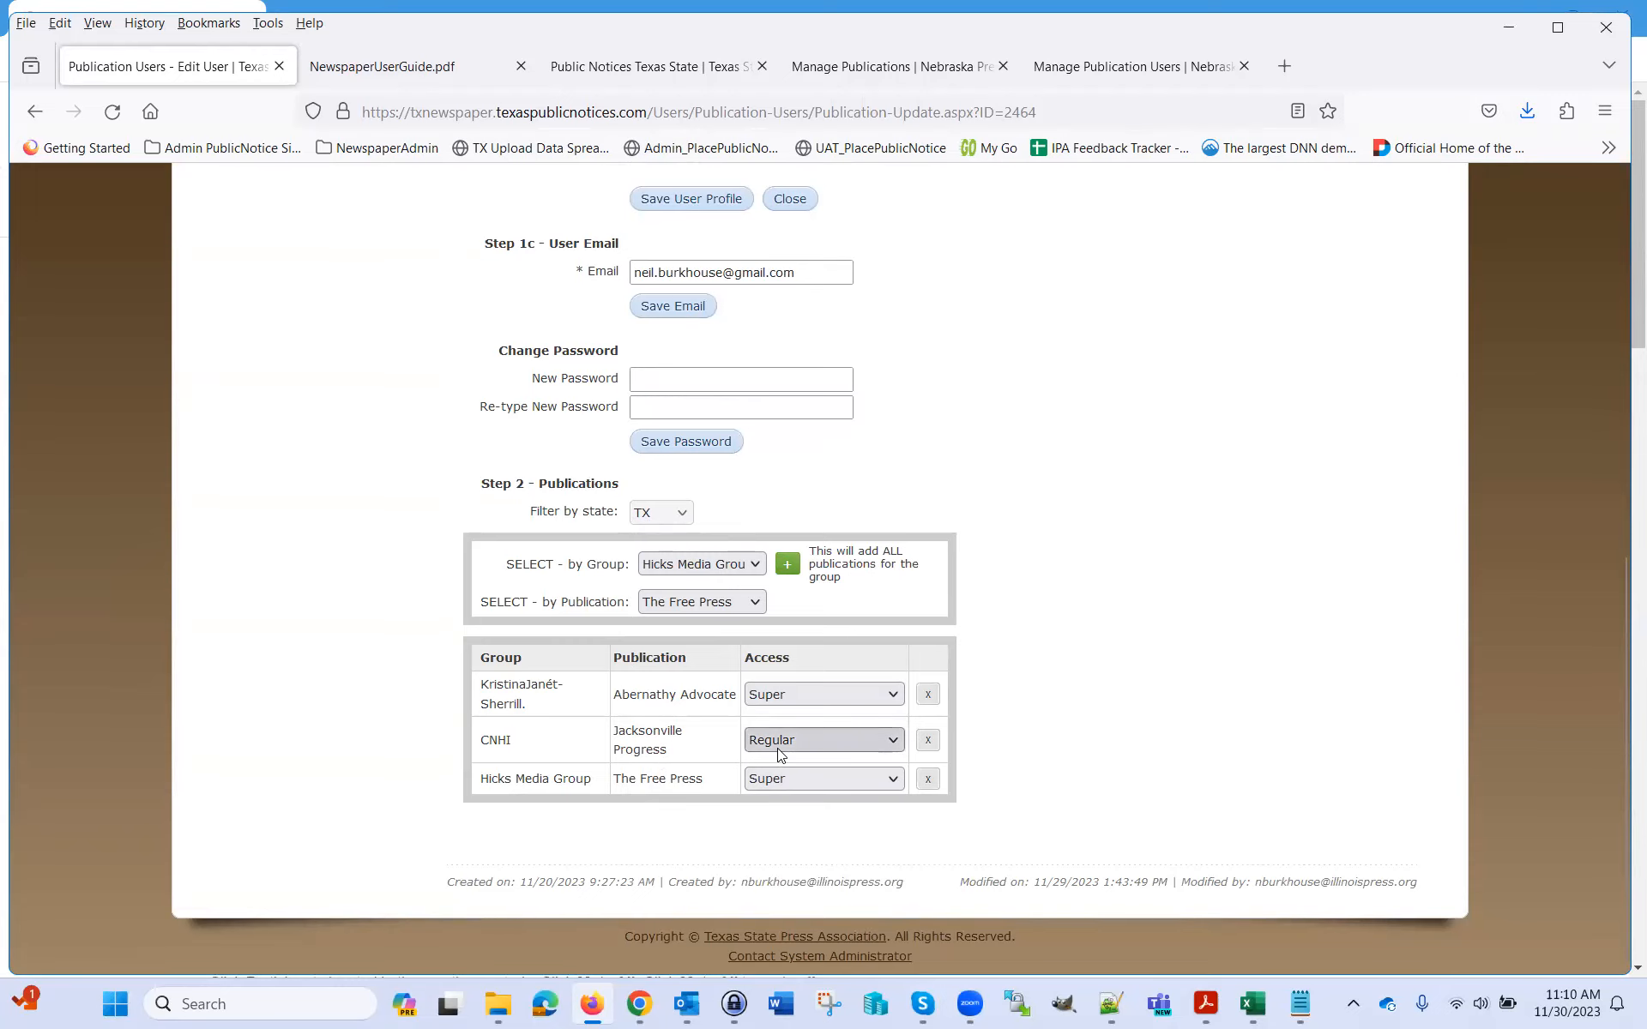
pyautogui.scroll(8, 1166, 632)
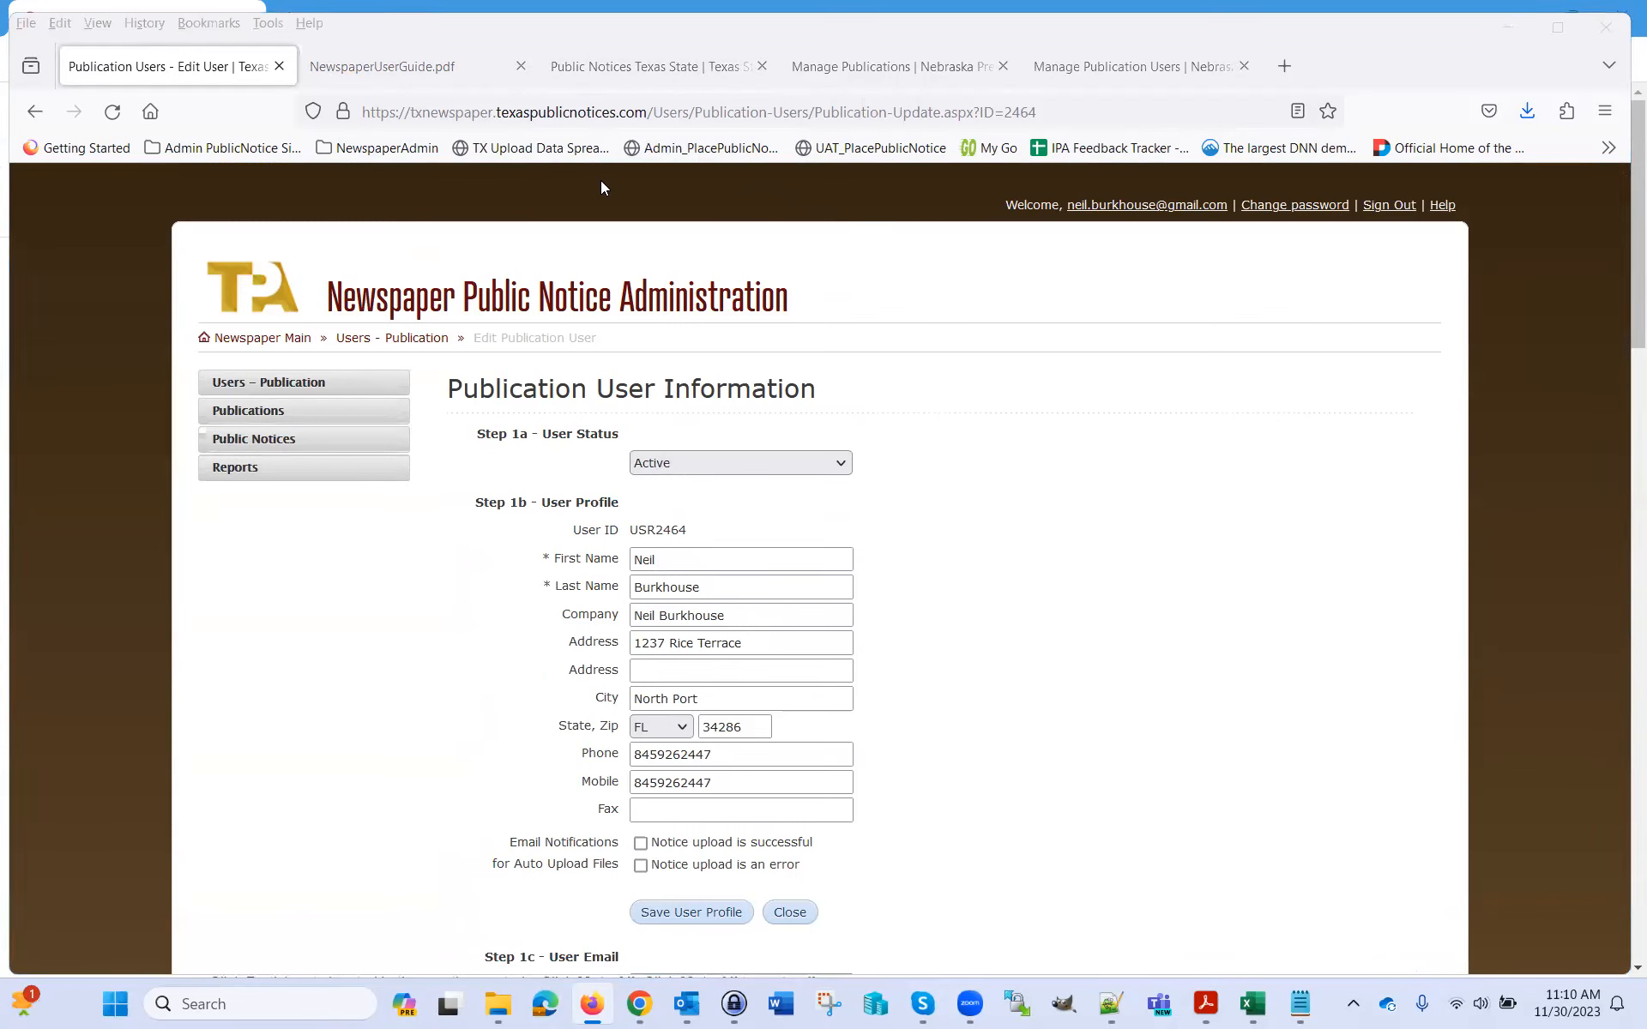
pyautogui.scroll(-6, 947, 696)
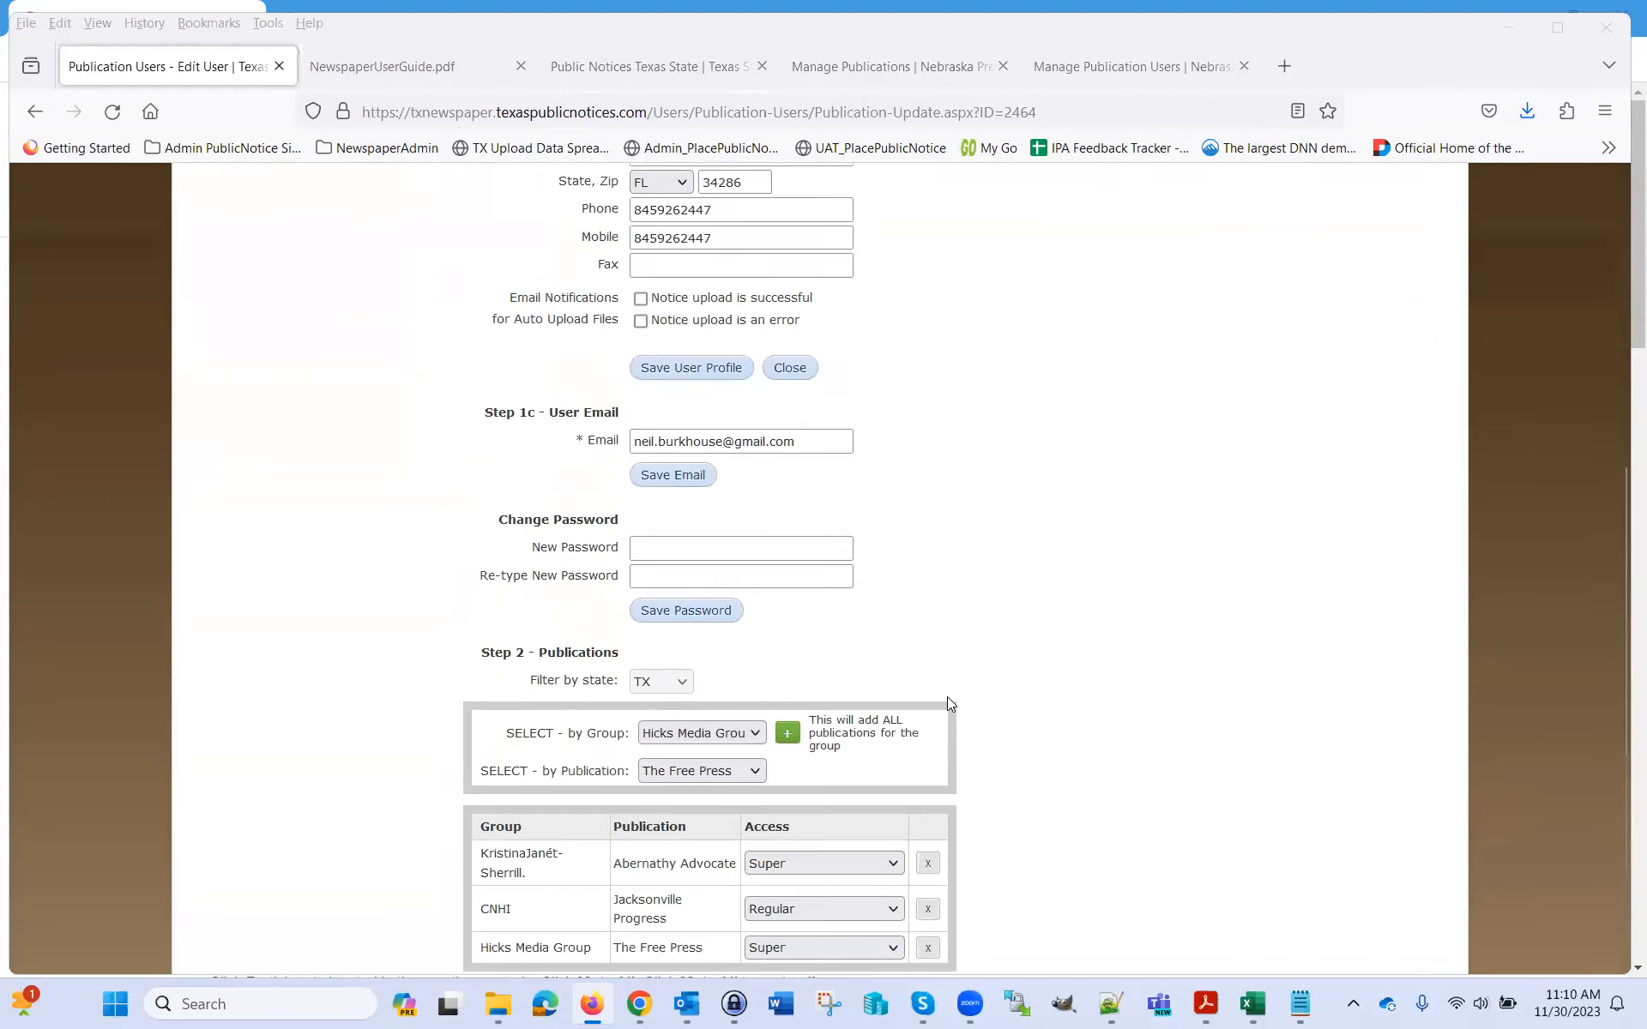
pyautogui.scroll(-2, 965, 683)
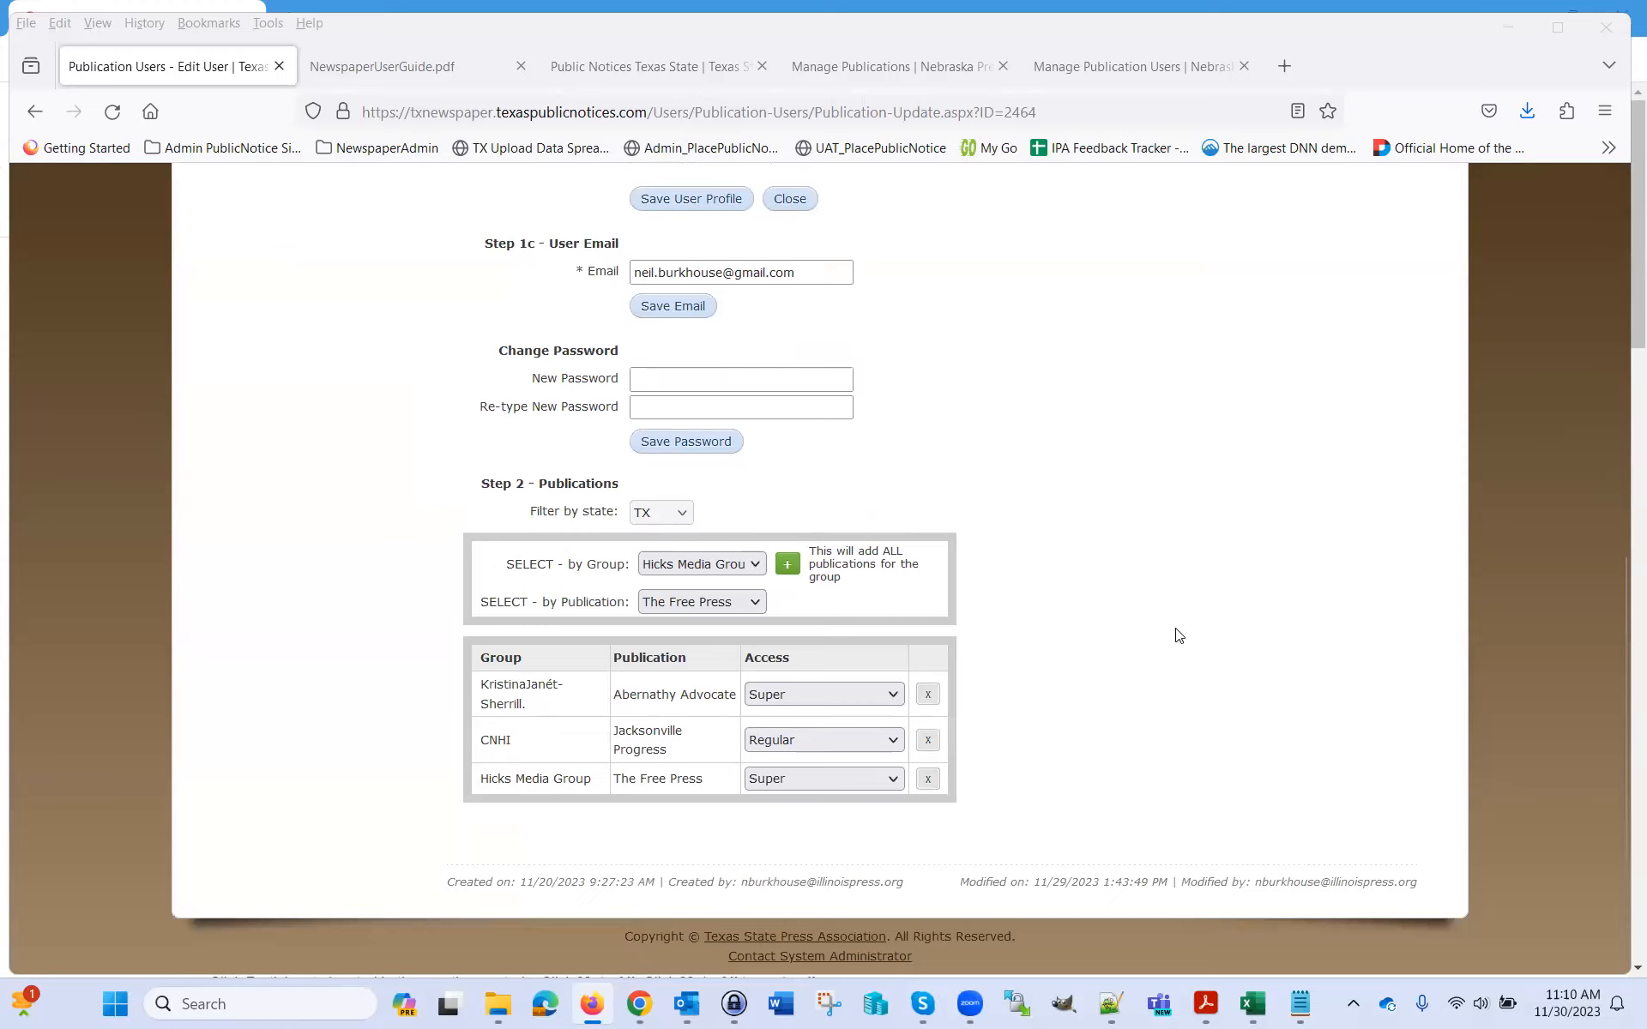
pyautogui.scroll(6, 1166, 647)
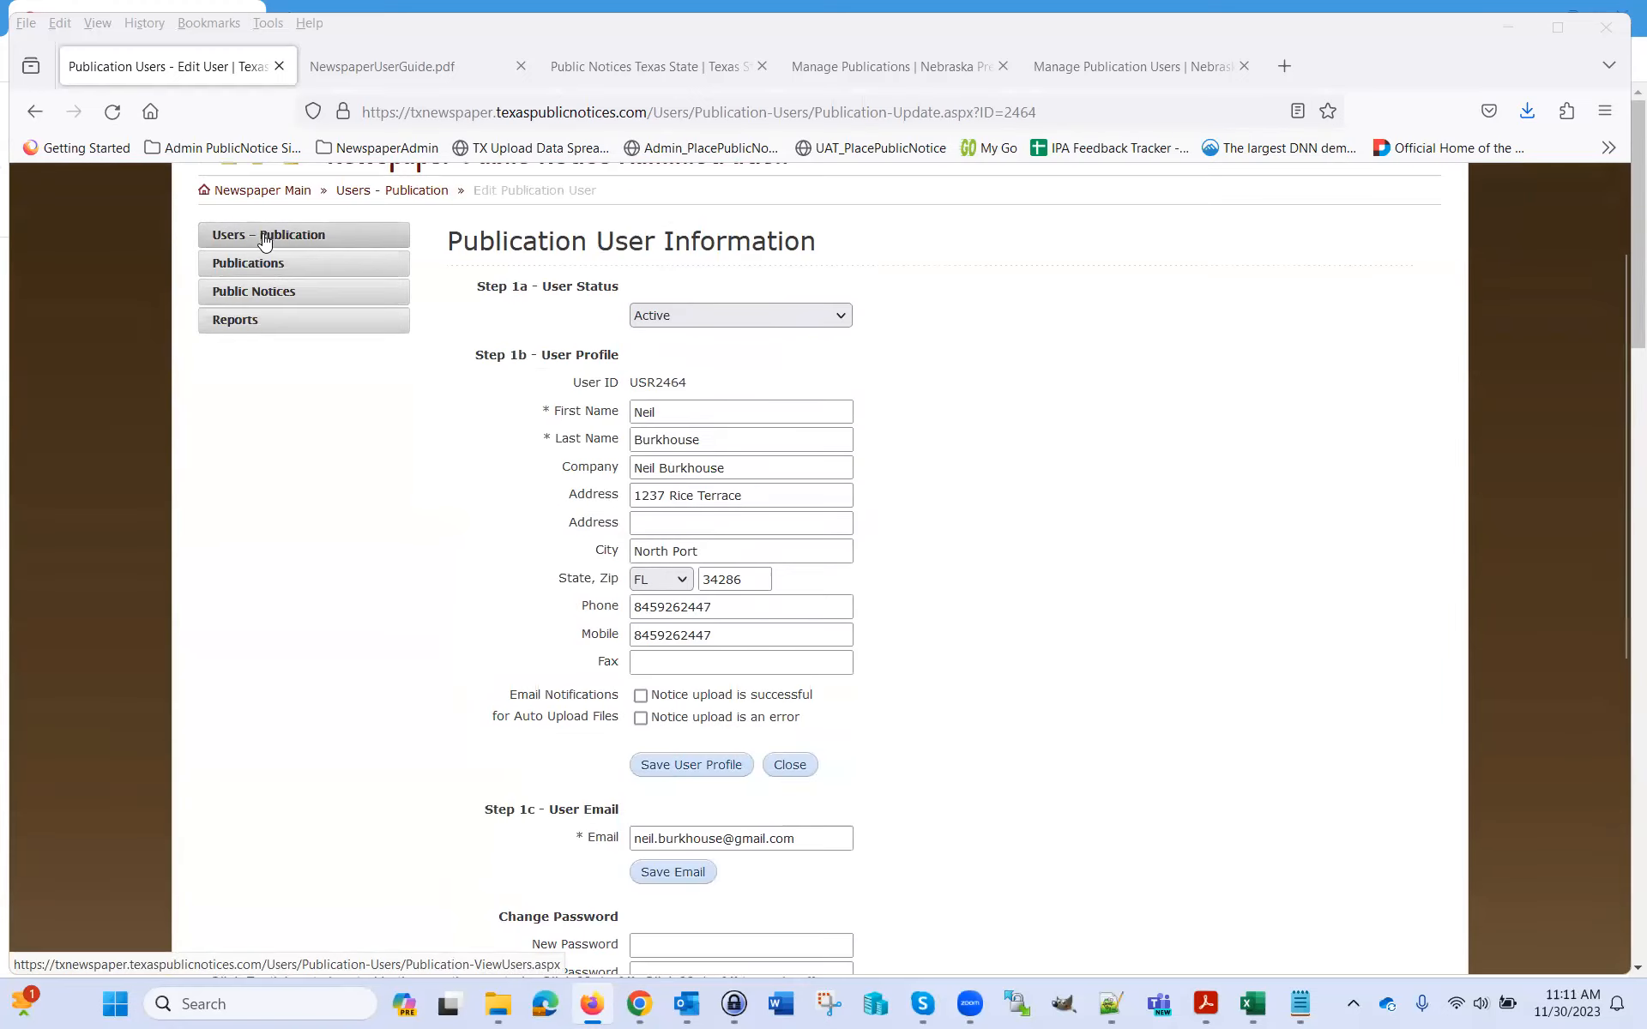
pyautogui.scroll(2, 953, 537)
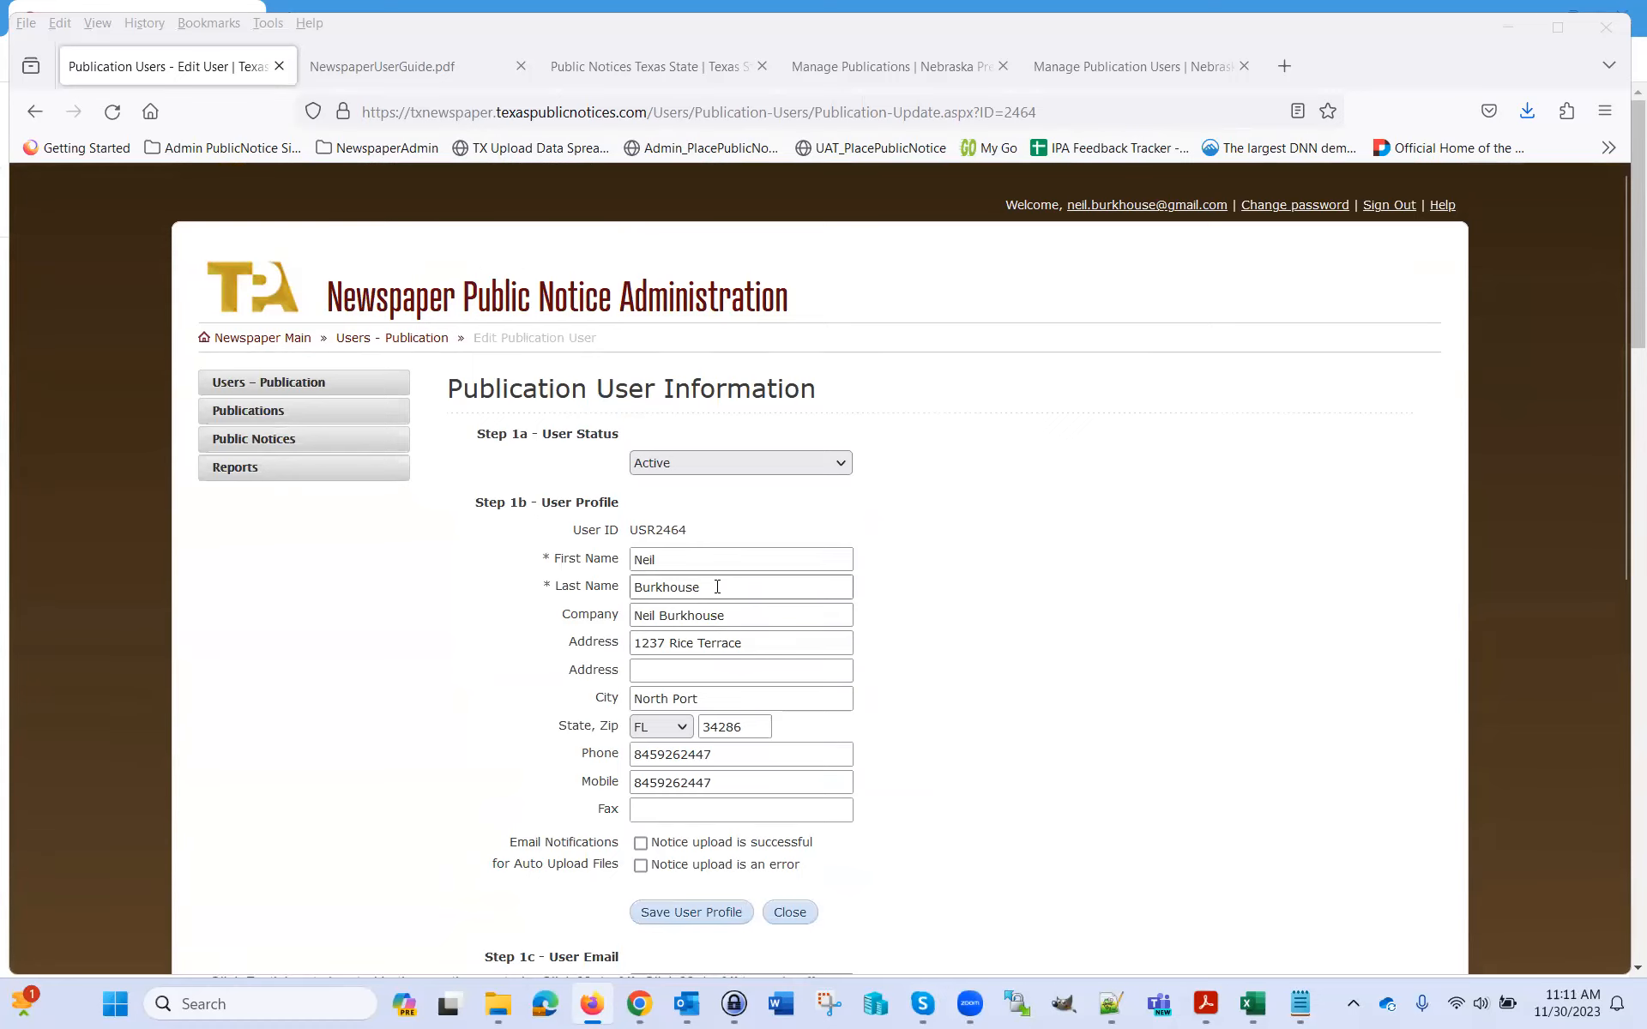
pyautogui.scroll(-4, 955, 655)
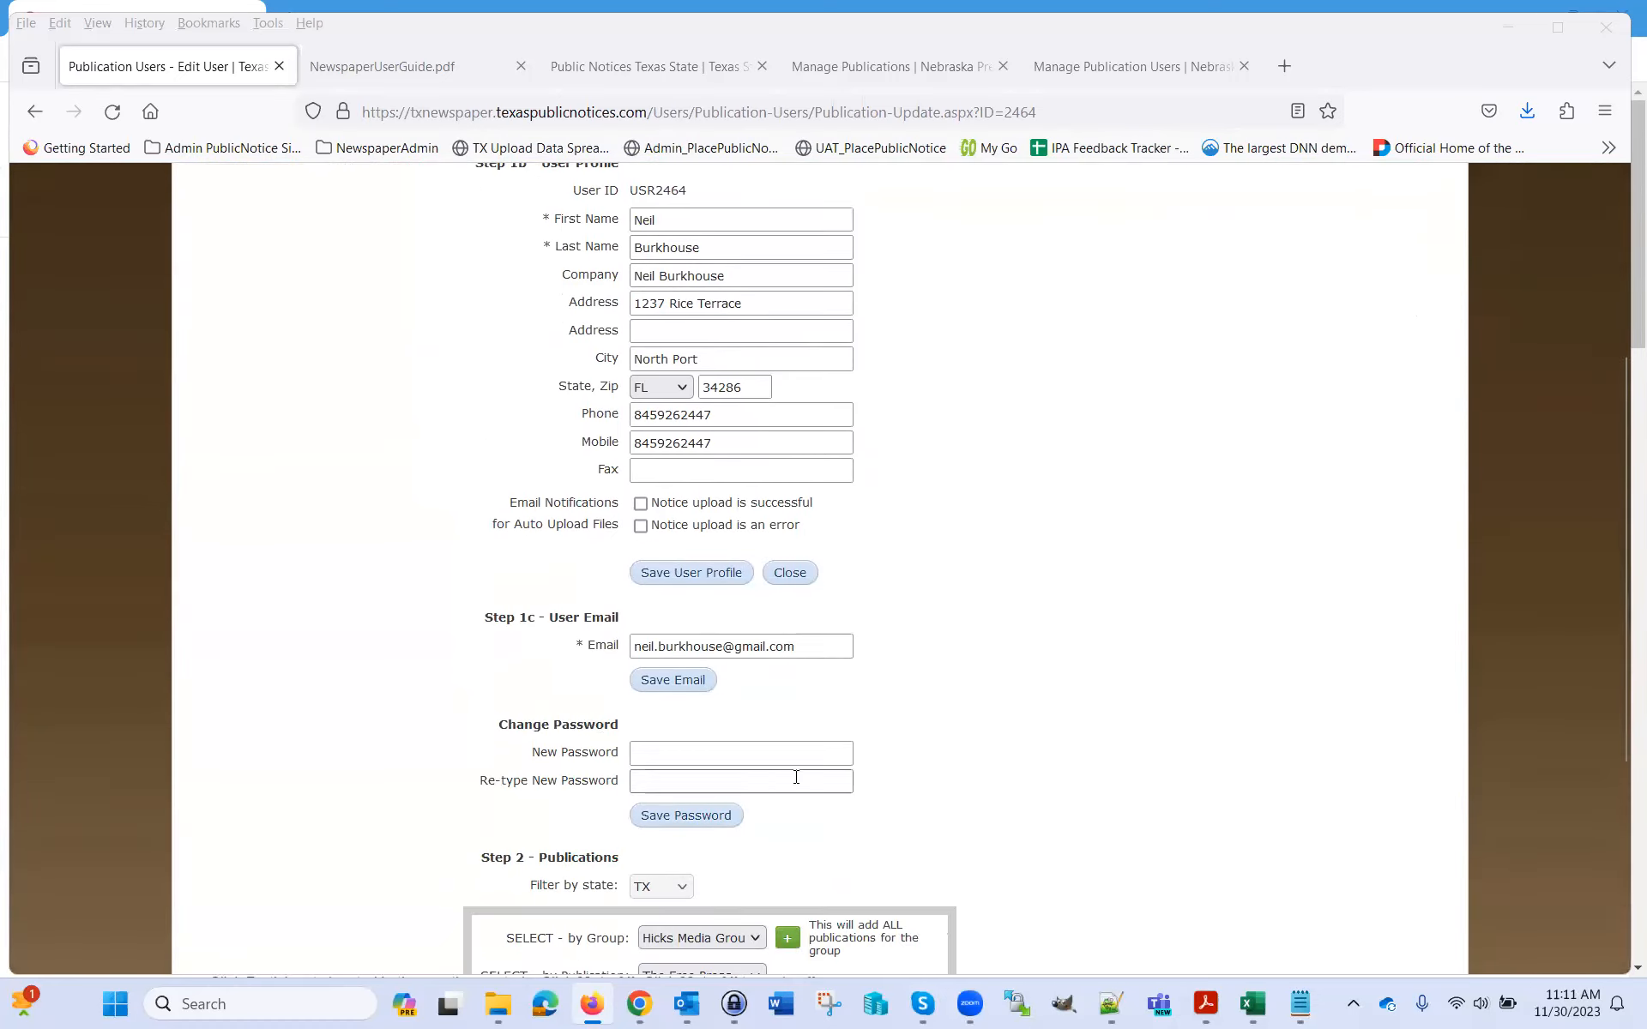
pyautogui.scroll(-4, 1301, 674)
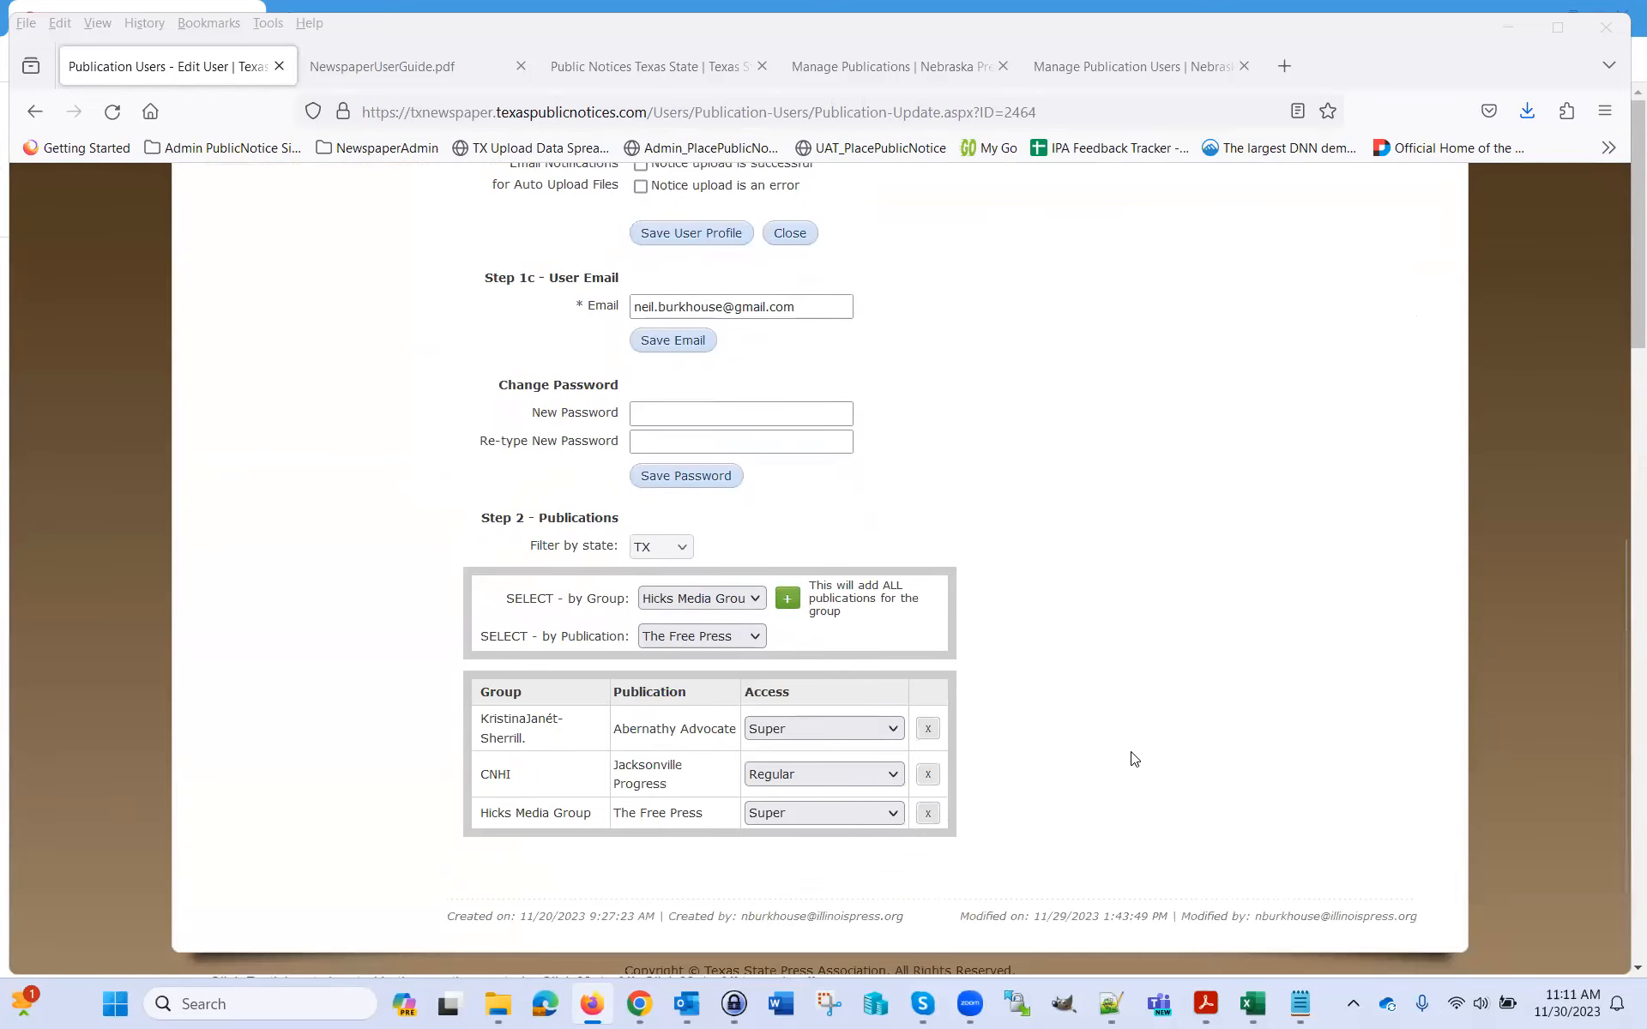
pyautogui.scroll(8, 1100, 699)
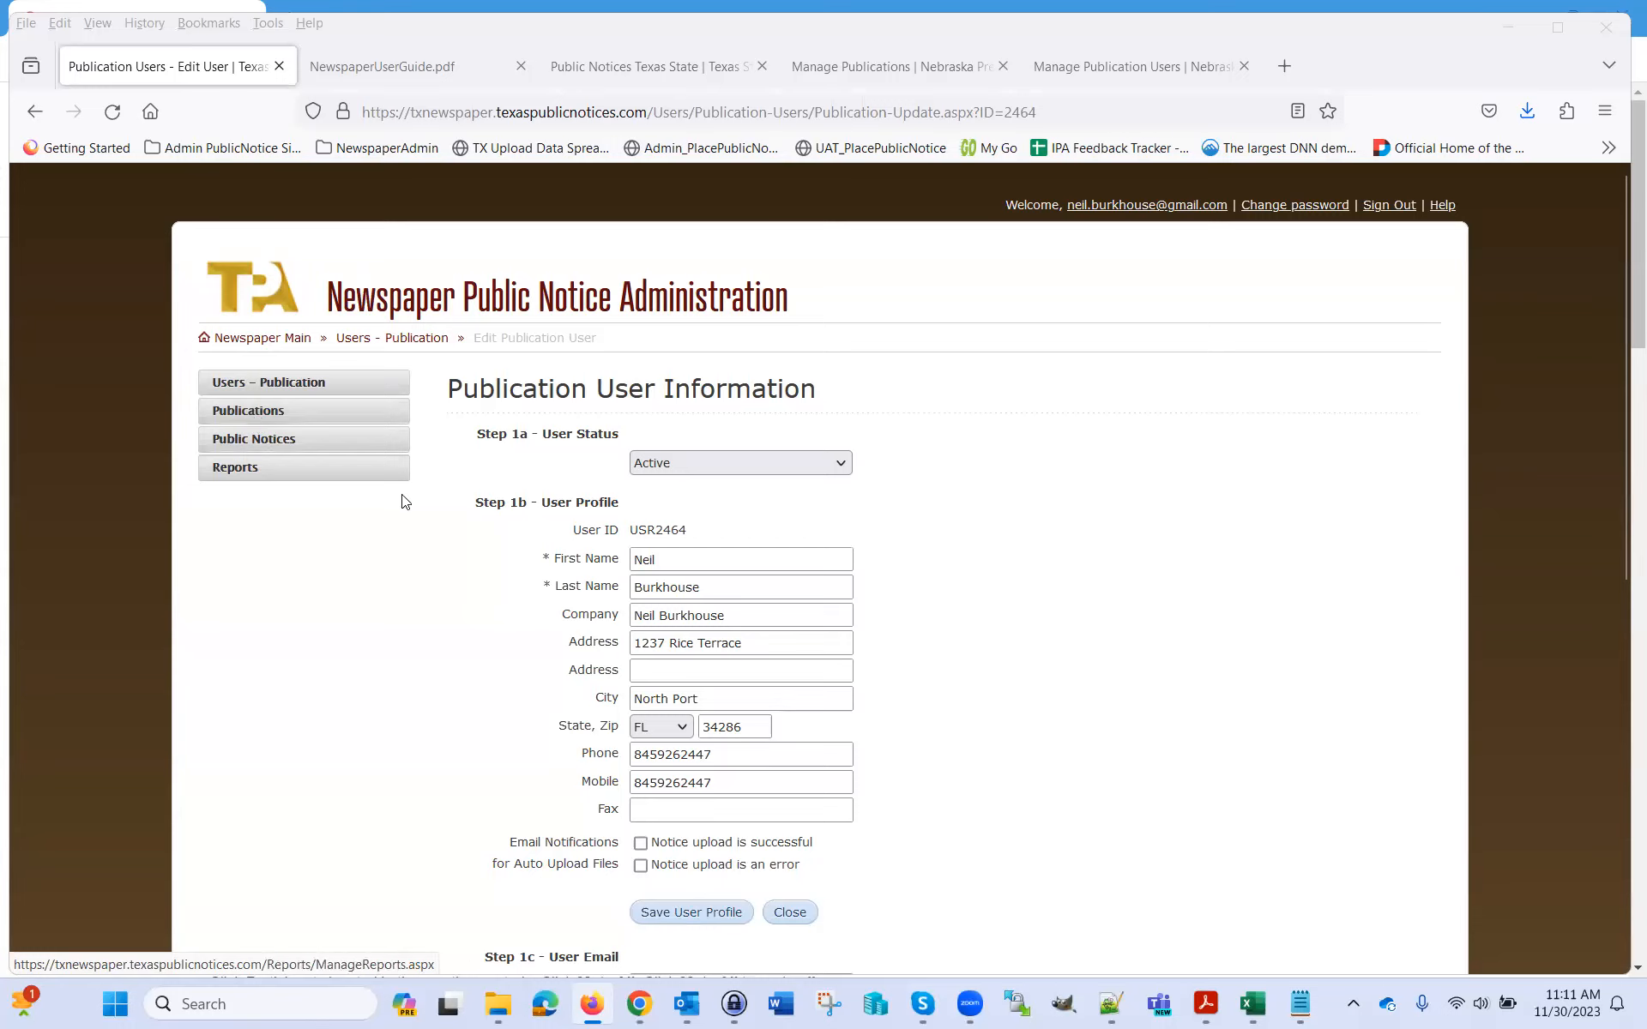
pyautogui.click(291, 345)
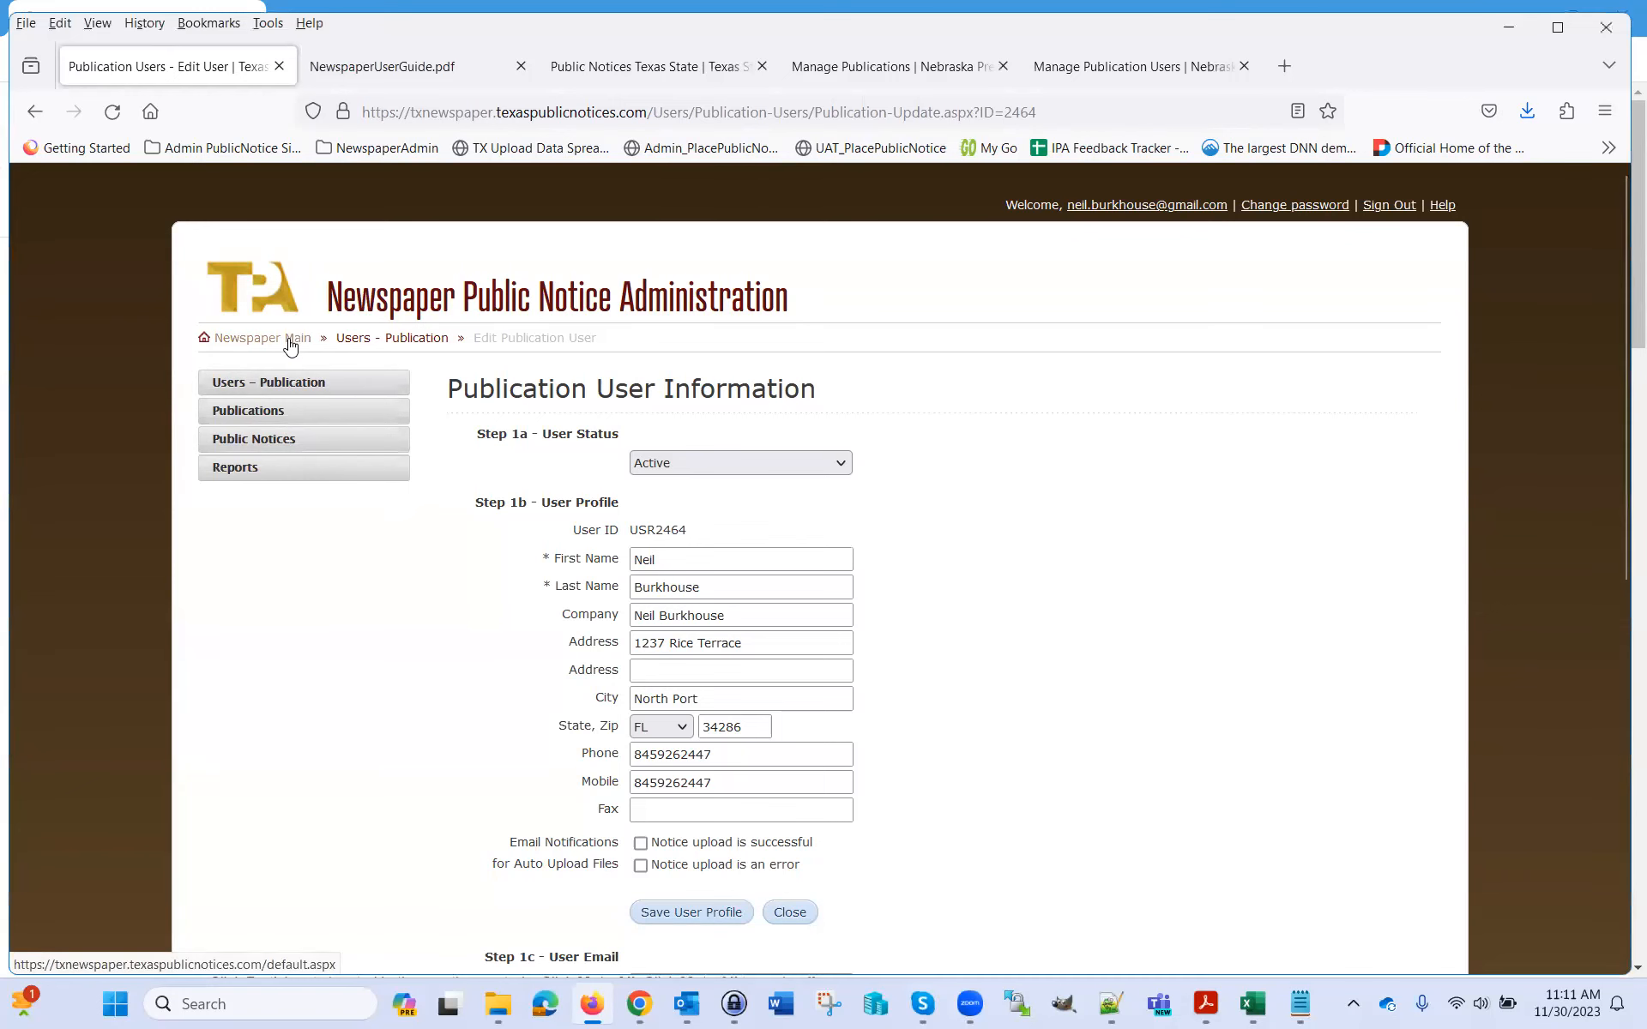
# Return to Newspaper Main and open Publications from the left sidebar
pyautogui.click(290, 339)
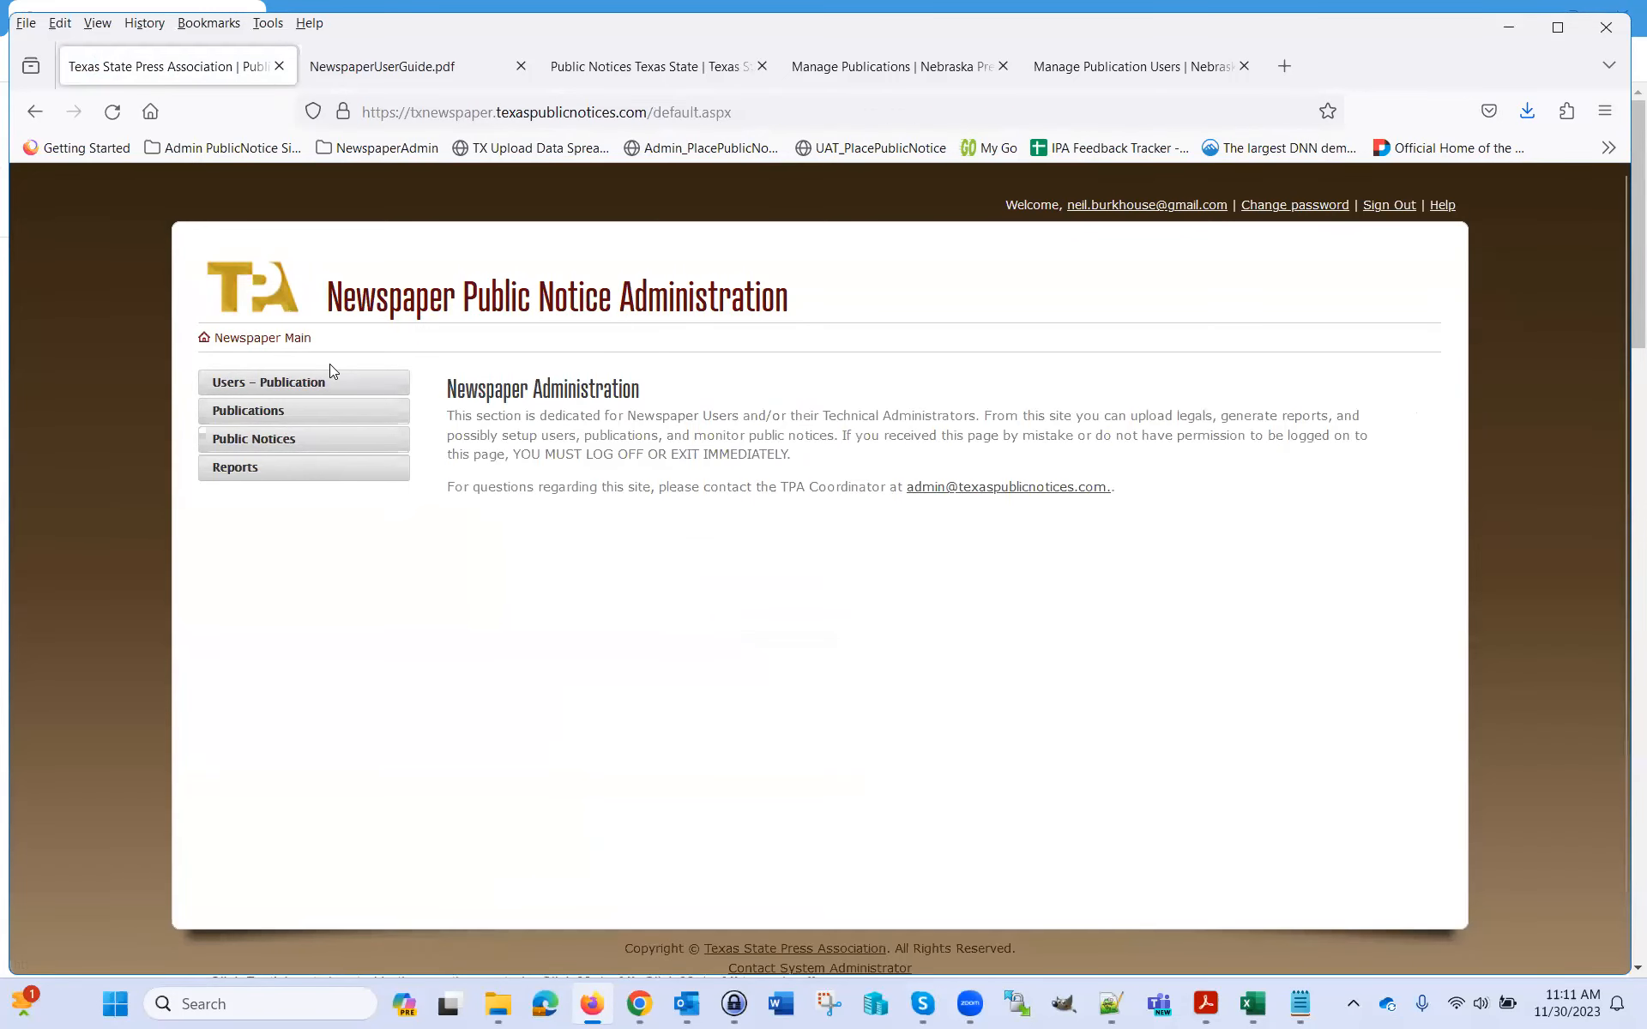
pyautogui.click(250, 412)
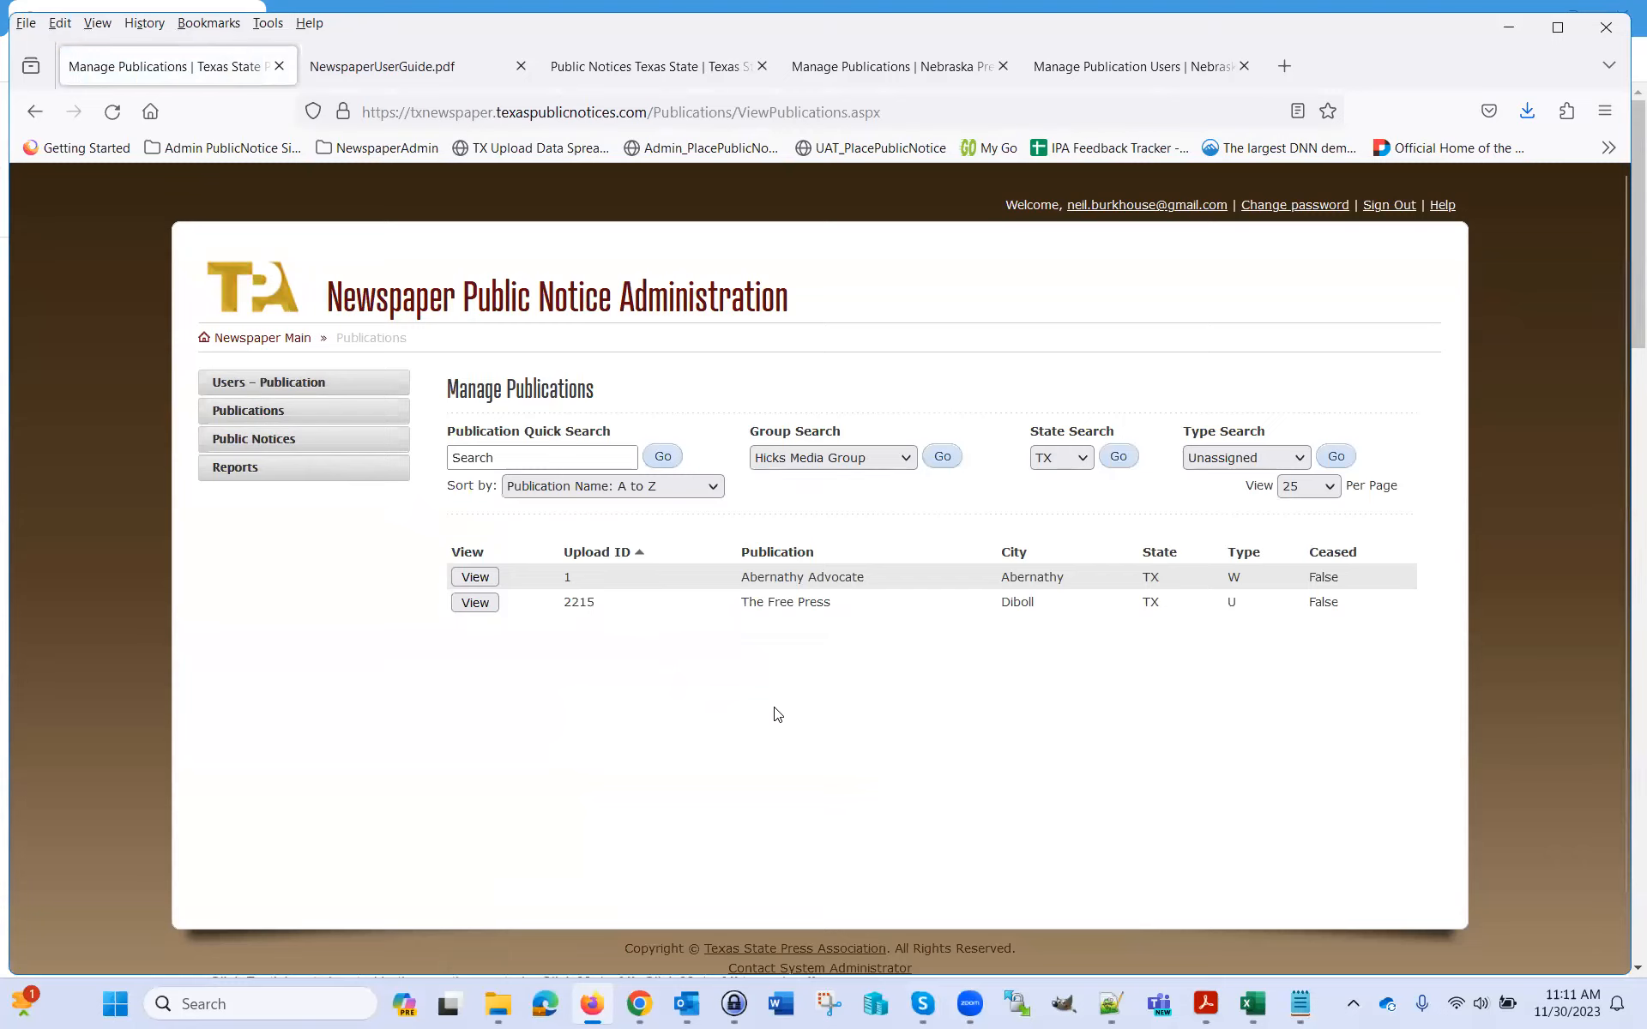
pyautogui.click(475, 576)
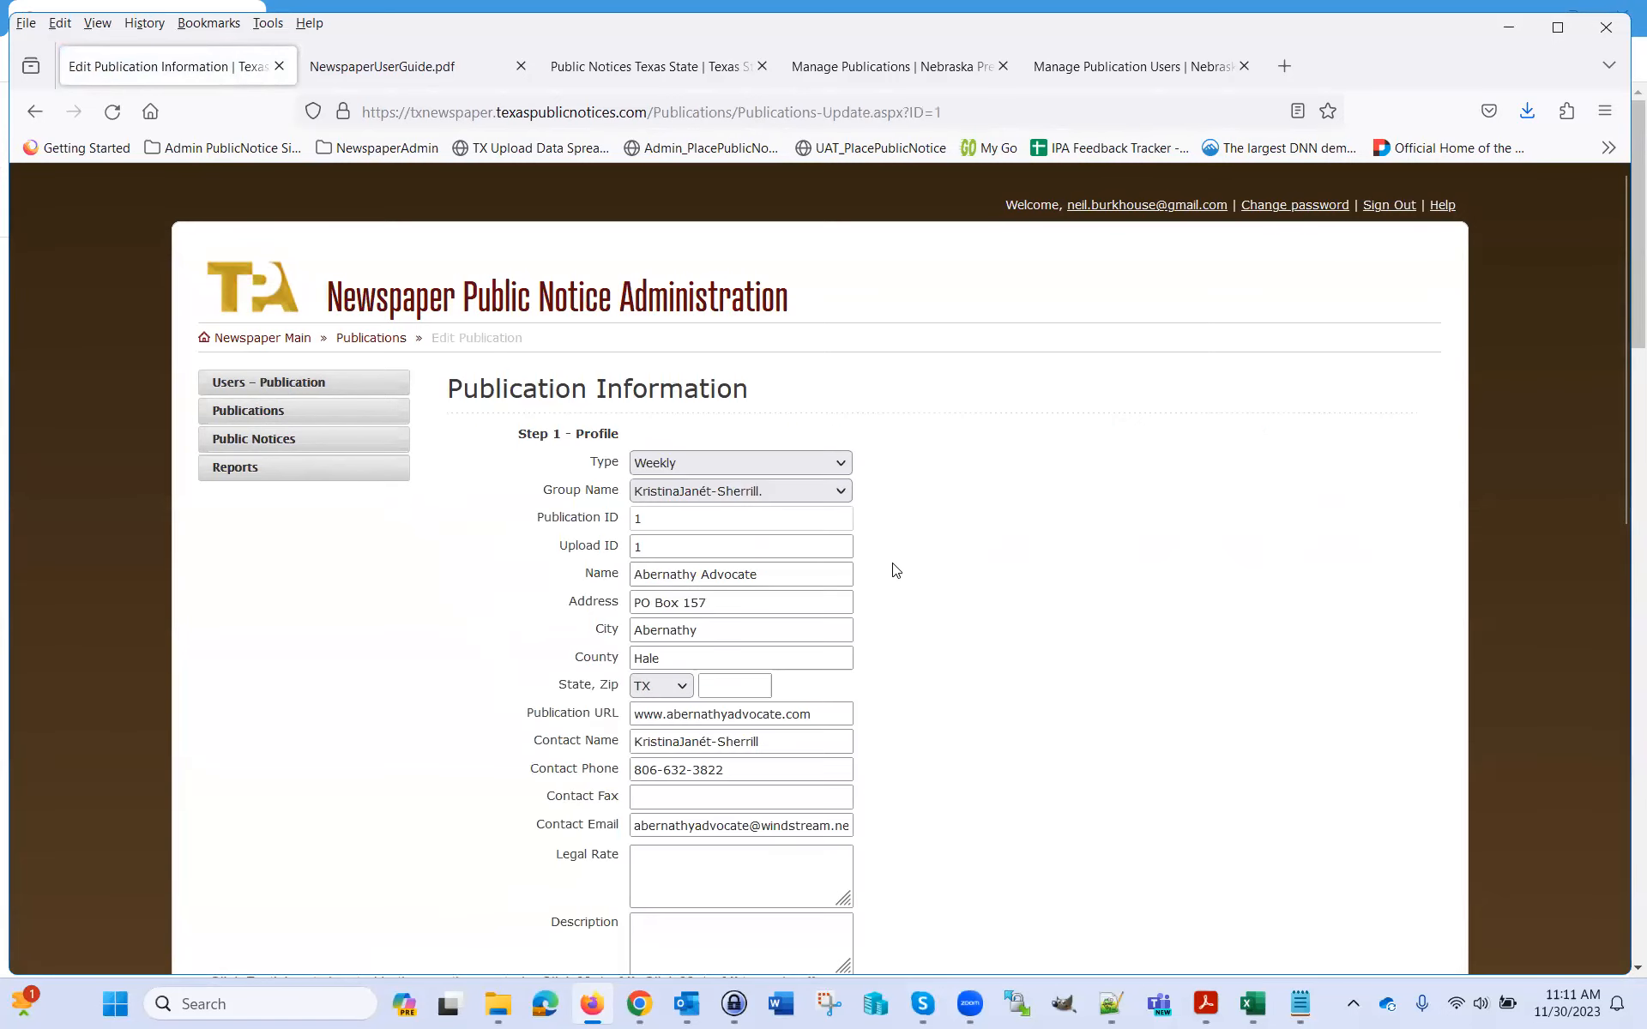
pyautogui.scroll(-5, 909, 572)
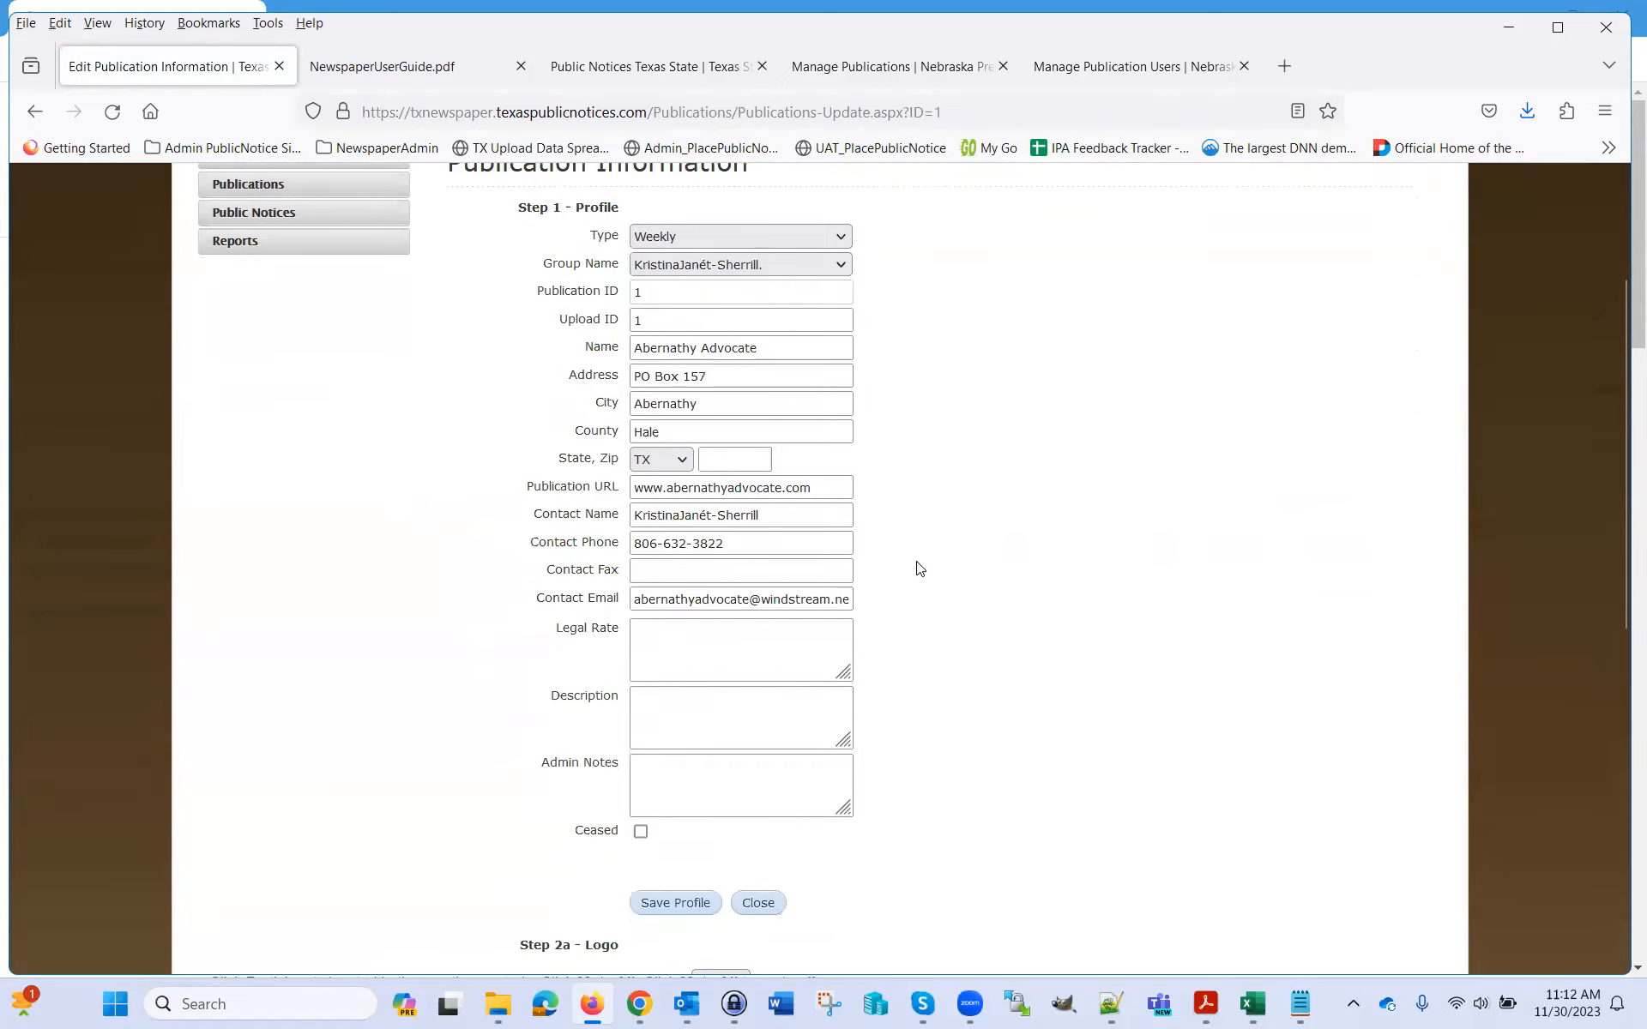
pyautogui.scroll(-3, 974, 588)
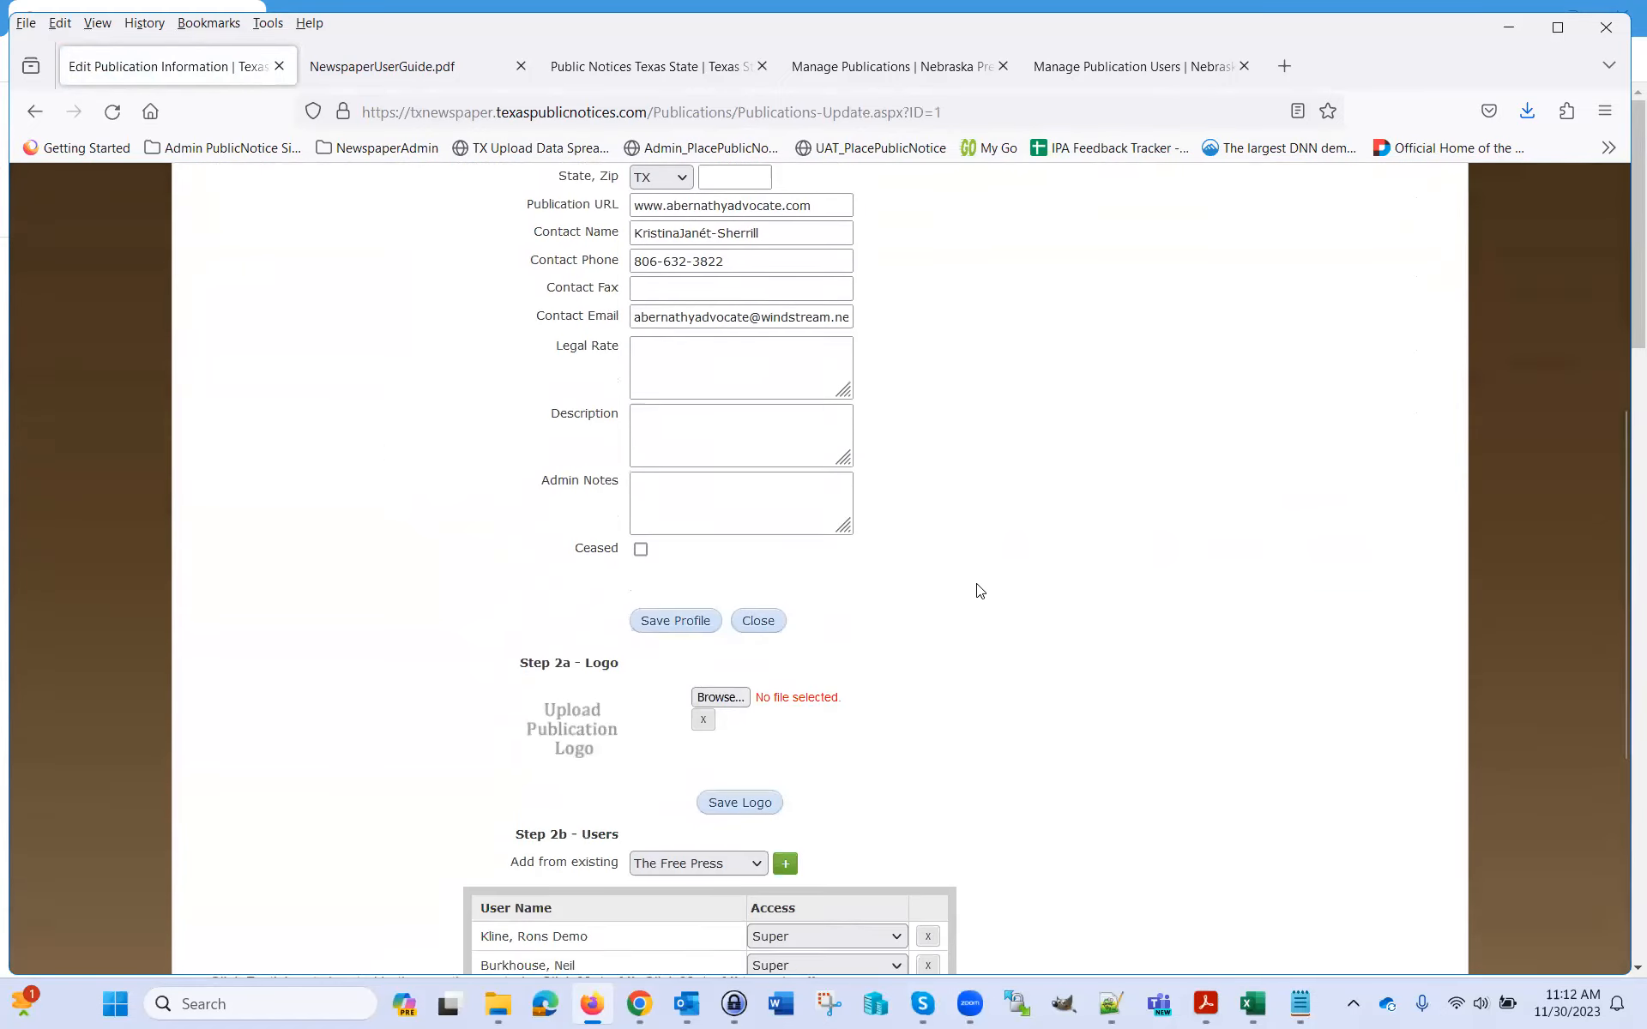
pyautogui.scroll(7, 984, 579)
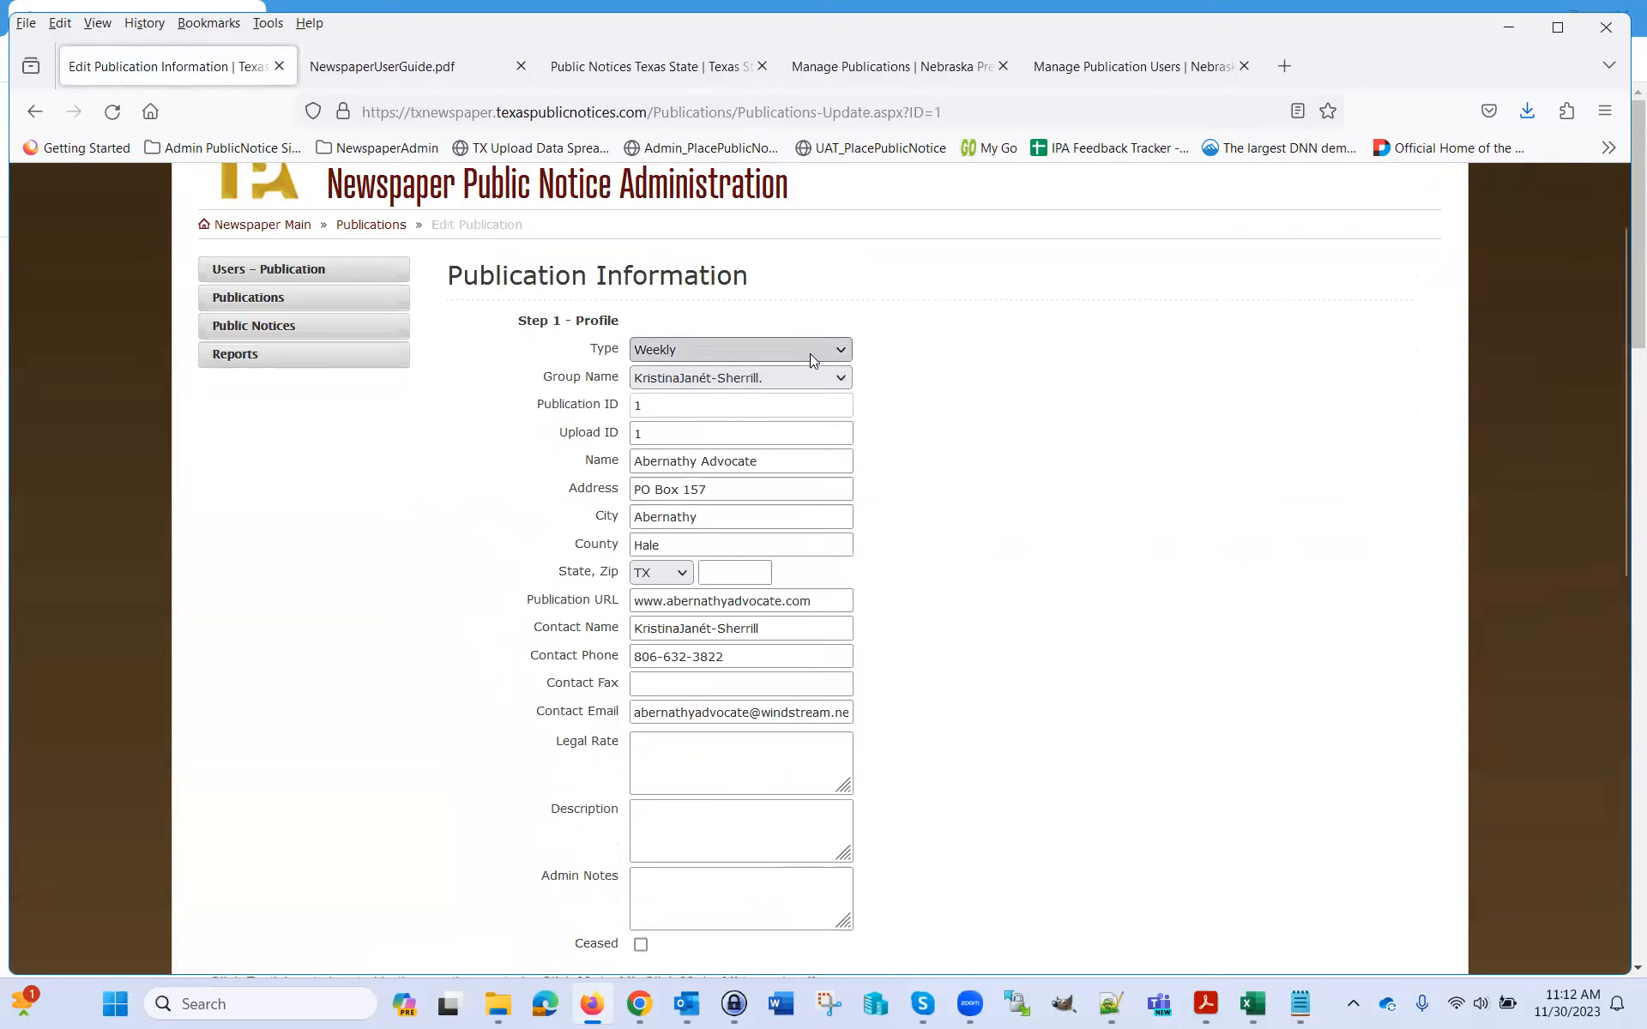
pyautogui.click(832, 350)
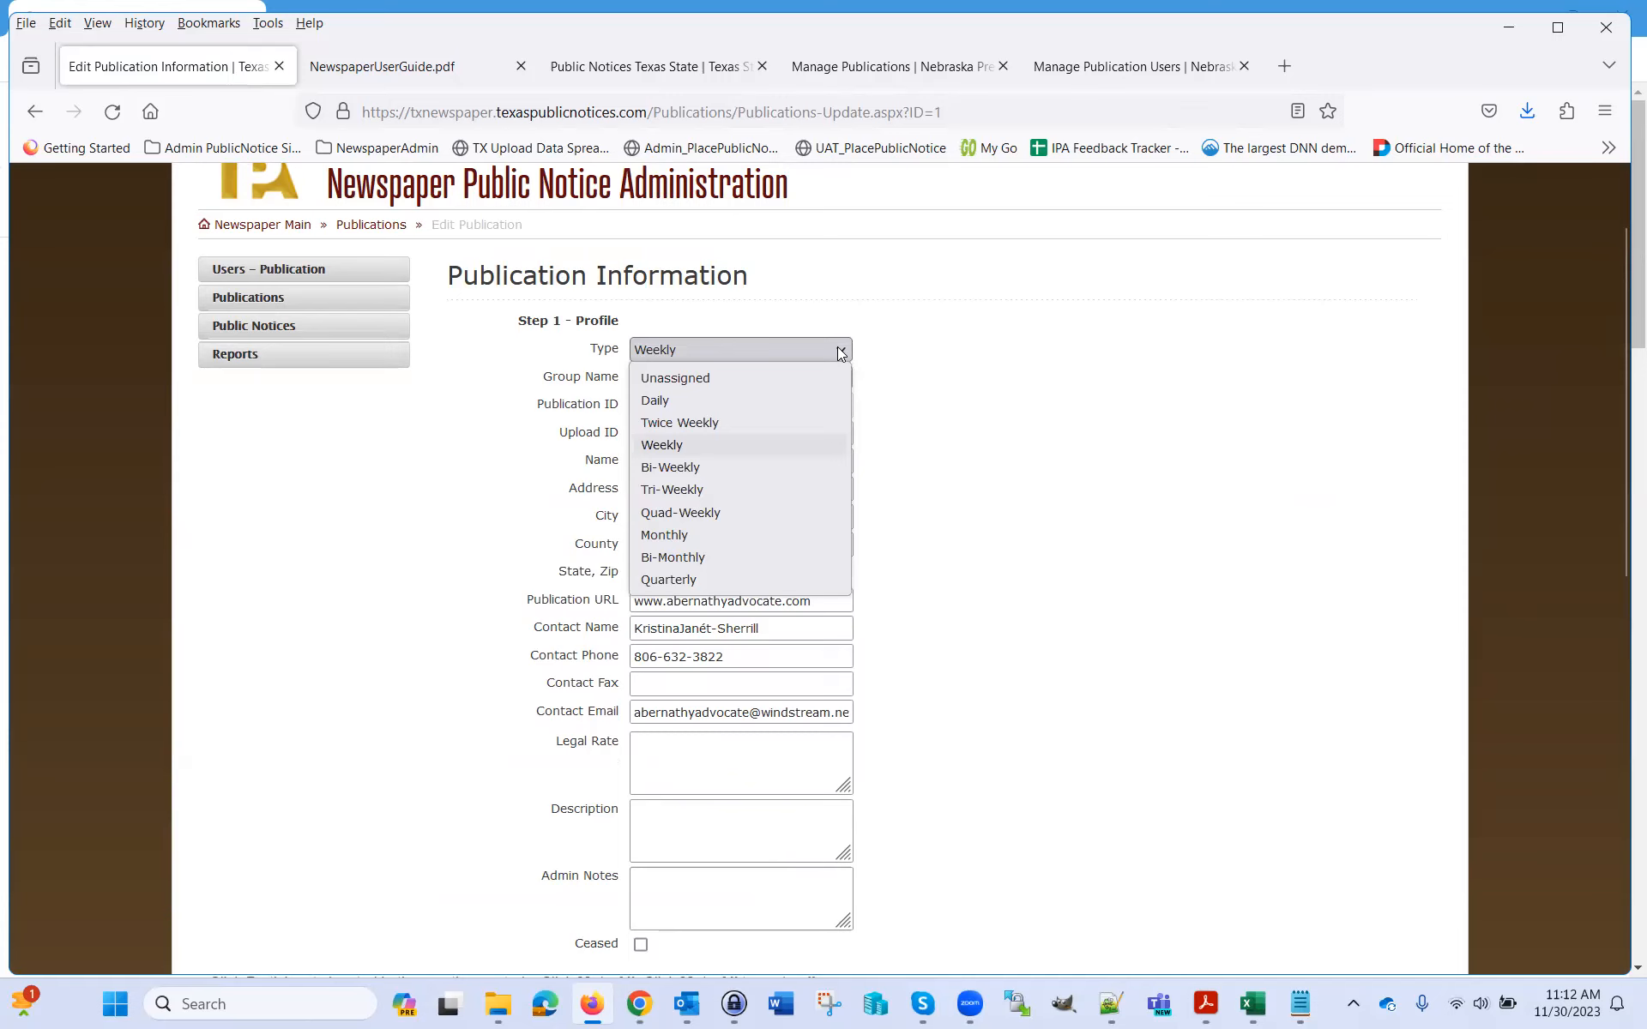
pyautogui.click(840, 351)
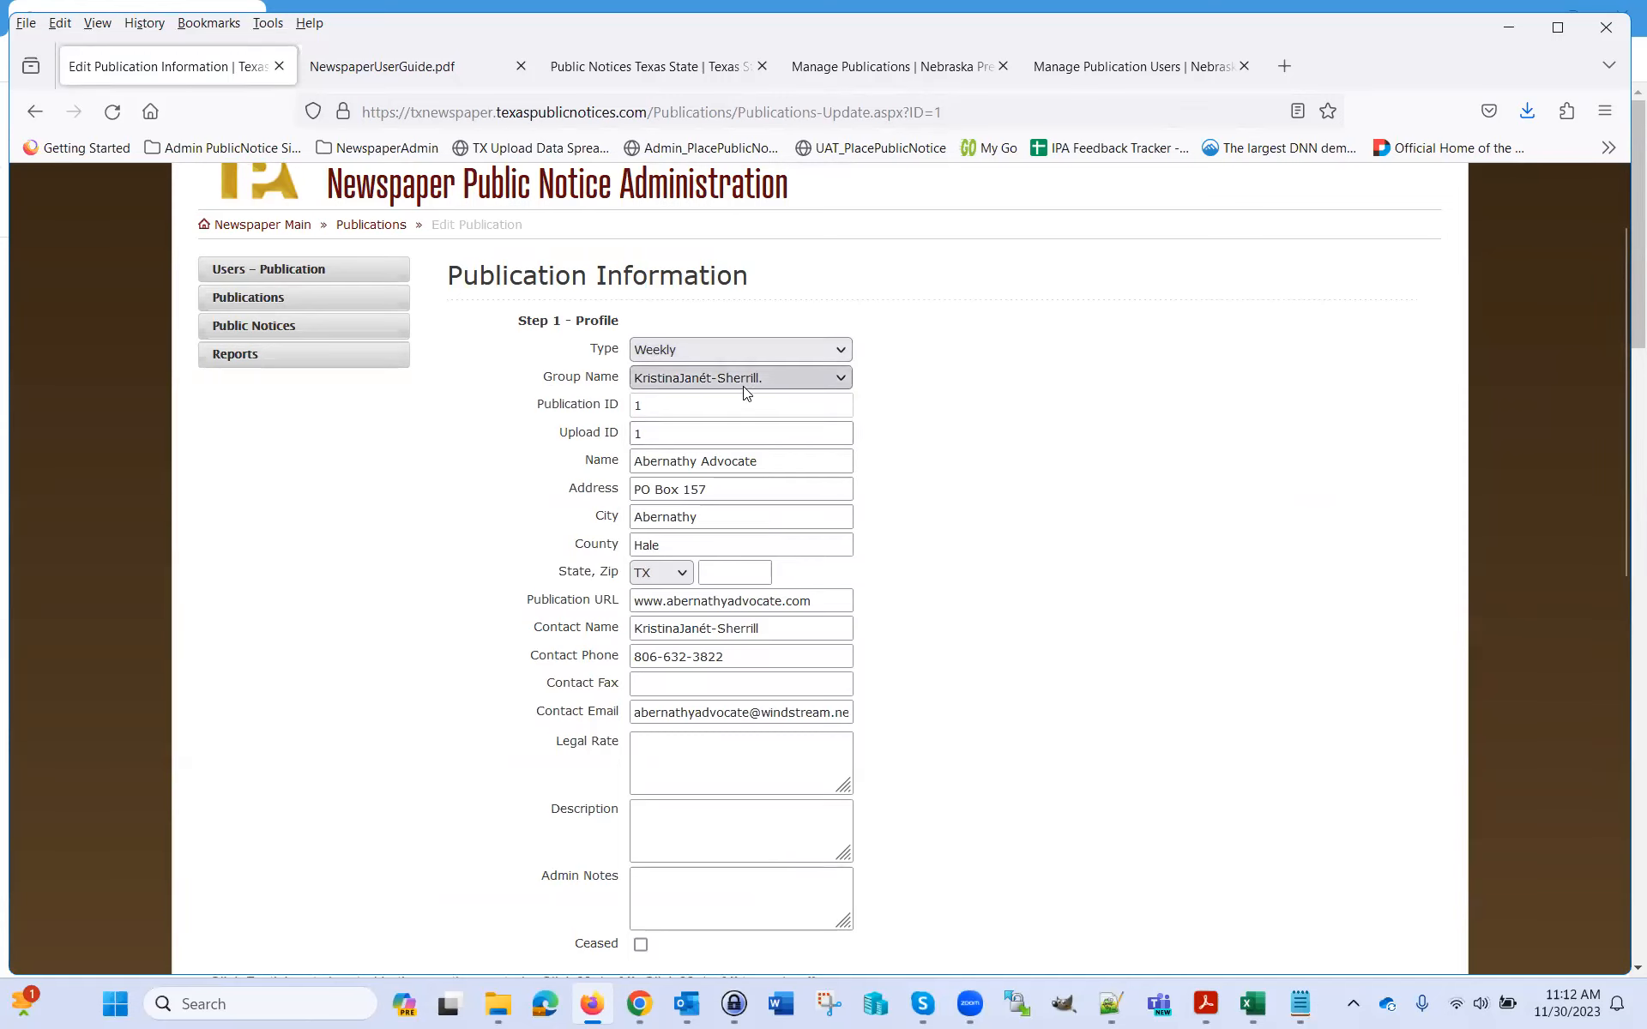
pyautogui.click(842, 382)
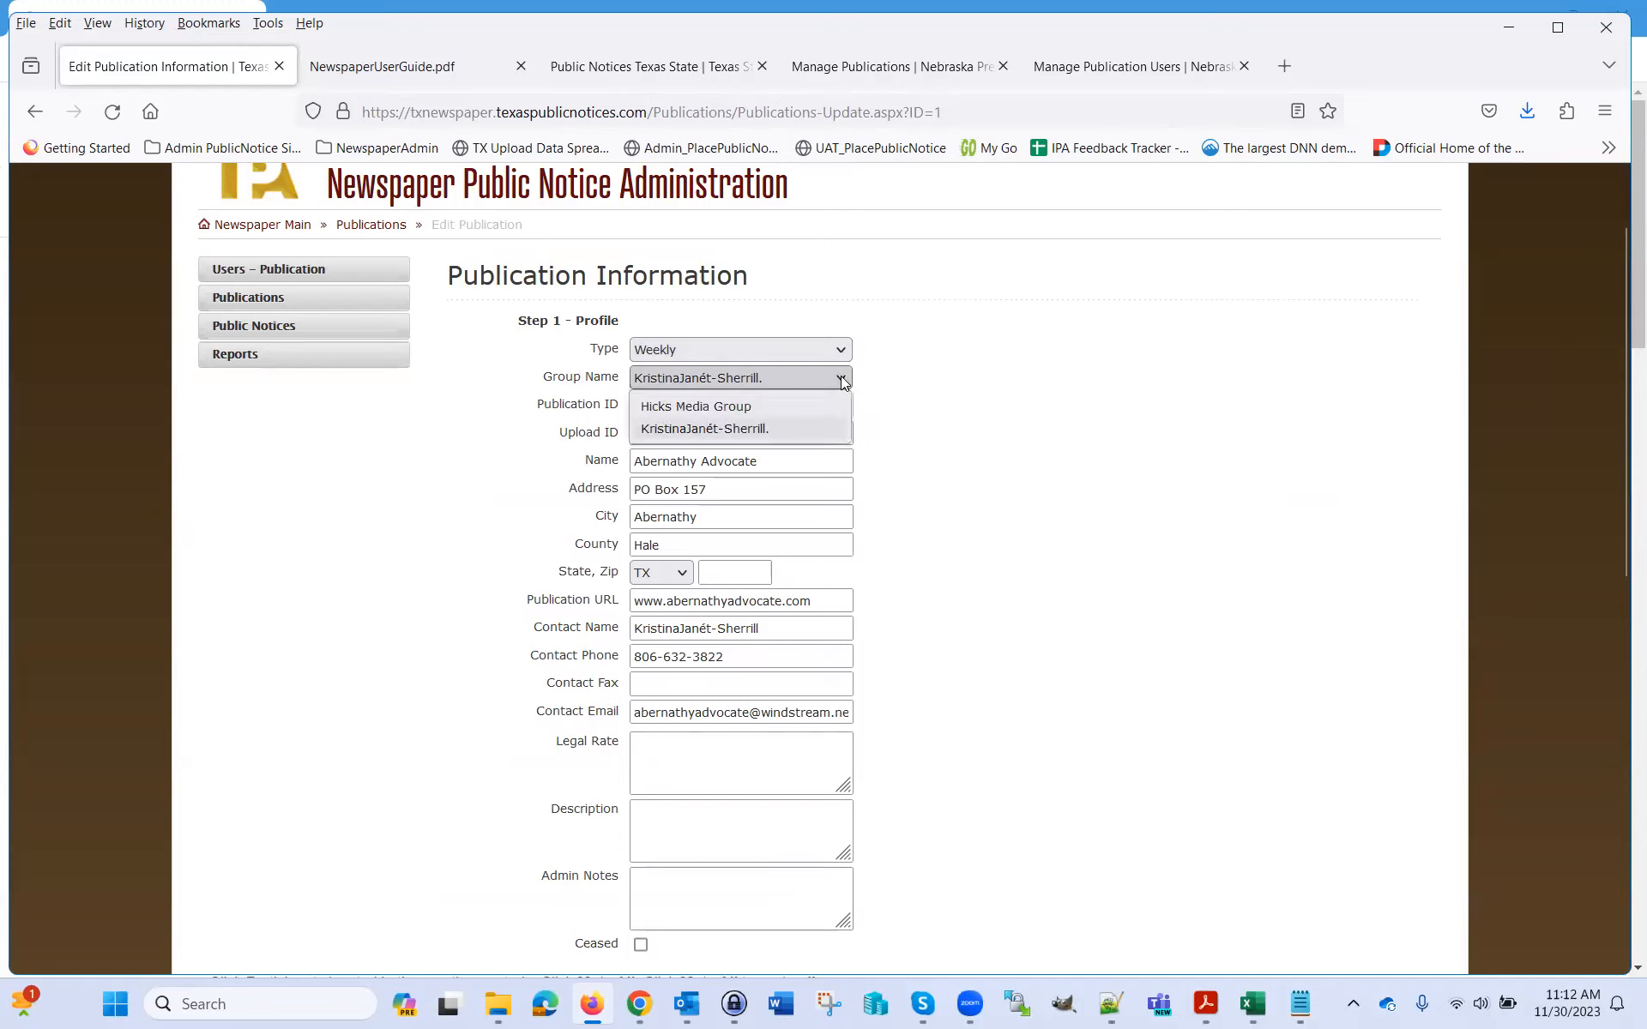
pyautogui.click(841, 379)
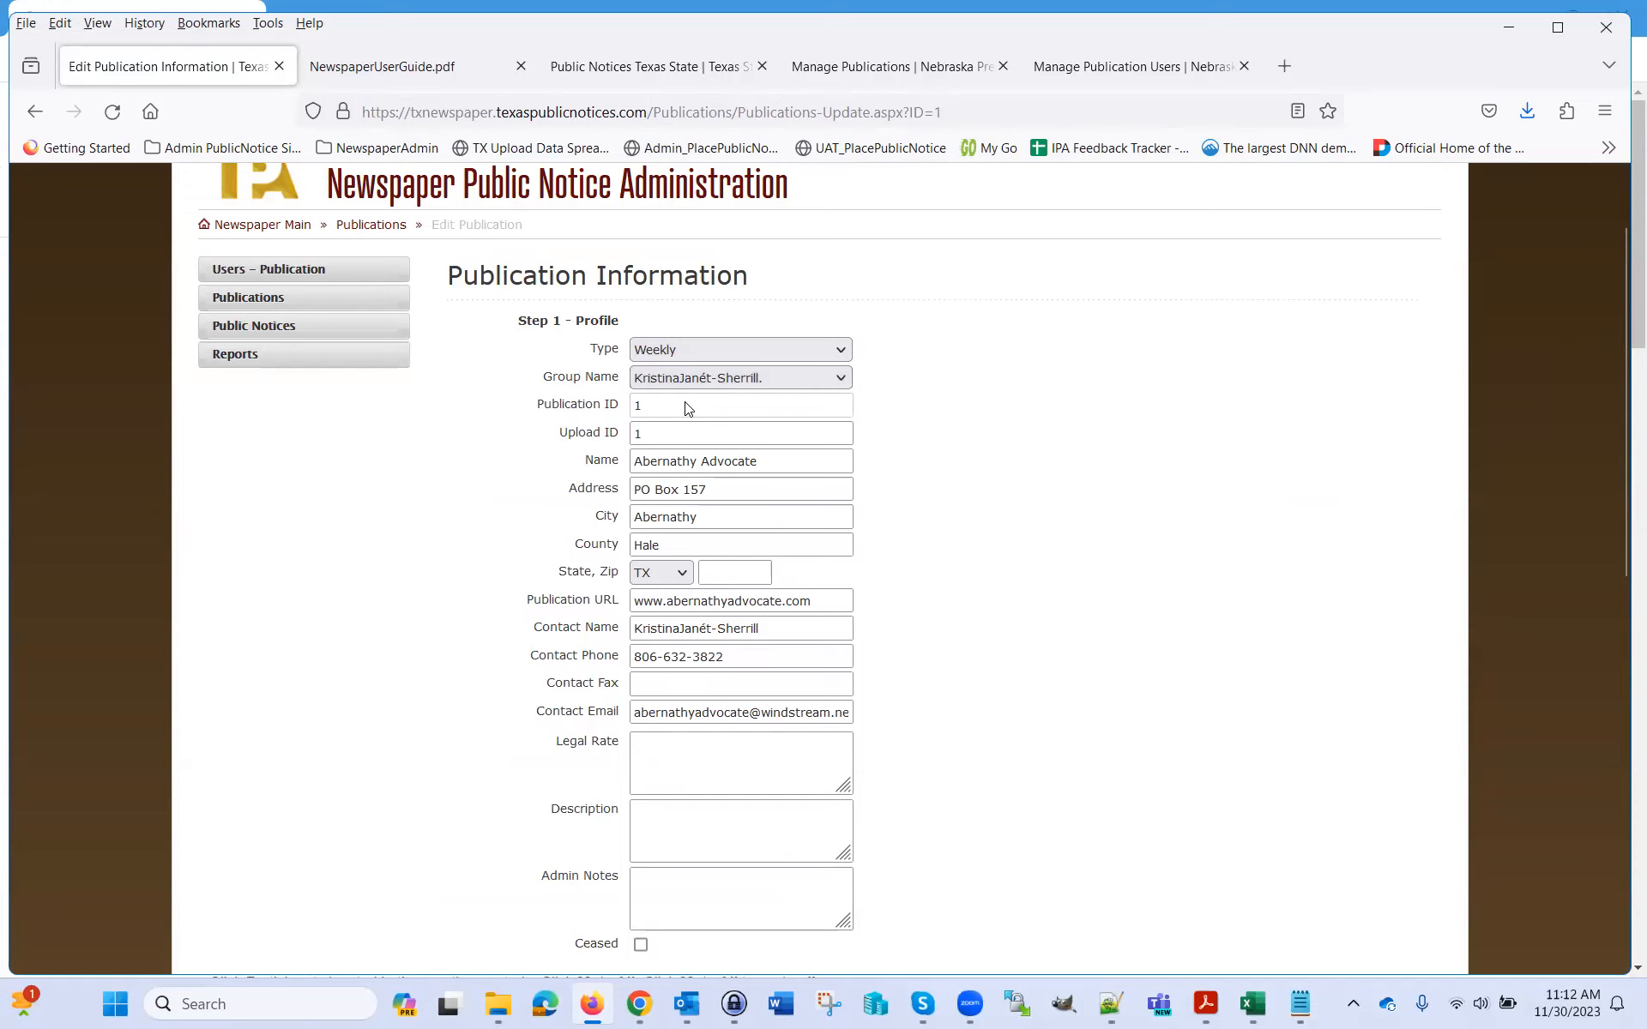
pyautogui.doubleClick(640, 408)
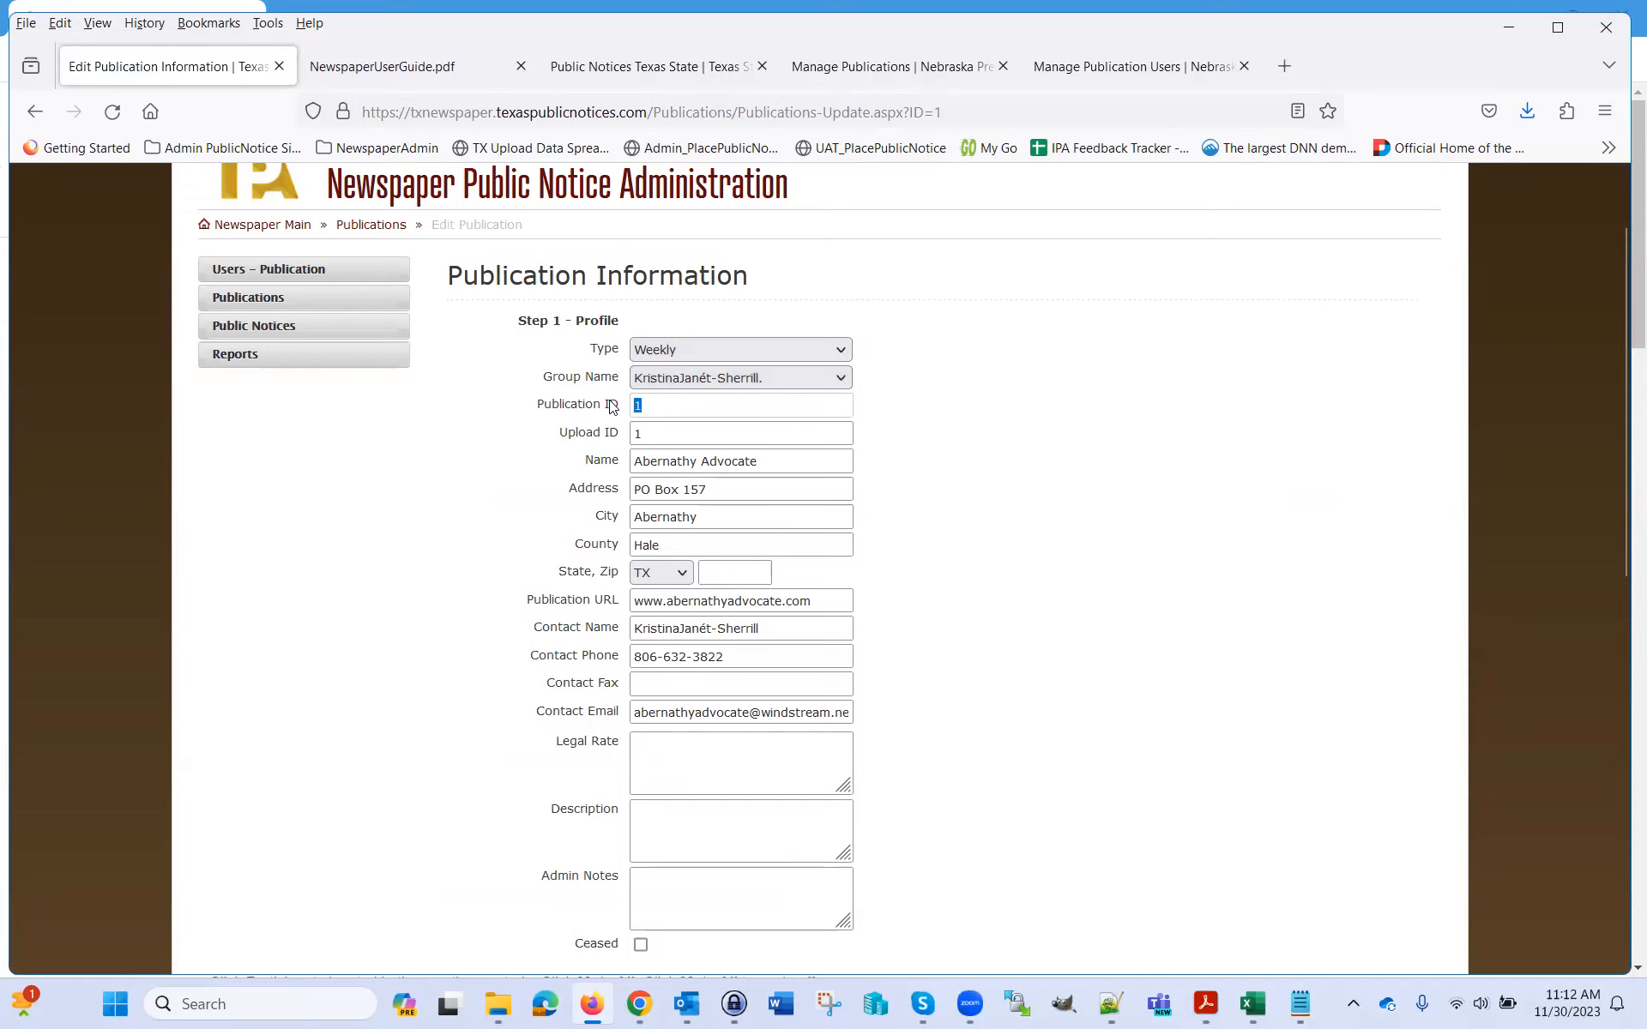
pyautogui.doubleClick(679, 438)
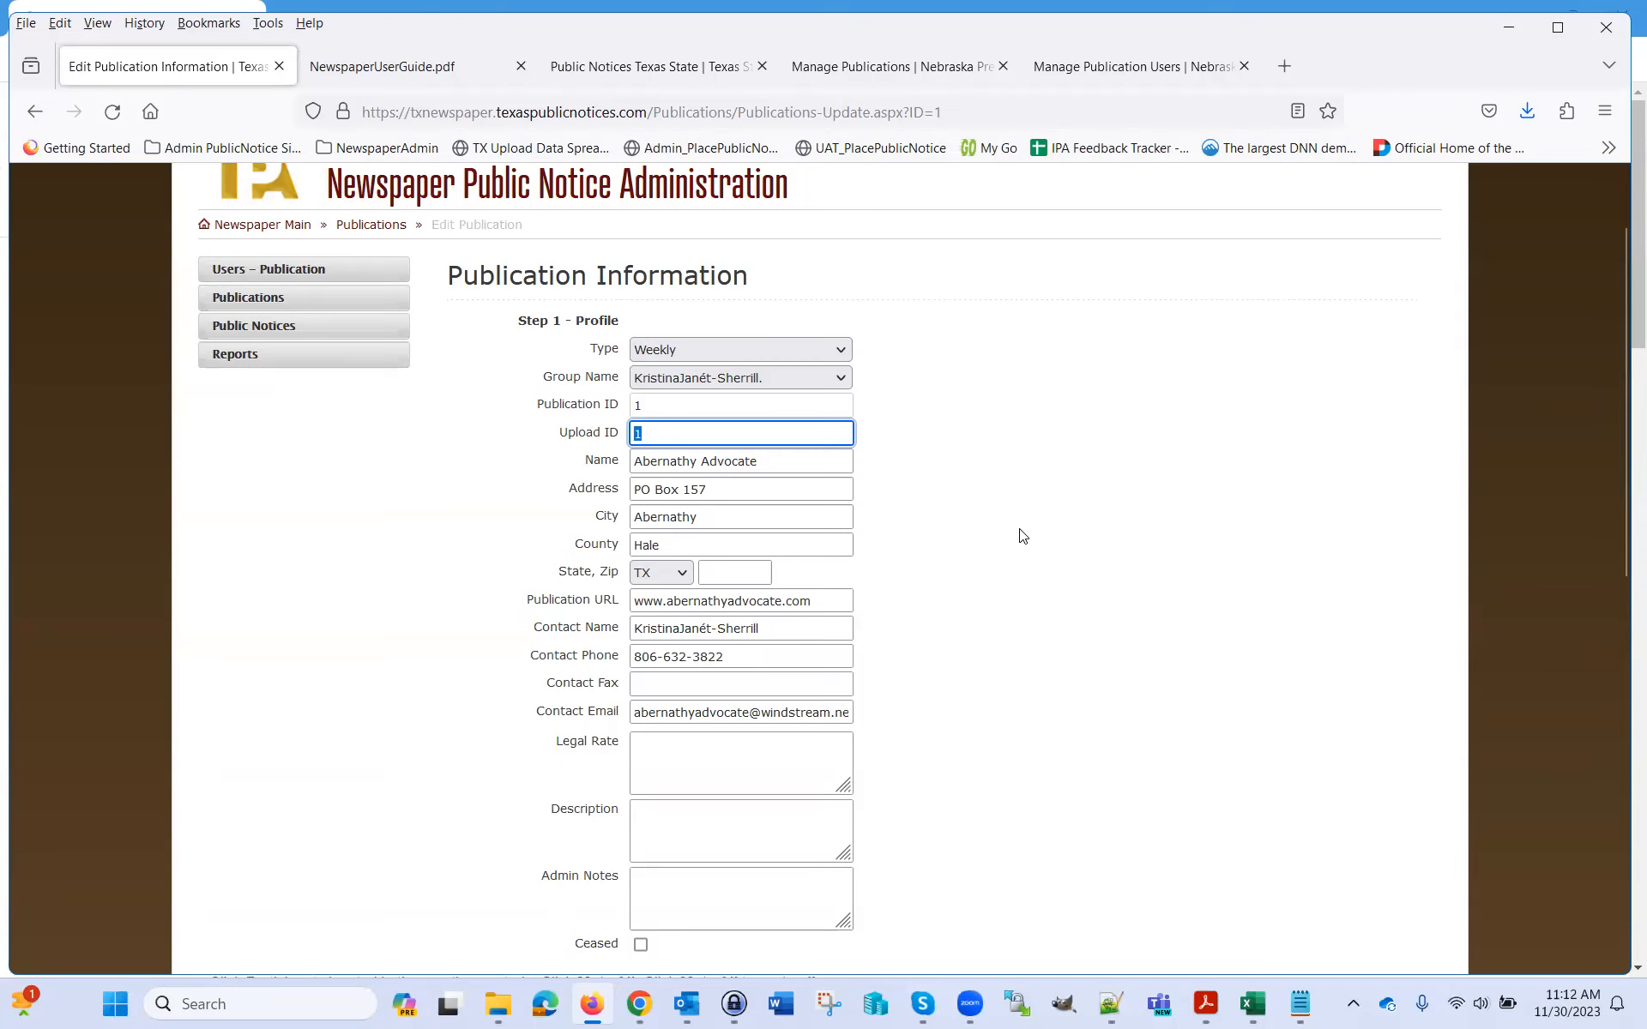
pyautogui.scroll(-2, 1021, 538)
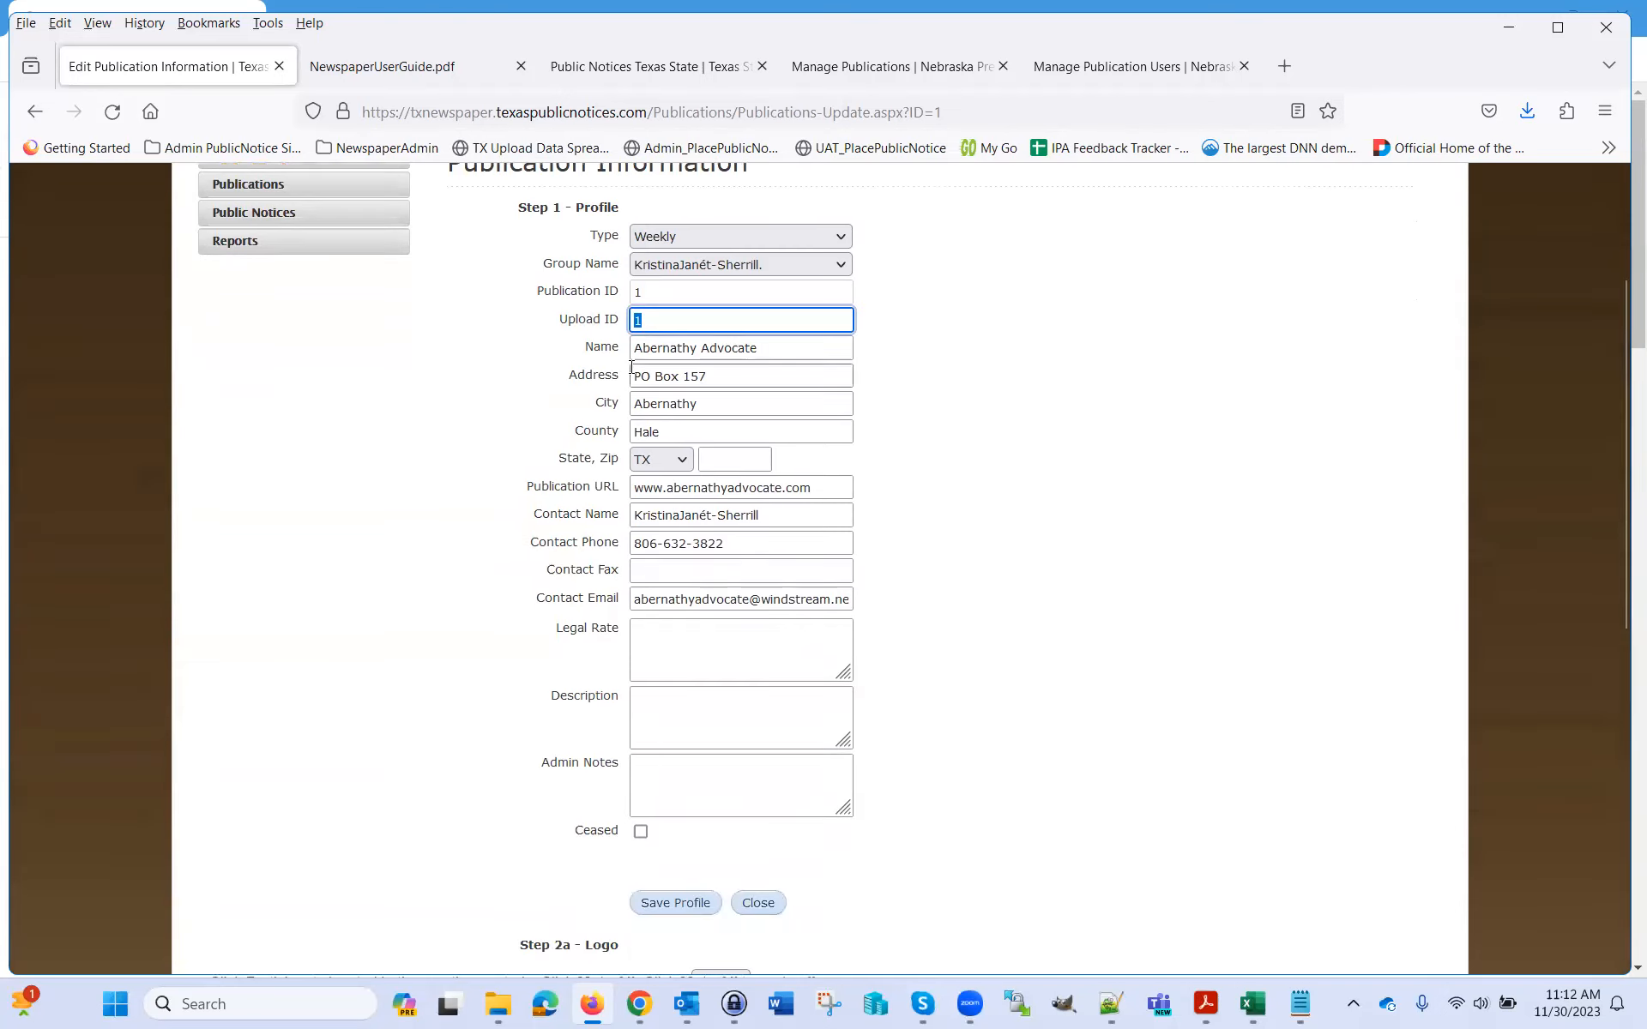
pyautogui.click(787, 348)
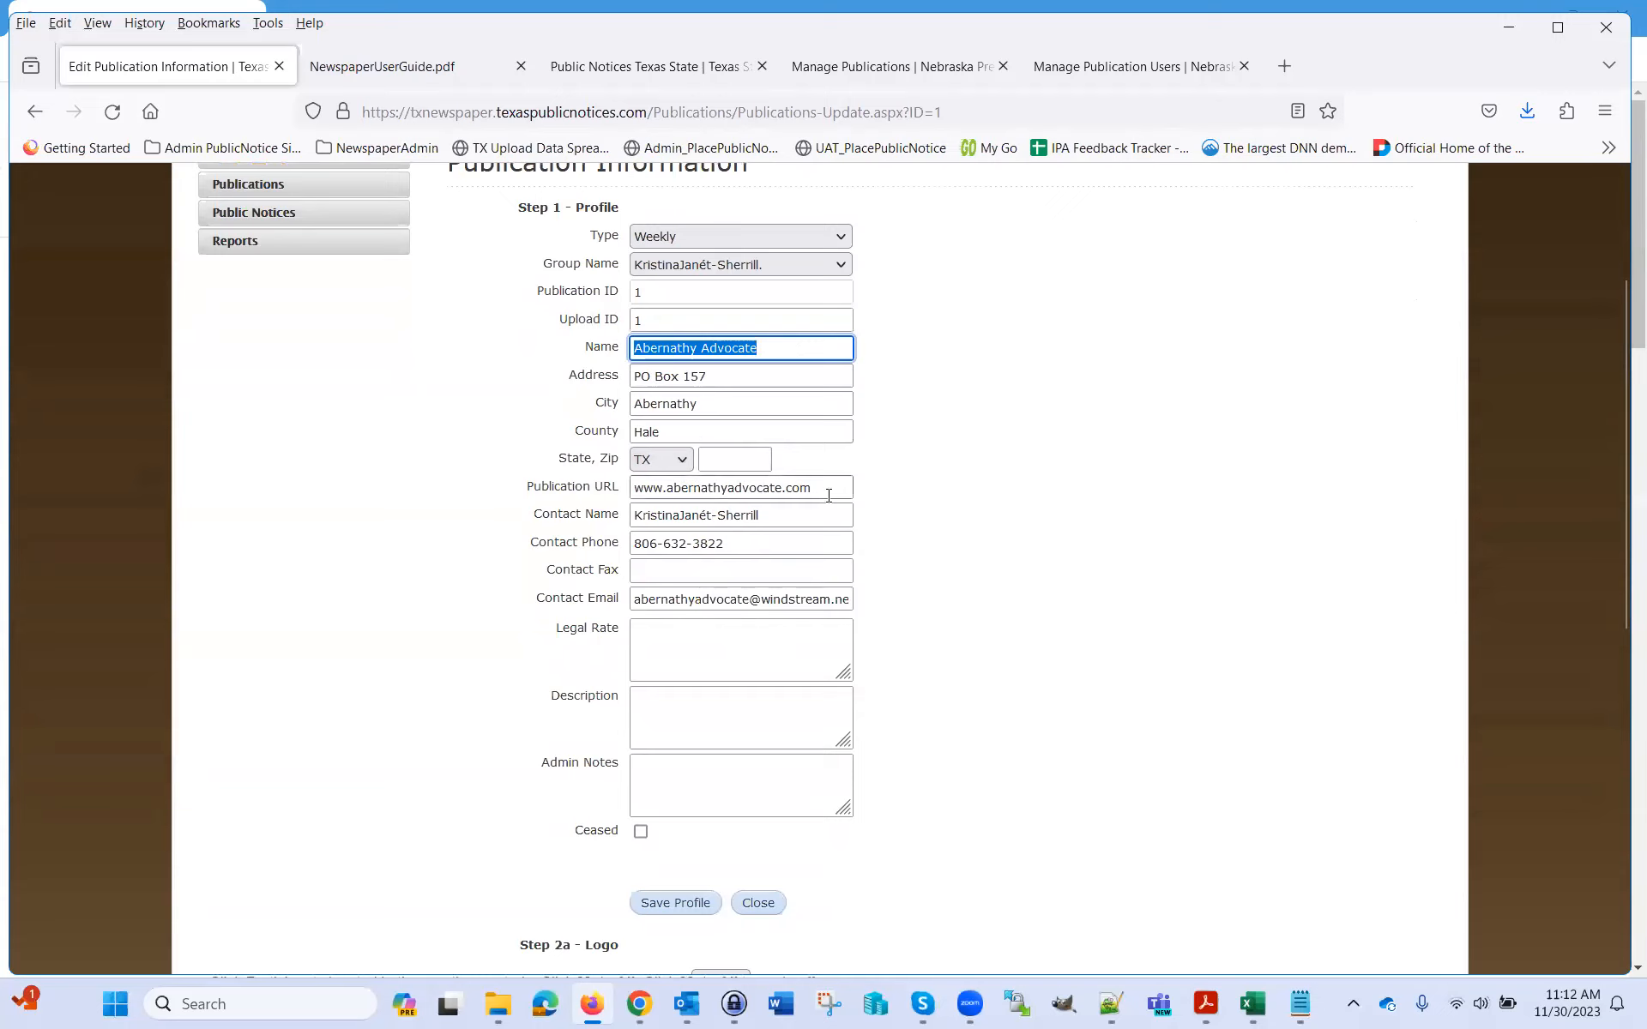
pyautogui.moveTo(823, 488); pyautogui.dragTo(633, 488)
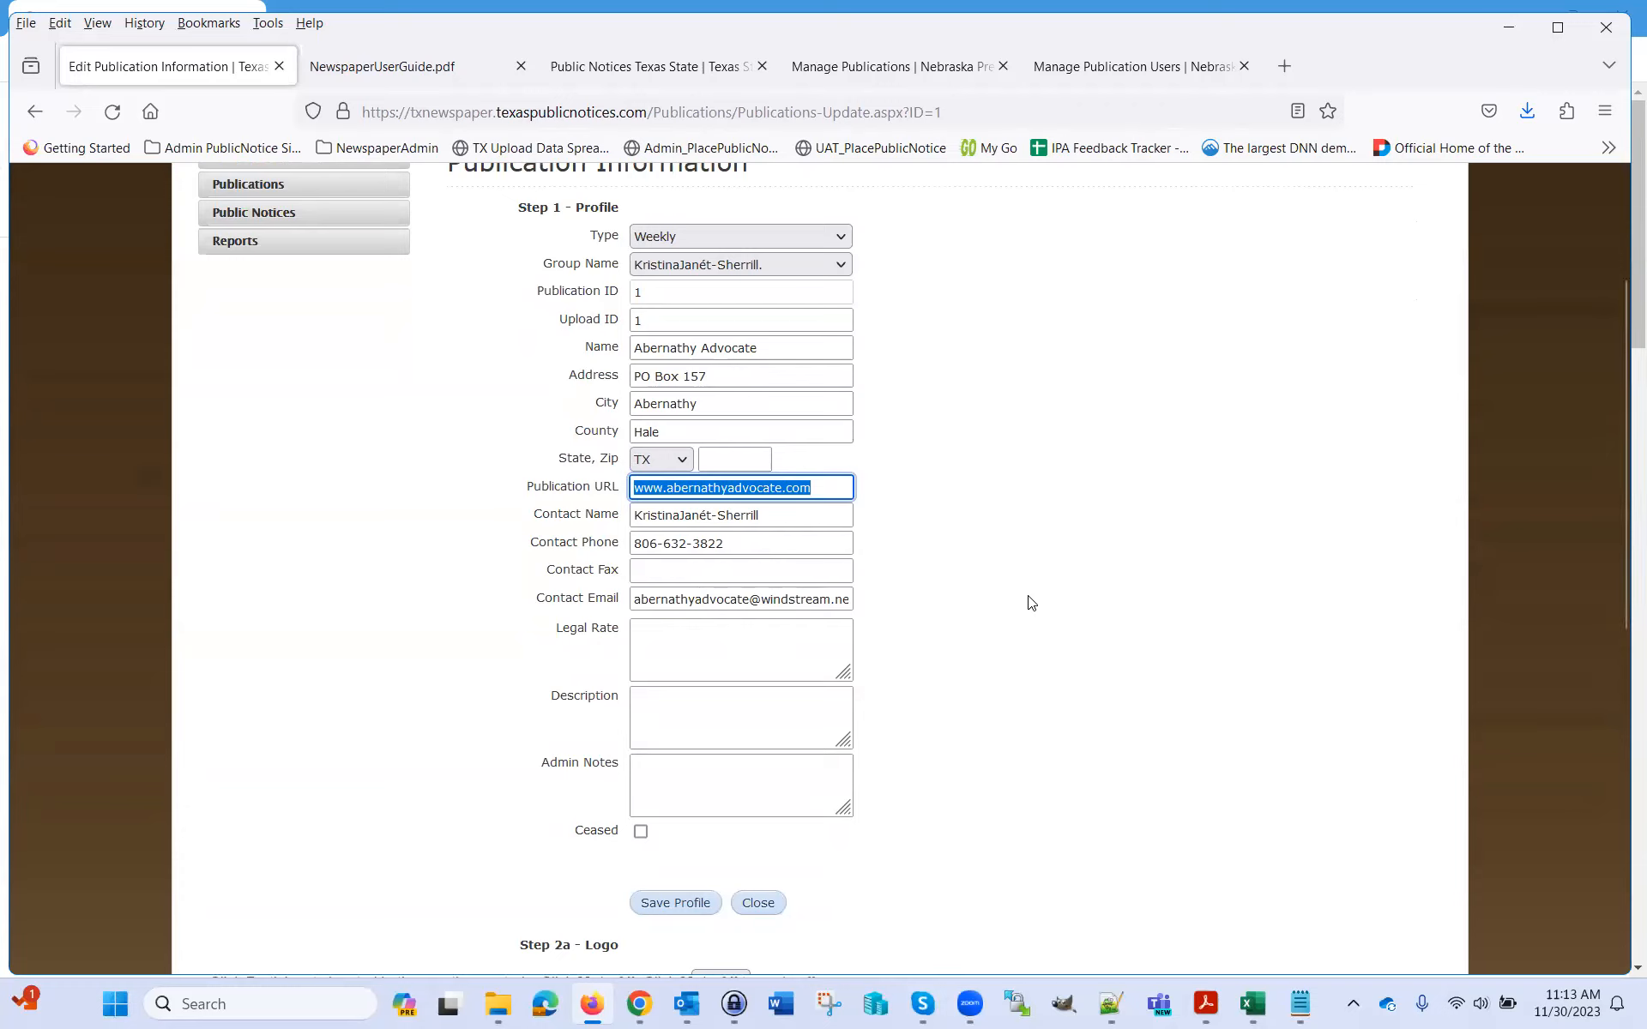
pyautogui.click(776, 506)
pyautogui.moveTo(775, 505); pyautogui.dragTo(615, 499)
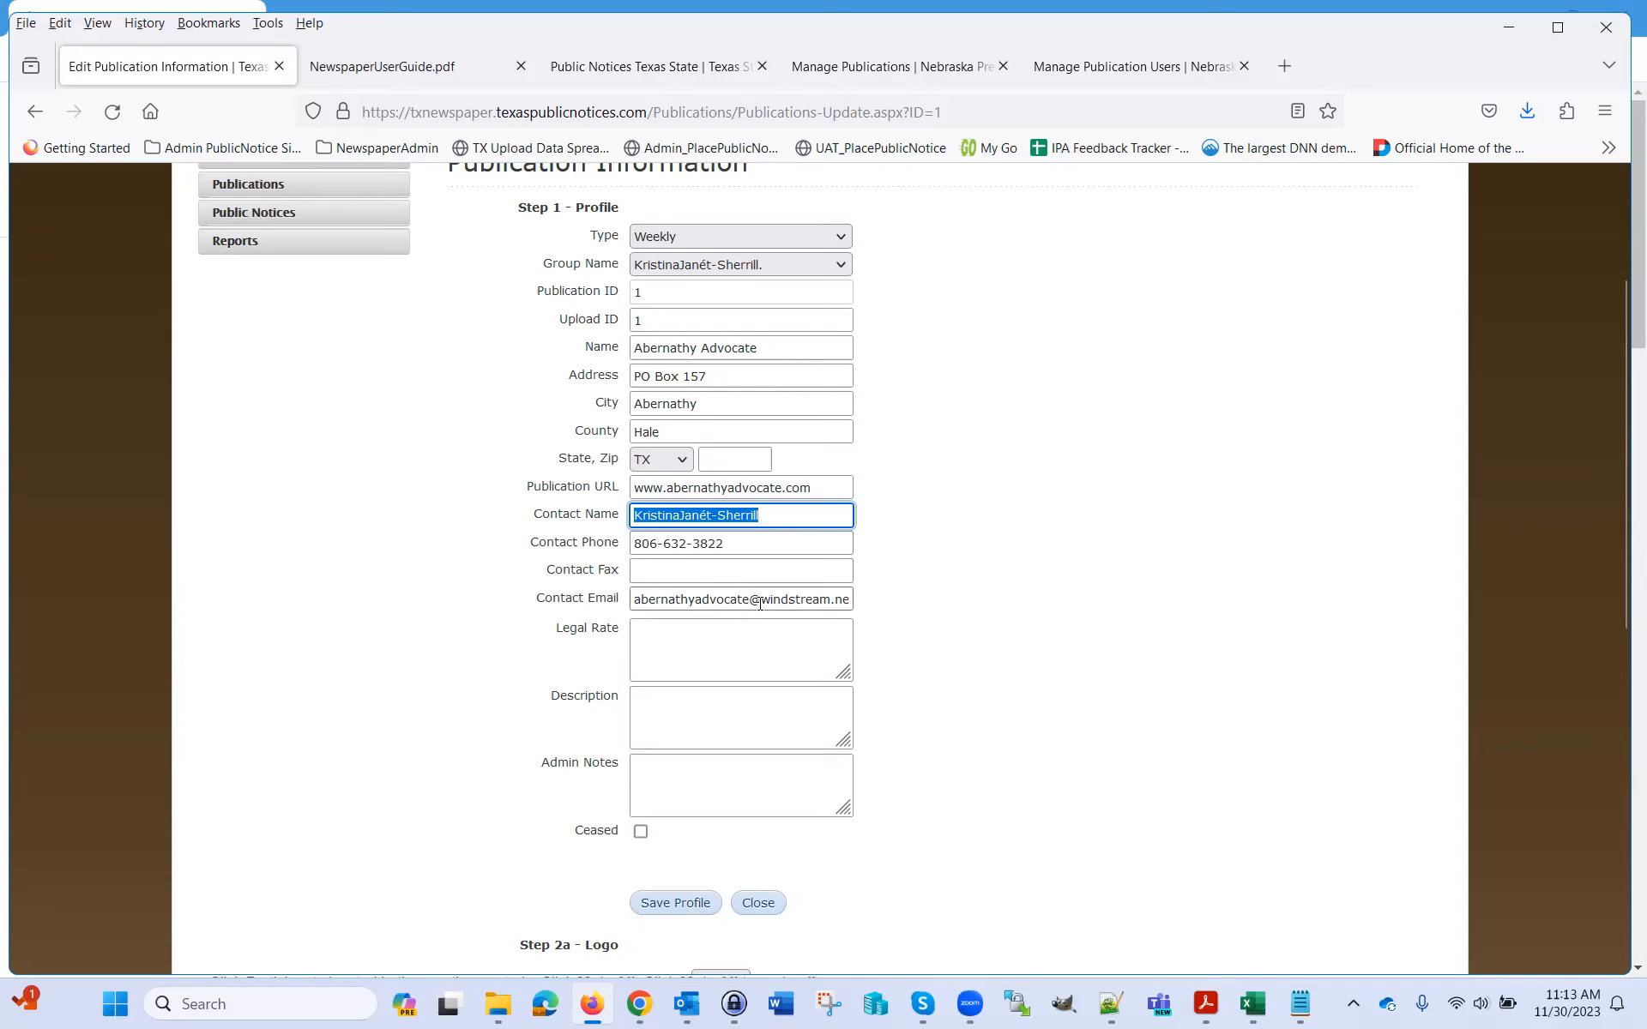
pyautogui.scroll(-1, 1016, 558)
pyautogui.scroll(-2, 1016, 559)
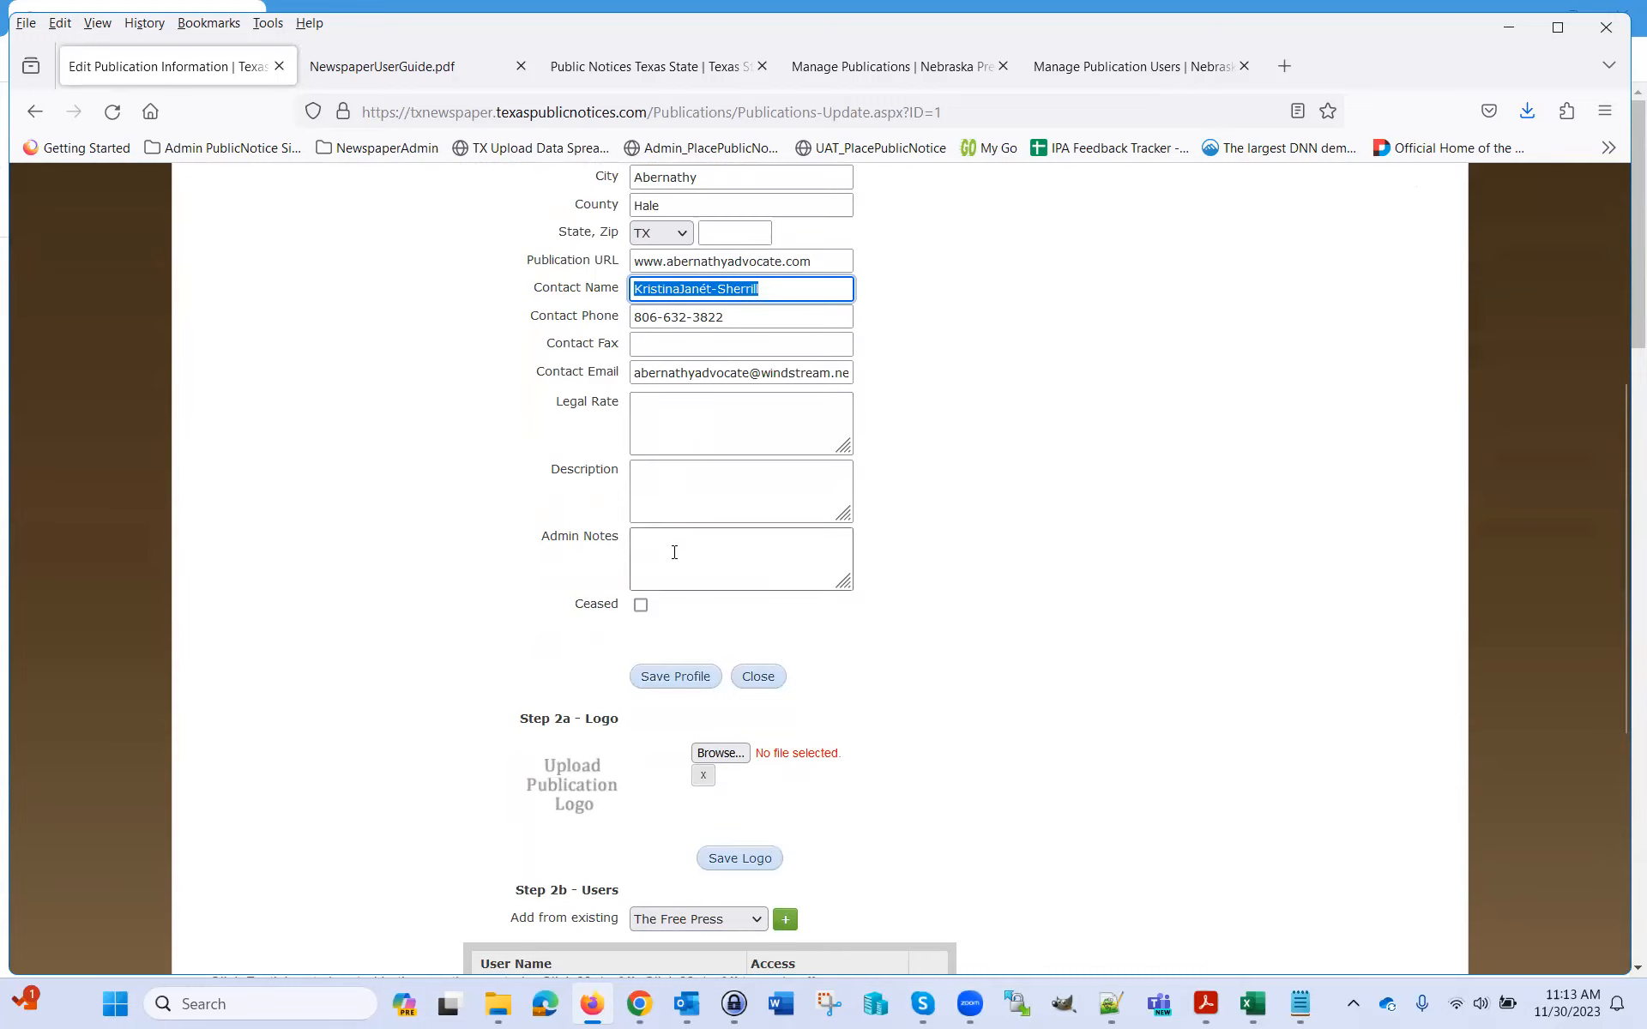
pyautogui.scroll(5, 1066, 661)
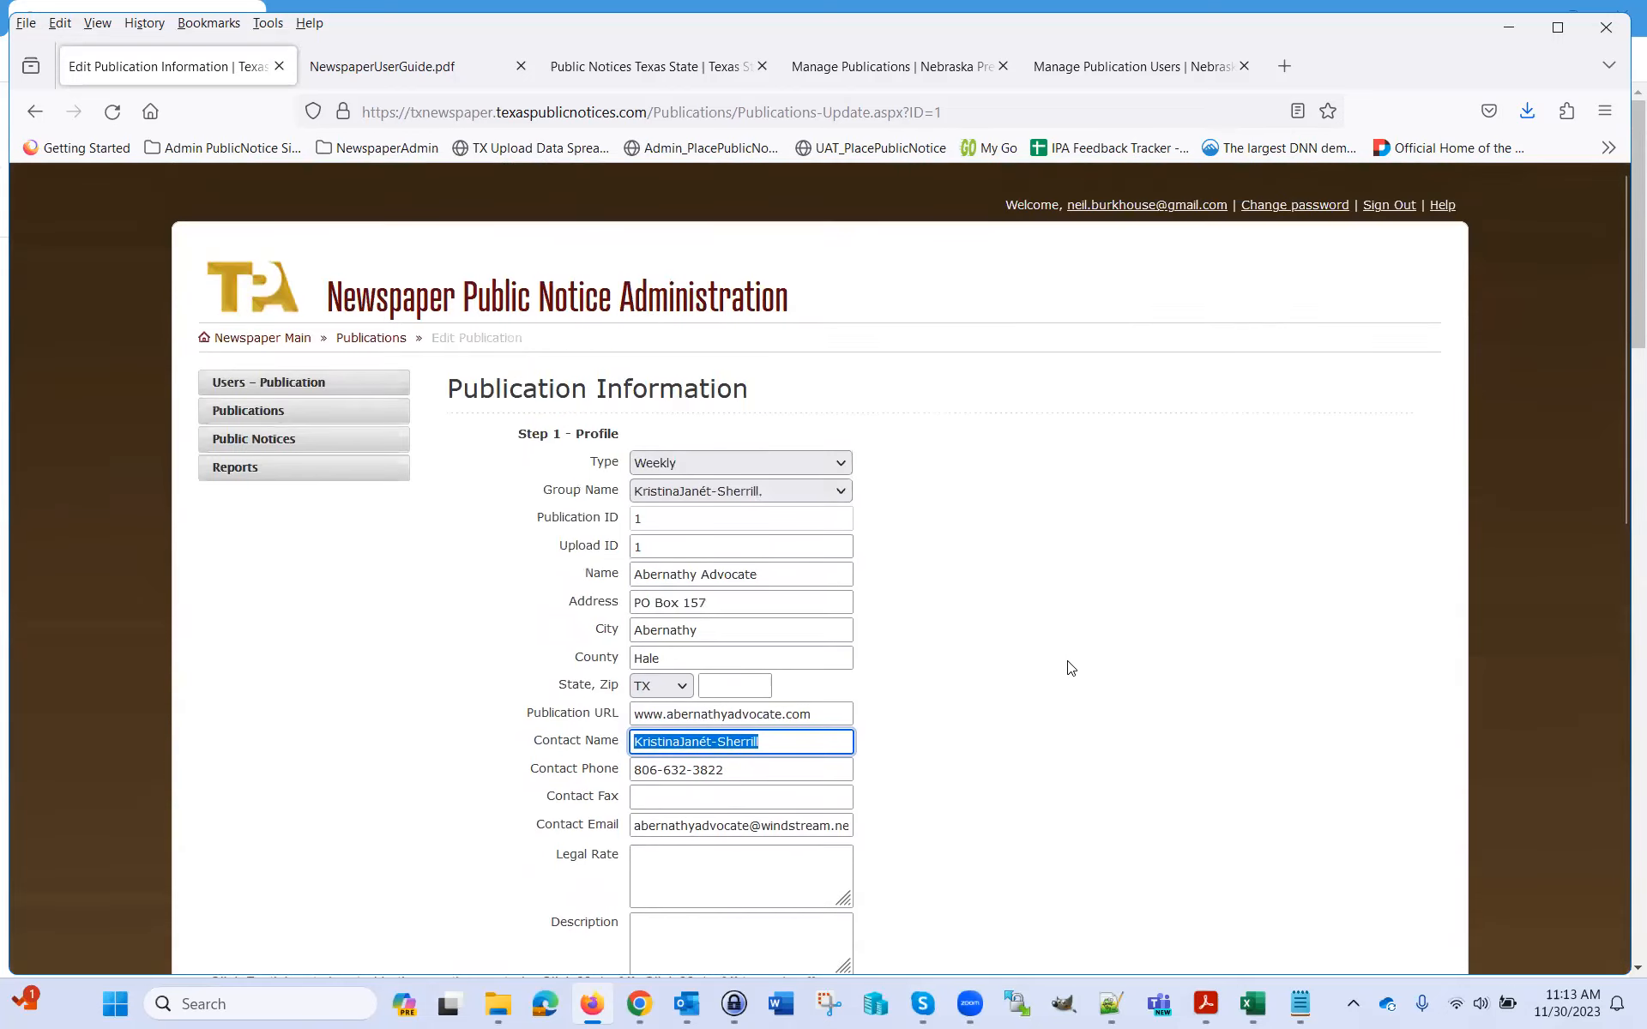
pyautogui.scroll(-3, 1076, 661)
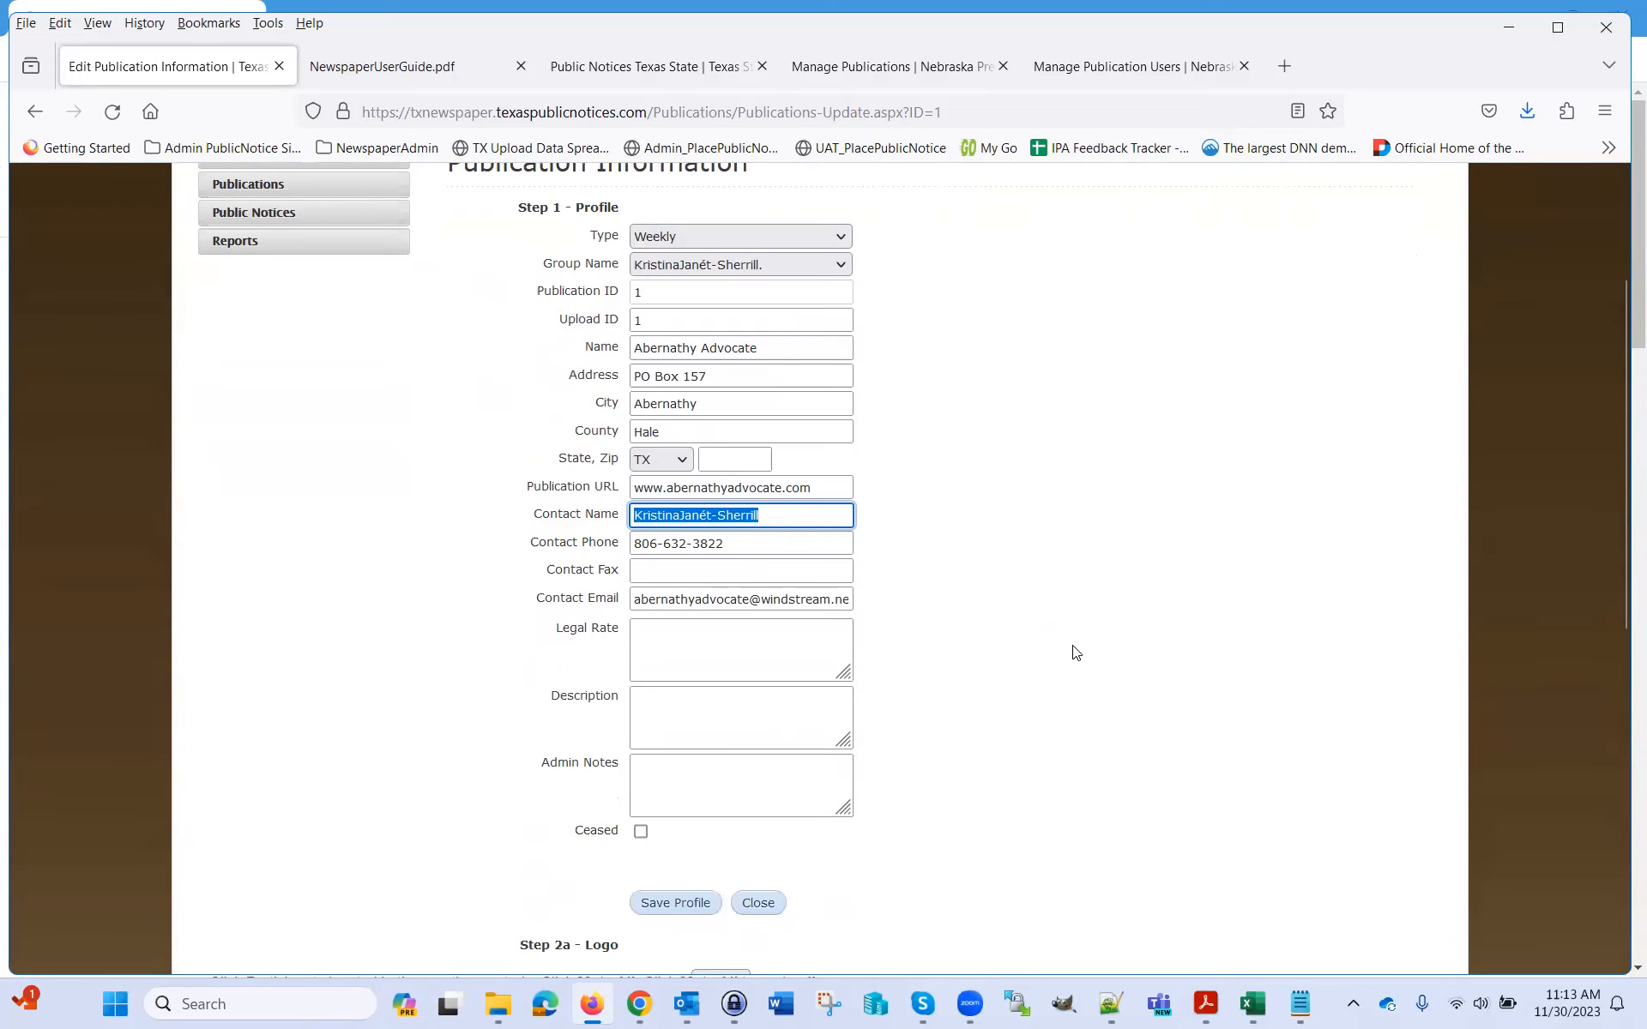
pyautogui.scroll(-3, 1068, 650)
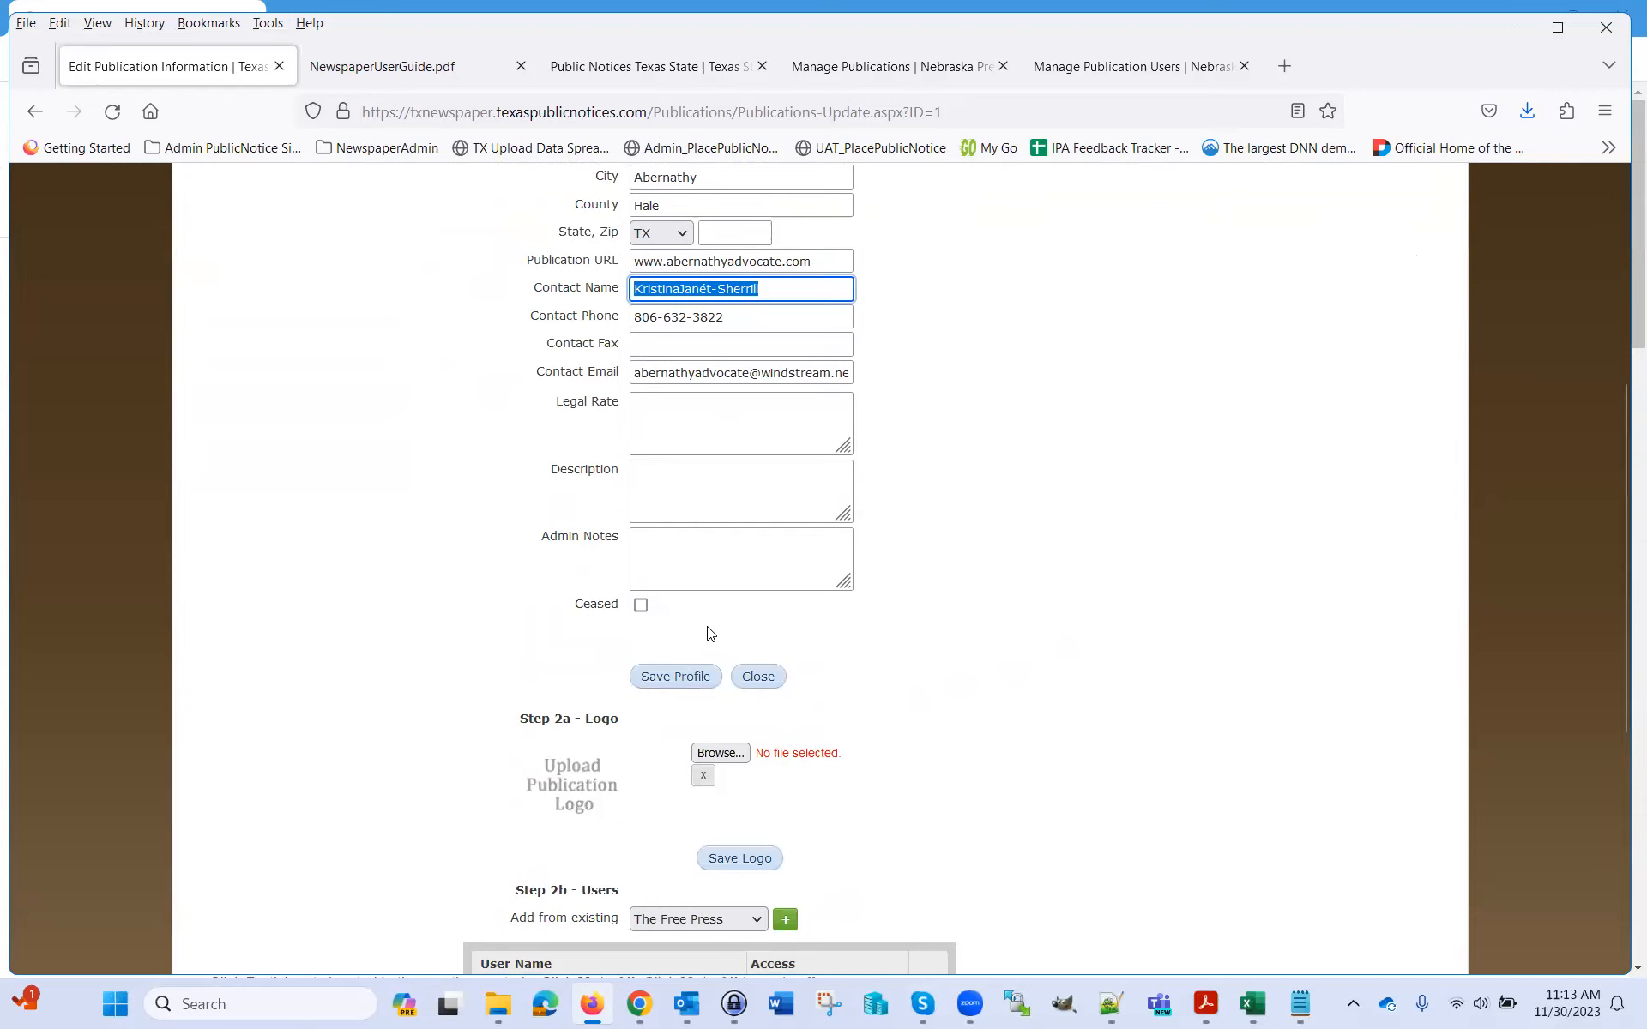
pyautogui.doubleClick(591, 605)
pyautogui.scroll(-3, 1258, 666)
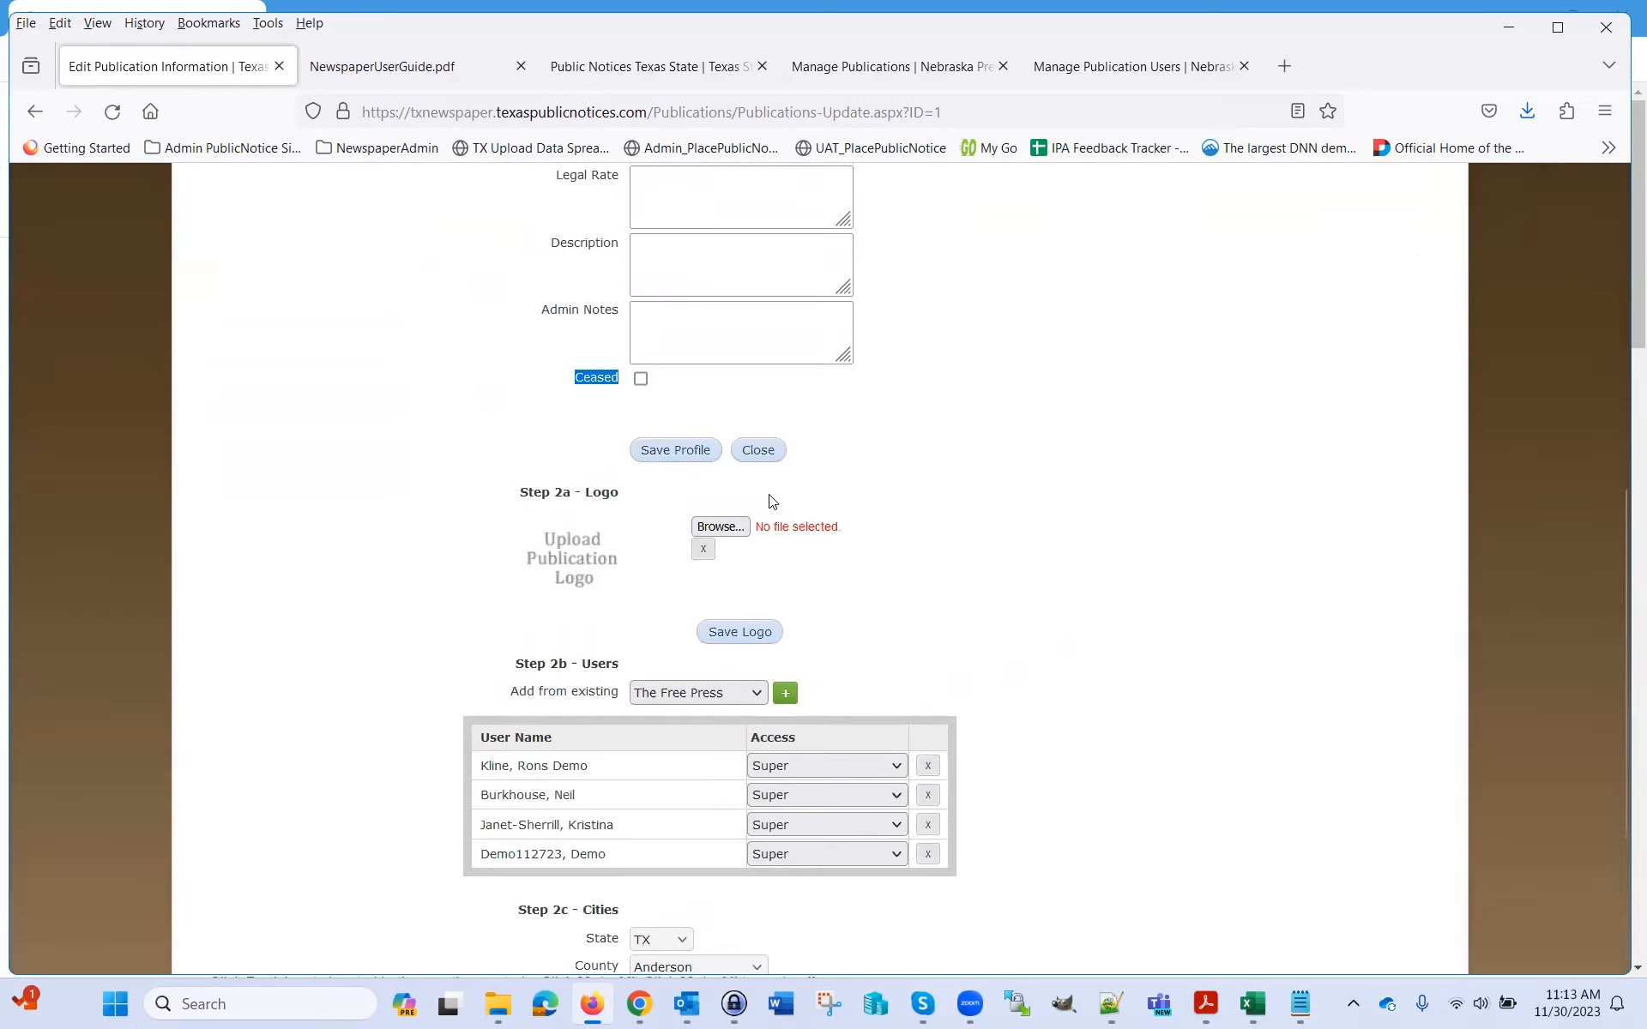
pyautogui.scroll(6, 995, 506)
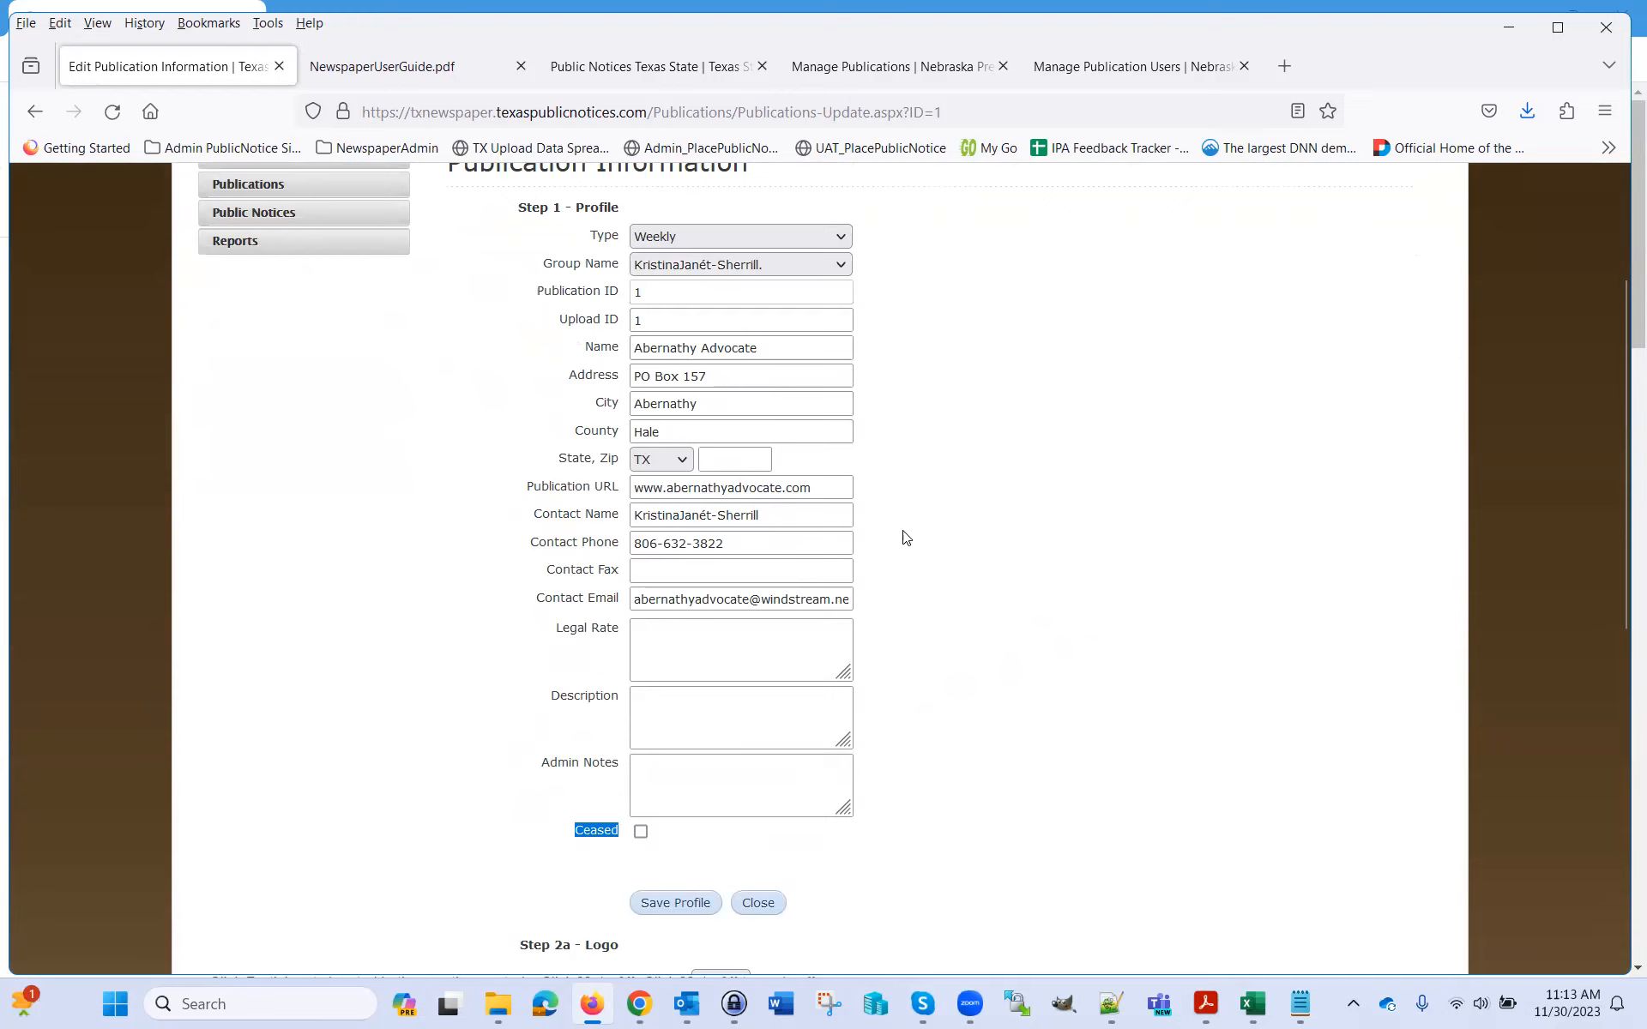
pyautogui.scroll(-3, 919, 533)
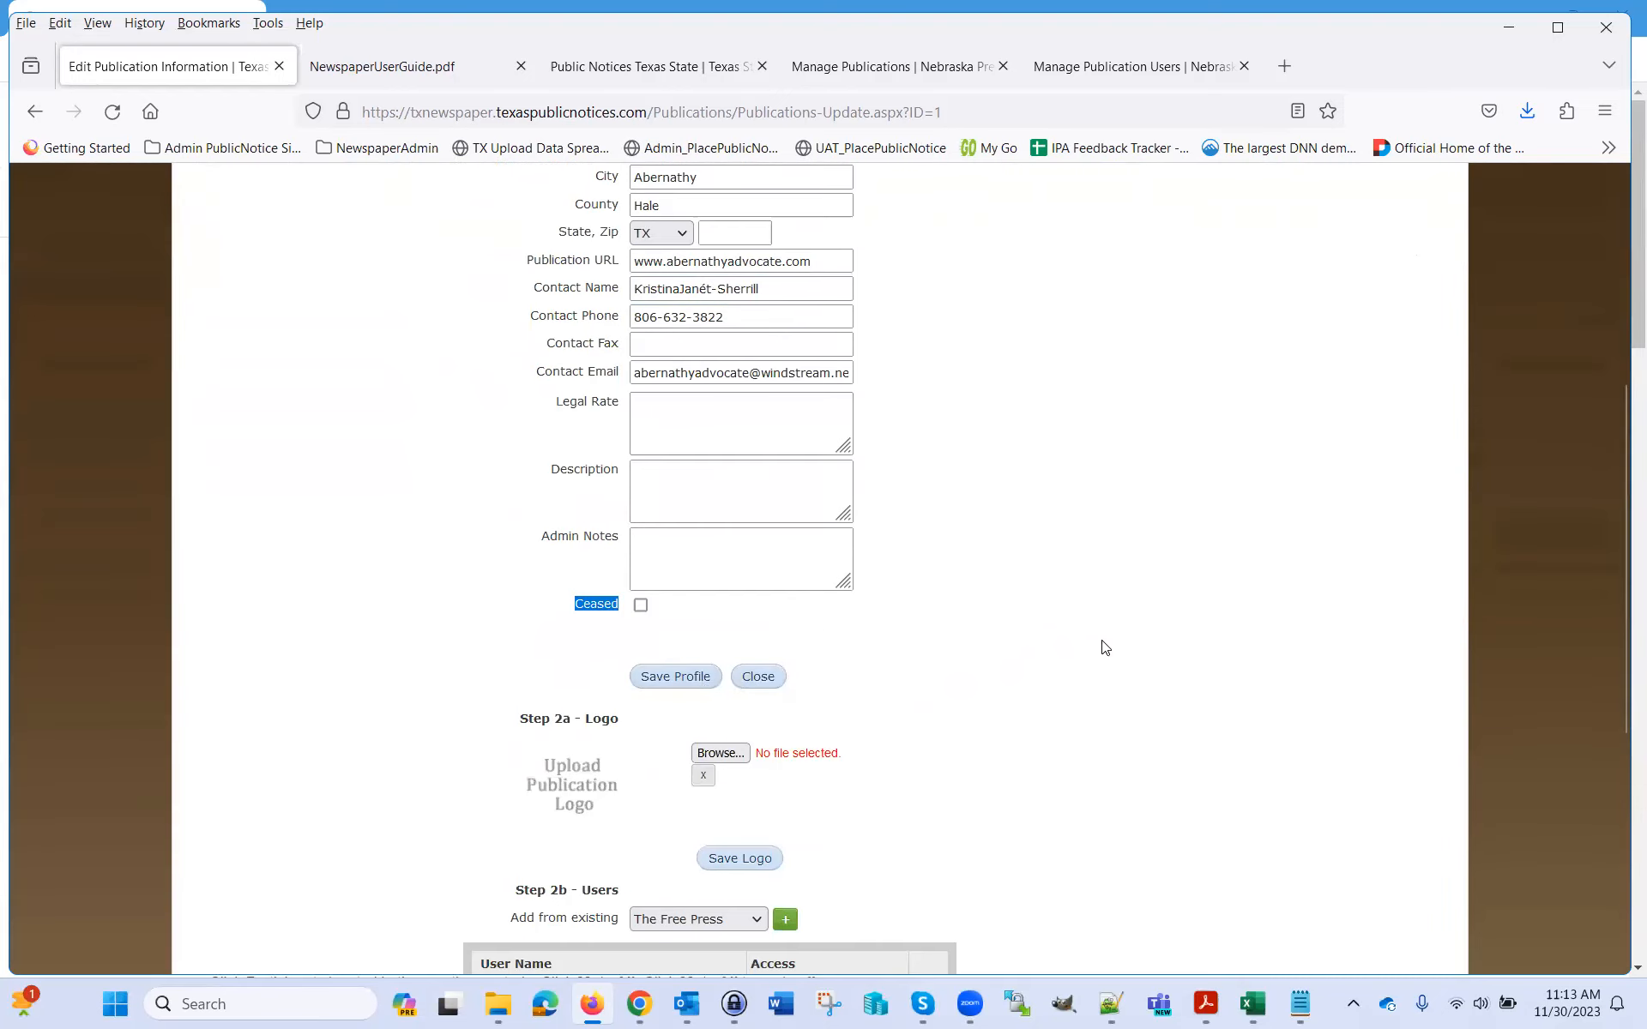
pyautogui.scroll(6, 1104, 648)
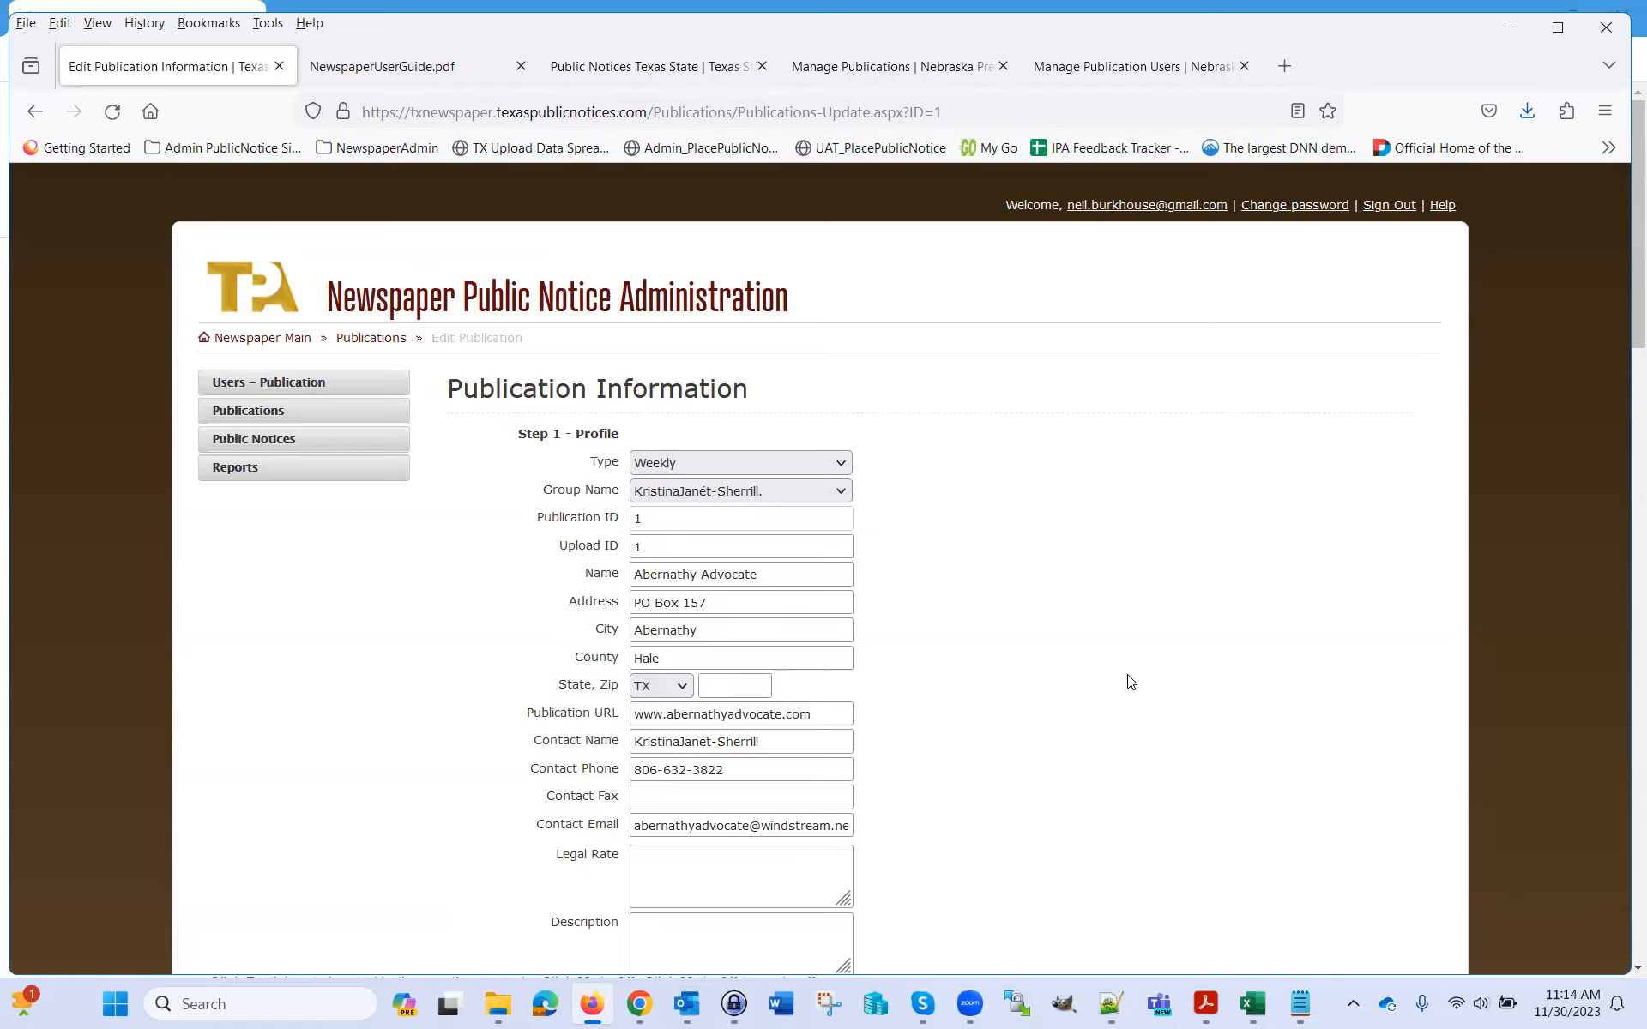
pyautogui.scroll(-10, 993, 505)
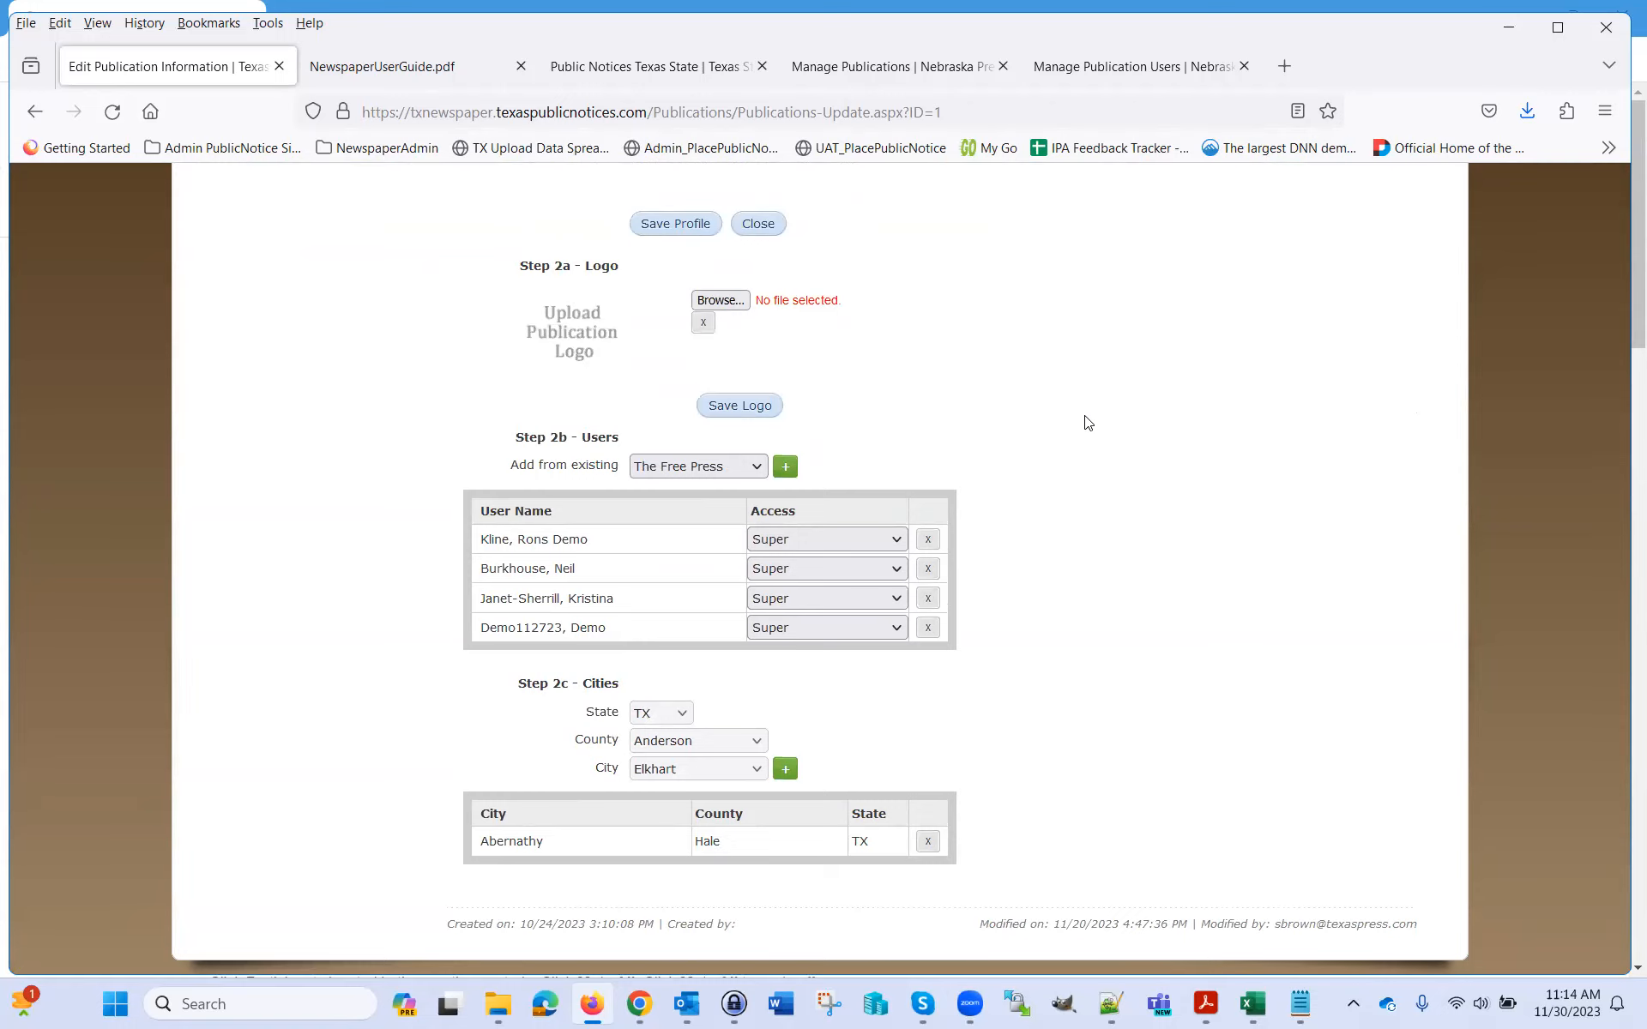
pyautogui.scroll(8, 1025, 503)
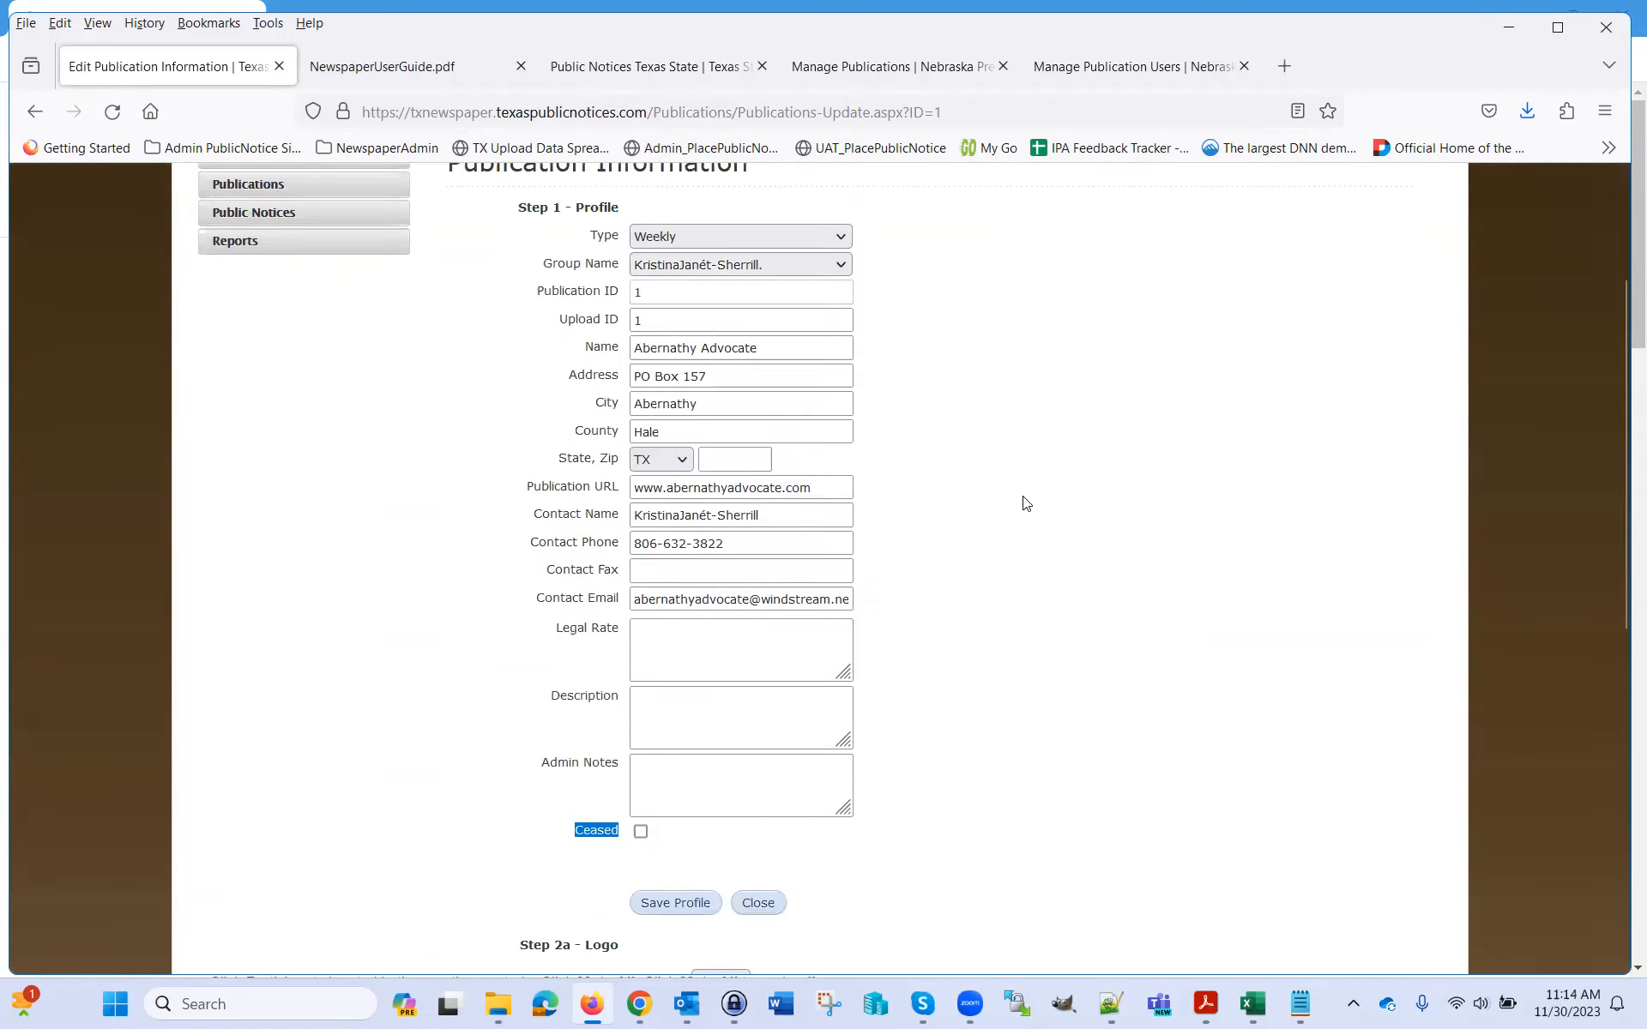
pyautogui.scroll(-8, 1032, 485)
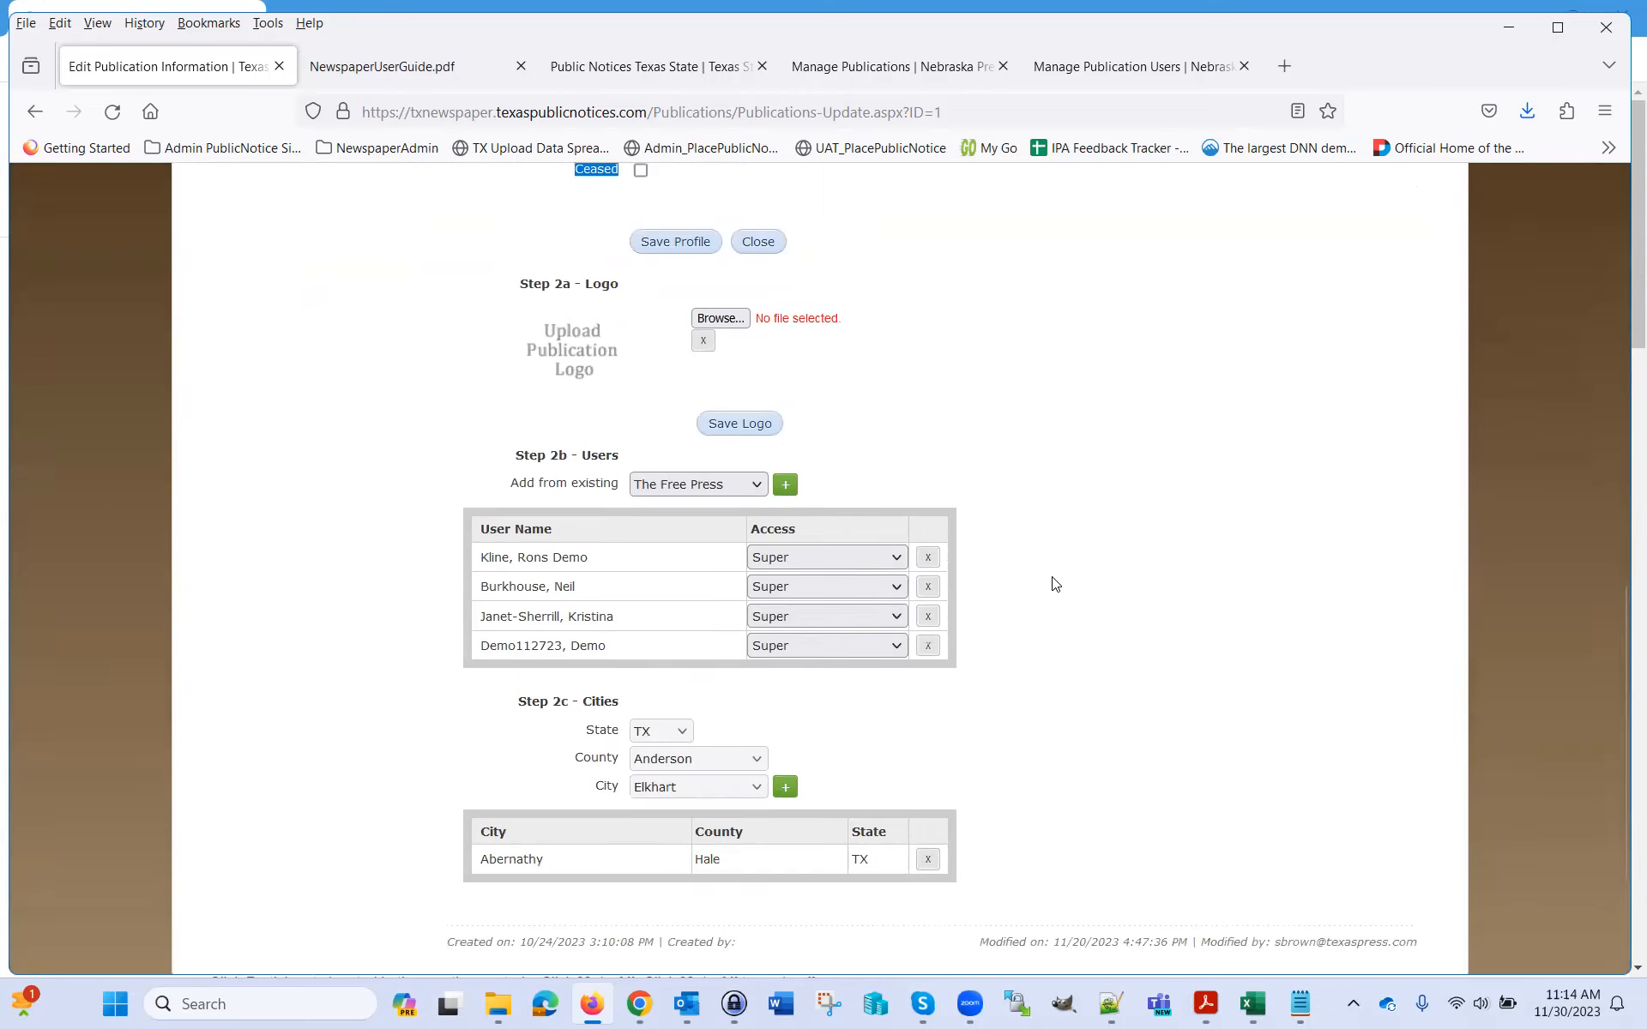
pyautogui.doubleClick(502, 572)
pyautogui.moveTo(601, 546); pyautogui.dragTo(465, 535)
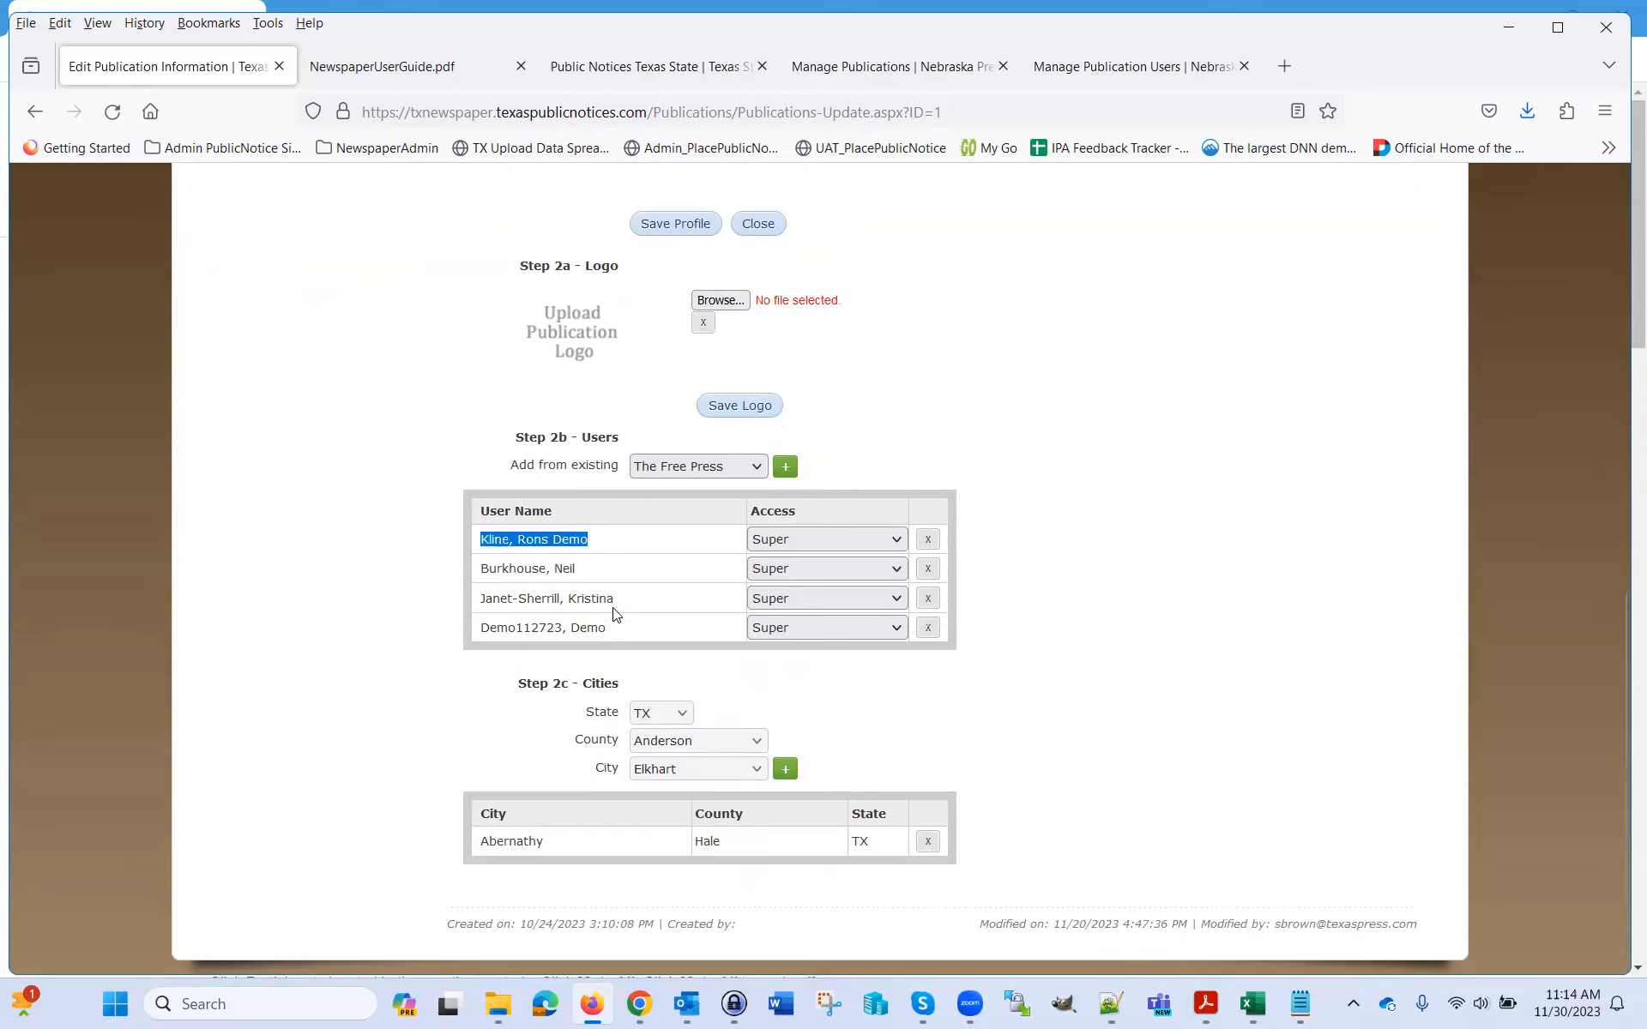
pyautogui.moveTo(626, 600); pyautogui.dragTo(463, 597)
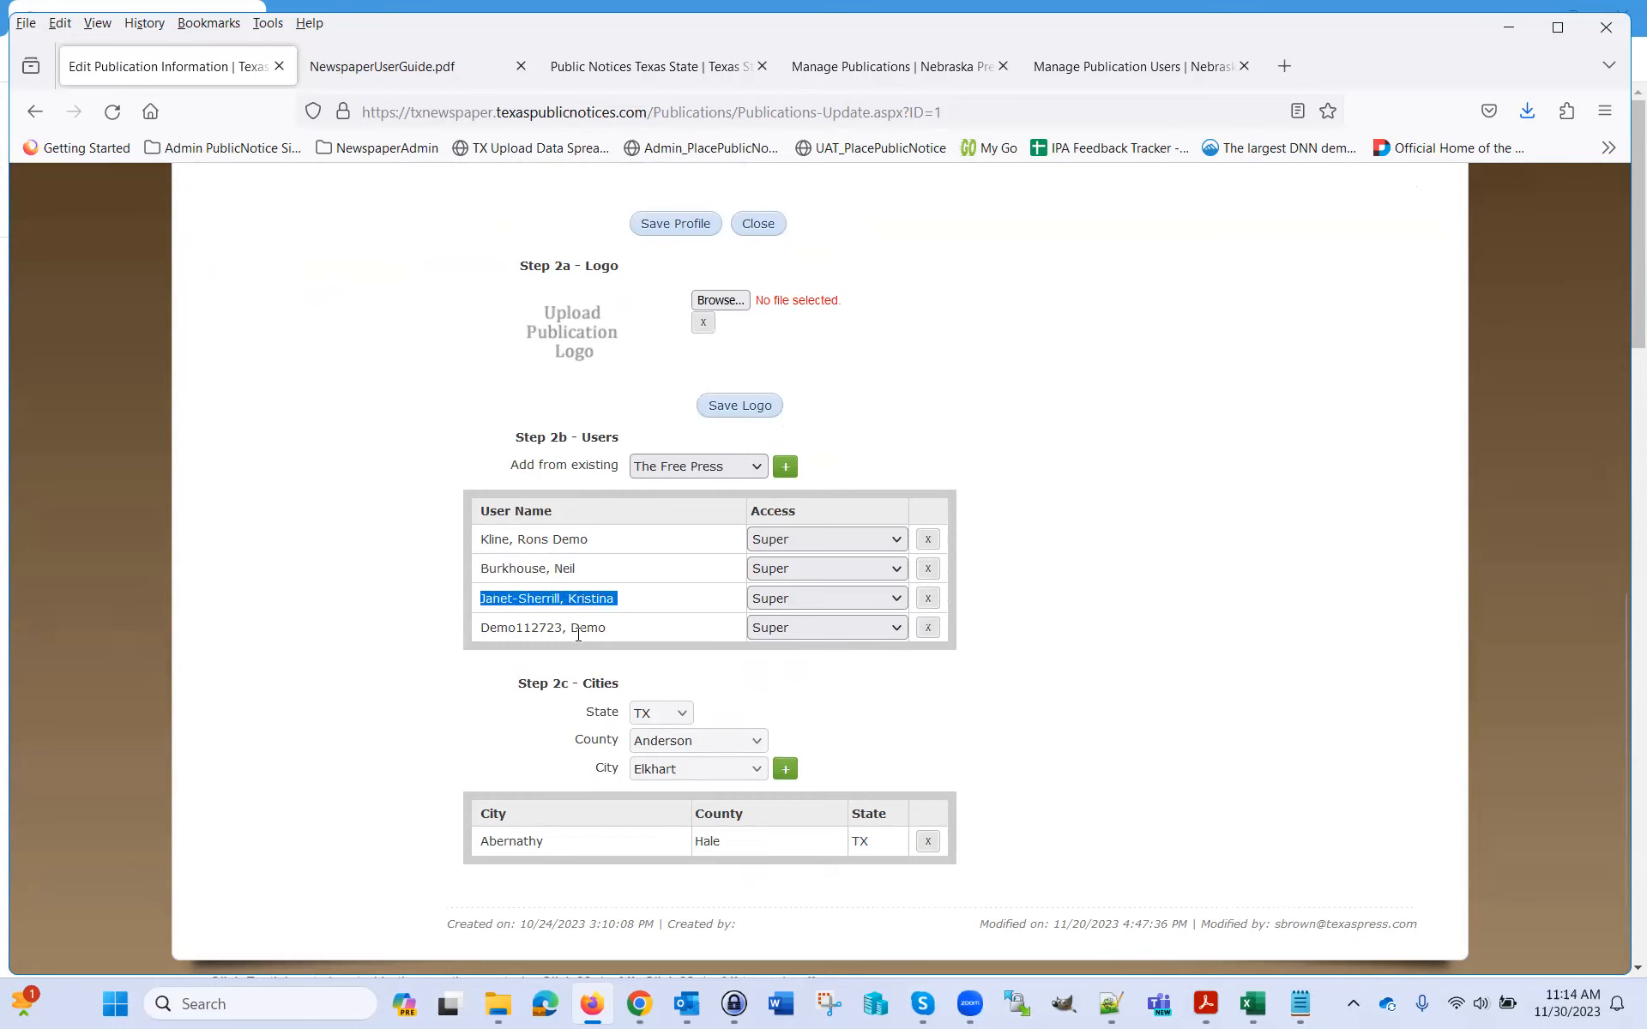
pyautogui.moveTo(621, 631); pyautogui.dragTo(473, 628)
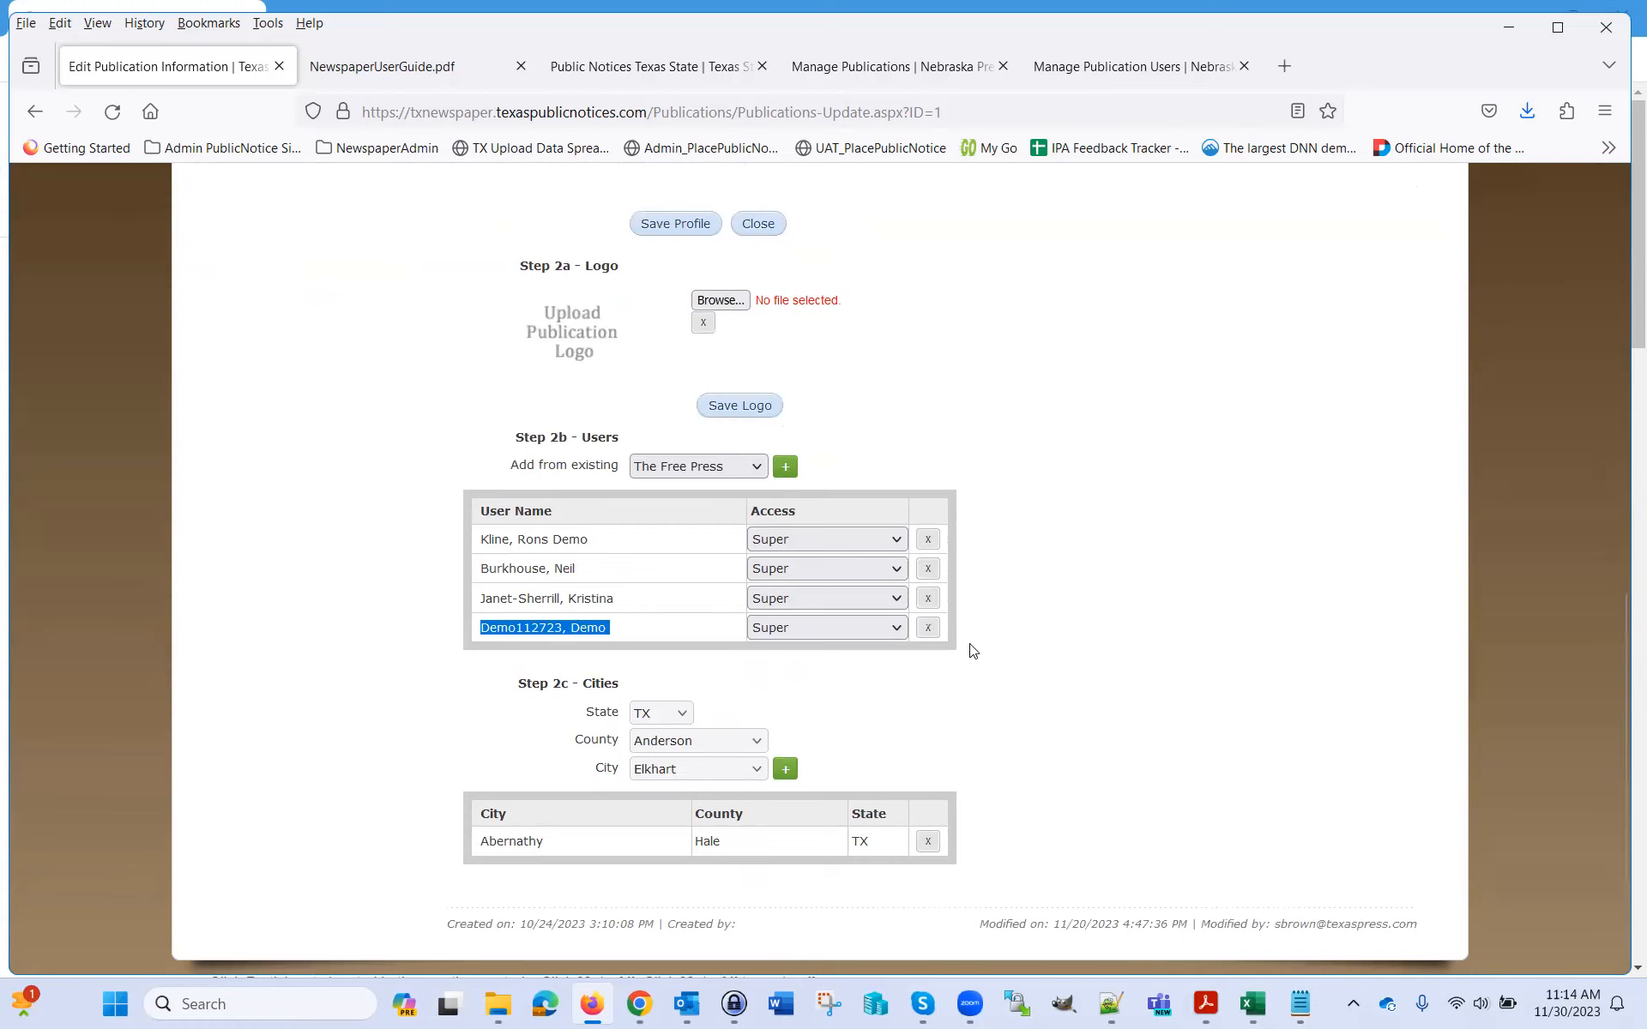
pyautogui.scroll(-1, 1114, 600)
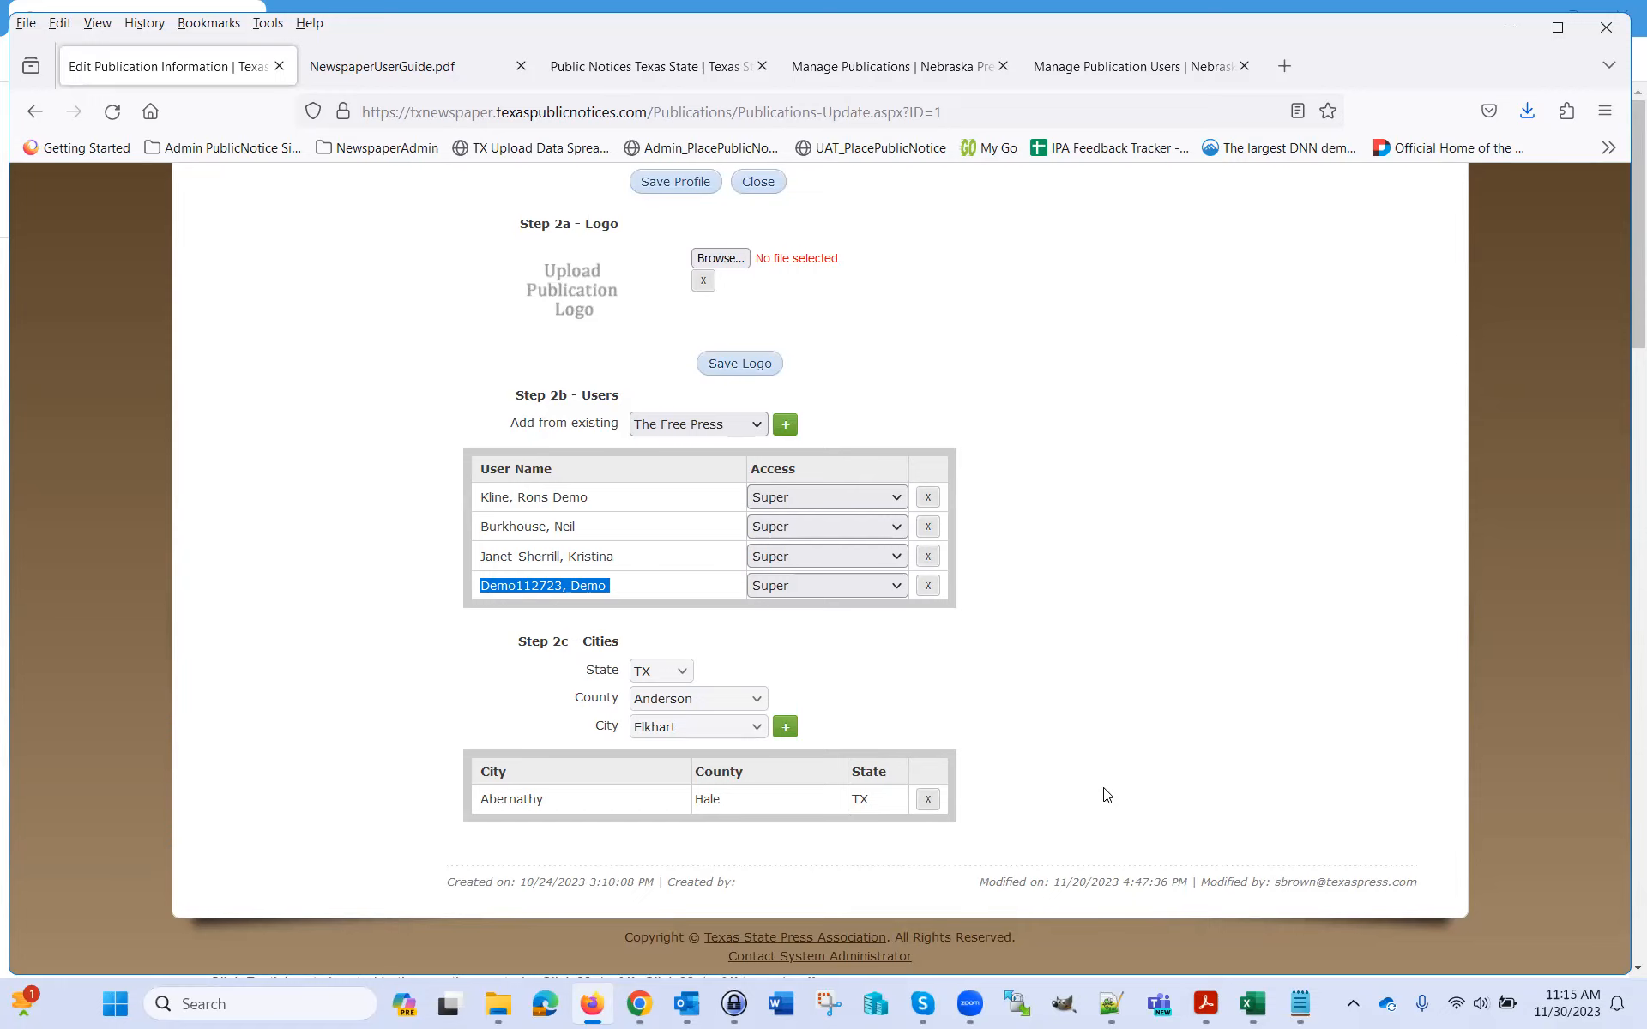
pyautogui.doubleClick(522, 800)
pyautogui.doubleClick(707, 799)
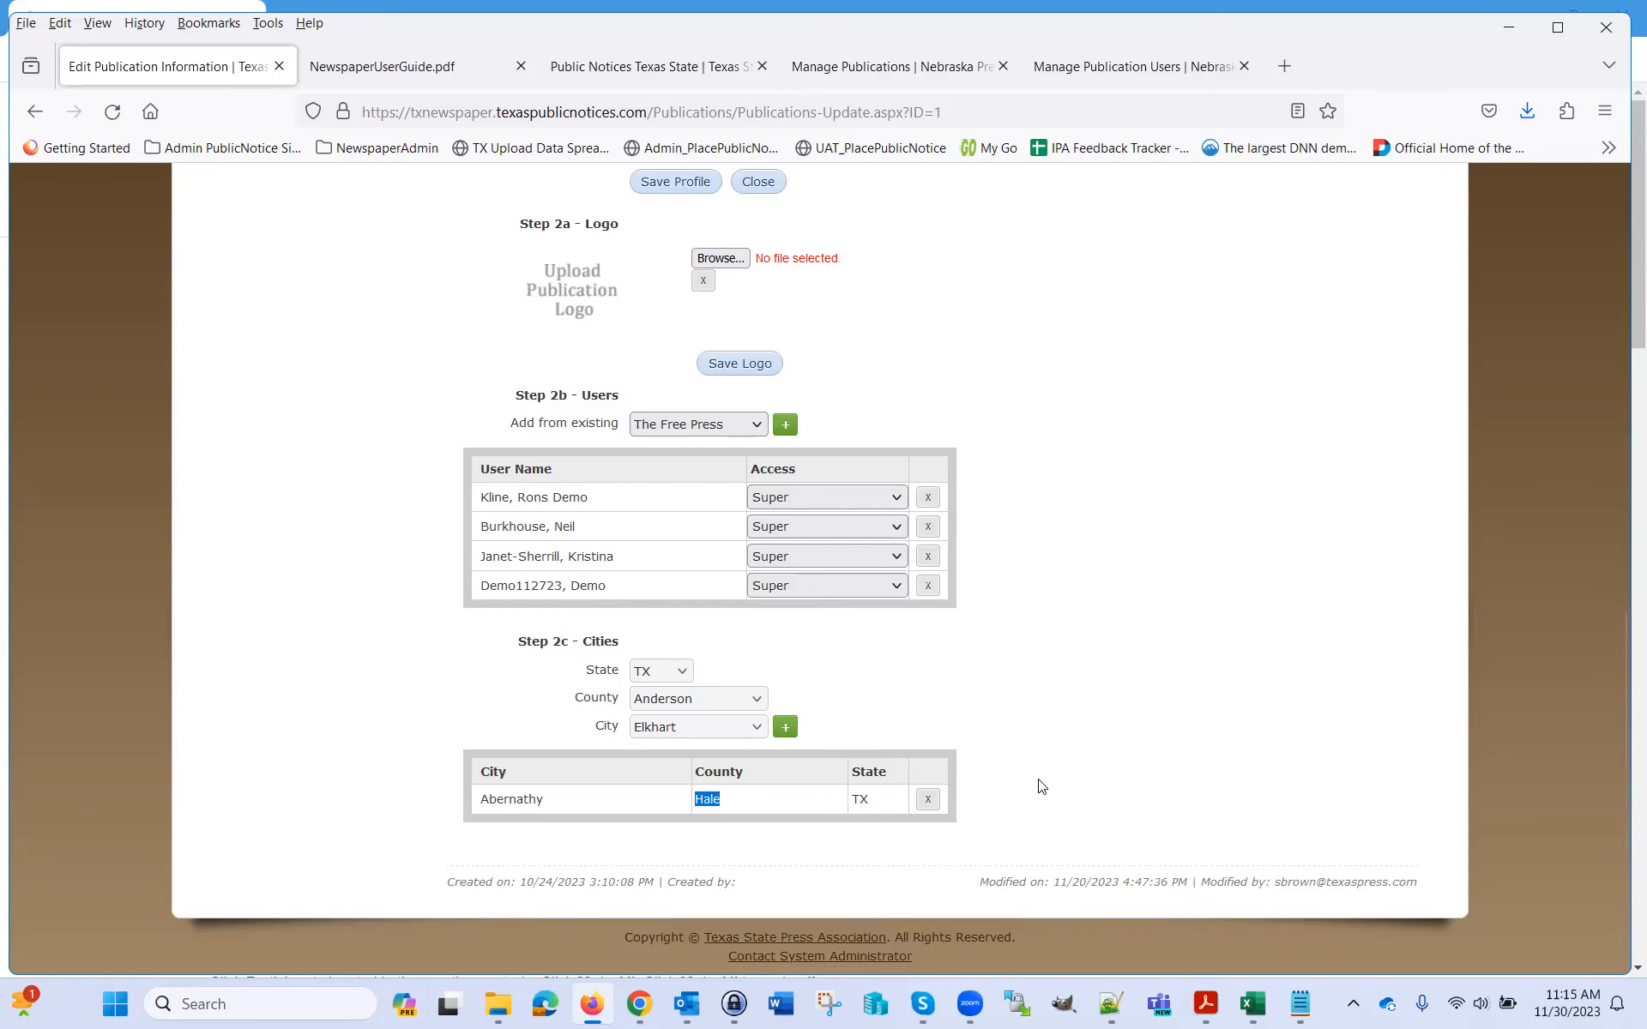
pyautogui.scroll(10, 1115, 733)
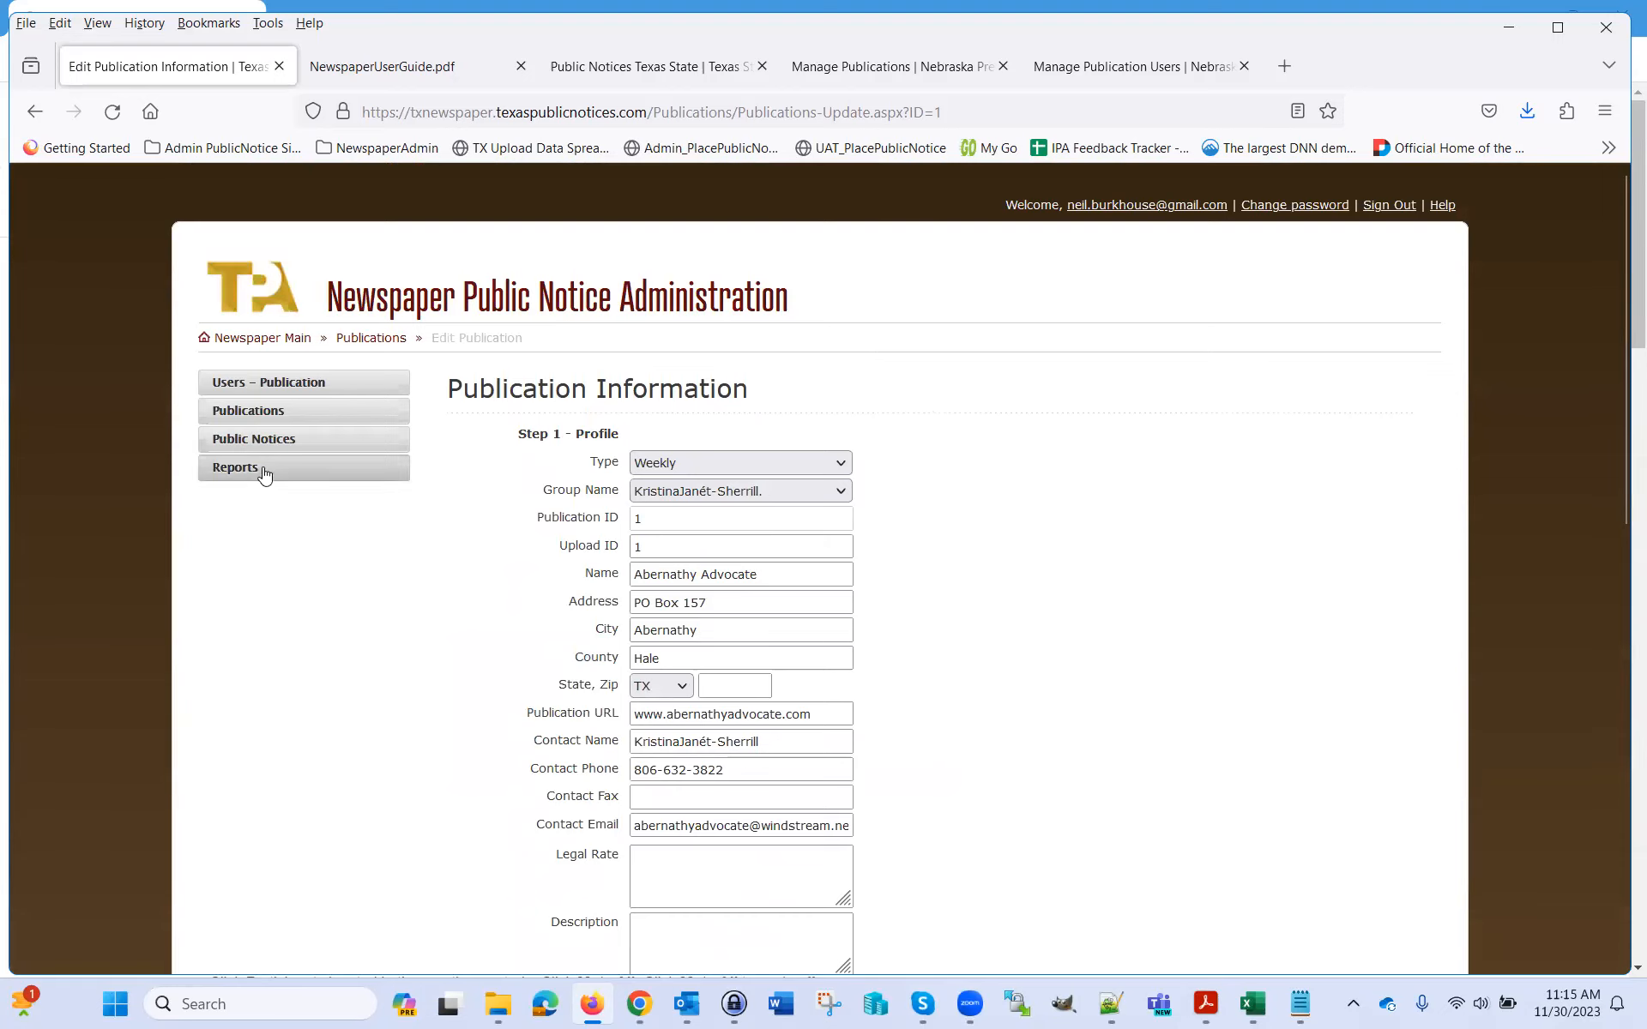
# Open the Publications list and view the Abernathy Advocate record
pyautogui.click(264, 421)
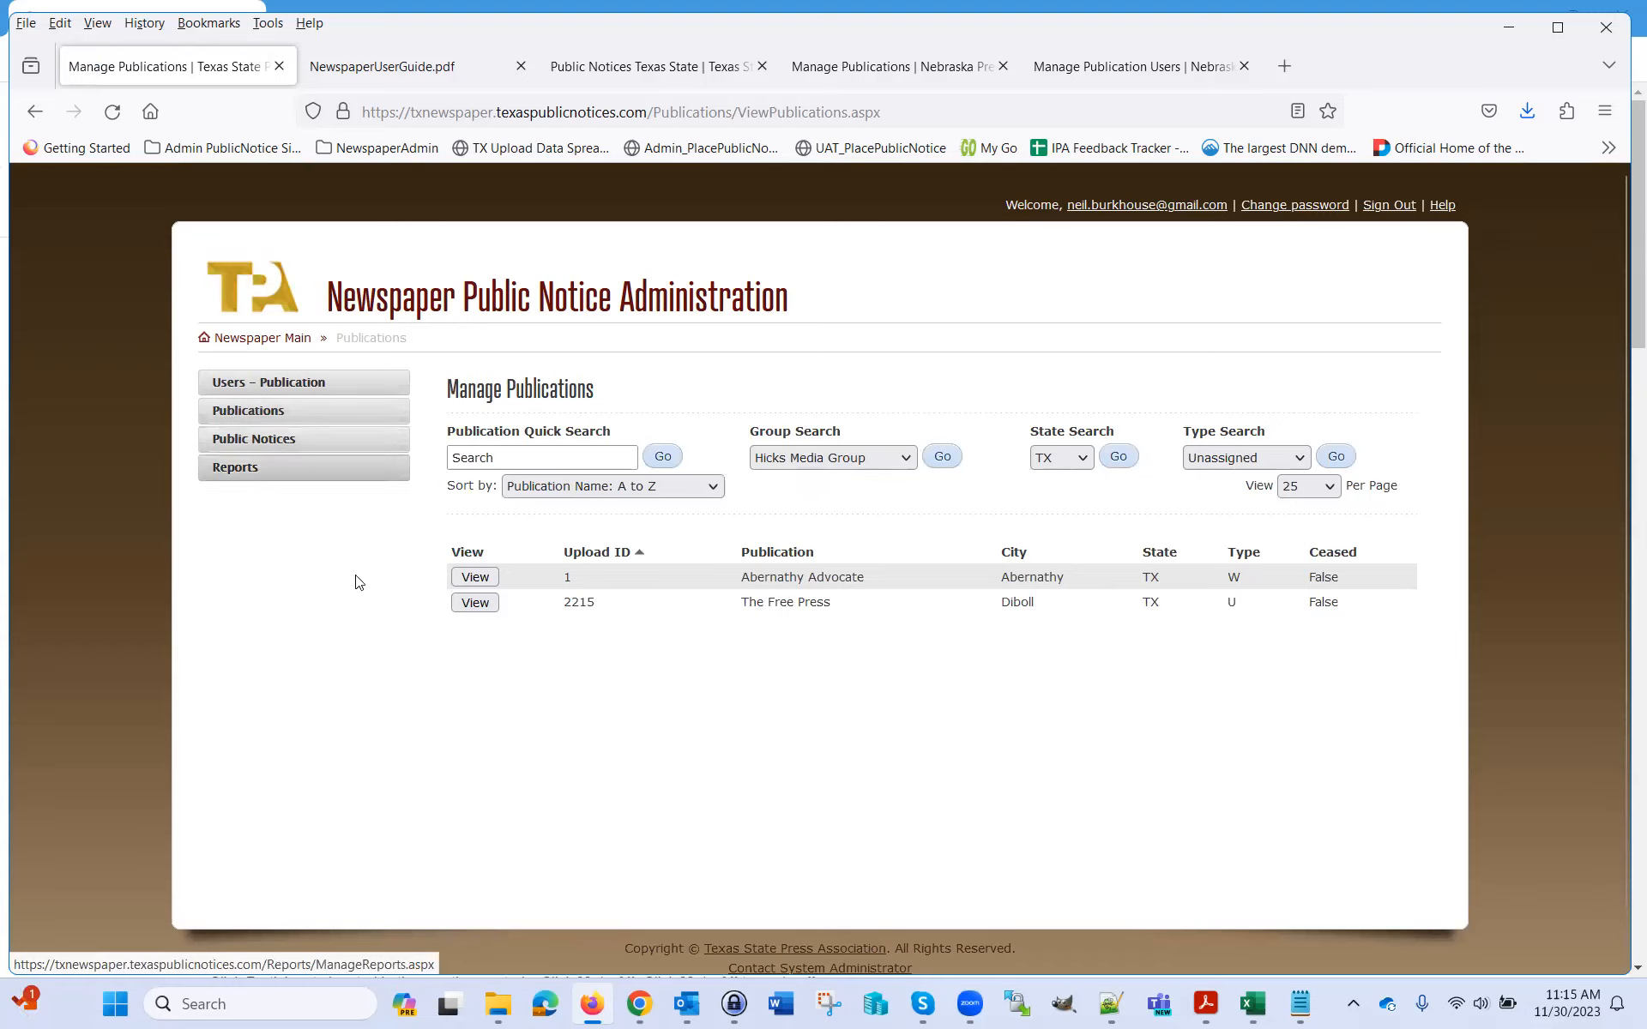
pyautogui.moveTo(923, 1003)
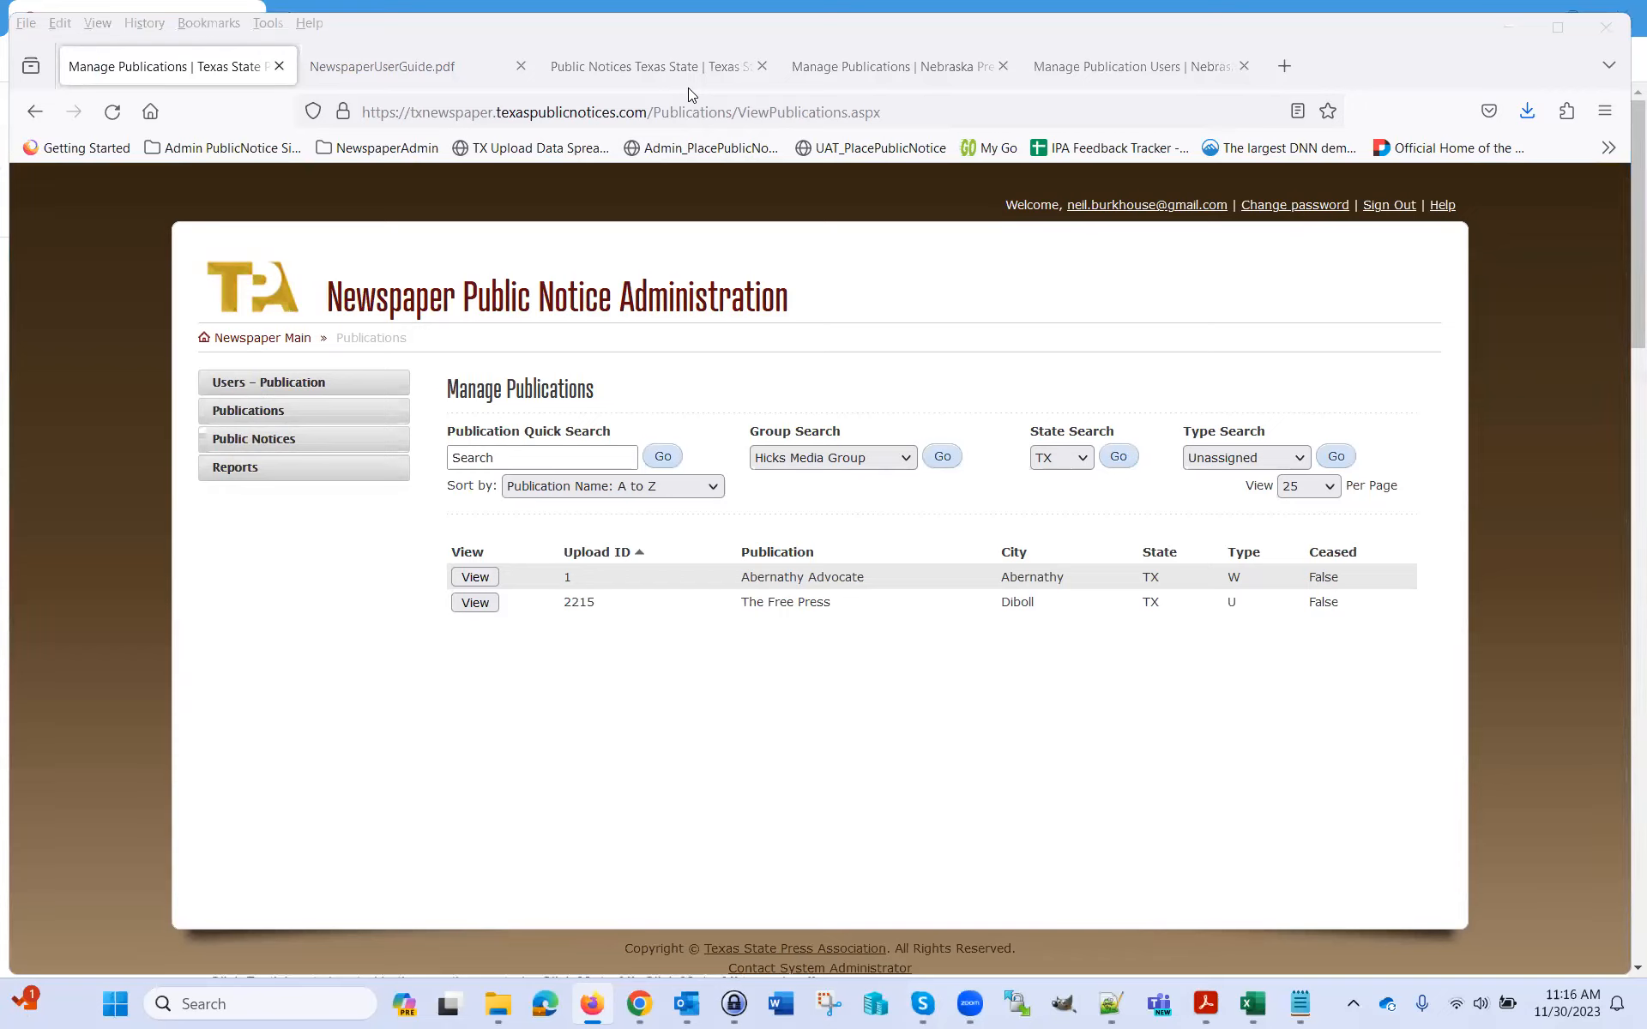
pyautogui.click(1105, 770)
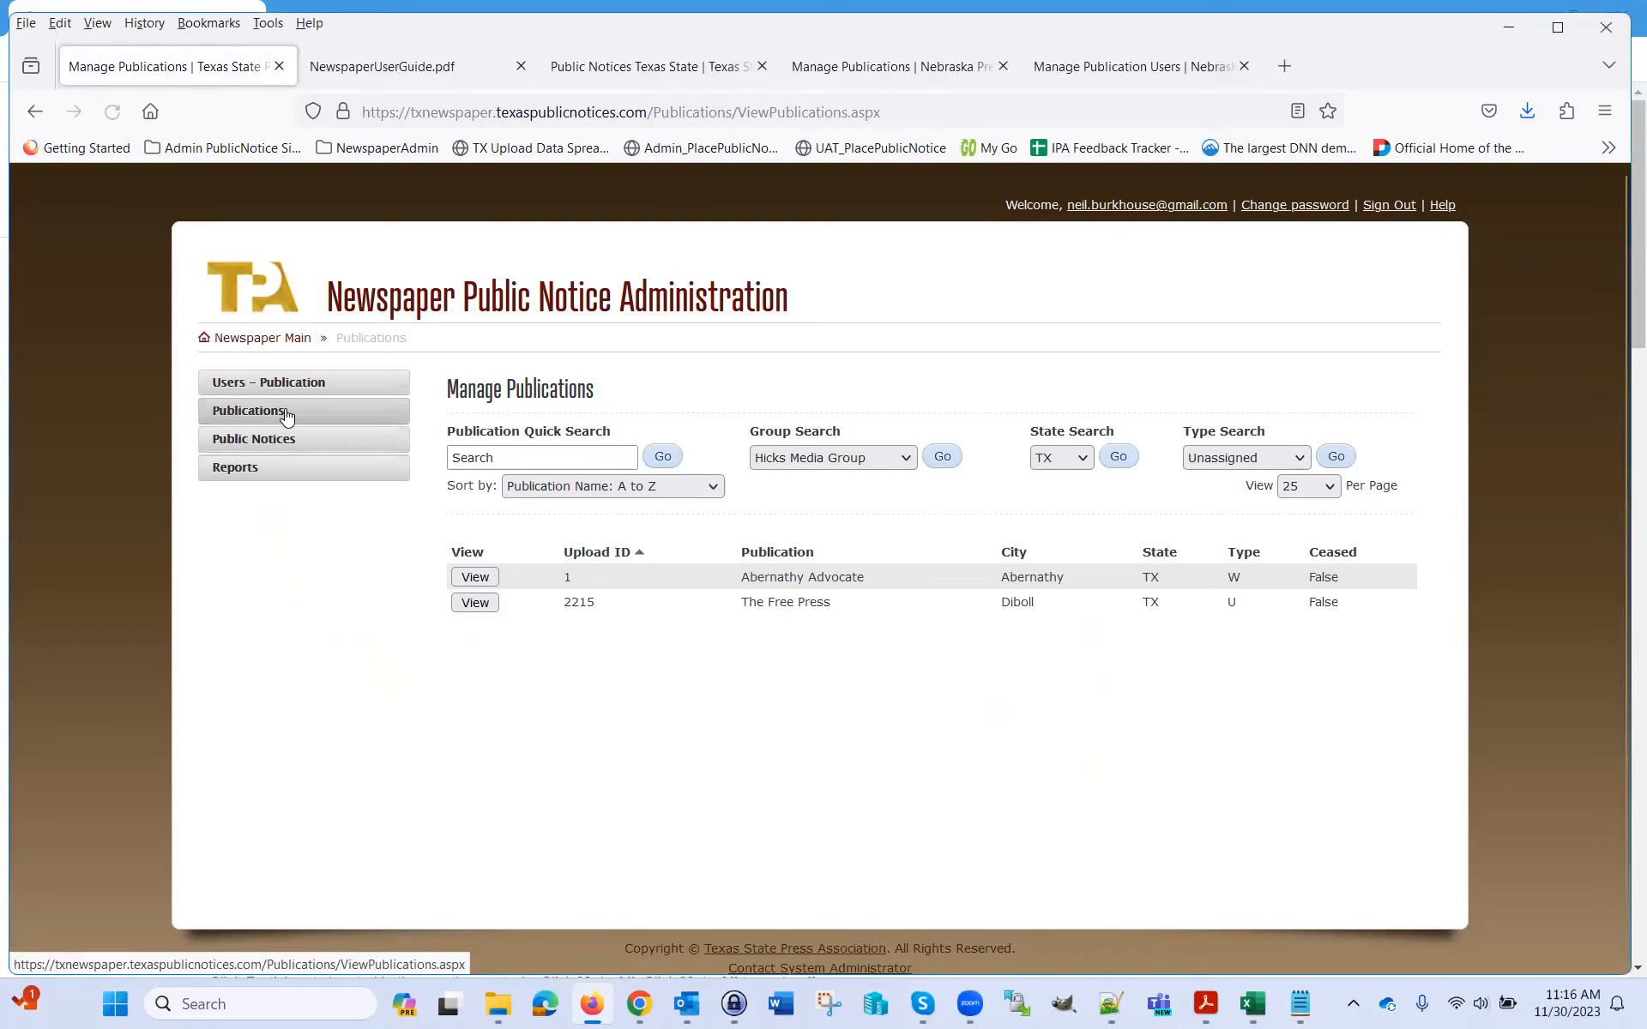
pyautogui.click(469, 580)
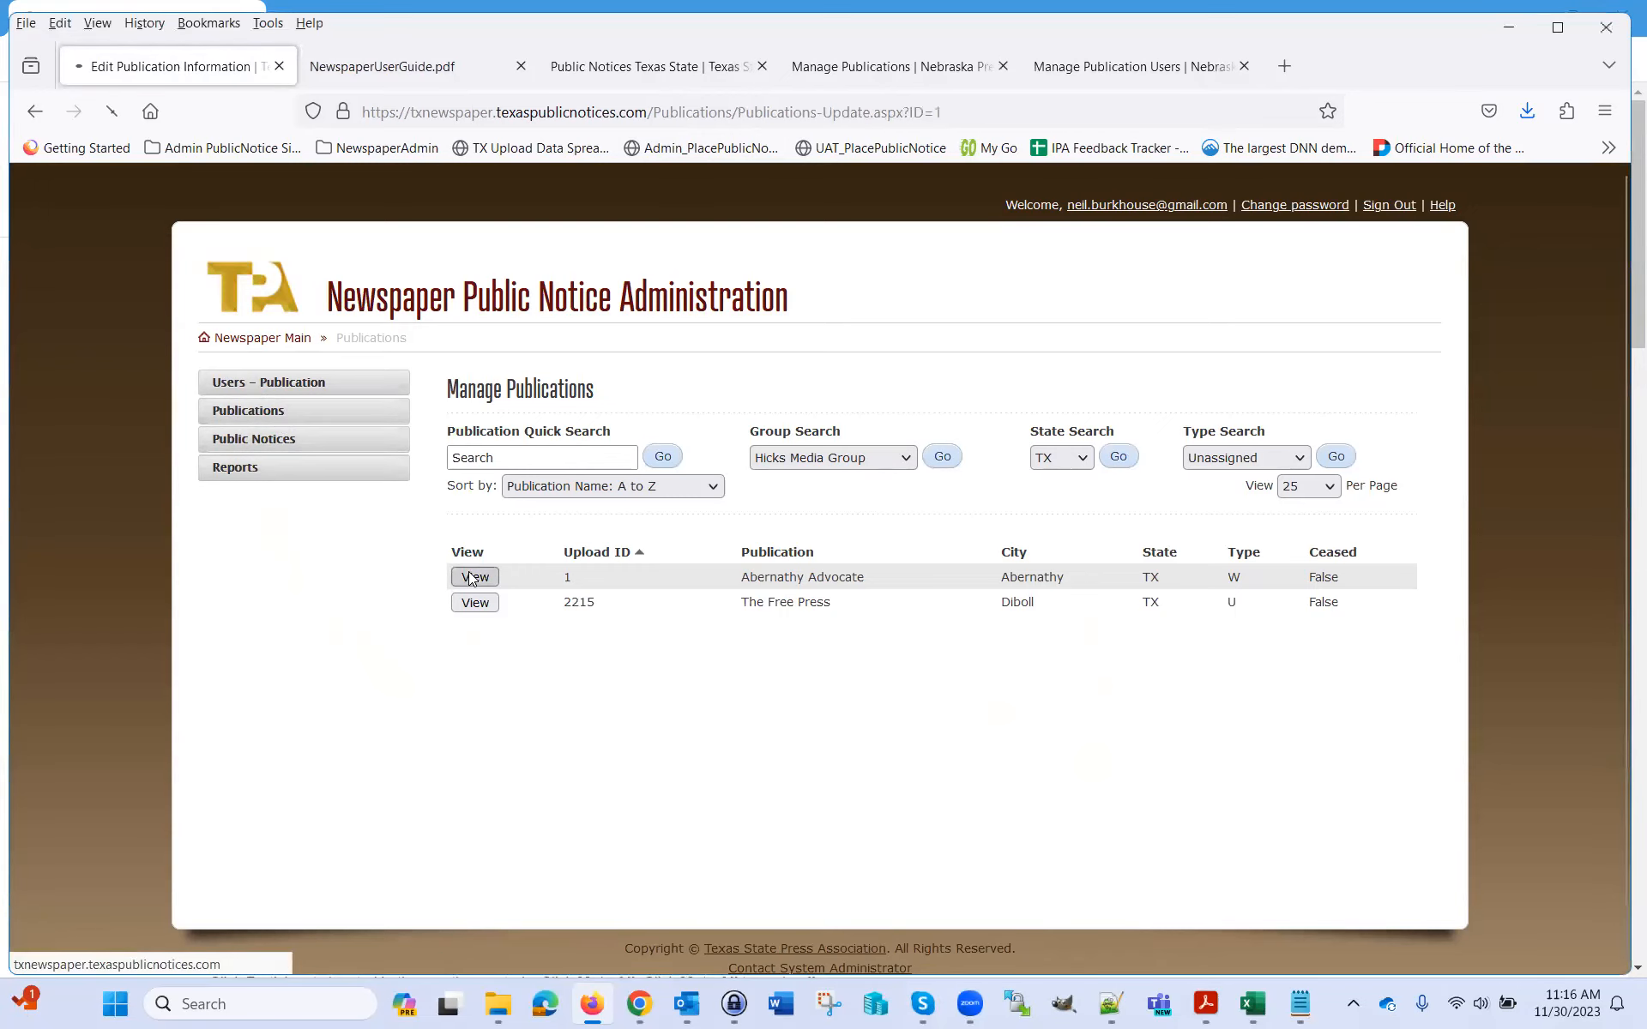
# Review Abernathy Advocate's Users and Cities tables, then return to the Newspaper Main page
pyautogui.scroll(-5, 991, 626)
pyautogui.scroll(-6, 998, 629)
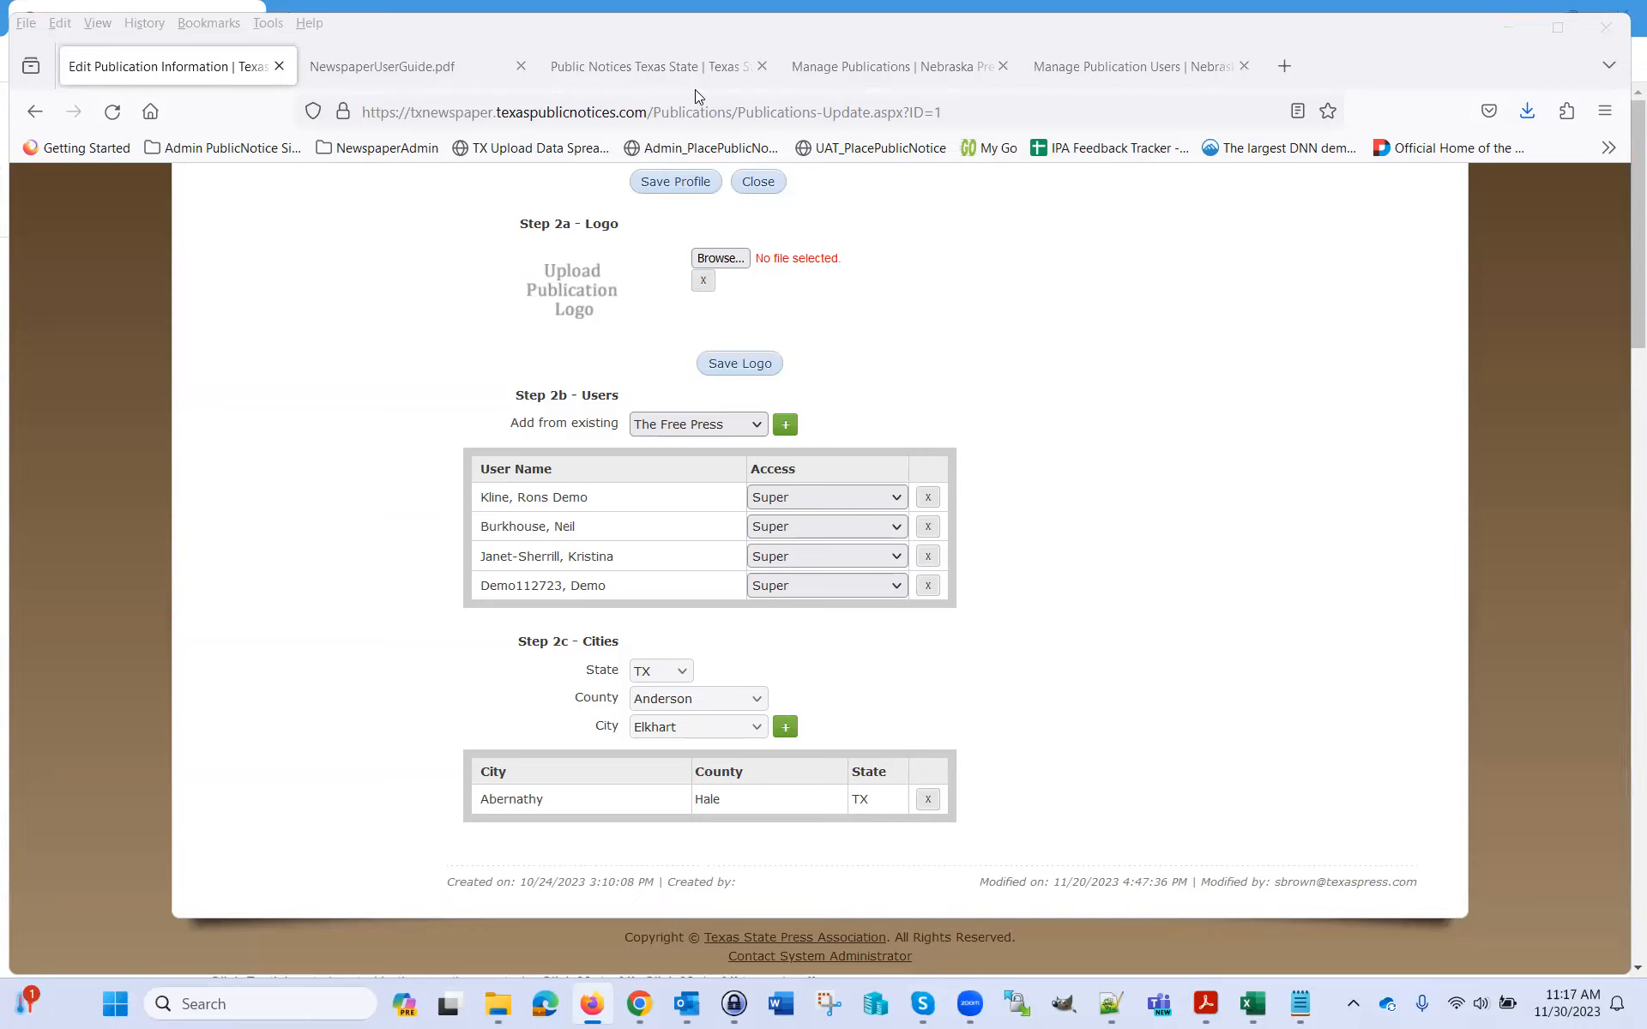
pyautogui.click(1117, 426)
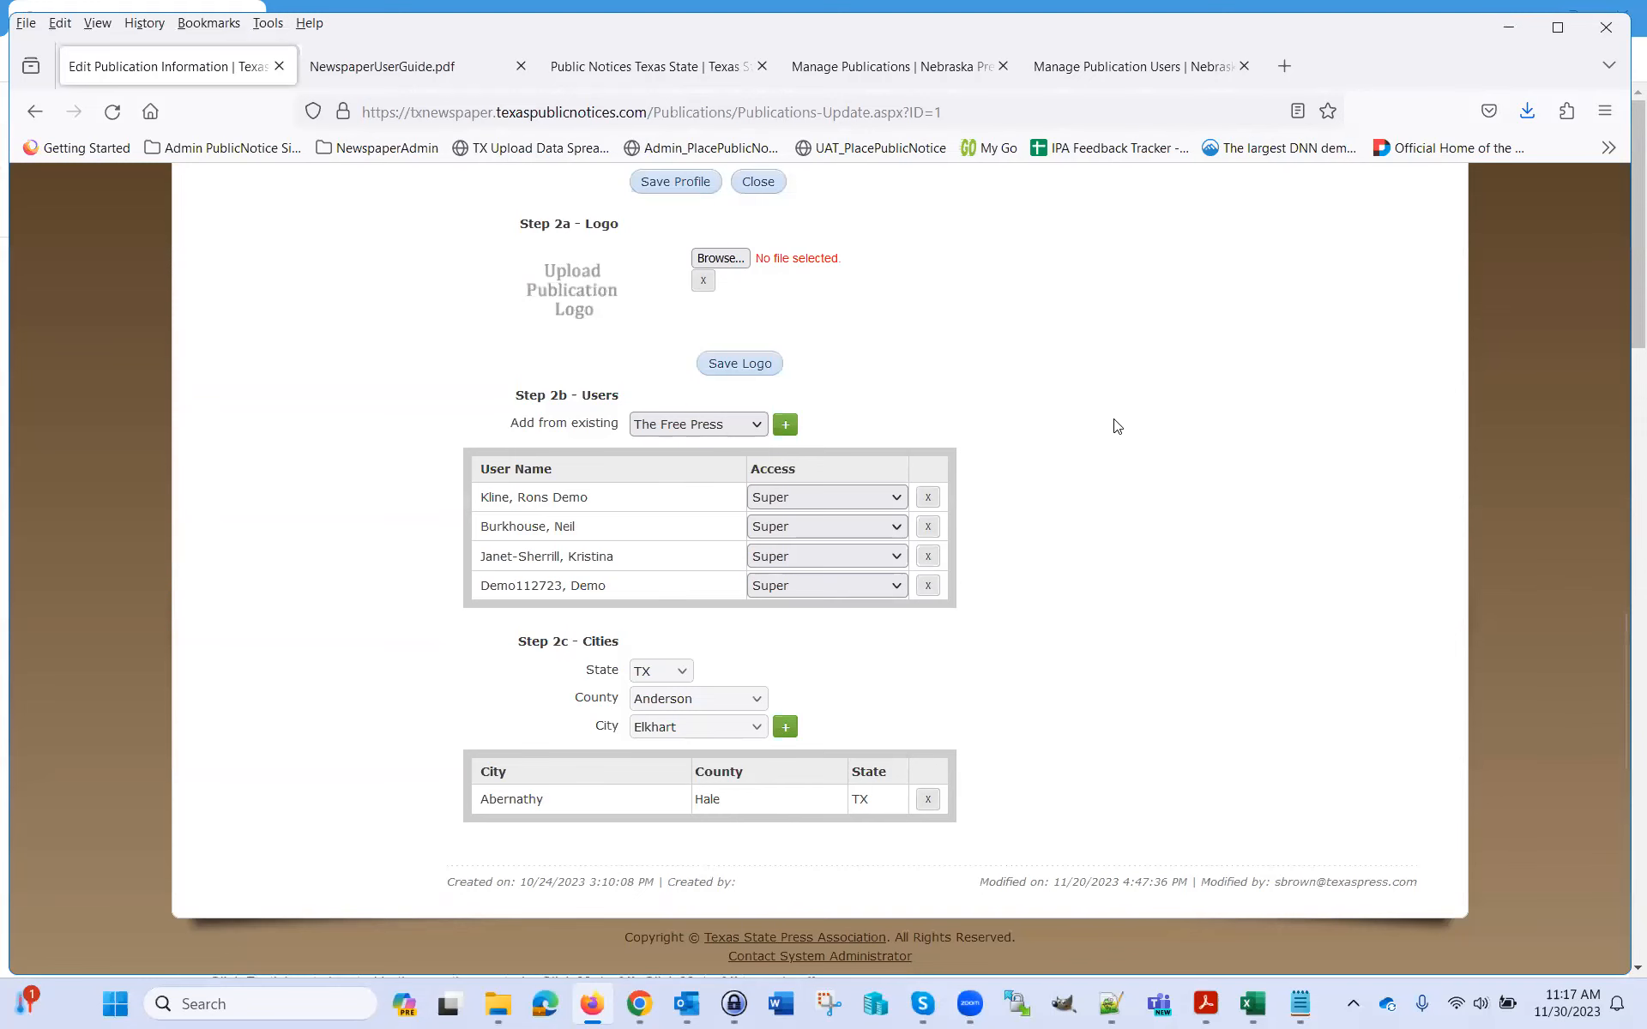
pyautogui.scroll(6, 1050, 473)
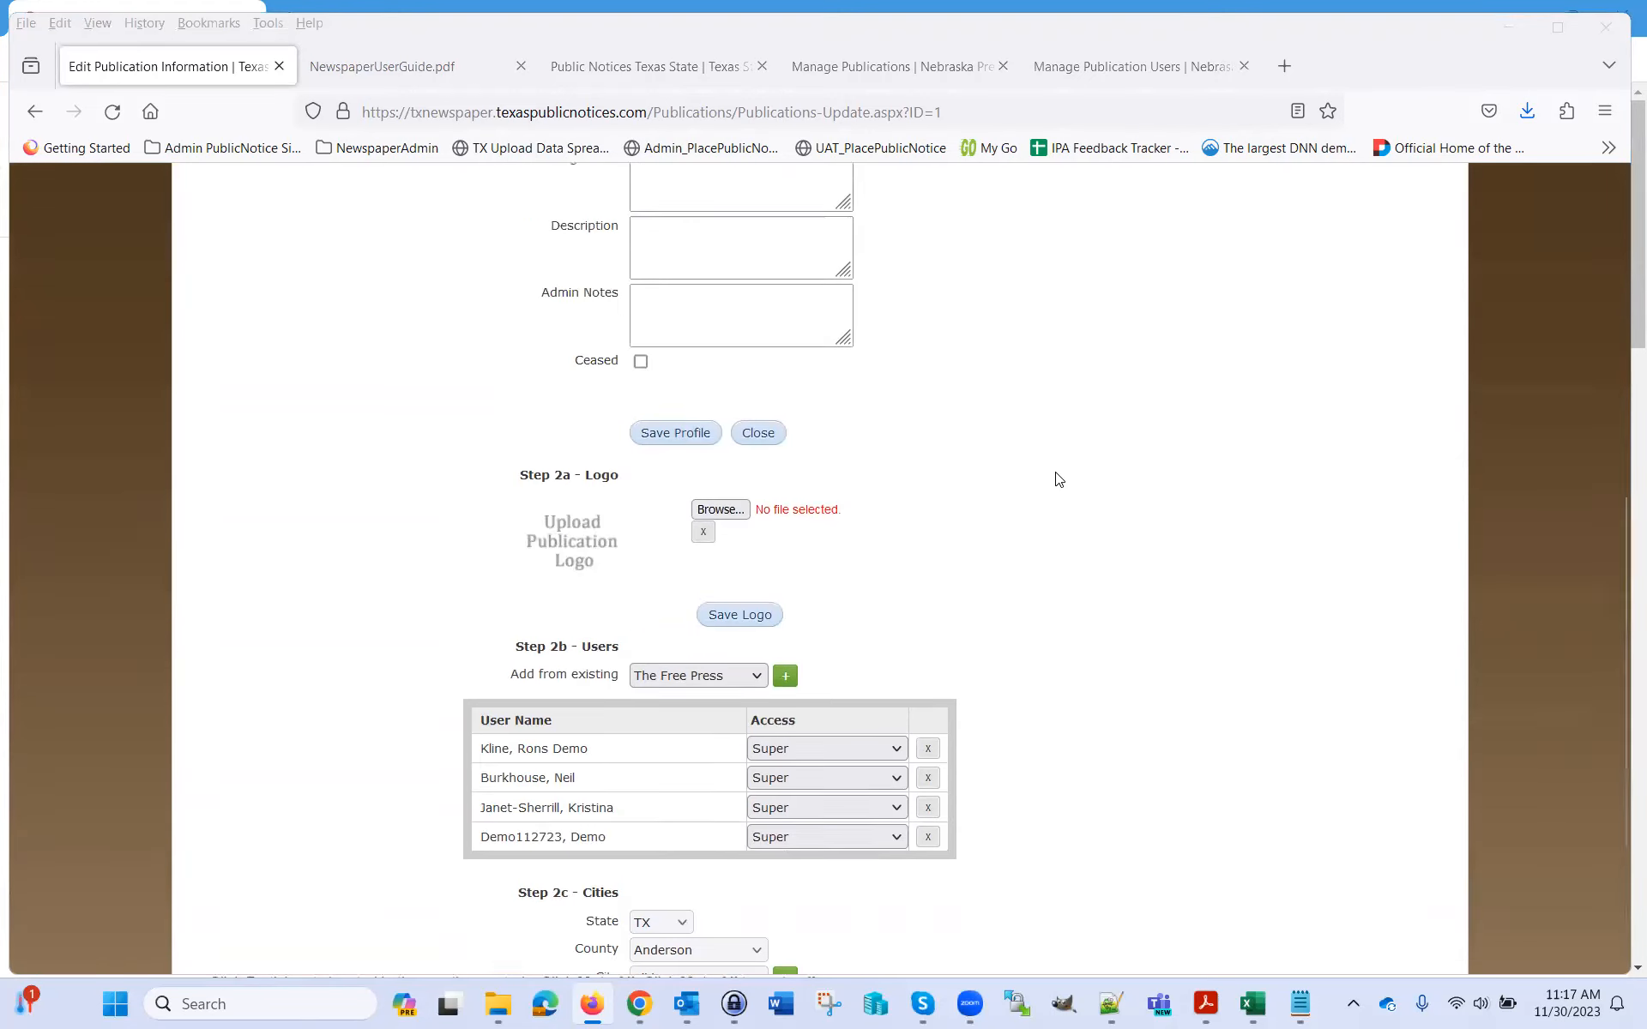
pyautogui.scroll(4, 941, 466)
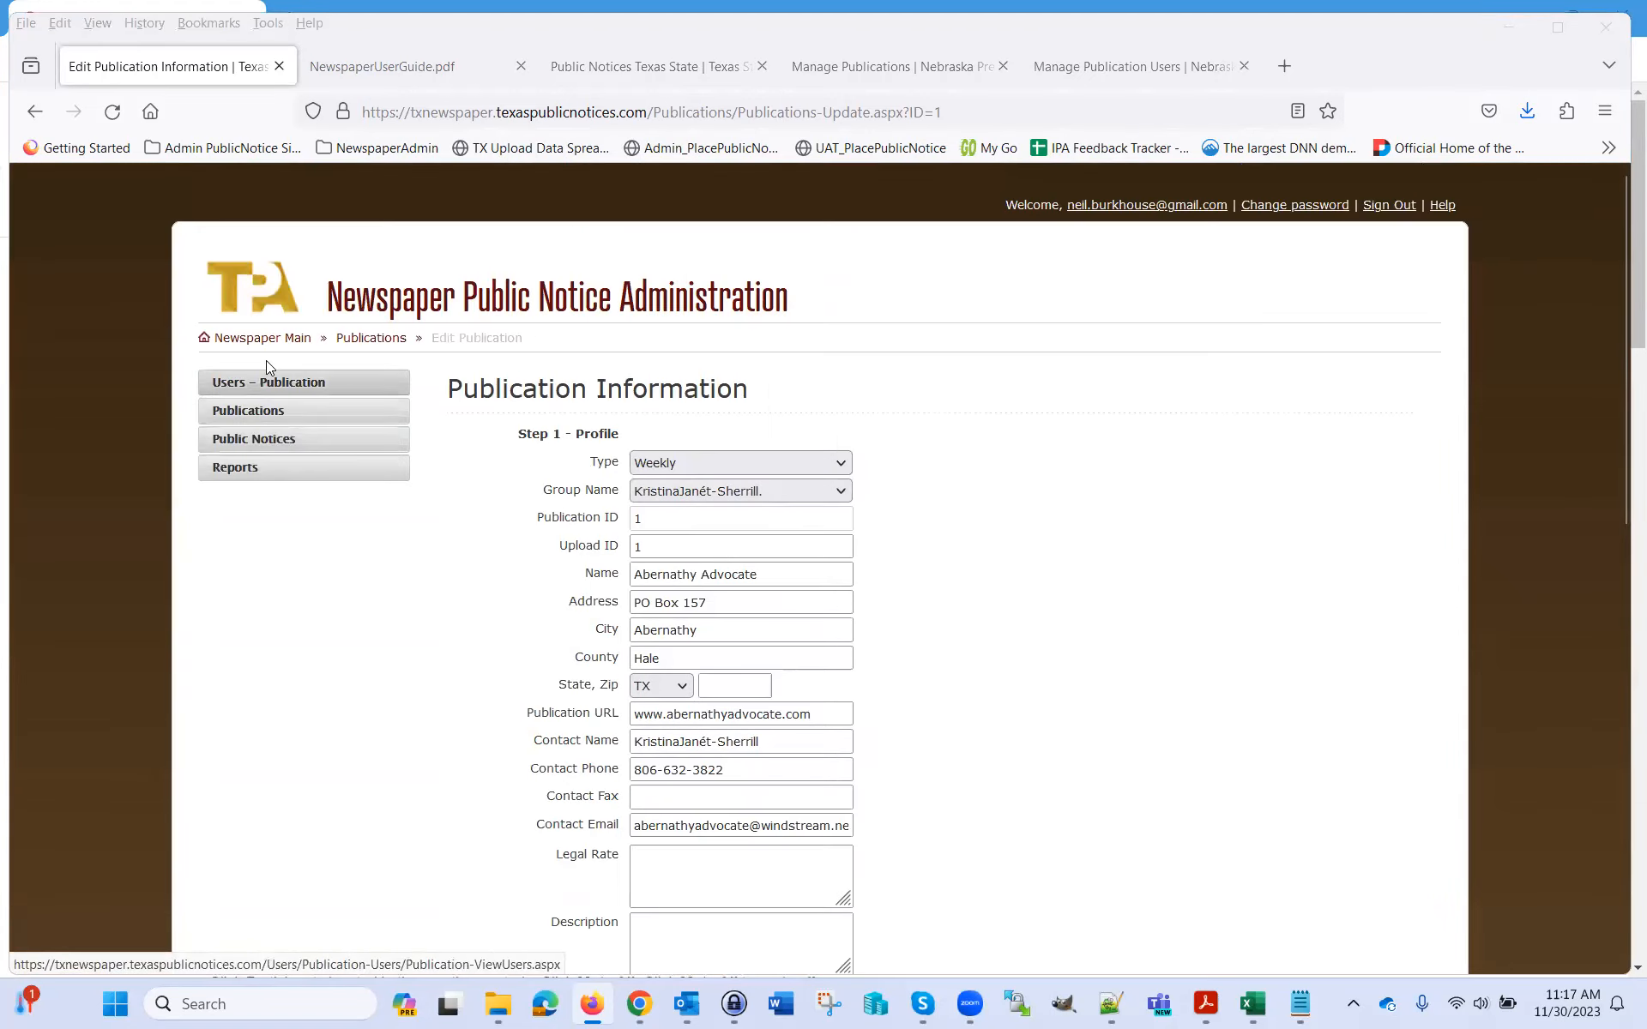
pyautogui.click(276, 338)
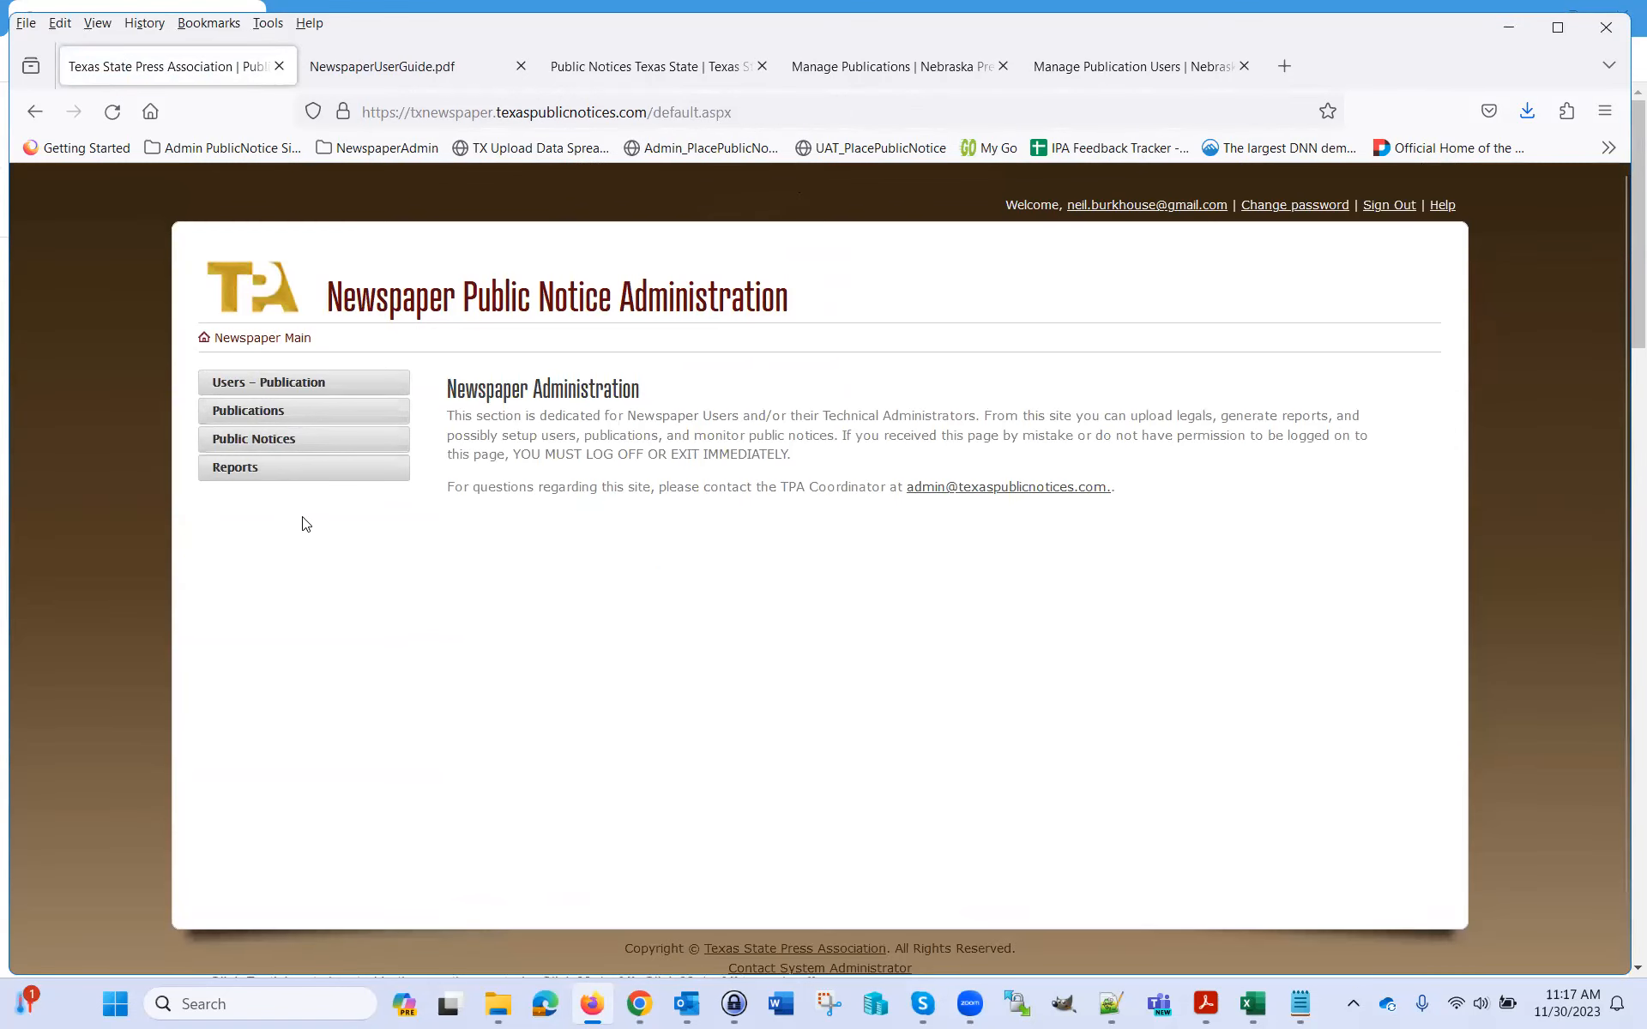
# Open Public Notices from the left menu to check notices for 11/30/2023
pyautogui.click(249, 441)
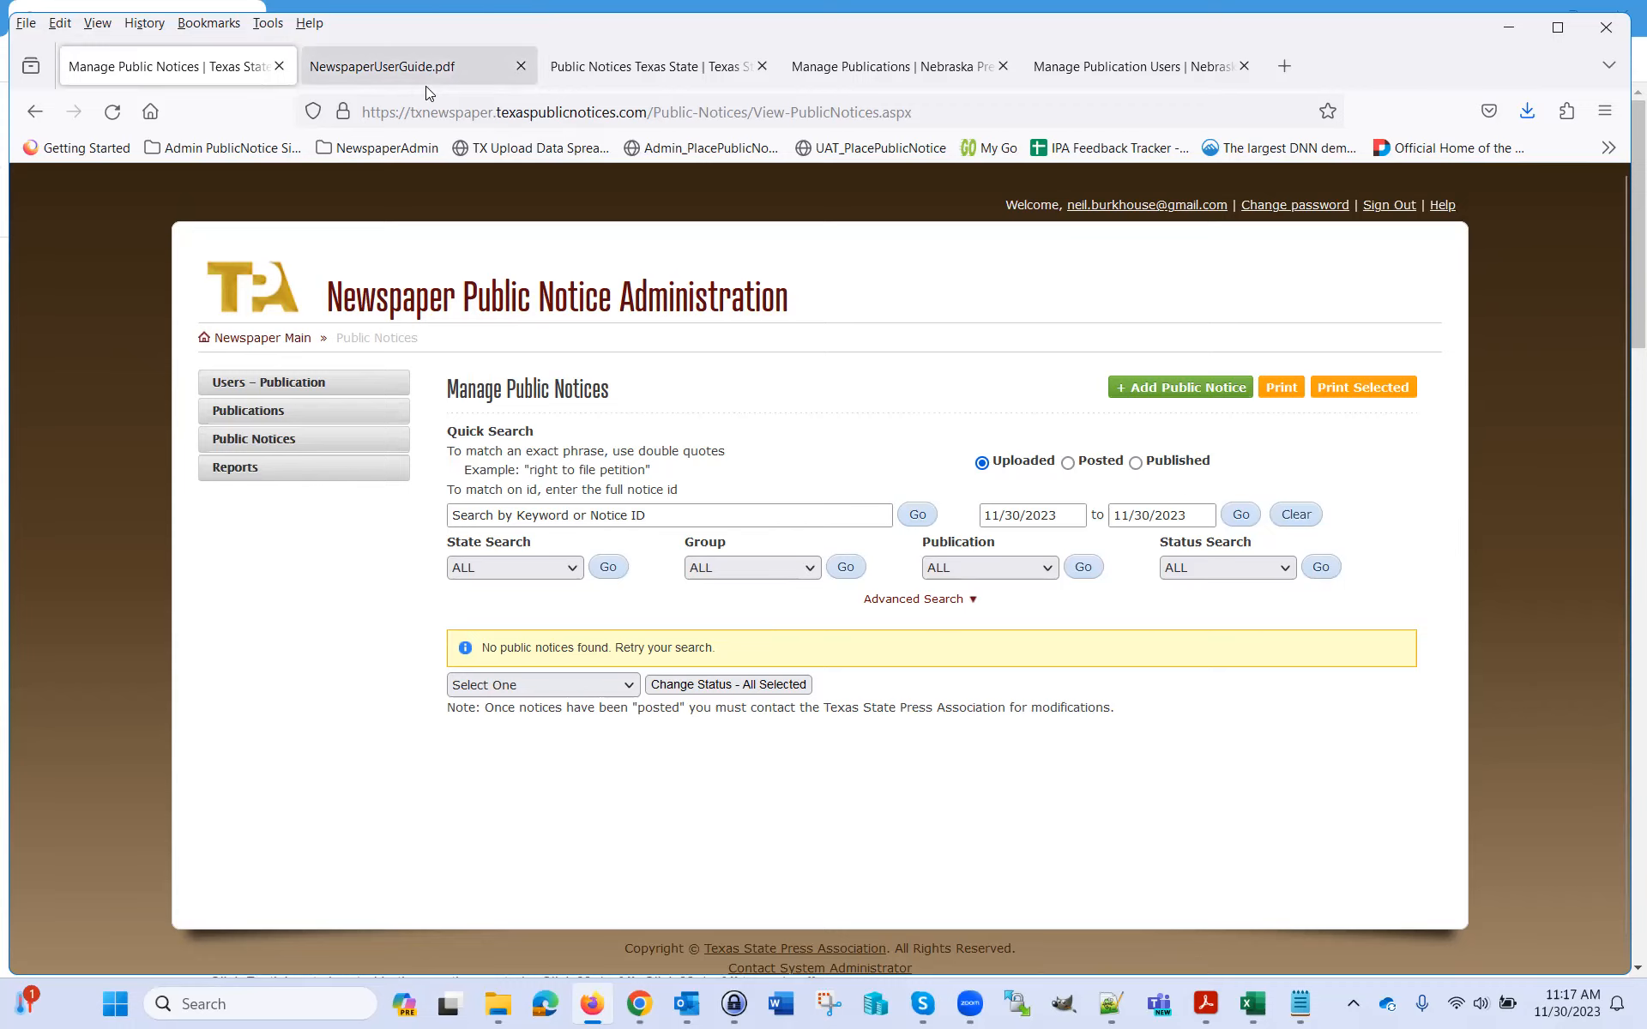
# Glance at the public site, then start a new public notice set to upload files
pyautogui.click(590, 79)
pyautogui.click(214, 67)
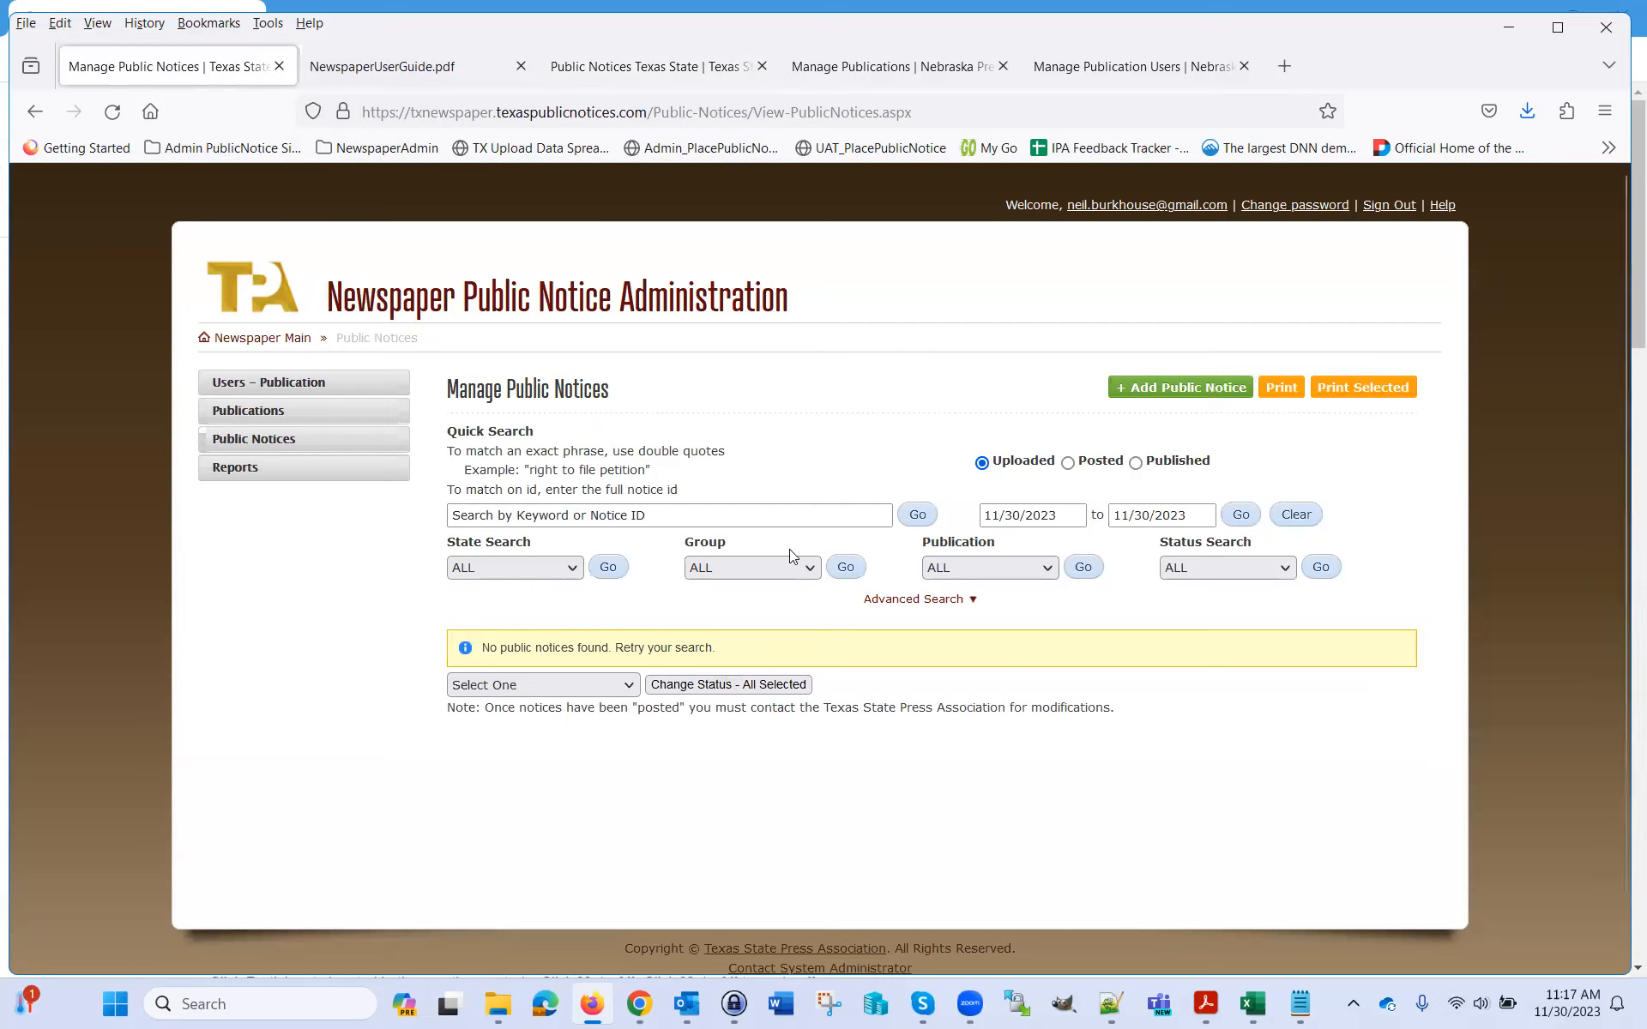
pyautogui.click(1160, 396)
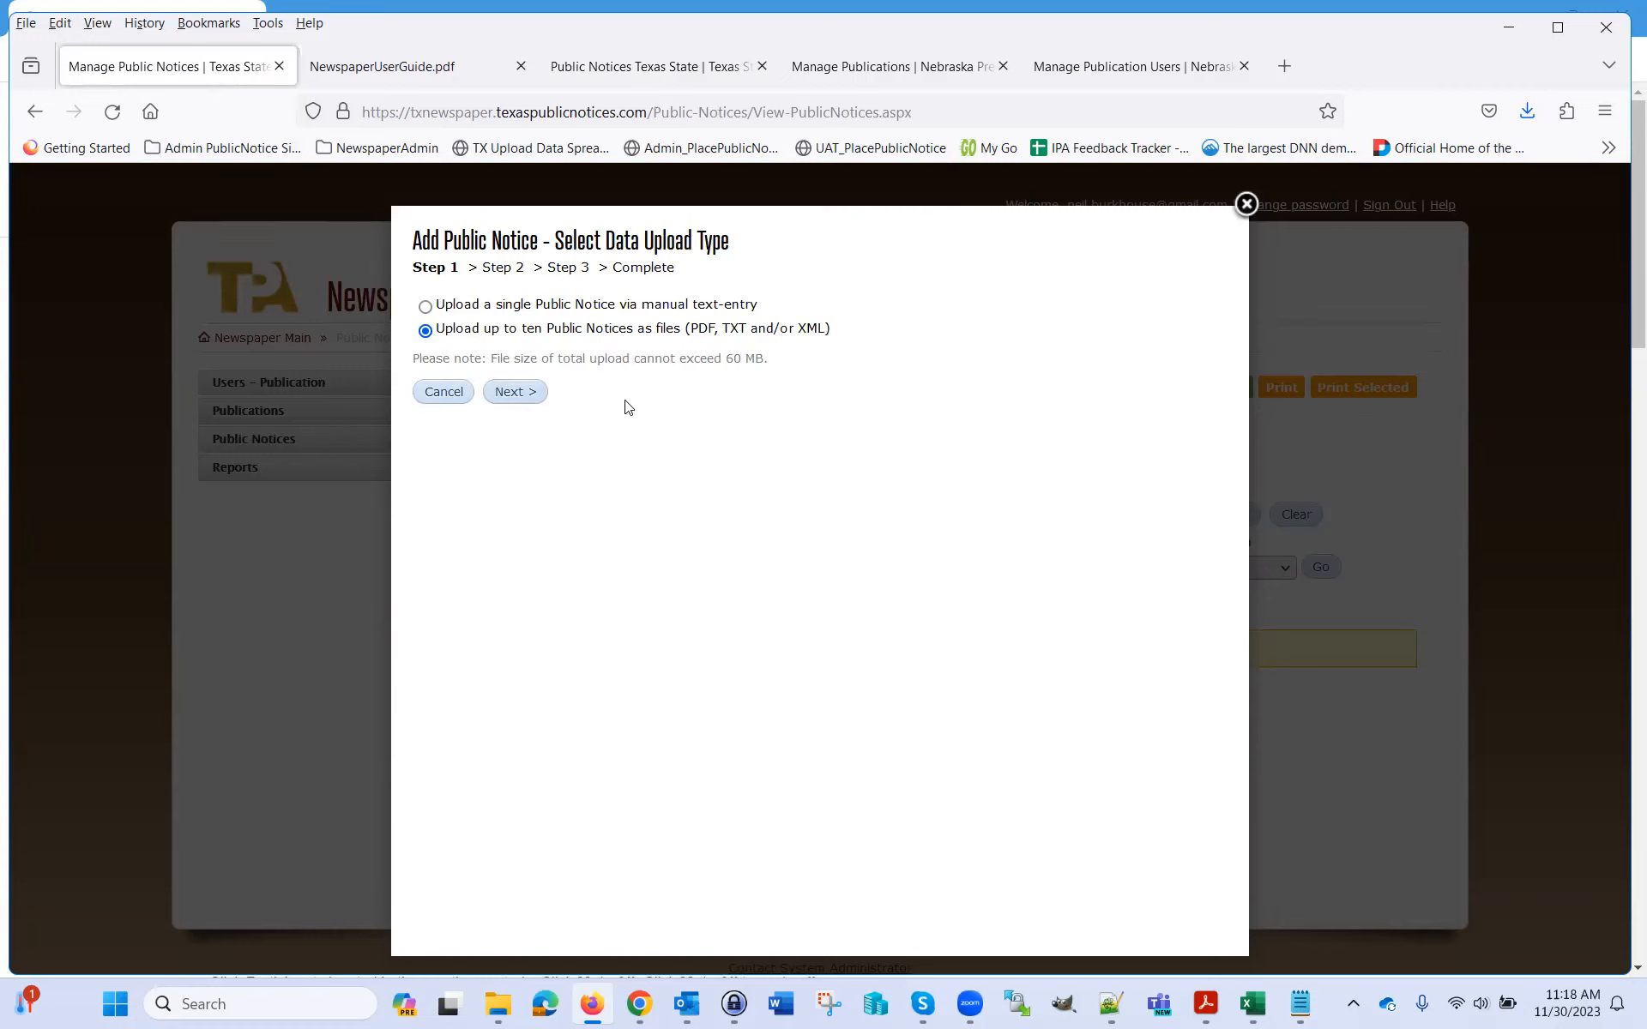
# Advance the upload wizard to Step 2 and bring up leg - Copy.txt in Notepad++
pyautogui.click(512, 393)
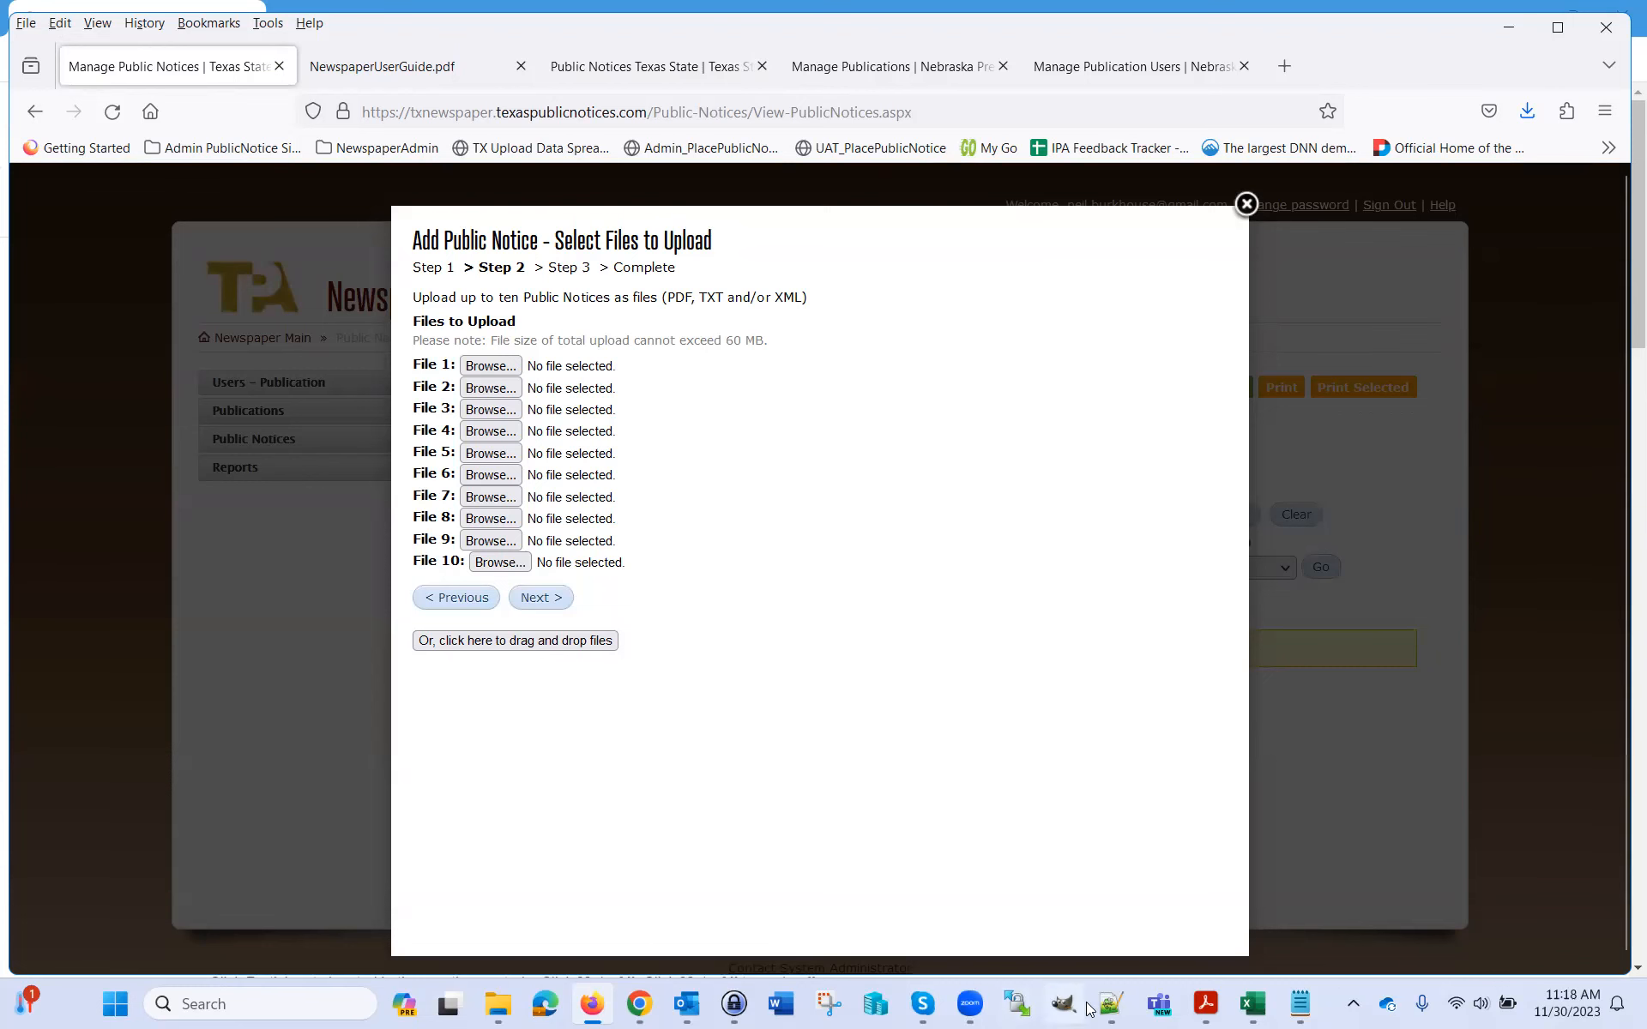
pyautogui.moveTo(1252, 1009)
pyautogui.click(1110, 1003)
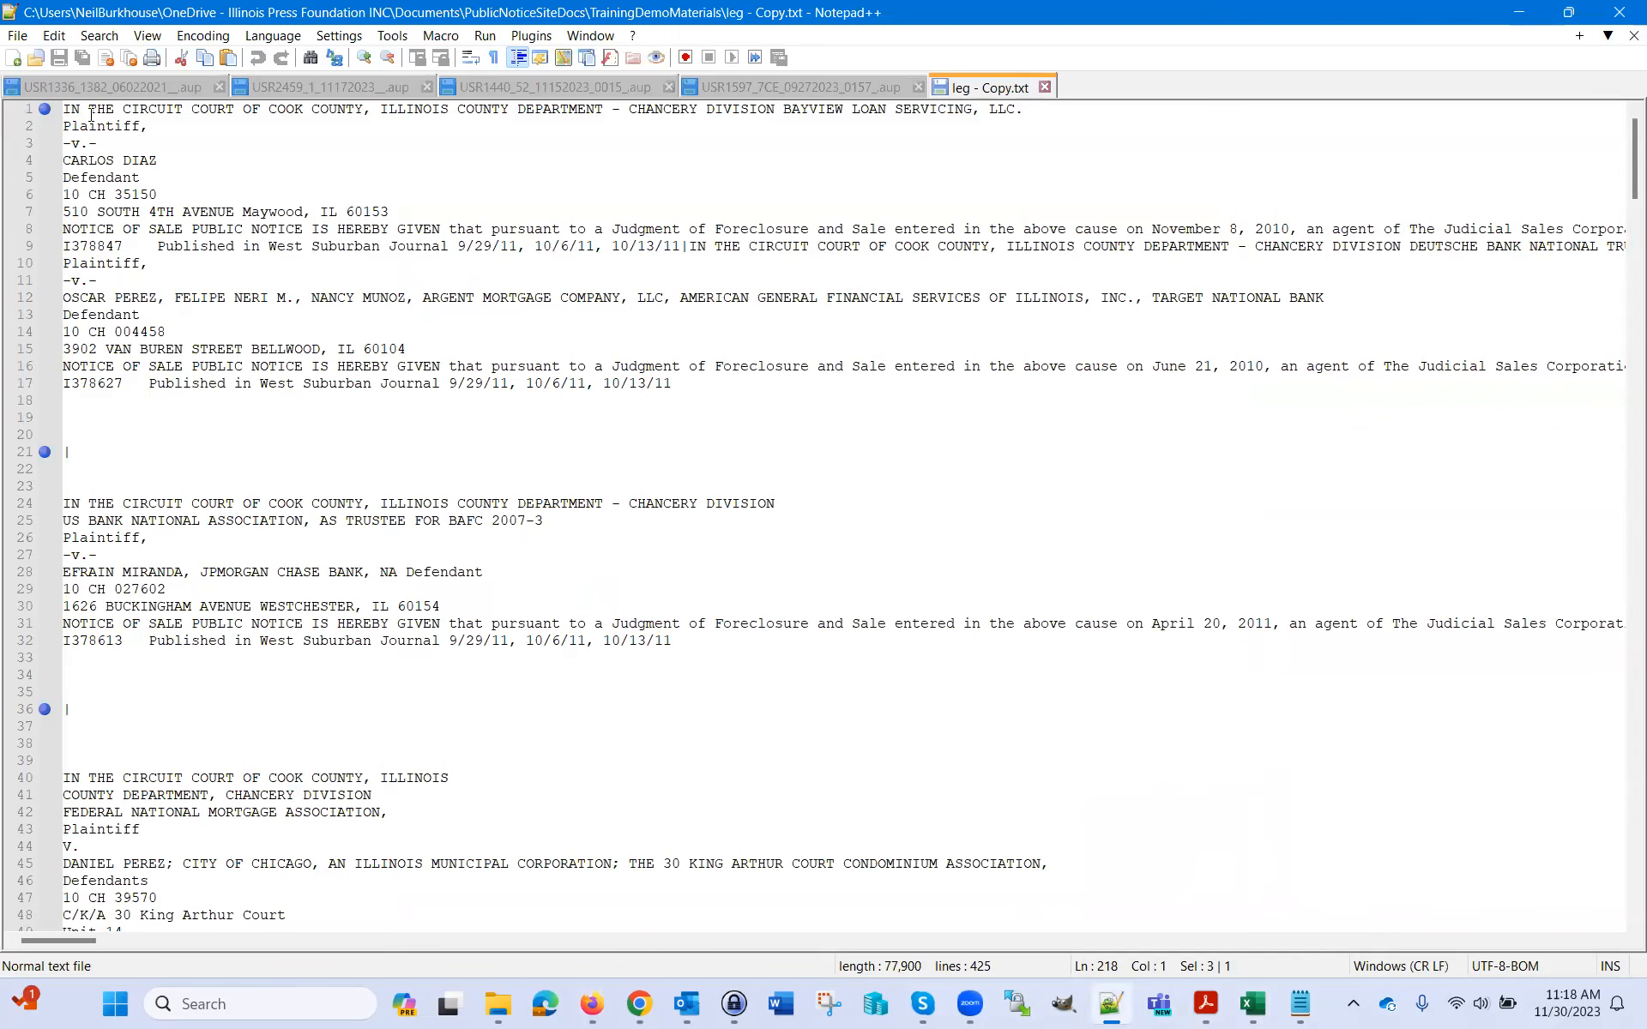
# Inspect the pipe-separated notices in leg - Copy.txt, then go back to the browser's Step 2
pyautogui.moveTo(63, 109); pyautogui.dragTo(288, 377)
pyautogui.click(46, 452)
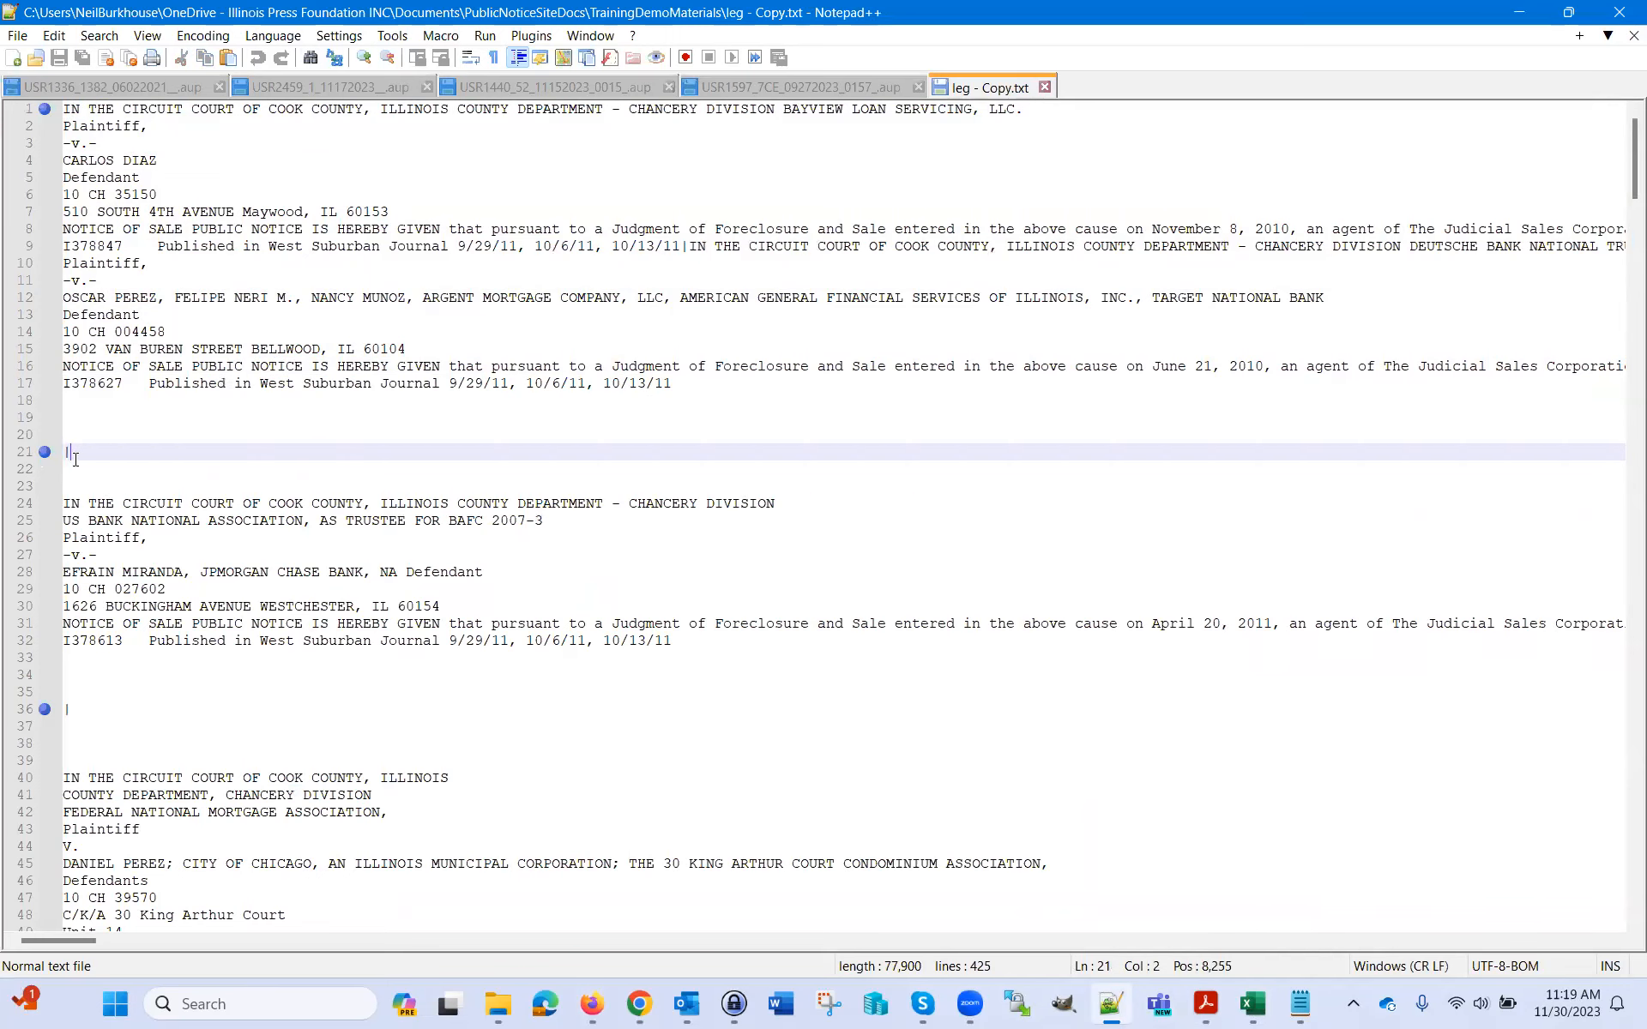
pyautogui.moveTo(67, 503); pyautogui.dragTo(253, 645)
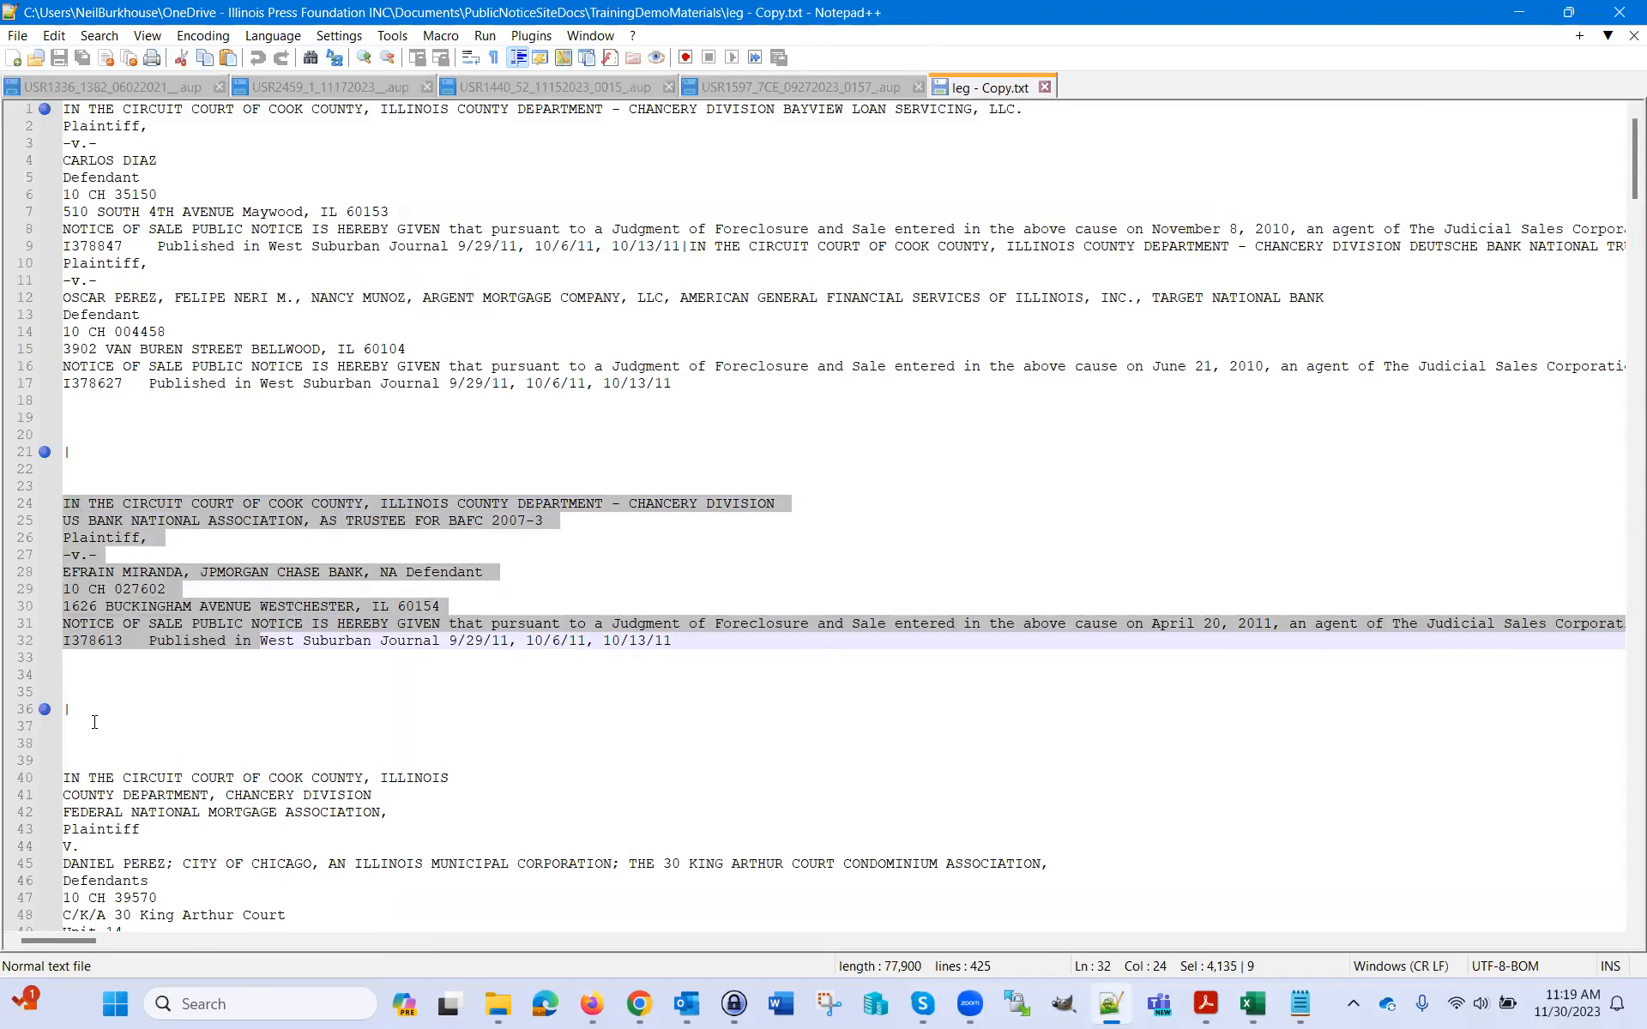
pyautogui.press('F3')
pyautogui.scroll(-7, 533, 693)
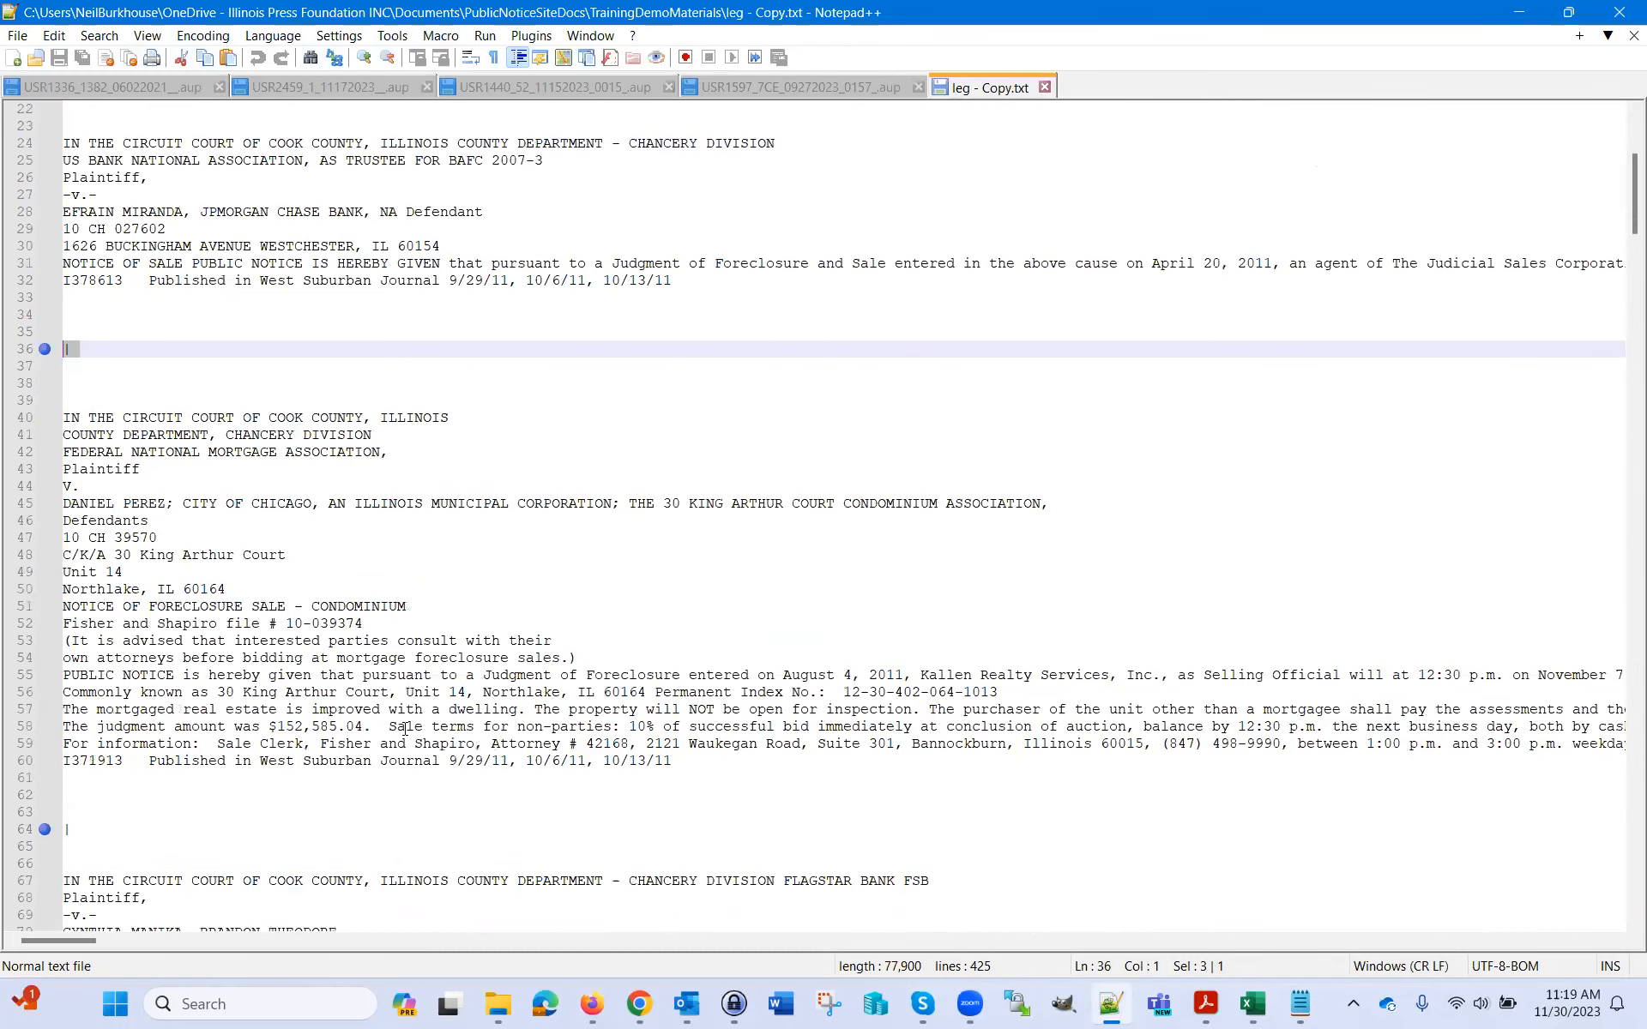
pyautogui.click(592, 1004)
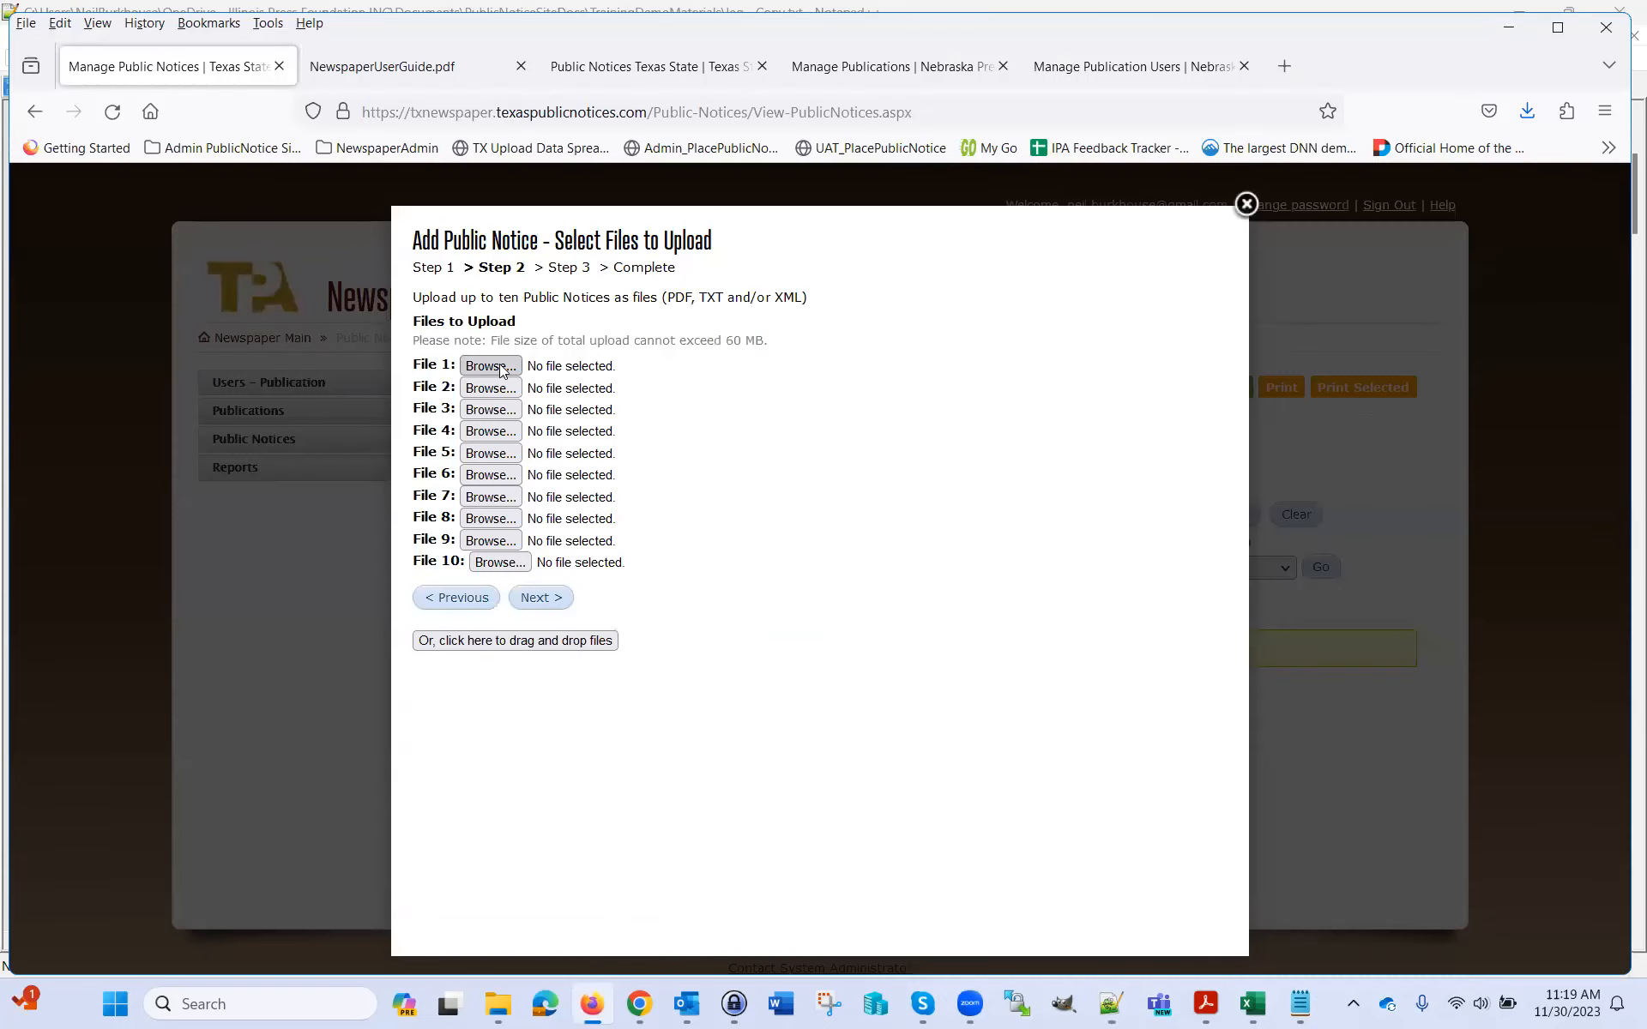
# Attach leg - Copy.txt as File 1 and continue to publications and dates
pyautogui.click(497, 369)
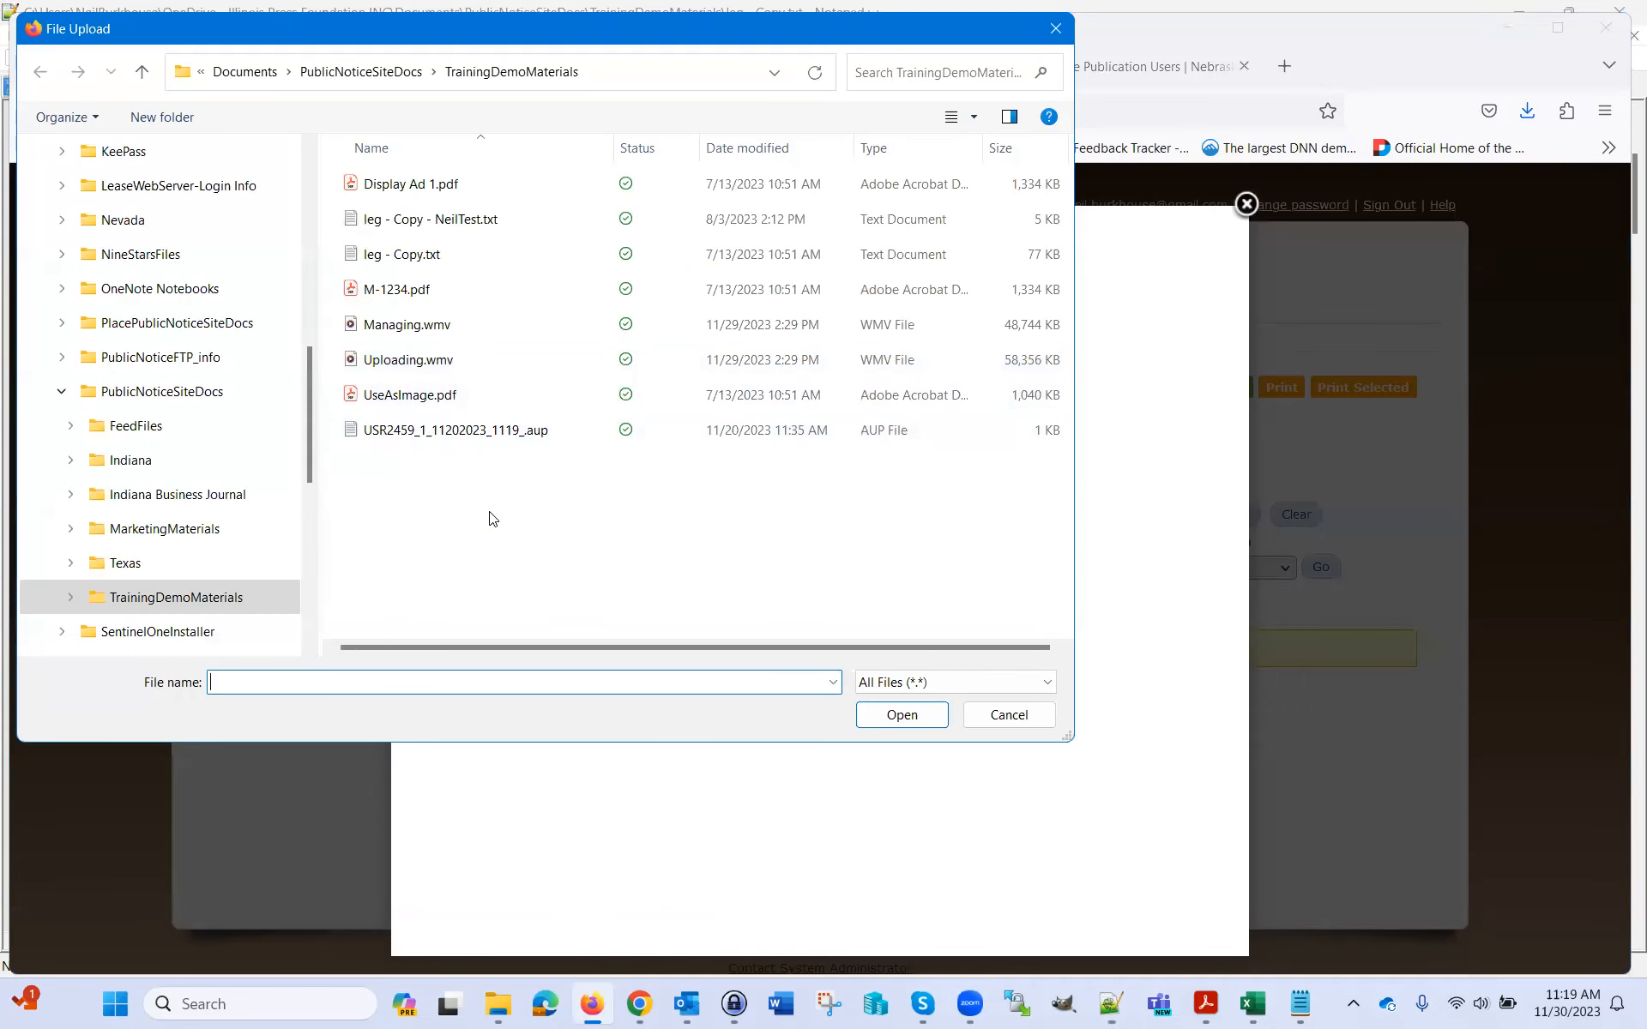
pyautogui.click(400, 259)
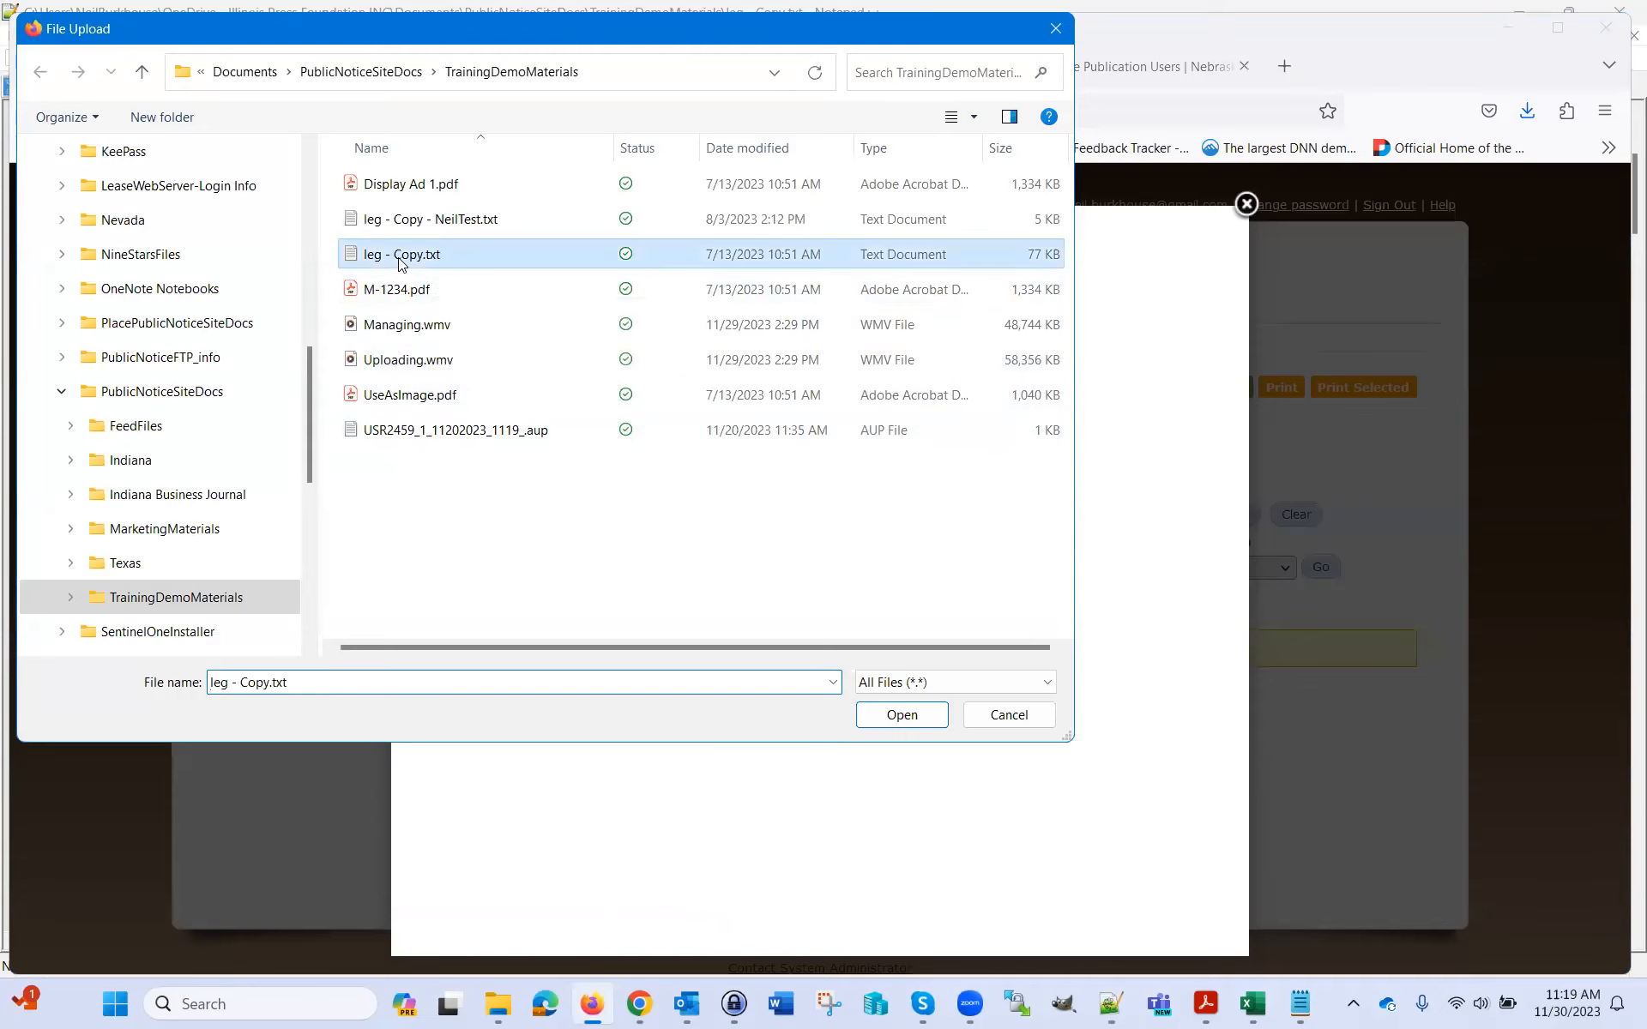
pyautogui.click(901, 715)
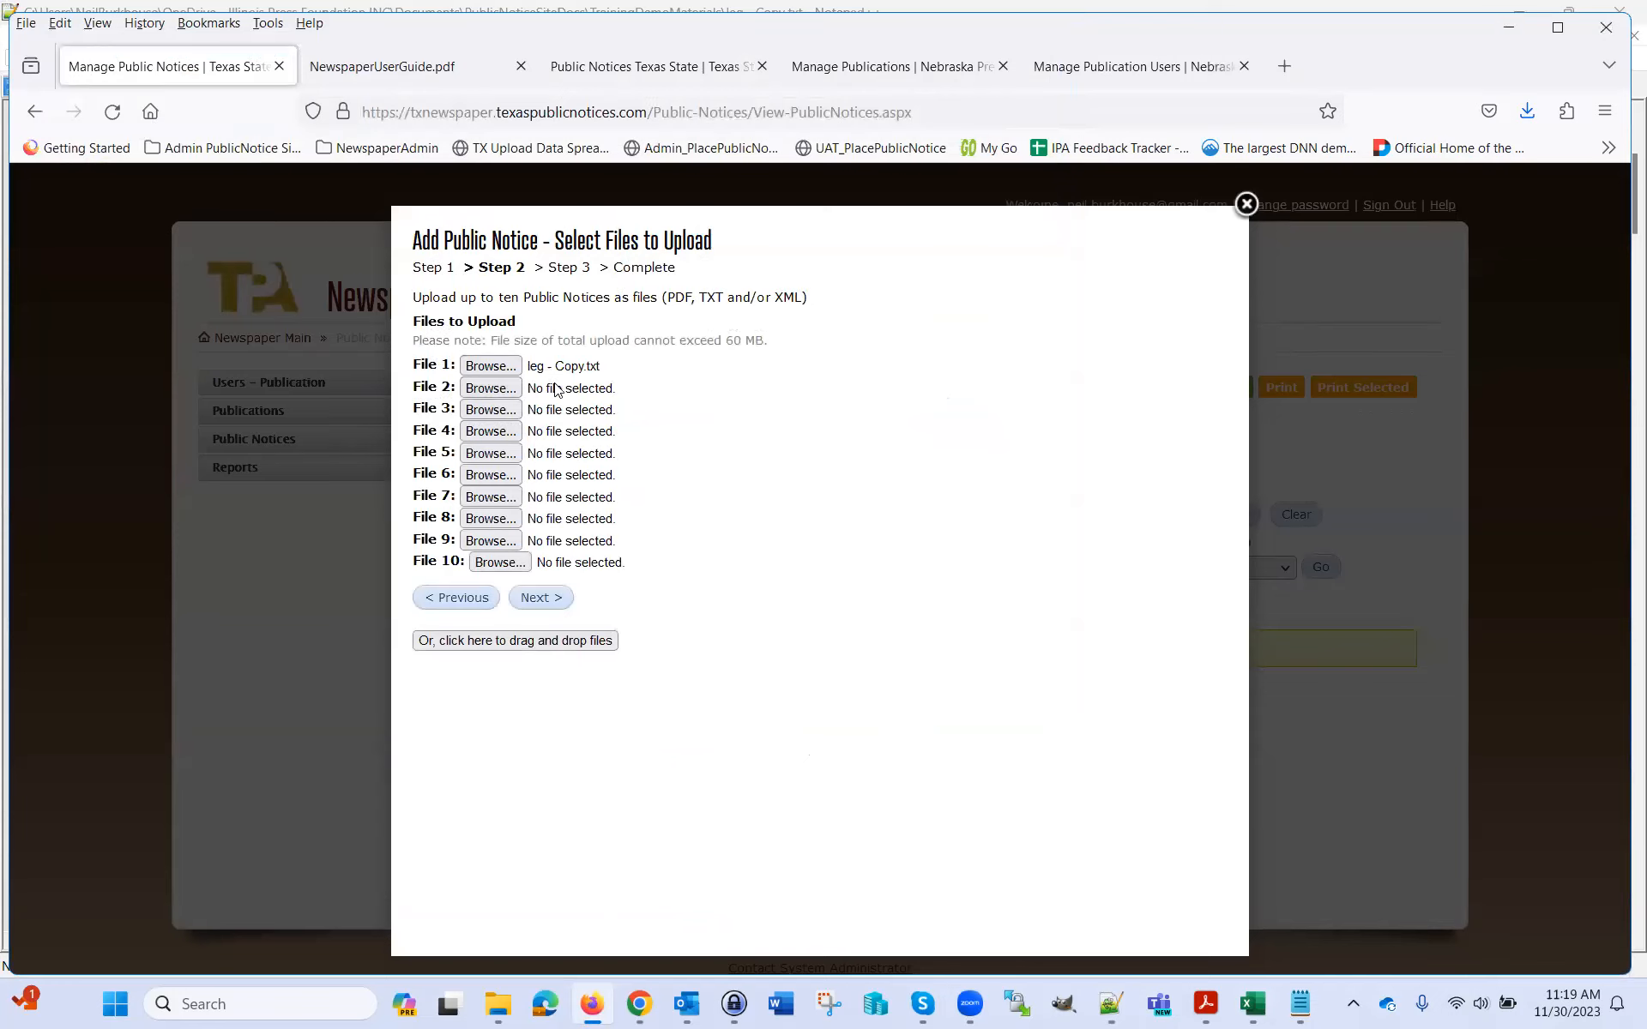
pyautogui.click(543, 600)
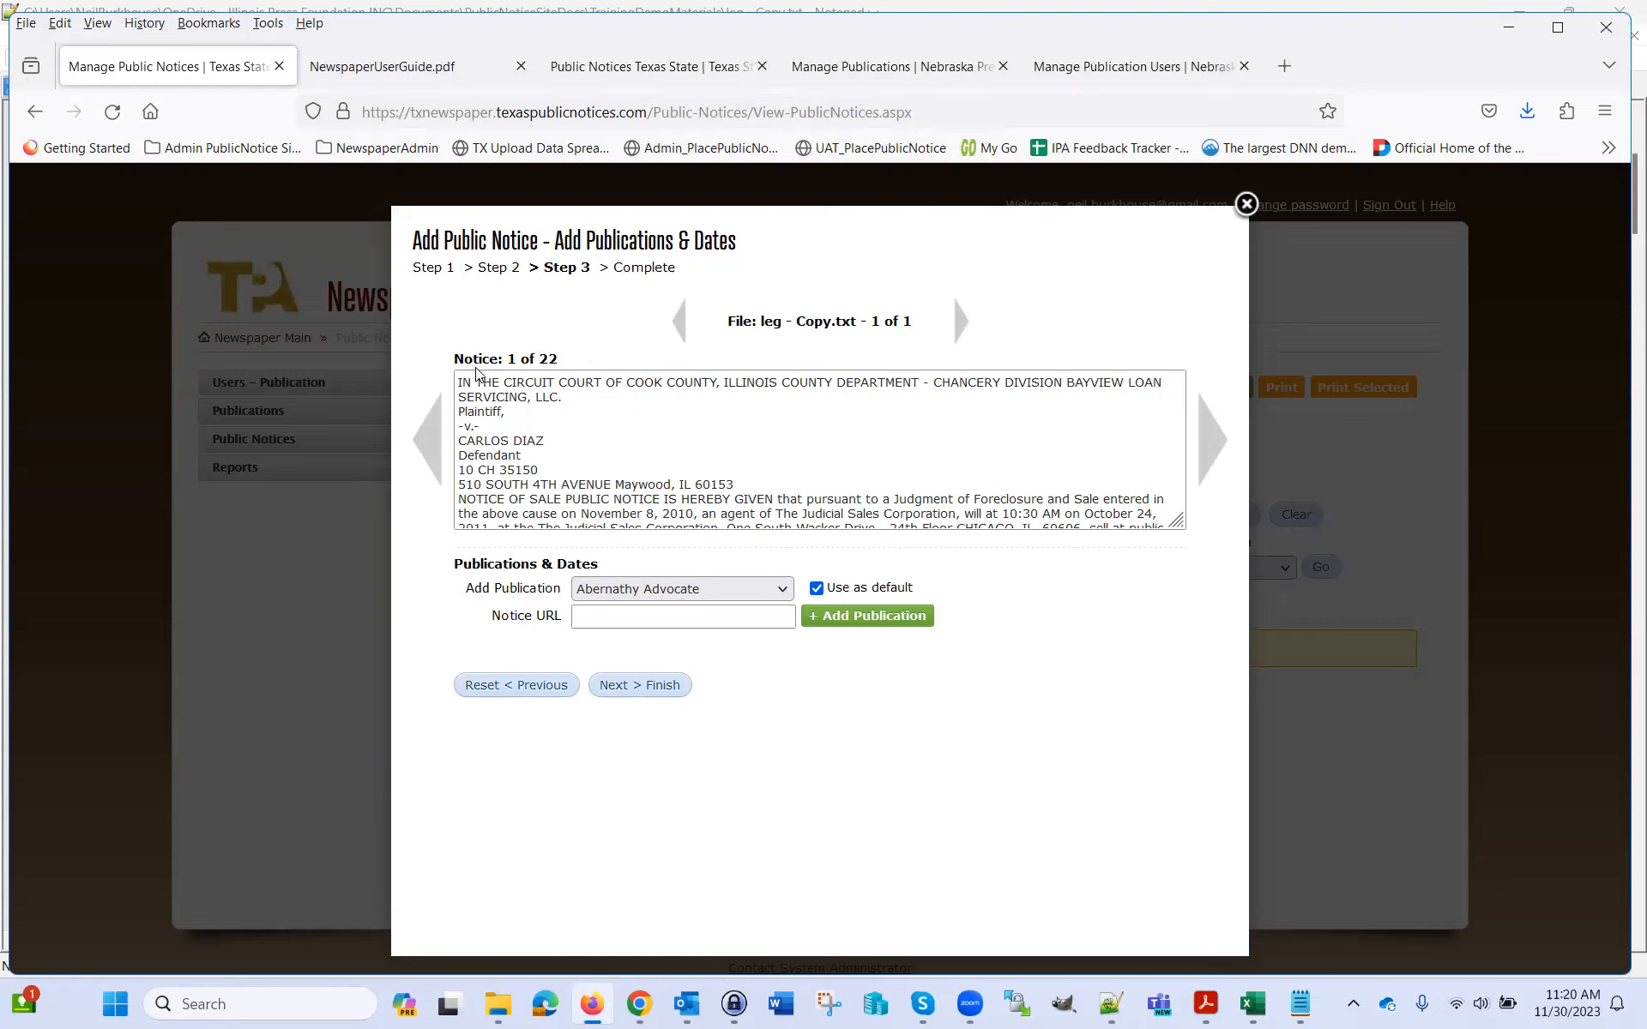
pyautogui.doubleClick(548, 358)
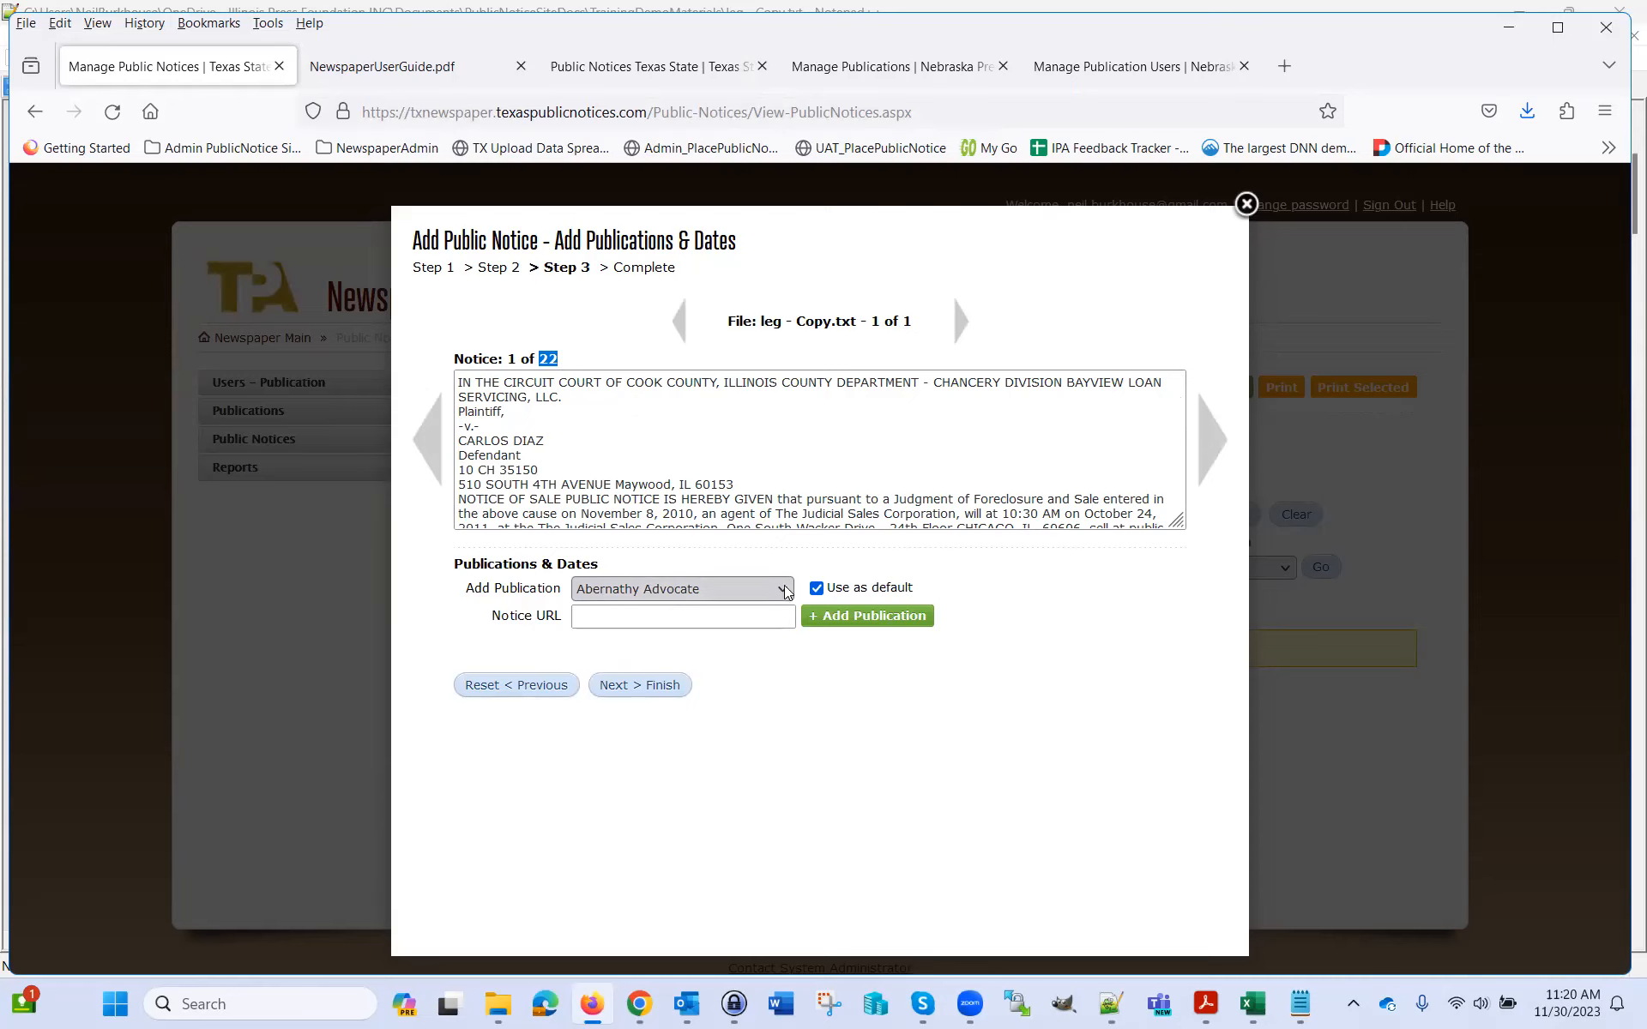
pyautogui.click(782, 590)
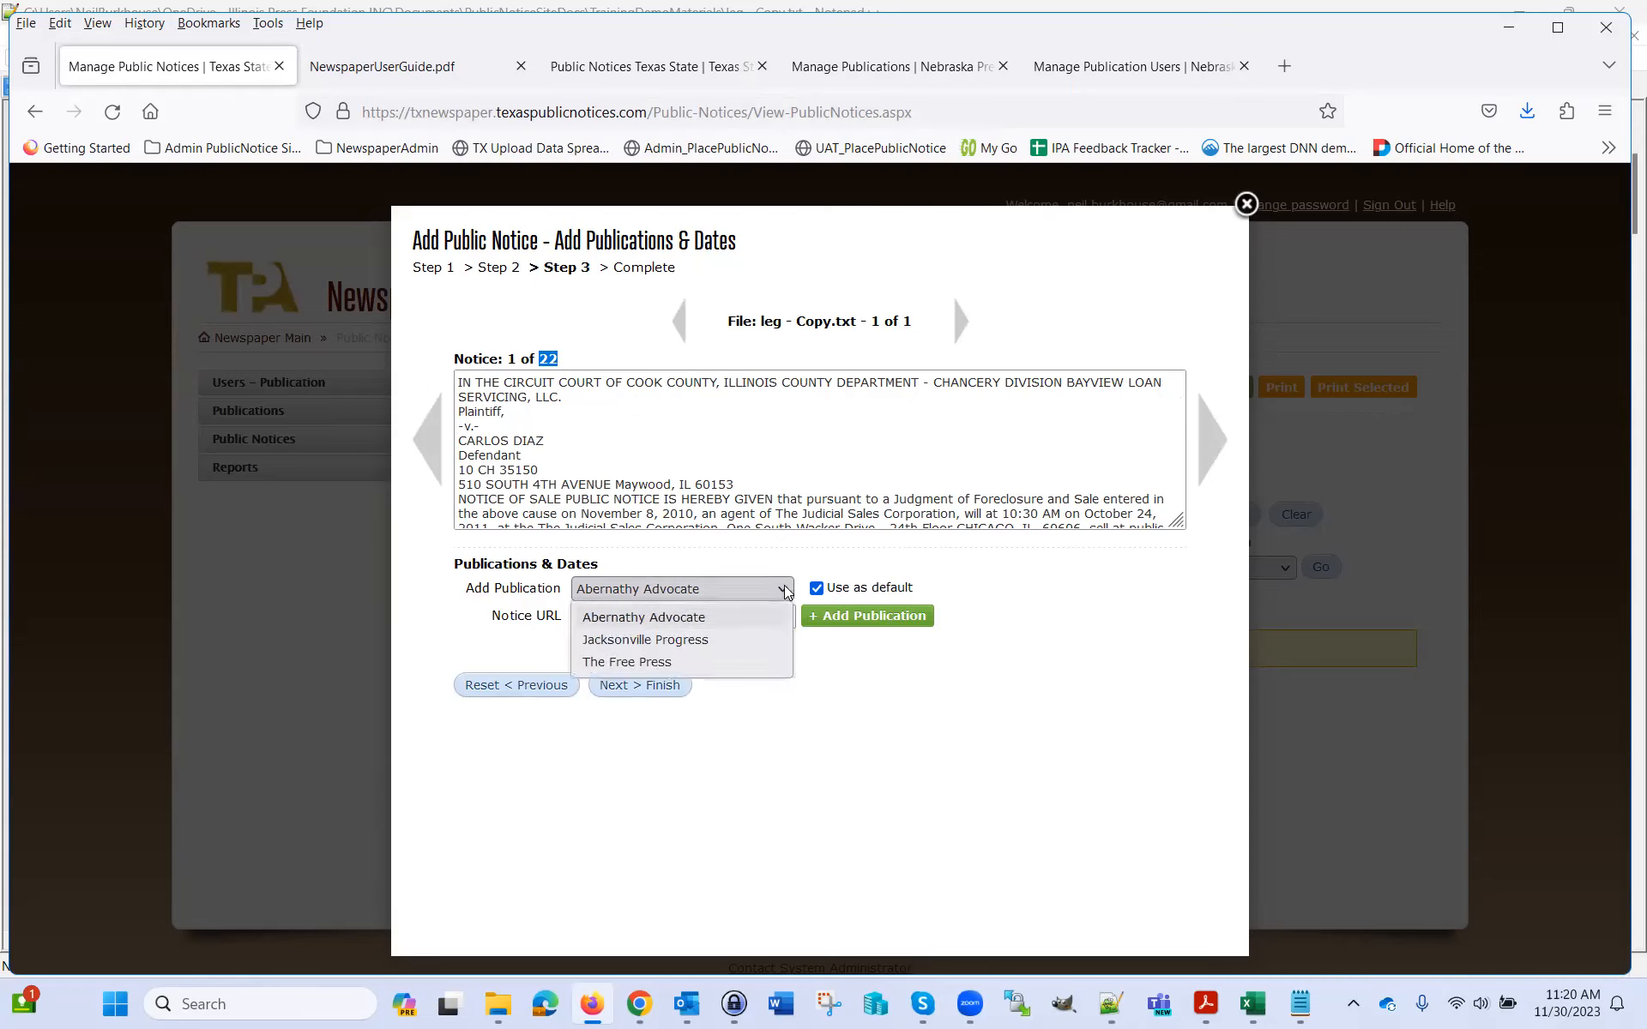
pyautogui.click(696, 619)
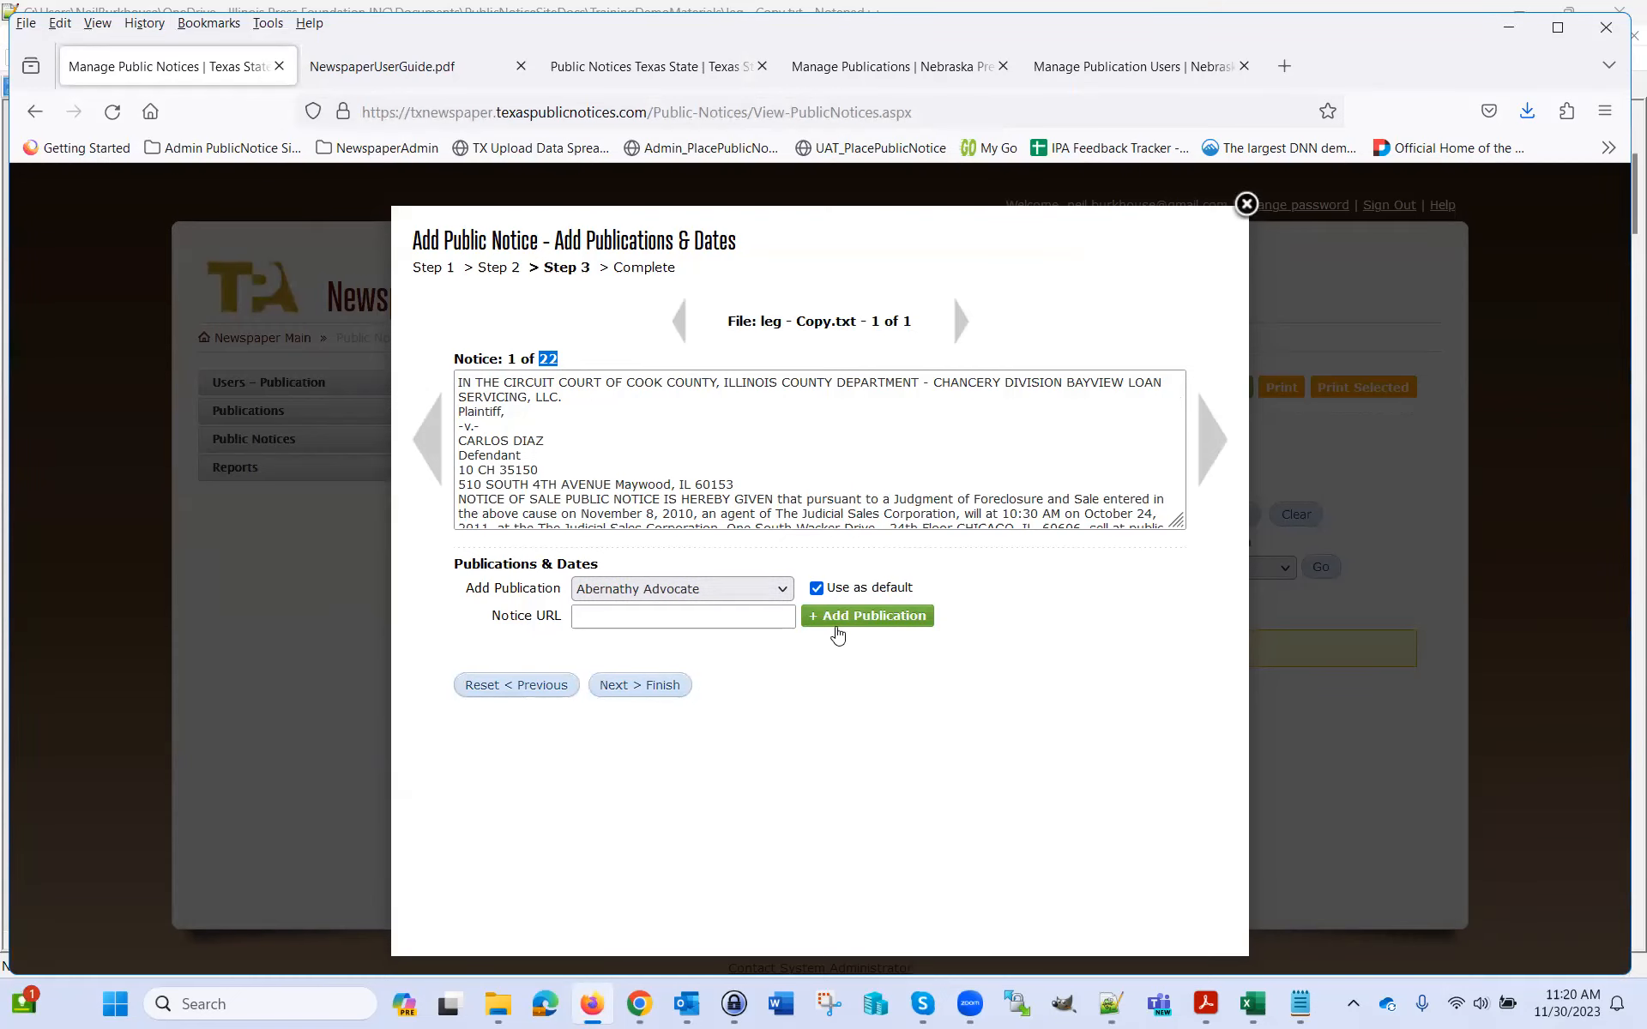
# Try to finish the upload and review the missing-publication error
pyautogui.click(666, 695)
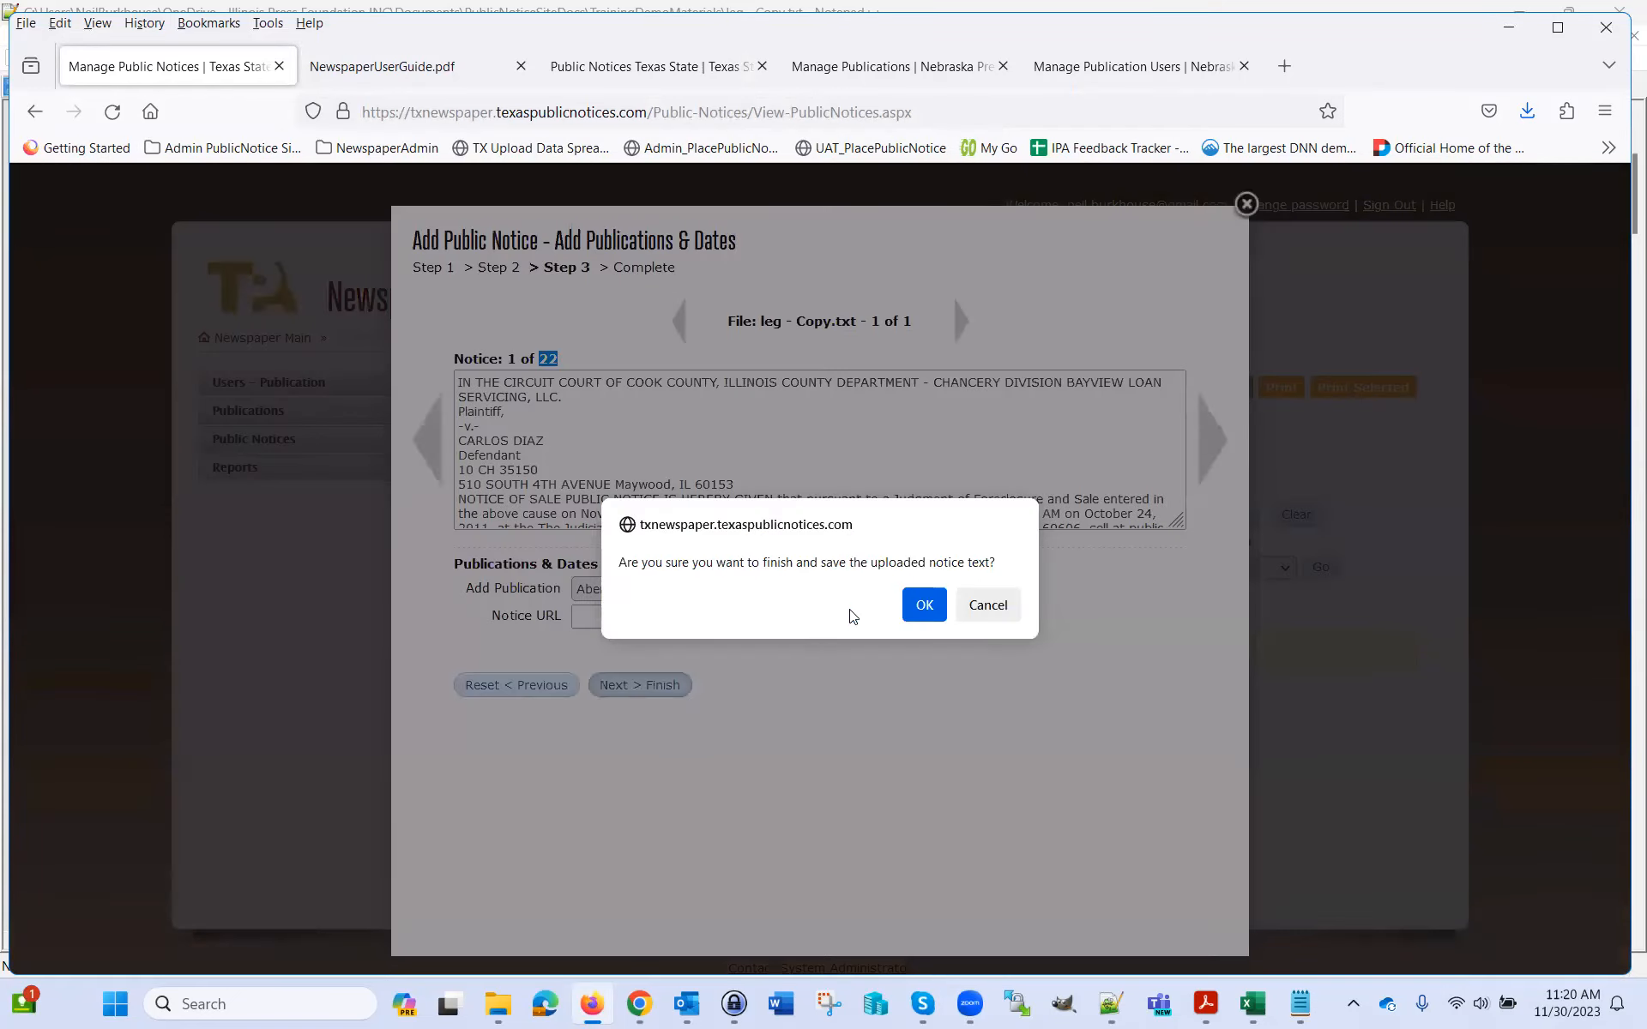
pyautogui.click(923, 607)
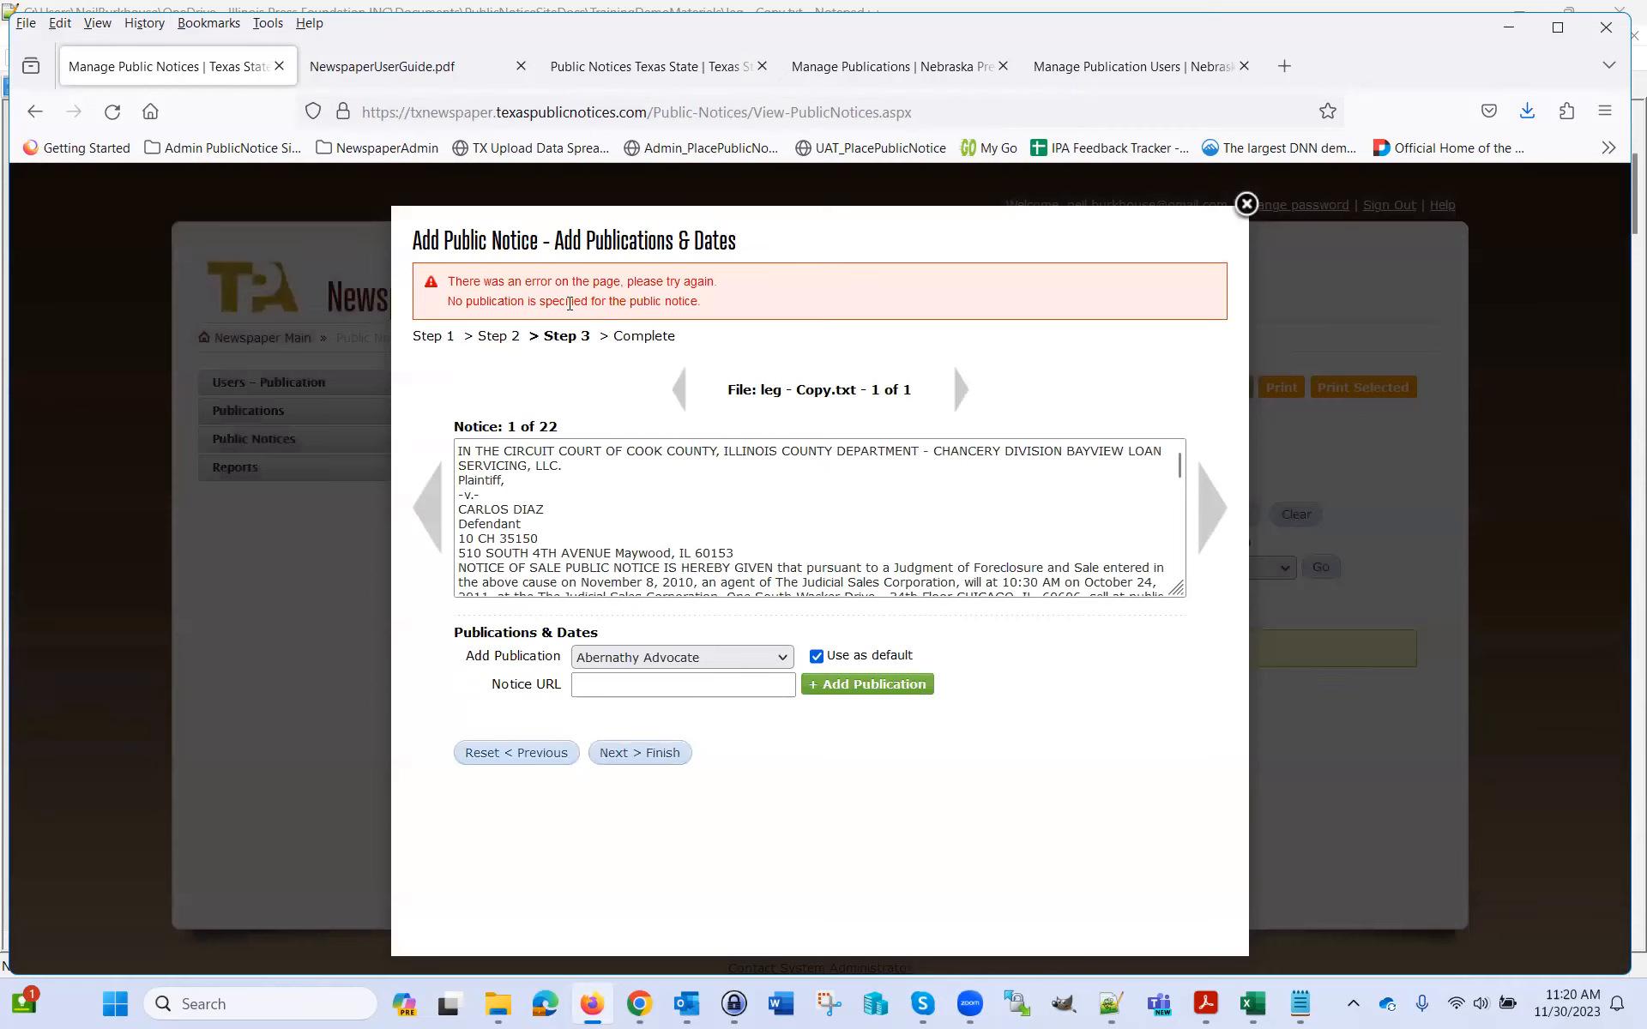
pyautogui.moveTo(450, 302); pyautogui.dragTo(710, 317)
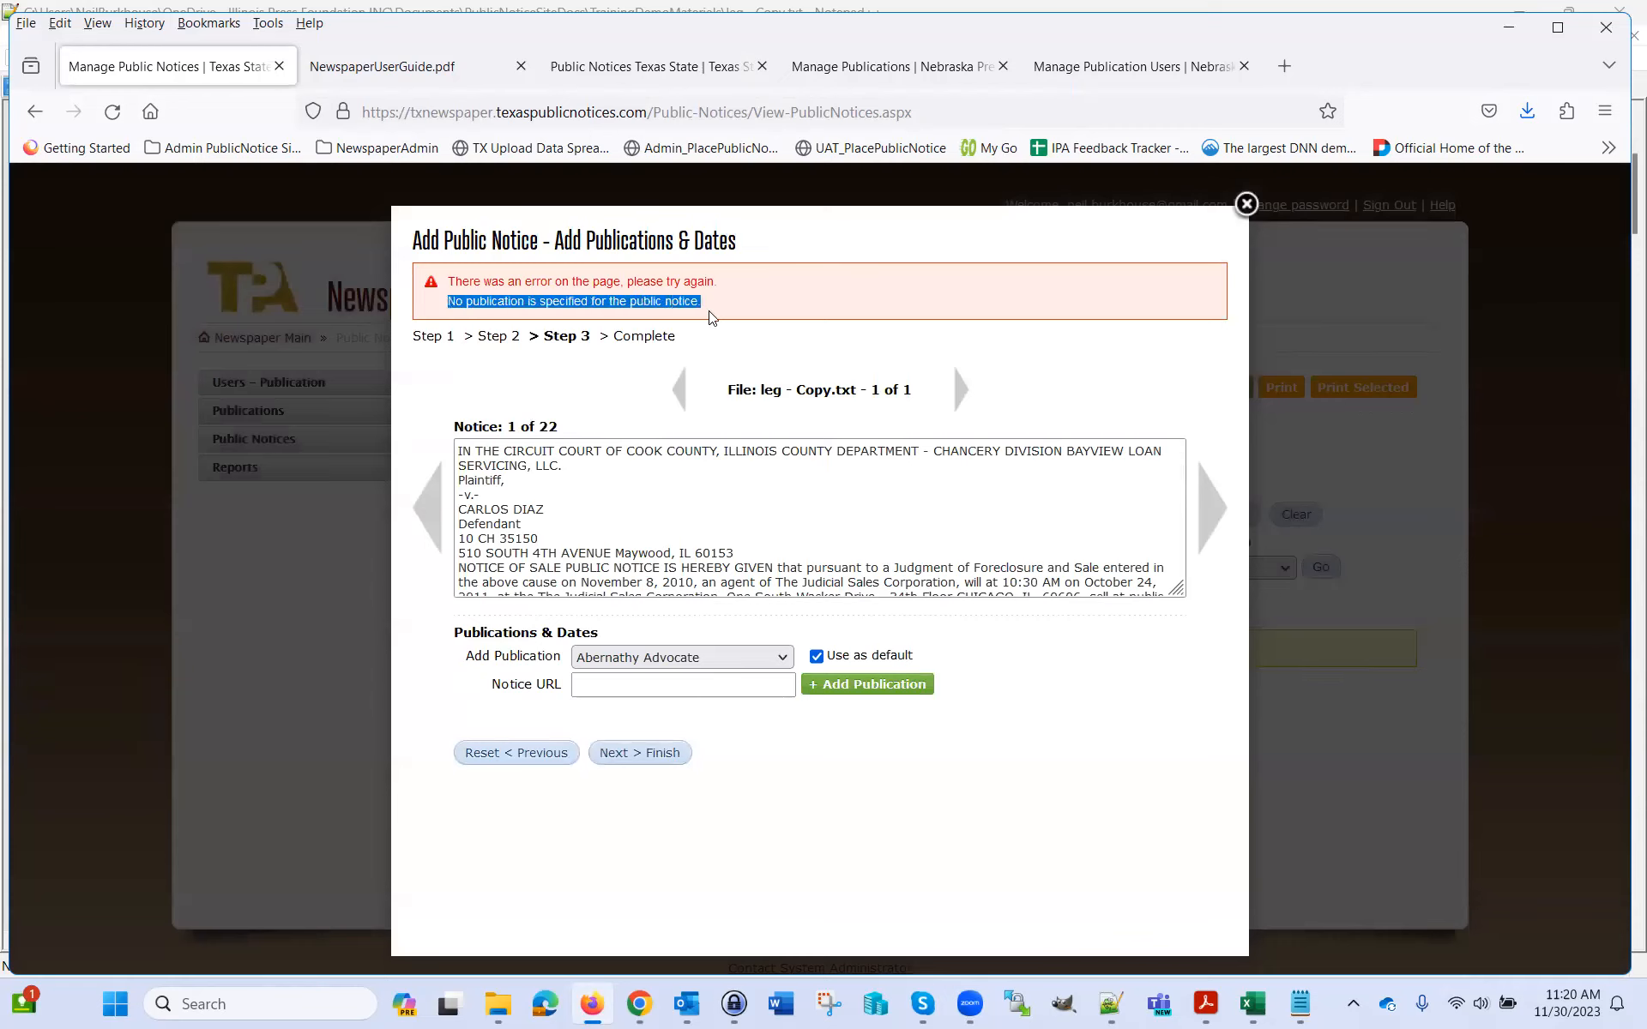
# Add Abernathy Advocate as the publication and retry finishing
pyautogui.click(868, 685)
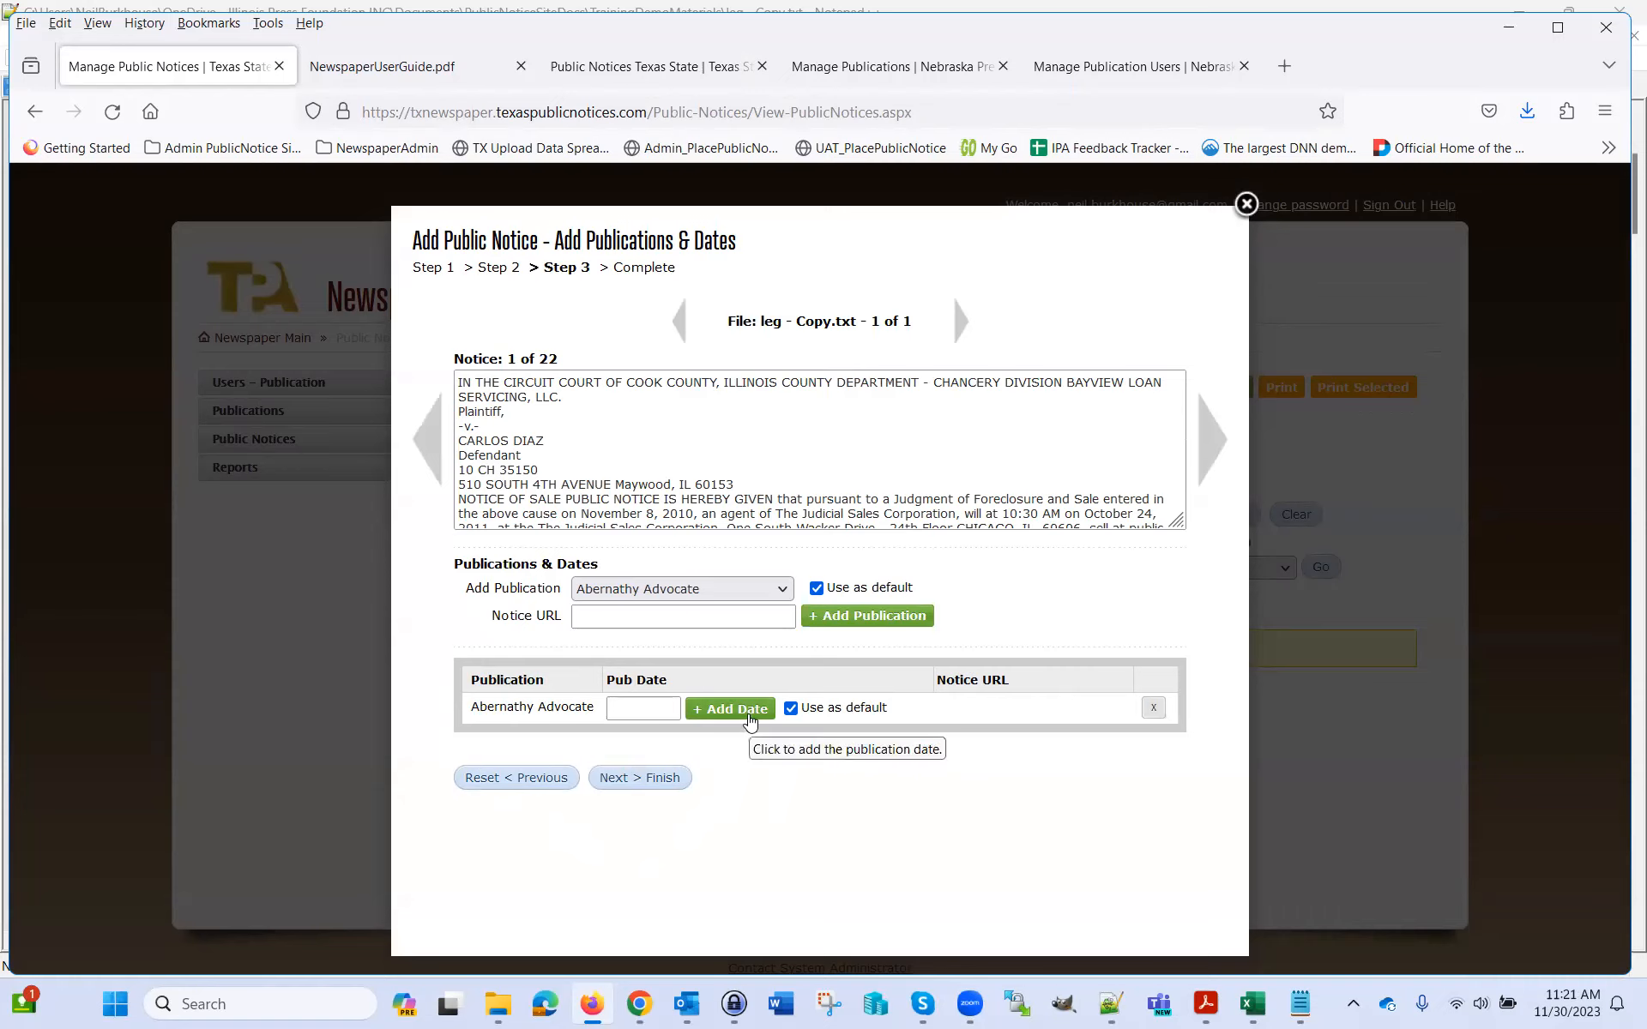
pyautogui.click(652, 778)
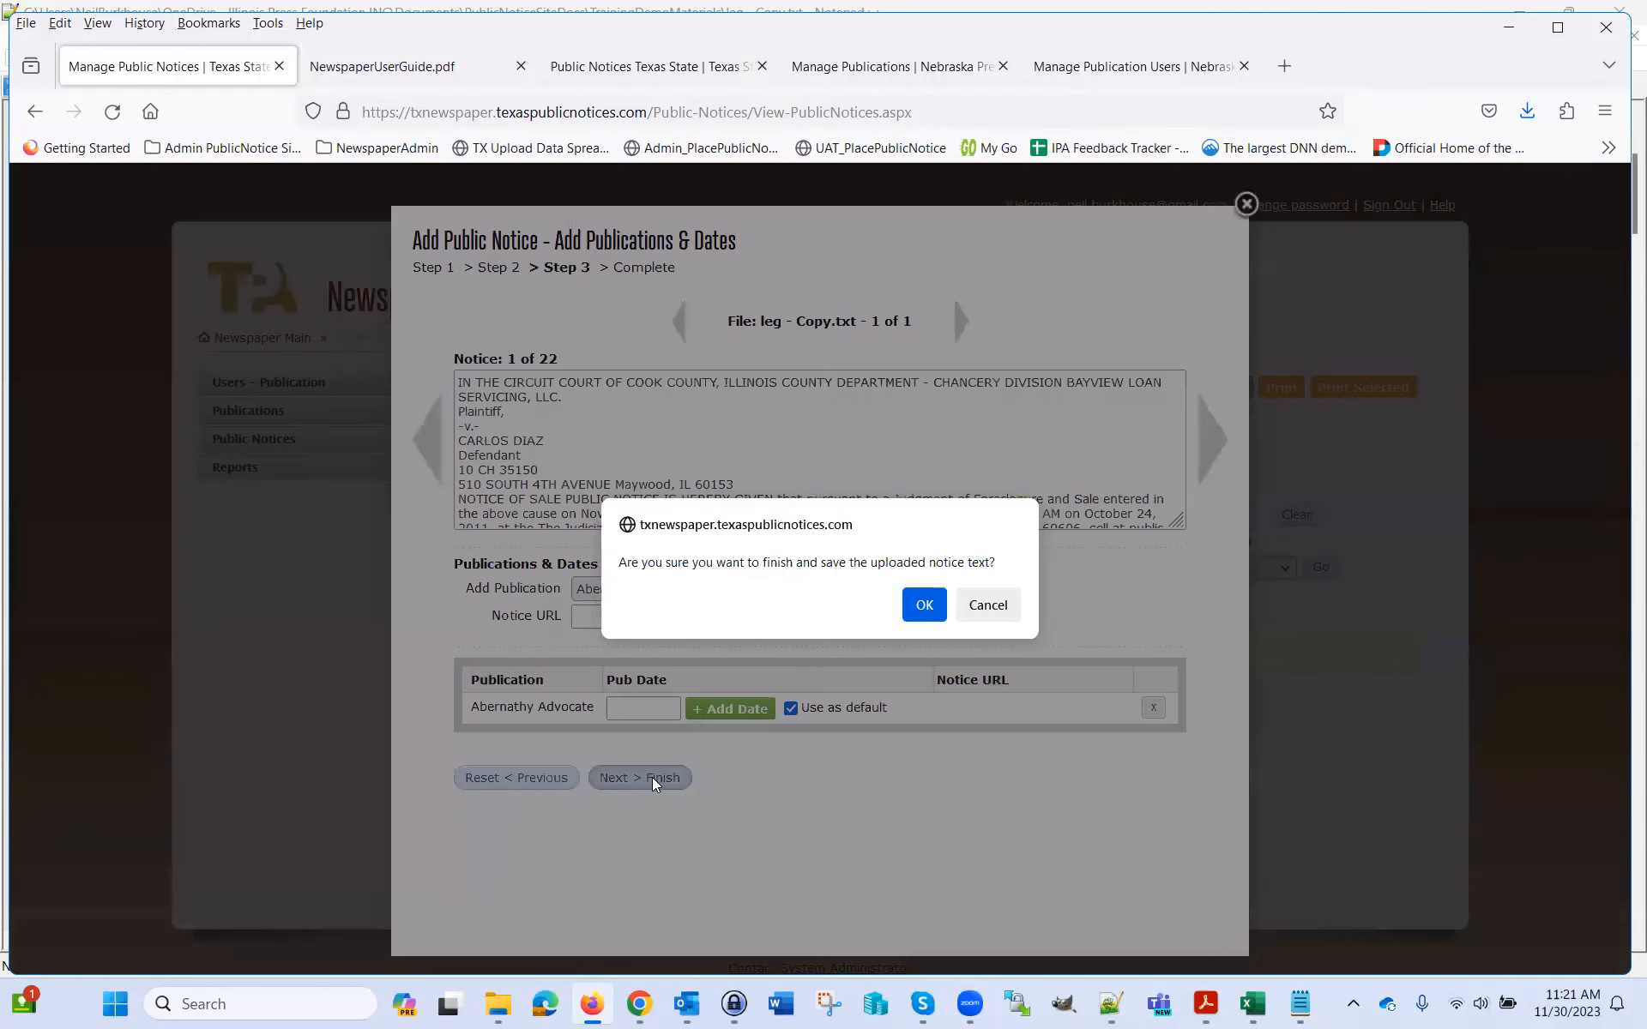
pyautogui.press('Return')
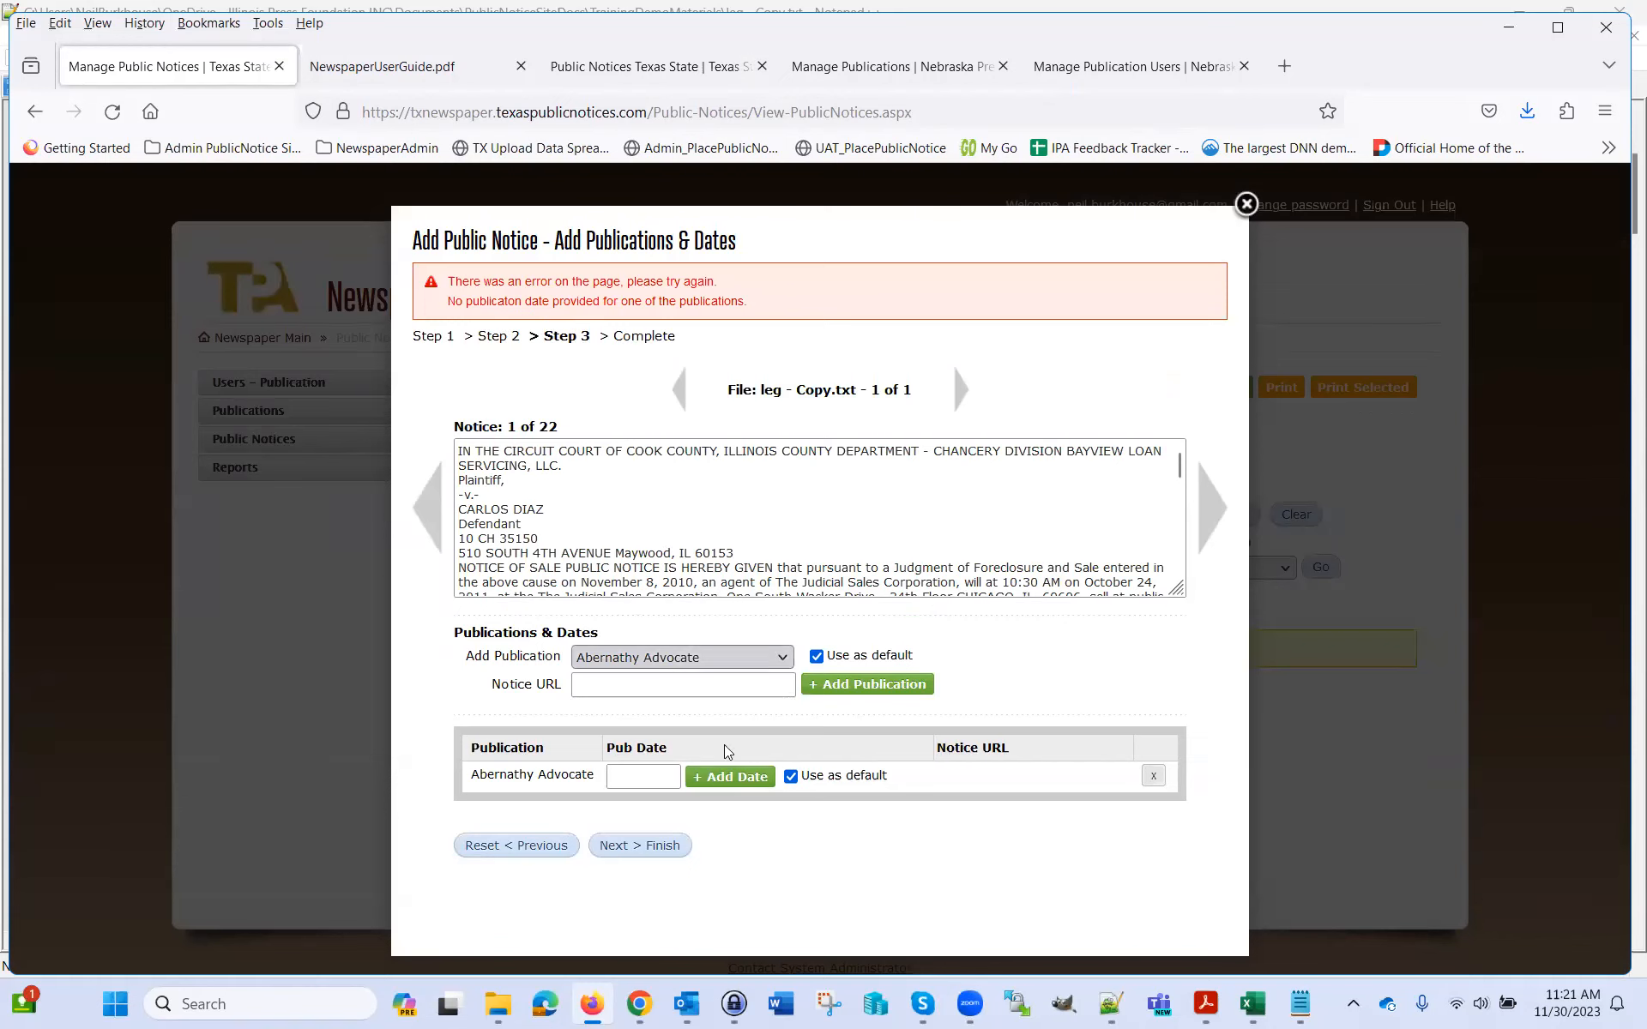
# Add pub dates 12/7/2023 and 12/14/2023 to Abernathy Advocate from the calendar
pyautogui.click(656, 777)
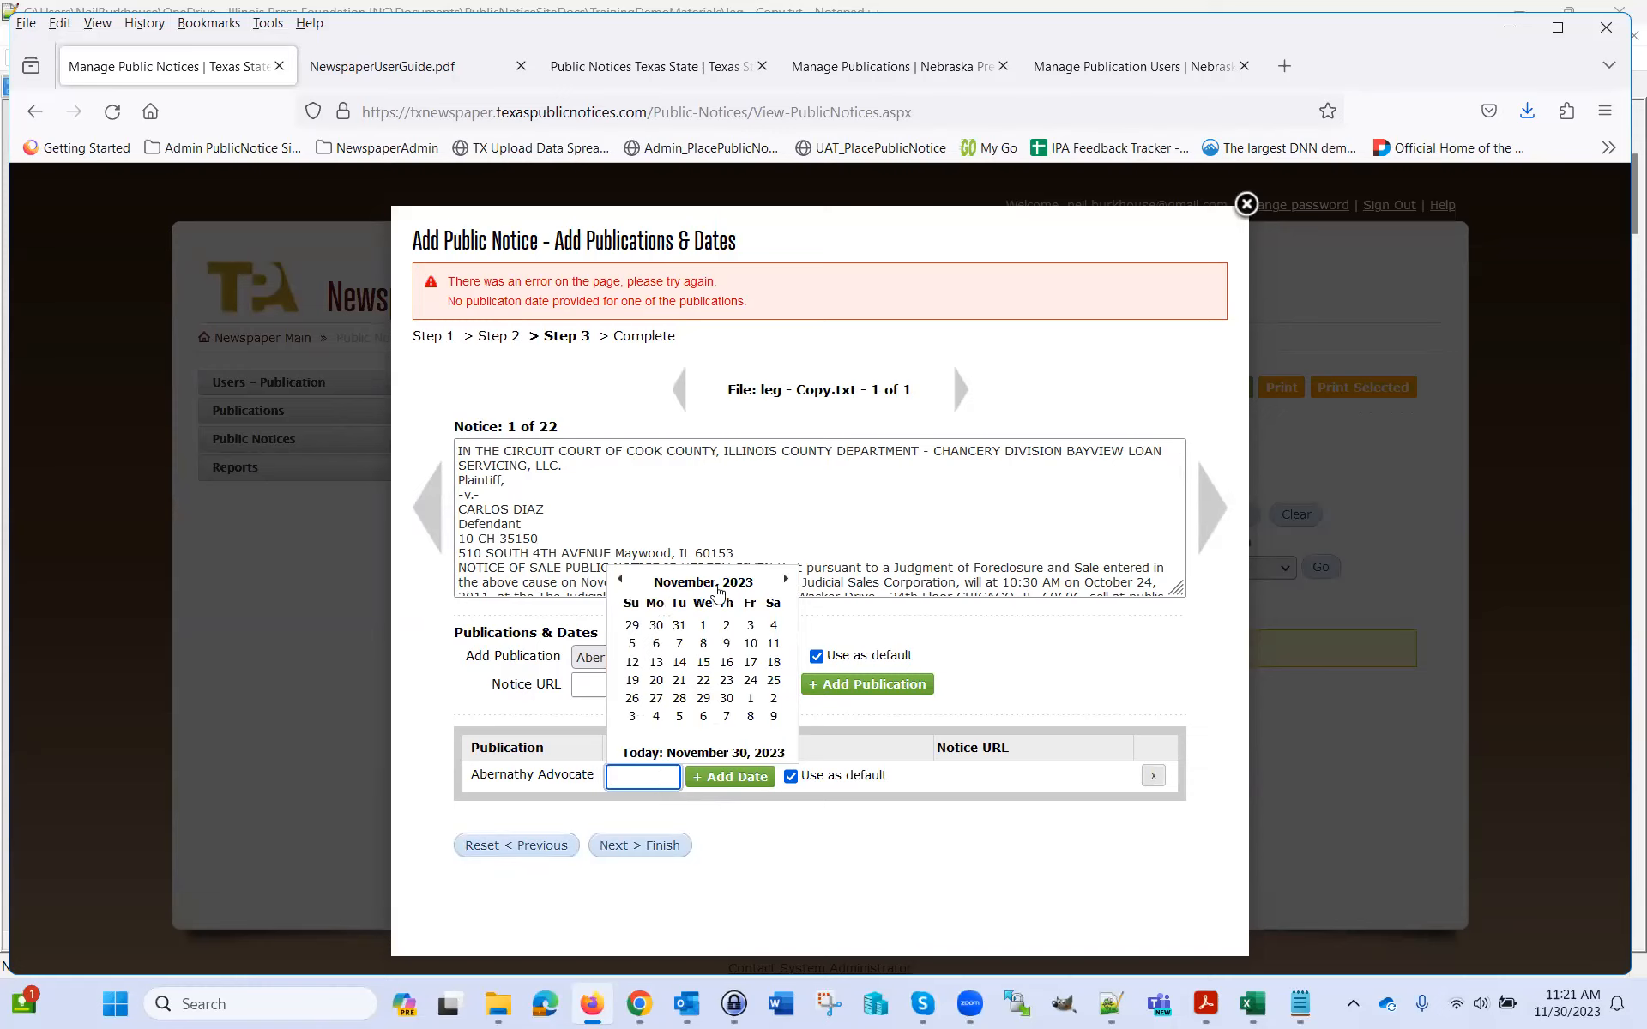
pyautogui.click(728, 718)
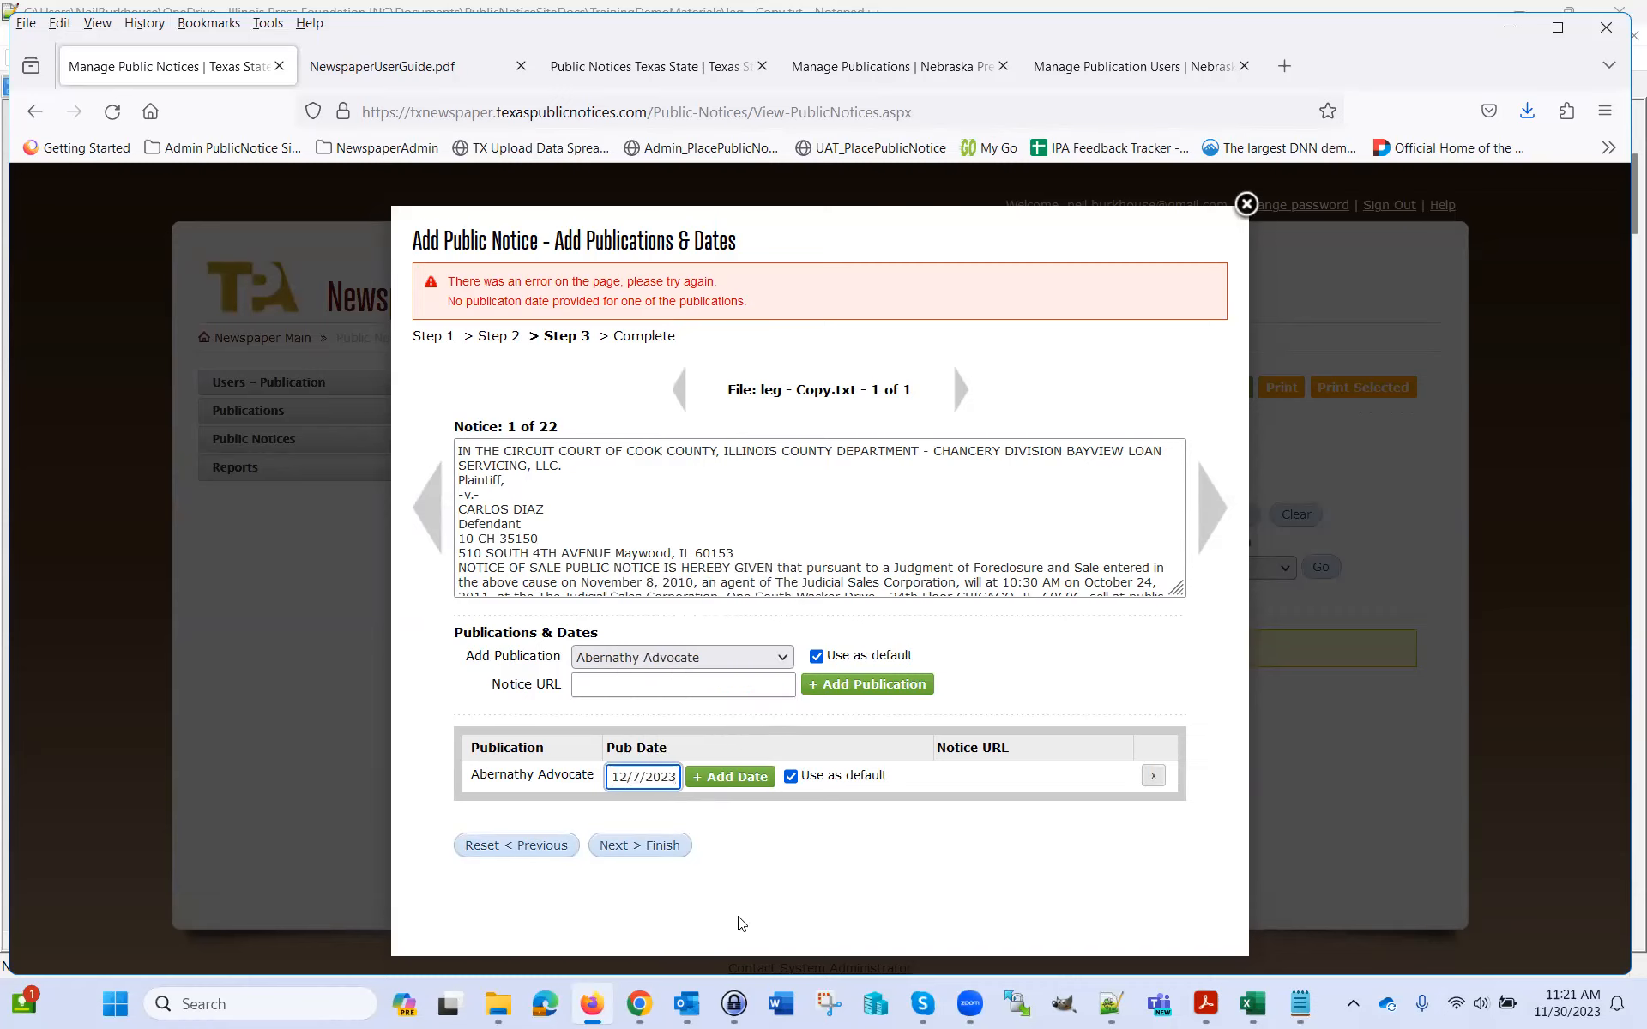
pyautogui.click(736, 778)
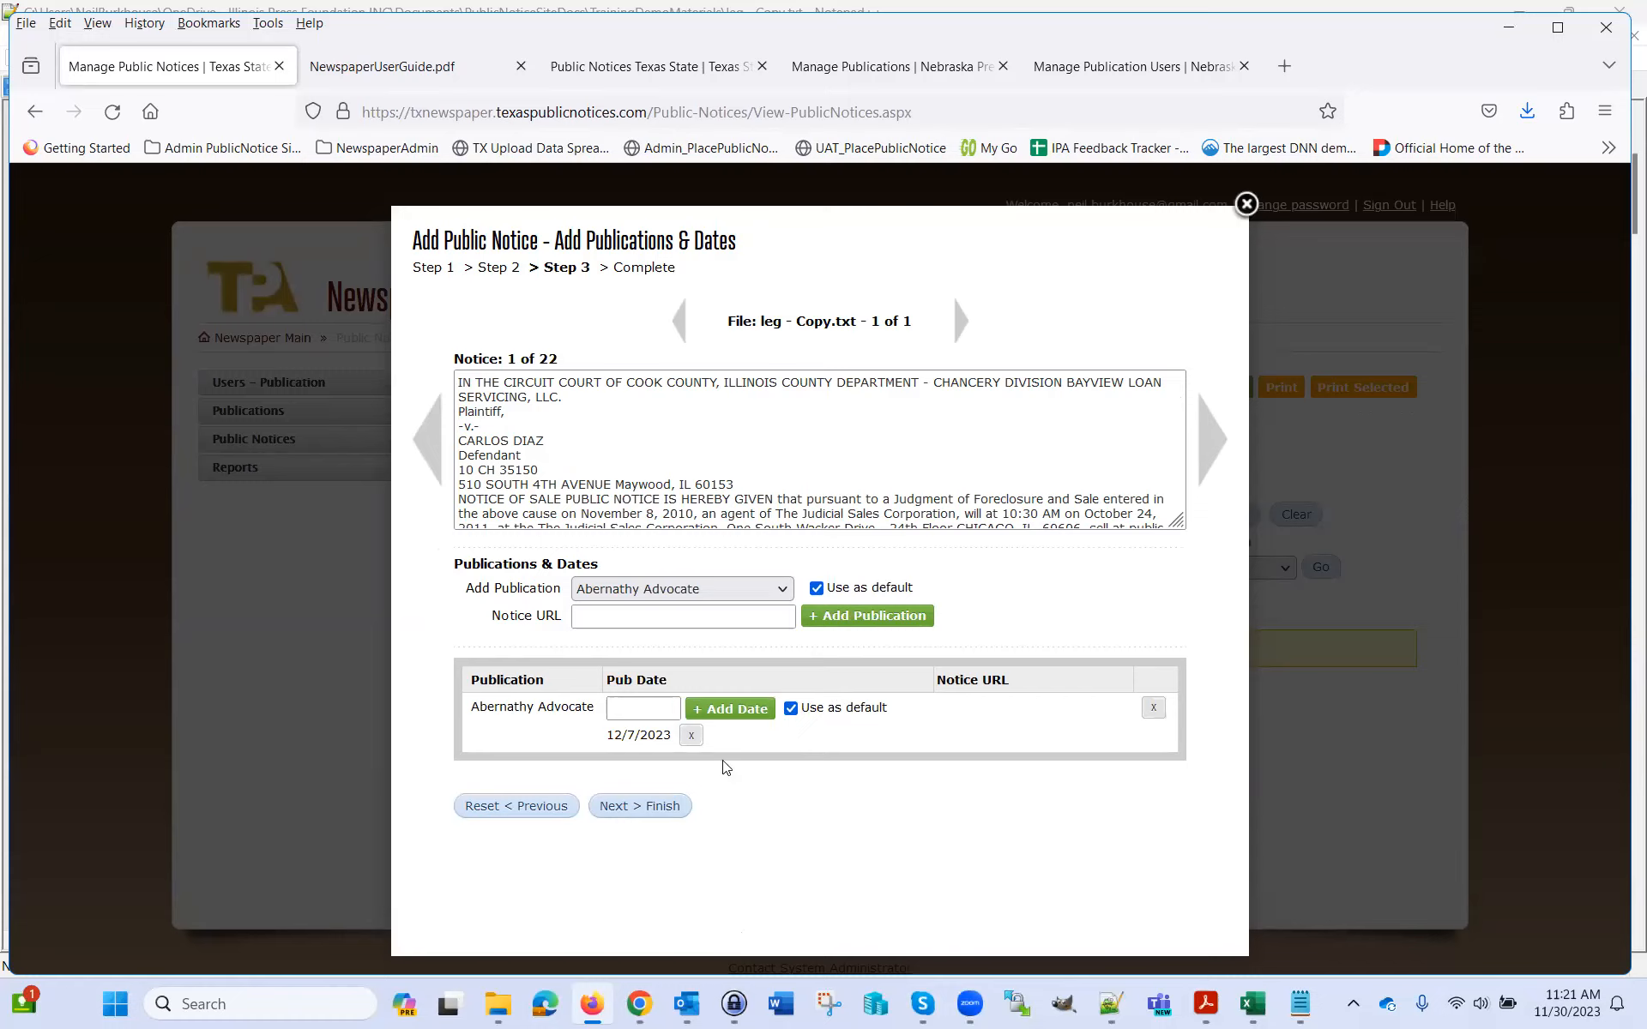
pyautogui.click(651, 709)
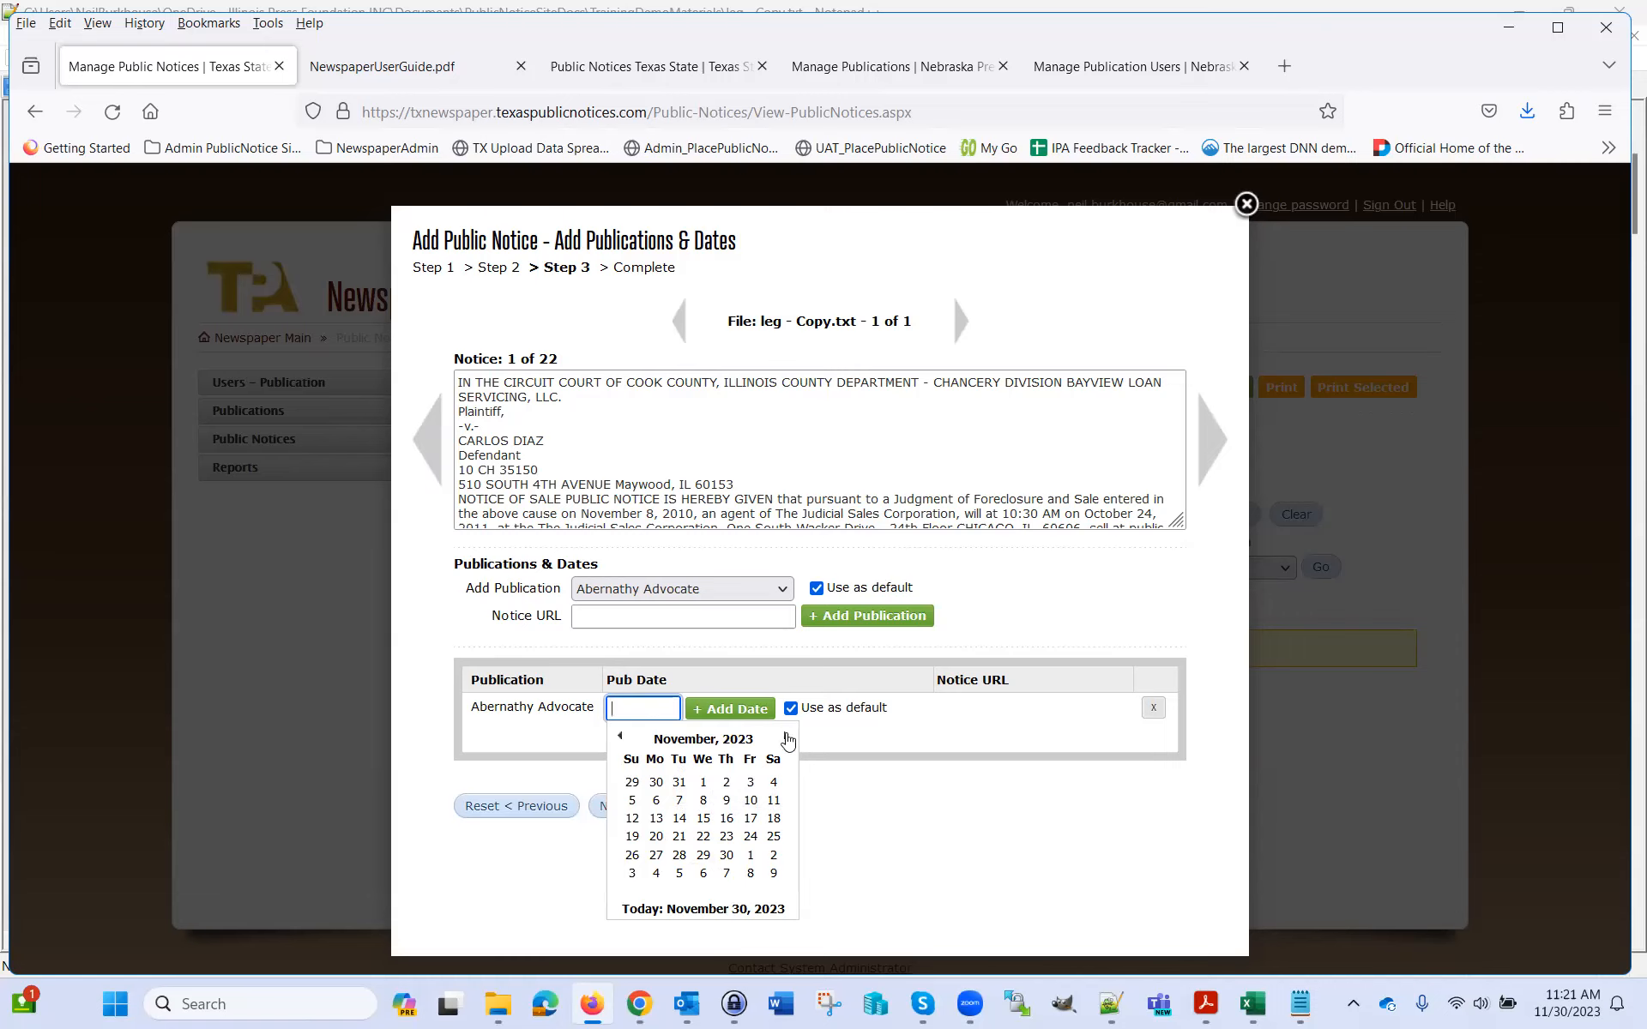
pyautogui.click(785, 736)
pyautogui.click(725, 800)
pyautogui.click(726, 711)
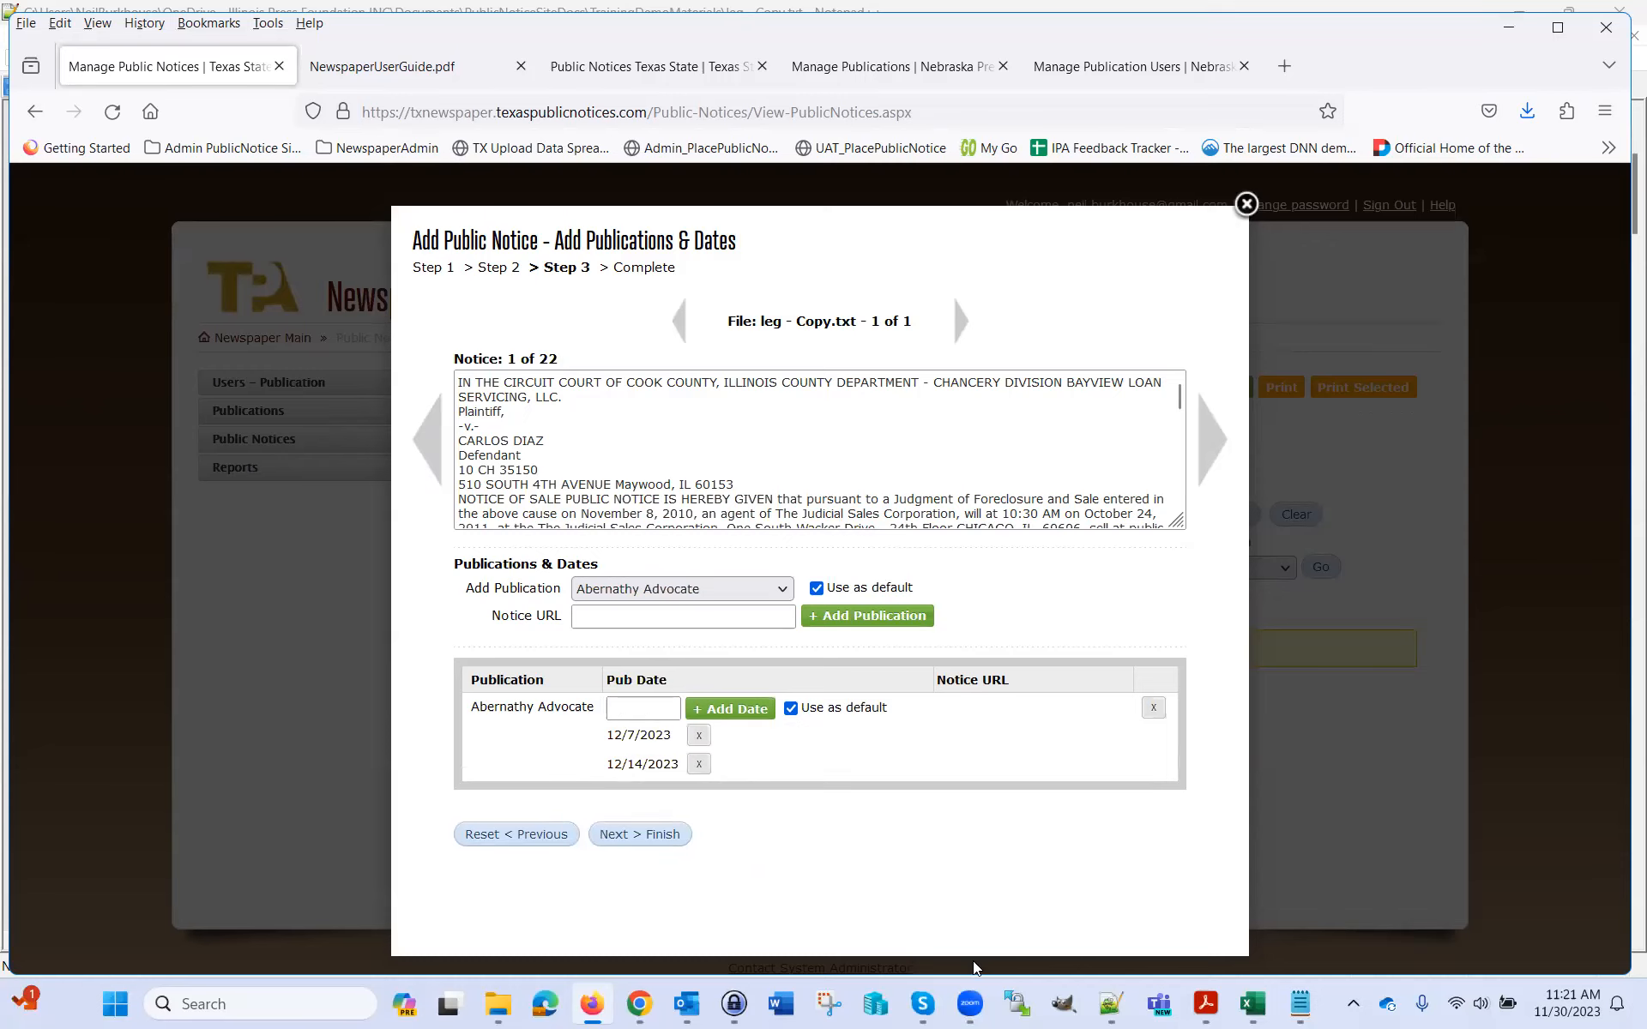
pyautogui.moveTo(968, 986)
pyautogui.moveTo(478, 709); pyautogui.dragTo(604, 708)
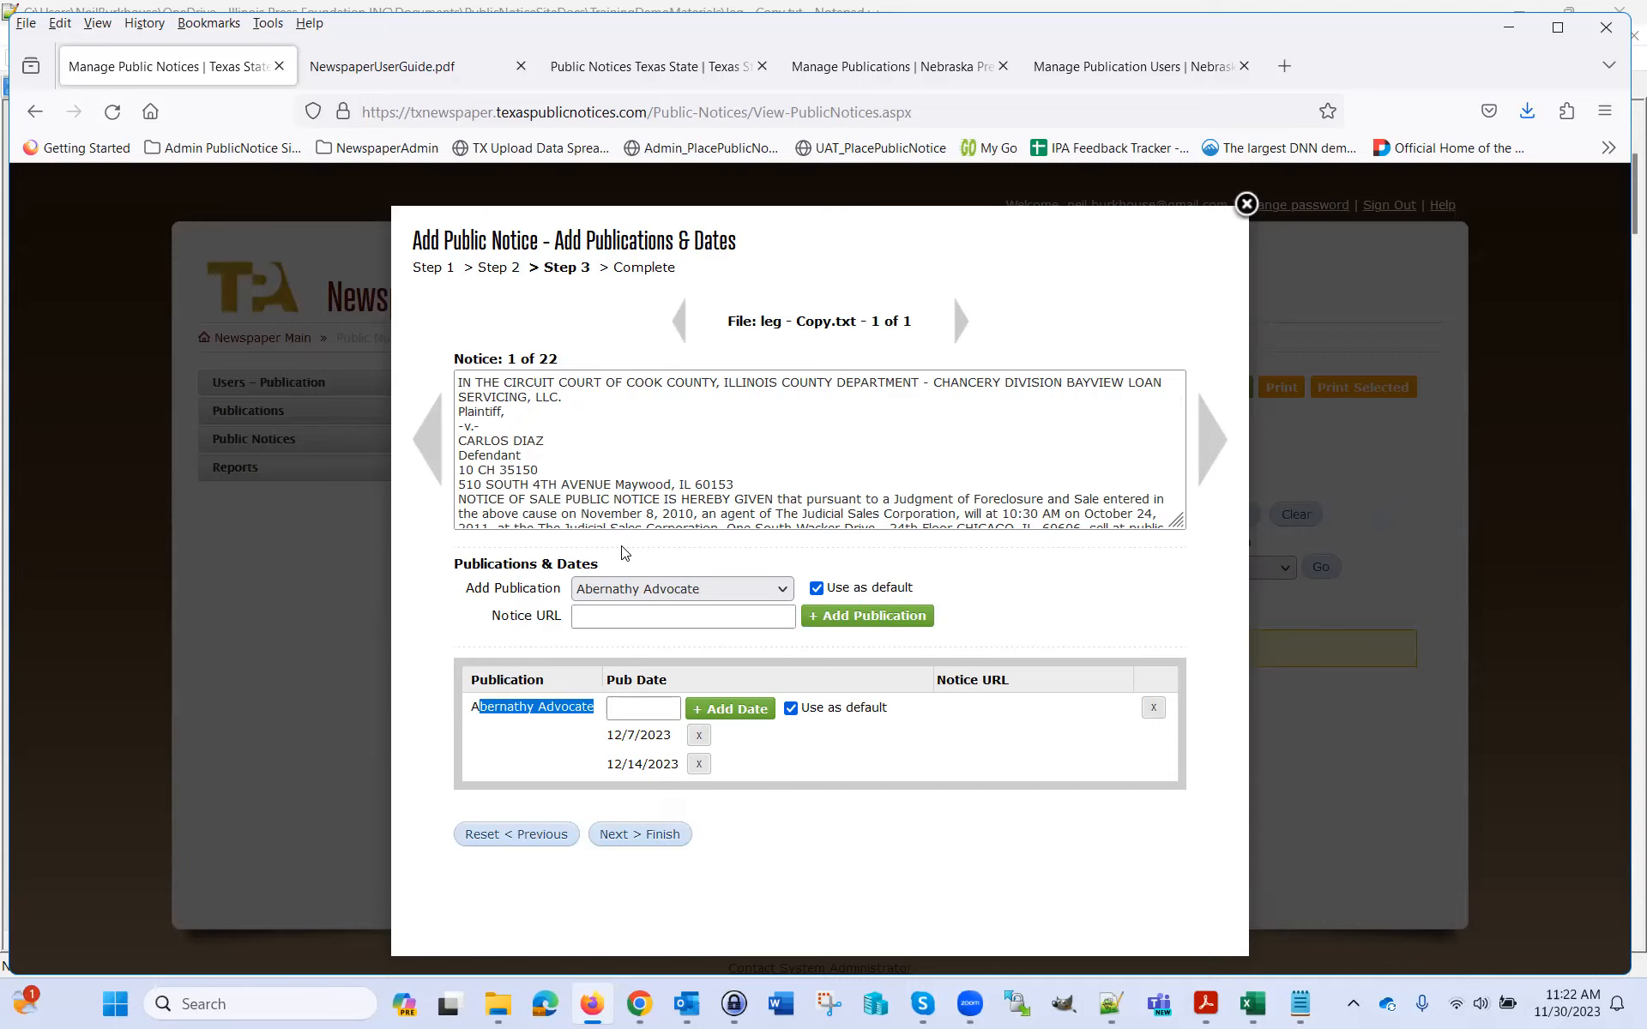
# Finish and confirm the upload, note 'successfully created!', then Close & Refresh
pyautogui.click(642, 843)
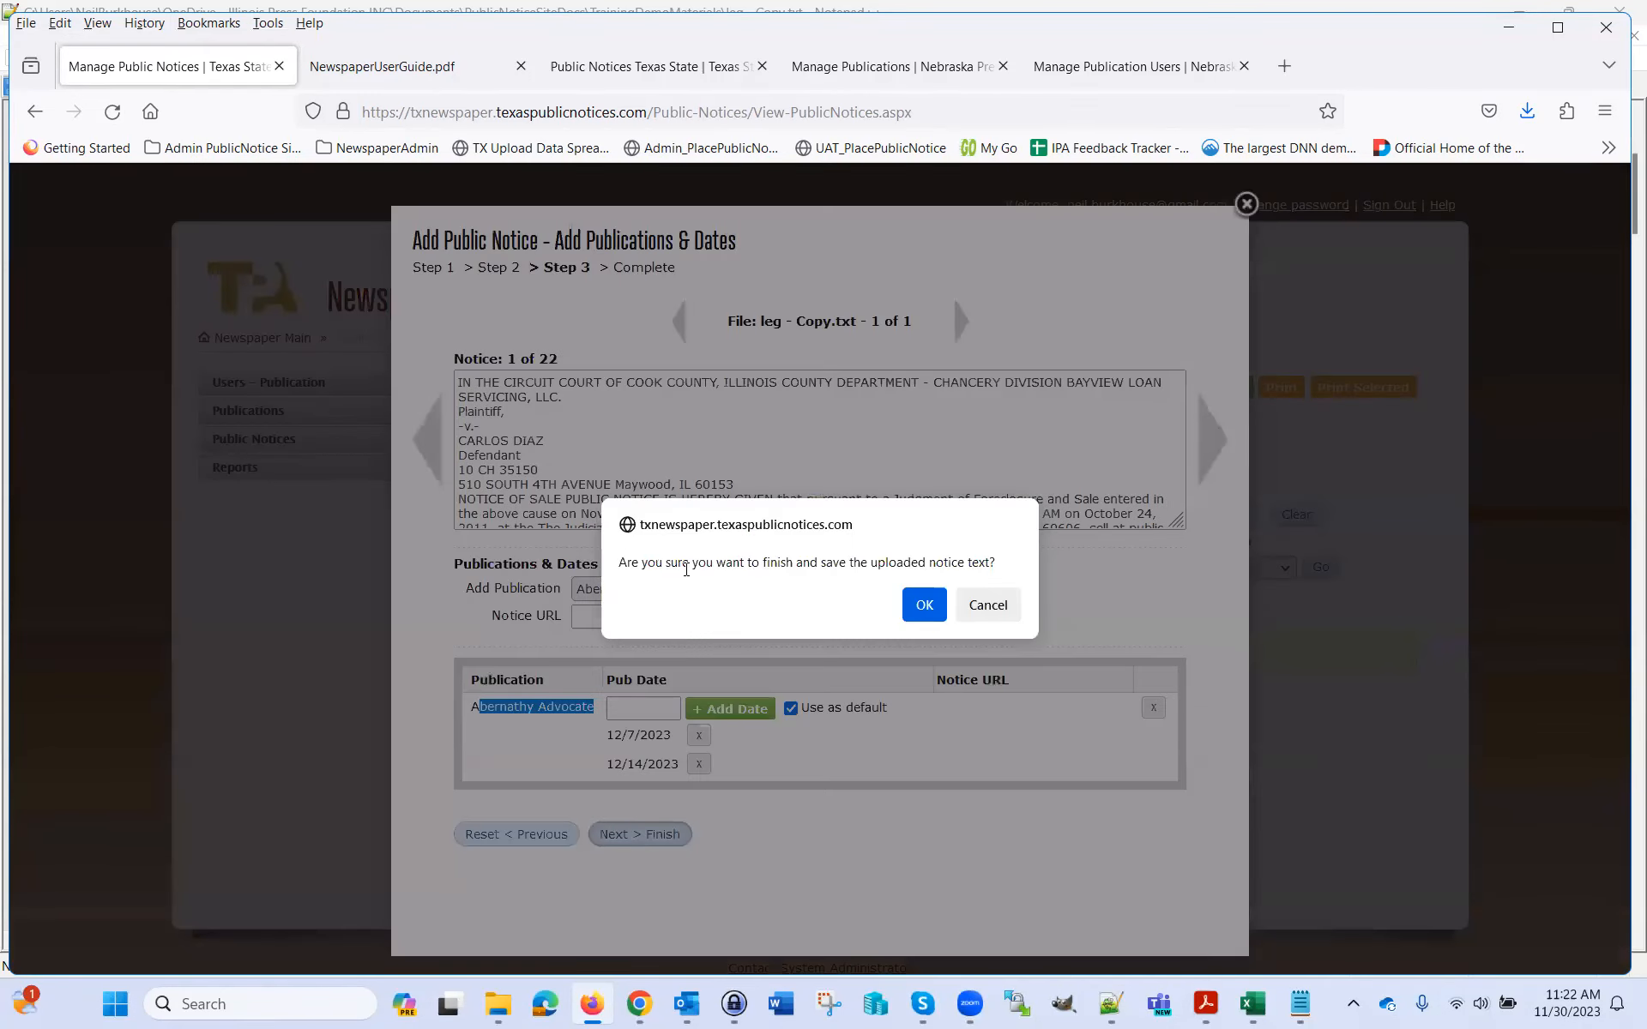
pyautogui.click(924, 608)
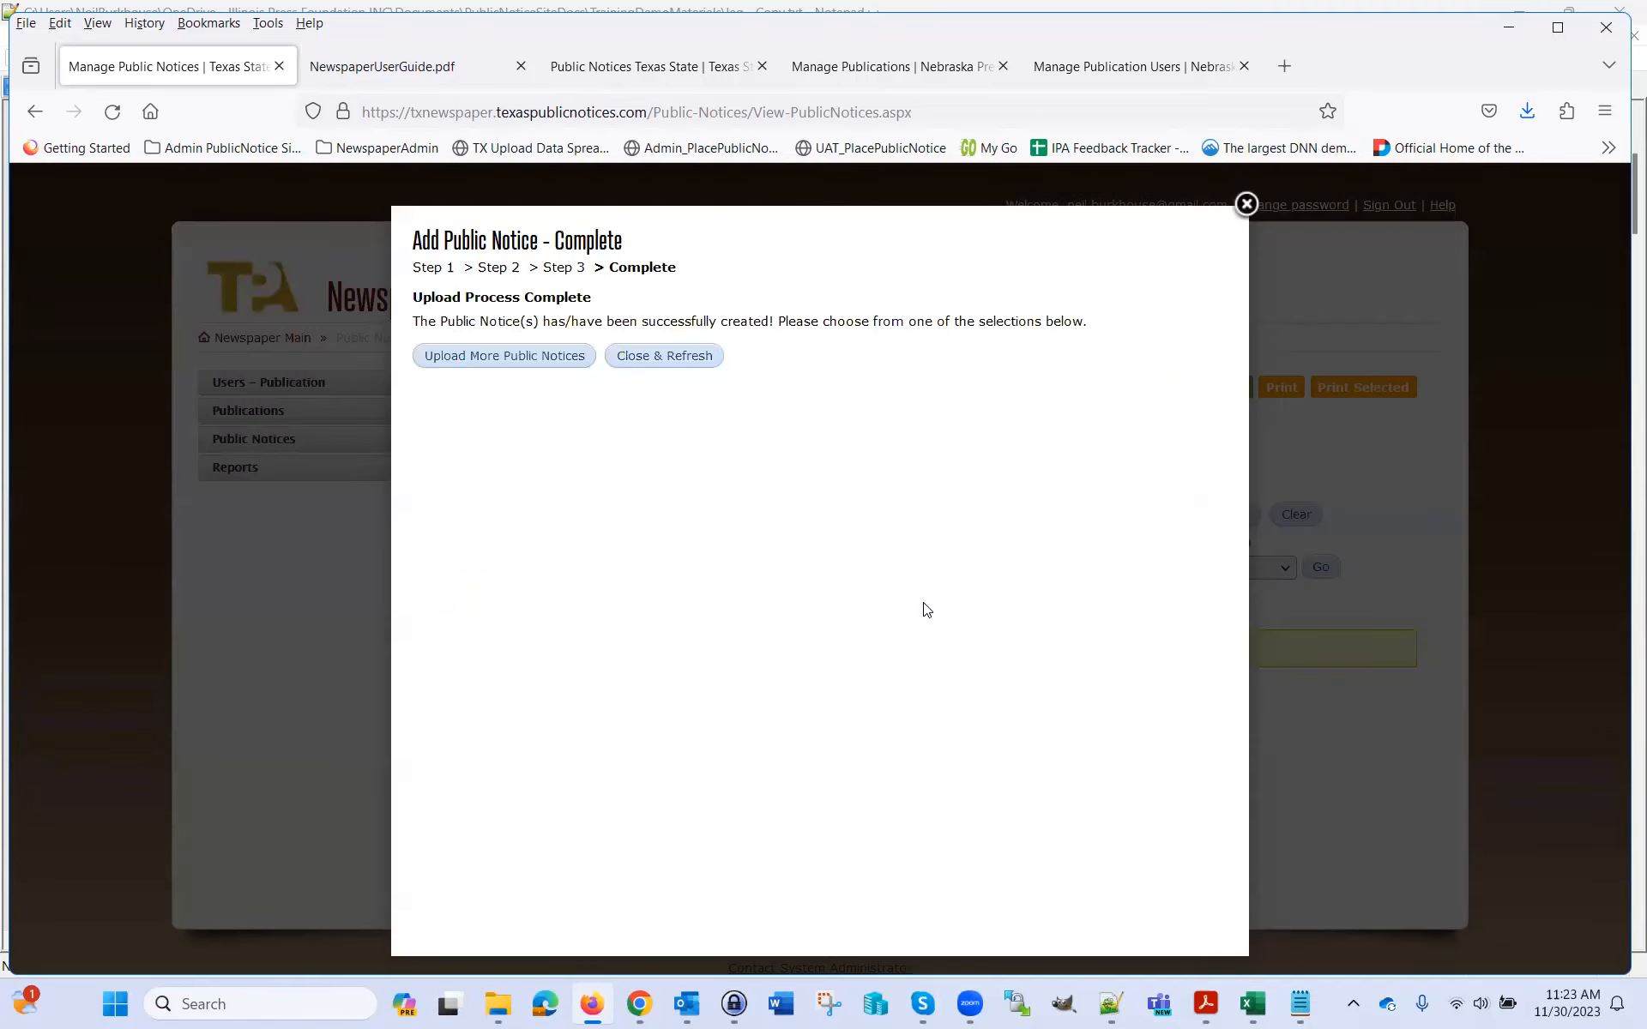
pyautogui.moveTo(646, 319); pyautogui.dragTo(774, 322)
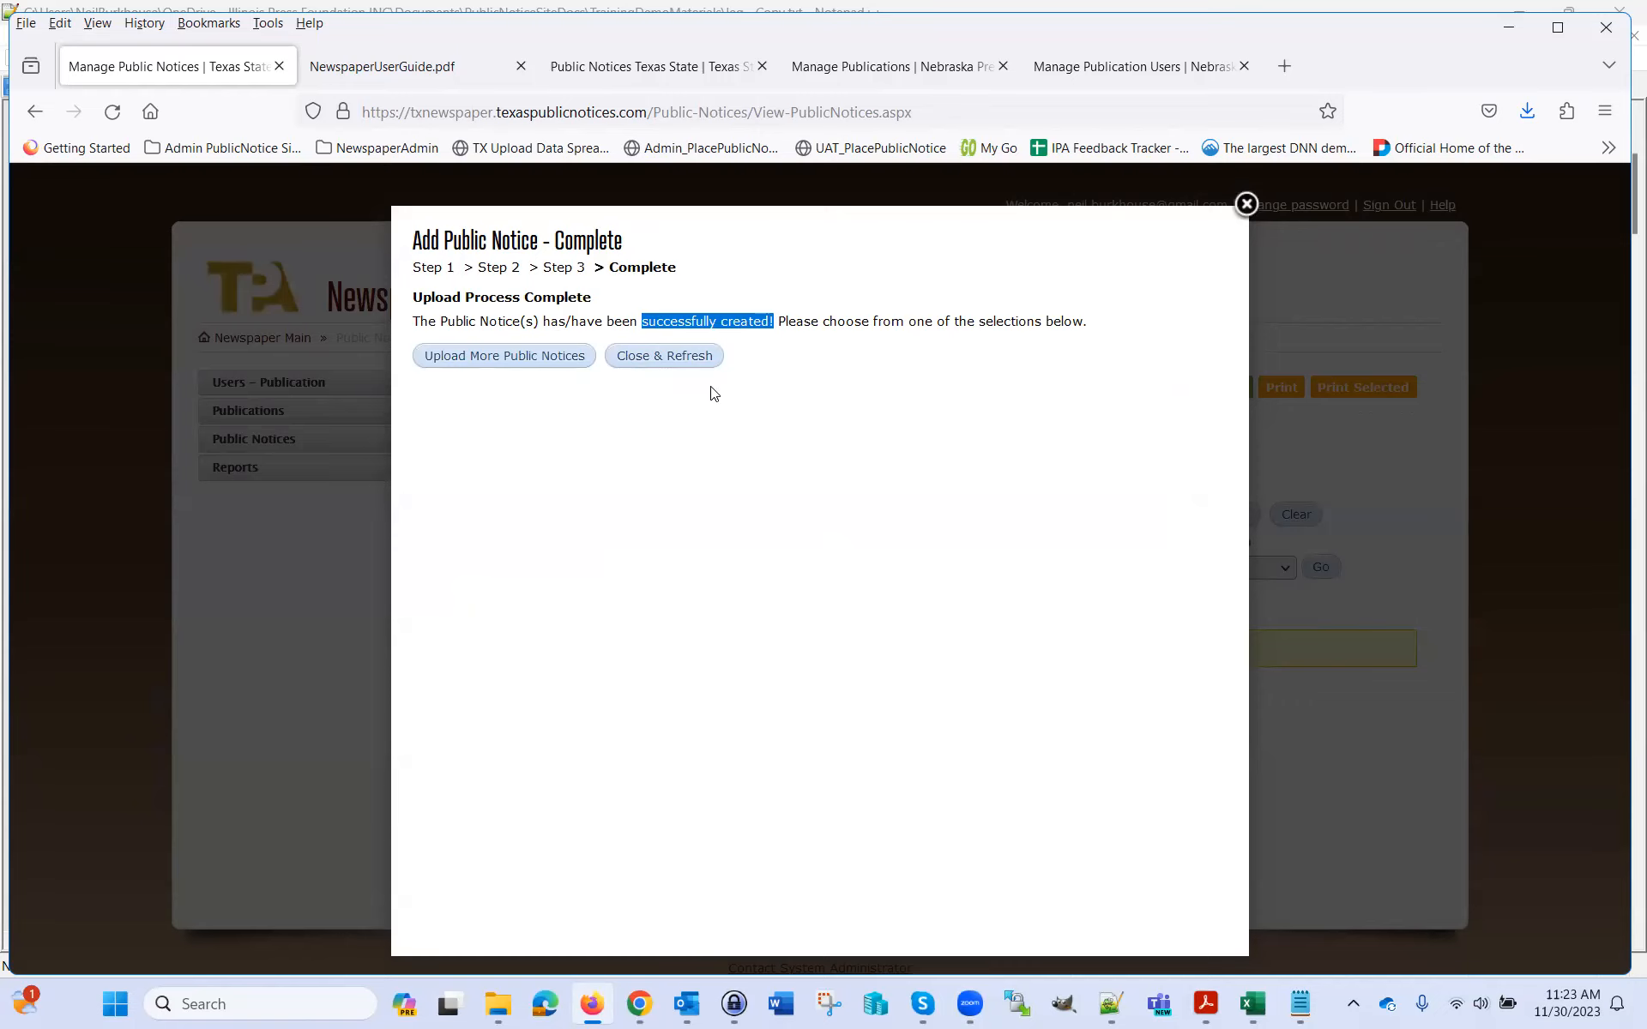
pyautogui.click(678, 357)
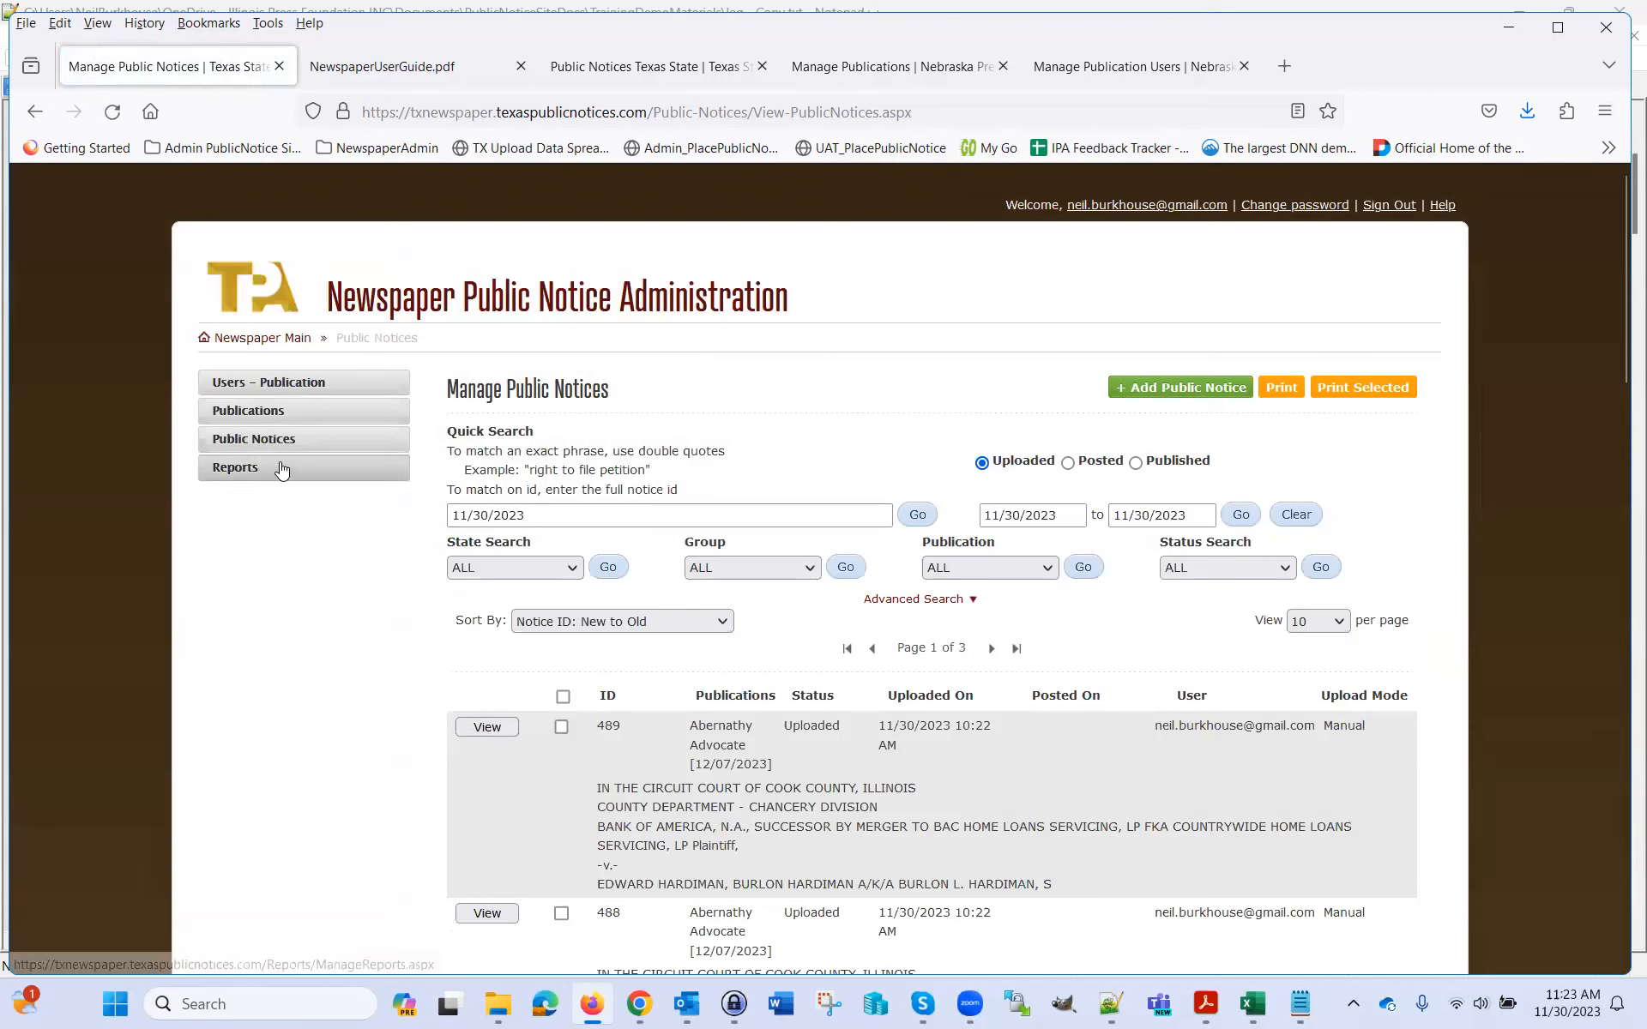
pyautogui.scroll(-1, 1239, 623)
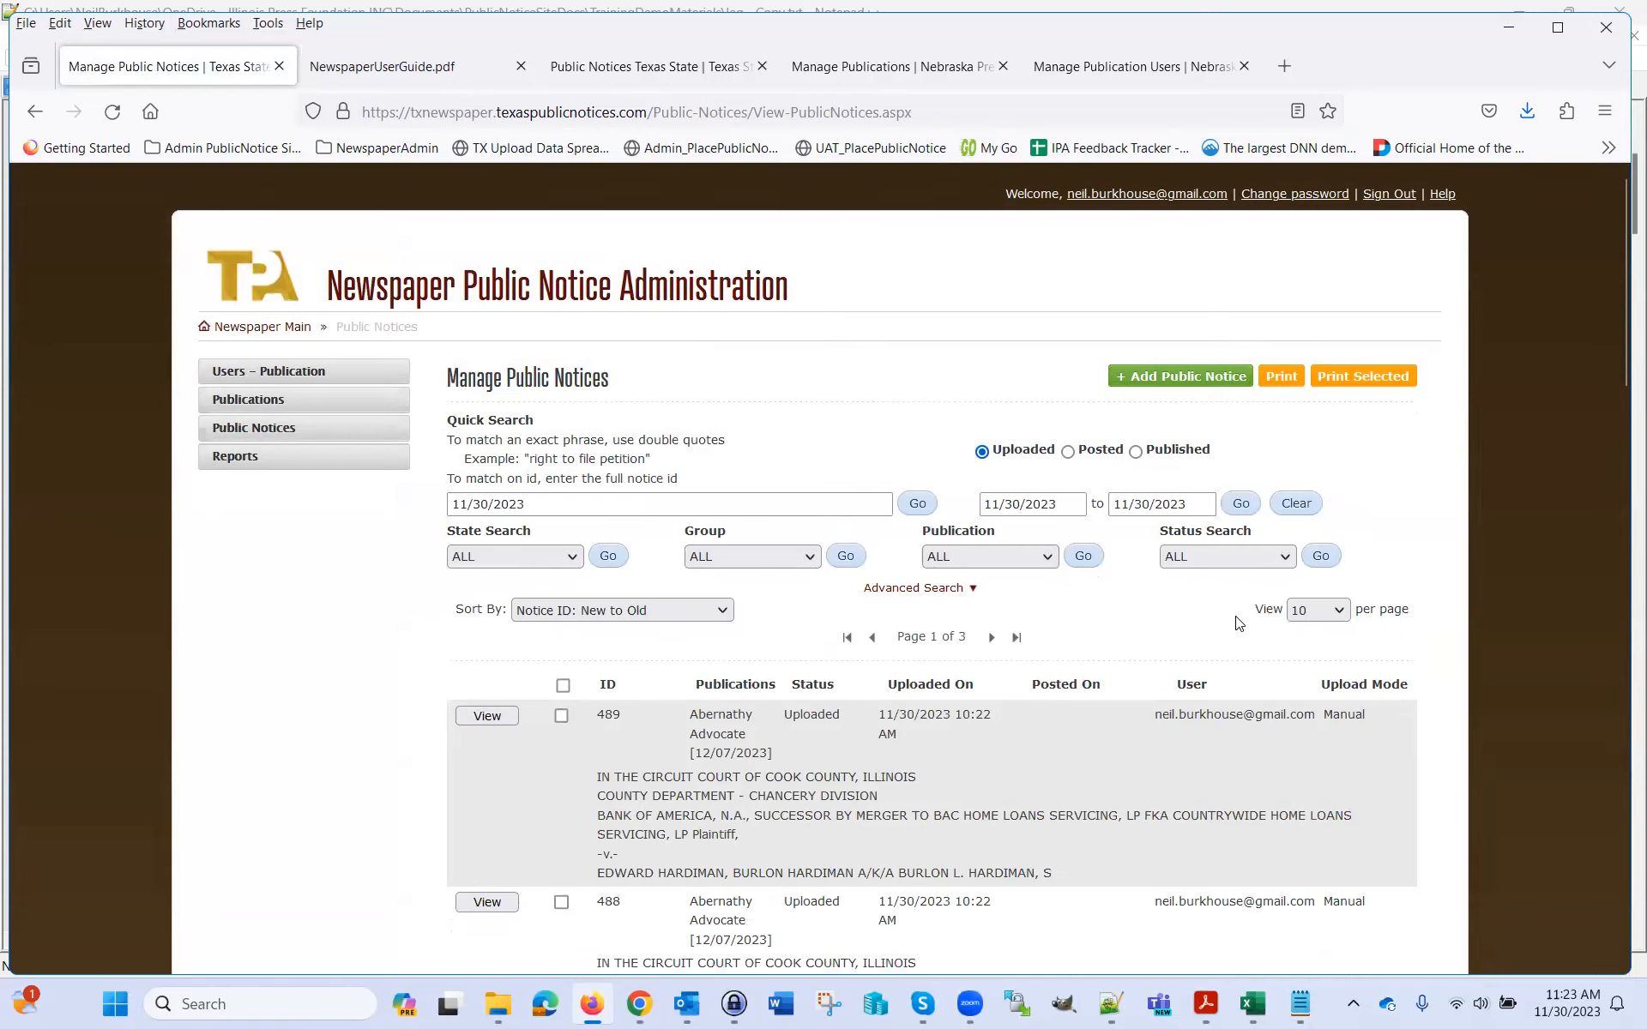
pyautogui.scroll(-5, 1239, 624)
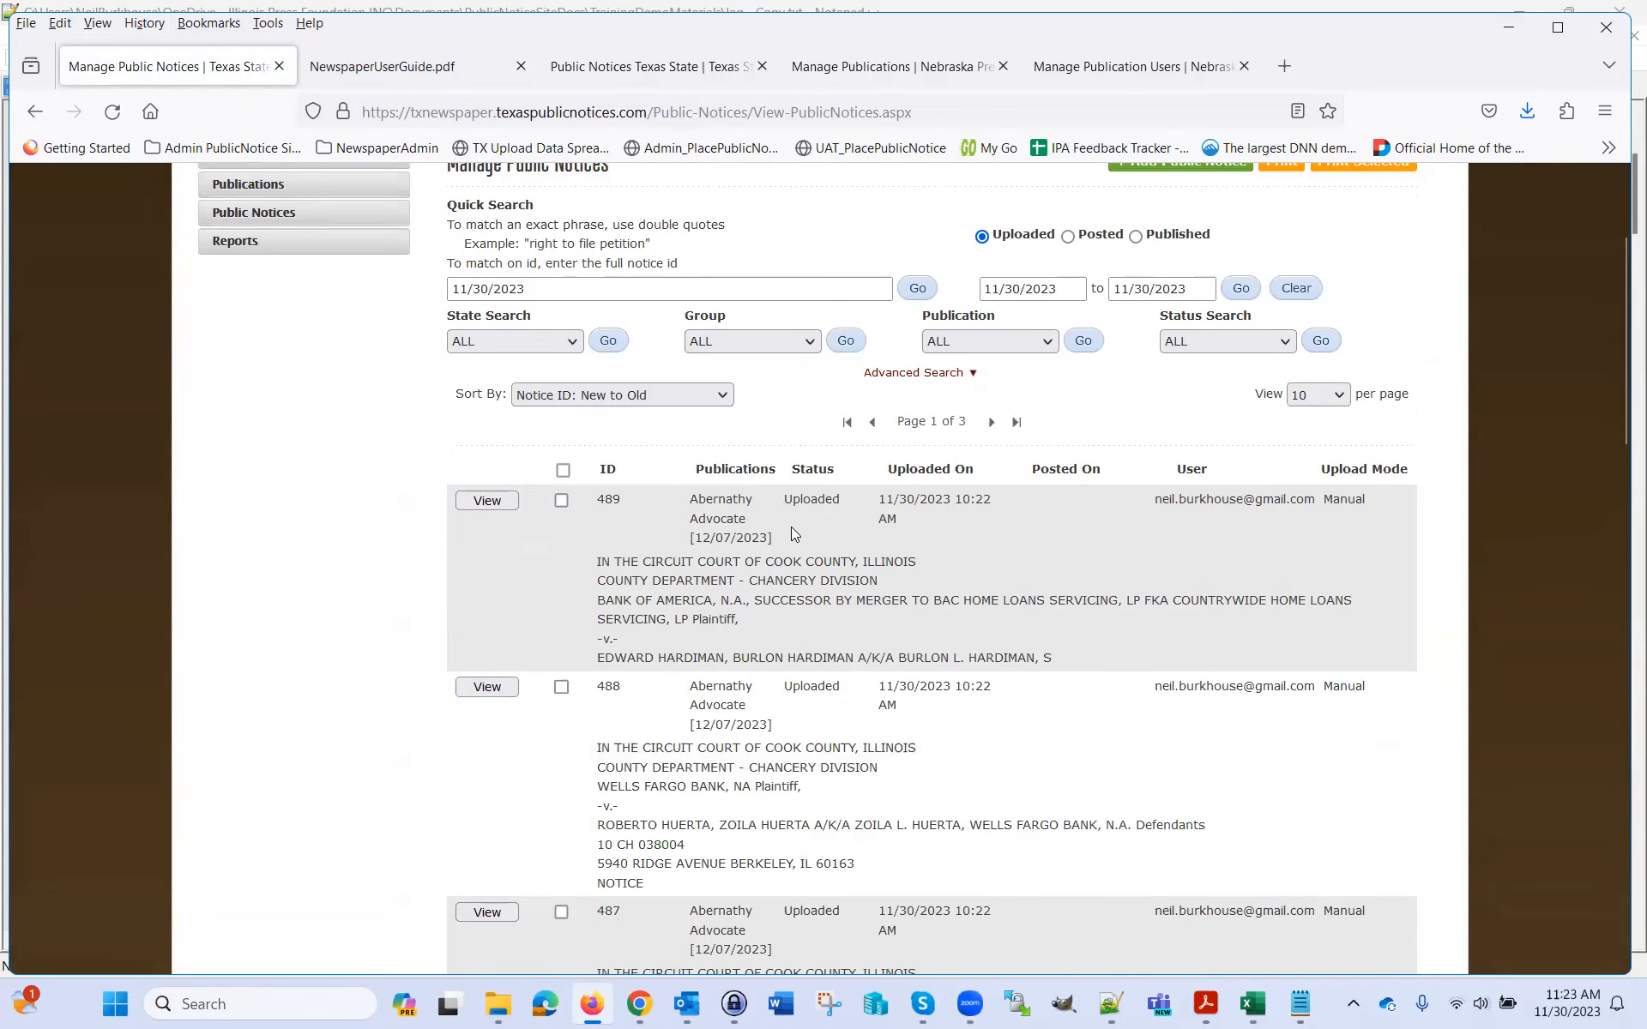
pyautogui.scroll(-20, 816, 520)
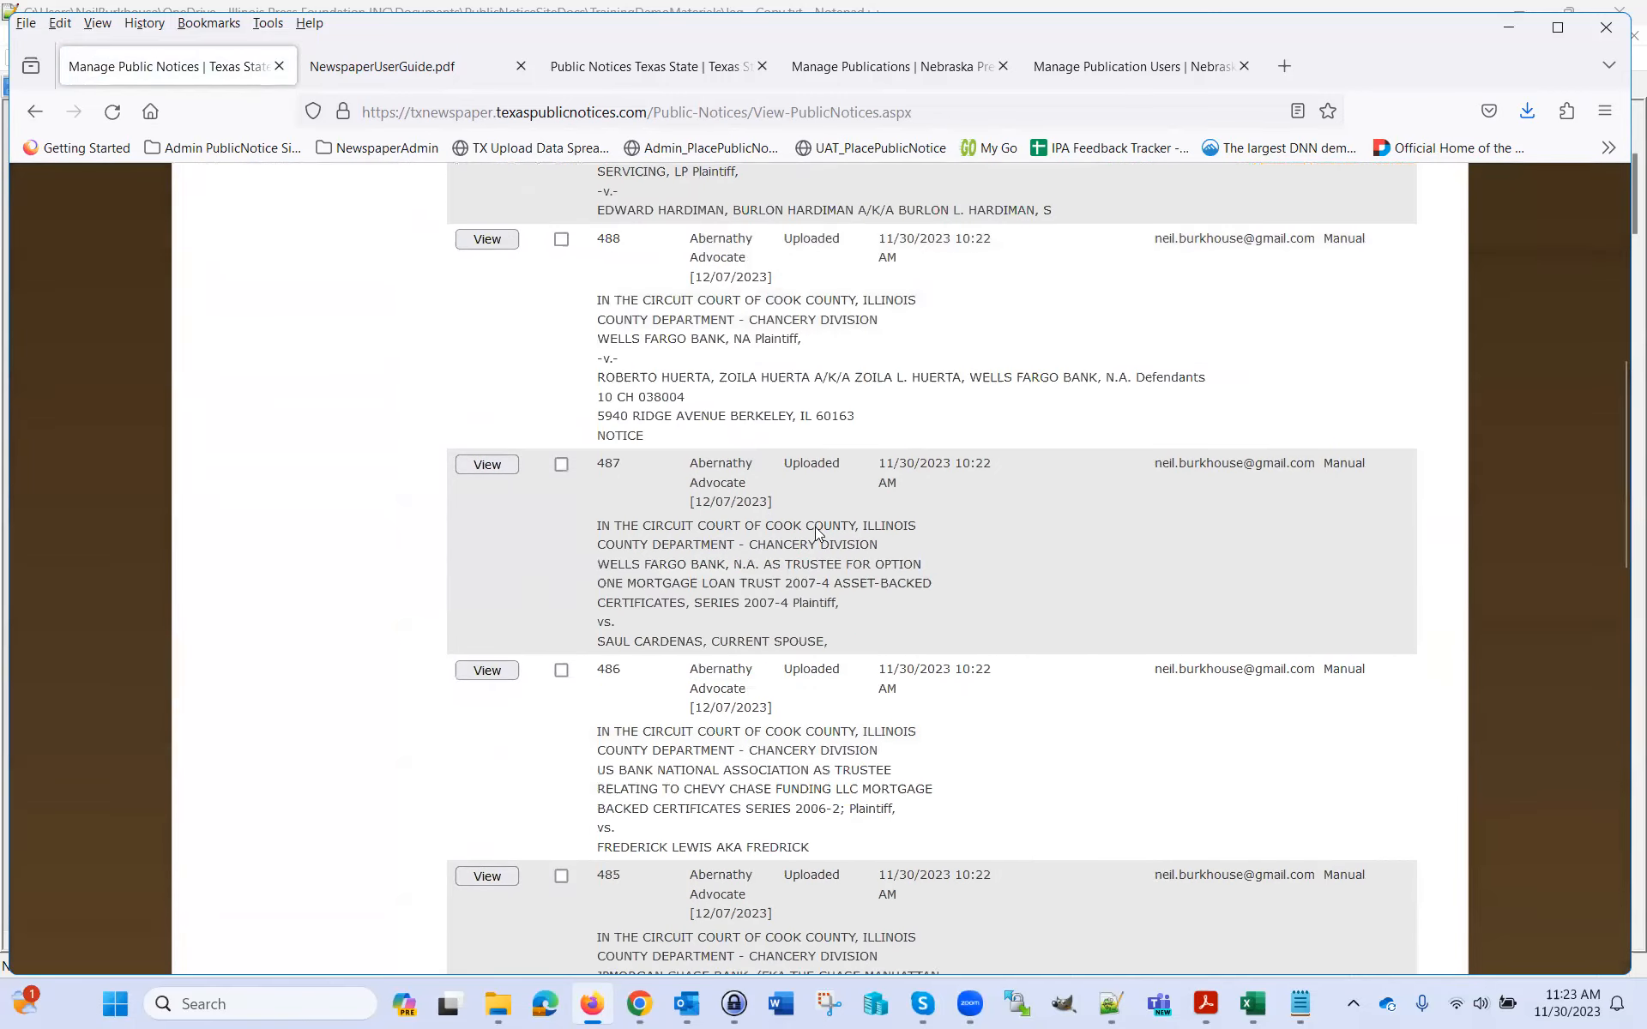
pyautogui.scroll(-2, 818, 518)
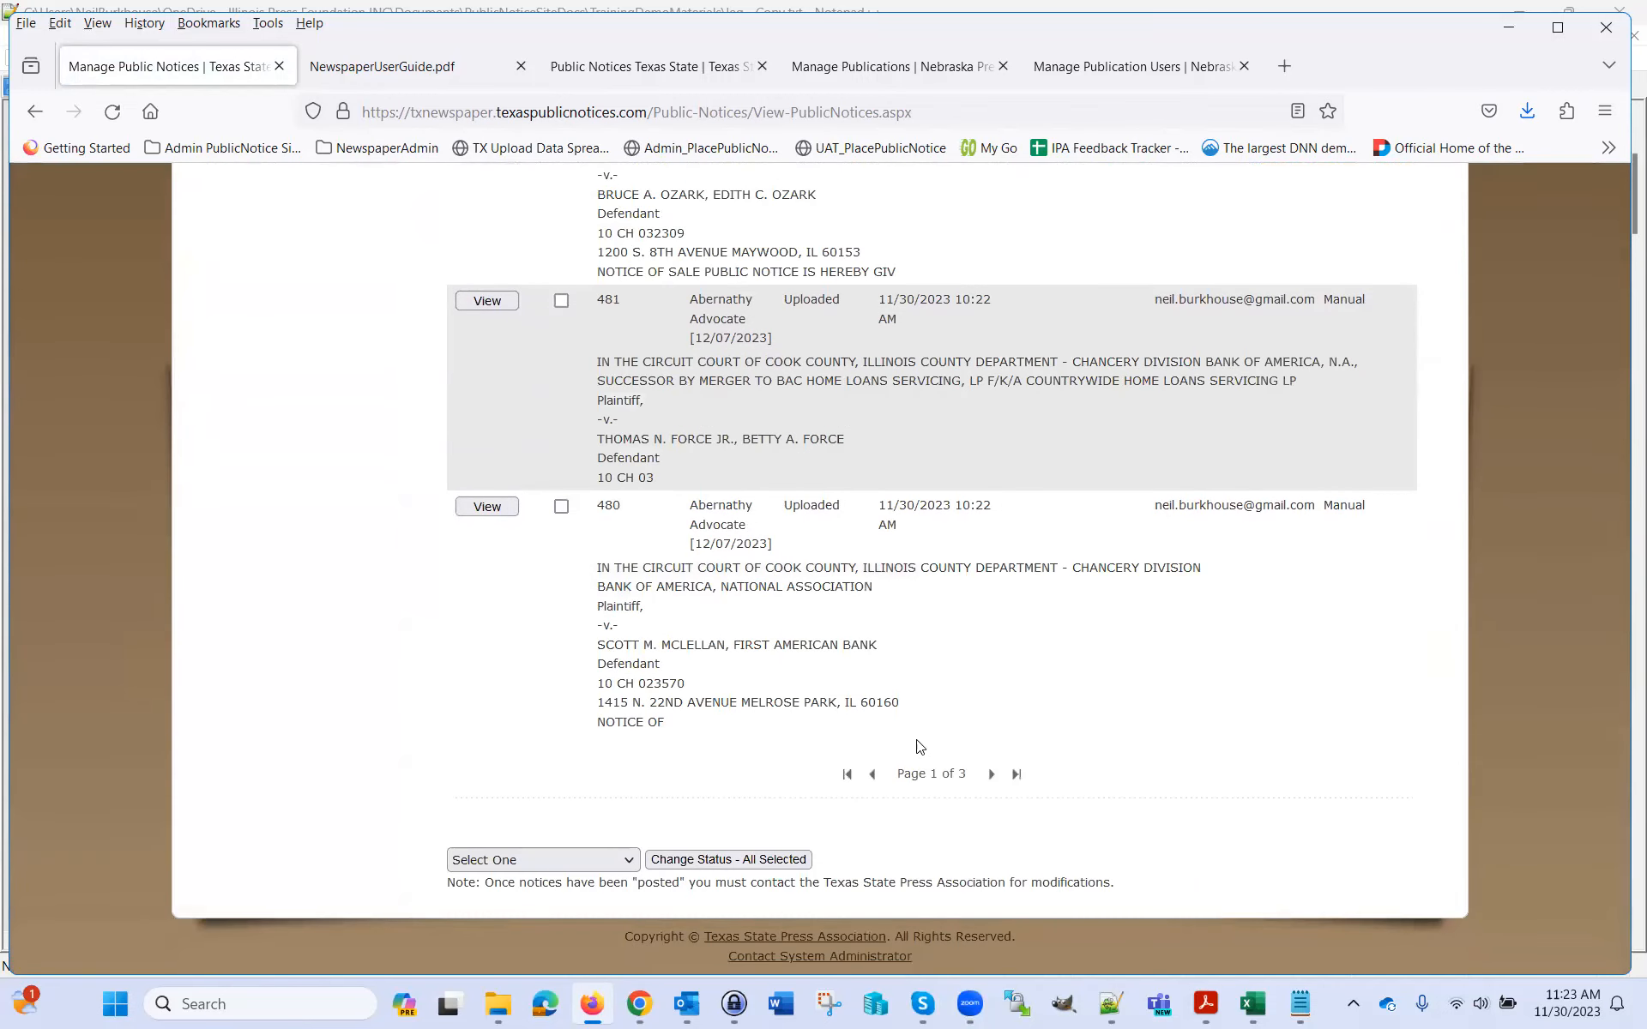
pyautogui.click(991, 776)
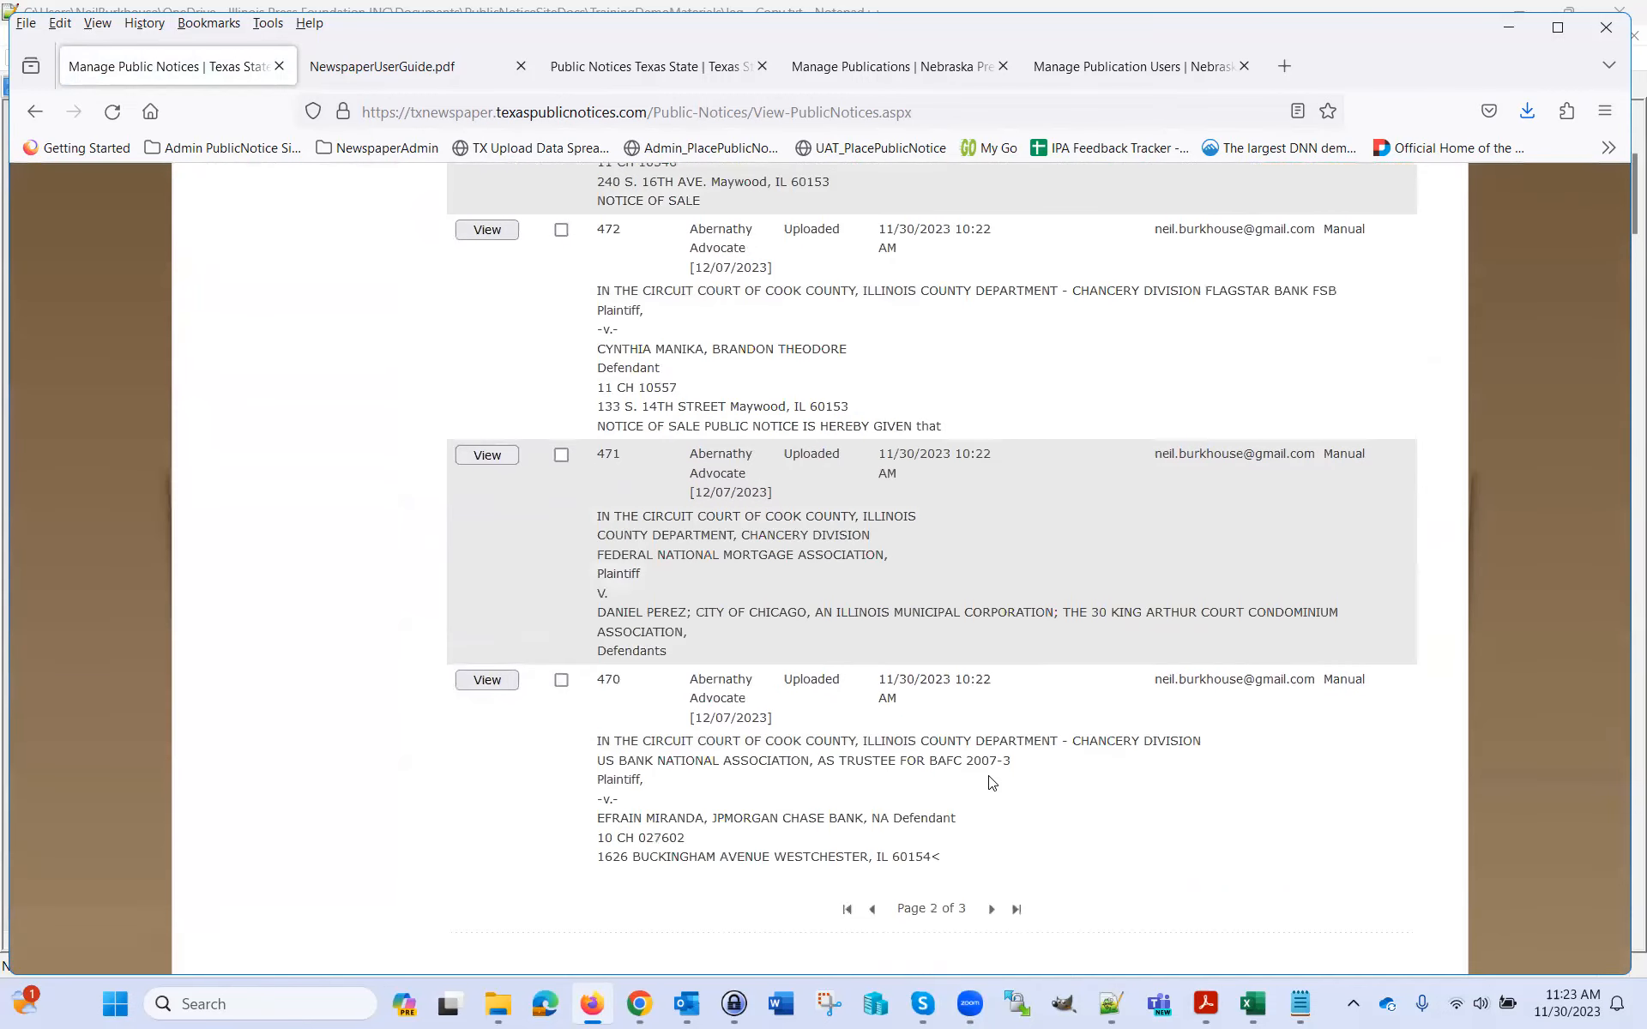
pyautogui.click(992, 910)
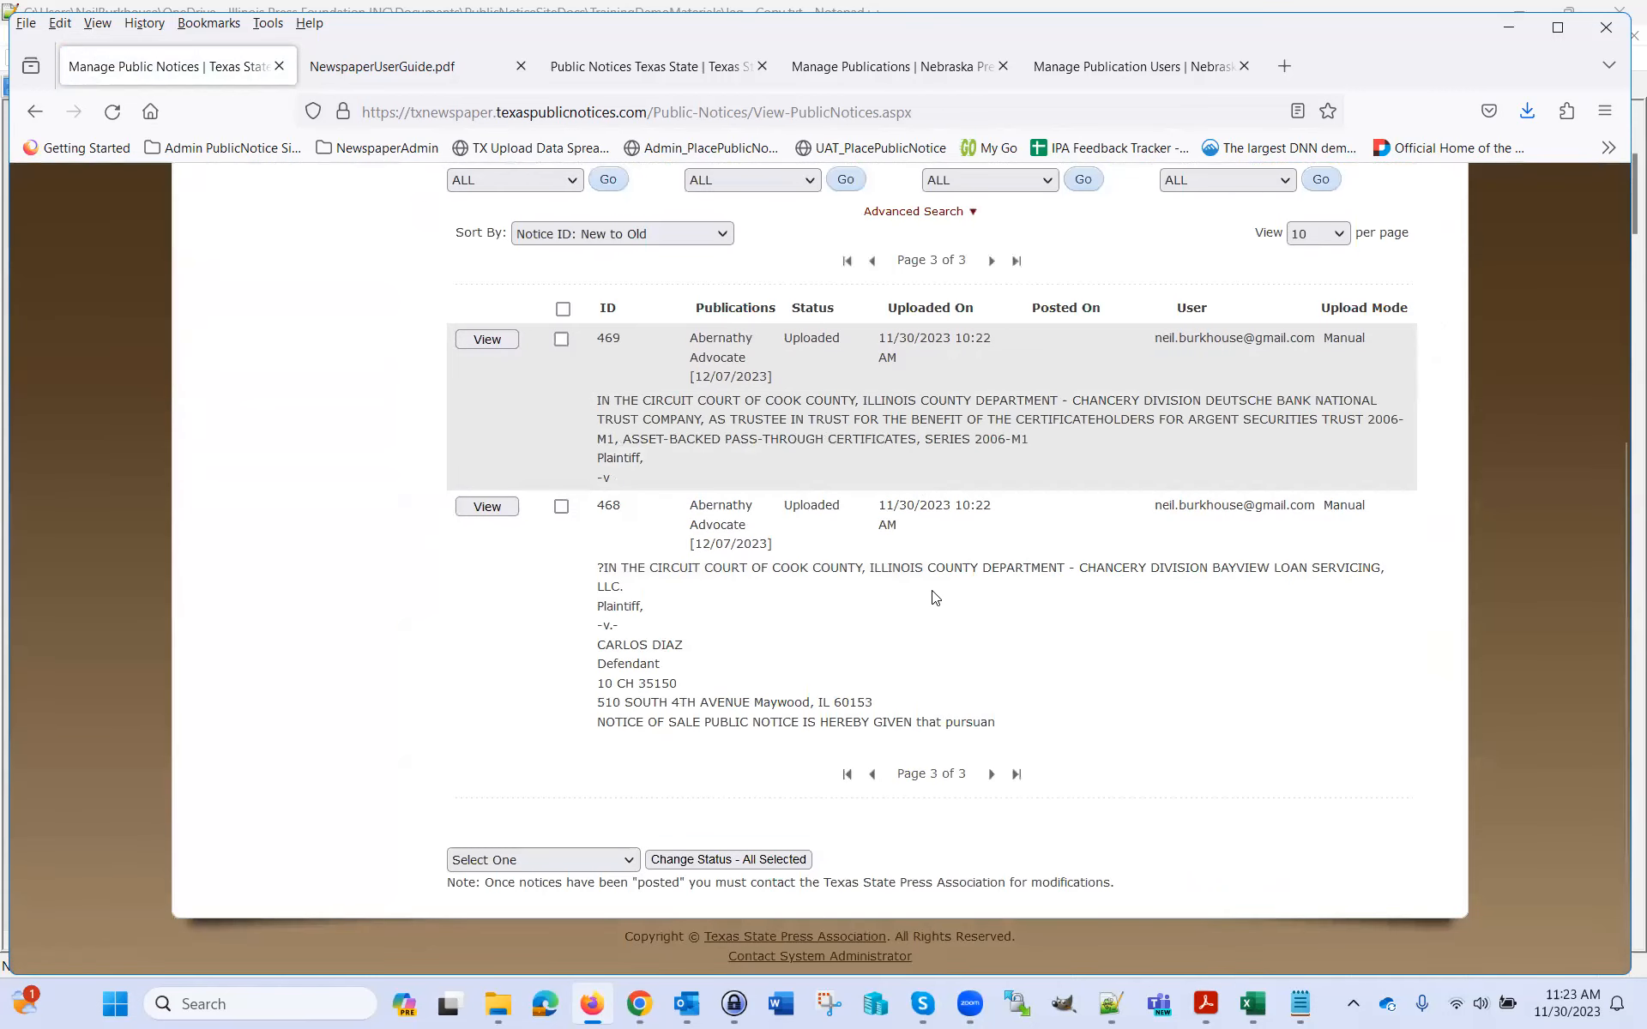
pyautogui.click(847, 776)
pyautogui.scroll(1, 1436, 629)
pyautogui.scroll(3, 1415, 651)
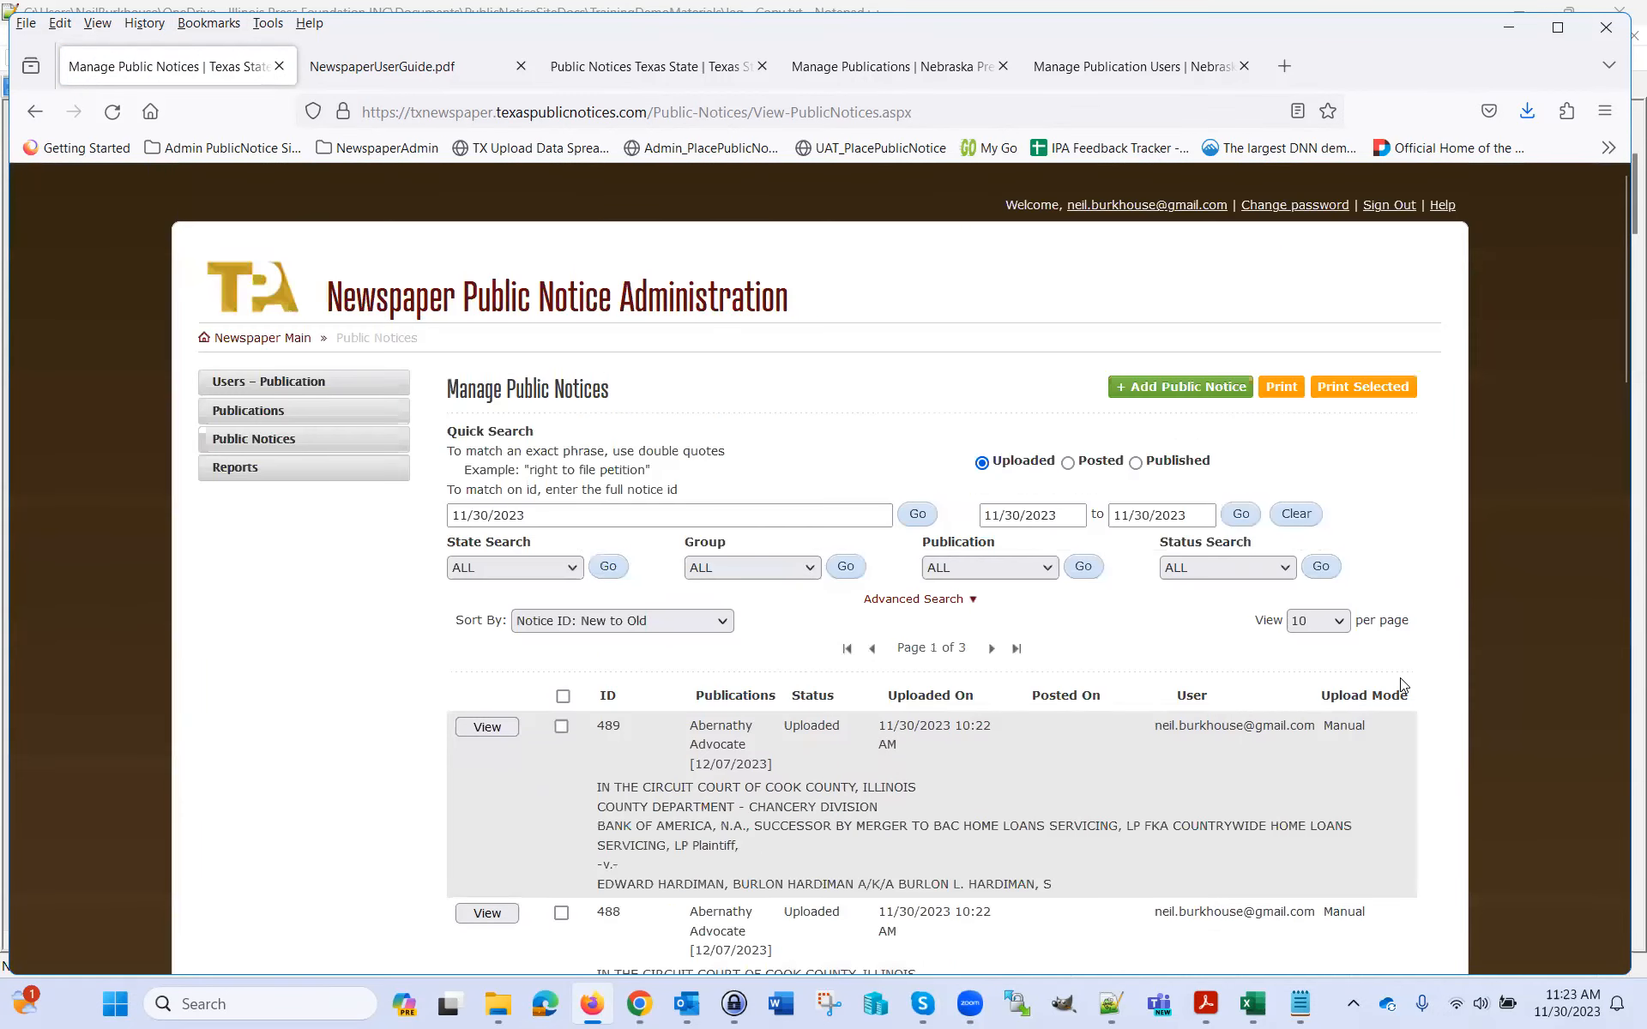
pyautogui.scroll(-1, 1329, 750)
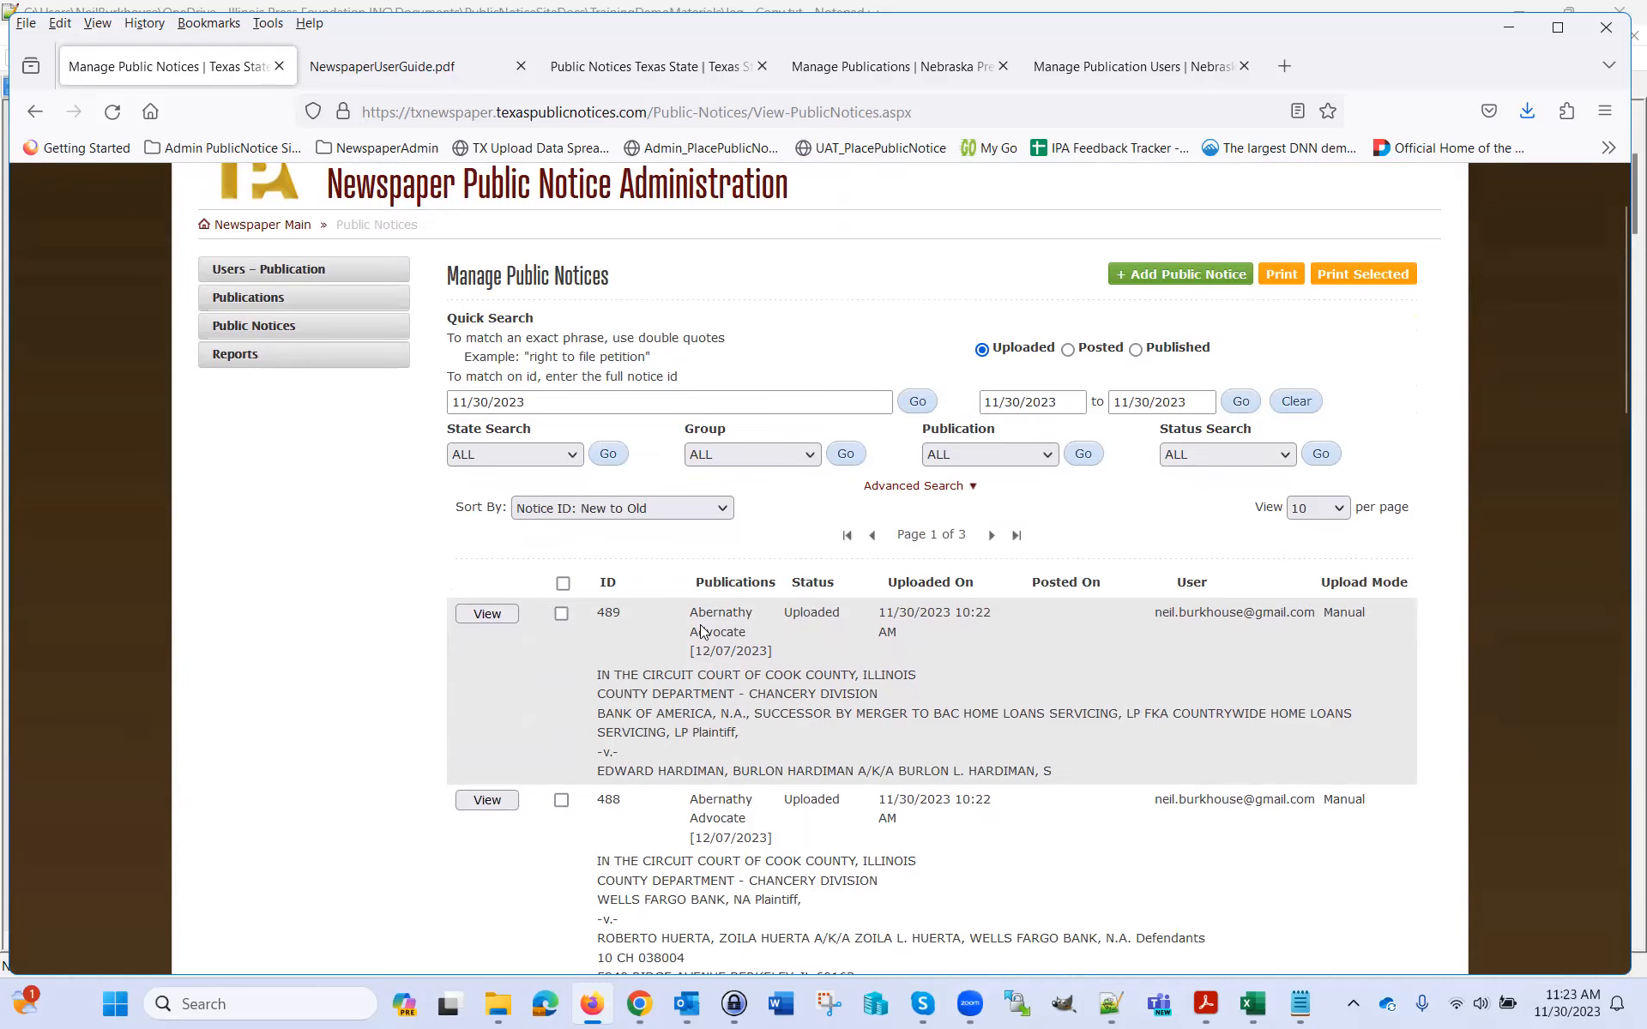
# Highlight notice 489's publication date, Uploaded status, upload time and uploading user
pyautogui.moveTo(695, 650); pyautogui.dragTo(767, 648)
pyautogui.doubleClick(821, 614)
pyautogui.moveTo(881, 616); pyautogui.dragTo(992, 622)
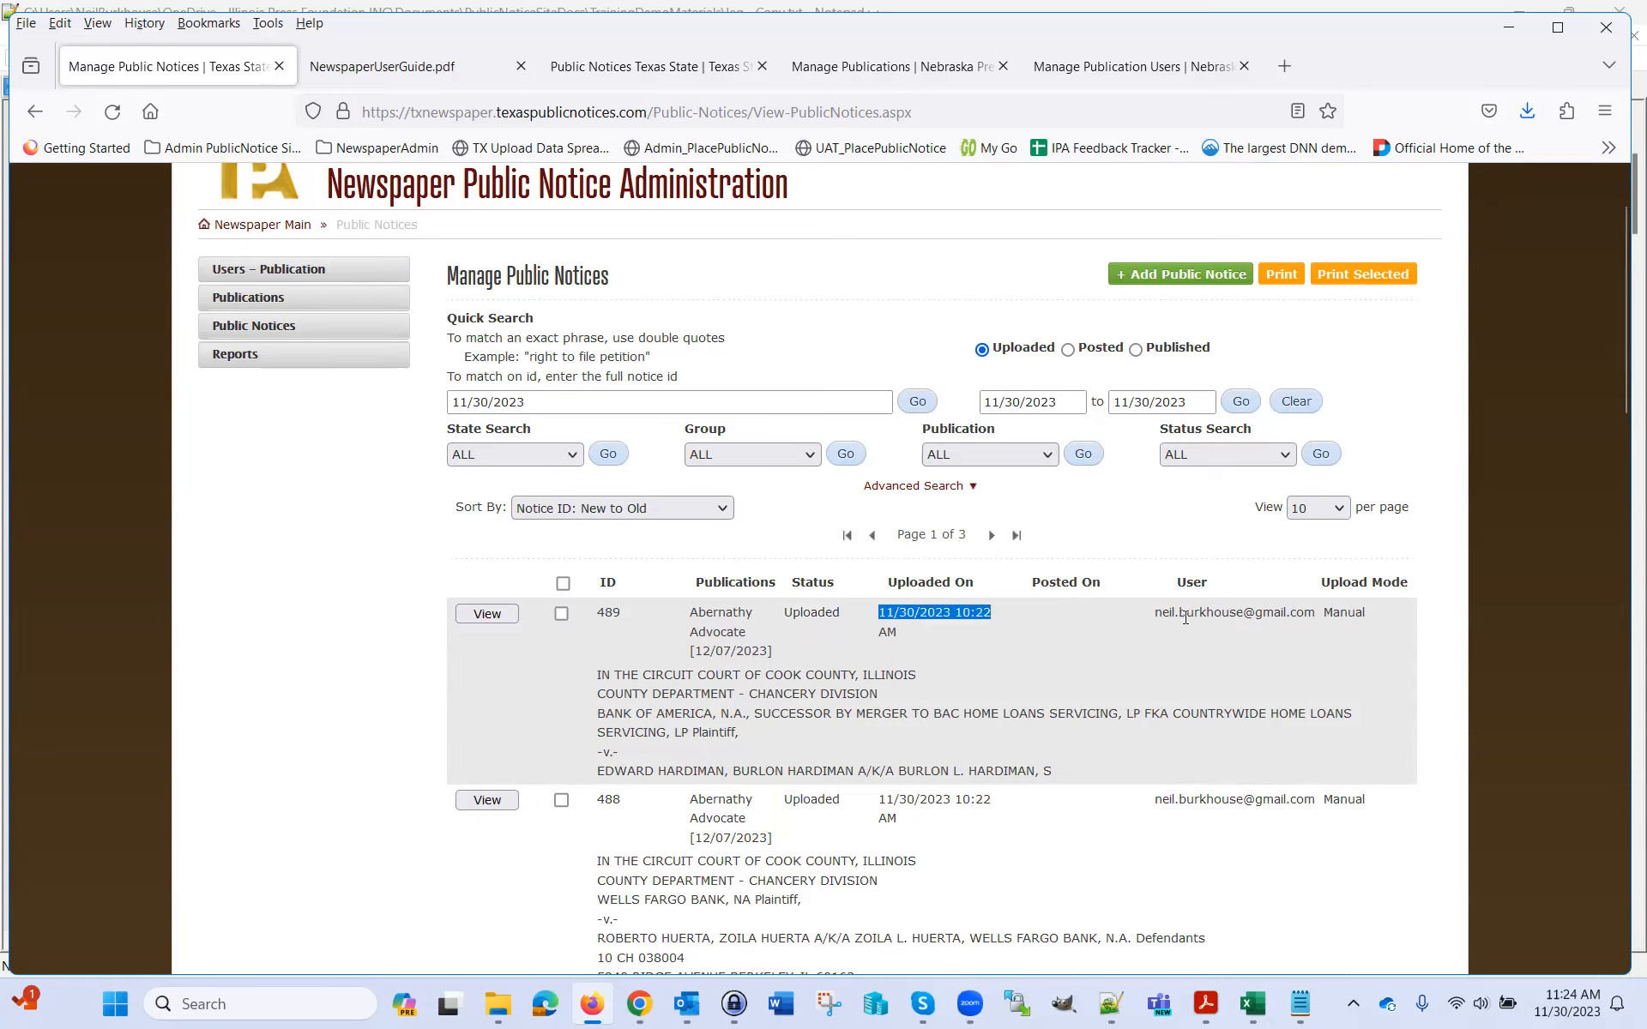
pyautogui.moveTo(1155, 615); pyautogui.dragTo(1315, 626)
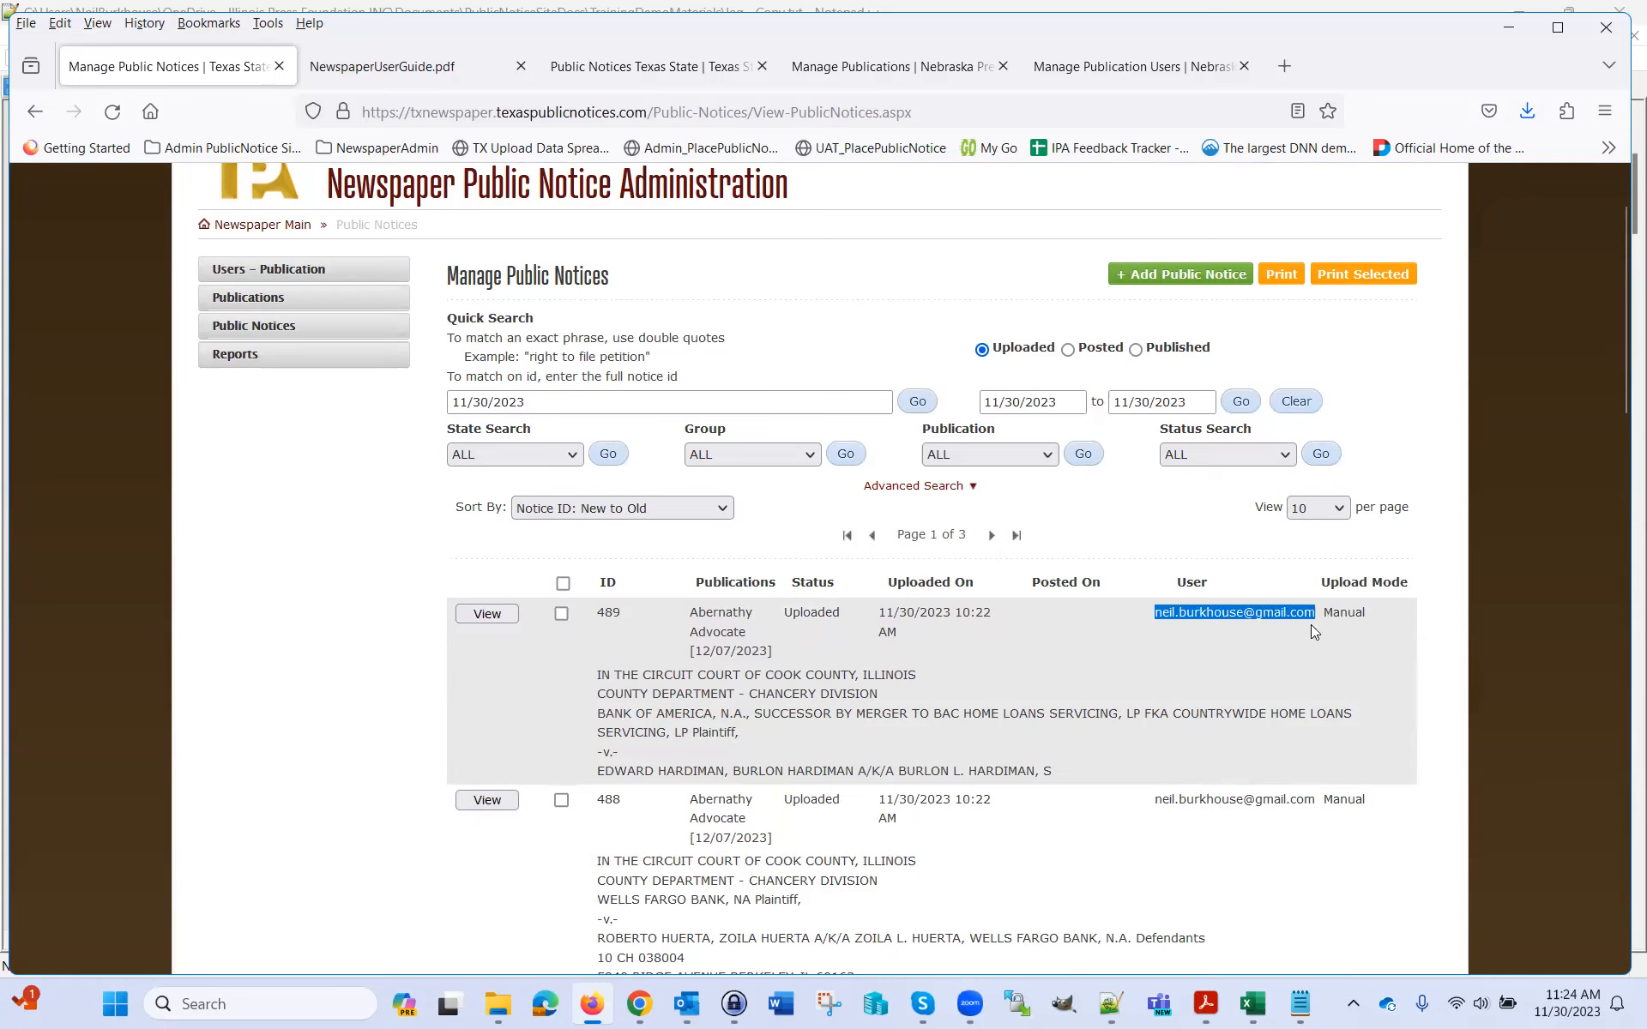
# Point out notice 489's Manual upload mode and open the notice with View
pyautogui.doubleClick(1350, 611)
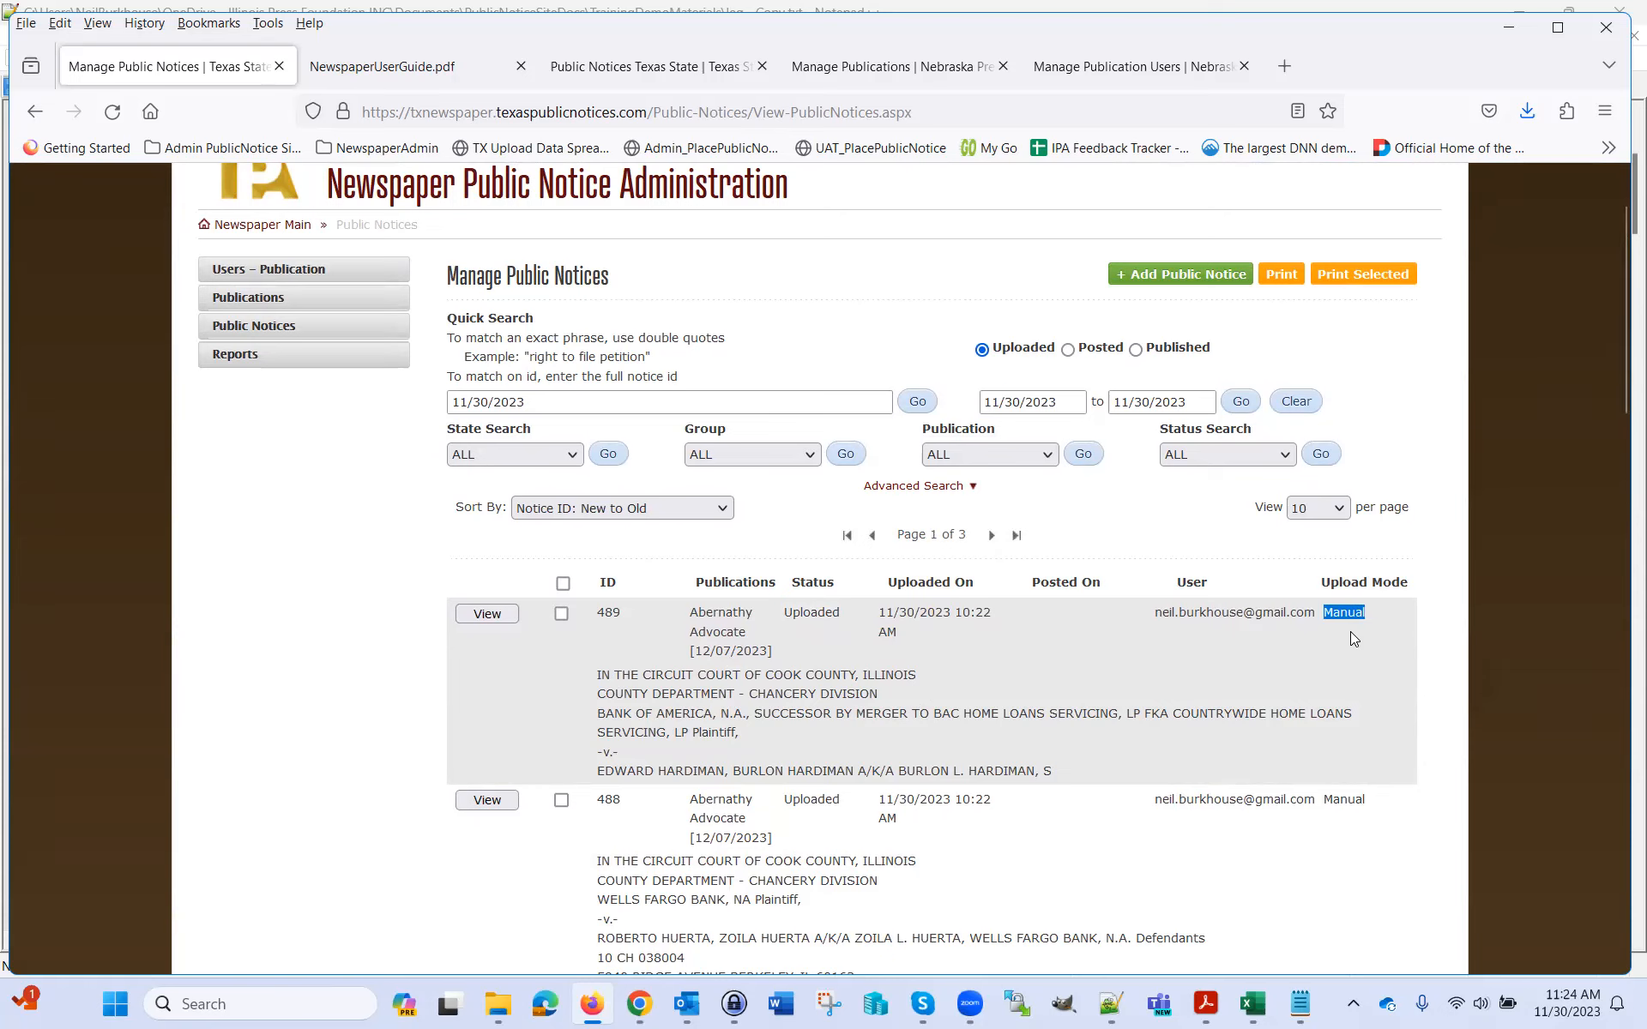
pyautogui.click(1039, 783)
pyautogui.doubleClick(1348, 616)
pyautogui.scroll(-3, 1444, 696)
pyautogui.scroll(5, 1122, 664)
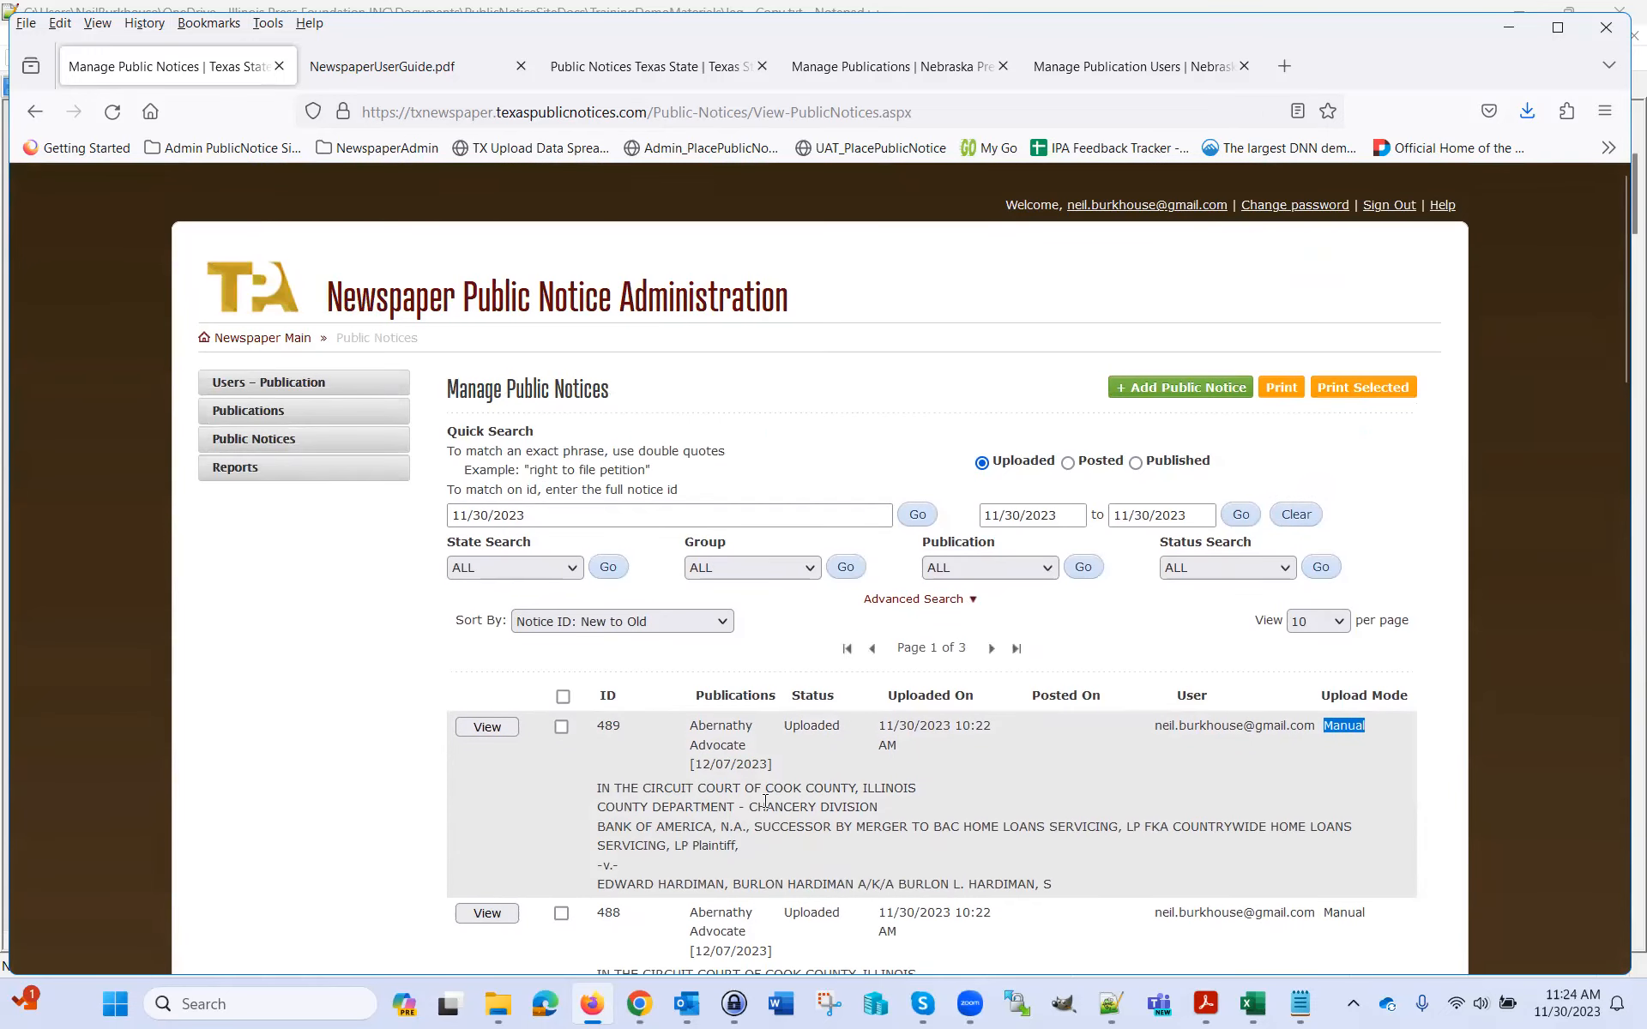
pyautogui.scroll(-3, 923, 841)
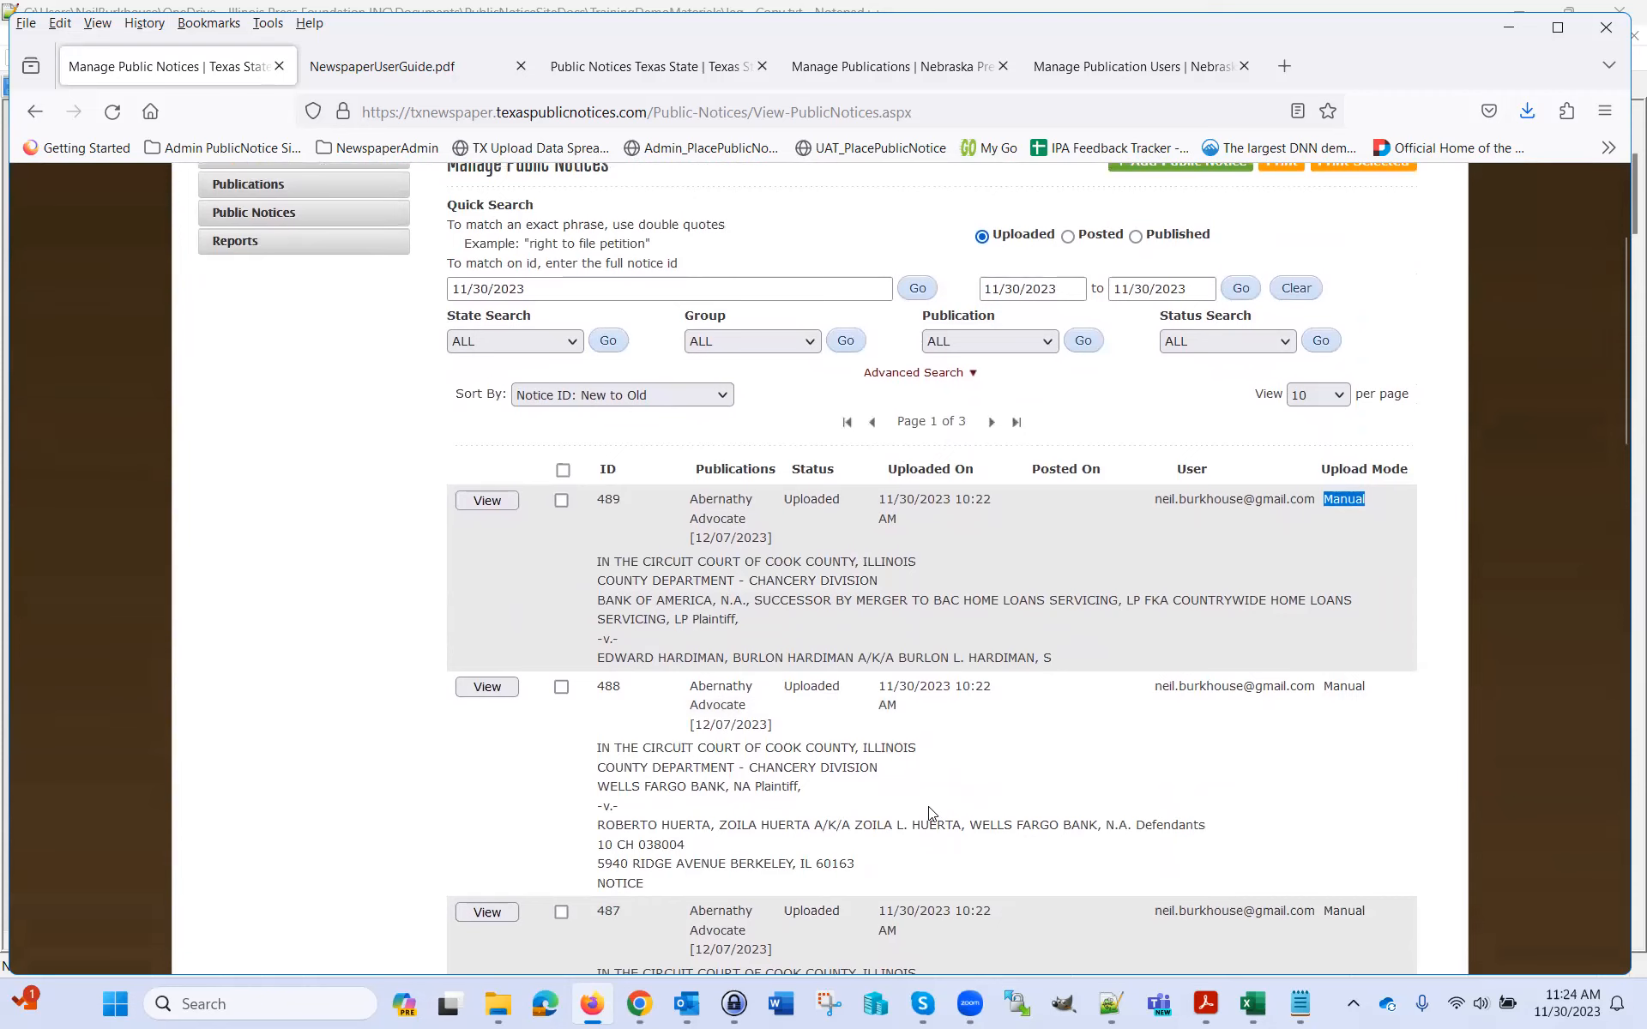
pyautogui.click(486, 501)
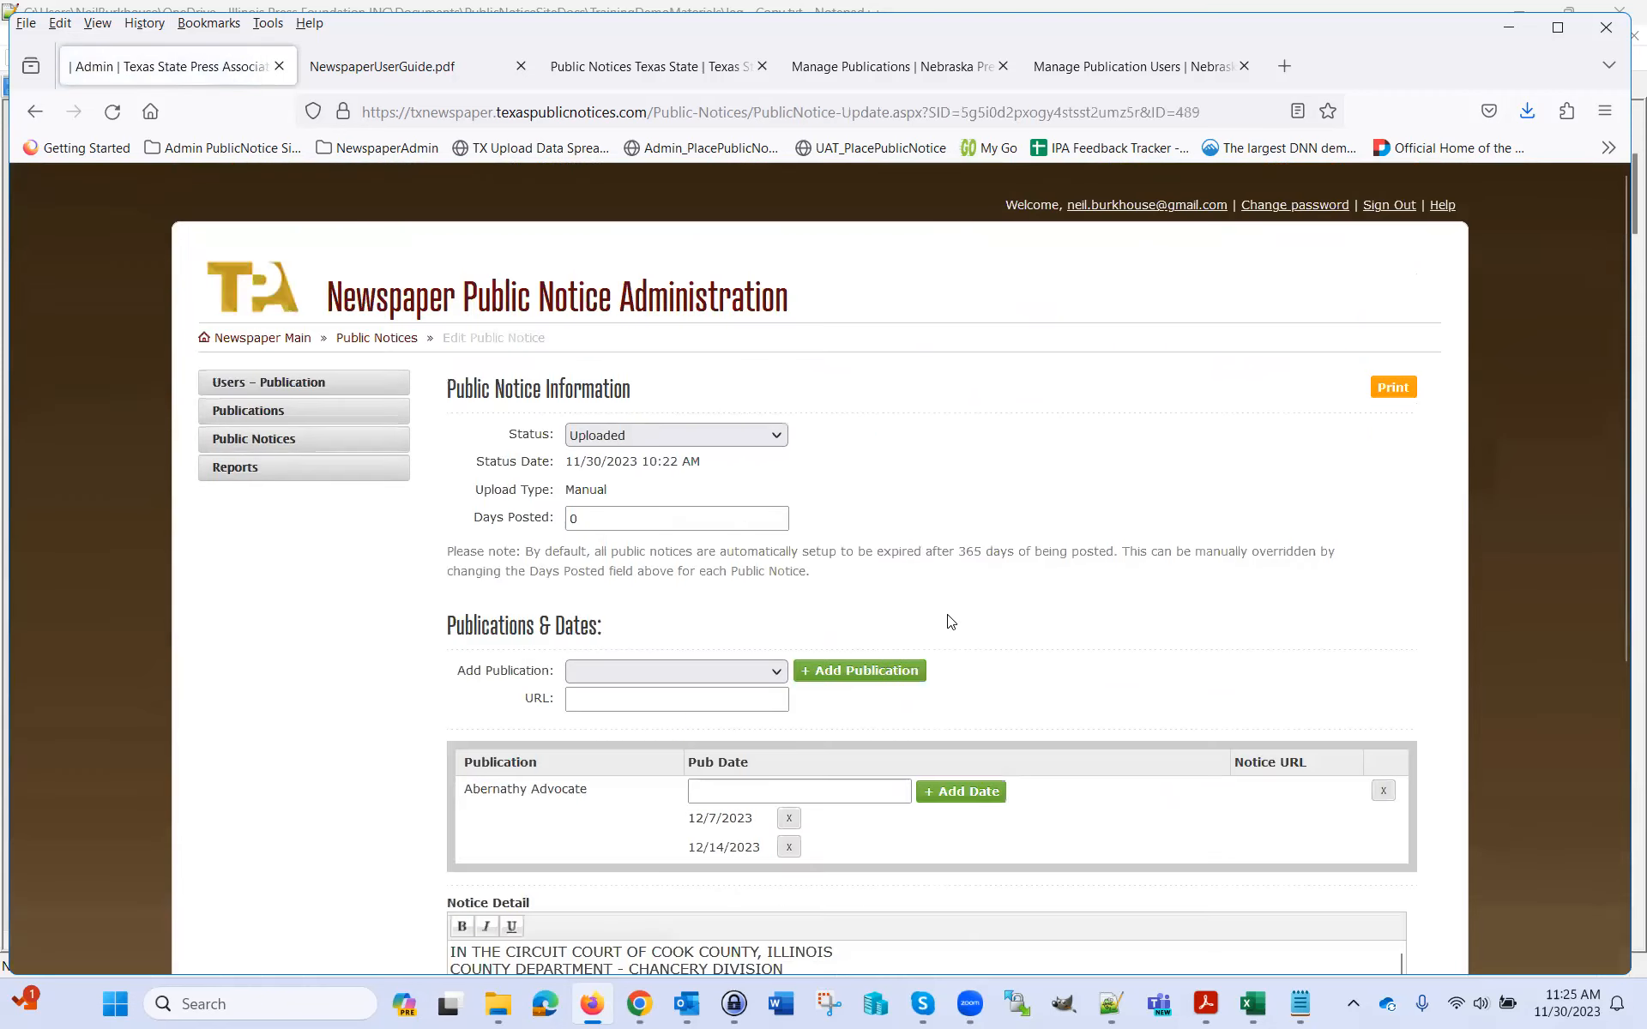
# Scroll through notice 489's Edit page and Notice Detail, then close it without saving
pyautogui.scroll(-6, 1570, 733)
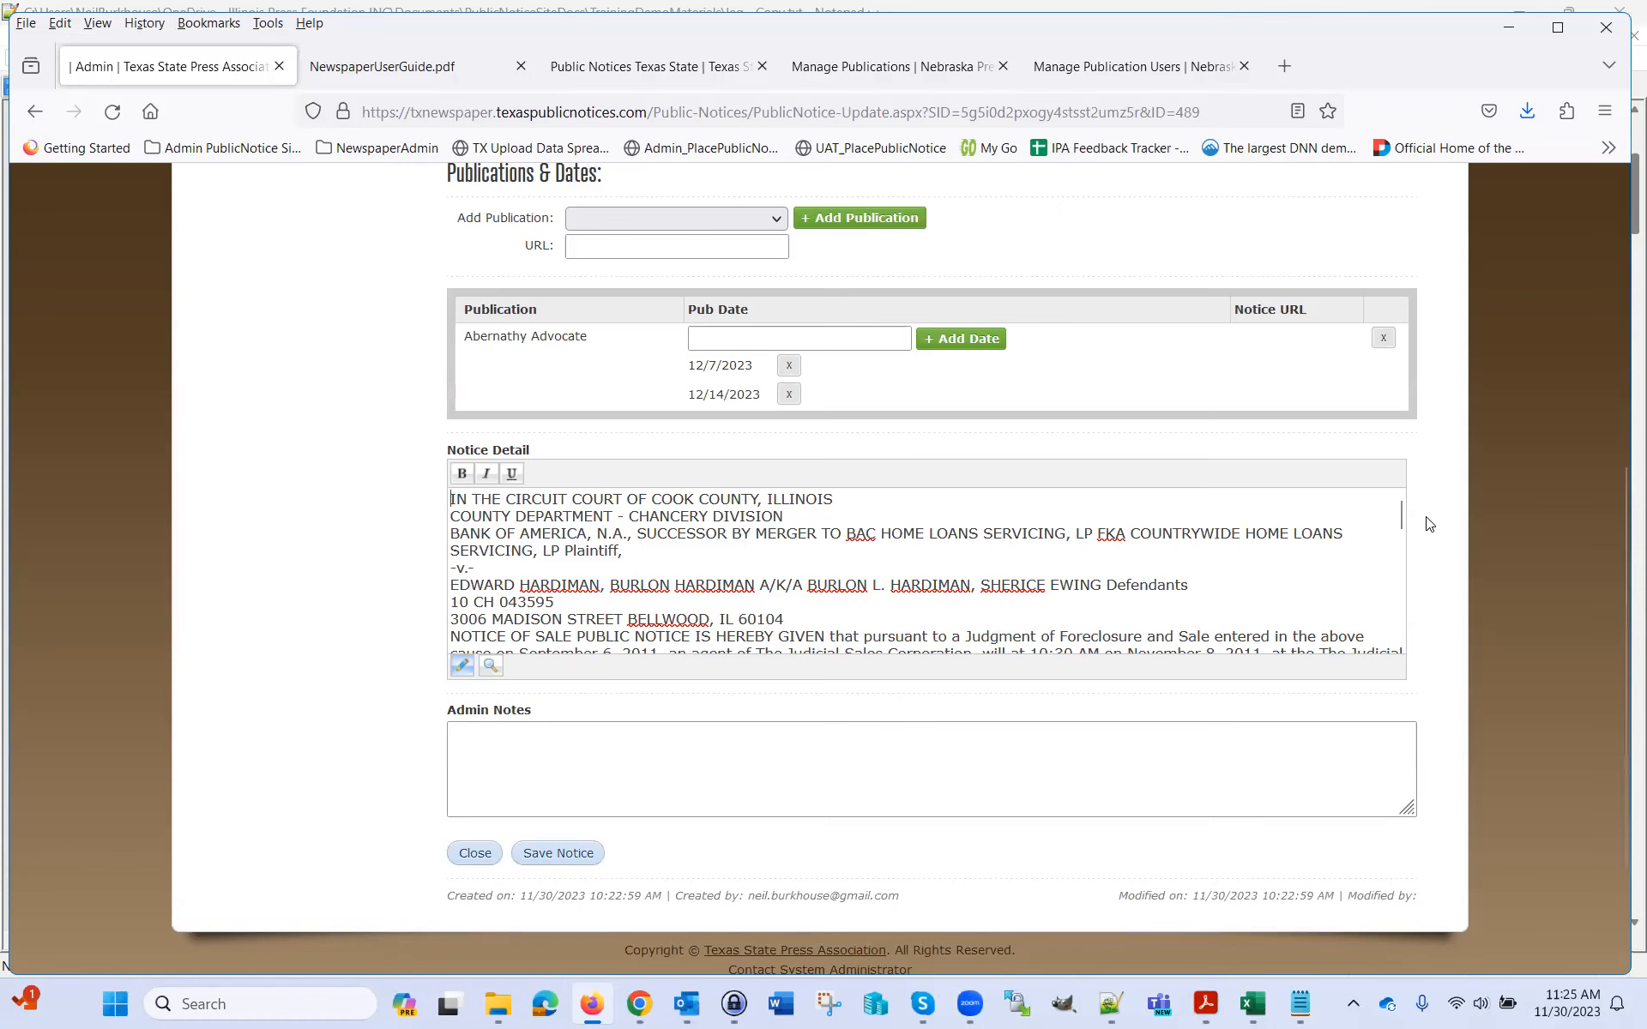
pyautogui.scroll(4, 1427, 522)
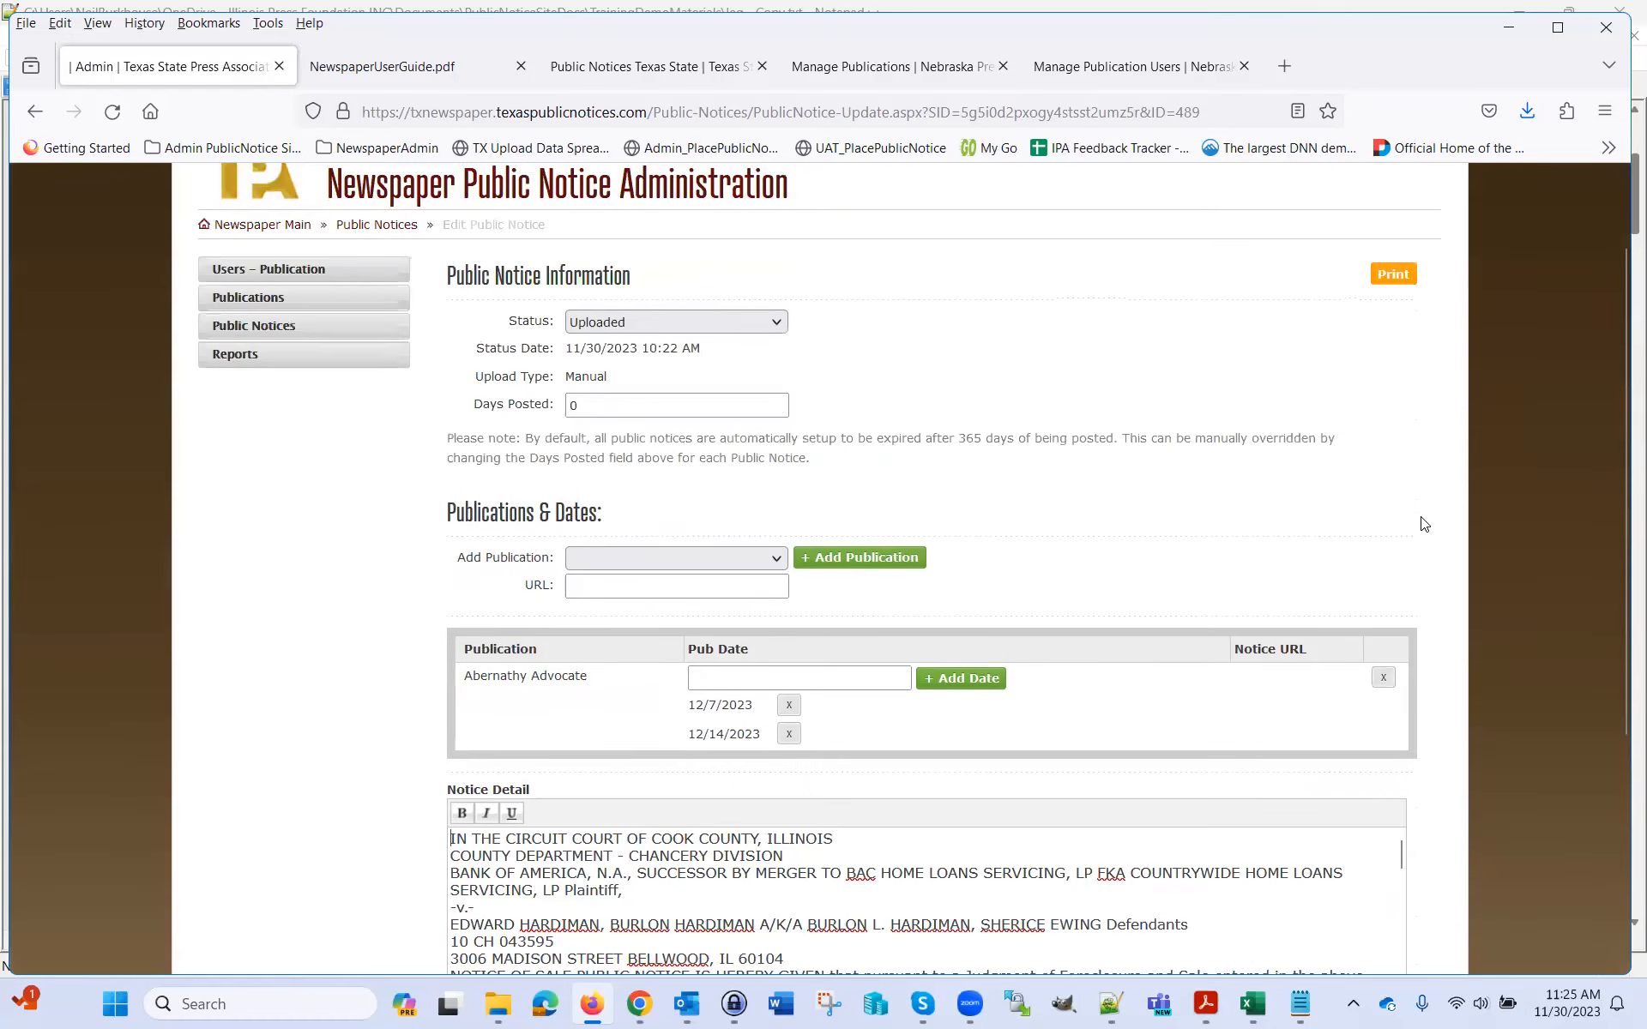
pyautogui.scroll(-3, 1424, 523)
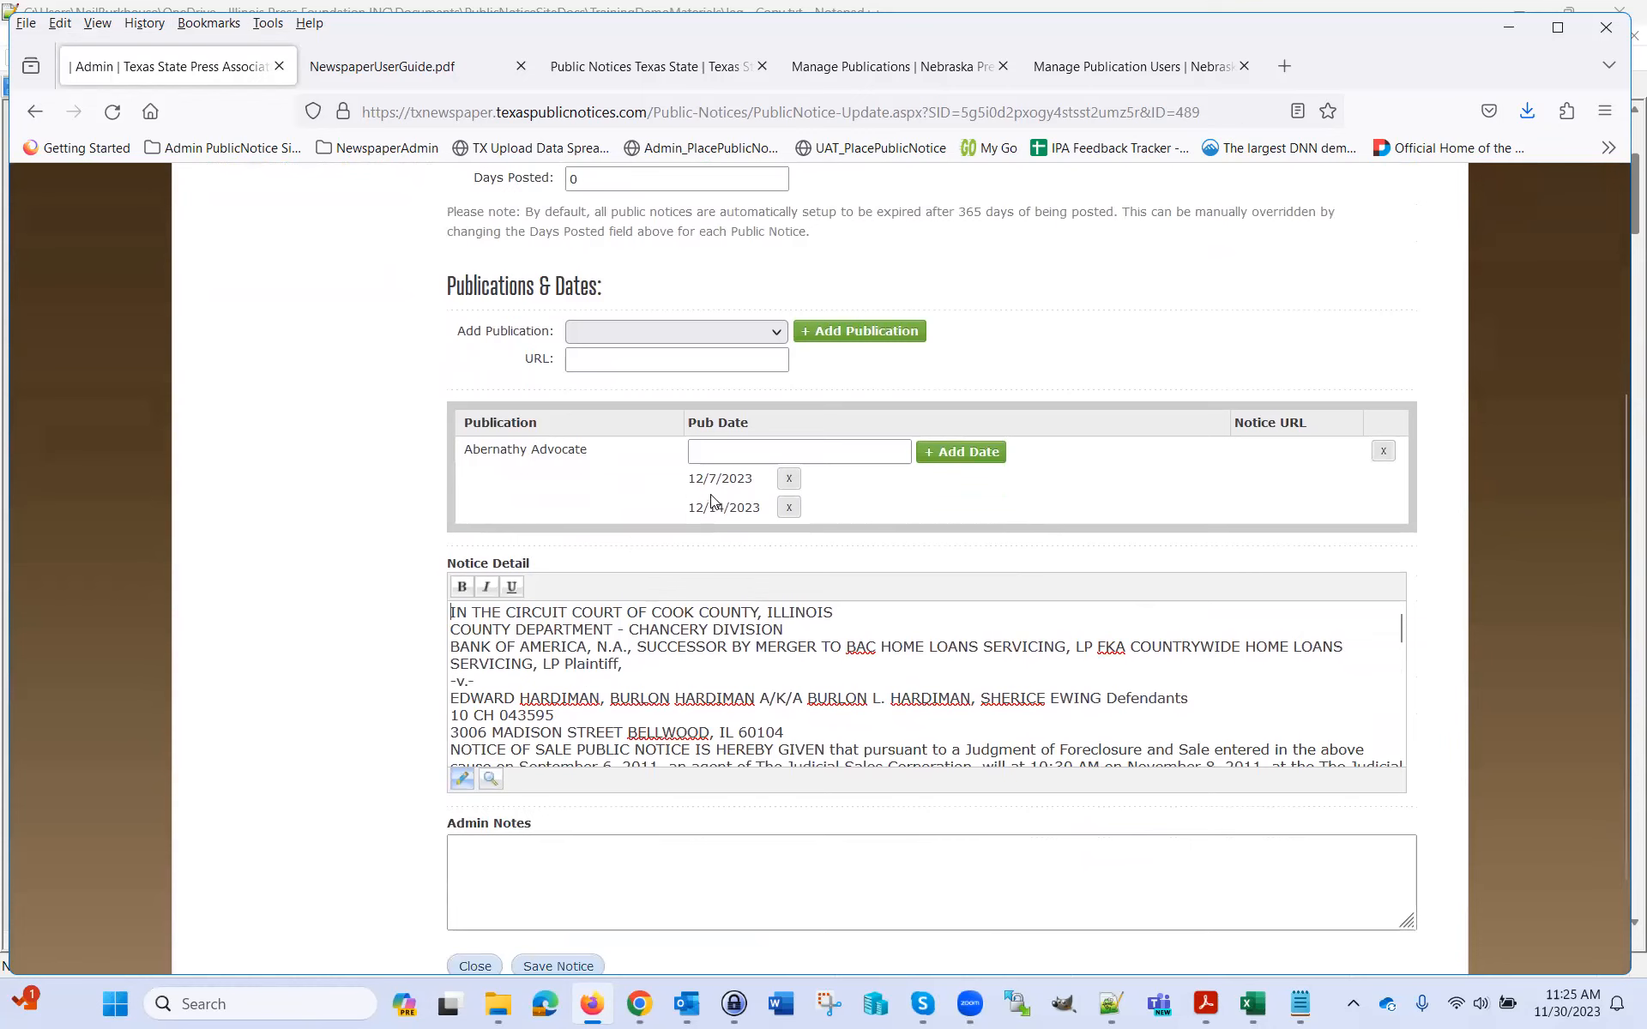
pyautogui.scroll(-3, 1213, 680)
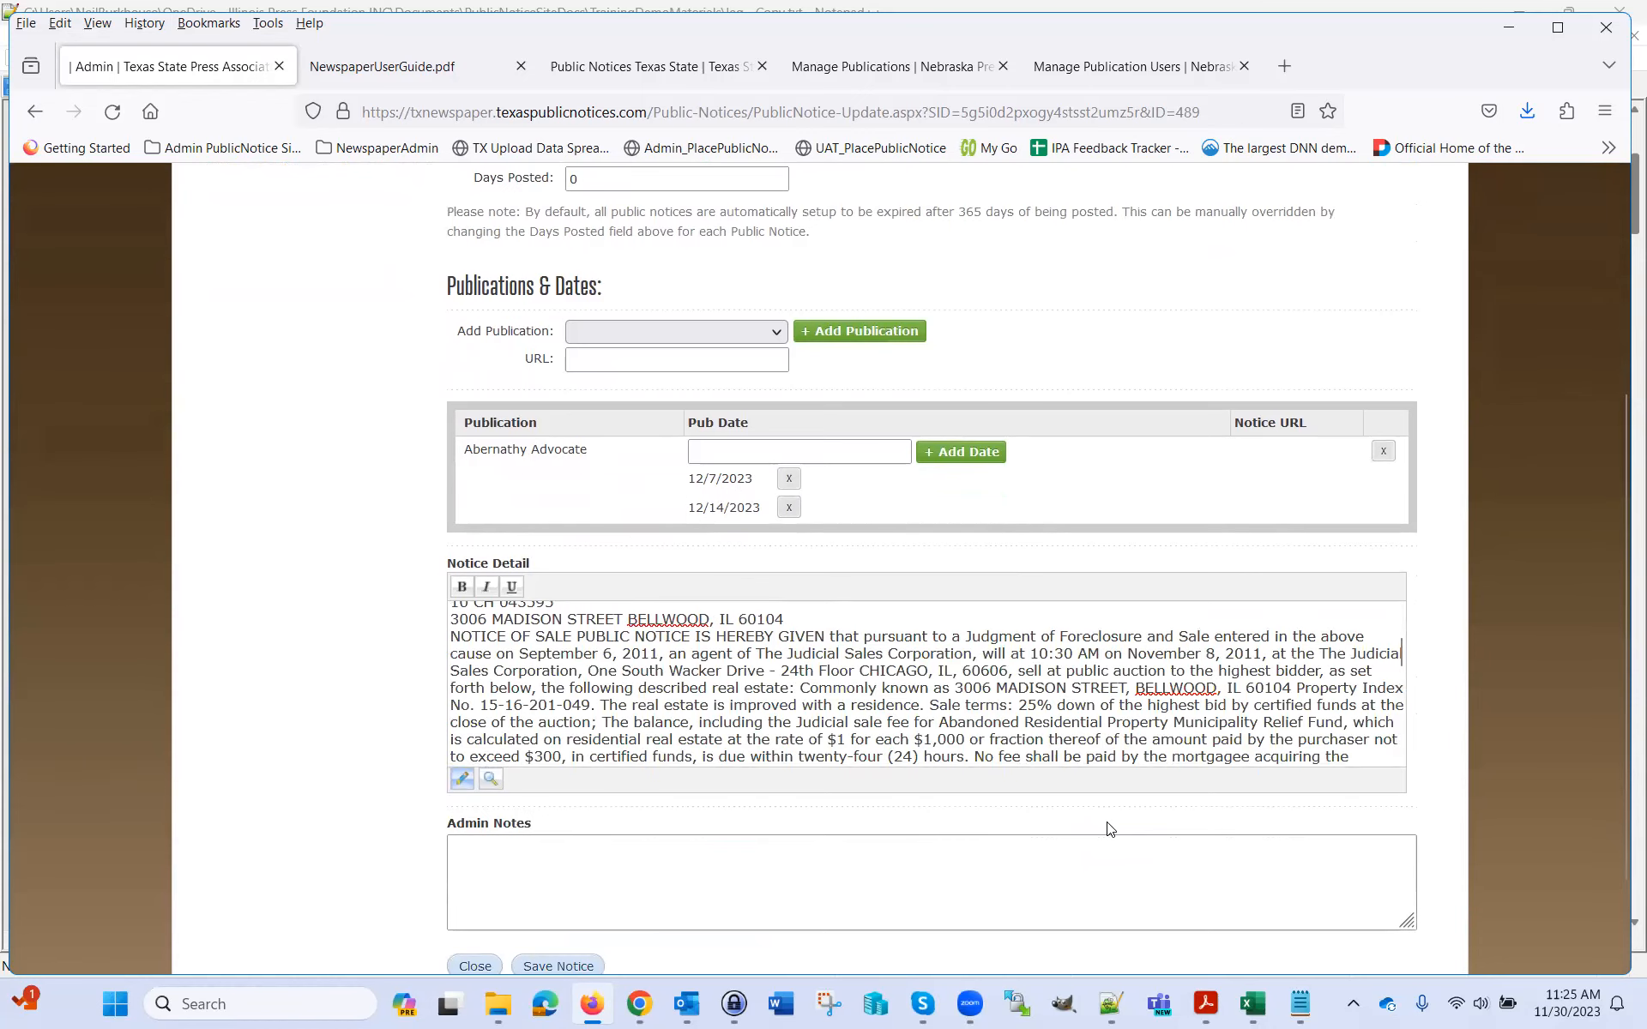
pyautogui.scroll(-2, 1112, 830)
pyautogui.click(483, 856)
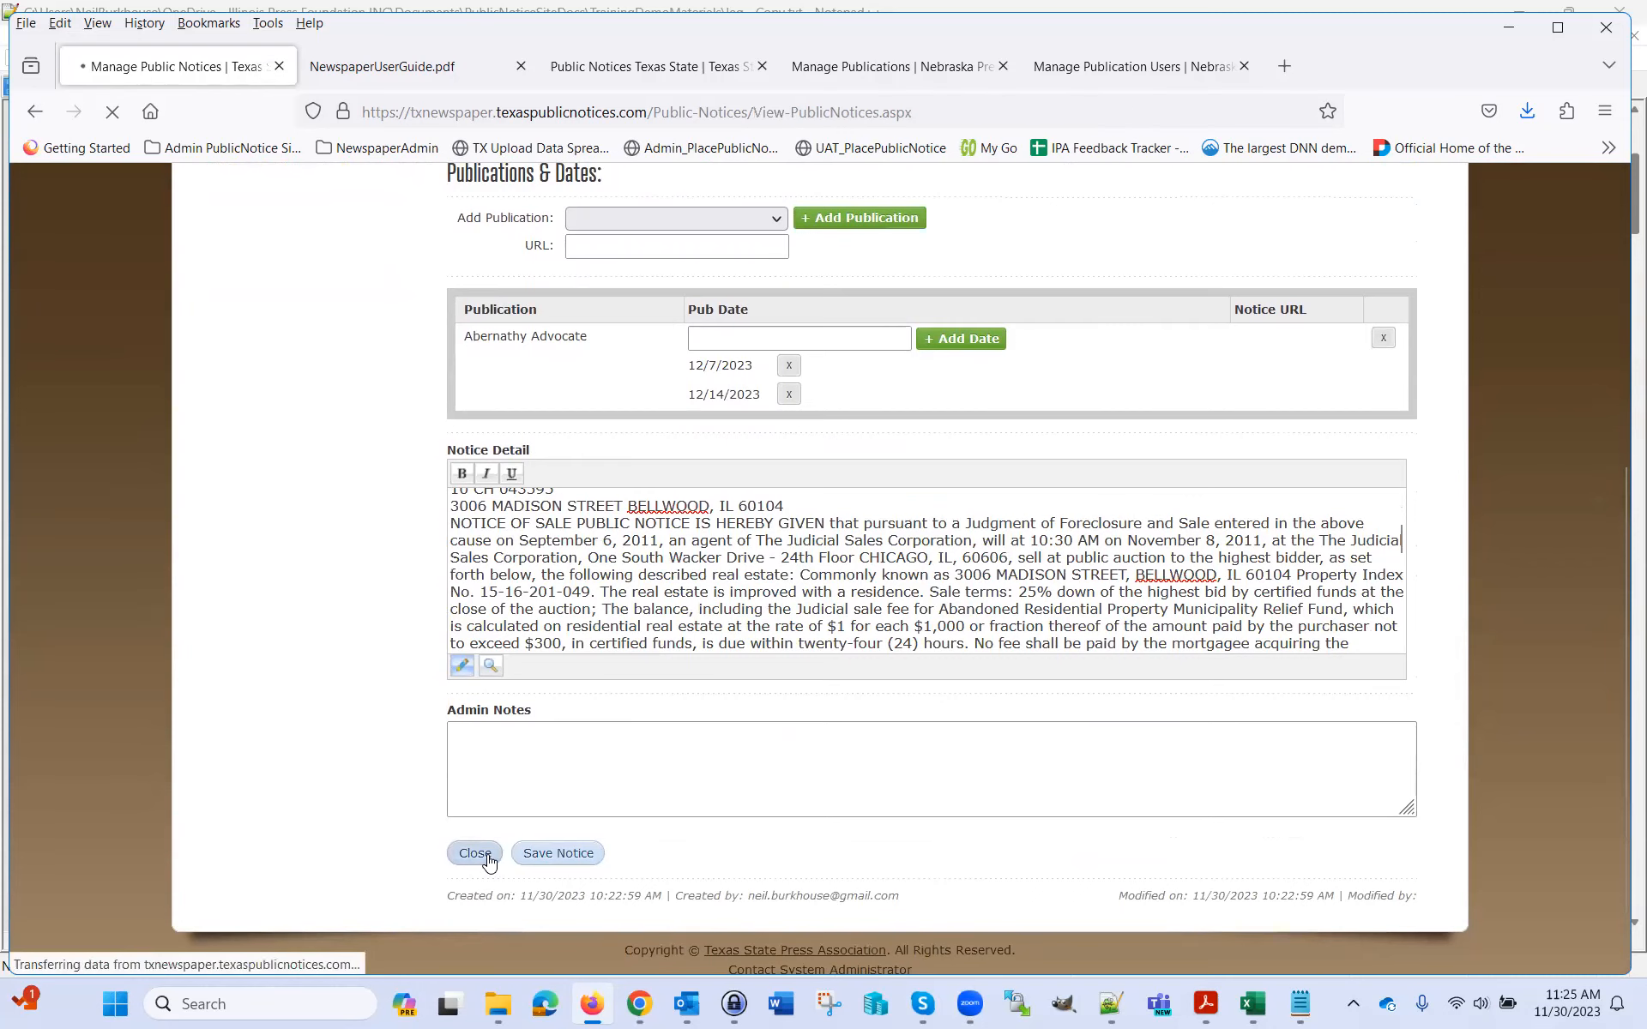
# Scroll the refreshed notices list, then bring leg - Copy.txt forward in Notepad++
pyautogui.scroll(-4, 1450, 493)
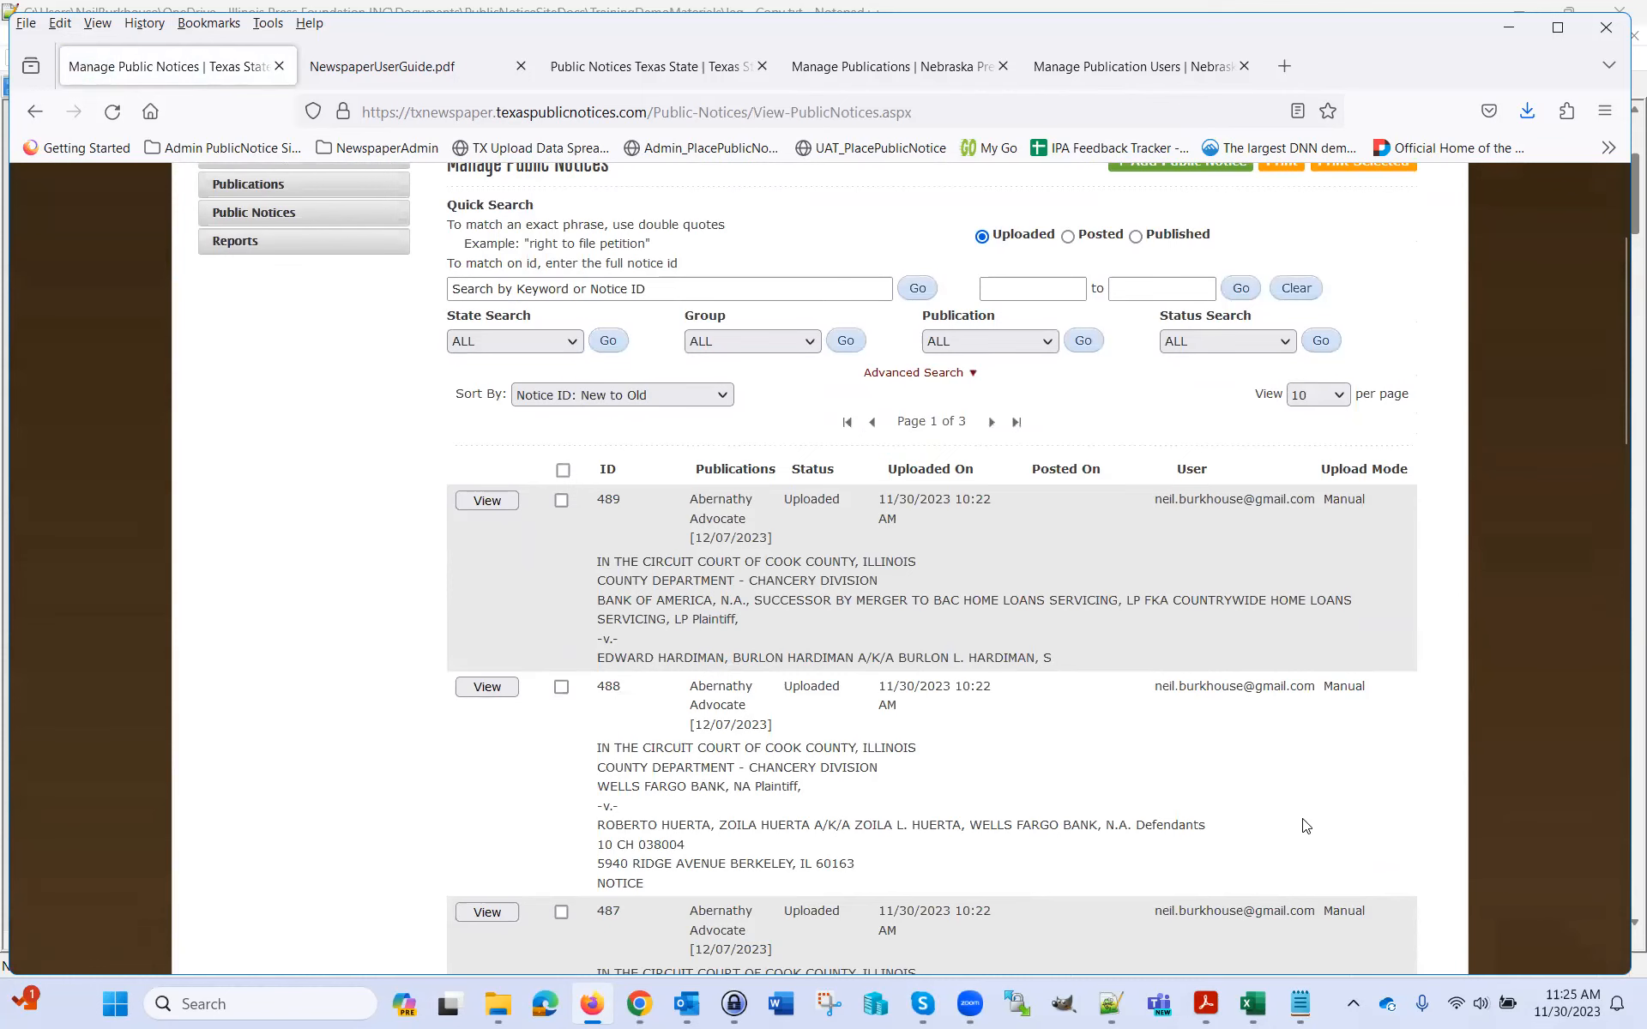
pyautogui.moveTo(1108, 1009)
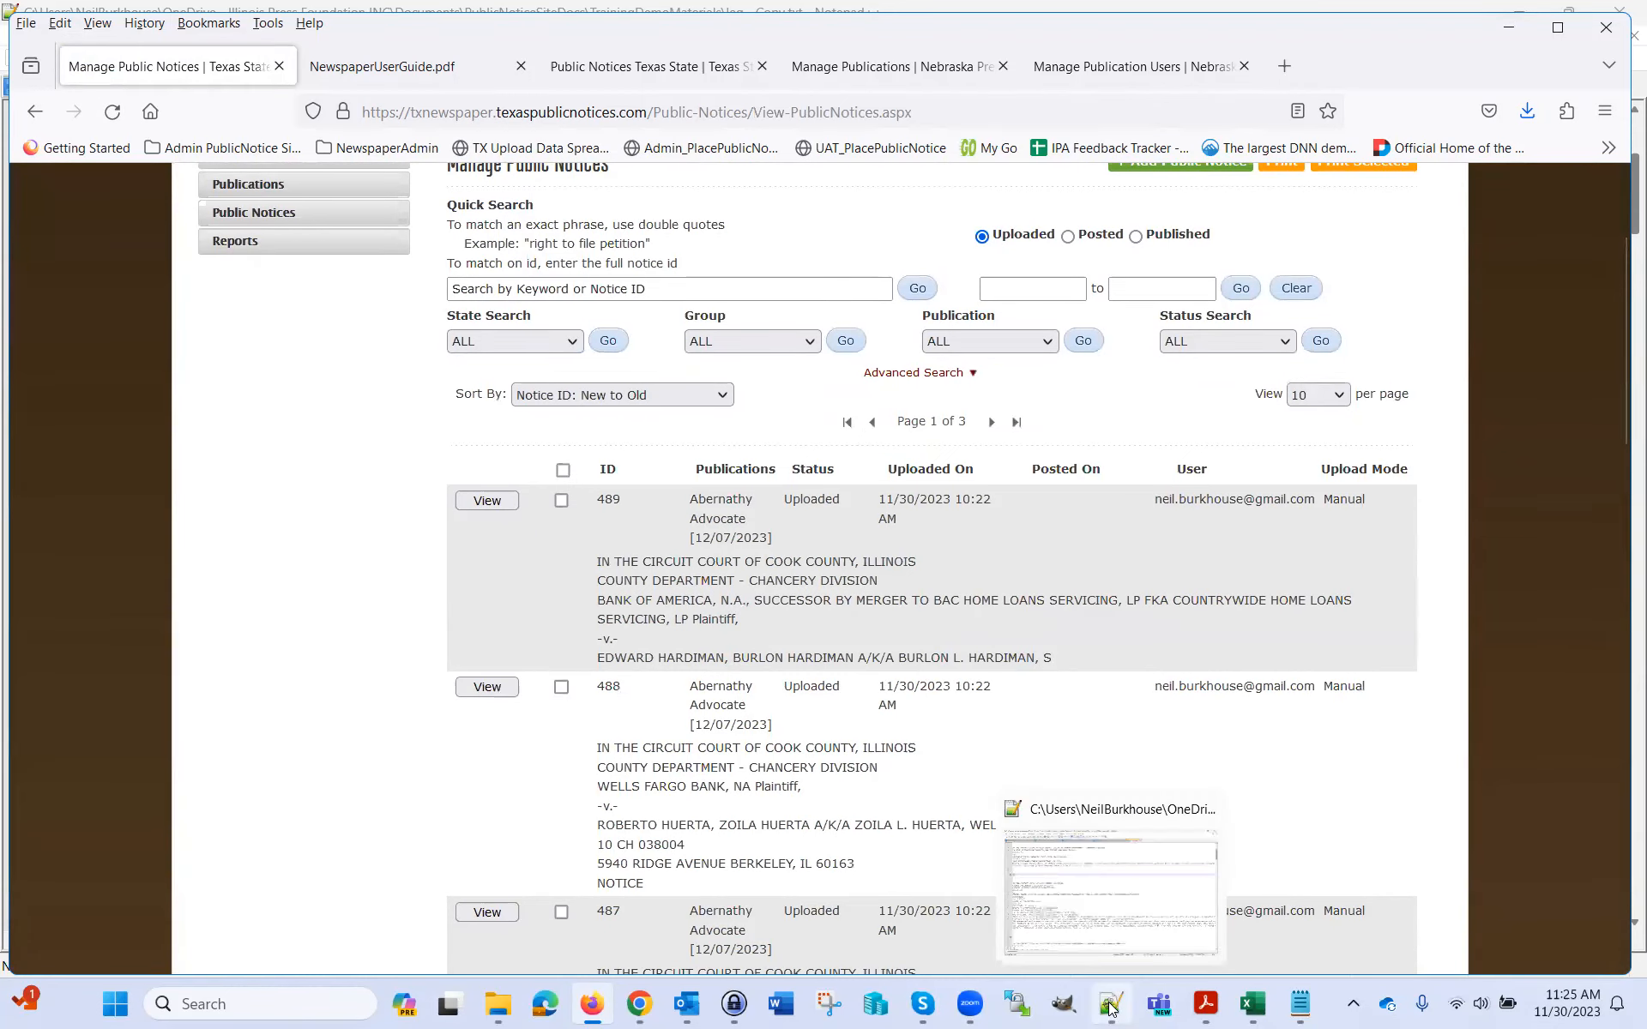
pyautogui.click(1109, 1007)
# Leave Notepad++ and Chrome and bring back the Manage Public Notices list in Firefox
pyautogui.moveTo(74, 349); pyautogui.dragTo(45, 352)
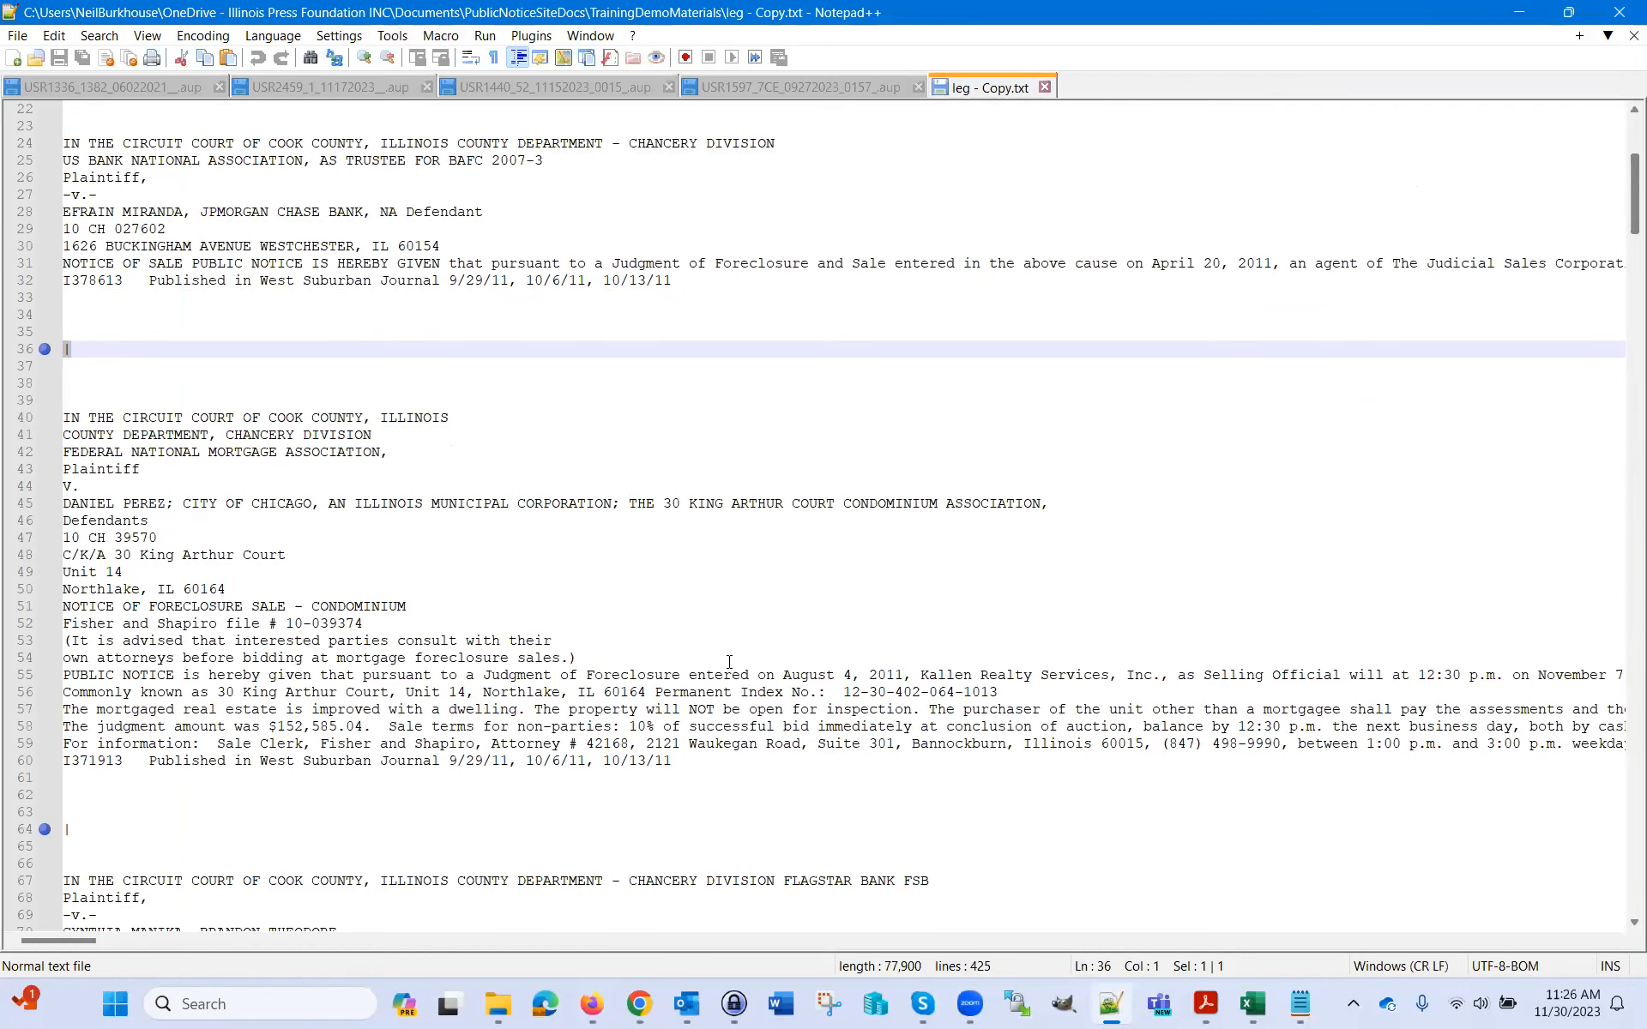
pyautogui.click(645, 1005)
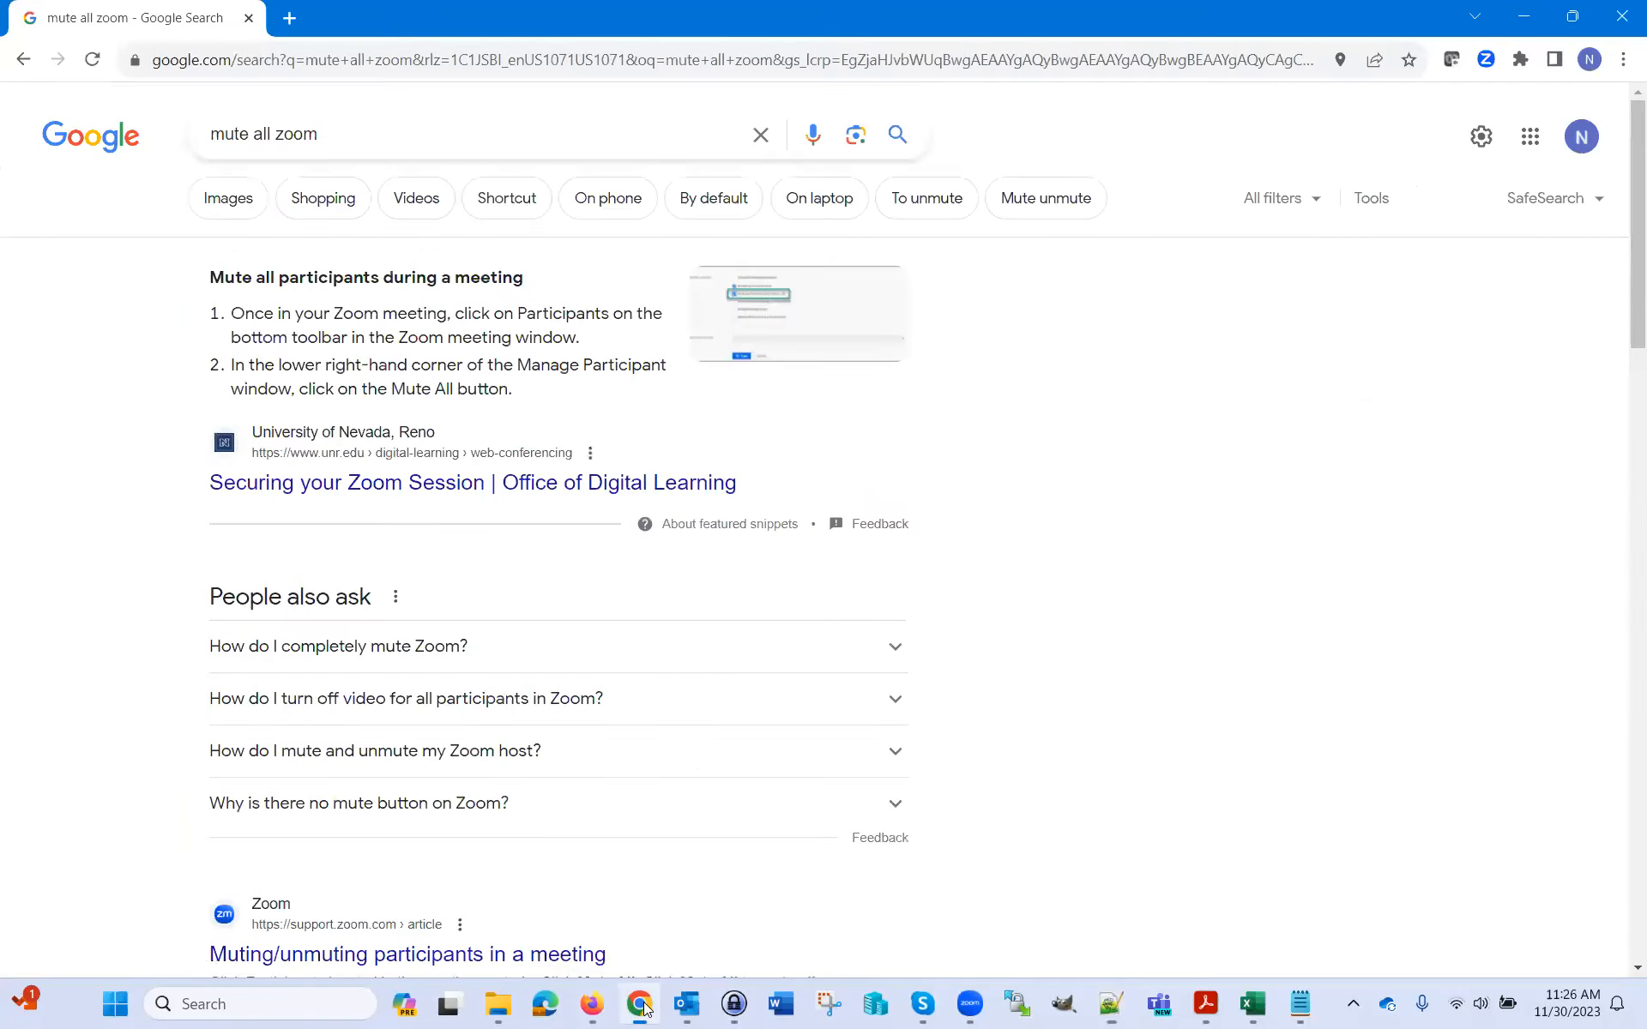
pyautogui.click(592, 1004)
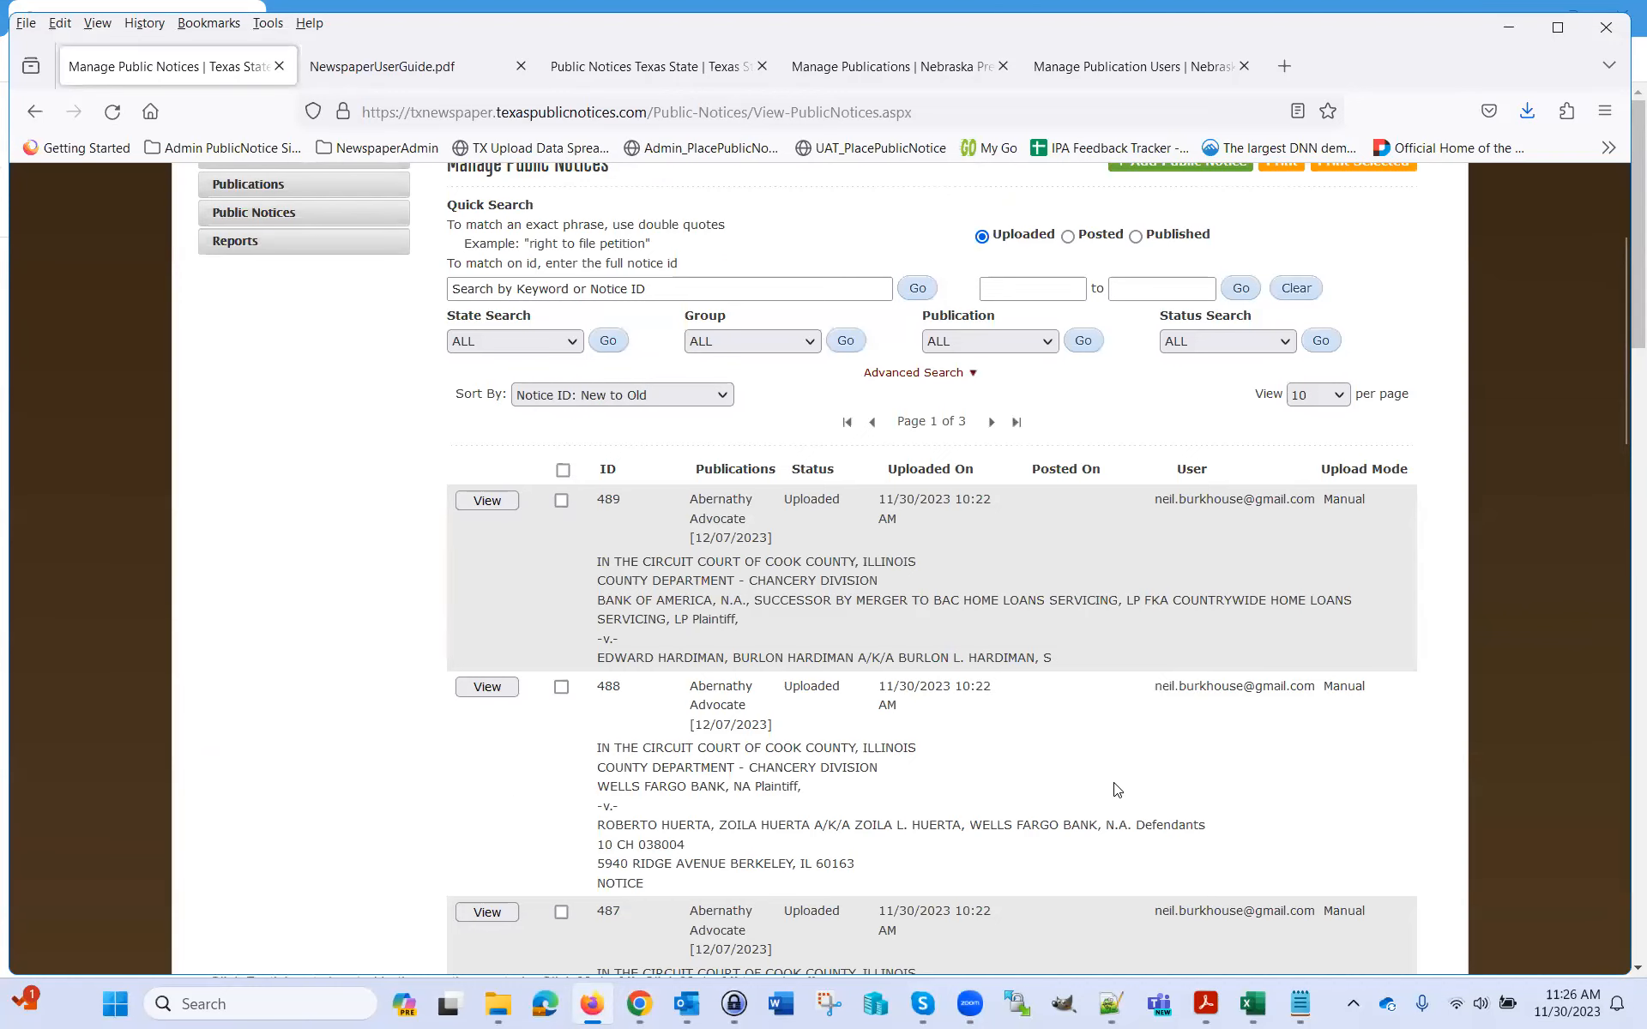
# Review the uploaded Abernathy Advocate notices 489, 488 and 487, glancing back at leg - Copy.txt
pyautogui.scroll(3, 1118, 786)
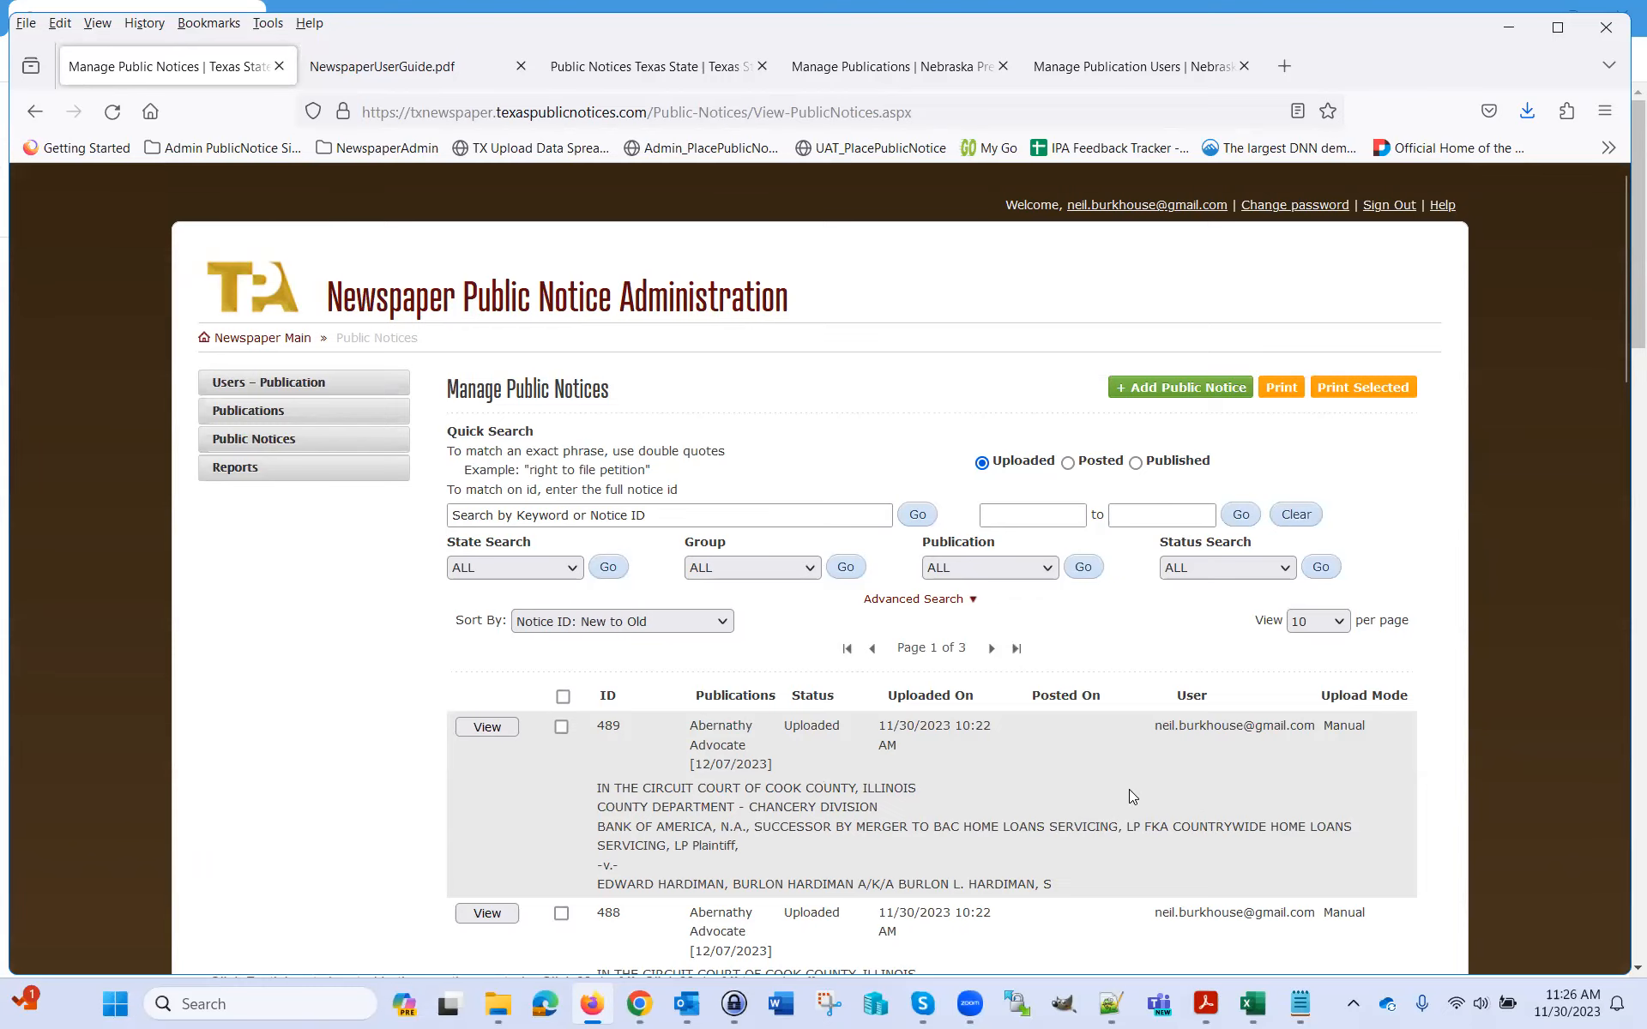
pyautogui.scroll(-2, 1128, 797)
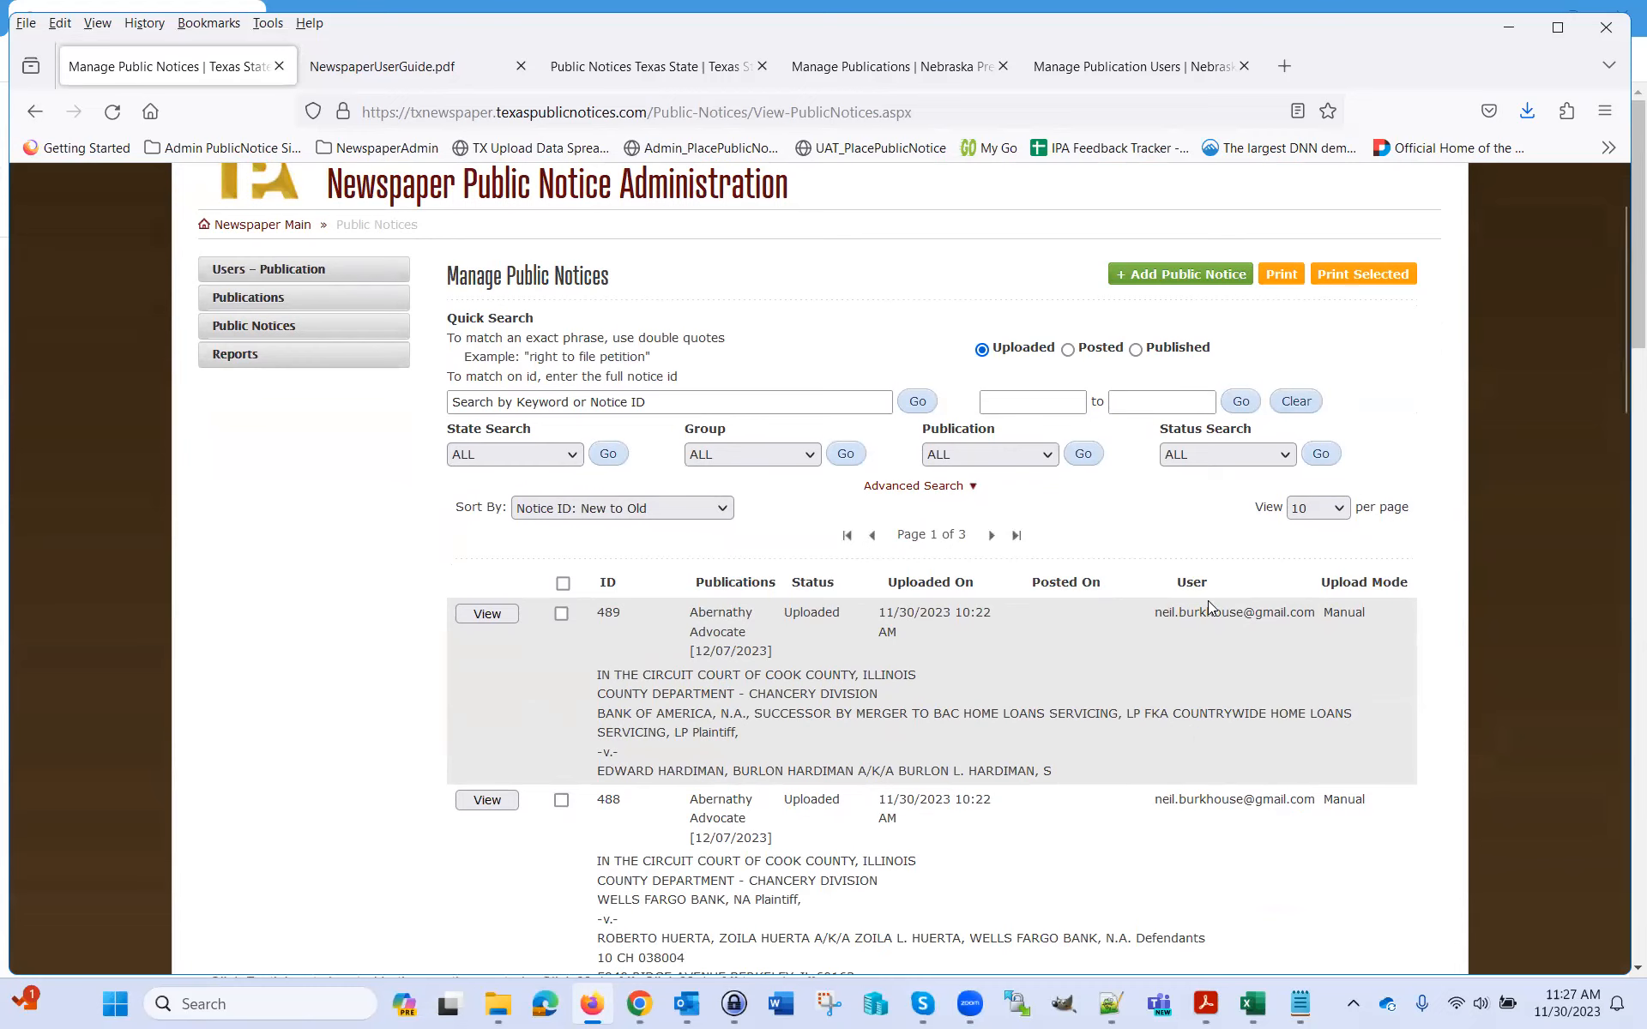
pyautogui.click(1111, 1004)
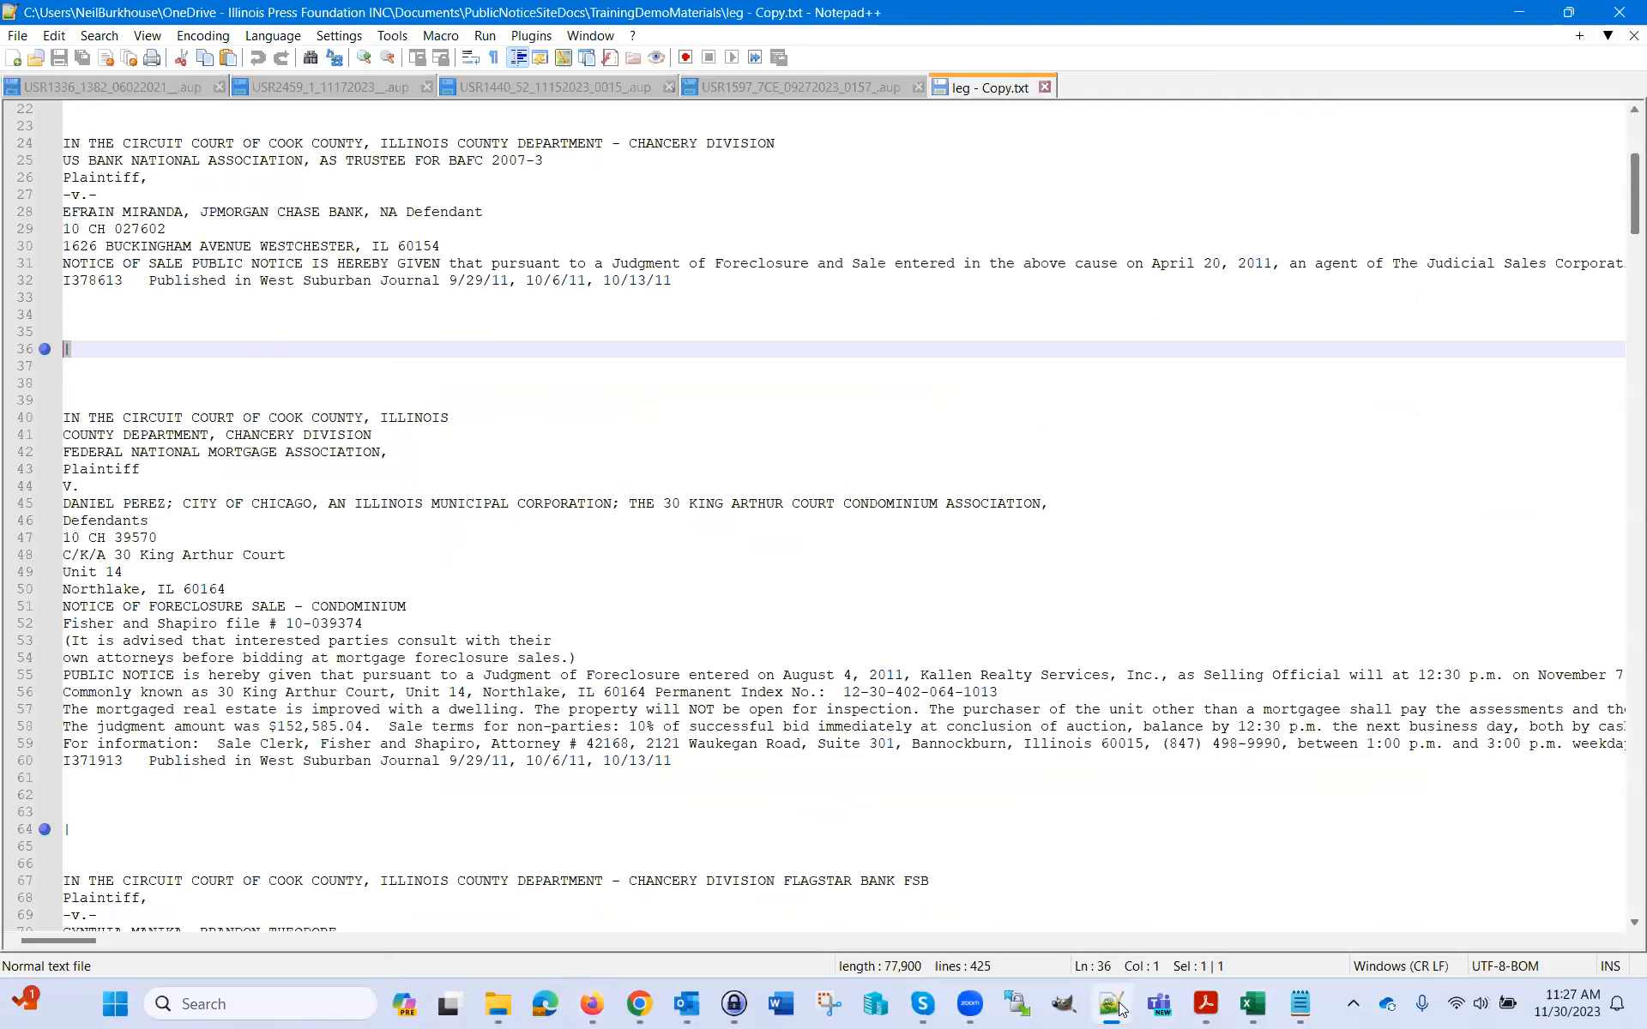
pyautogui.scroll(7, 254, 277)
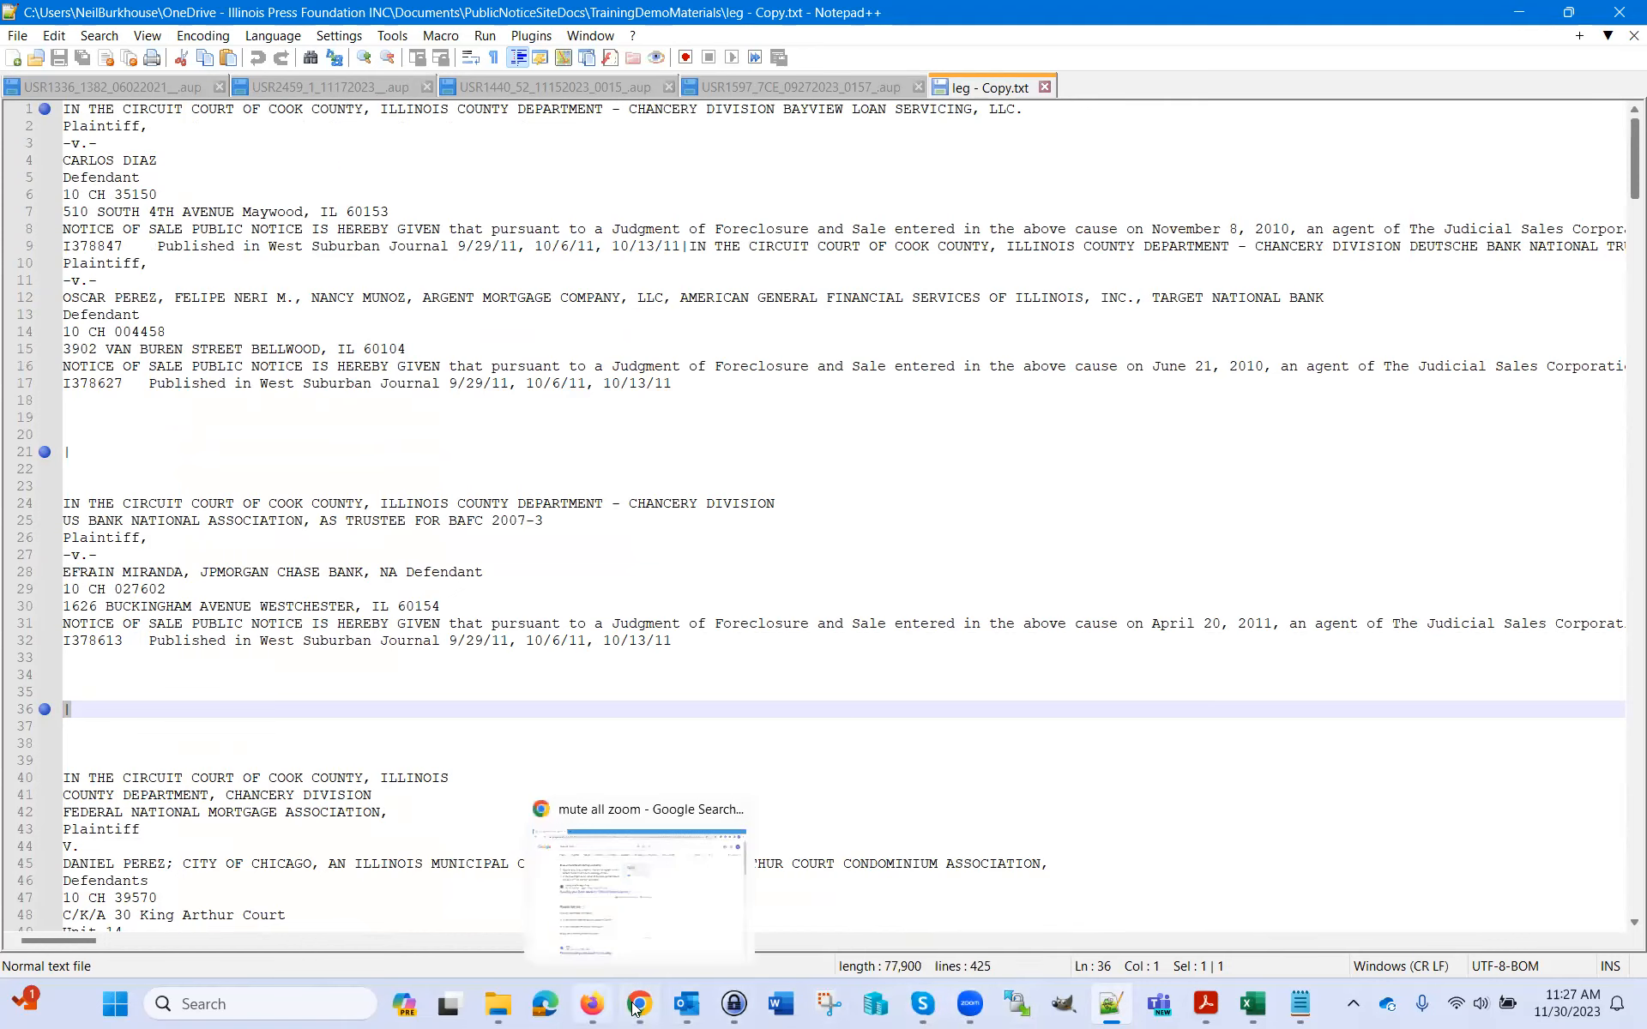
pyautogui.click(608, 1008)
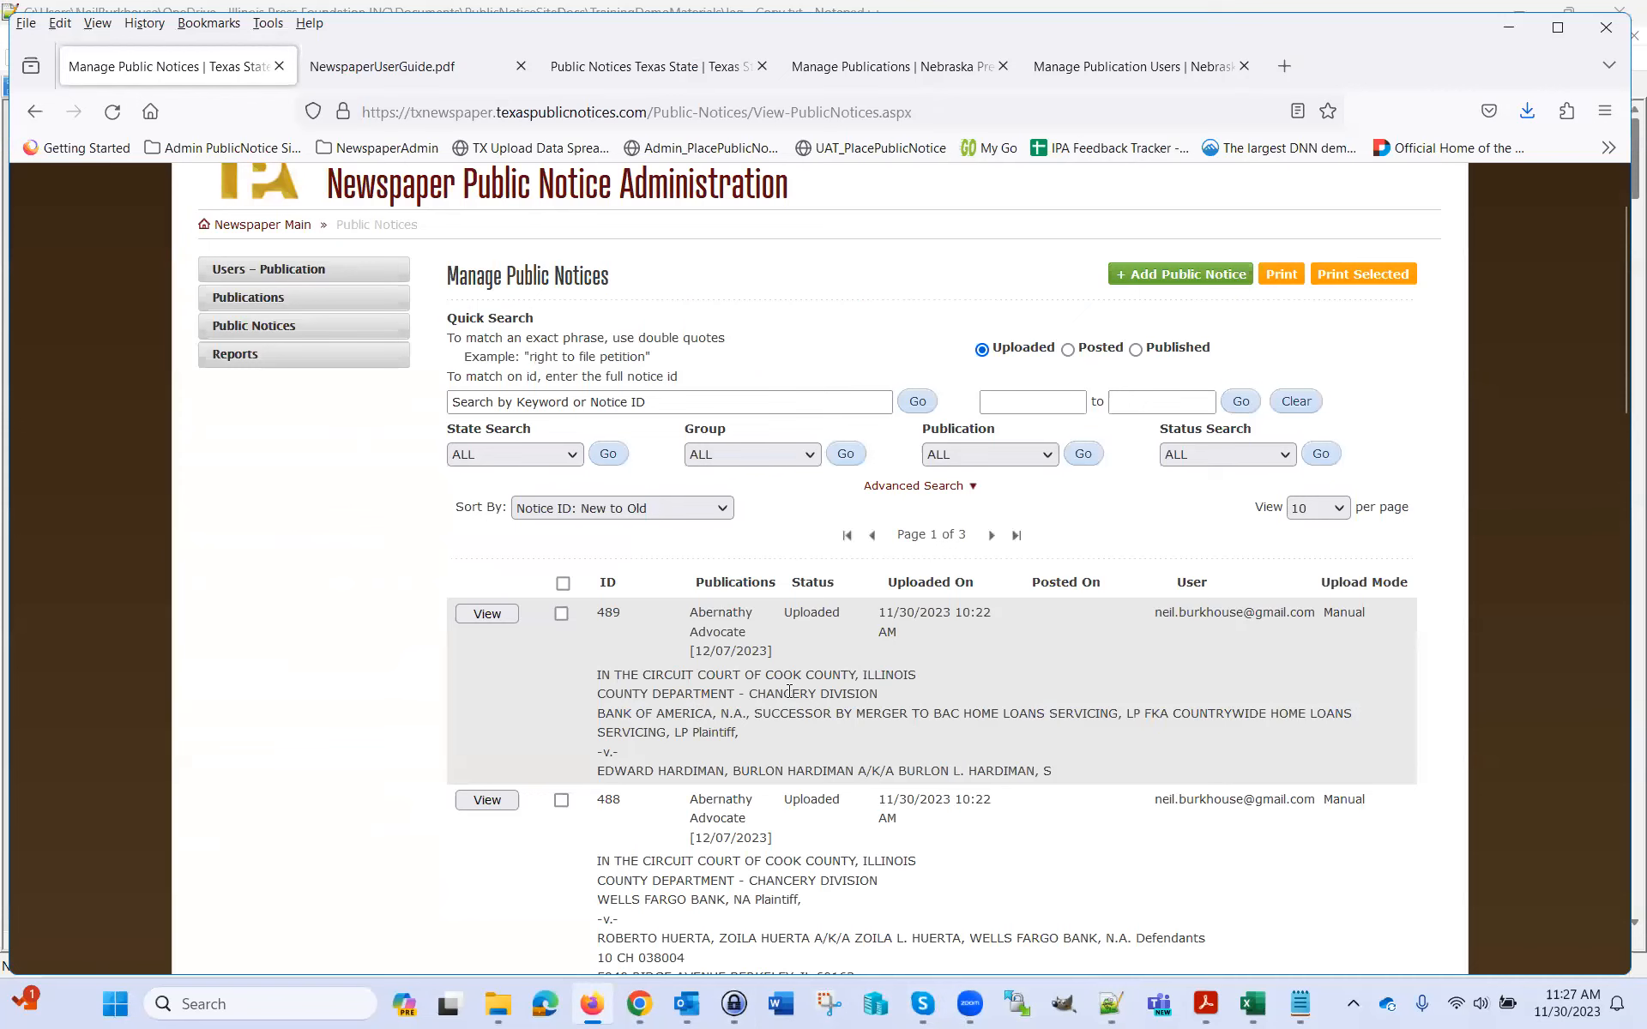
pyautogui.scroll(1, 801, 705)
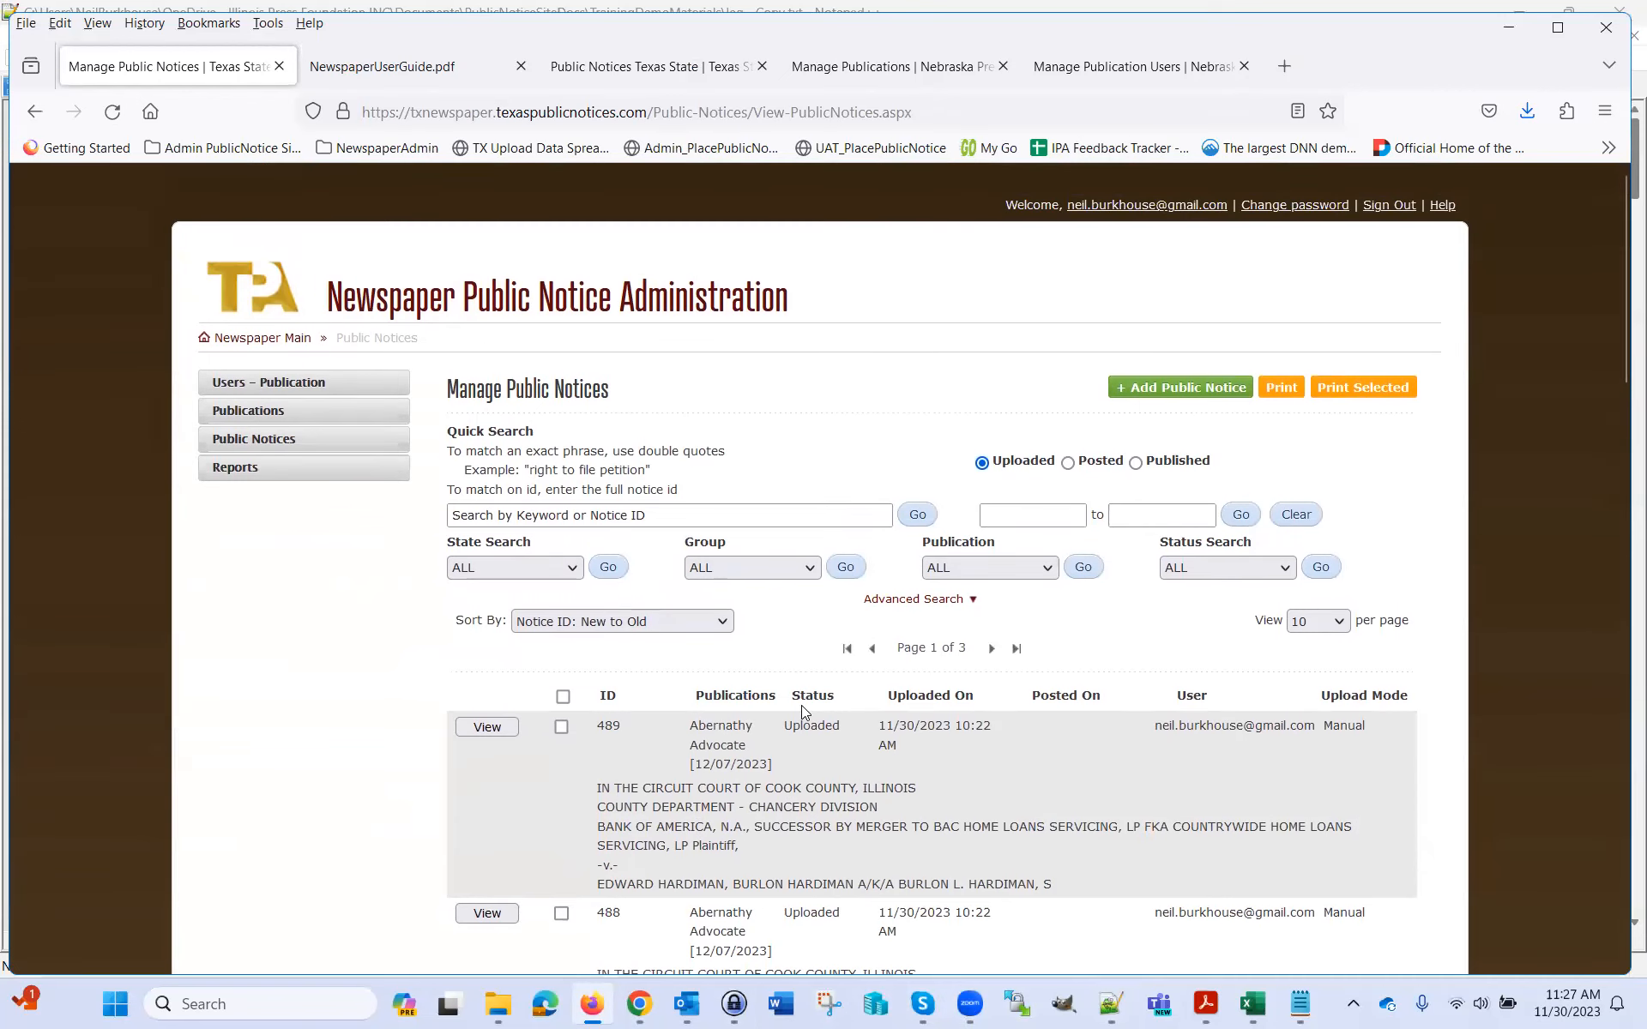
pyautogui.scroll(-2, 1009, 783)
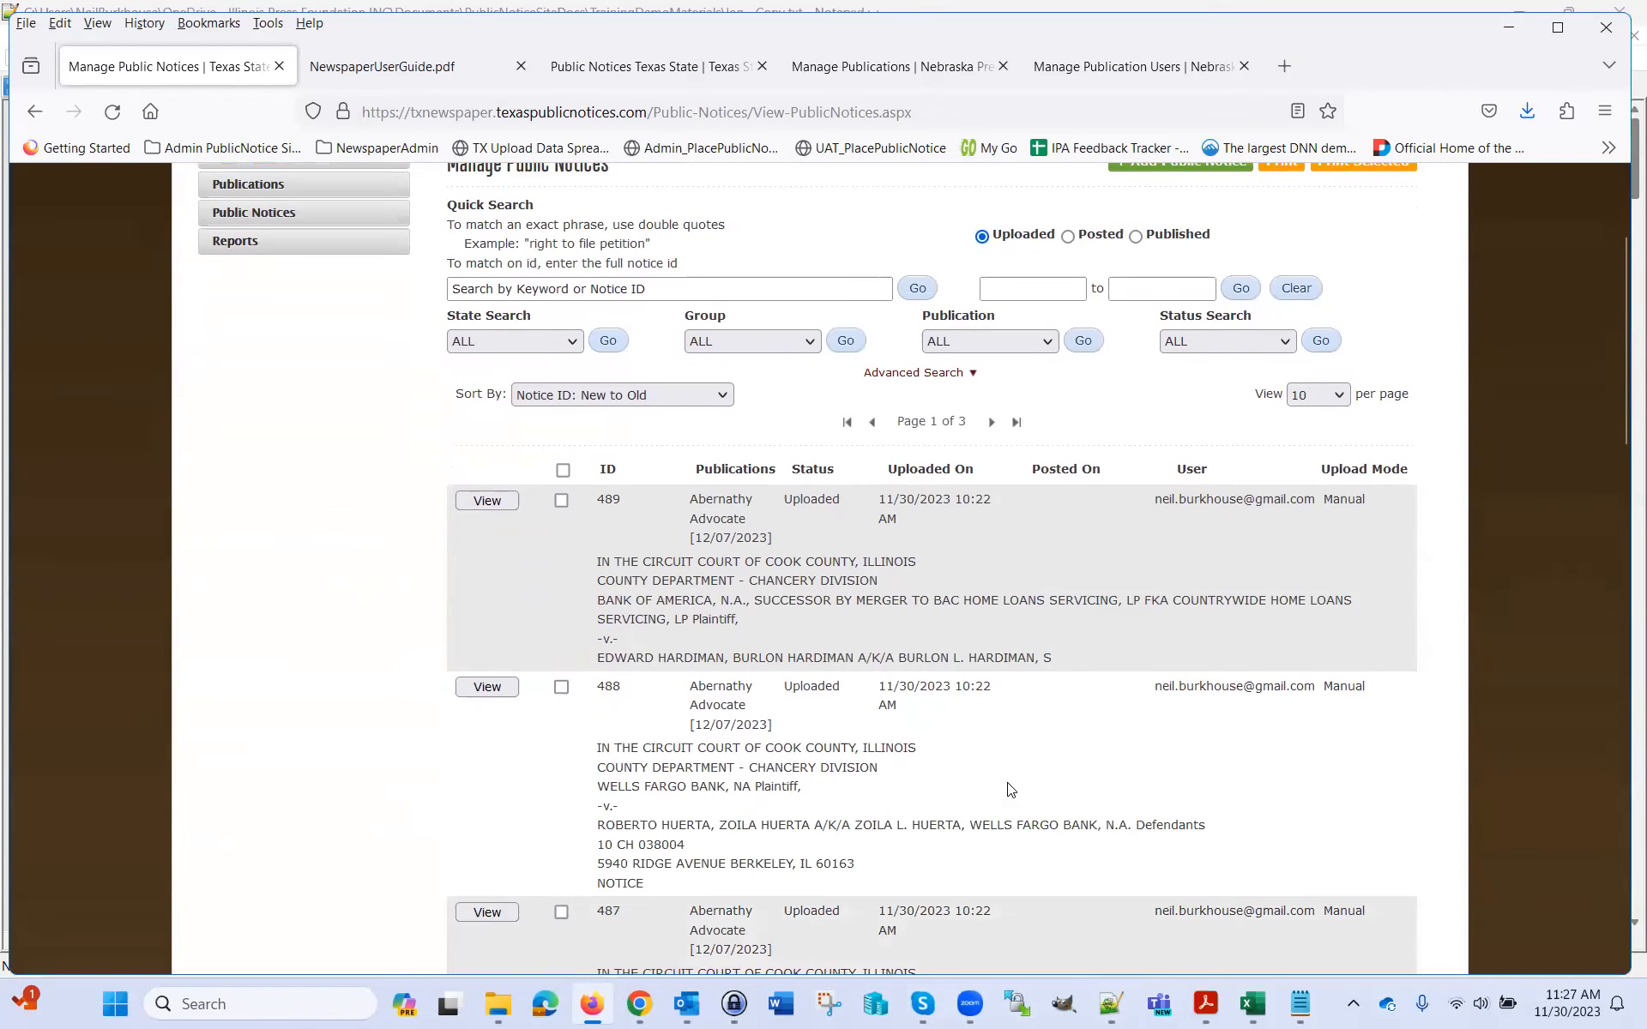
# Open notice 489's edit page and read the opening lines of its Notice Detail text
pyautogui.click(500, 501)
pyautogui.scroll(-5, 1358, 598)
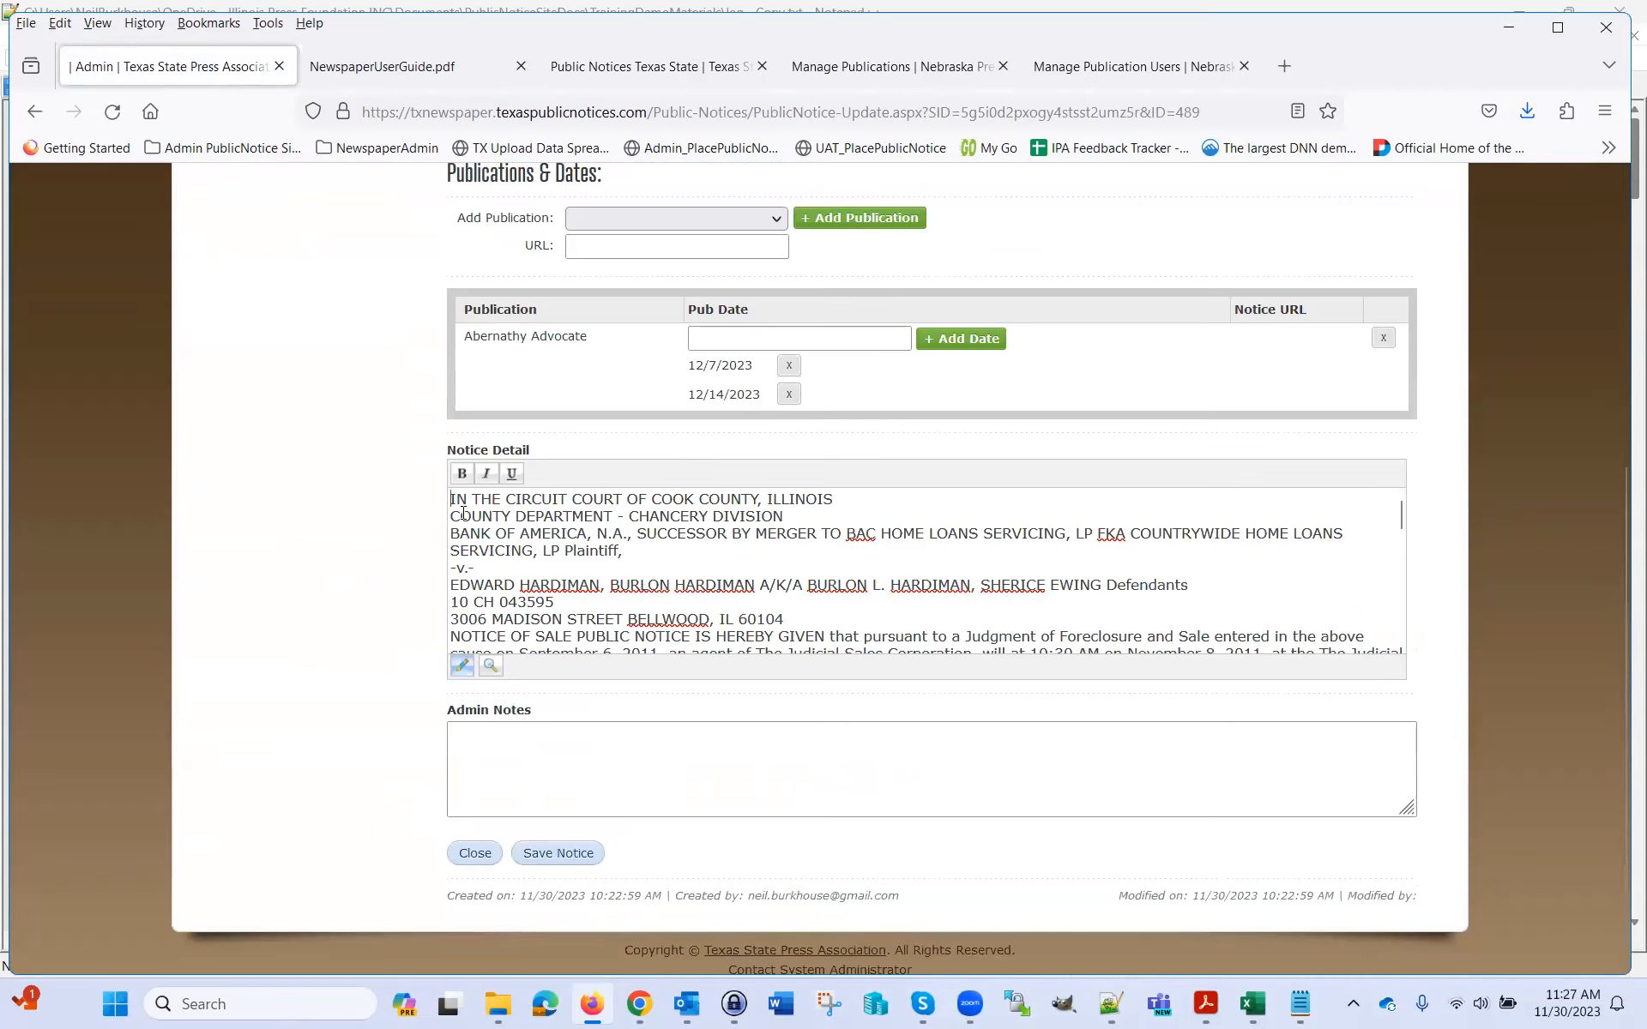
pyautogui.moveTo(459, 501); pyautogui.dragTo(839, 500)
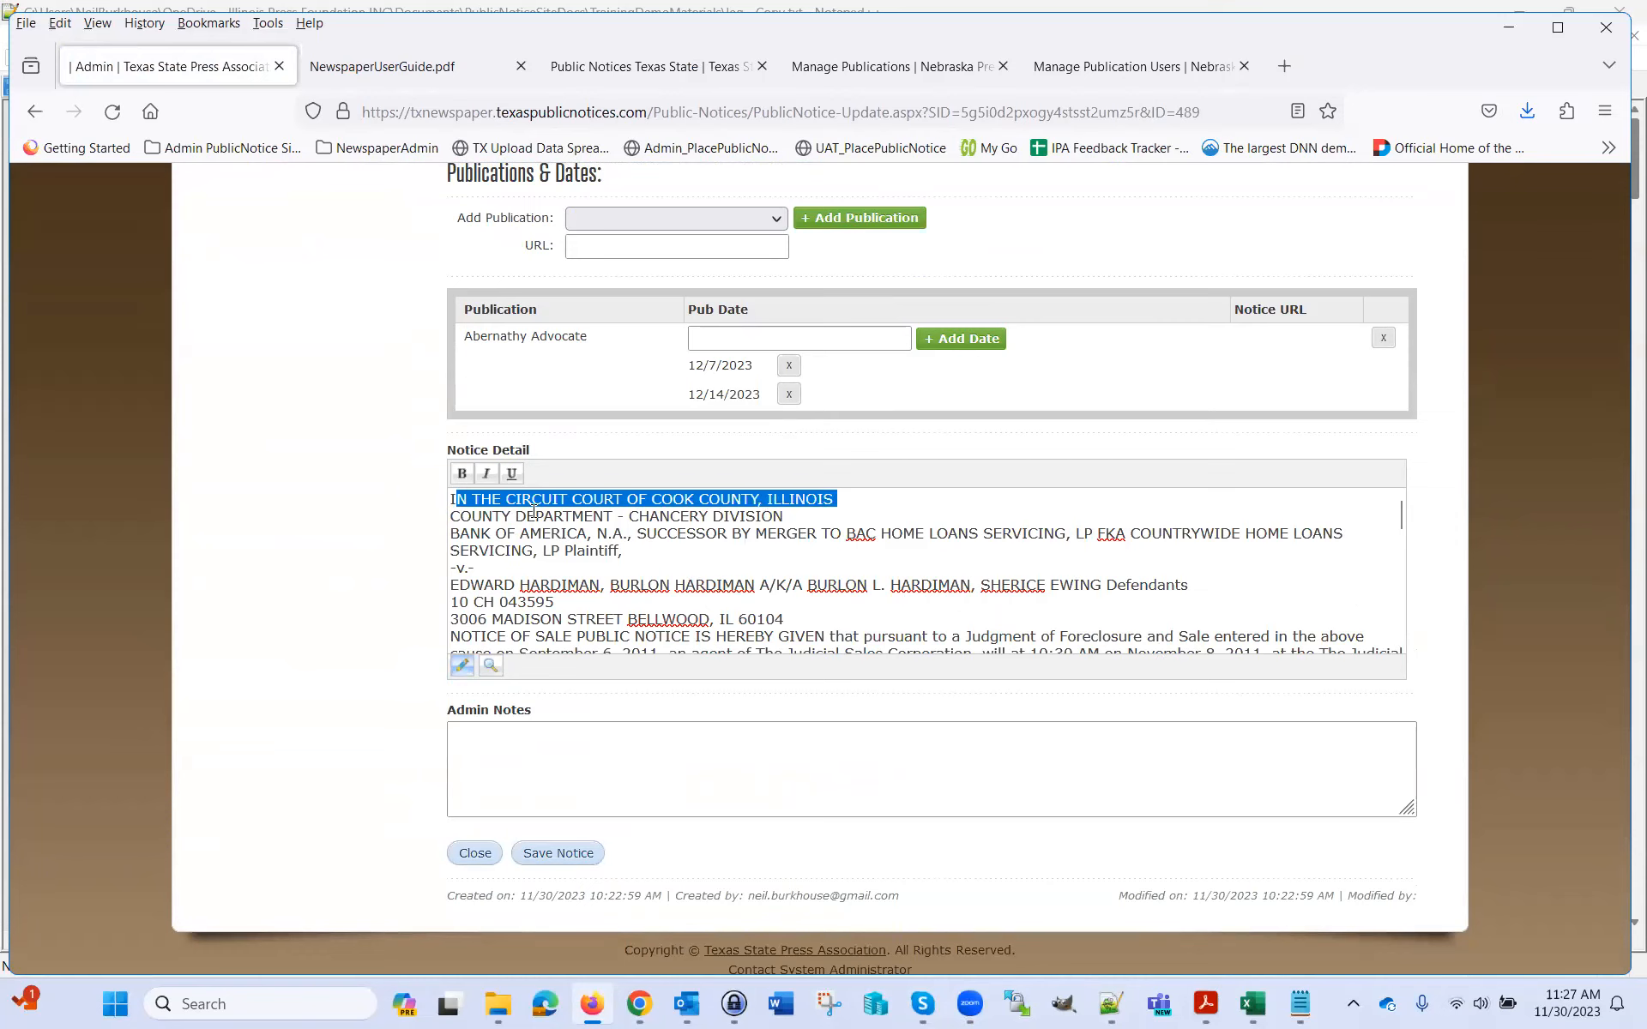
pyautogui.moveTo(452, 516); pyautogui.dragTo(764, 517)
pyautogui.moveTo(1402, 525); pyautogui.dragTo(1398, 648)
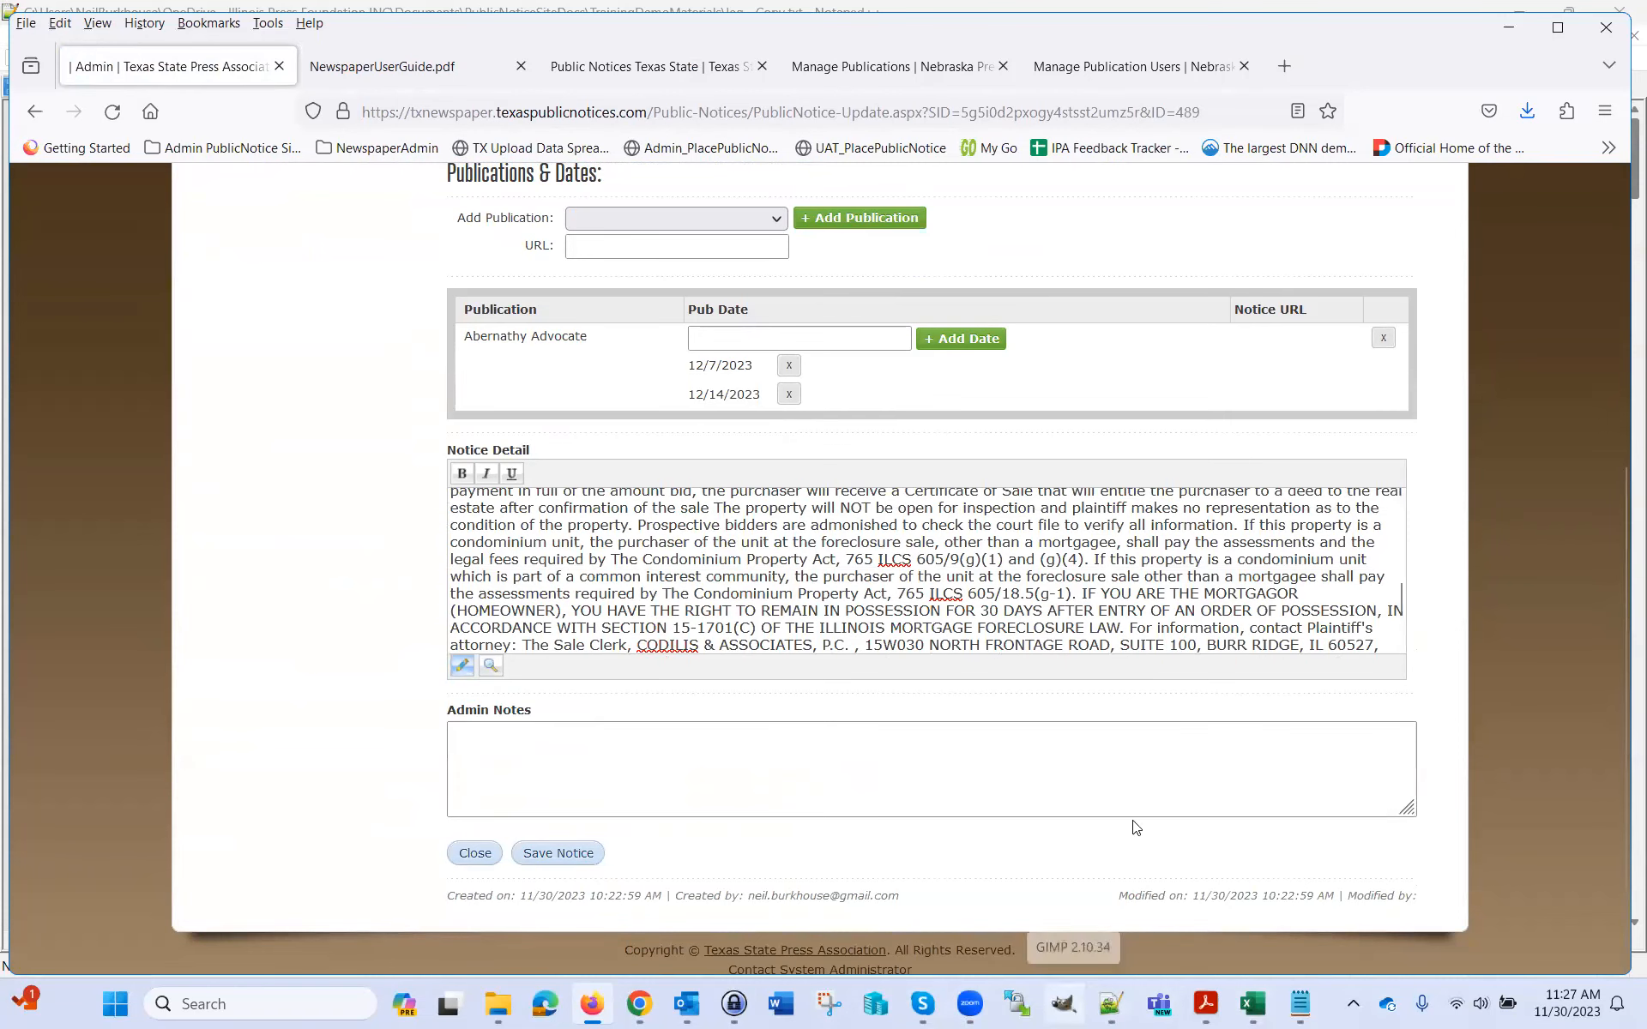
pyautogui.moveTo(1402, 611); pyautogui.dragTo(1409, 506)
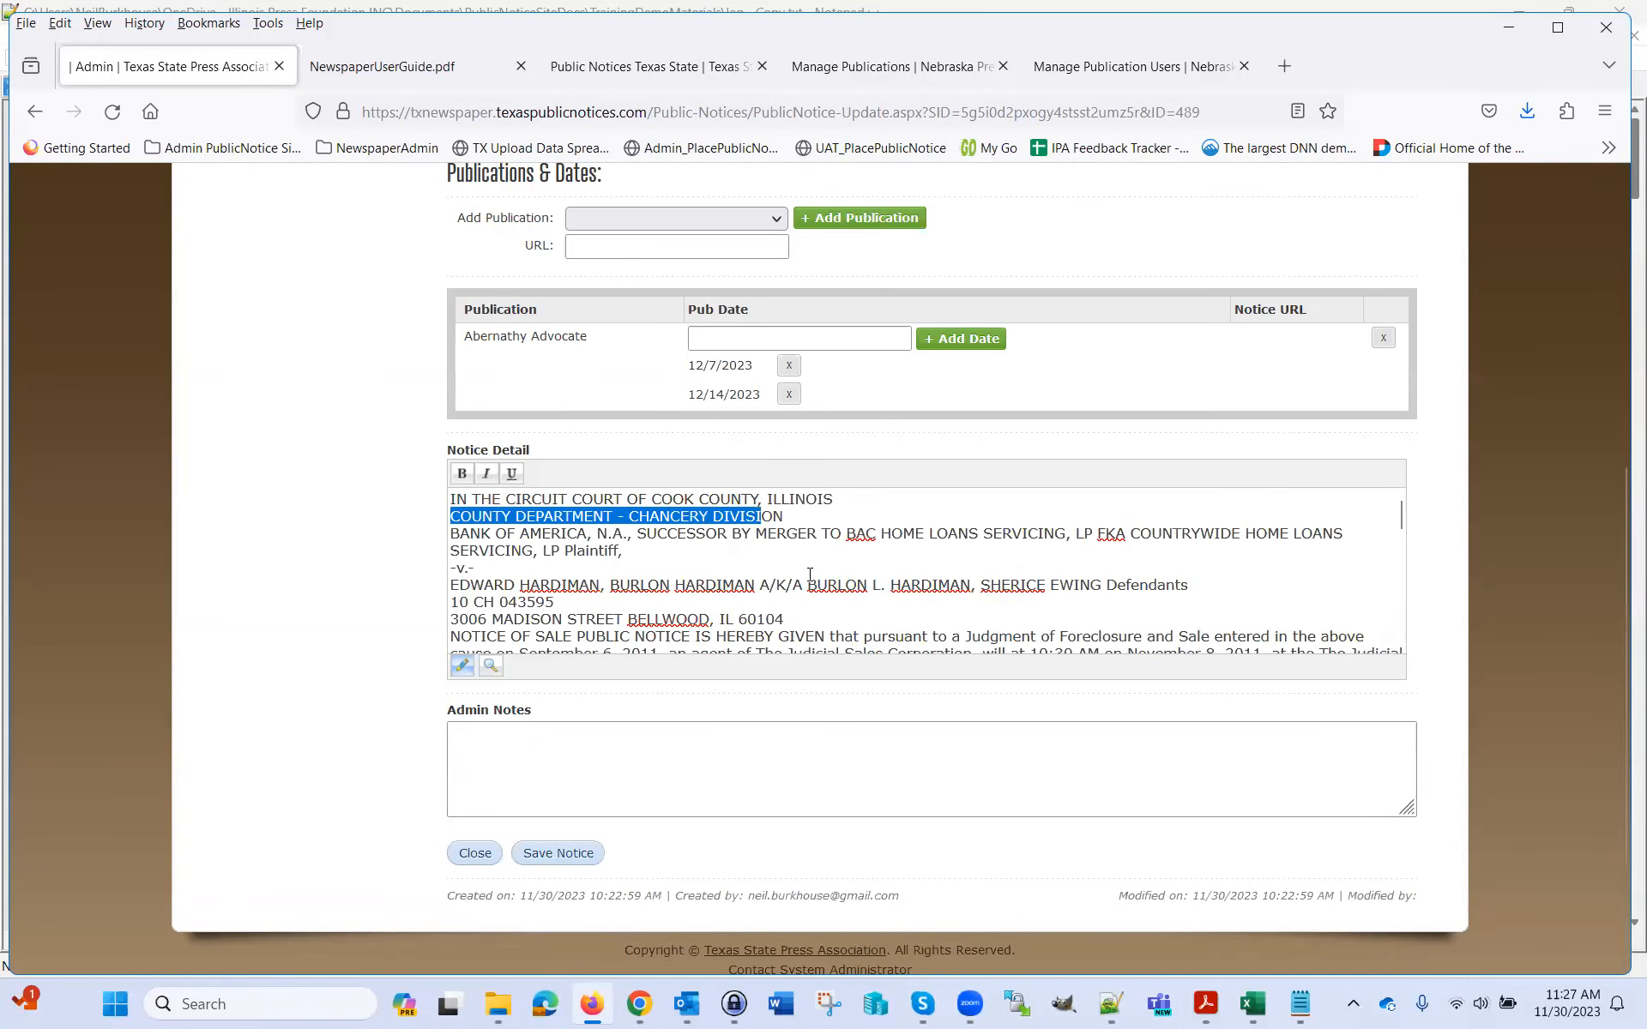
# Read notice 489's full text through case number 10 CH 043595, then return to leg - Copy.txt
pyautogui.click(482, 572)
pyautogui.hotkey('ctrl', 'a')
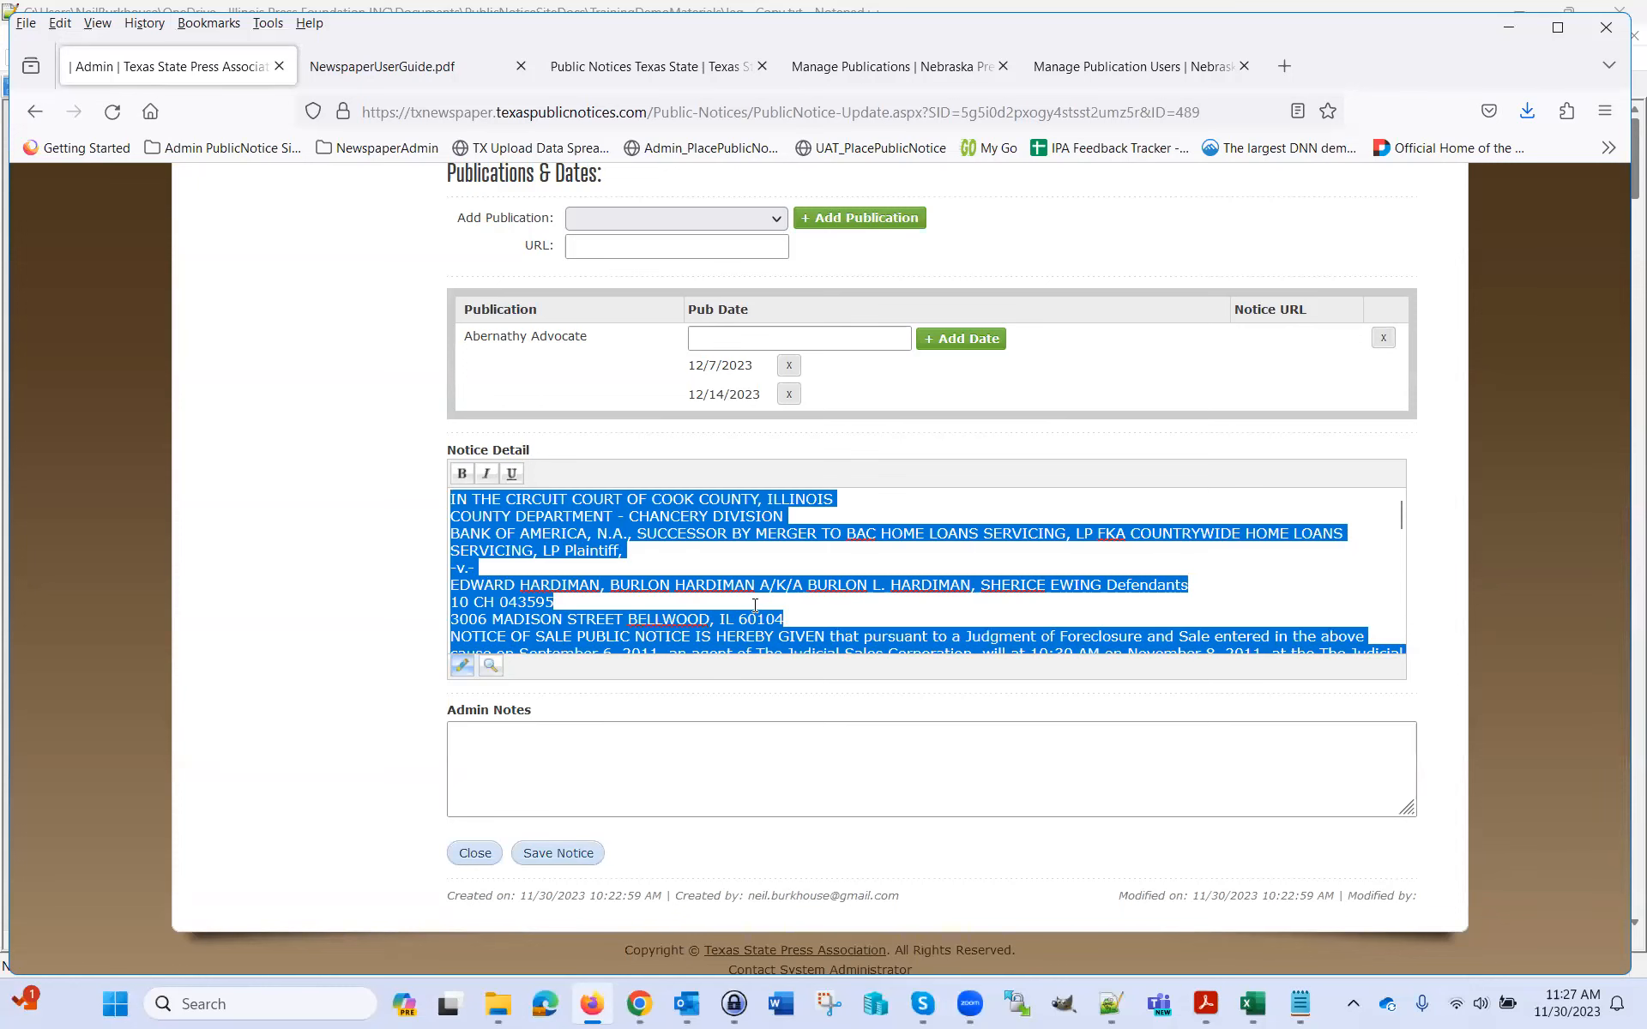
pyautogui.click(752, 609)
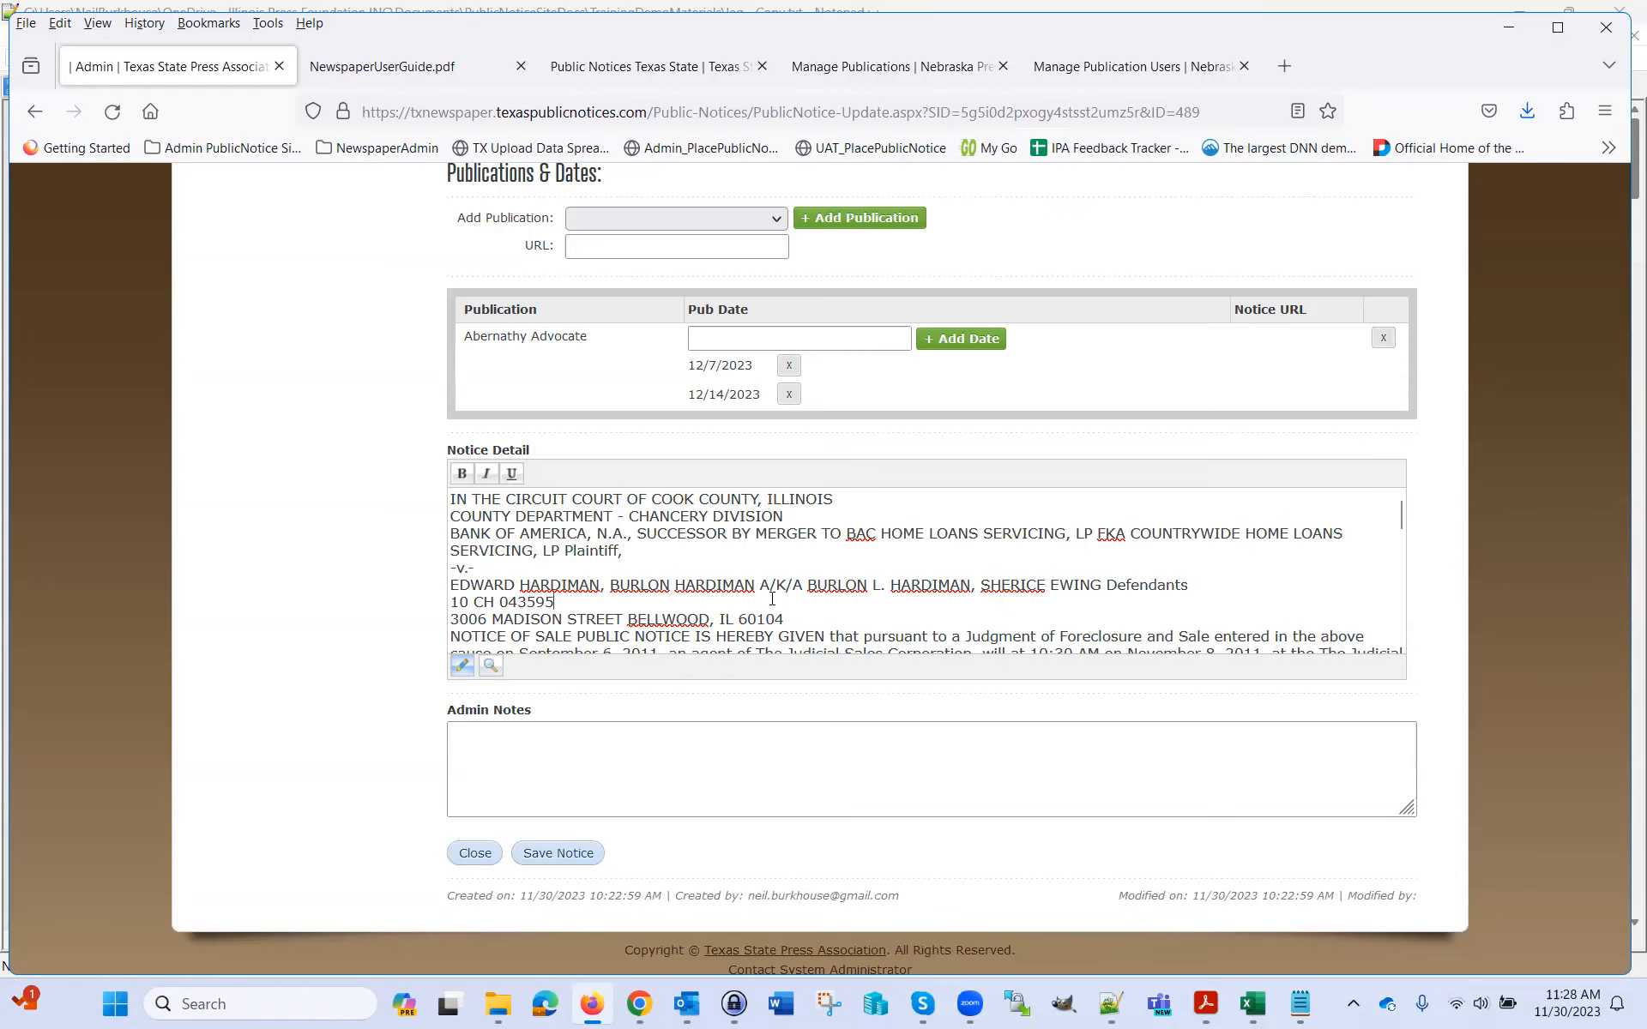
pyautogui.click(1301, 1005)
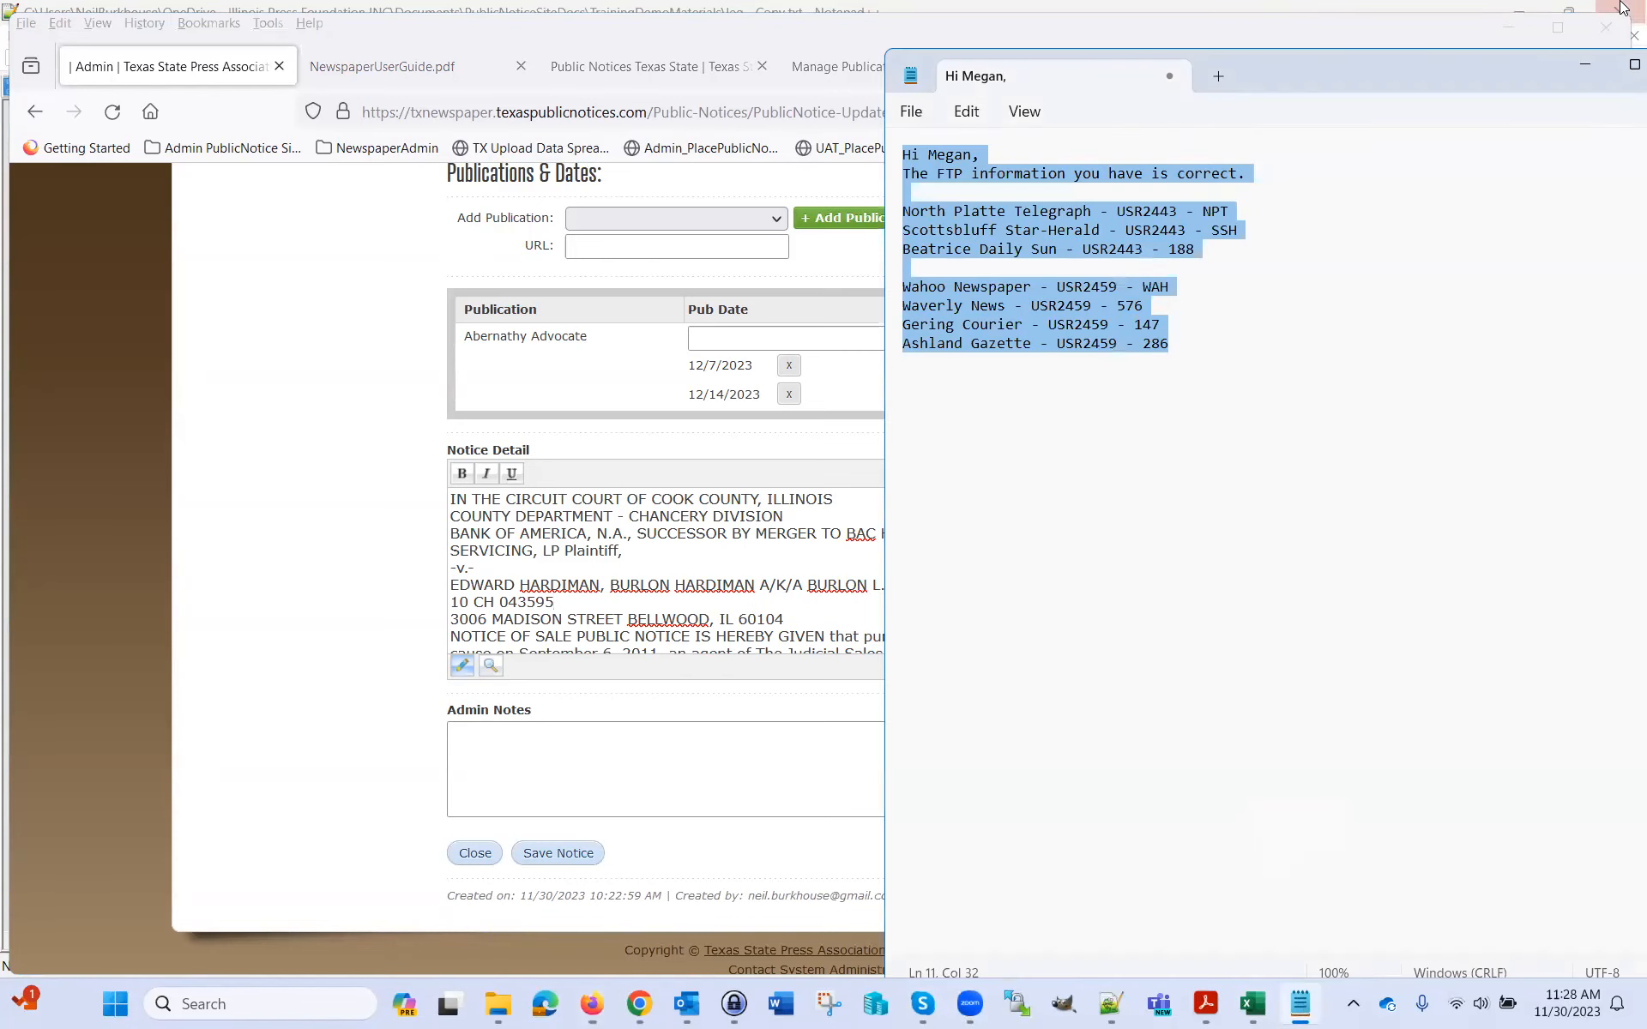
pyautogui.click(1583, 69)
pyautogui.click(617, 603)
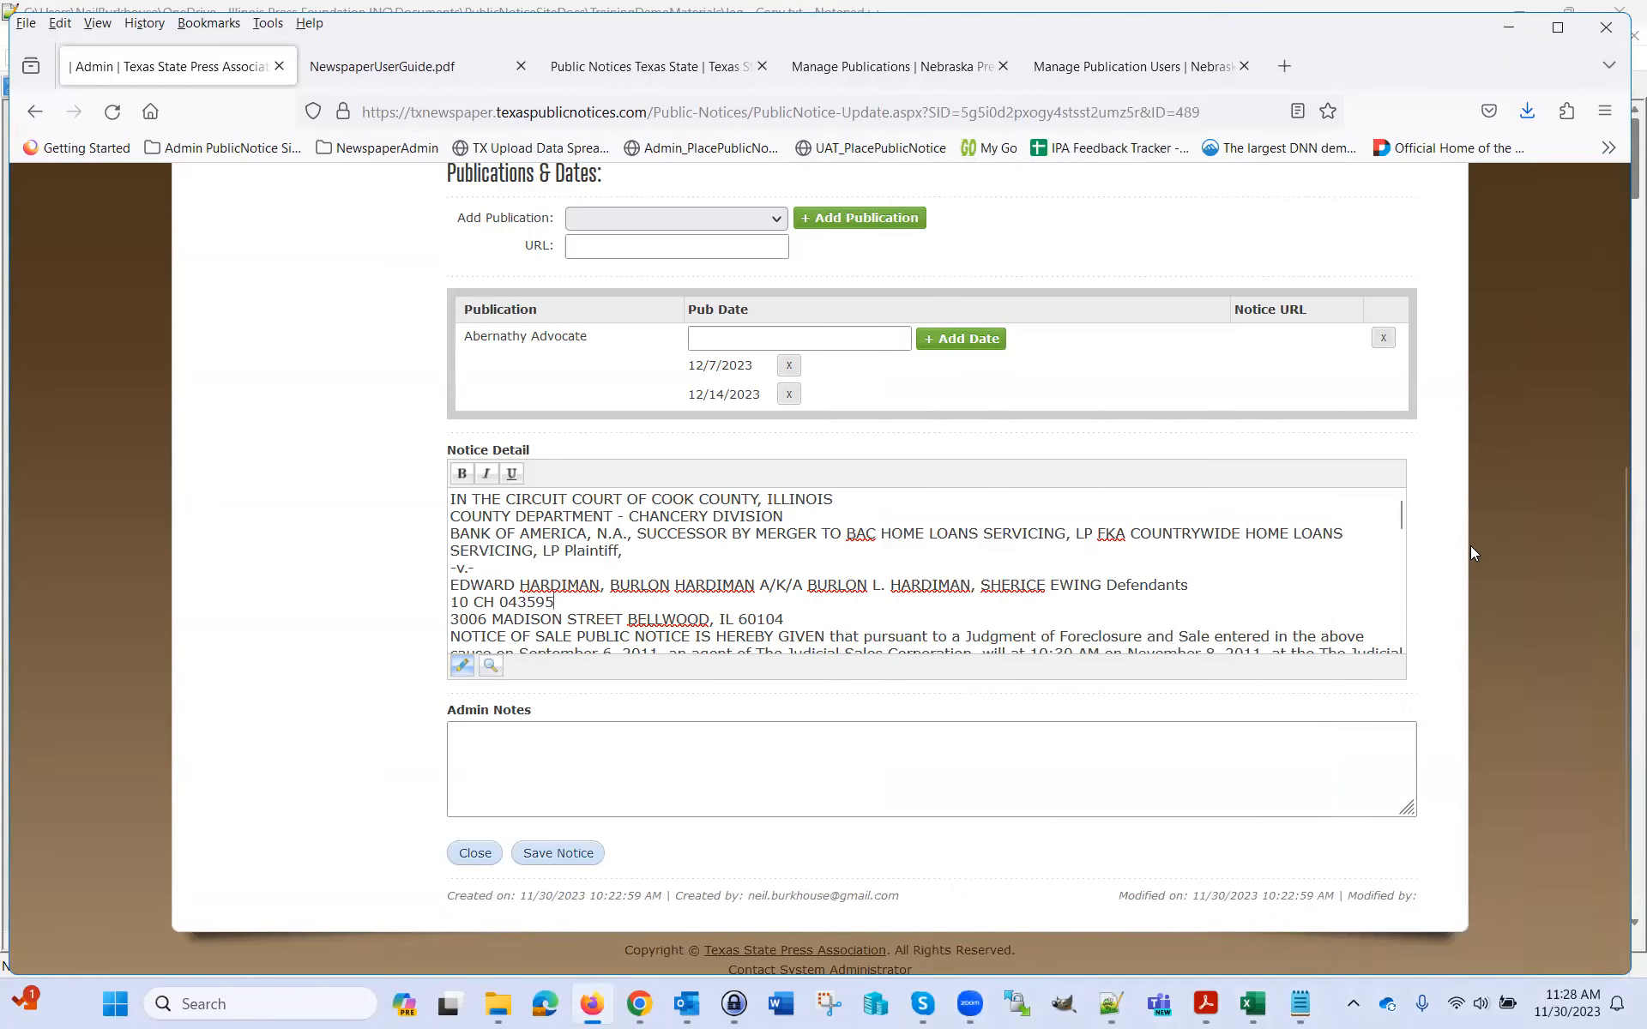
pyautogui.moveTo(1402, 518); pyautogui.dragTo(1388, 645)
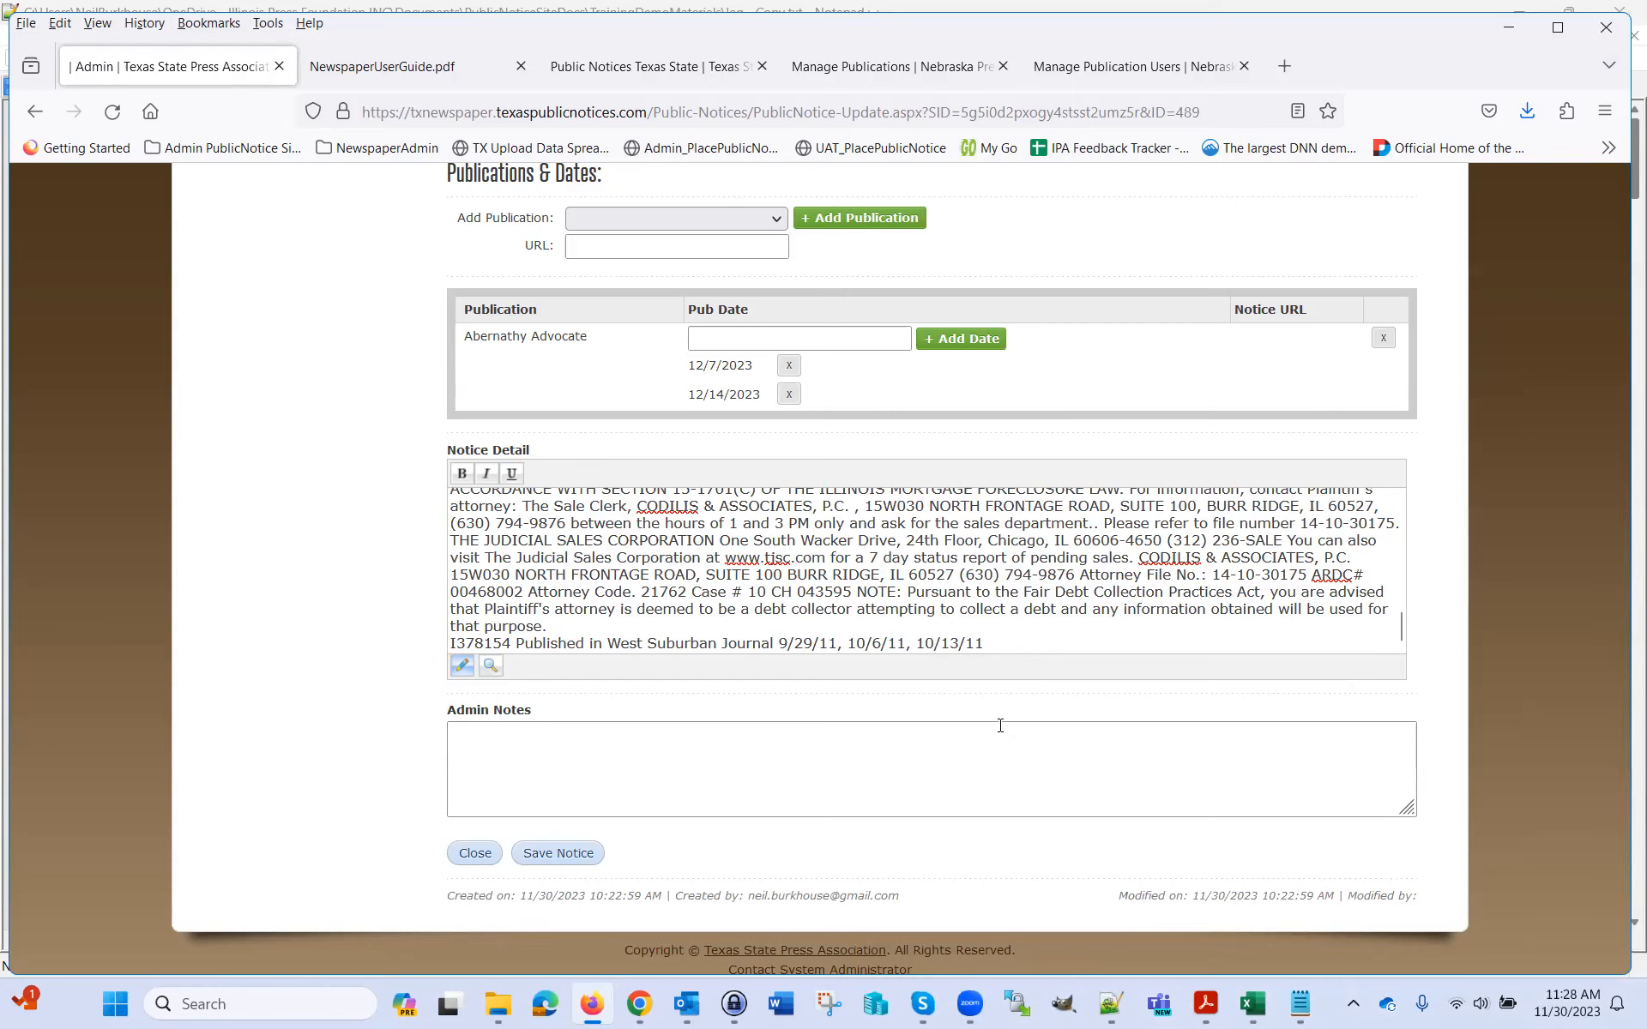
pyautogui.moveTo(1126, 1011)
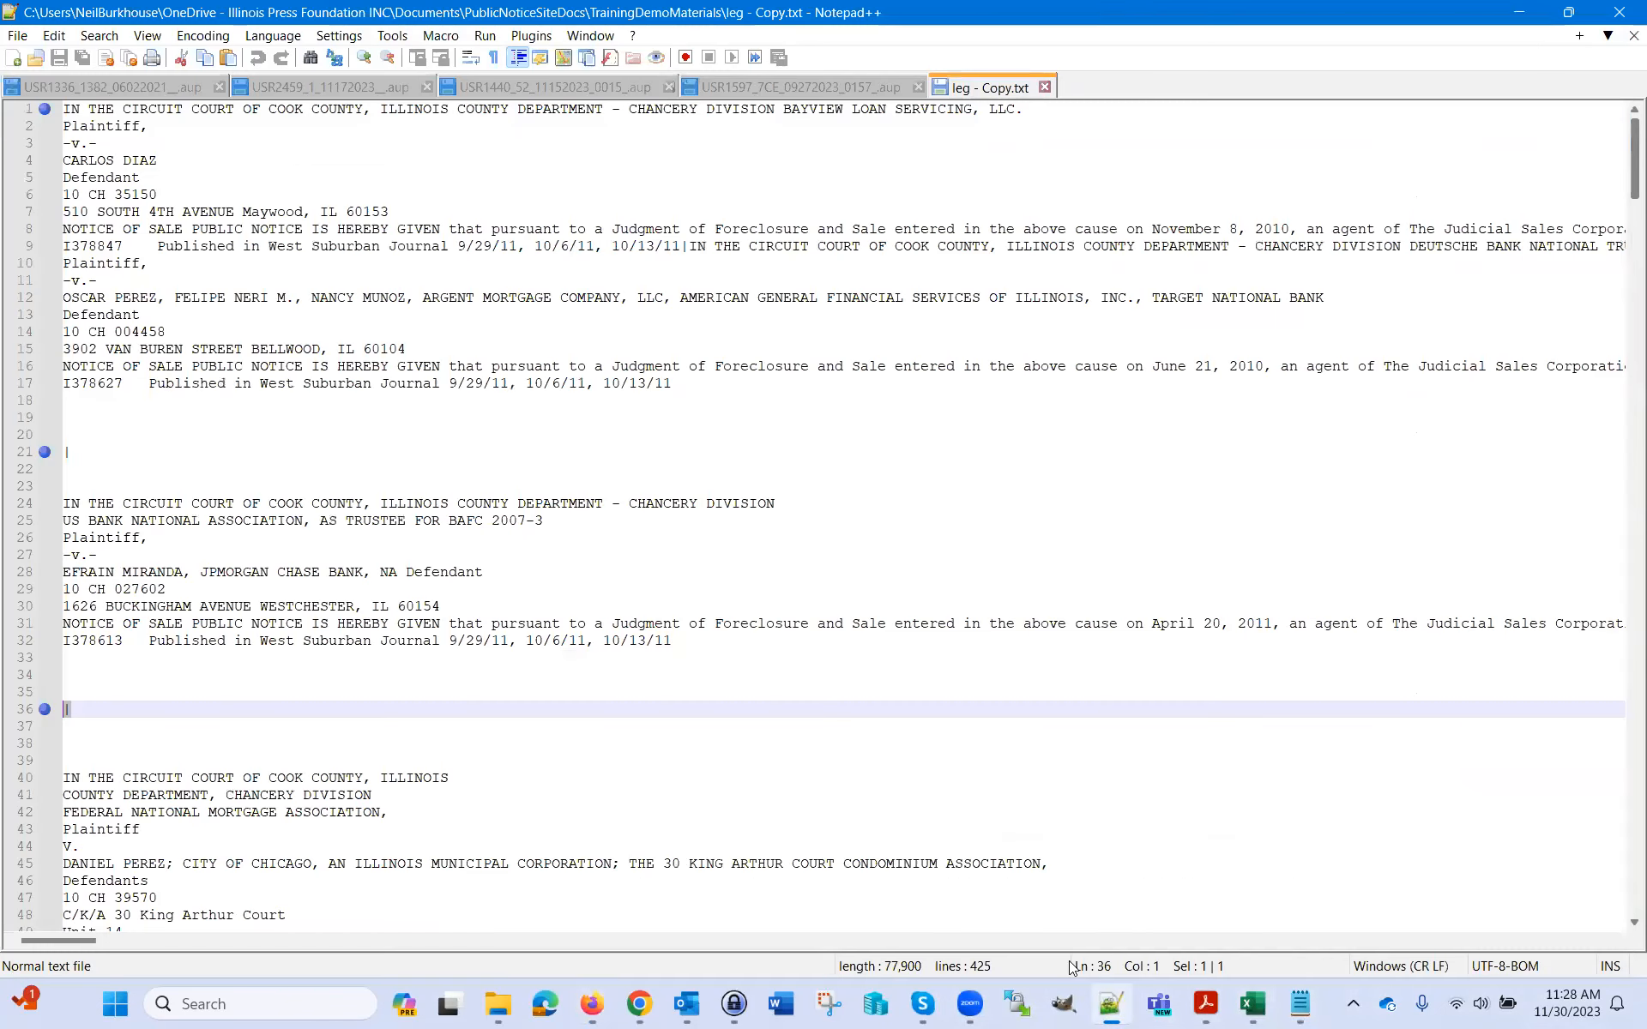
pyautogui.click(1110, 1006)
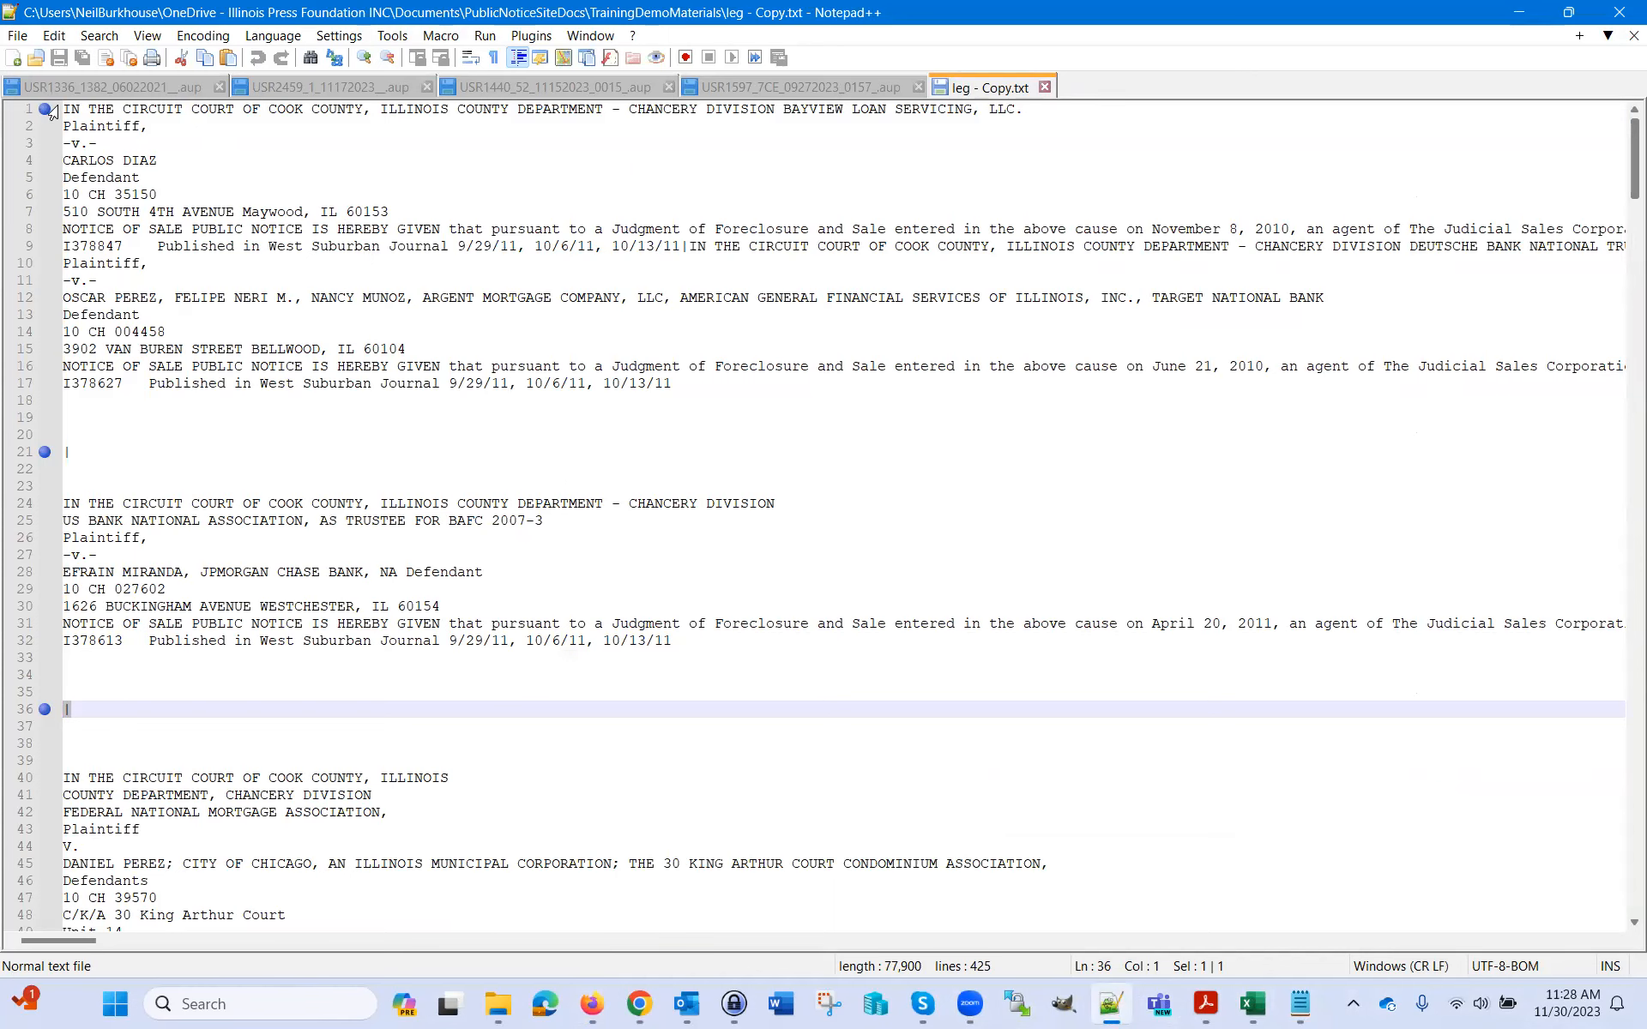
# Compare the first two notices in leg - Copy.txt with the USR1440 XML file, then return to notice 489
pyautogui.moveTo(1014, 114); pyautogui.dragTo(23, 151)
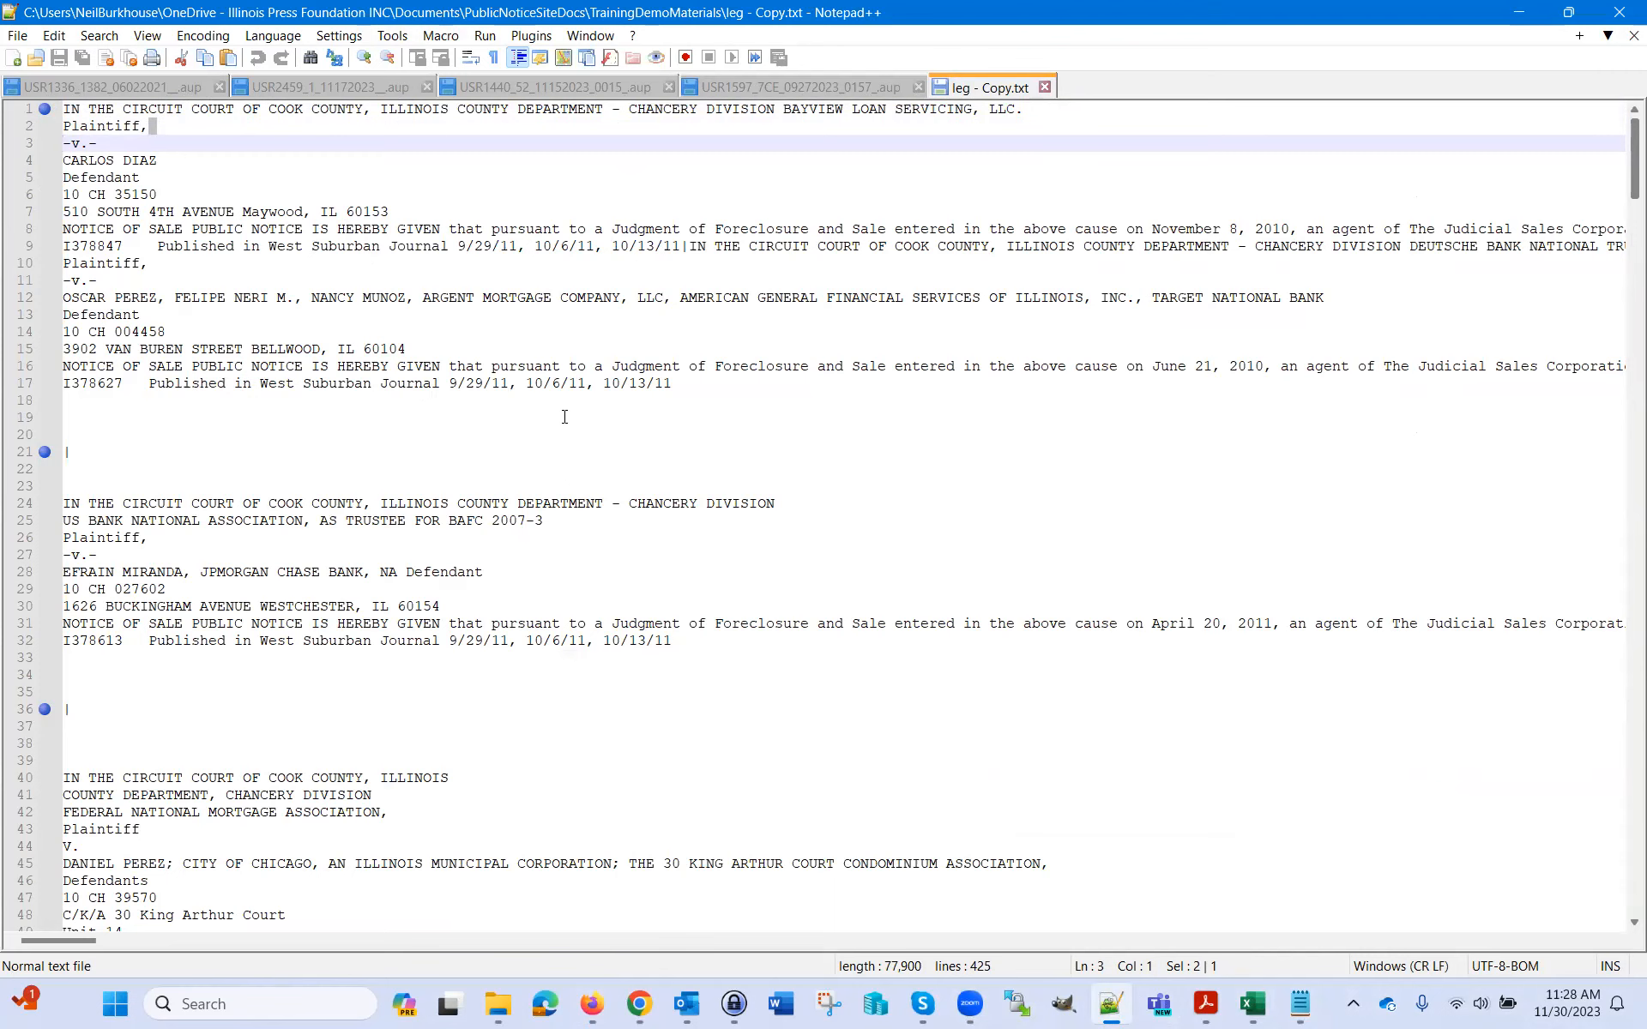
pyautogui.moveTo(690, 389); pyautogui.dragTo(63, 121)
pyautogui.click(592, 89)
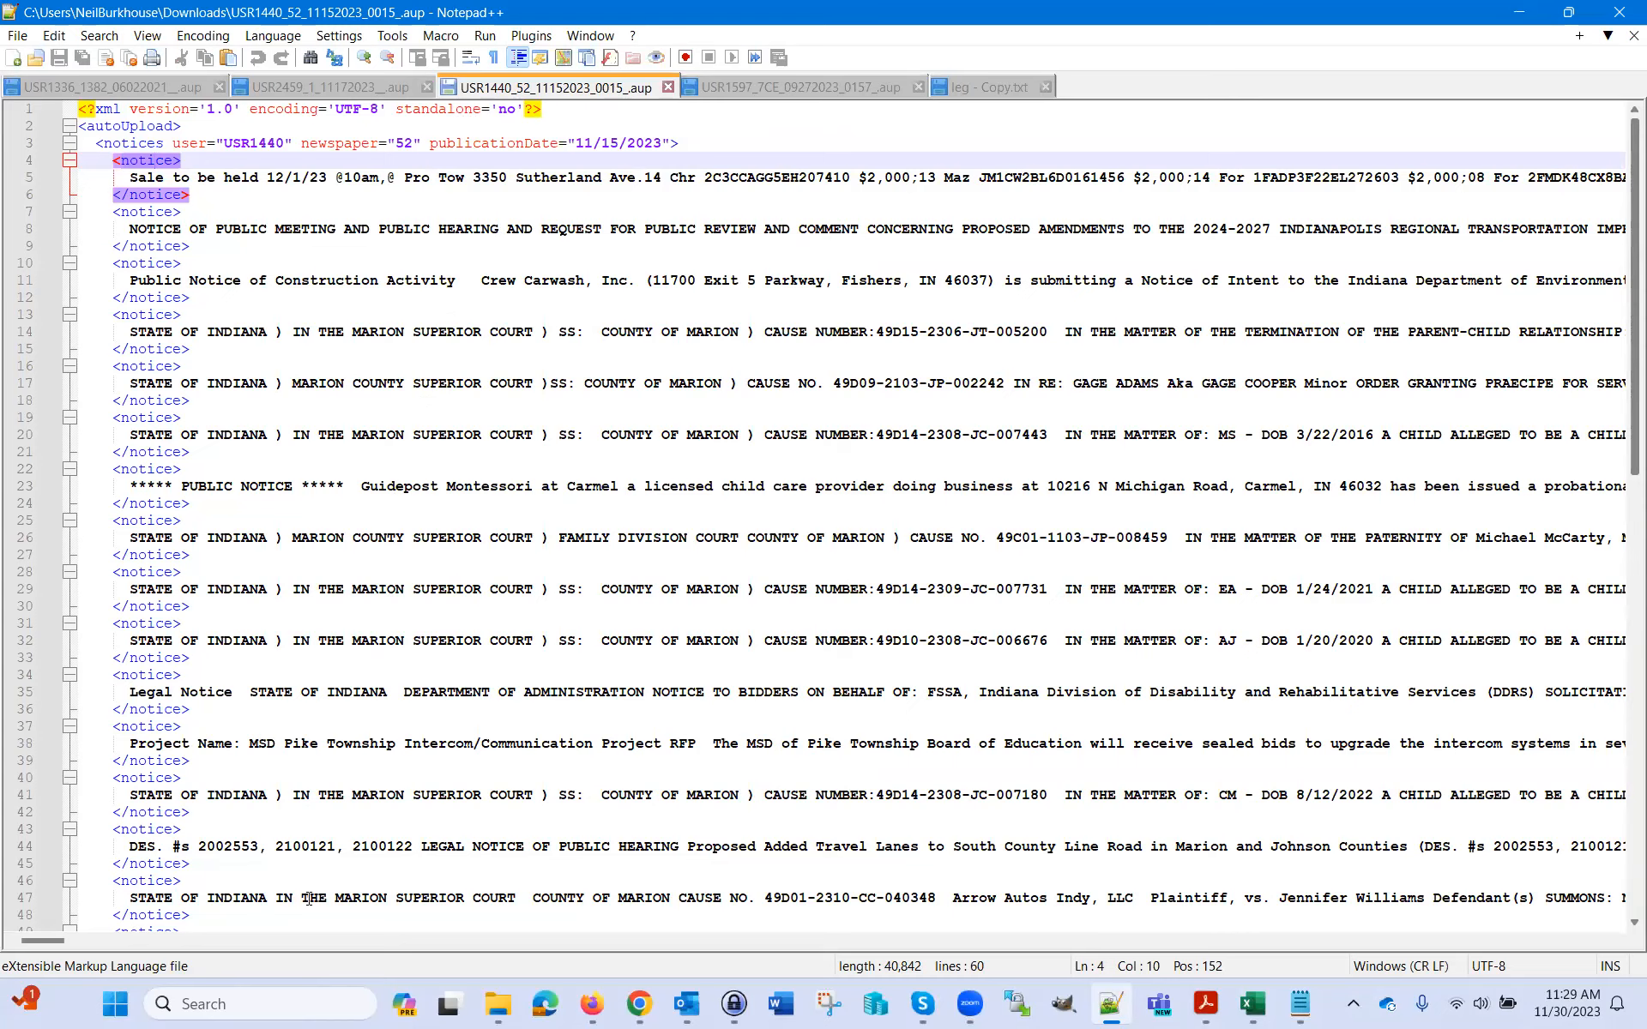
pyautogui.click(640, 1004)
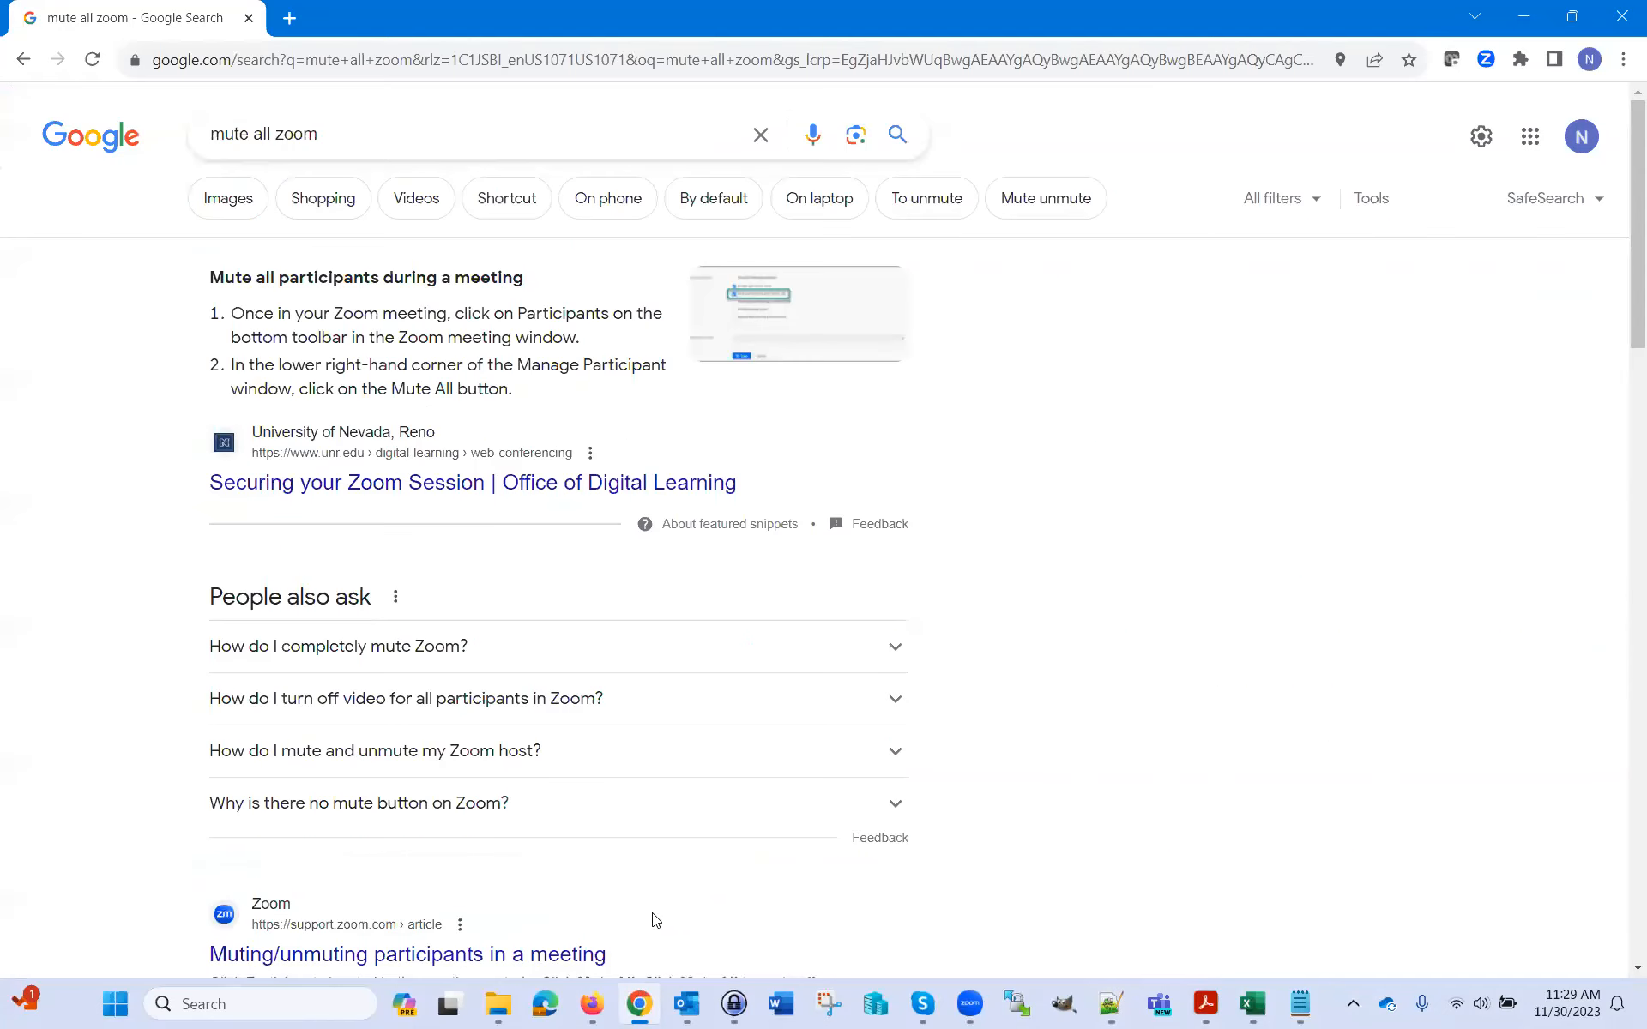
pyautogui.click(591, 1003)
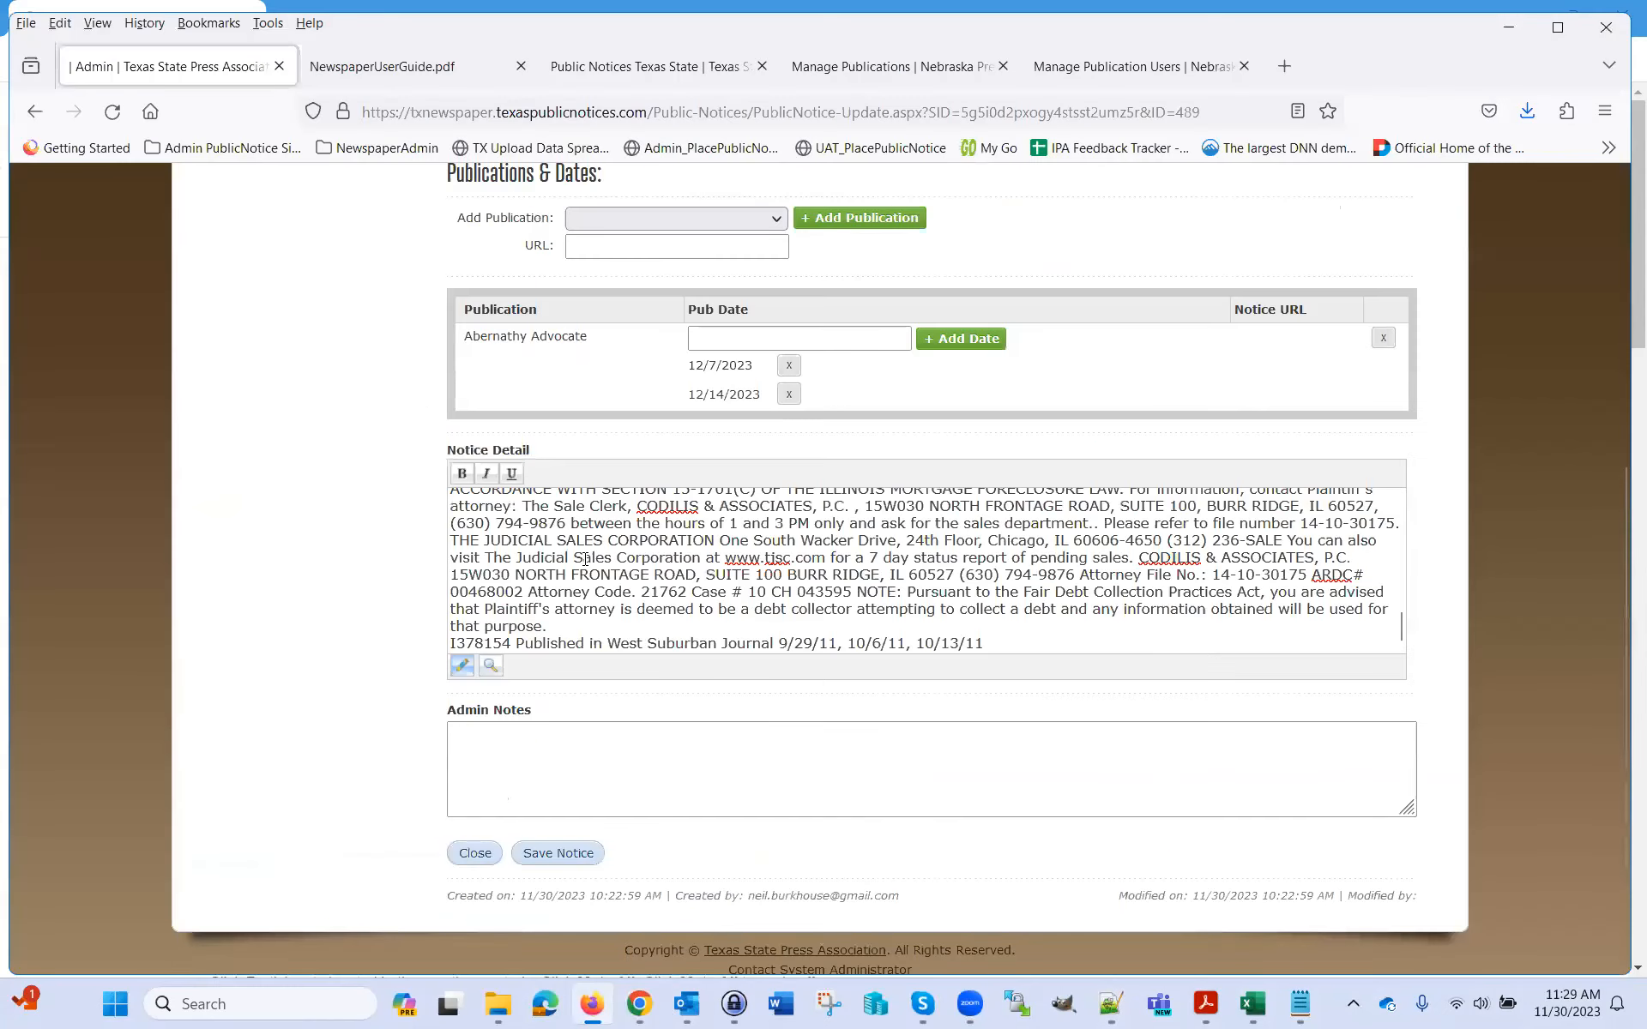
# Go to Public Notices in the sidebar and start a new uploaded-files notice with + Add Public Notice
pyautogui.scroll(5, 326, 515)
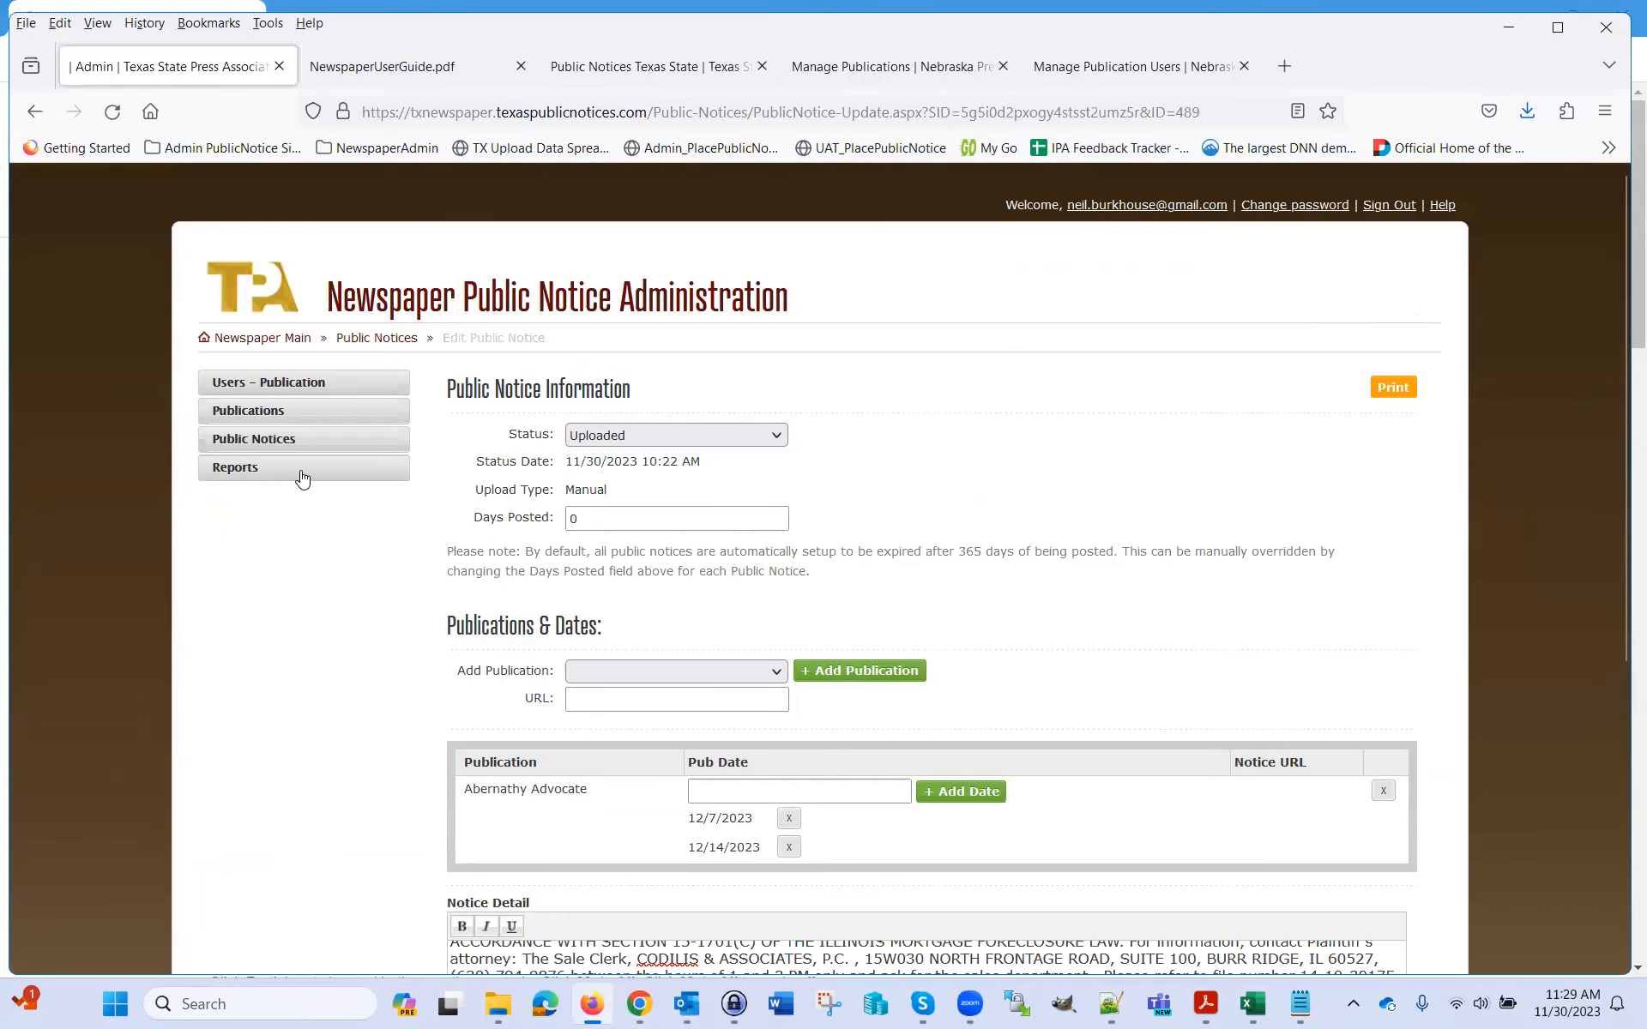
pyautogui.click(283, 448)
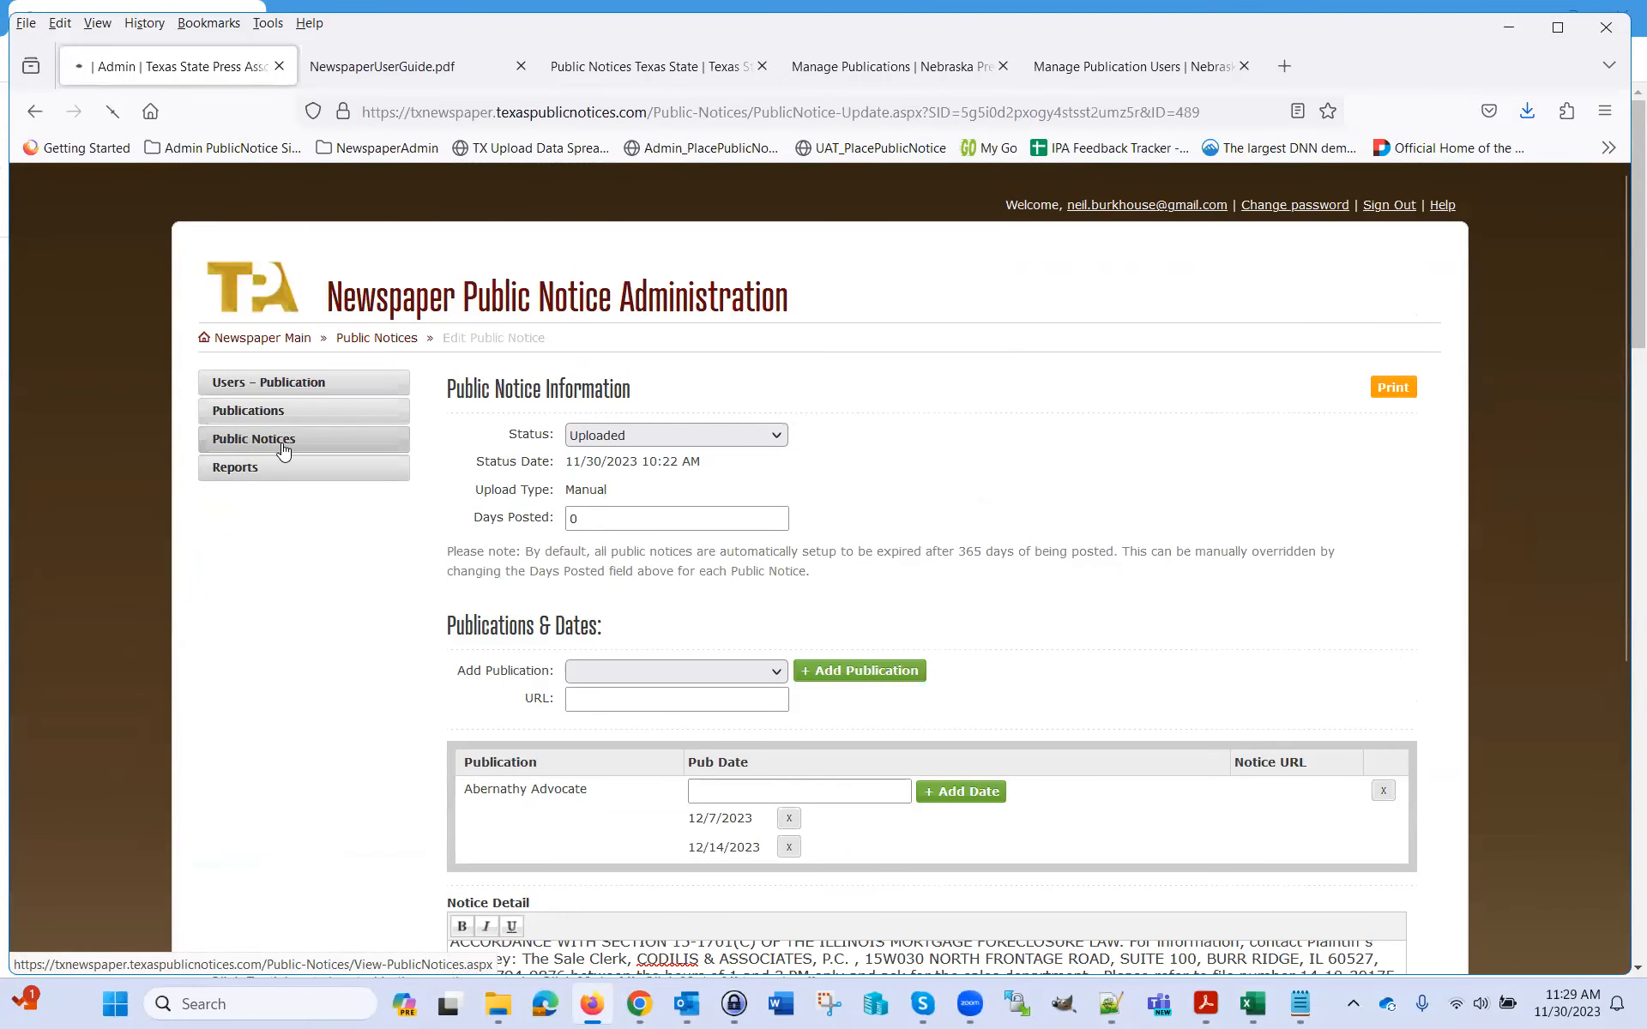
pyautogui.click(1194, 390)
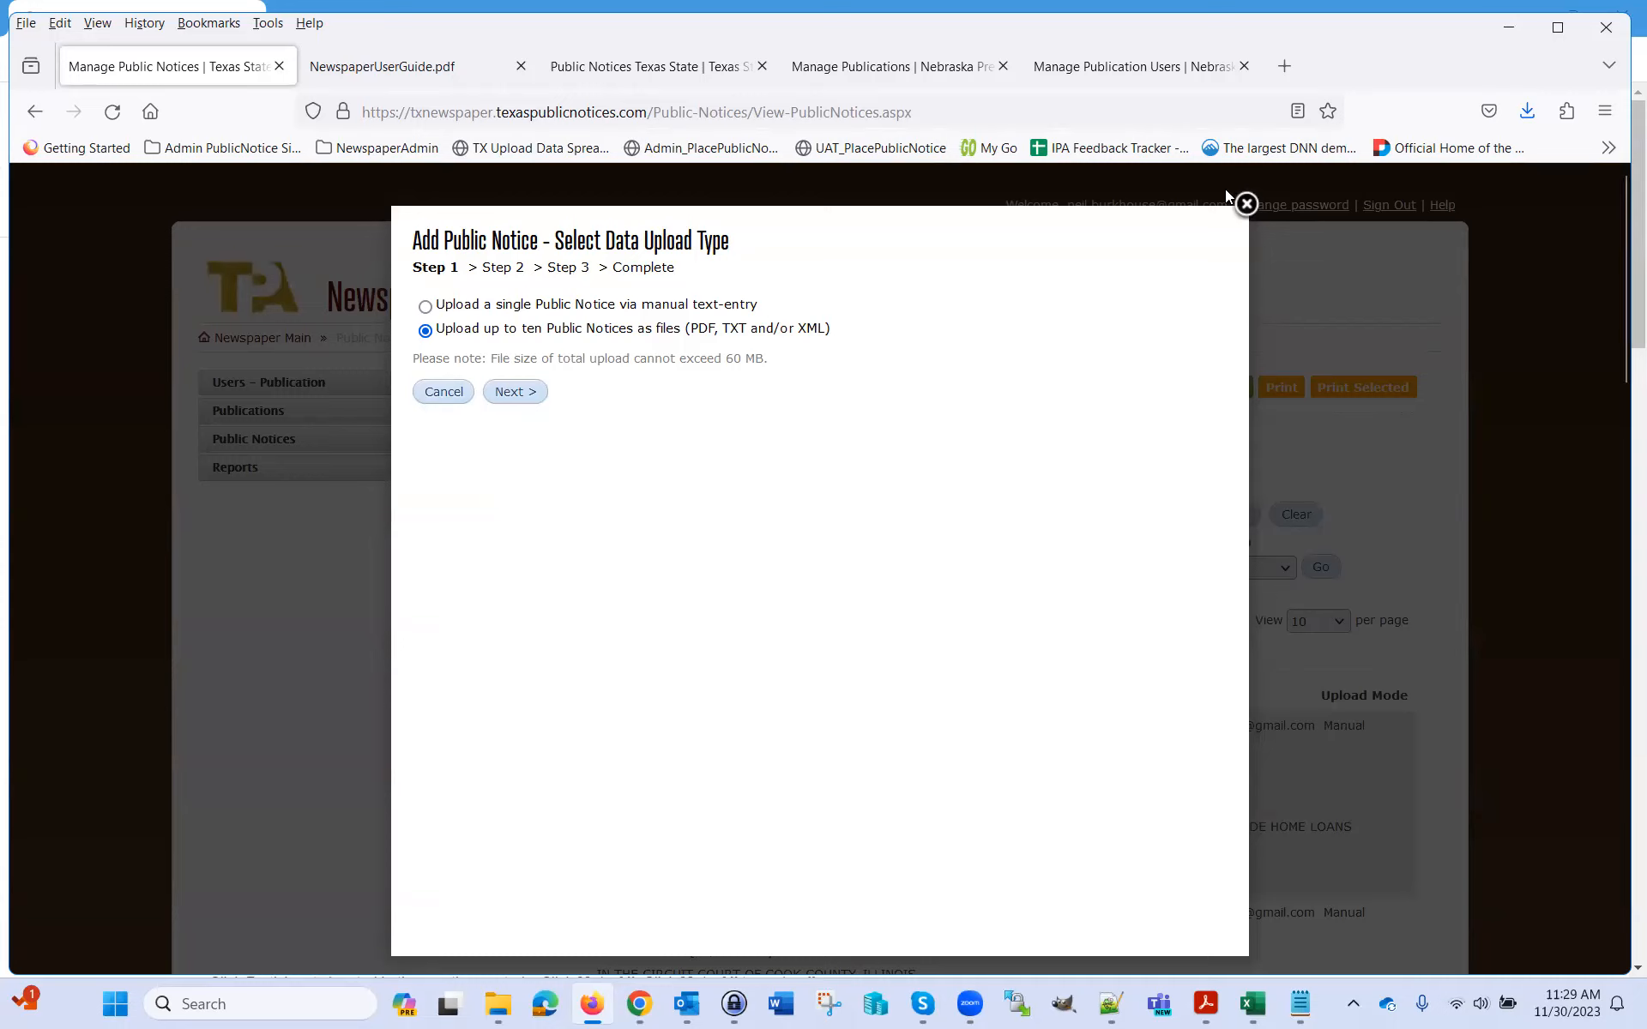
# Restart the Add Public Notice wizard and advance to the file selection step
pyautogui.click(1246, 203)
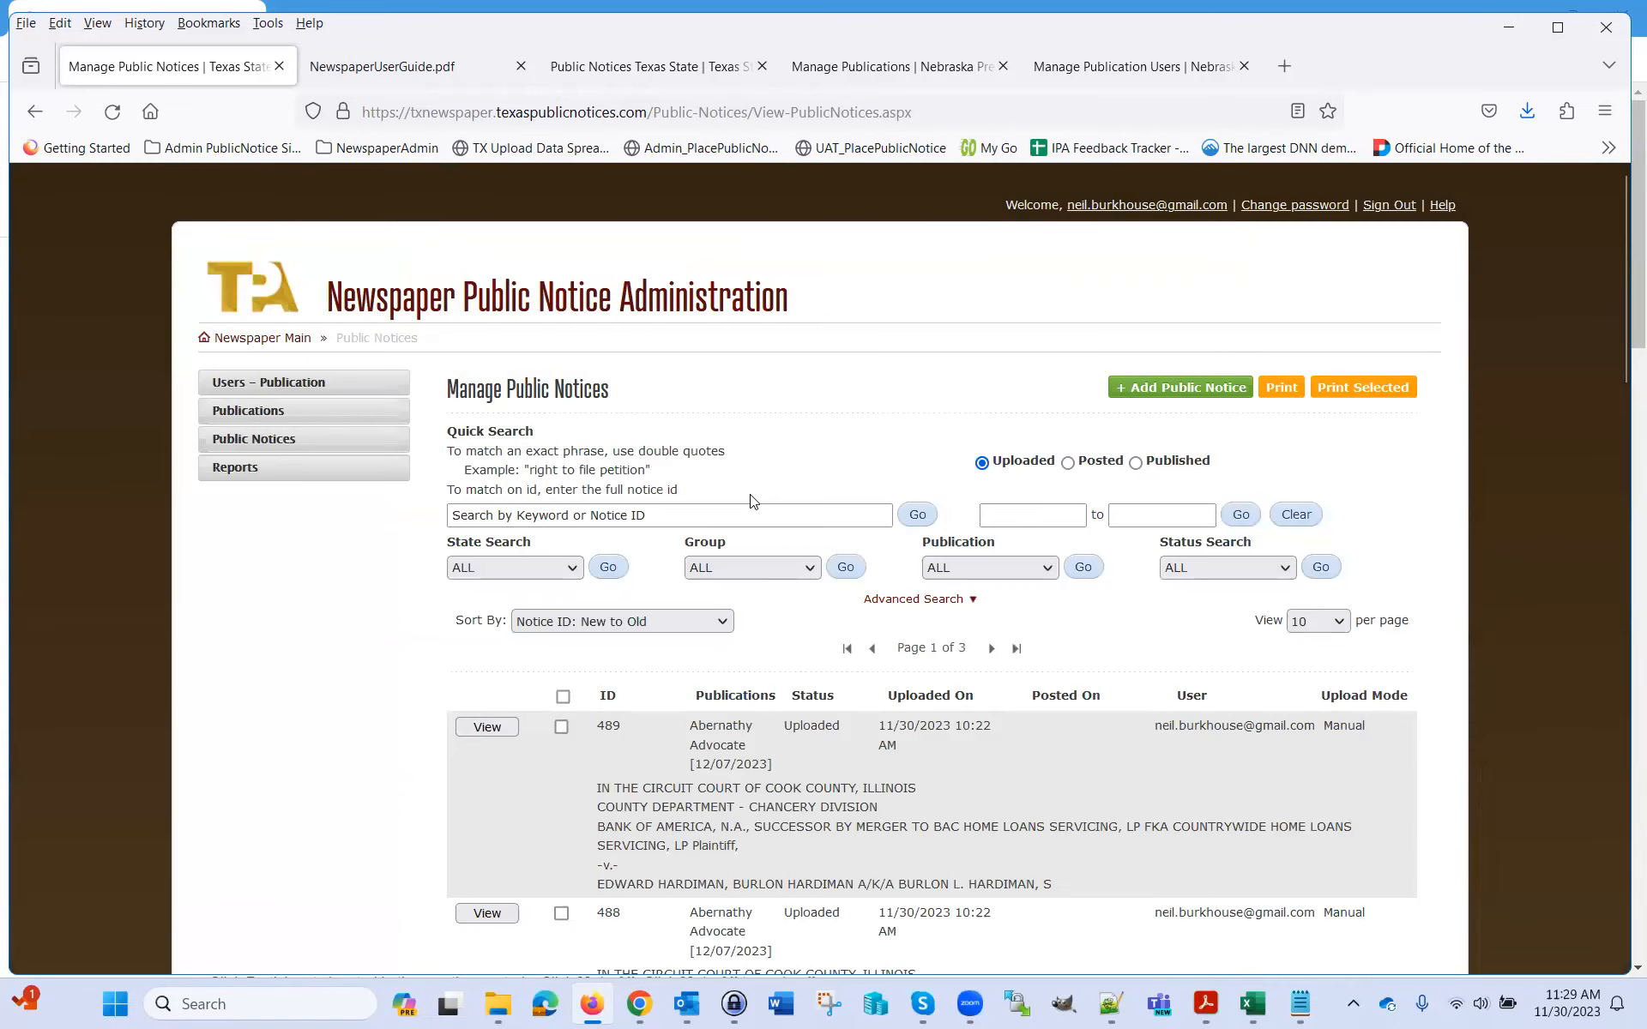
pyautogui.click(1163, 387)
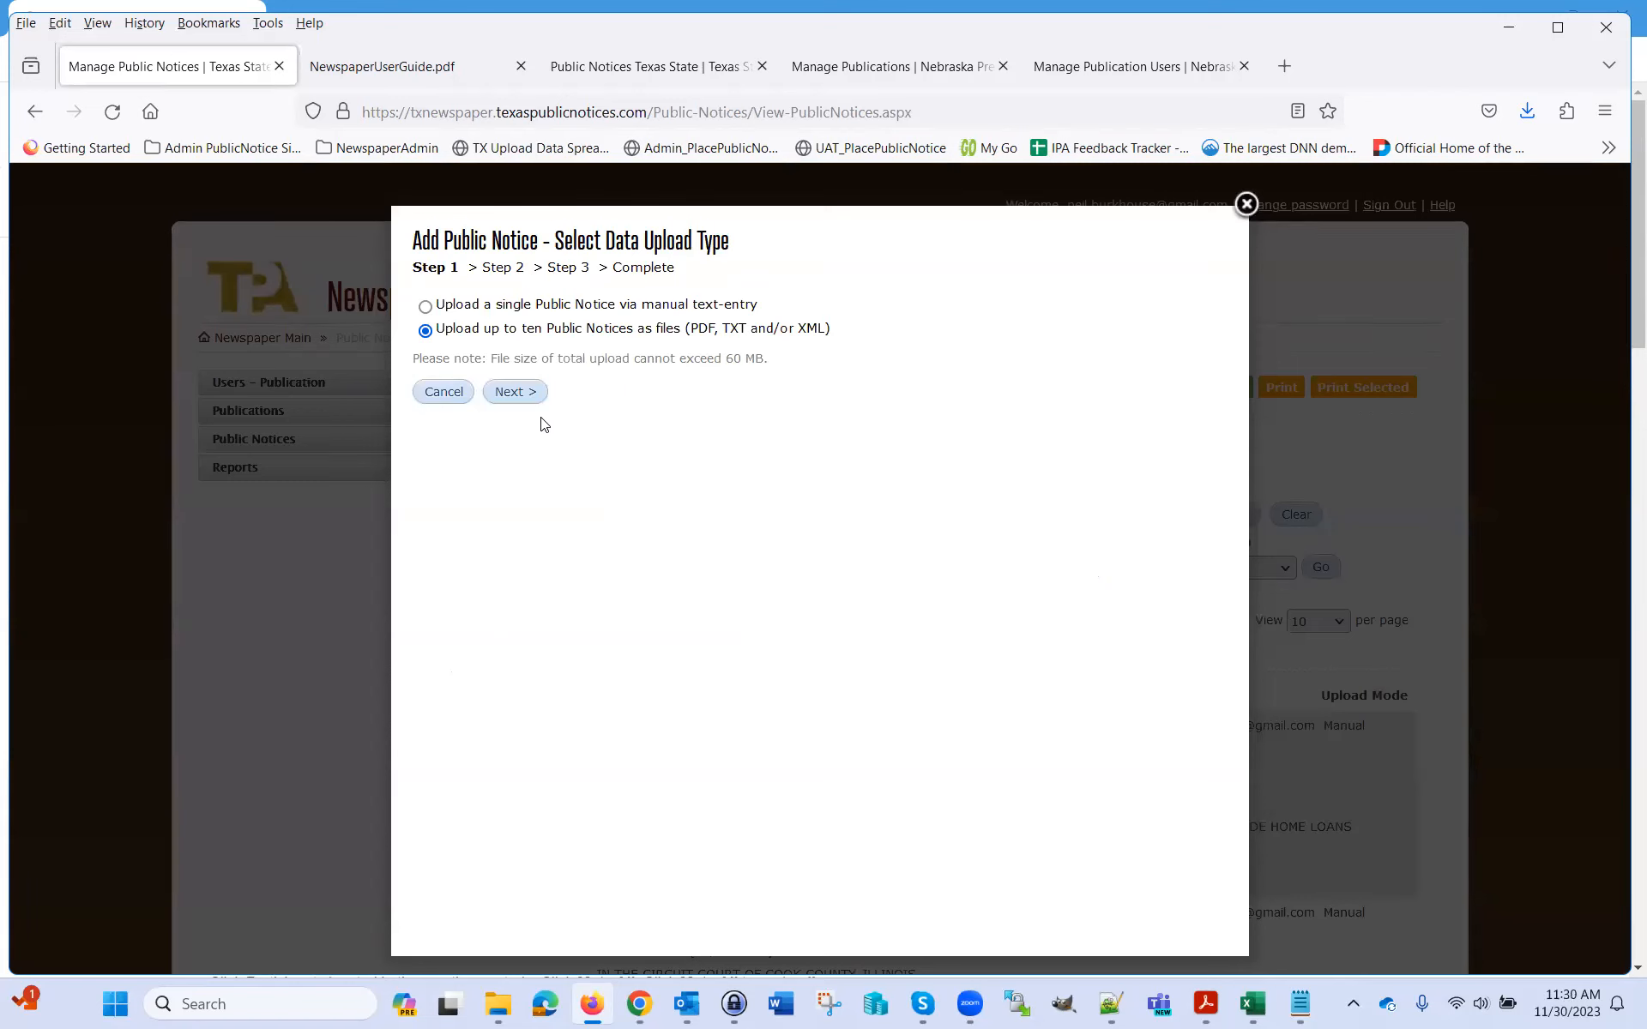
pyautogui.click(515, 392)
pyautogui.click(491, 367)
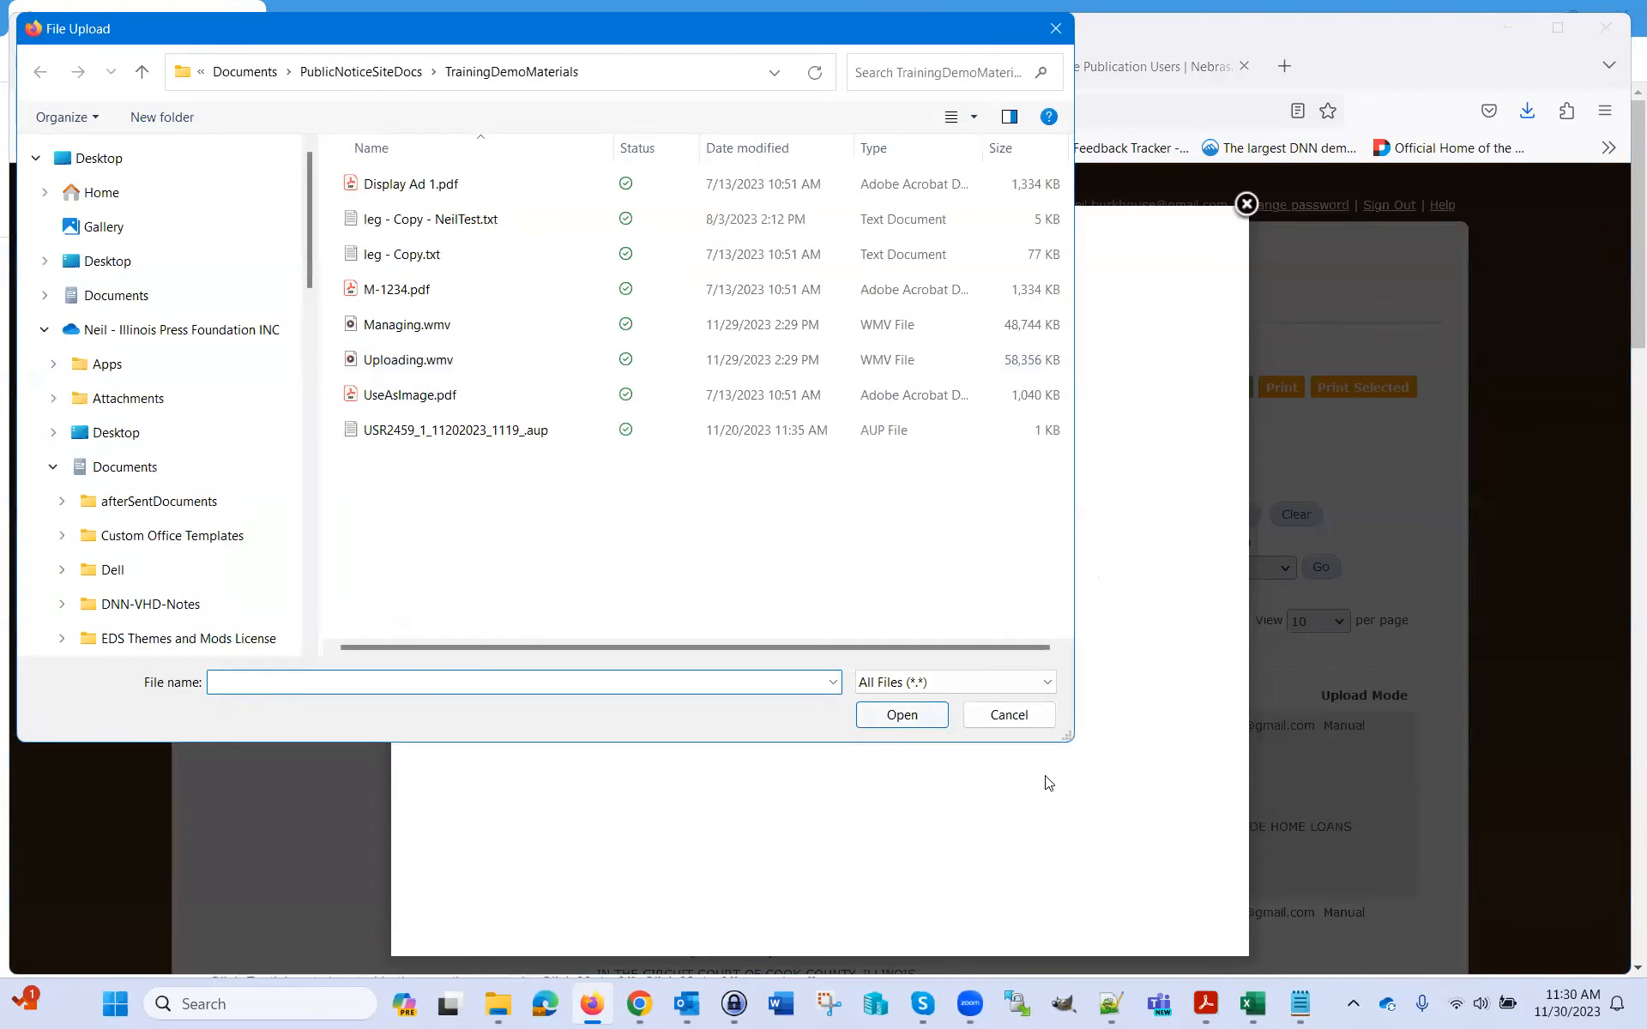
pyautogui.click(1005, 714)
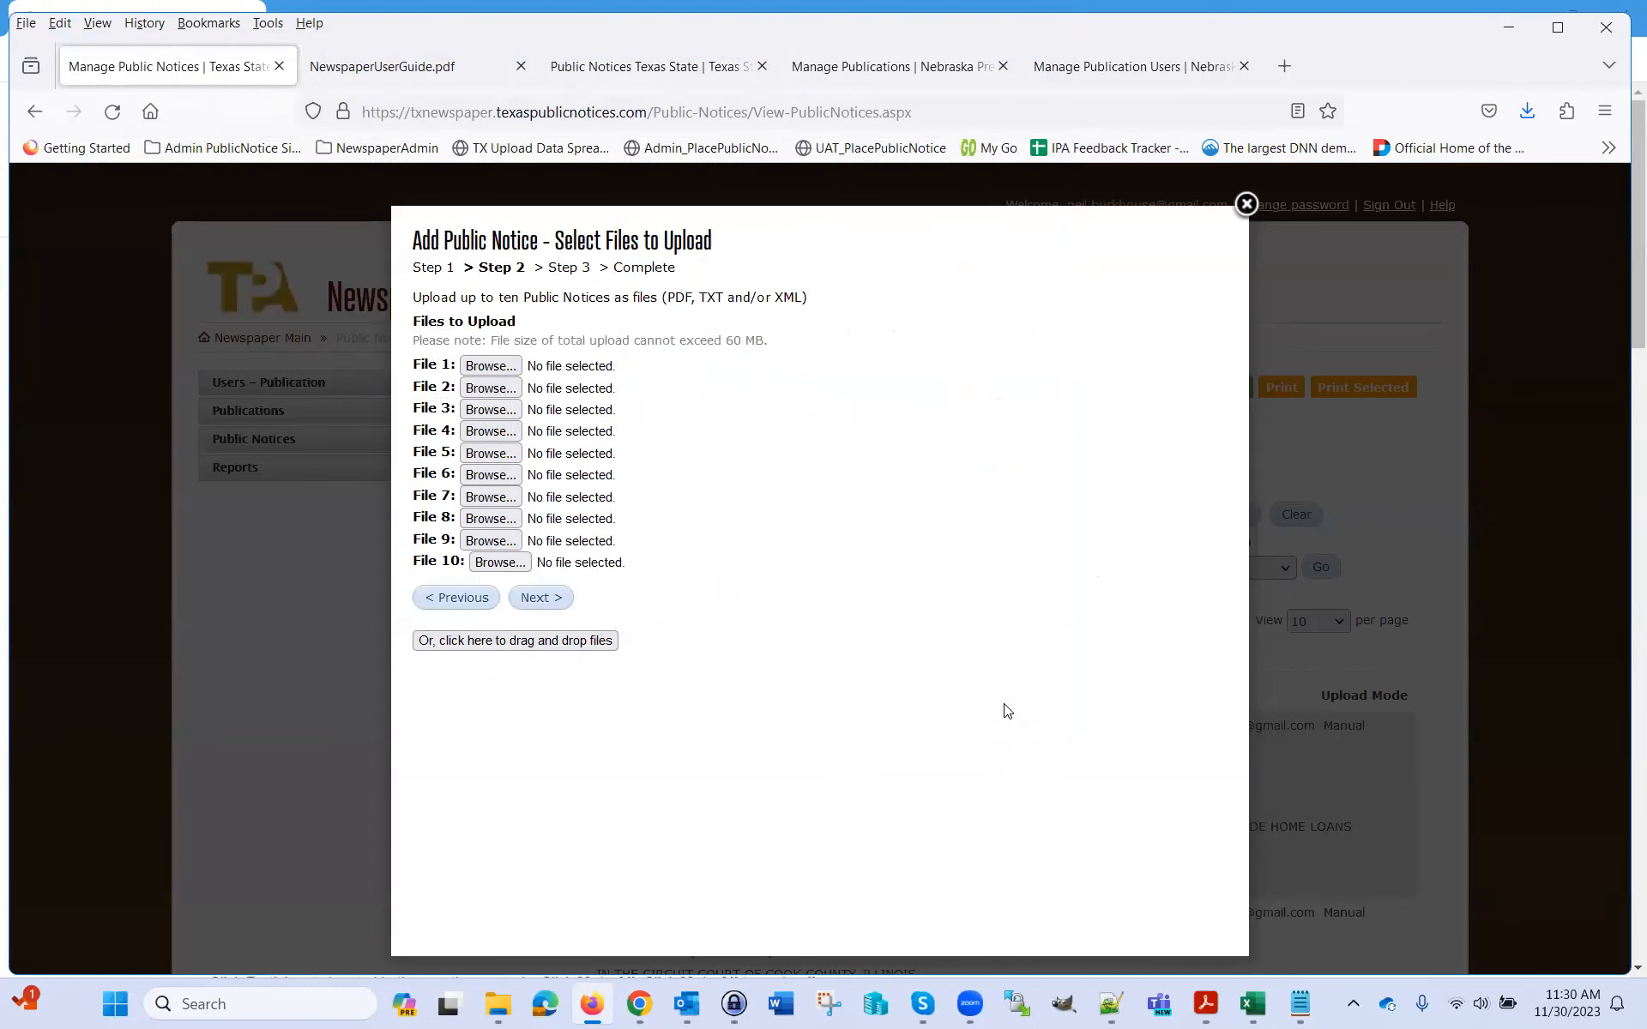
# Attach leg - Copy.txt as File 1 and continue to Step 3, showing notice 1 of 22
pyautogui.click(485, 368)
pyautogui.click(410, 257)
pyautogui.click(901, 715)
pyautogui.click(537, 600)
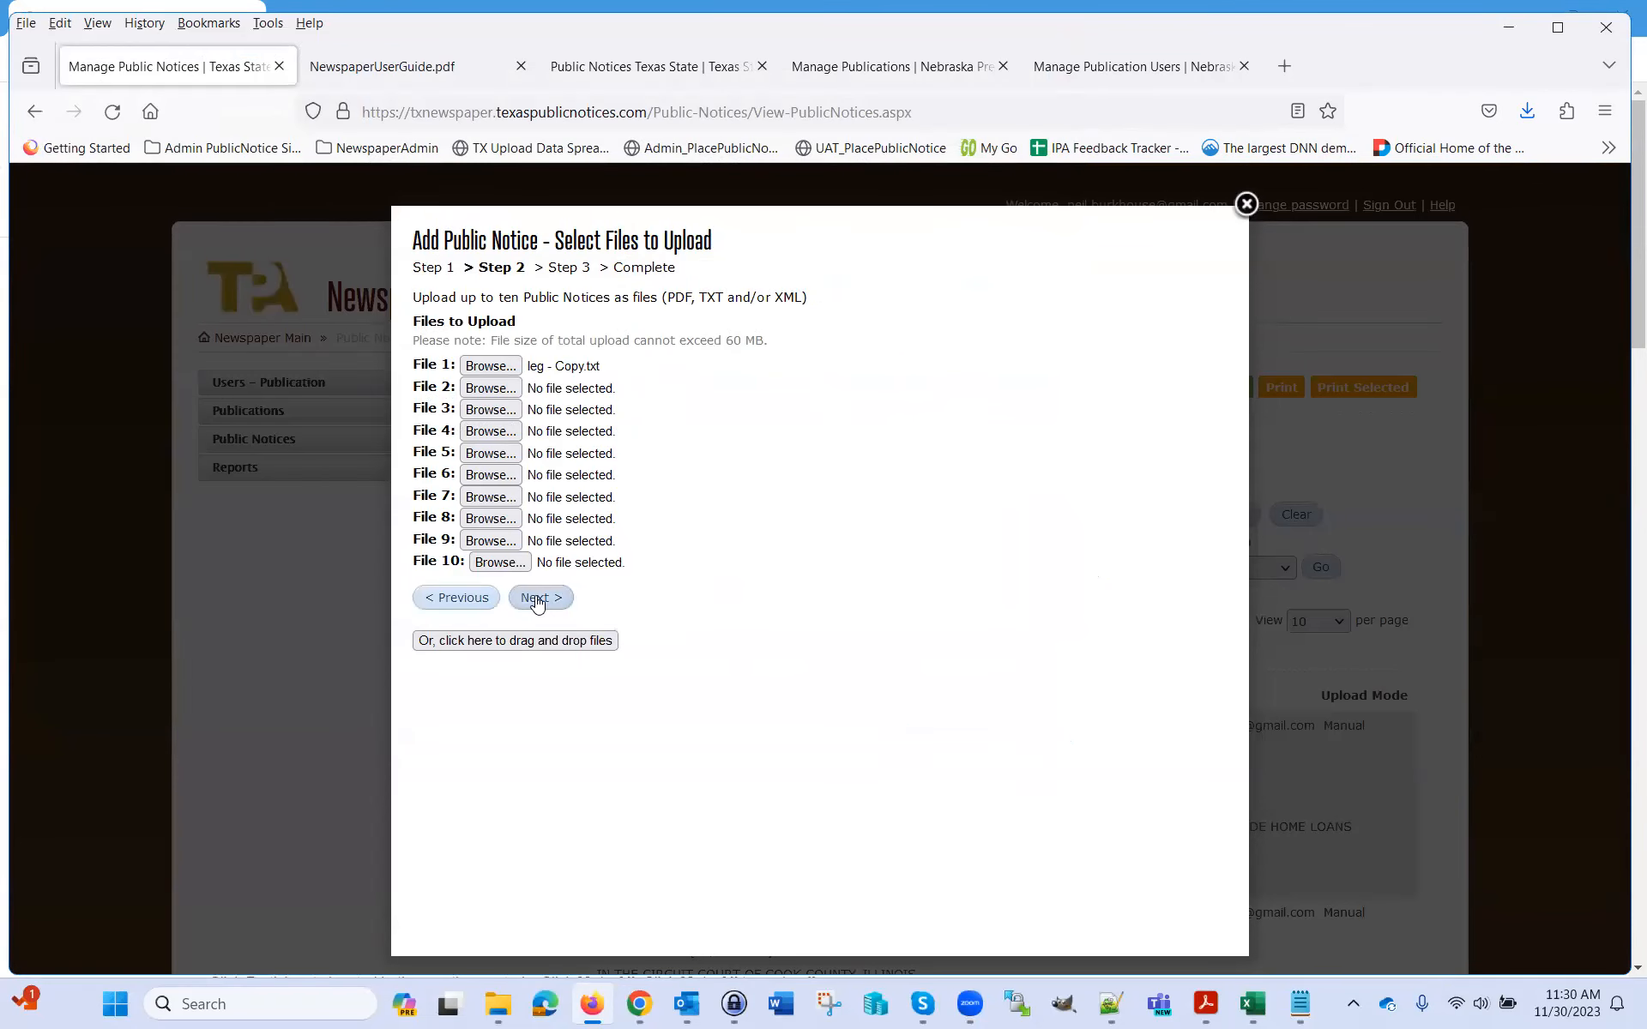
pyautogui.moveTo(494, 617); pyautogui.dragTo(589, 625)
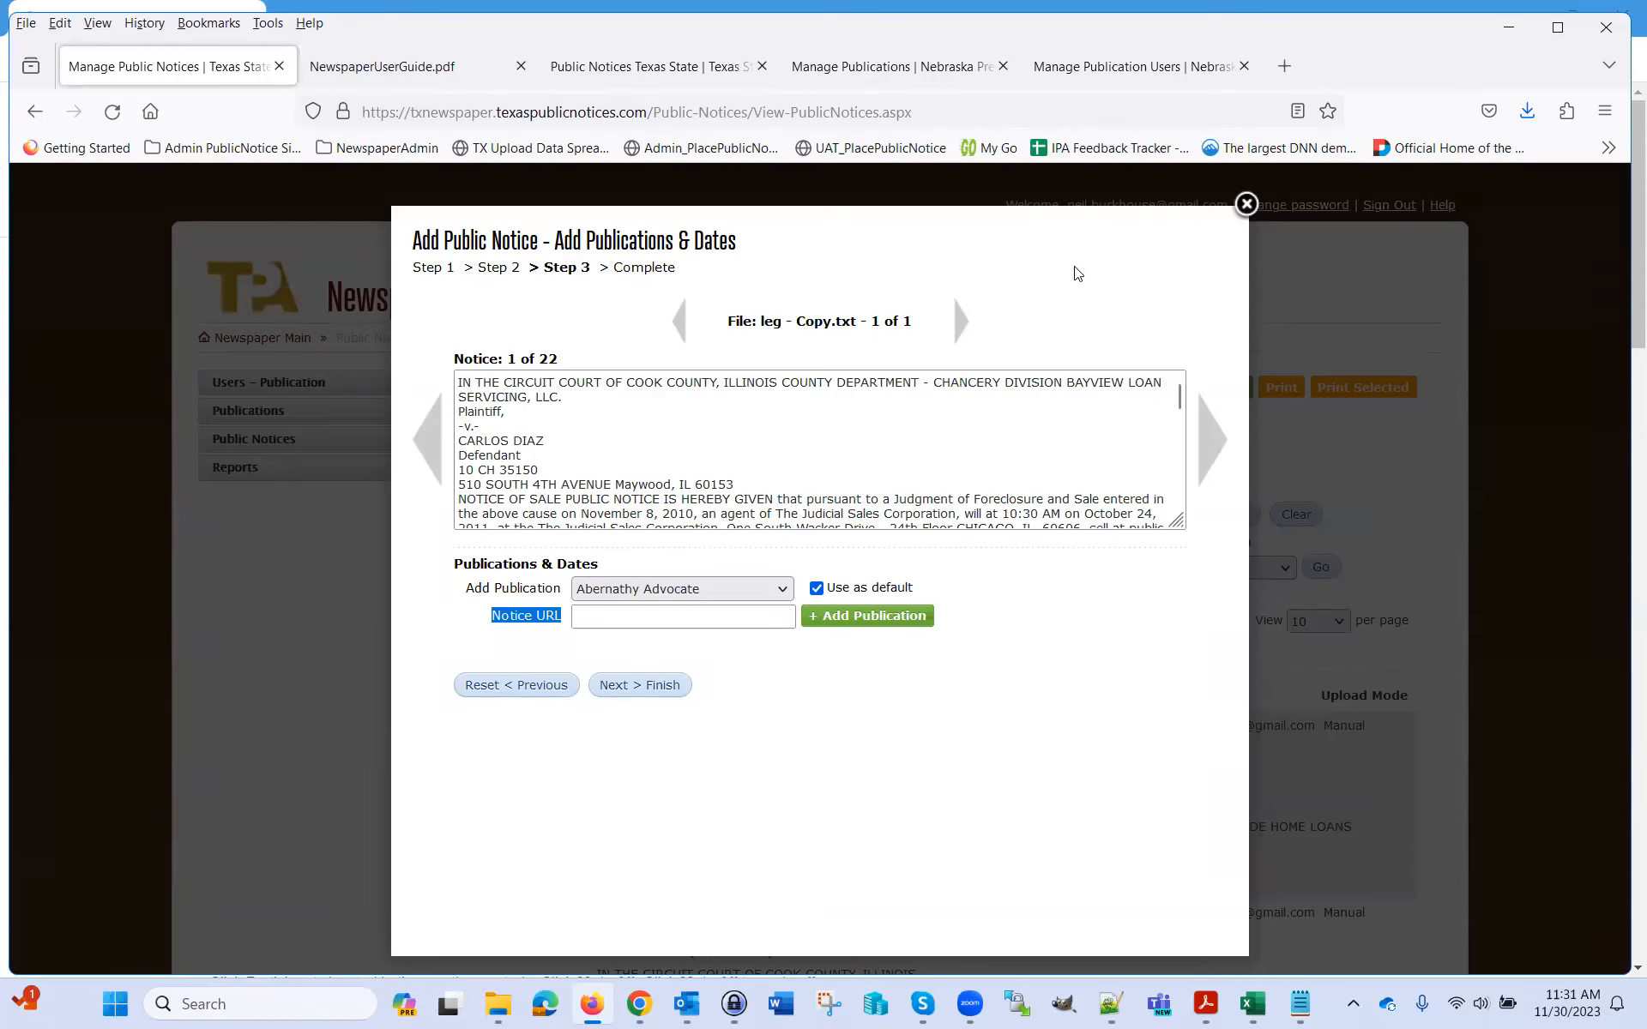
# Reset and discard the in-progress notice upload, then close the Add Public Notice wizard
pyautogui.click(534, 686)
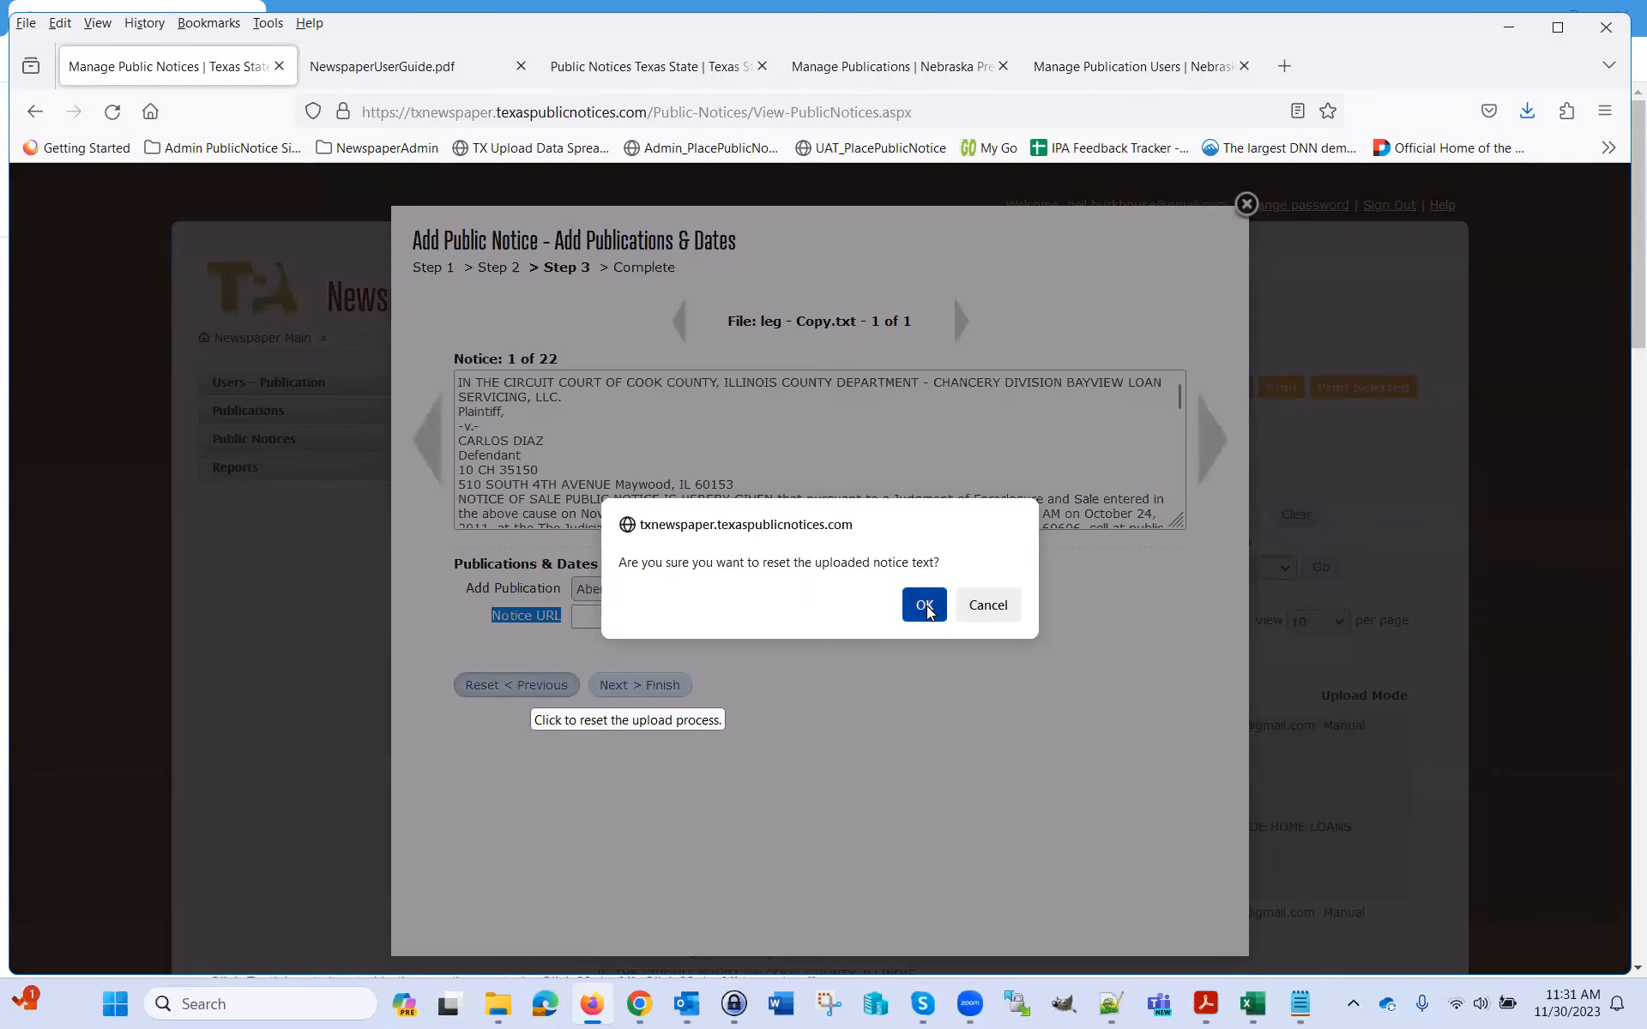
pyautogui.click(923, 604)
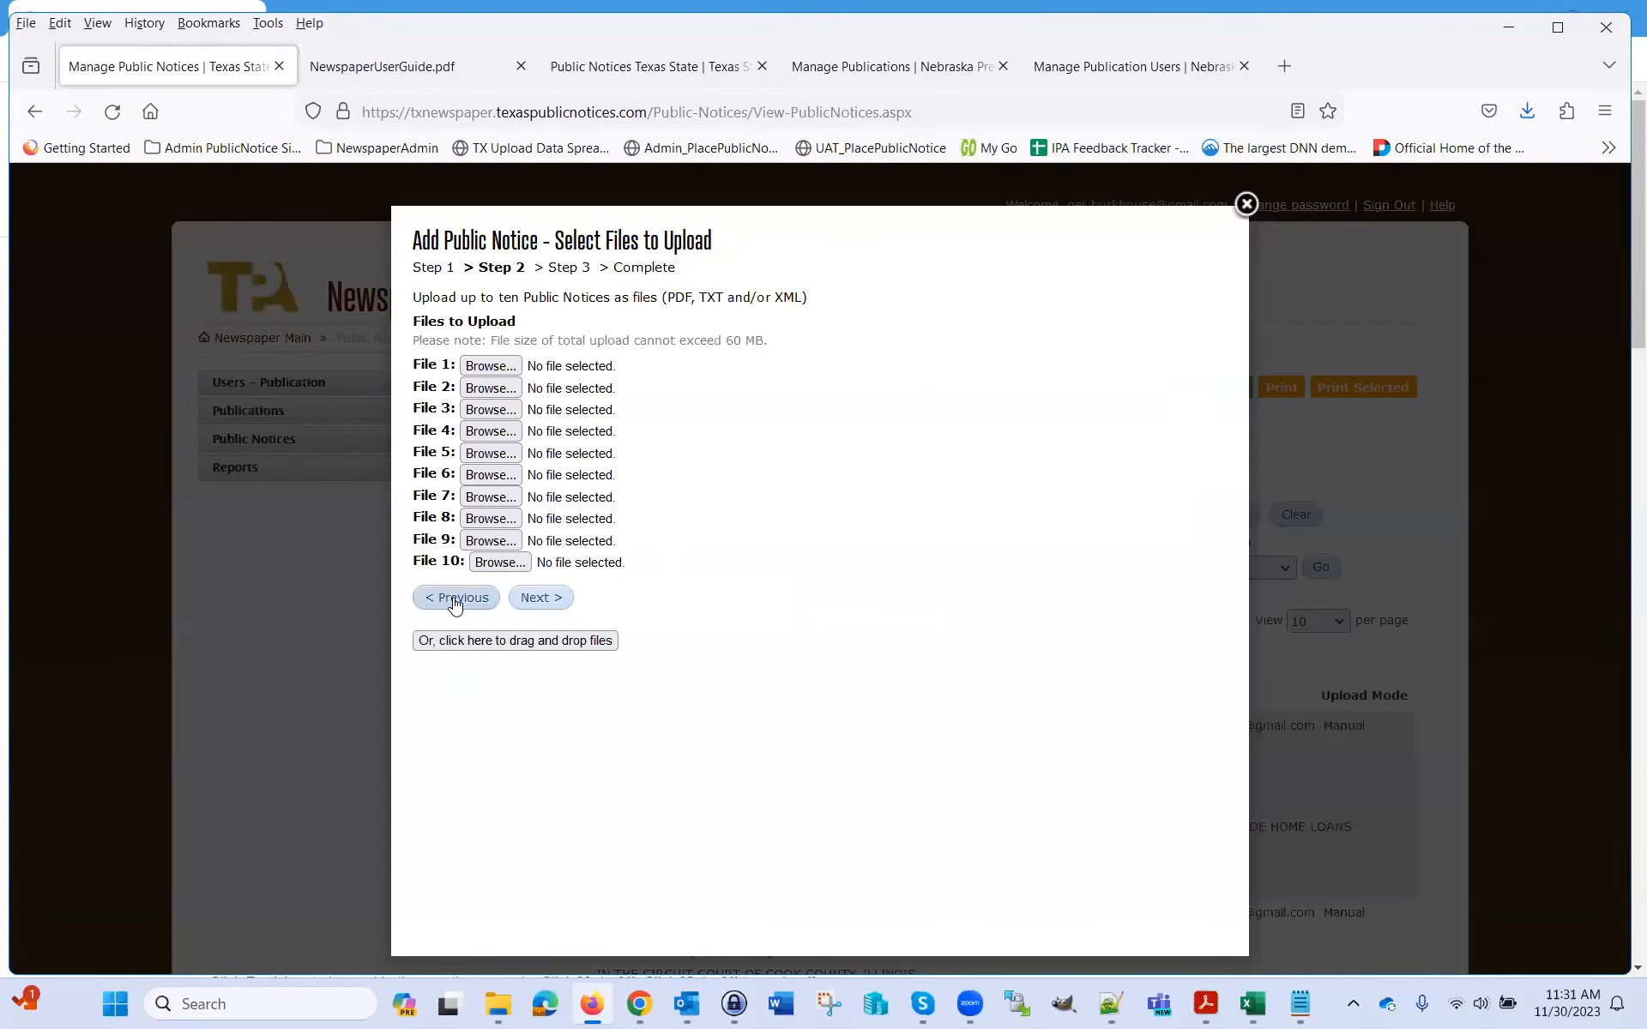
pyautogui.click(1246, 204)
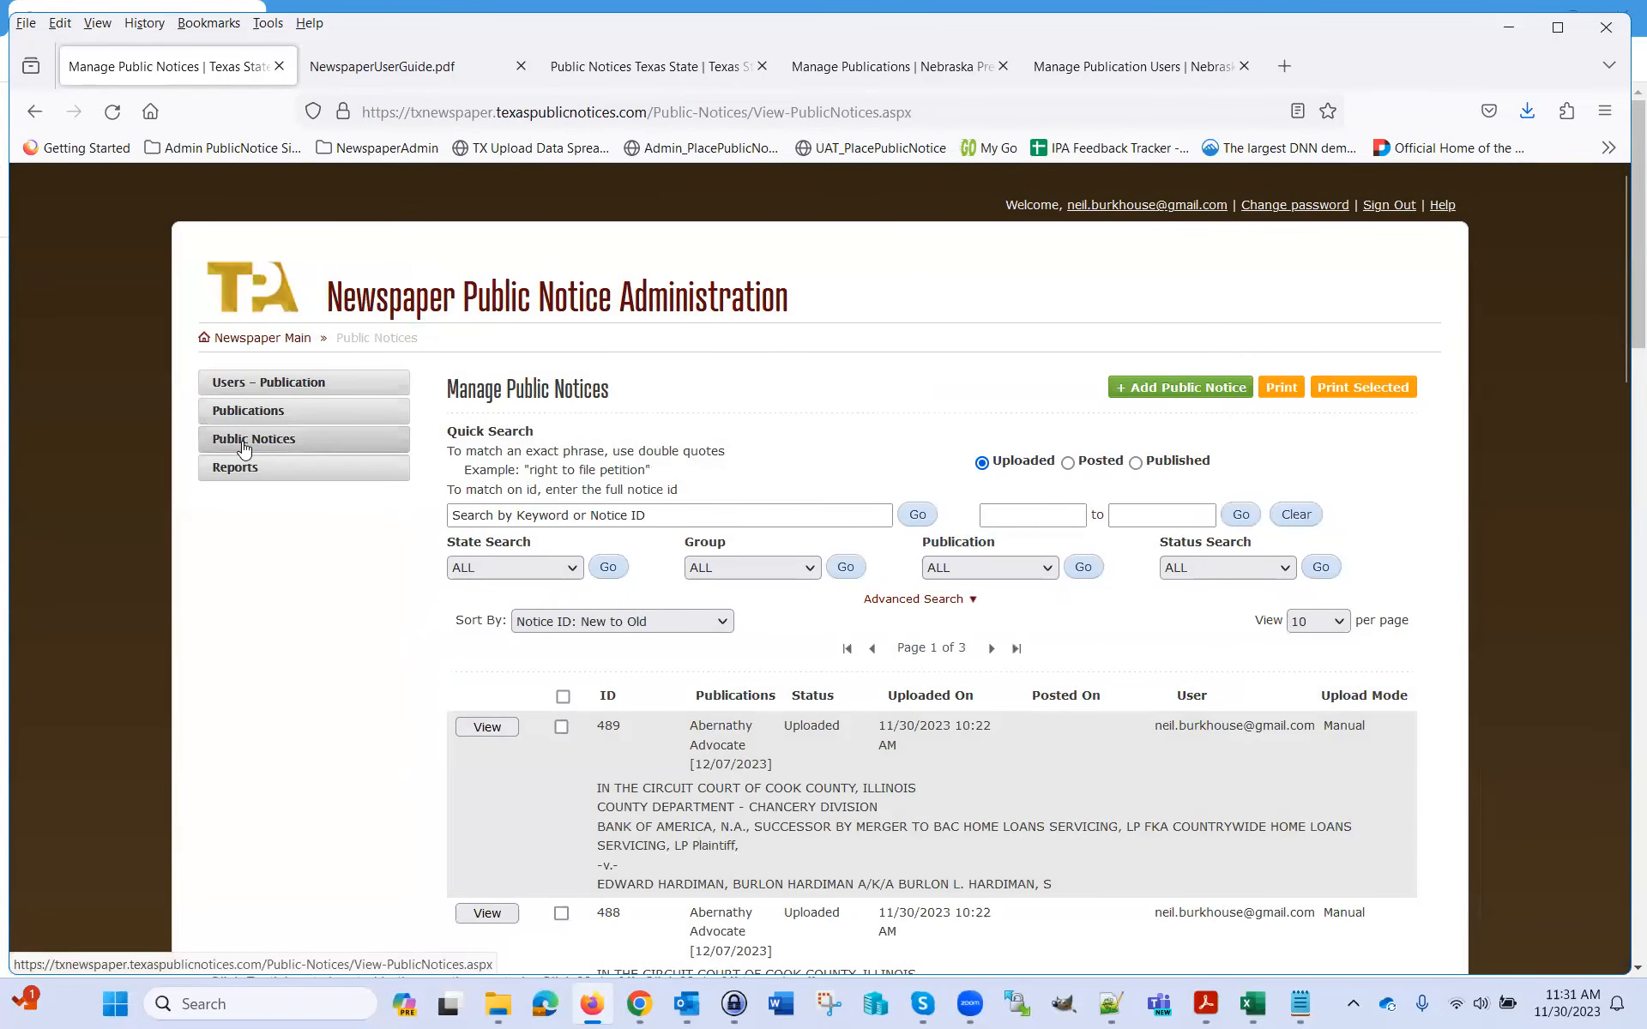
# Start a new file-upload public notice and attach Display Ad 1.pdf as File 1
pyautogui.click(1183, 395)
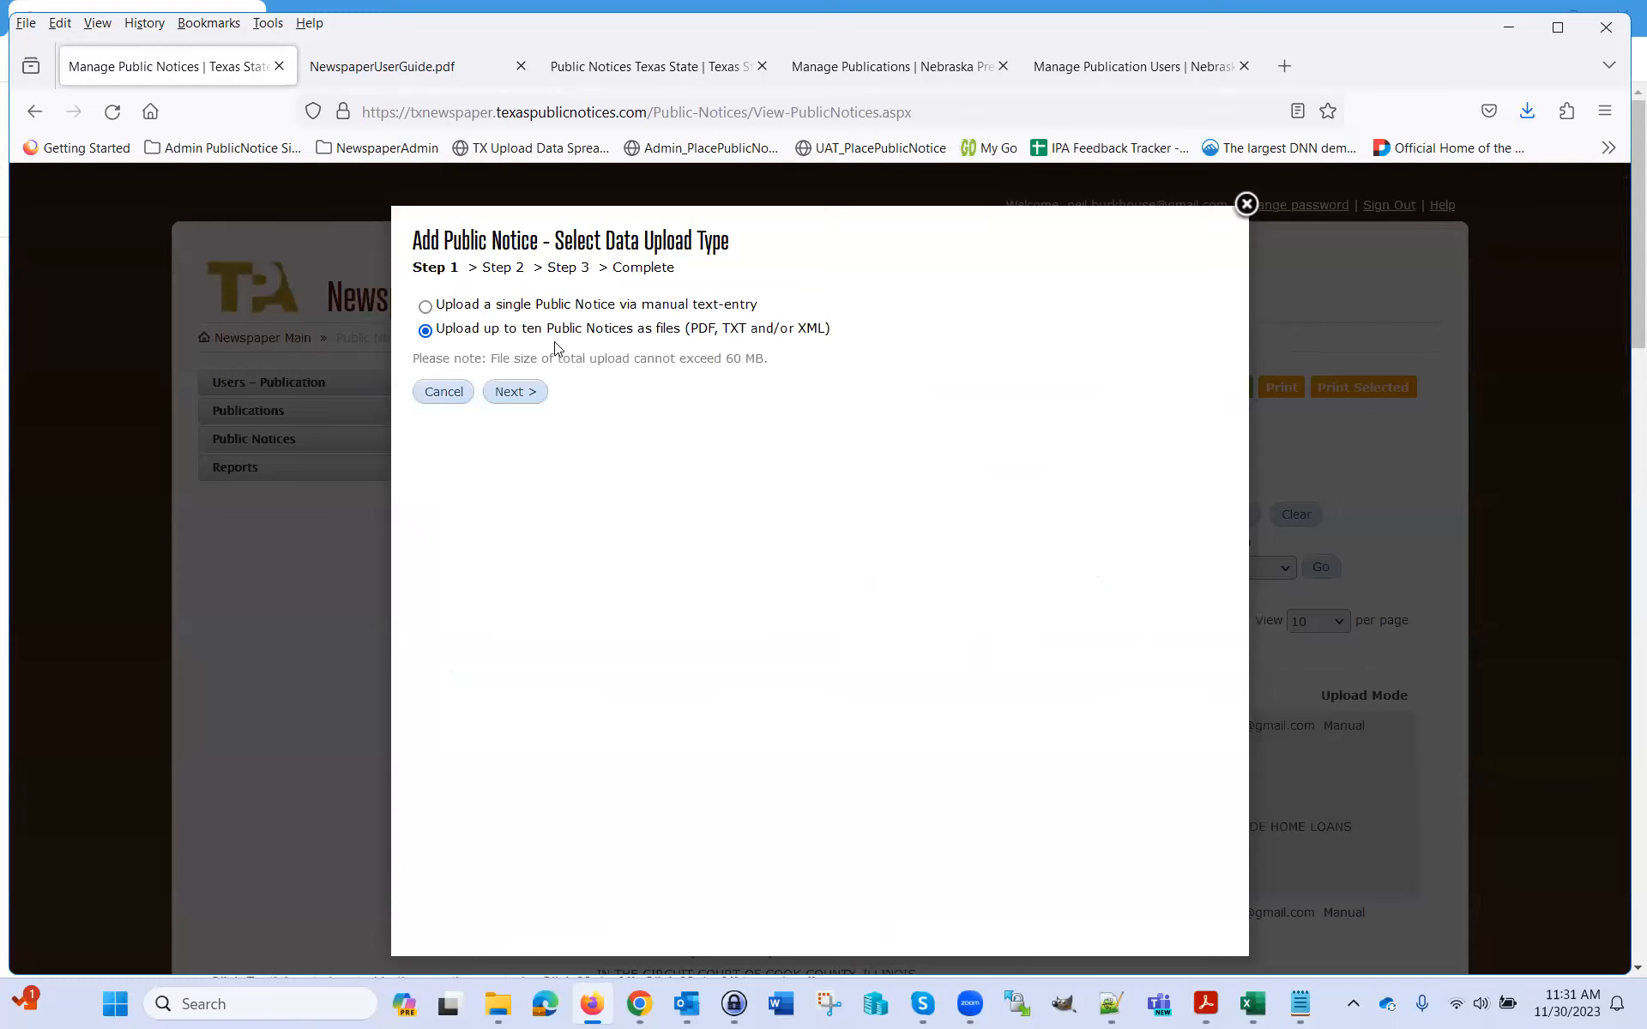
pyautogui.click(518, 398)
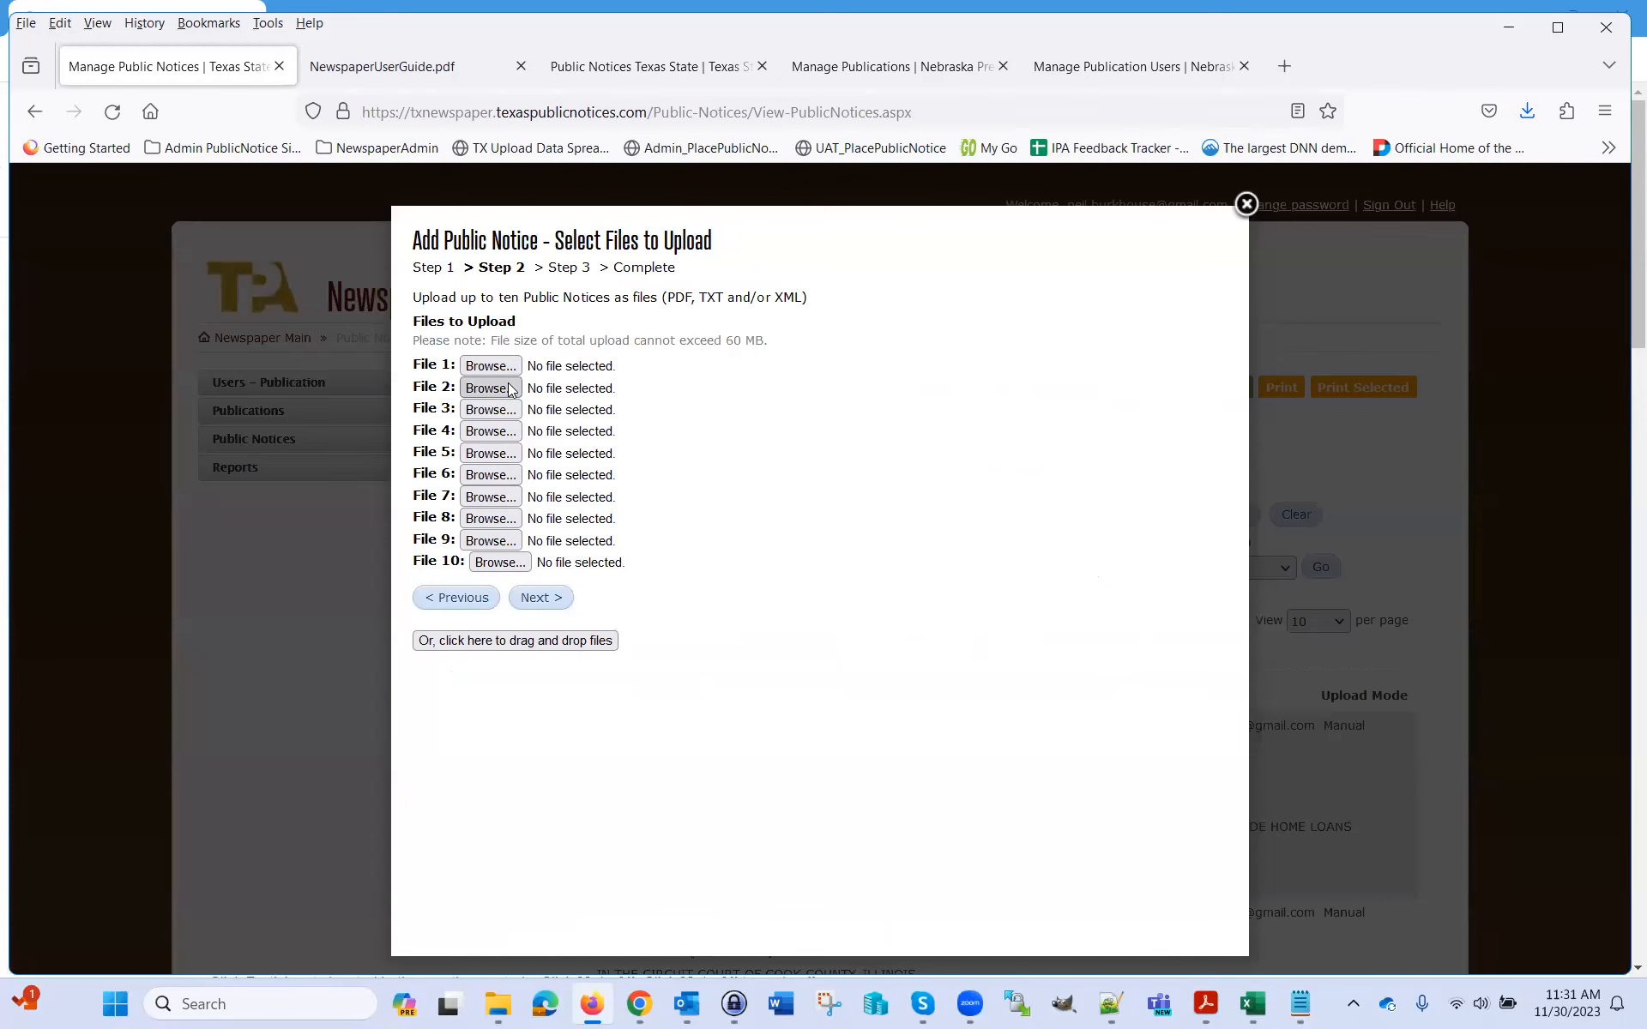
pyautogui.click(491, 366)
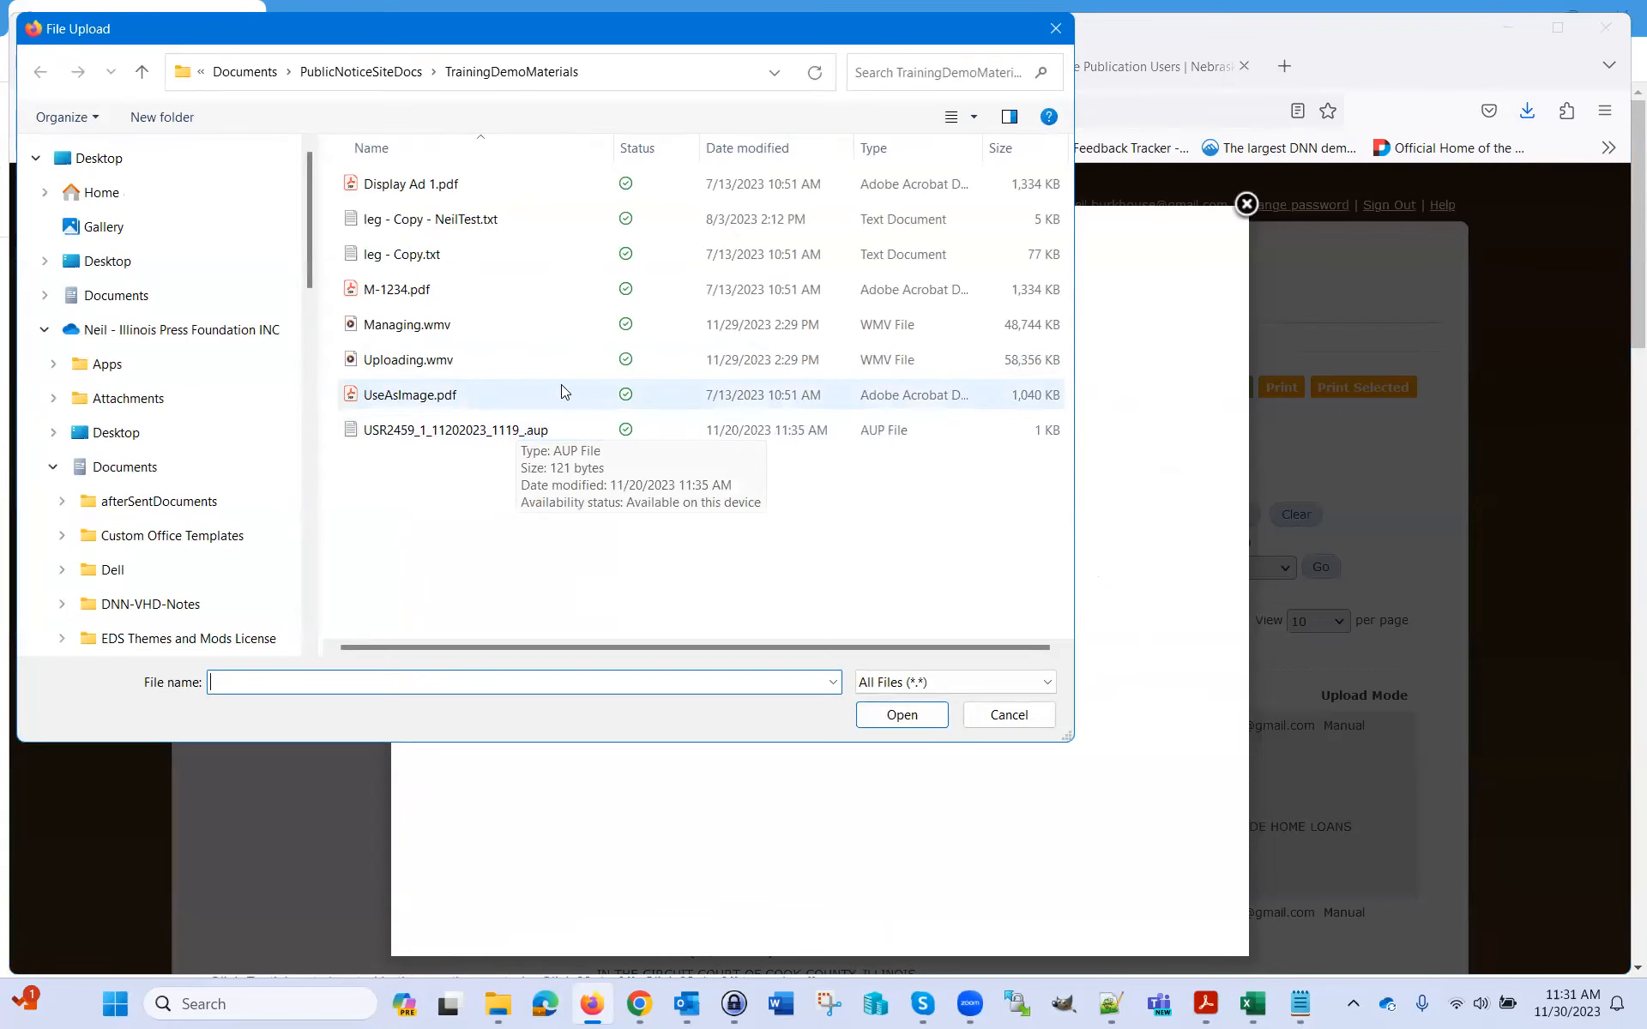
pyautogui.click(402, 187)
pyautogui.click(897, 716)
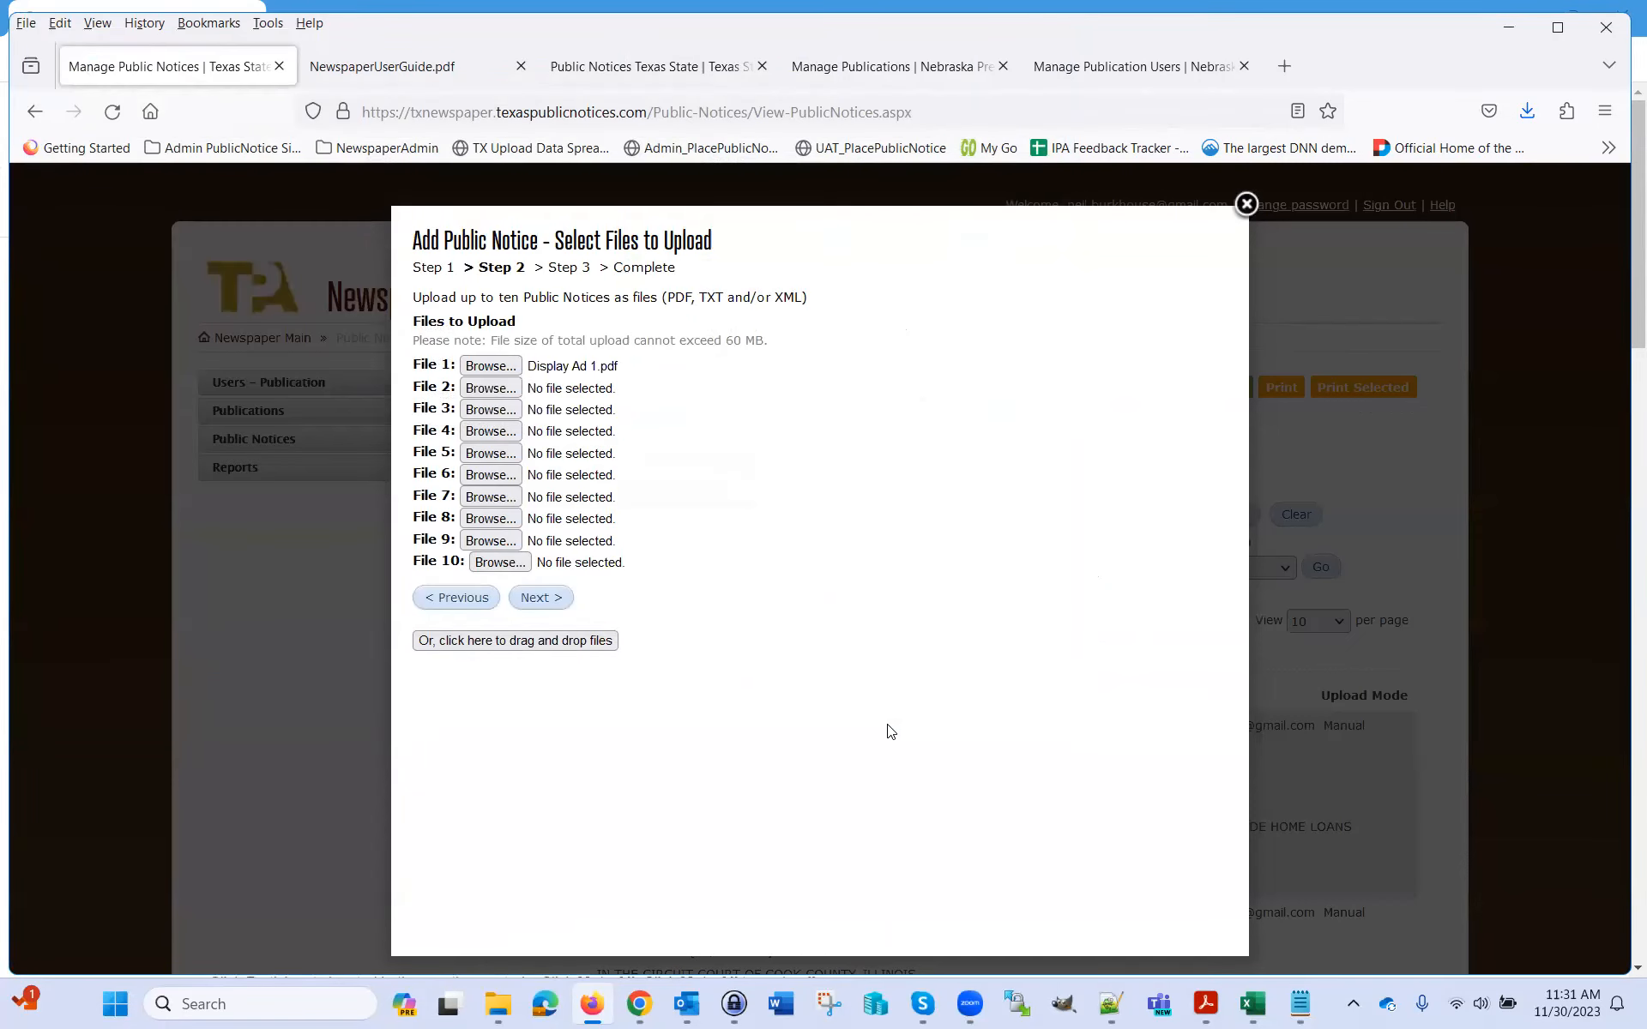
# Attach M-1234.pdf as the second upload file
pyautogui.click(496, 390)
pyautogui.click(389, 287)
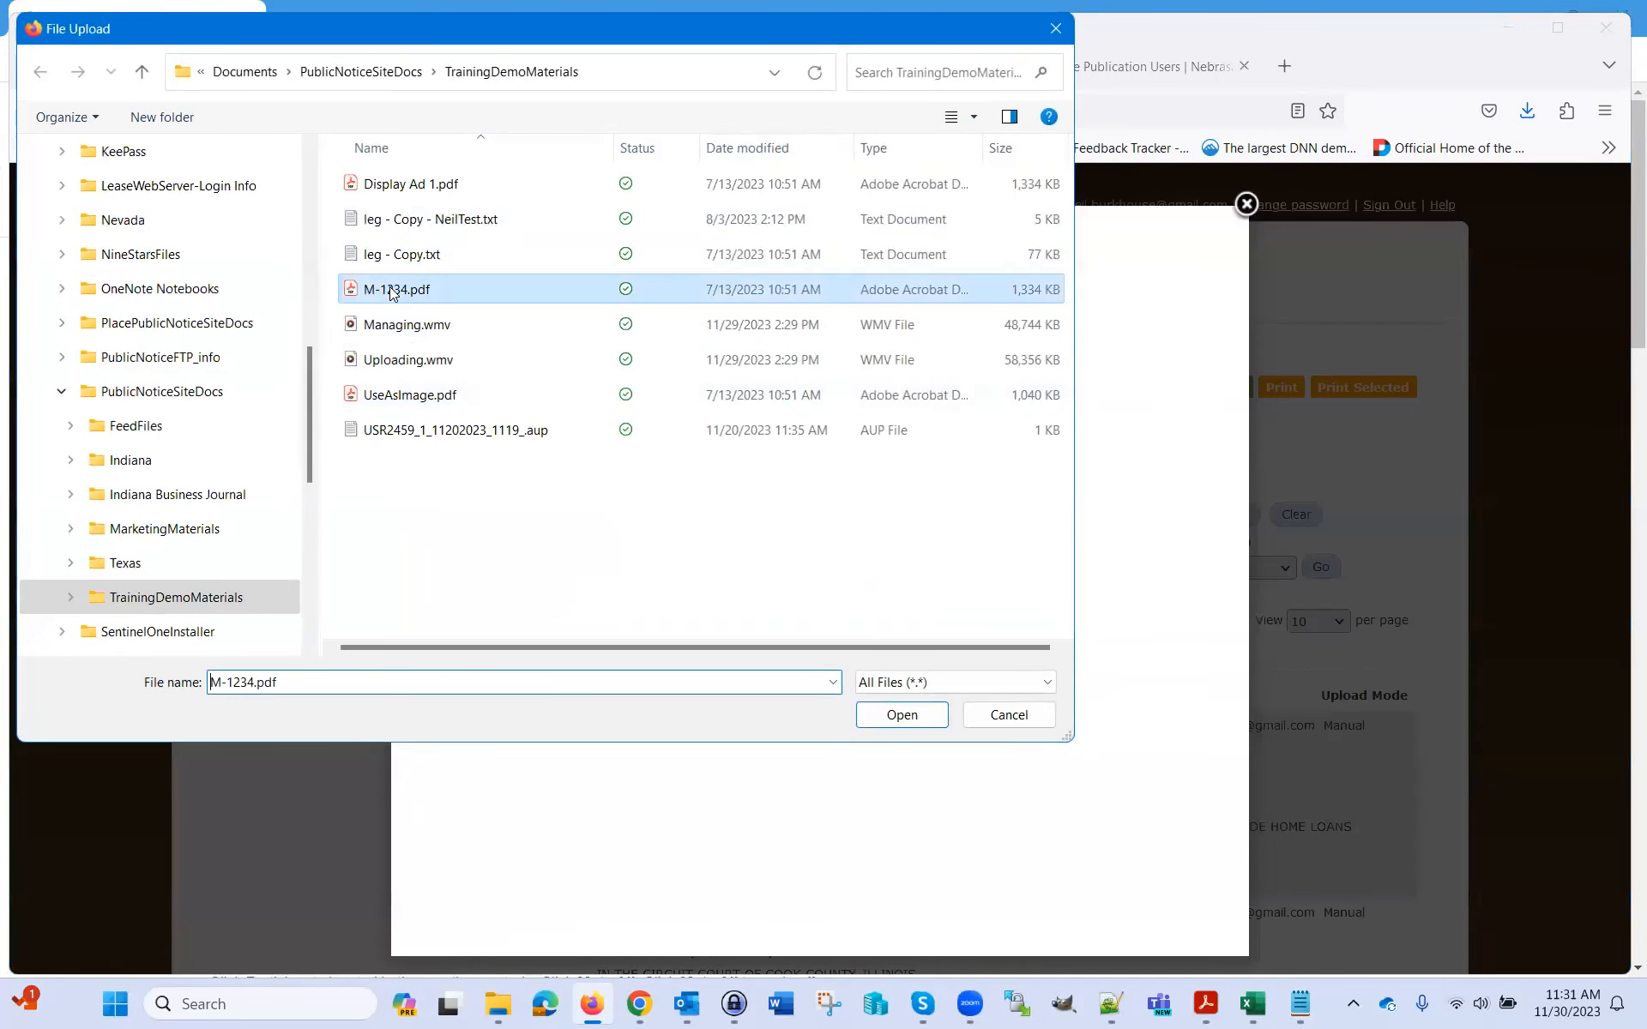
pyautogui.click(905, 715)
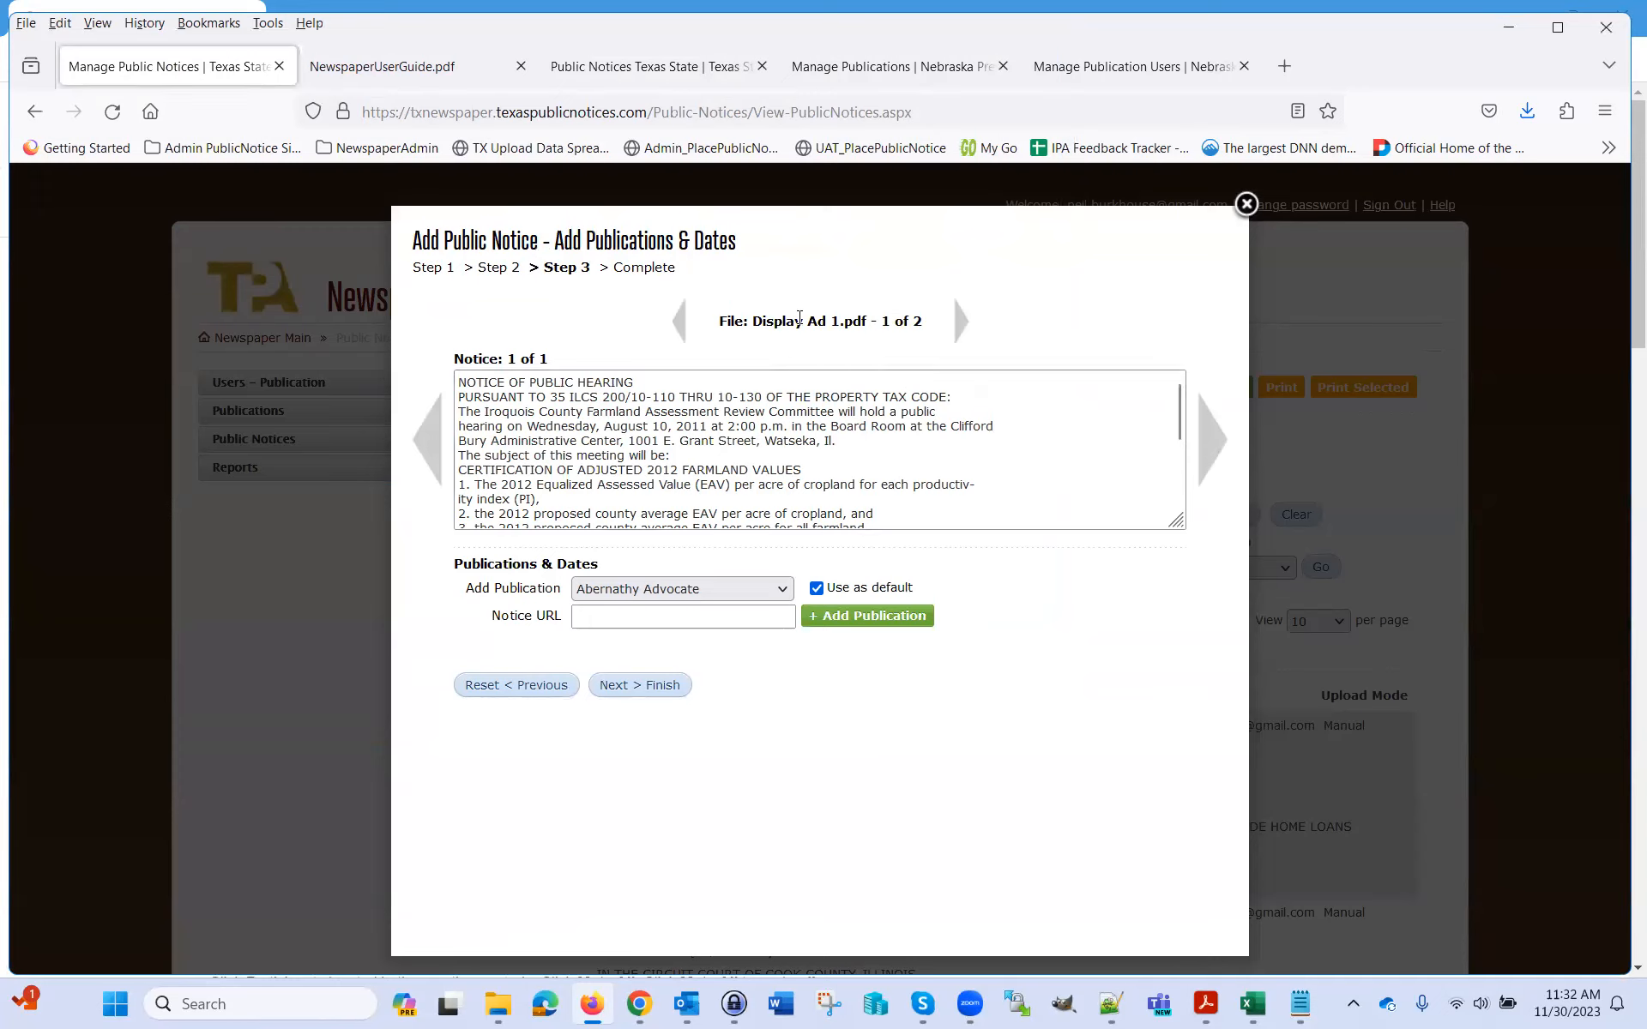
# Schedule Display Ad 1 in the Abernathy Advocate for 12/7/2023
pyautogui.moveTo(755, 324); pyautogui.dragTo(839, 323)
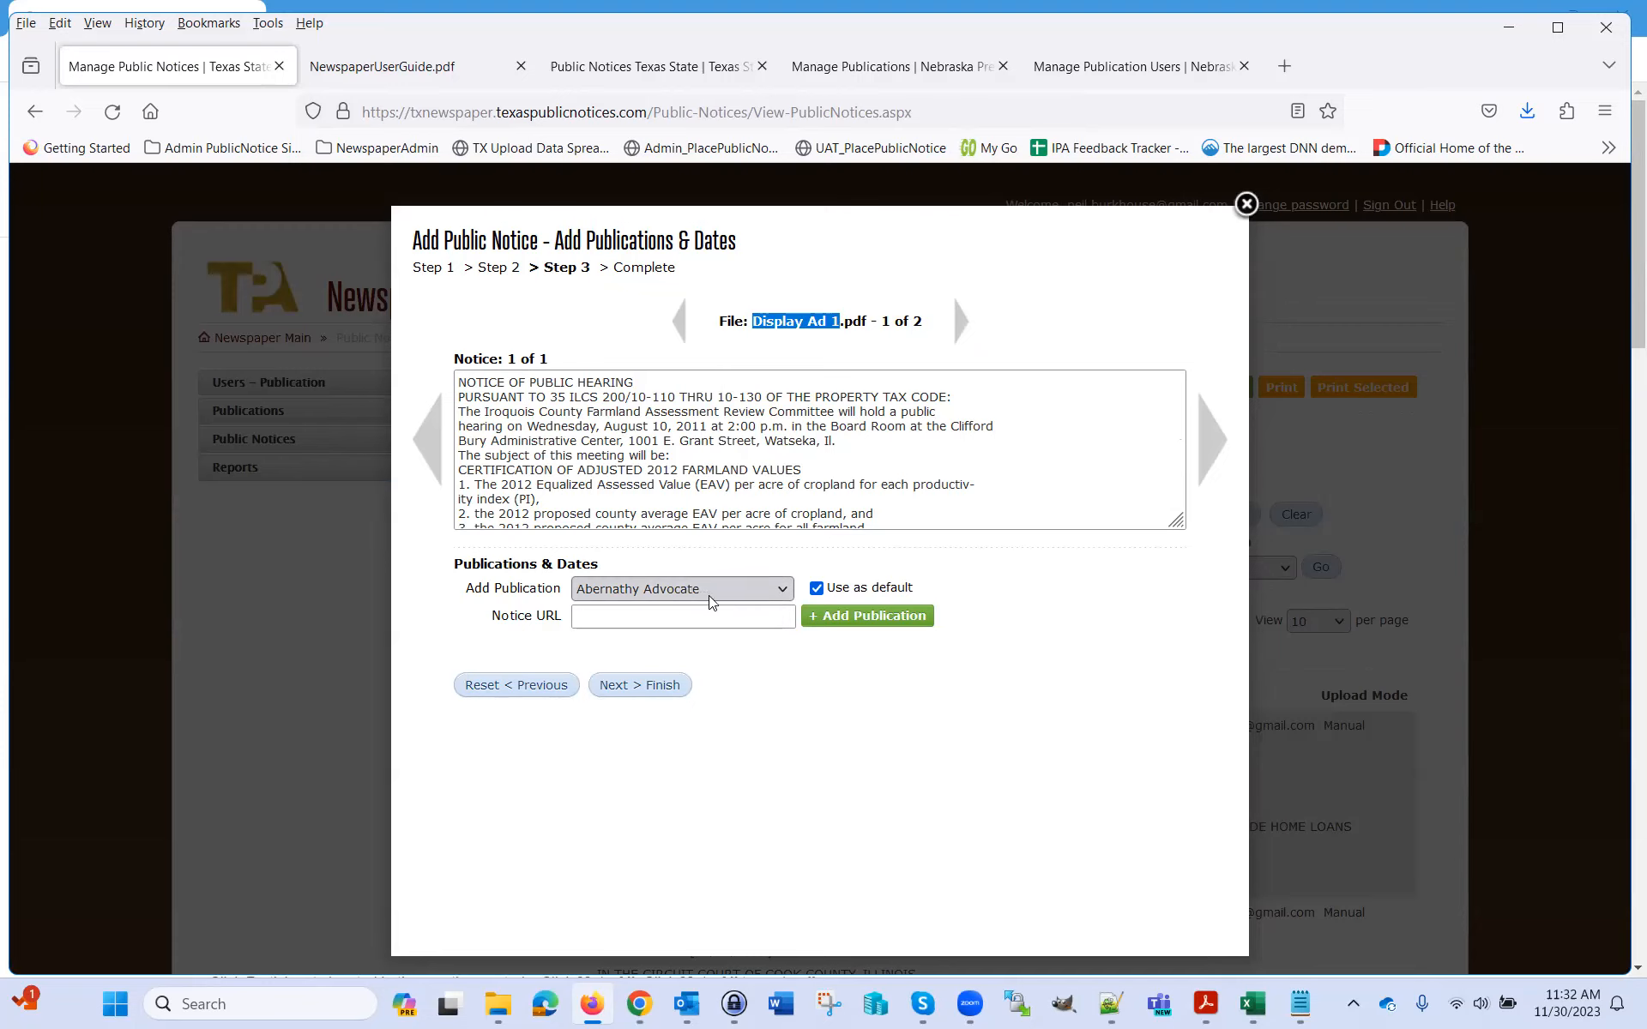
pyautogui.click(844, 626)
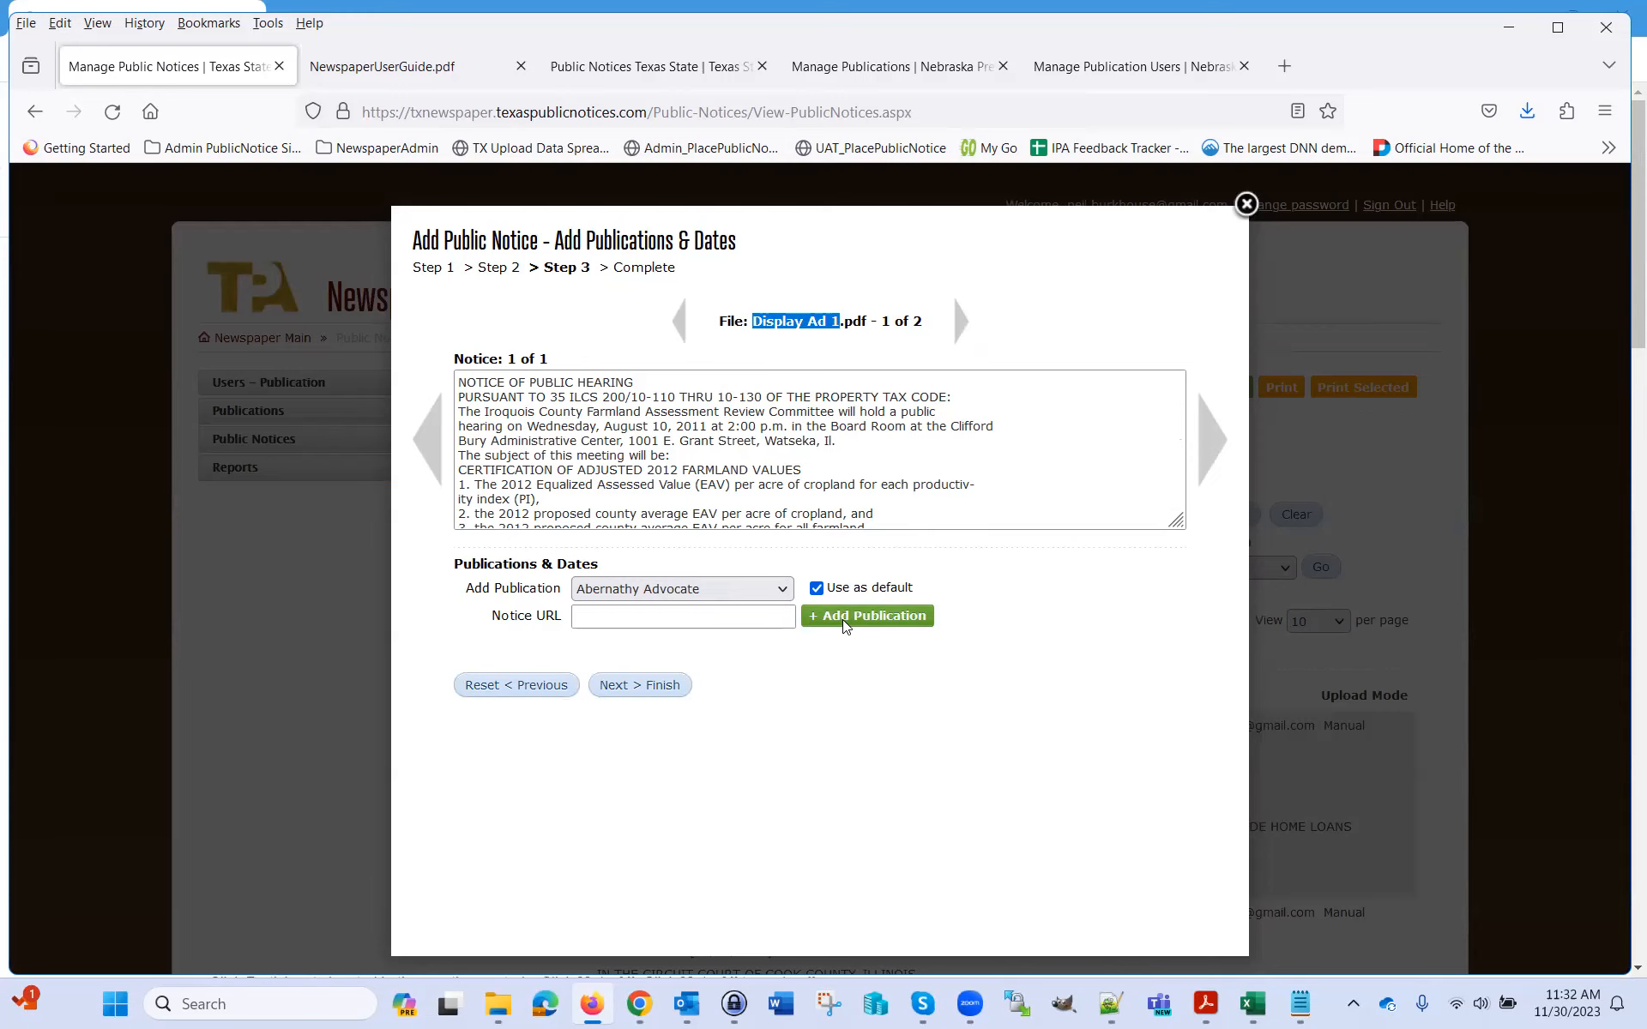
pyautogui.click(662, 707)
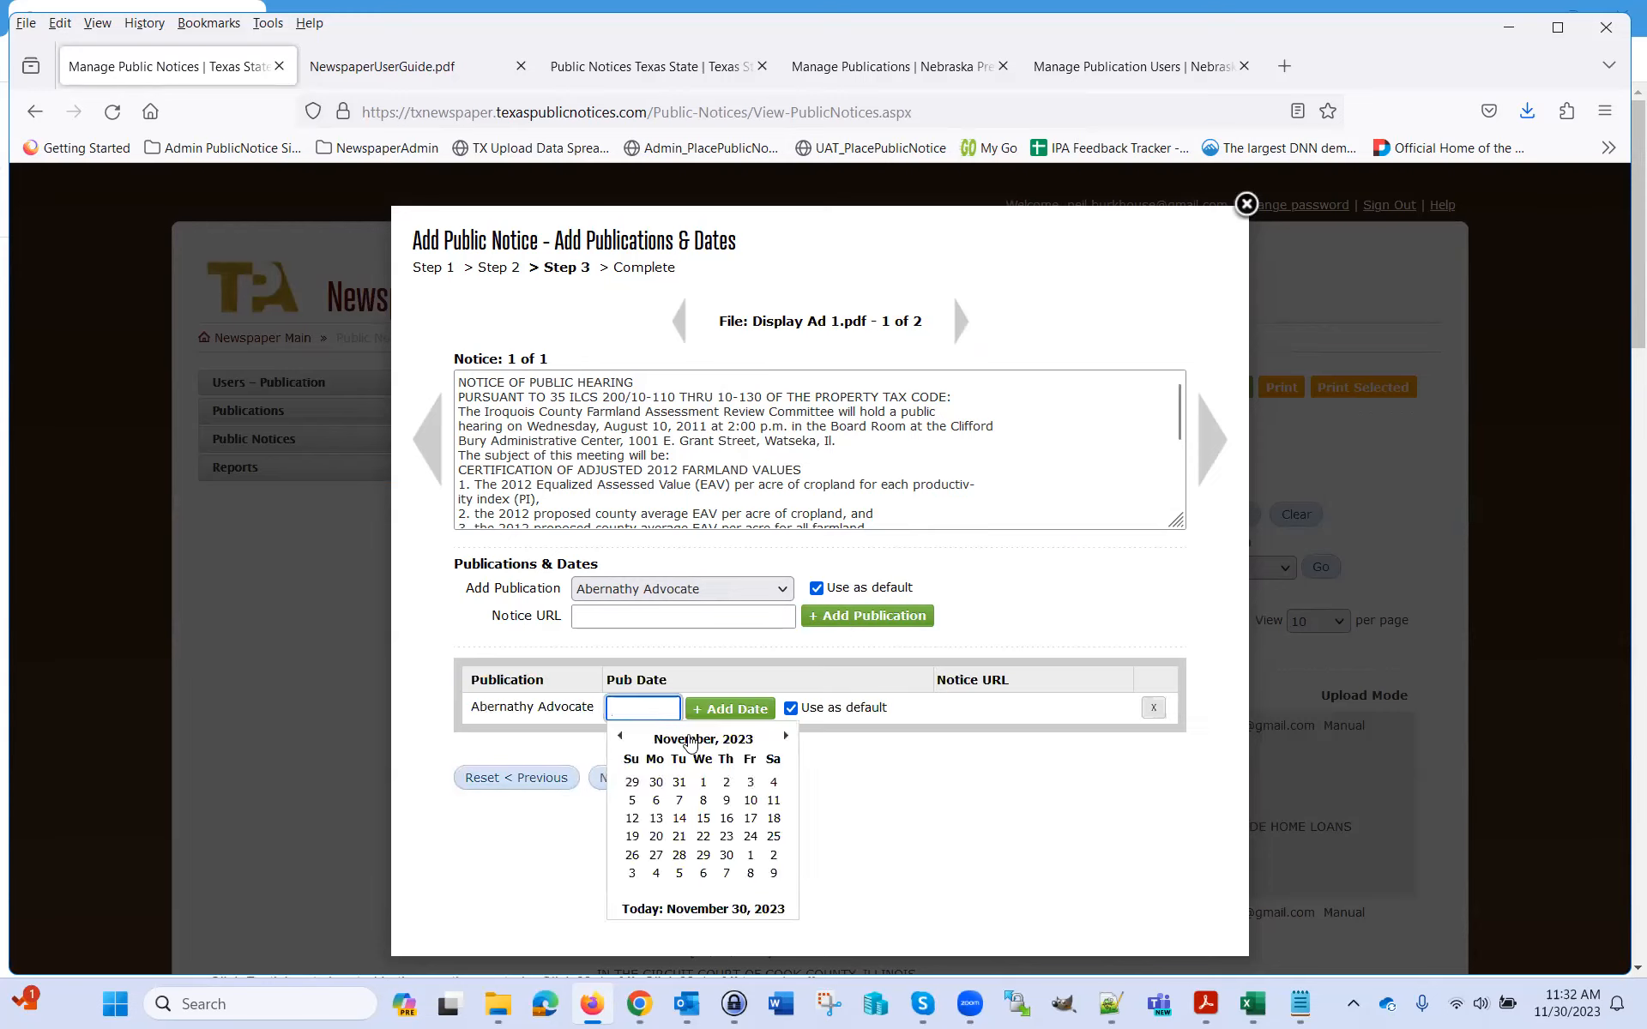
pyautogui.click(727, 873)
pyautogui.click(735, 711)
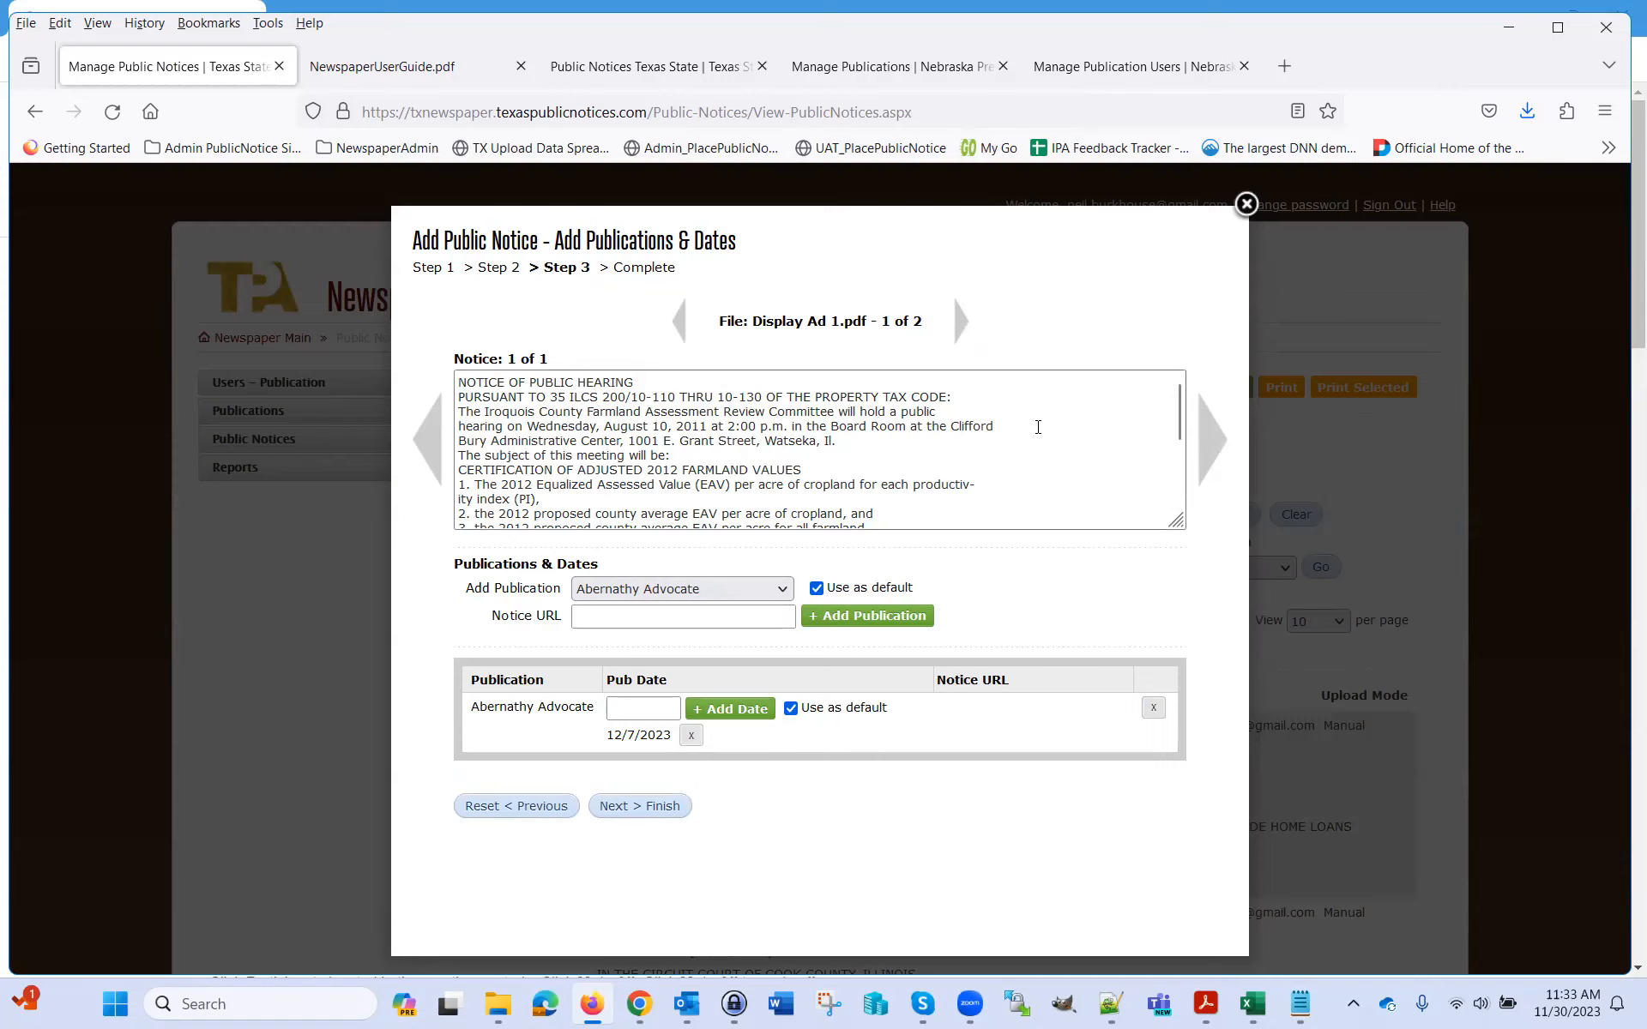
# Schedule M-1234.pdf in the Abernathy Advocate for 12/7/2023
pyautogui.click(962, 326)
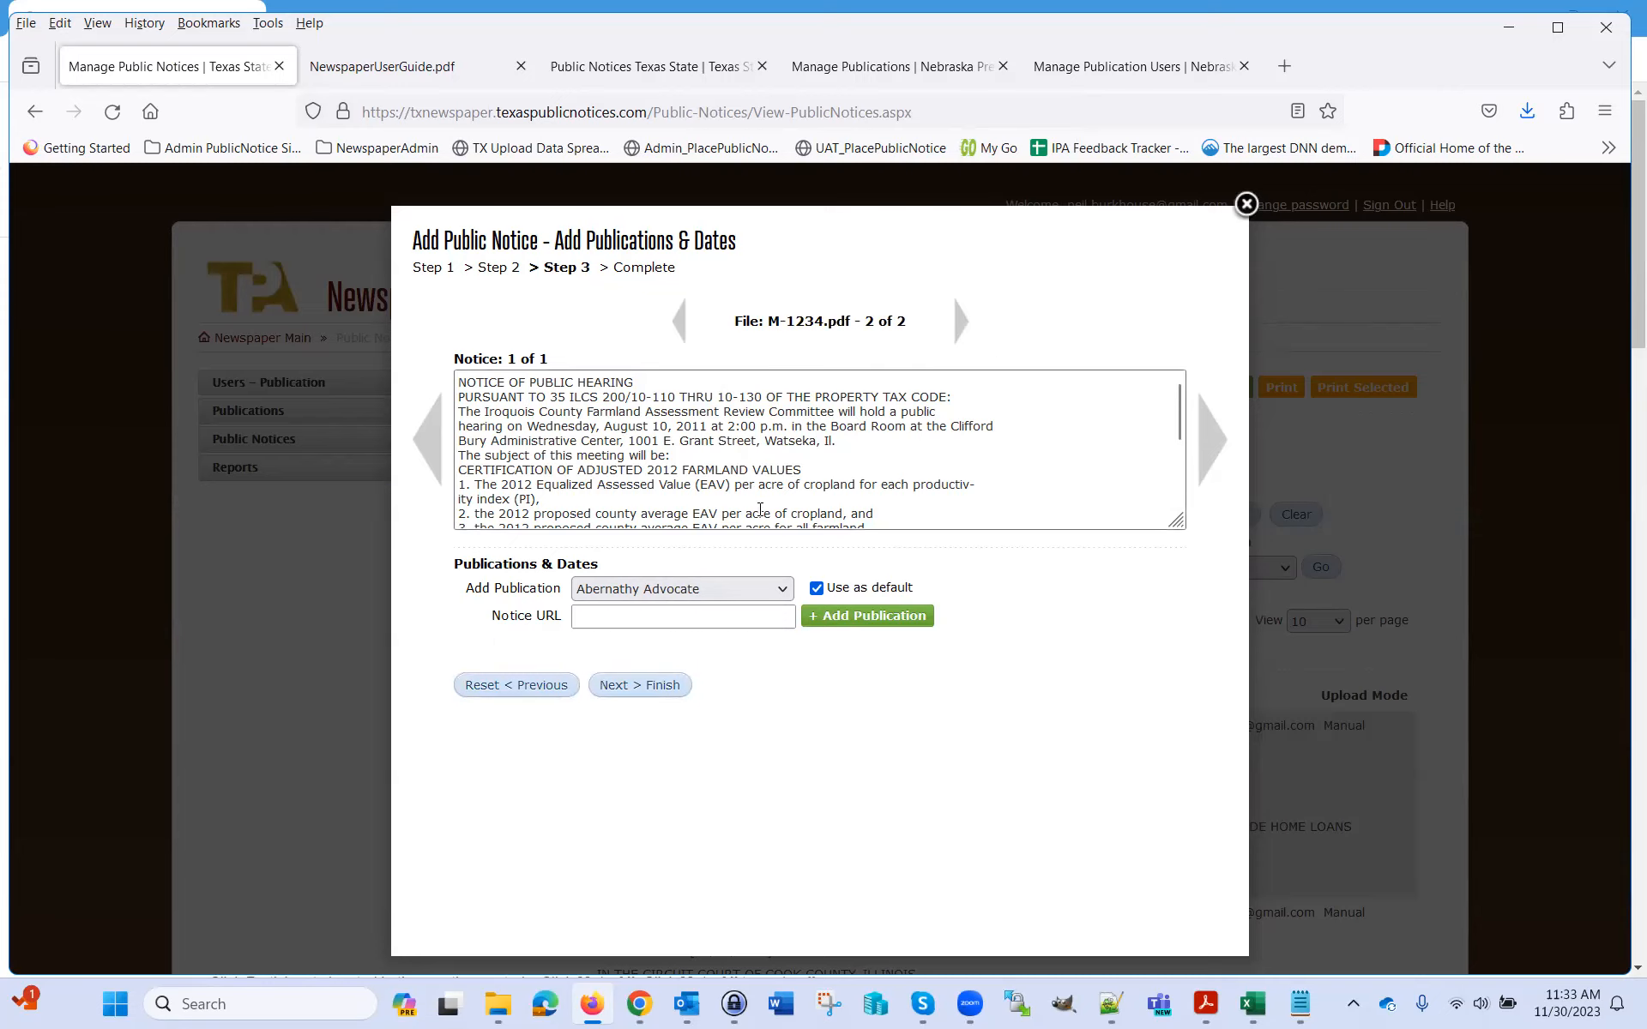
pyautogui.click(836, 624)
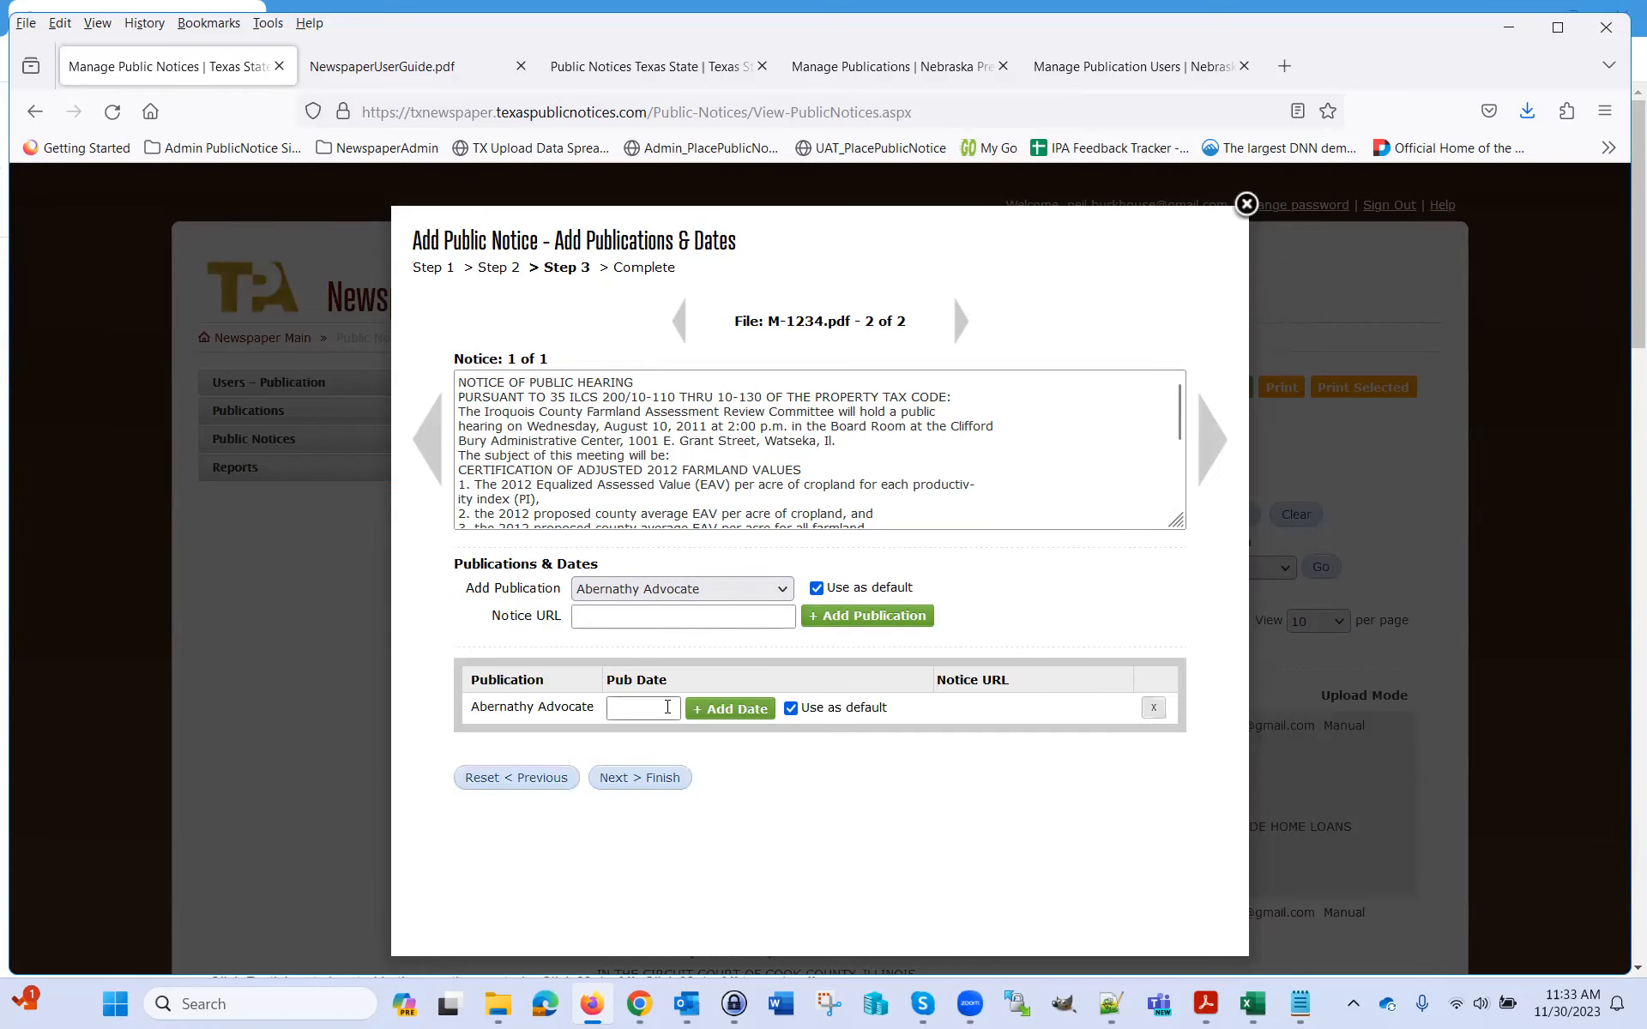
pyautogui.click(668, 707)
pyautogui.click(730, 877)
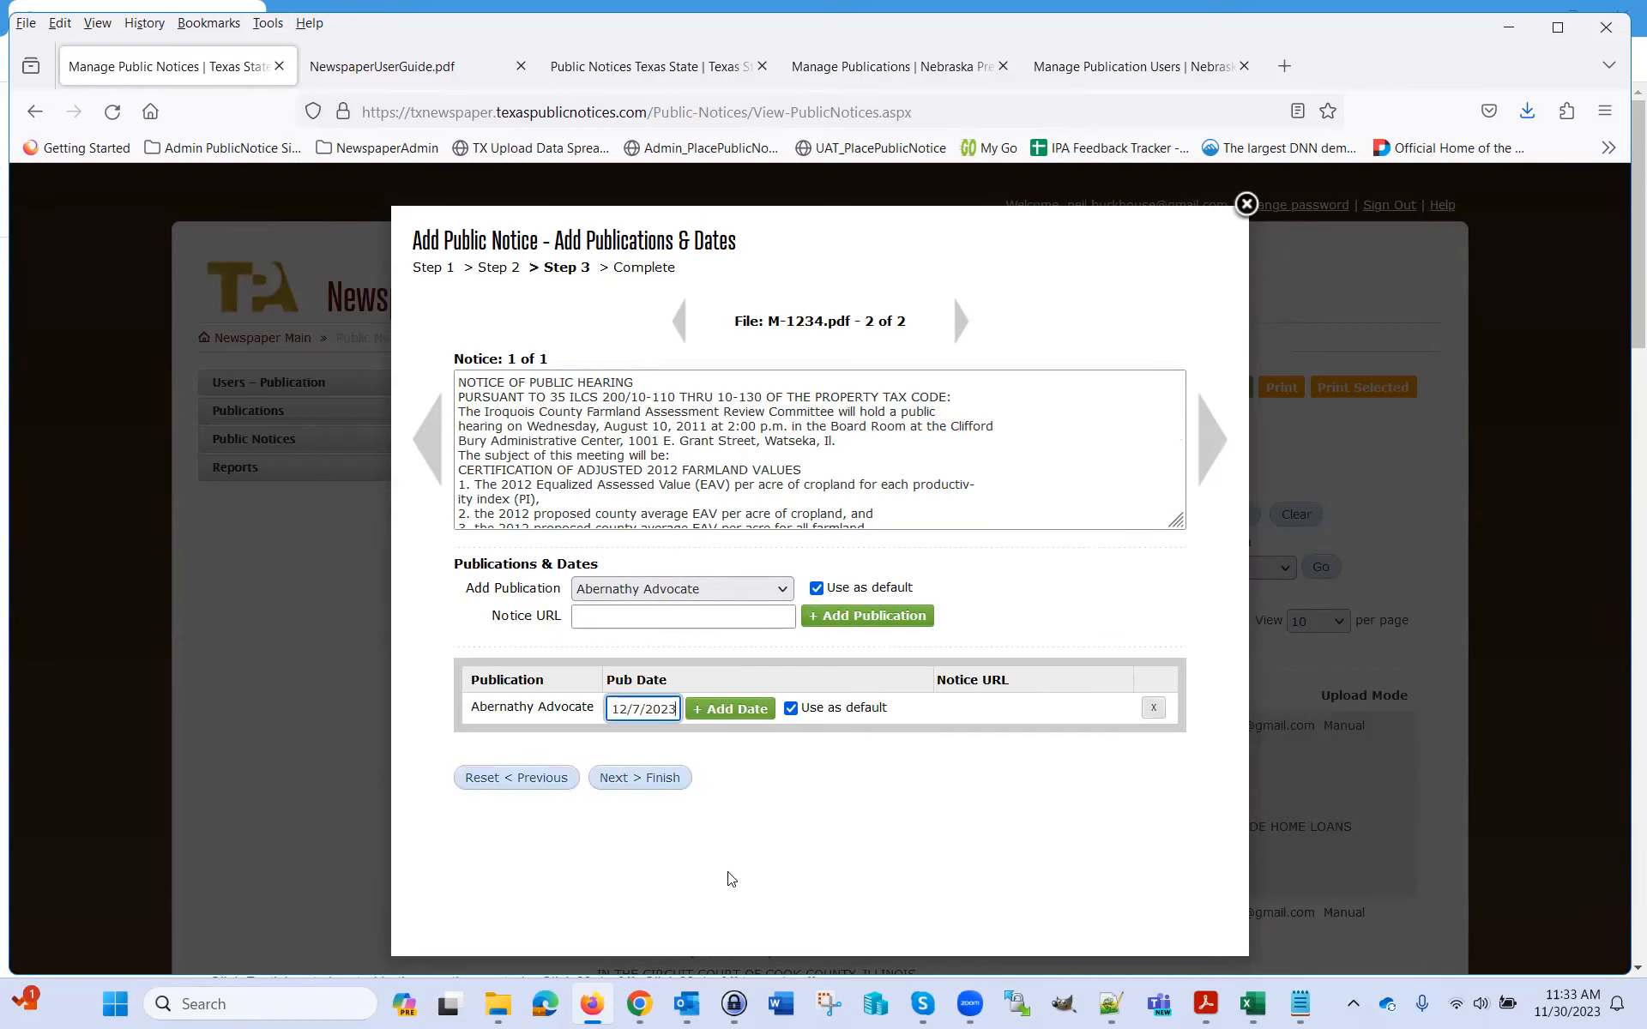
pyautogui.click(744, 717)
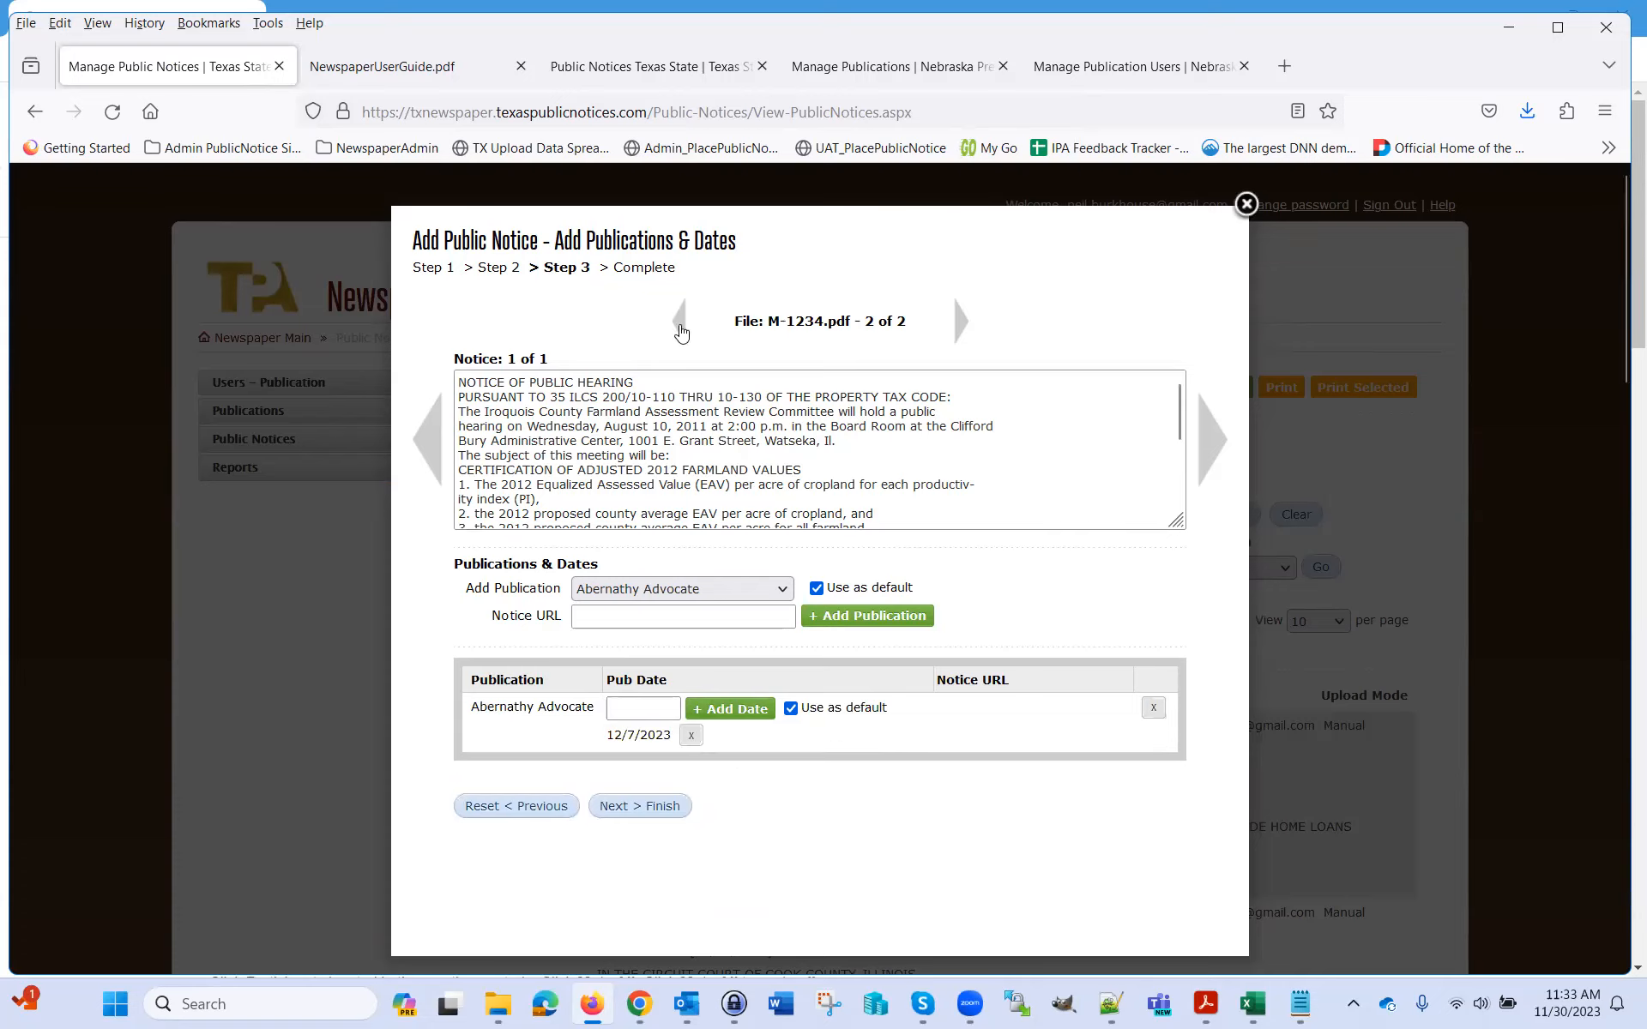
# Review both files' notices, then finish and confirm saving the upload
pyautogui.click(679, 332)
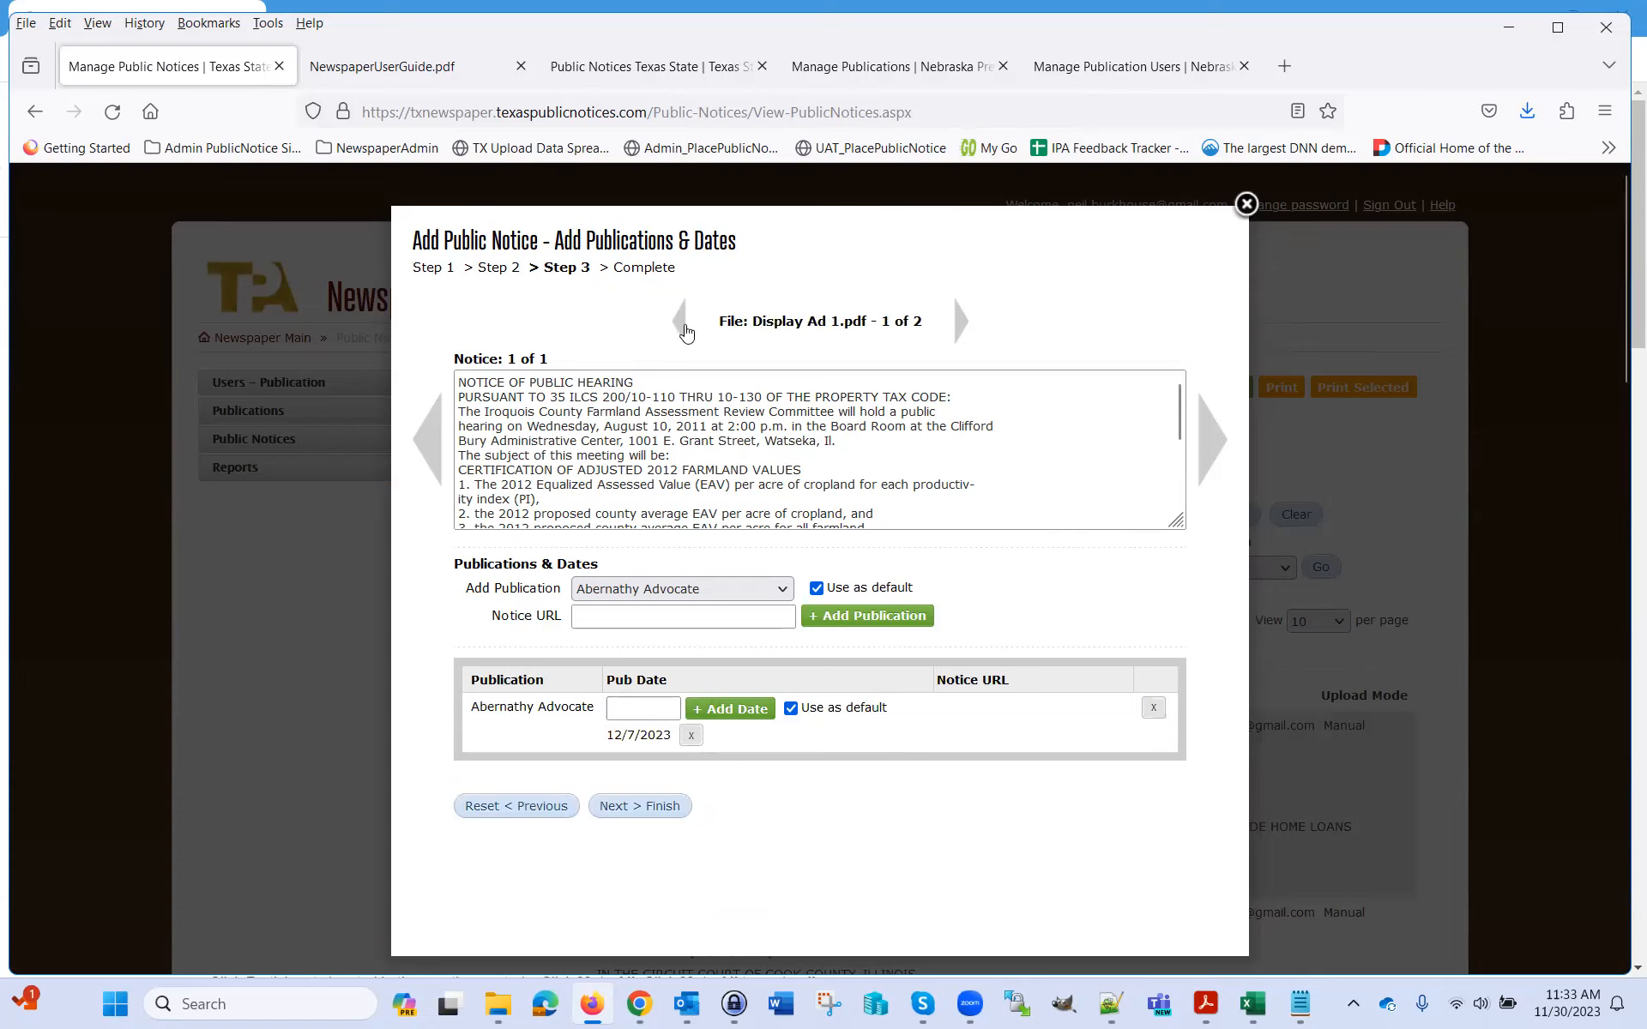
pyautogui.click(959, 324)
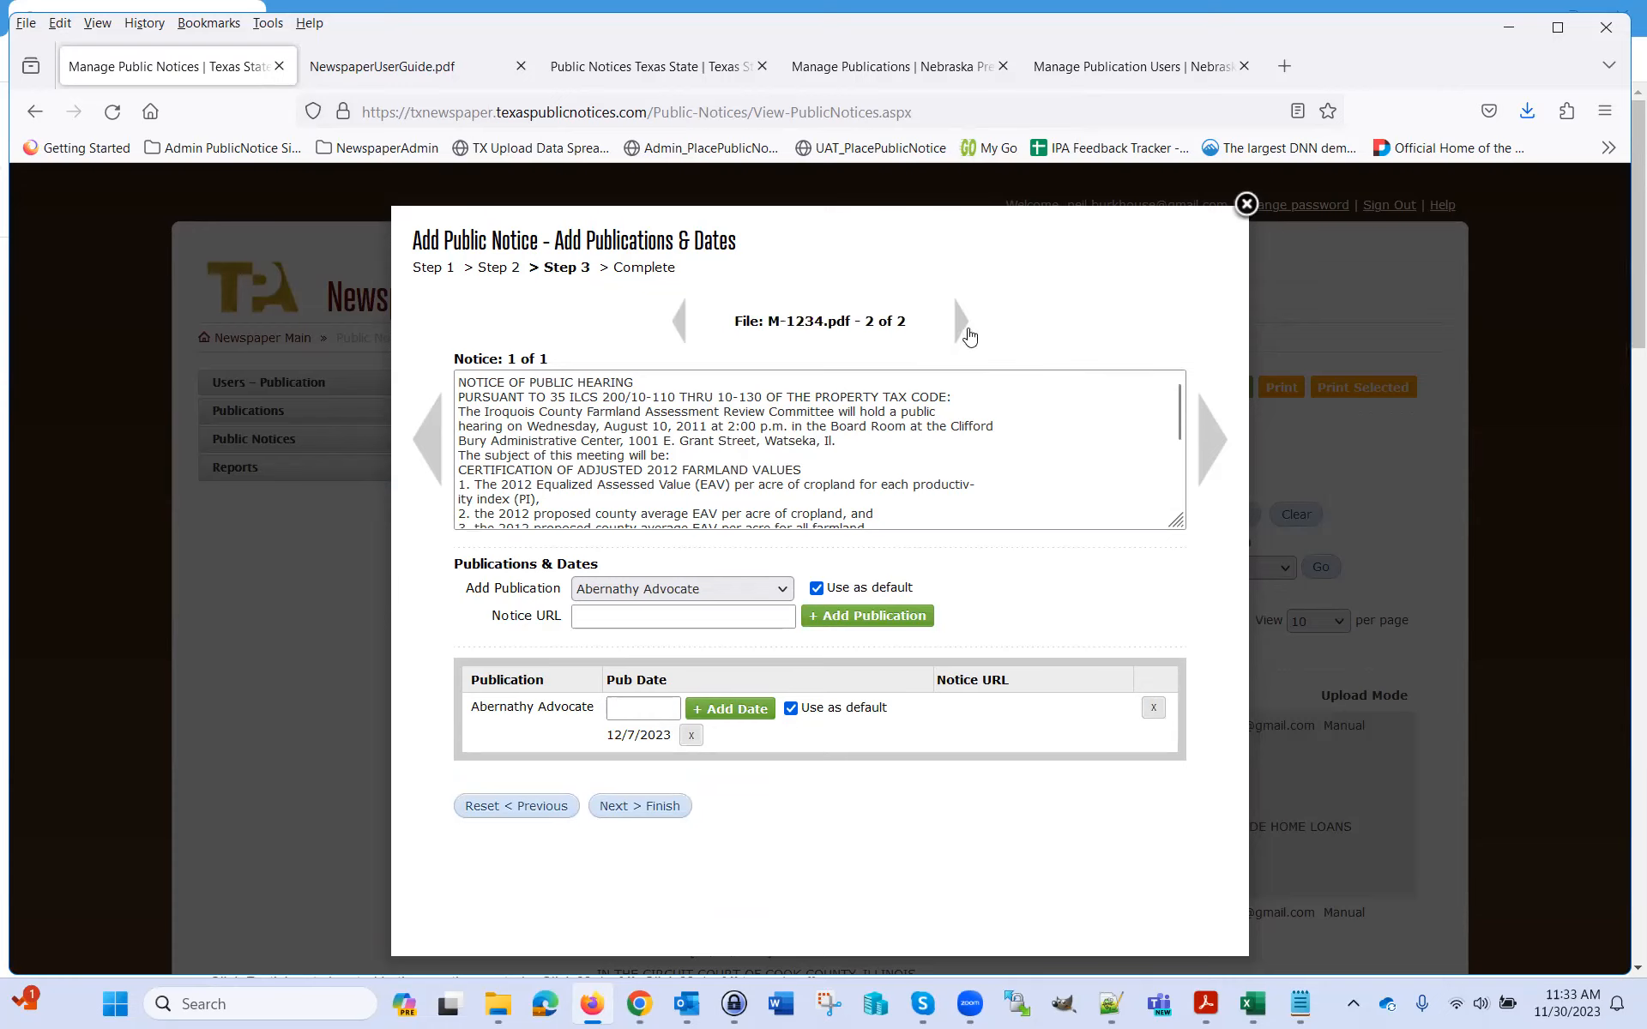
pyautogui.click(682, 330)
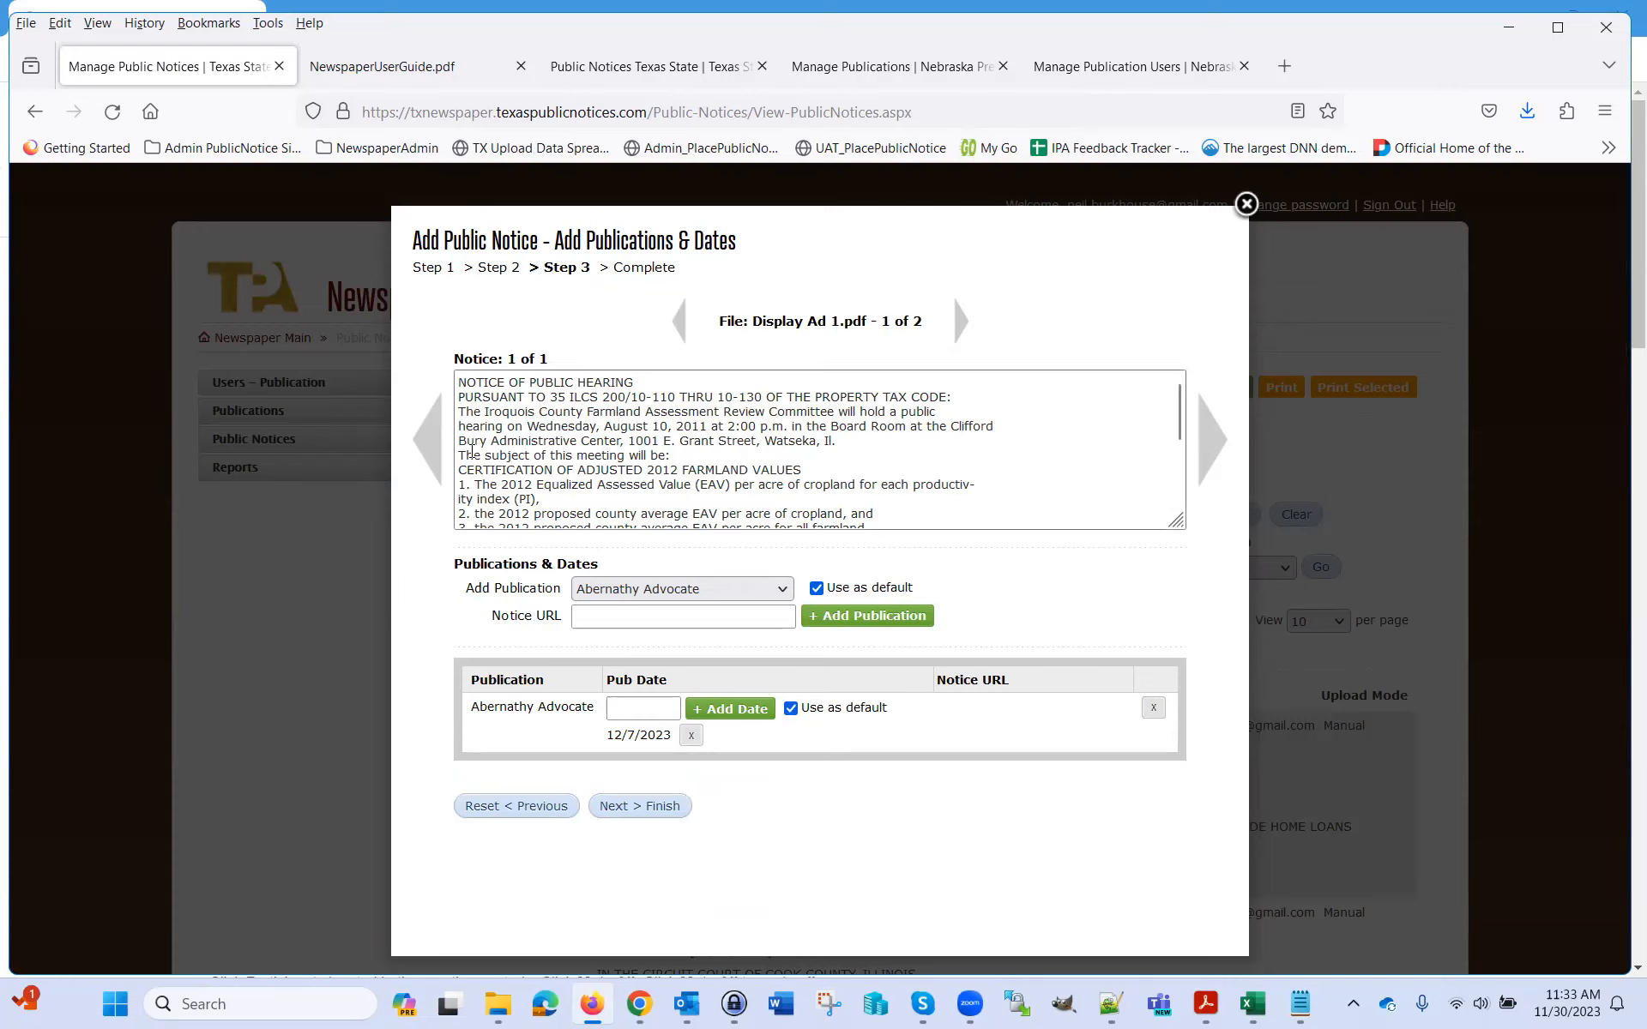
pyautogui.click(961, 328)
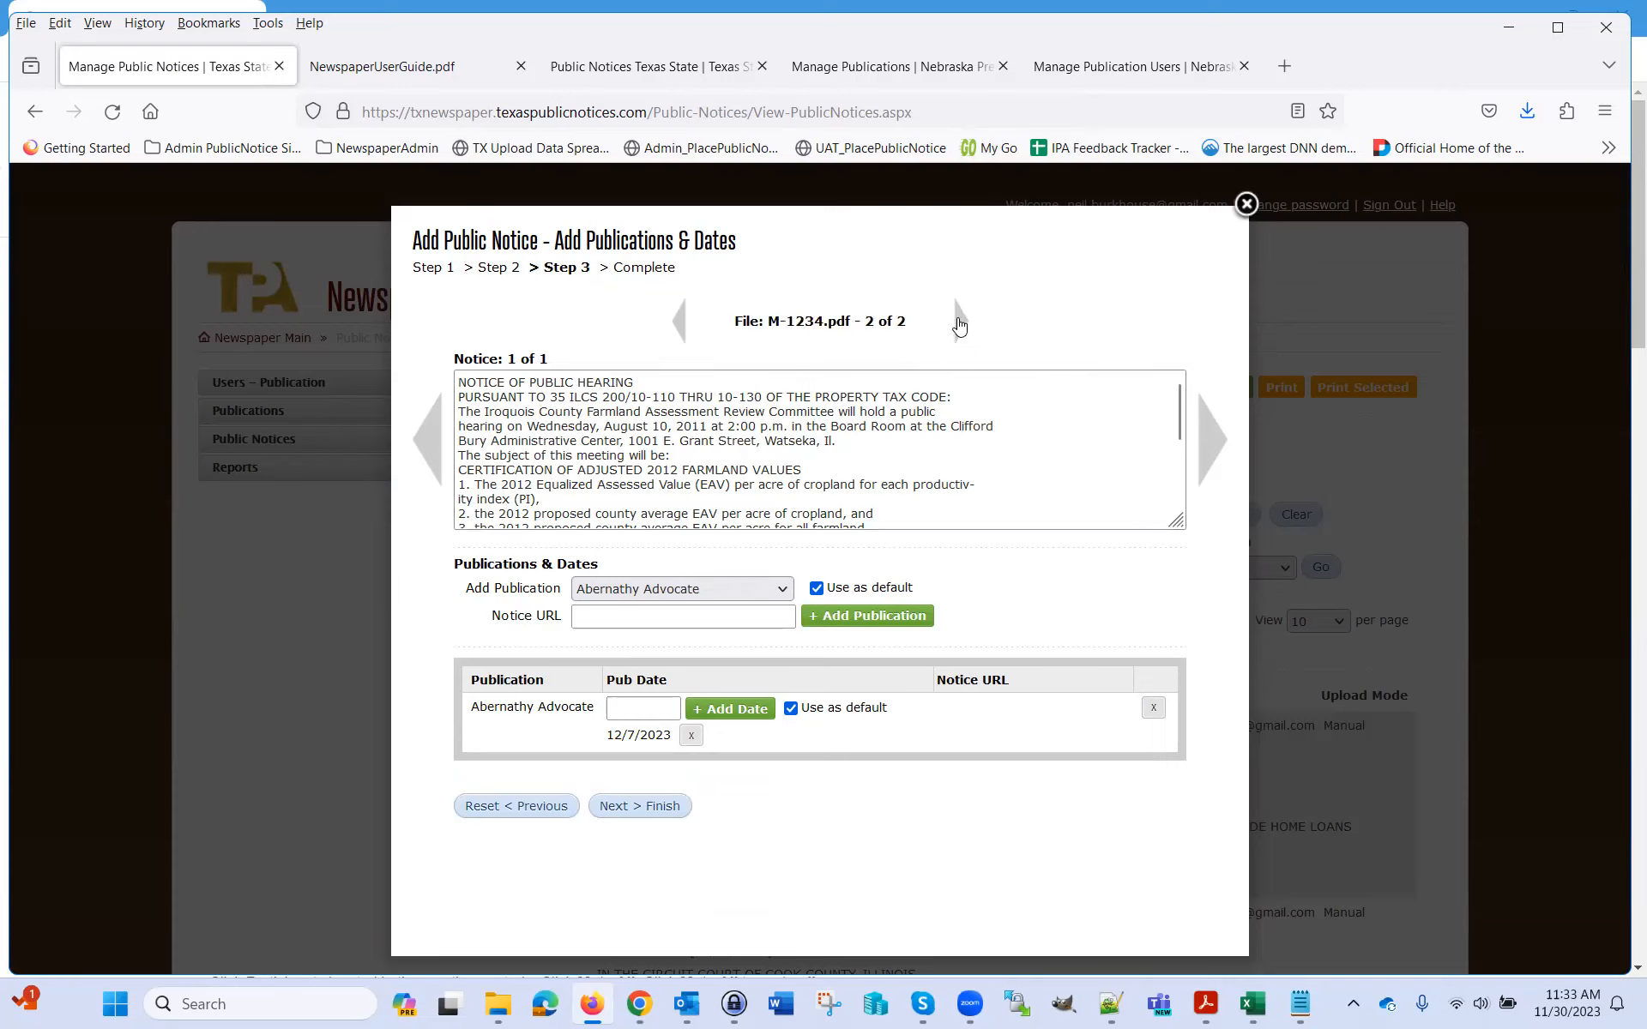
pyautogui.click(782, 454)
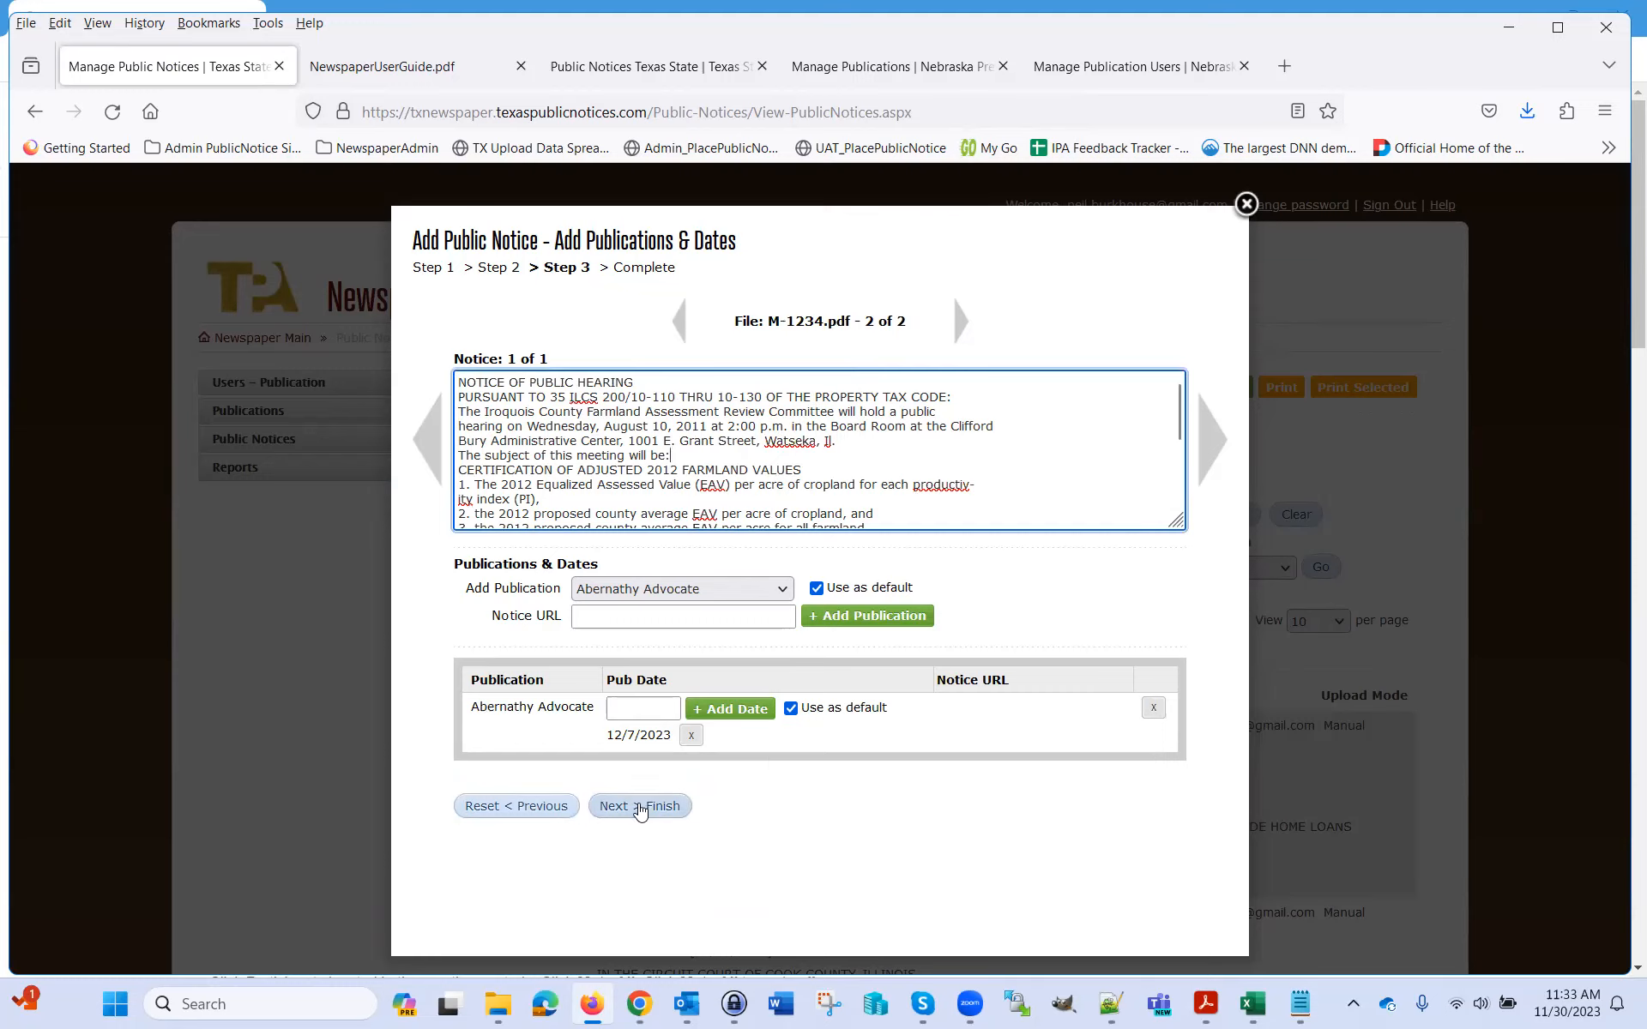
pyautogui.click(639, 806)
pyautogui.click(922, 607)
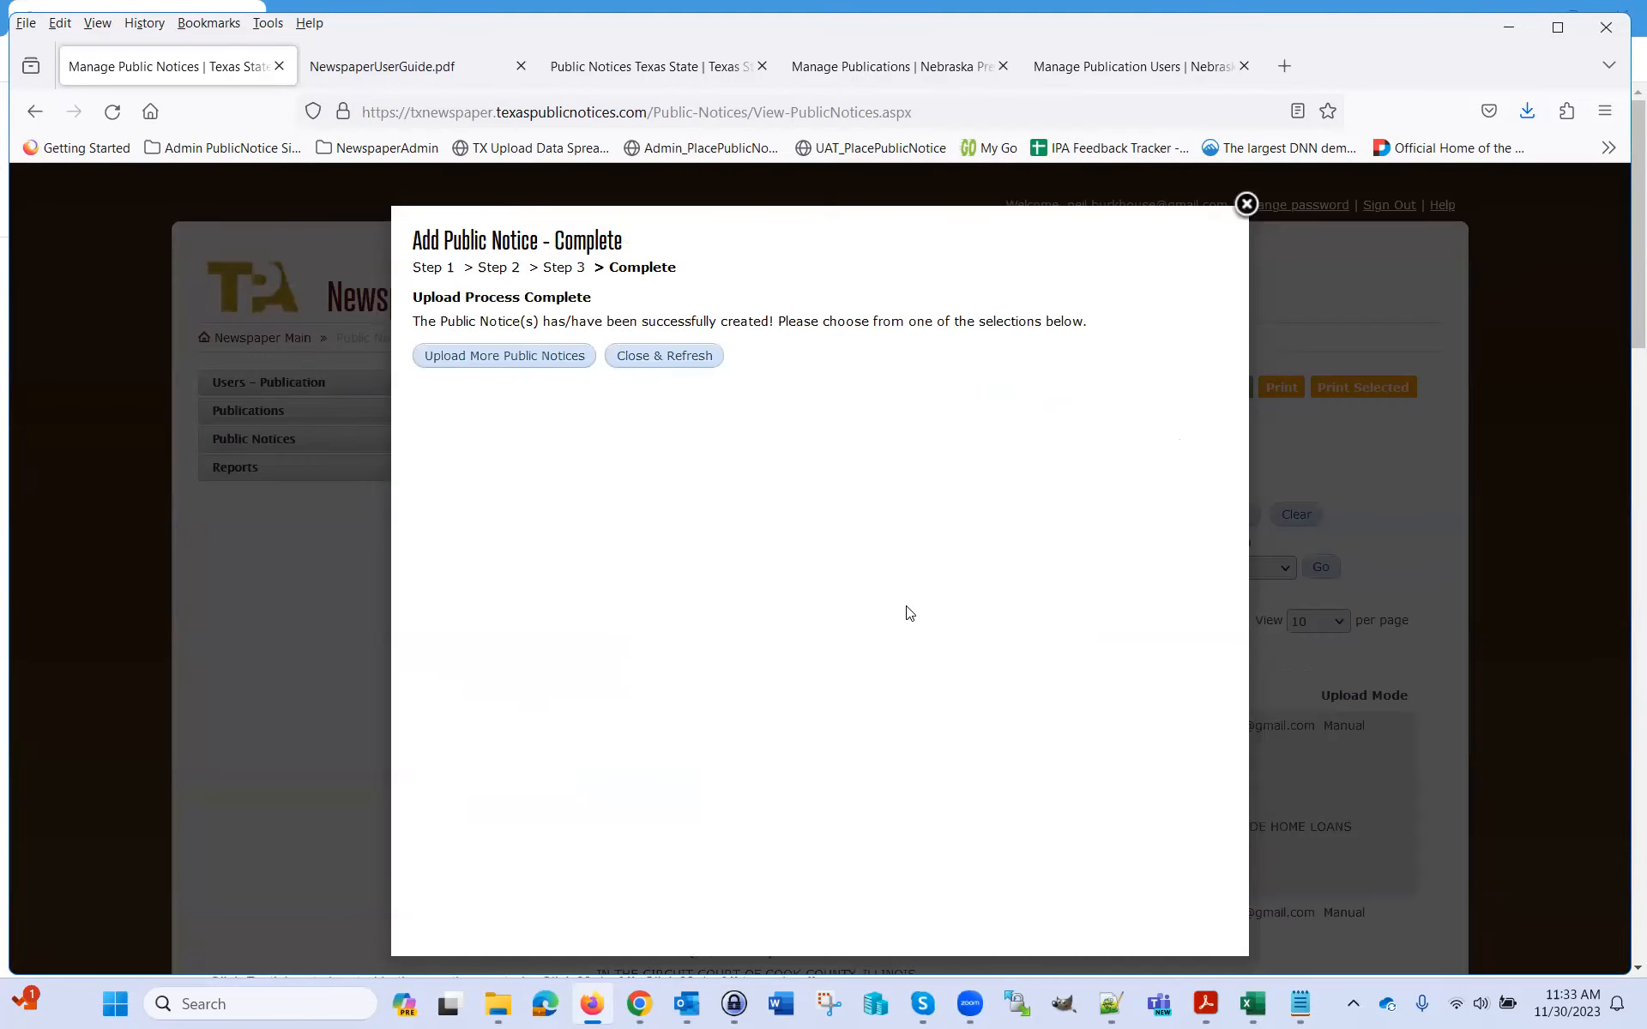
# Close the success message and review Uploaded notices 502 and 501 in the notices list
pyautogui.moveTo(642, 320); pyautogui.dragTo(777, 335)
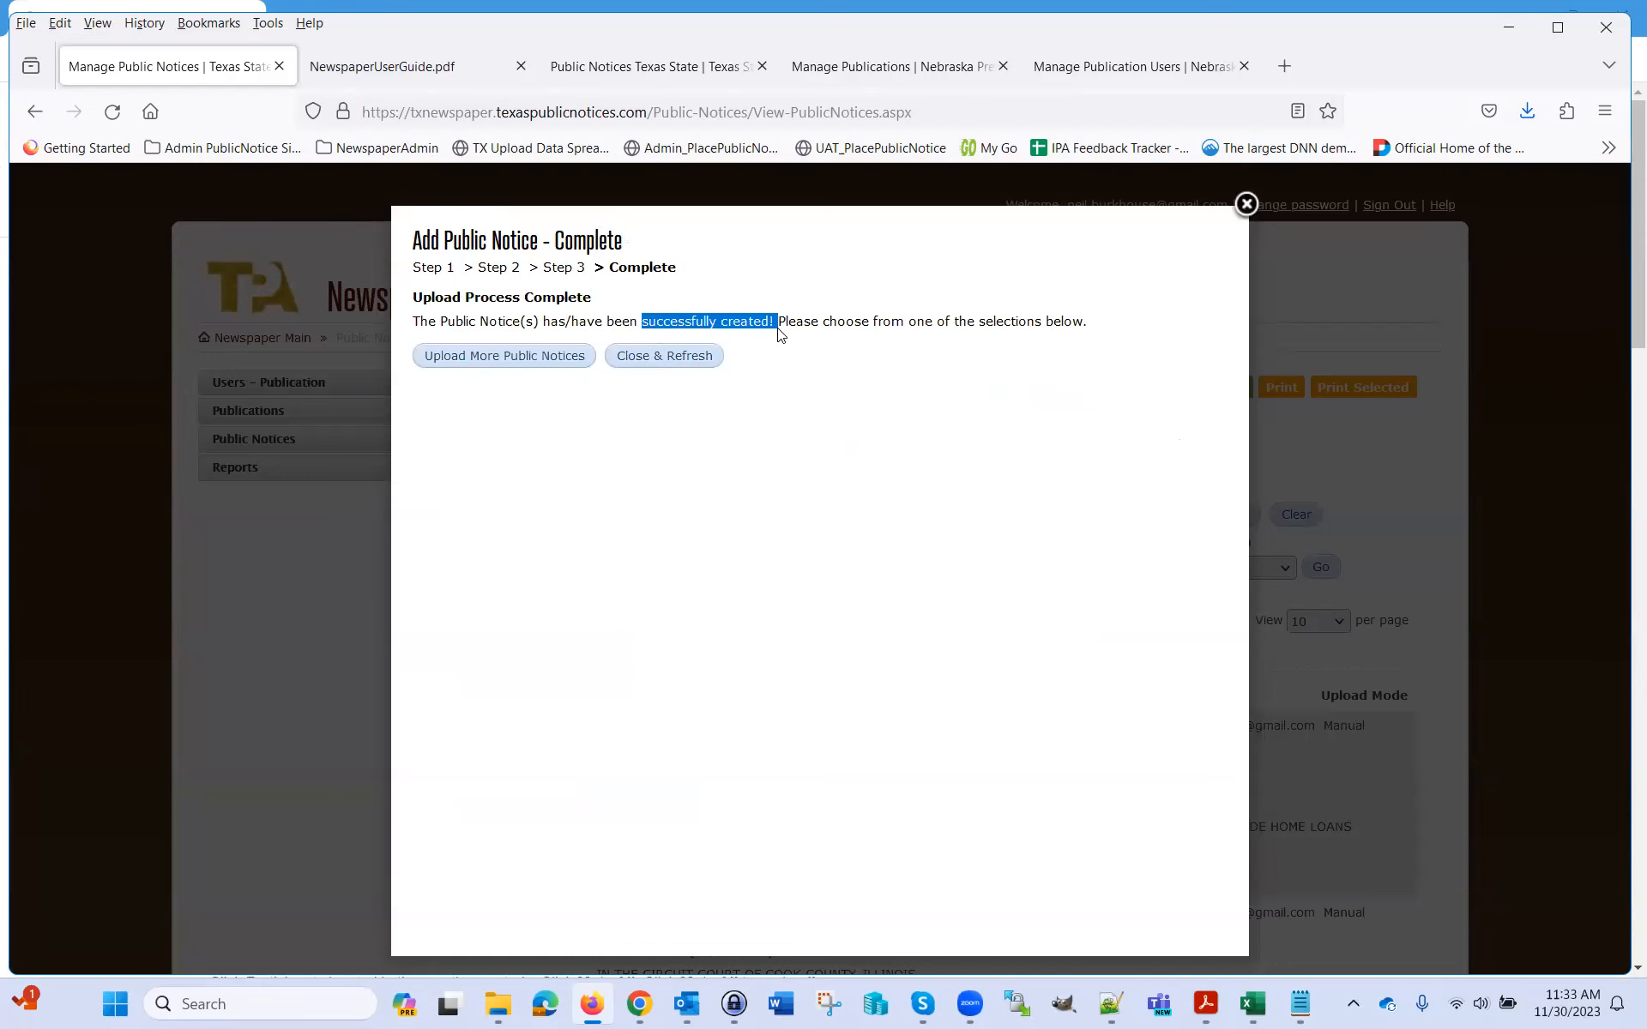
pyautogui.click(699, 371)
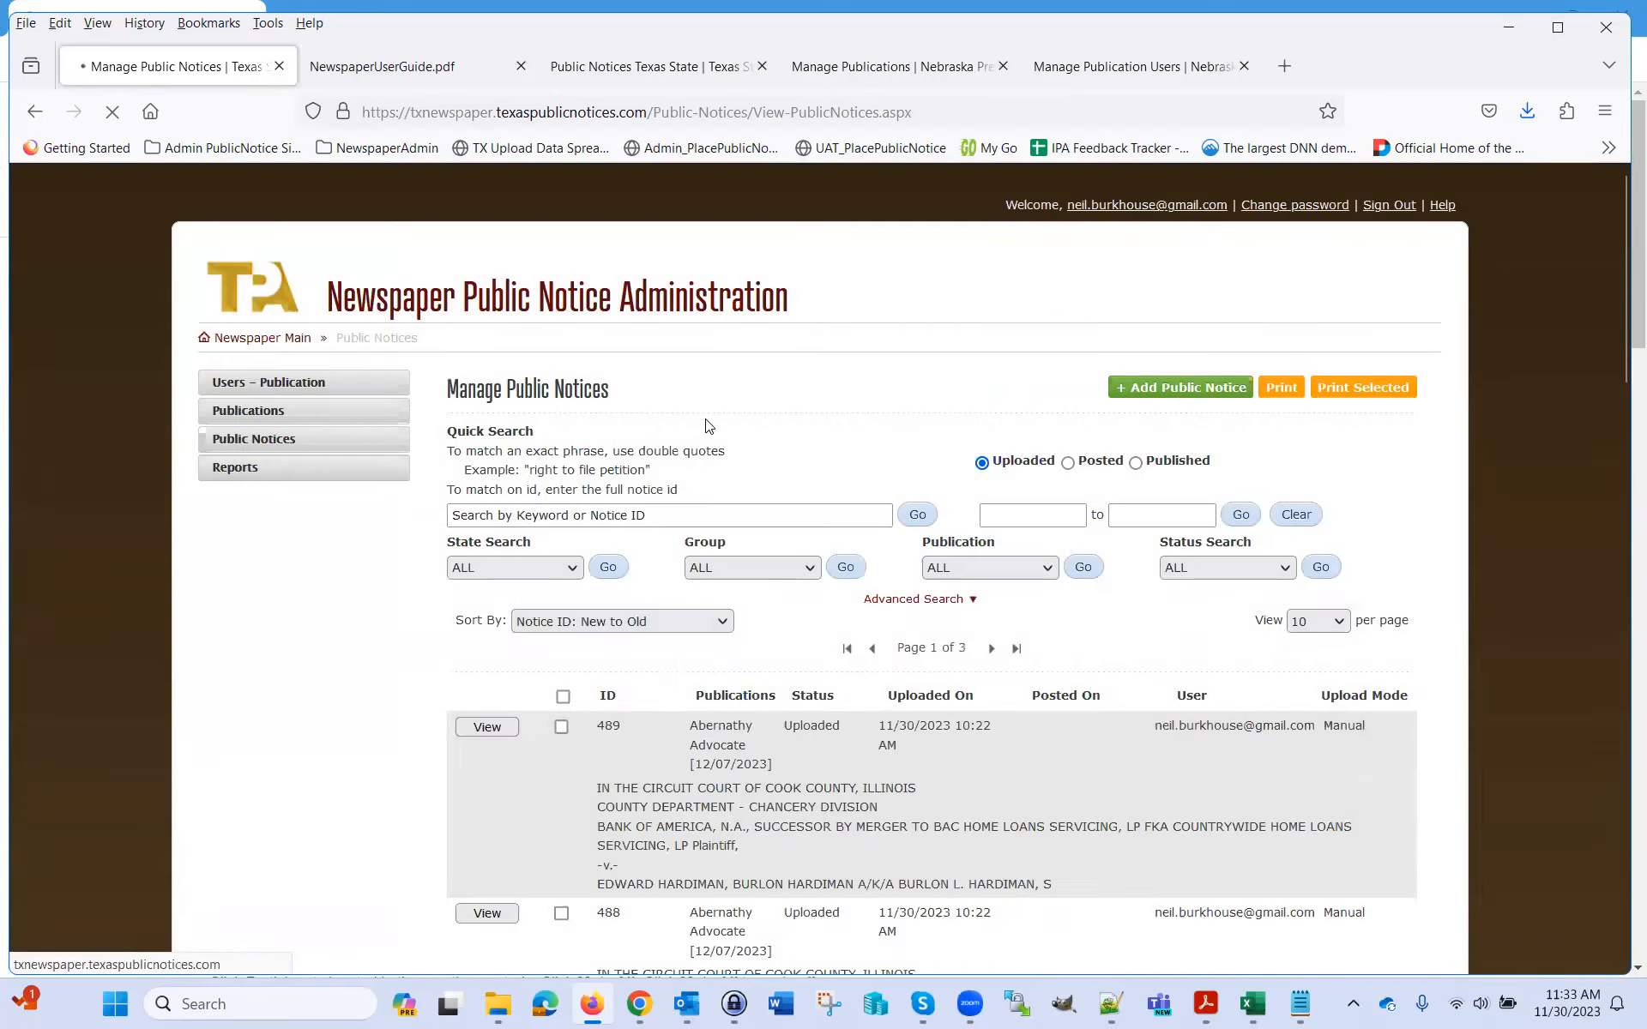
pyautogui.scroll(-4, 1346, 697)
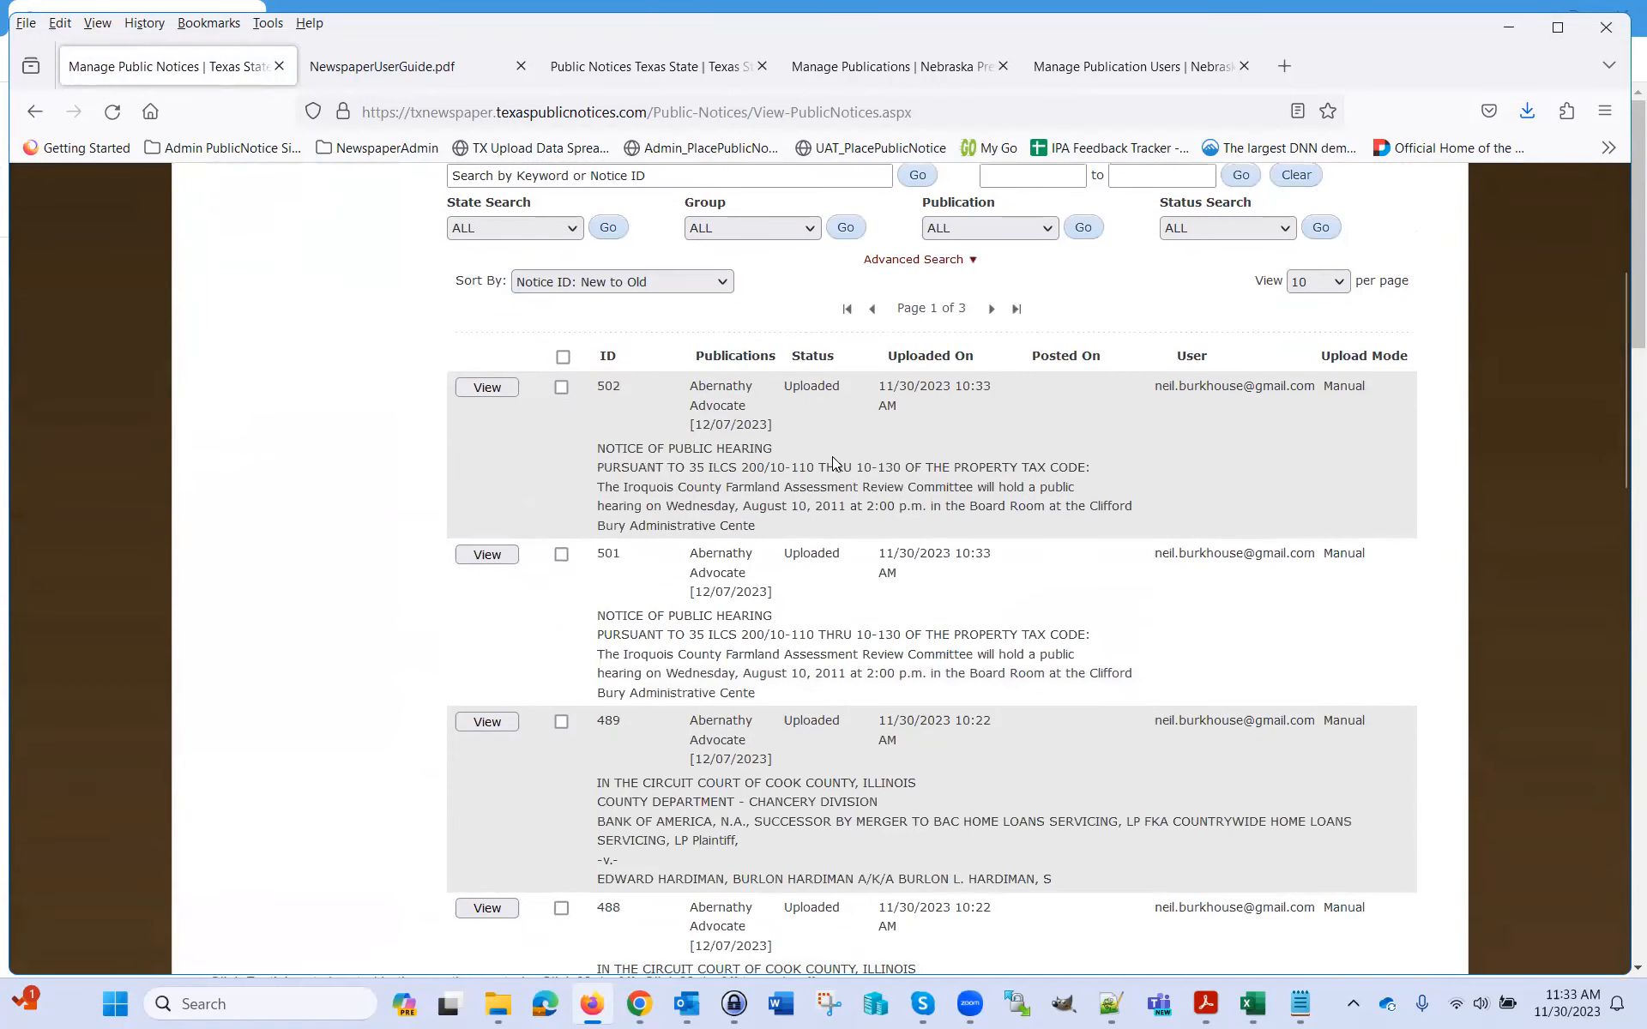
pyautogui.scroll(4, 1367, 625)
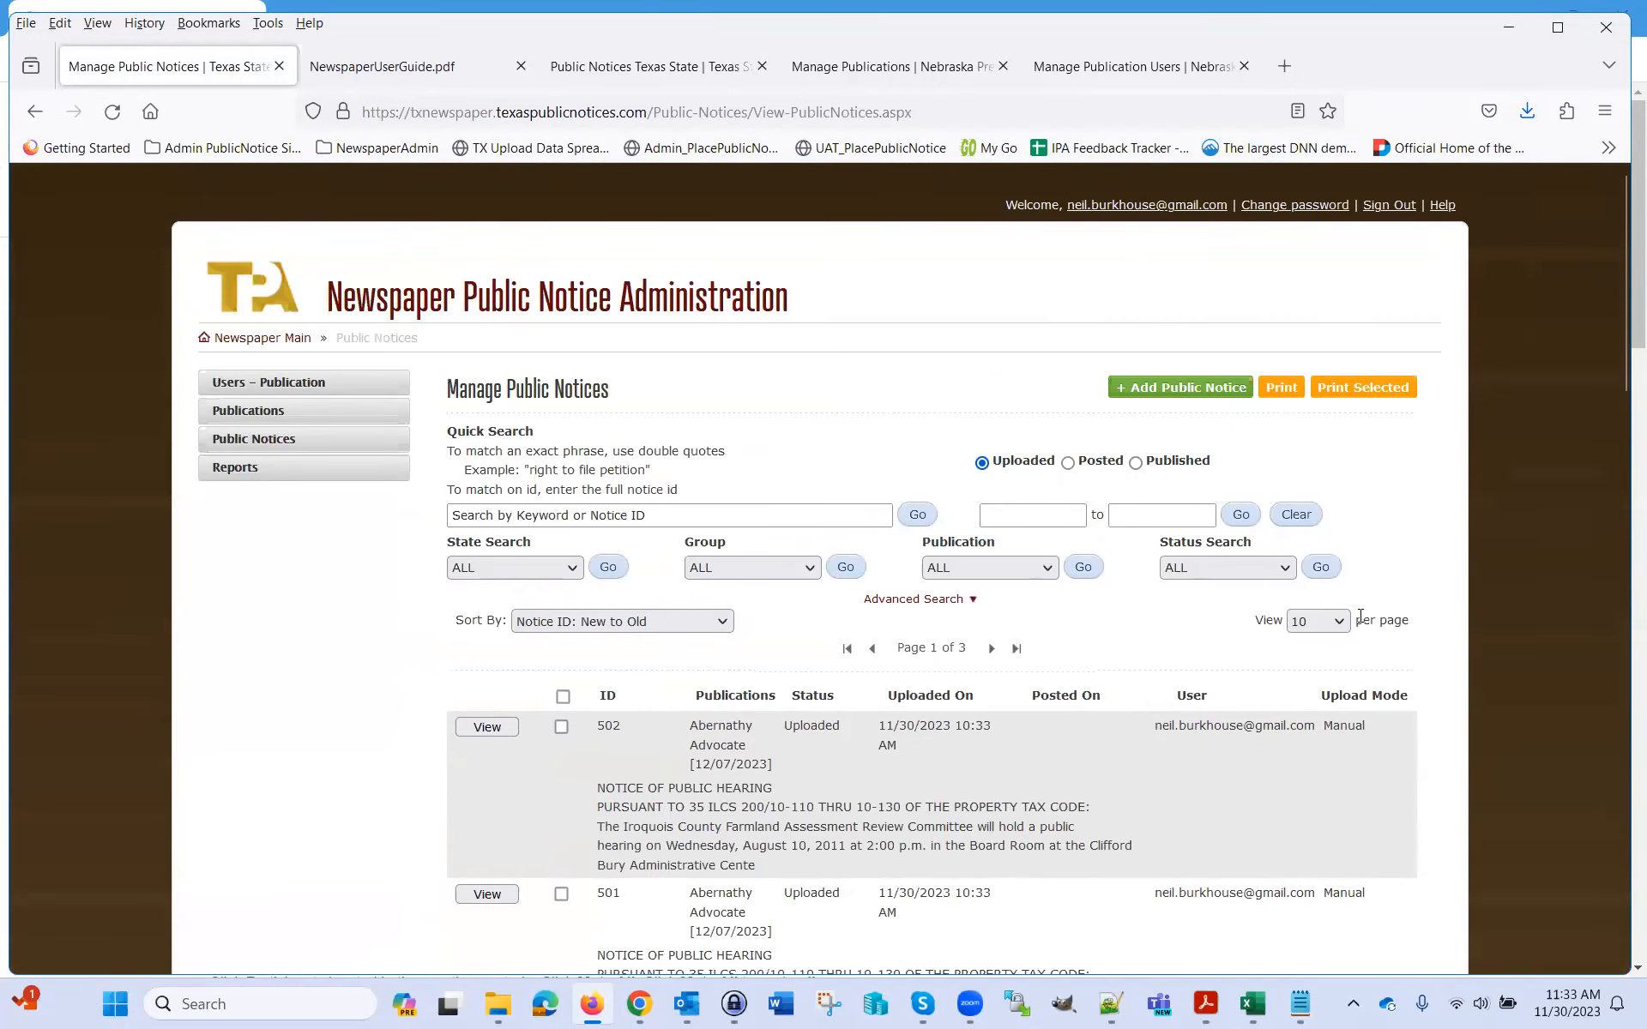
pyautogui.scroll(-4, 798, 467)
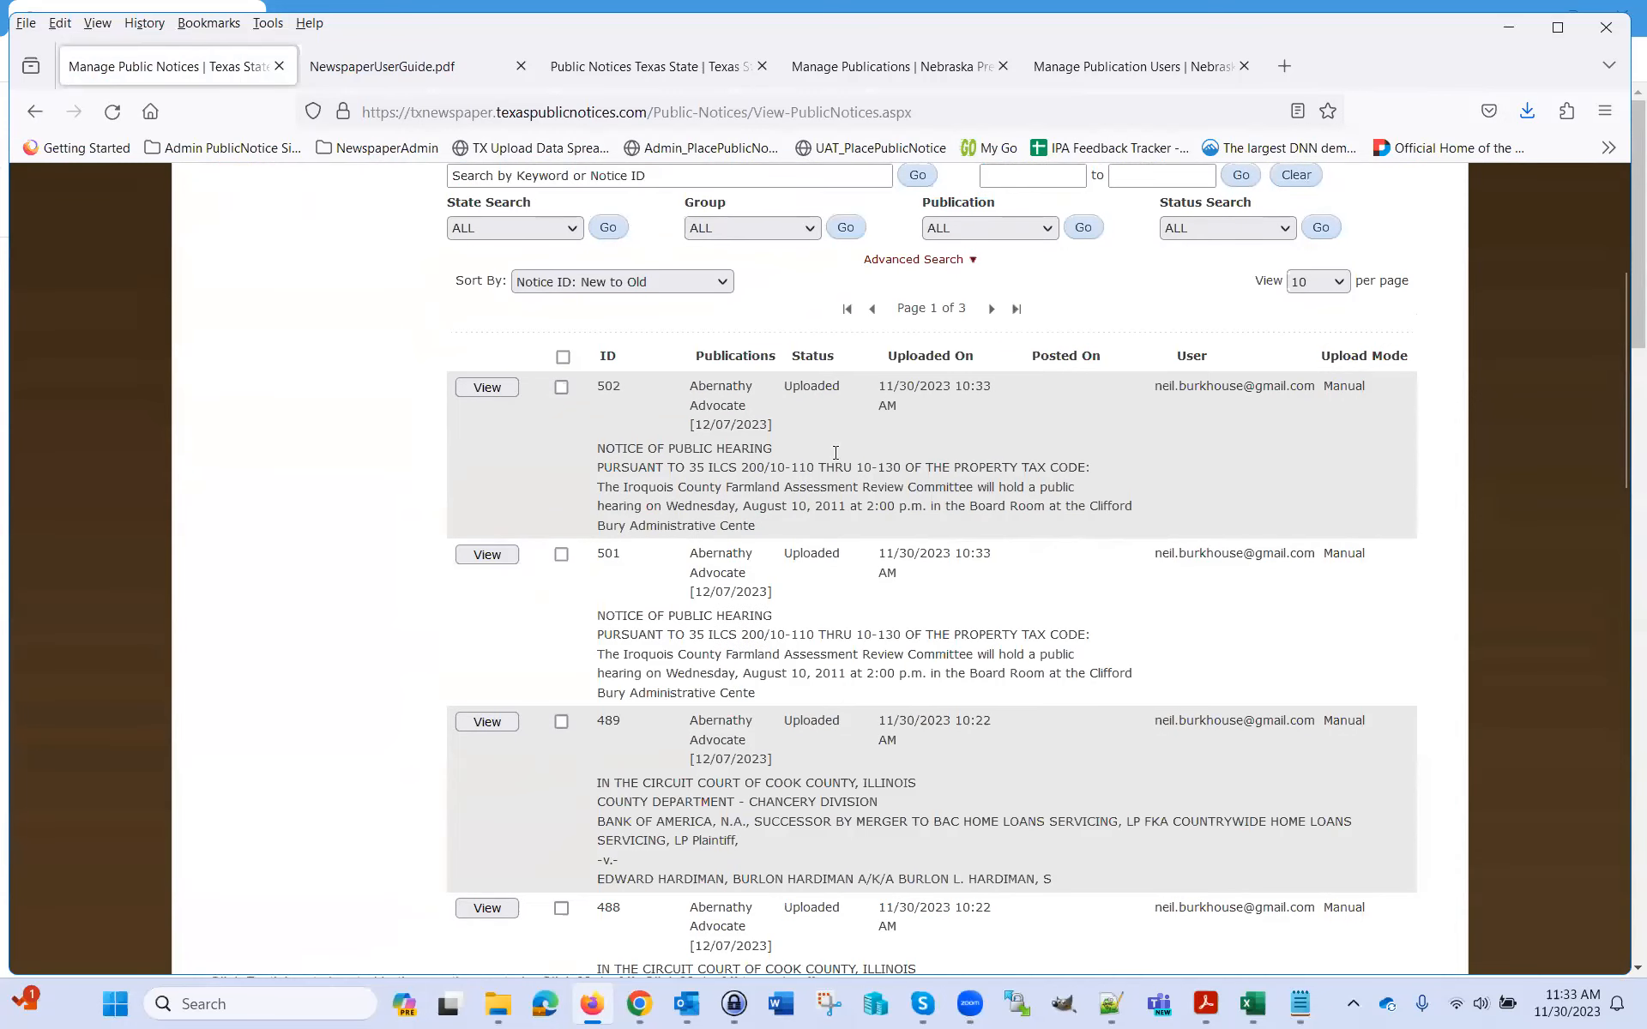
pyautogui.doubleClick(813, 391)
pyautogui.scroll(-4, 737, 438)
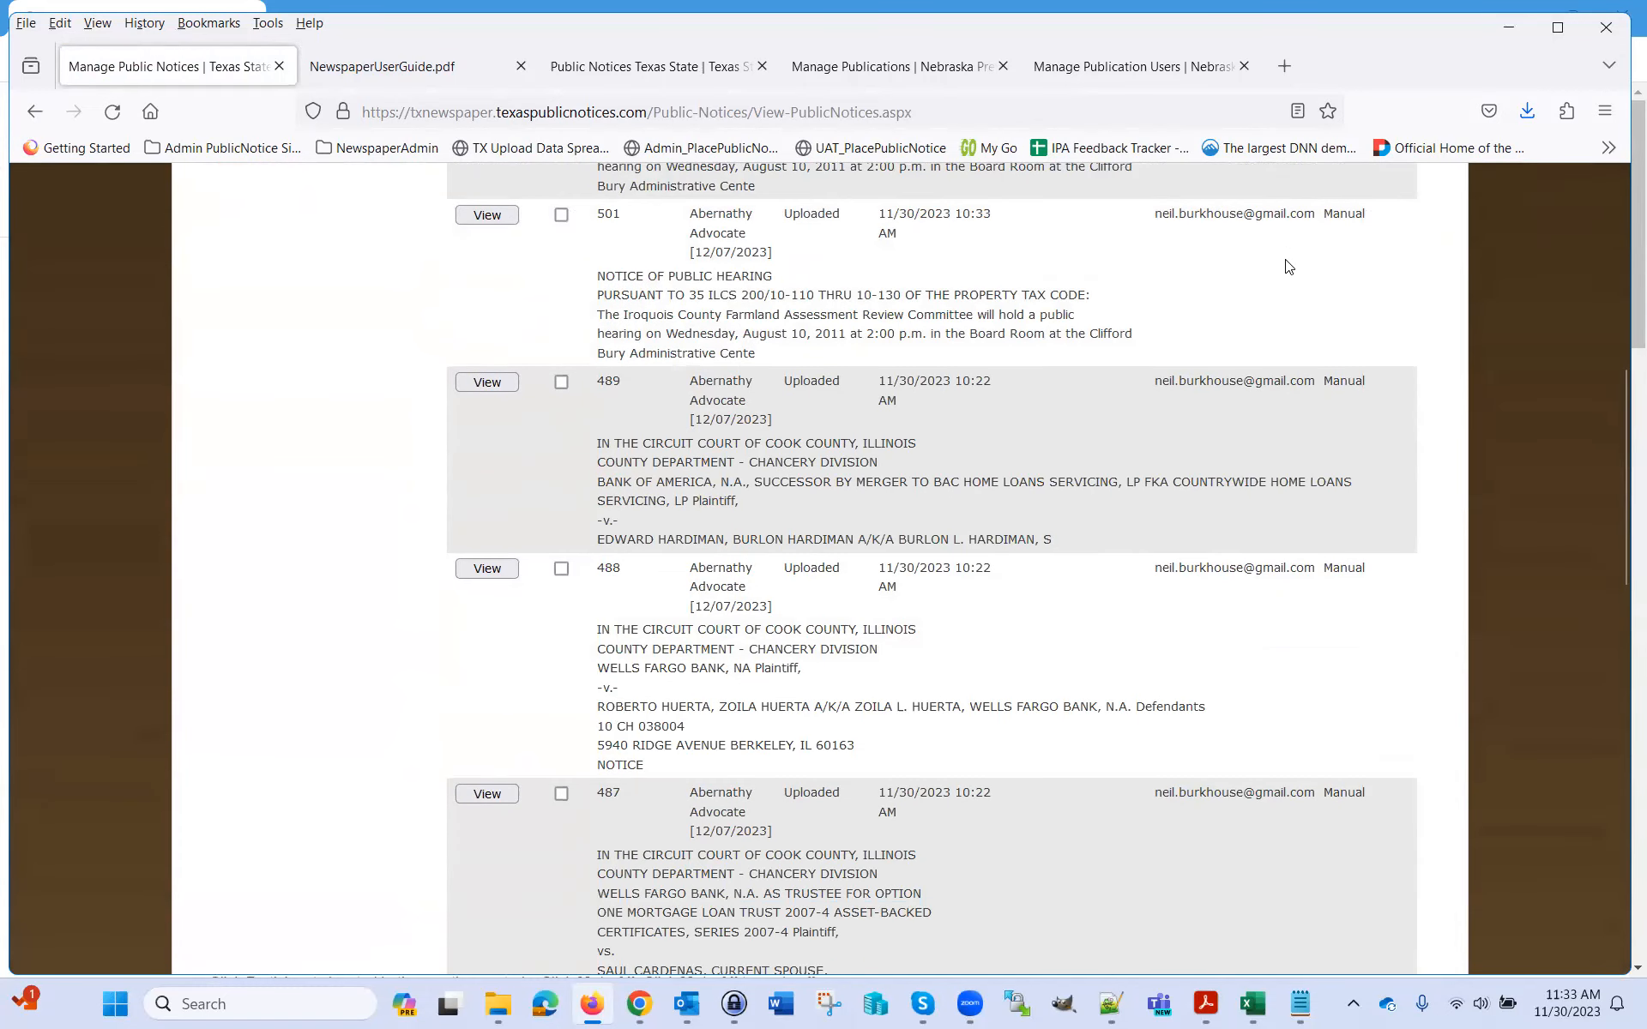
pyautogui.doubleClick(1348, 384)
pyautogui.scroll(4, 1449, 548)
pyautogui.scroll(4, 1450, 547)
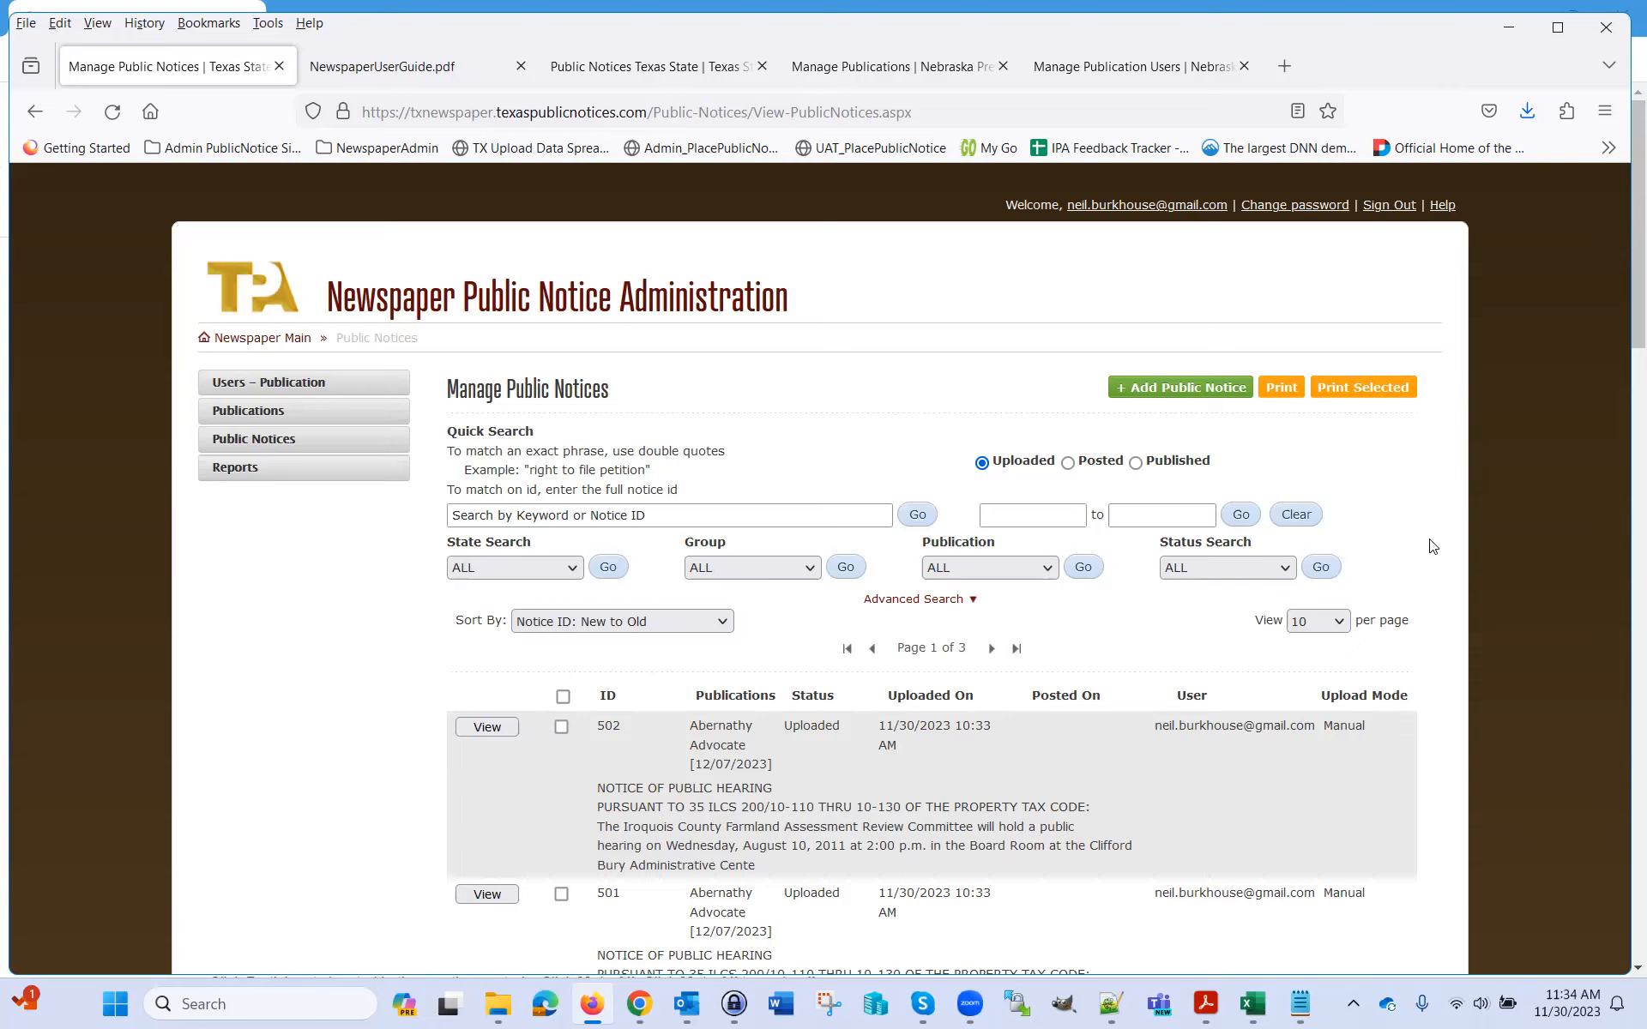
# Scroll the notices list, then switch to Chrome showing the 'mute all zoom' results
pyautogui.scroll(-4, 1463, 527)
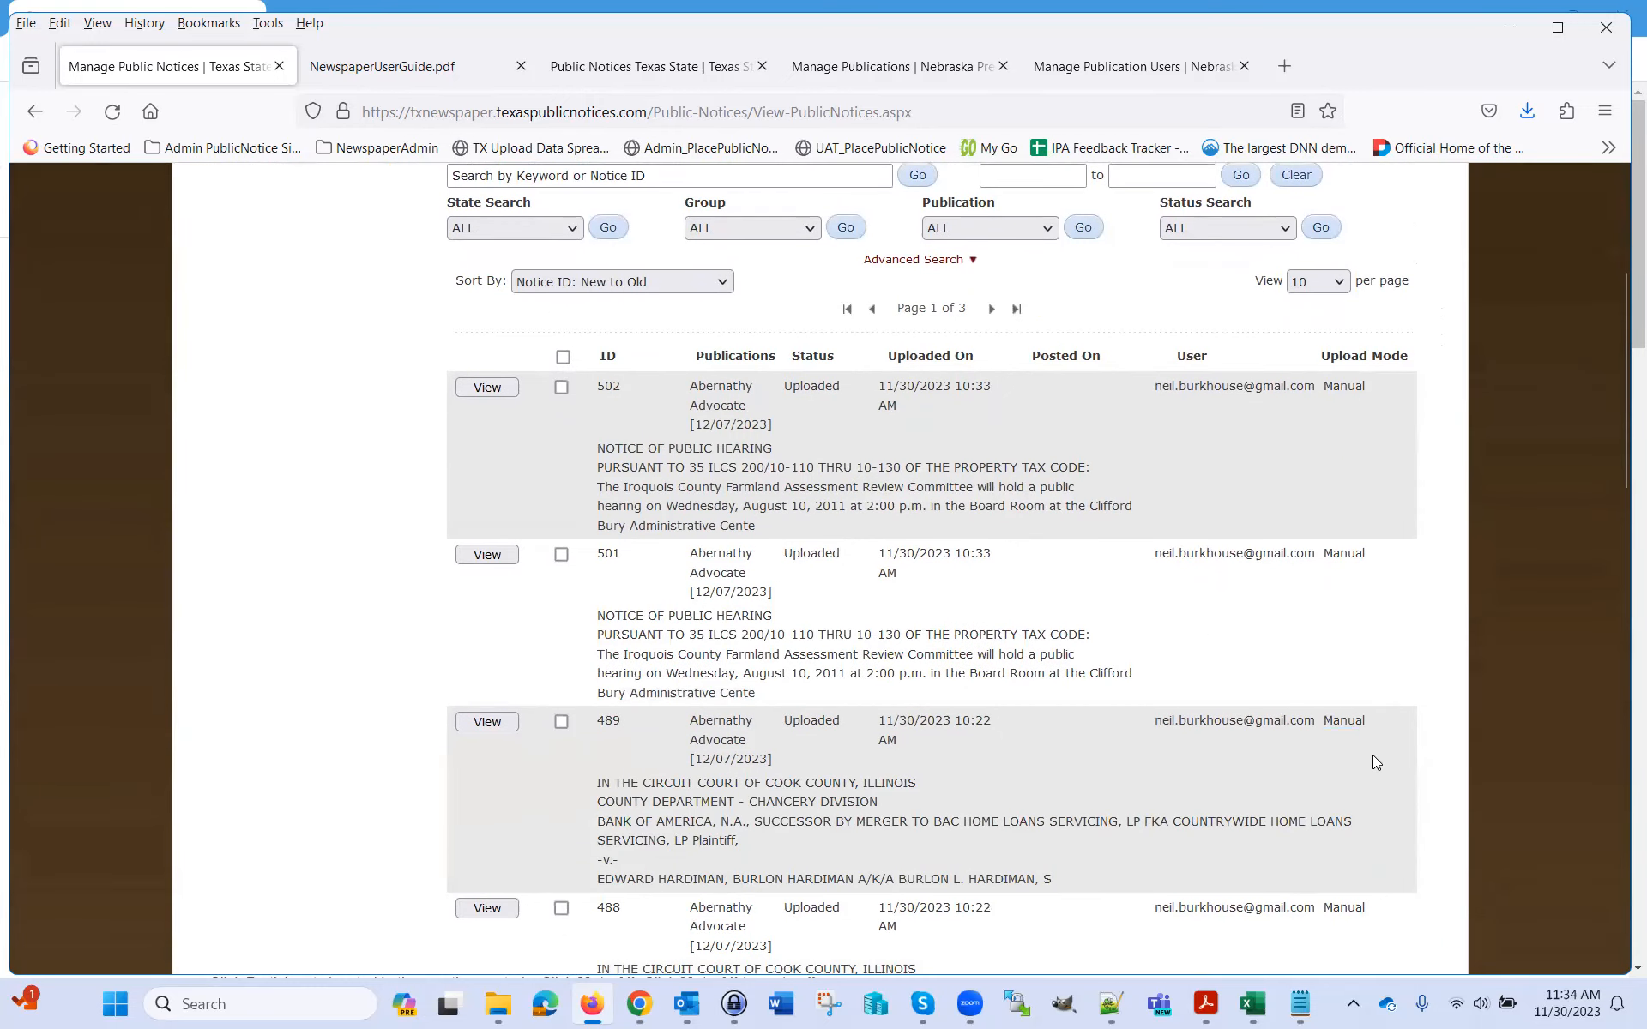
pyautogui.scroll(4, 1368, 761)
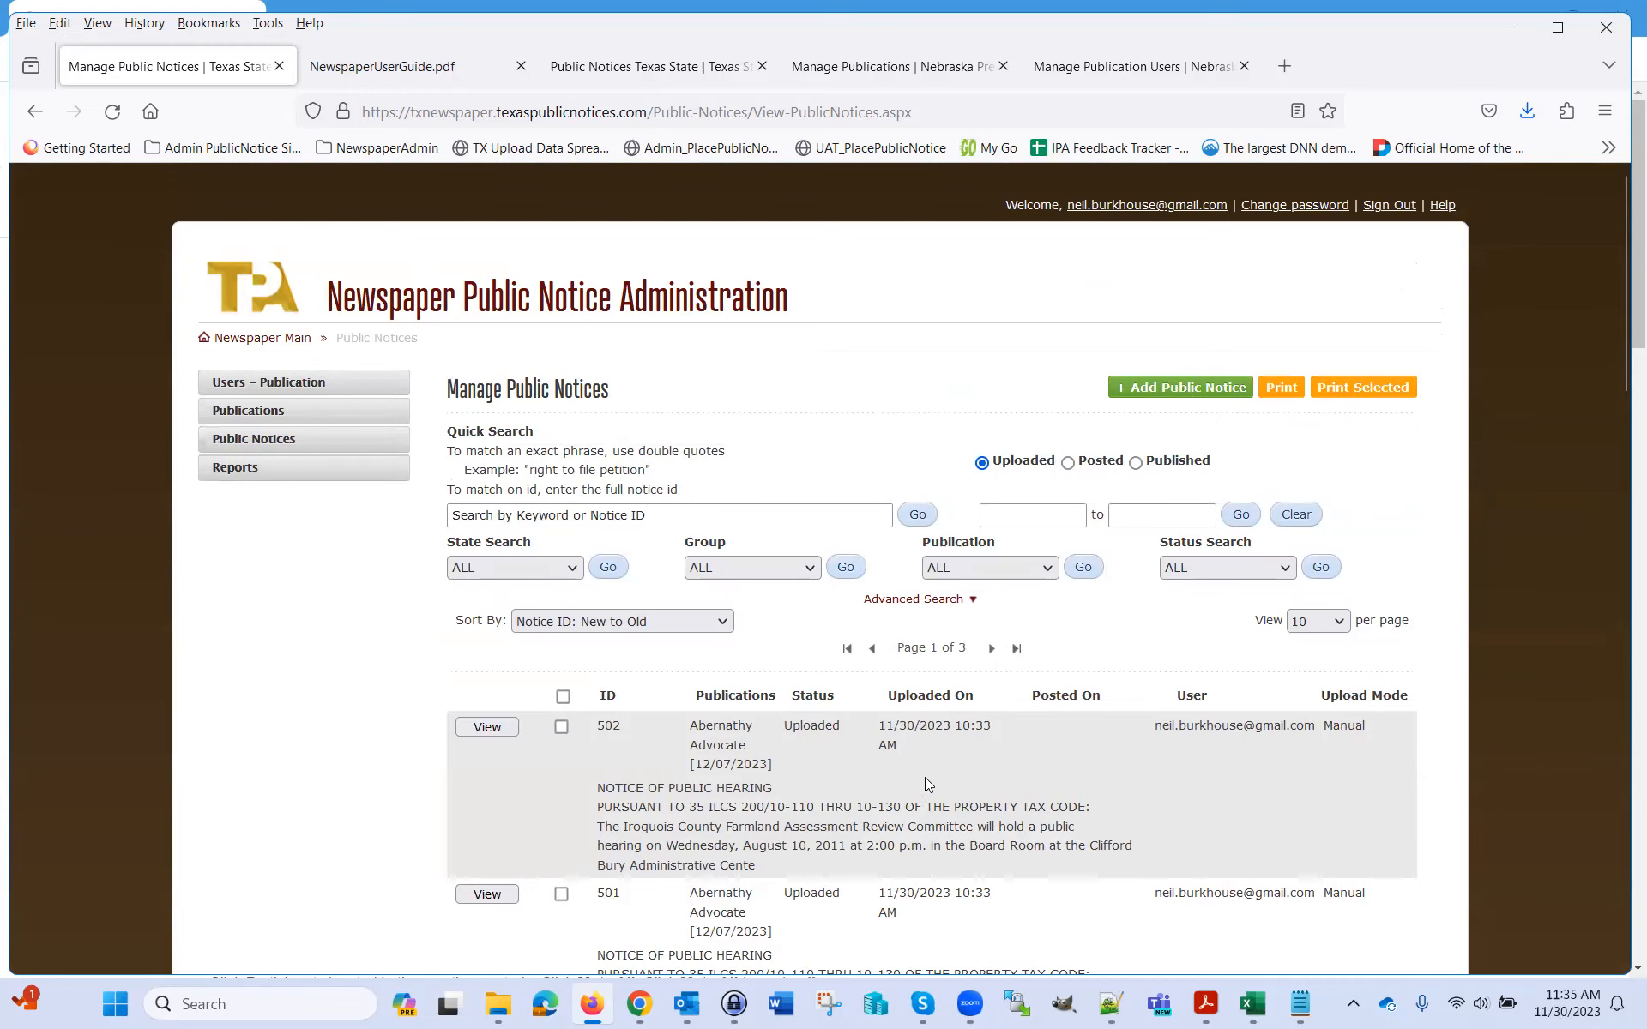
pyautogui.scroll(-4, 925, 777)
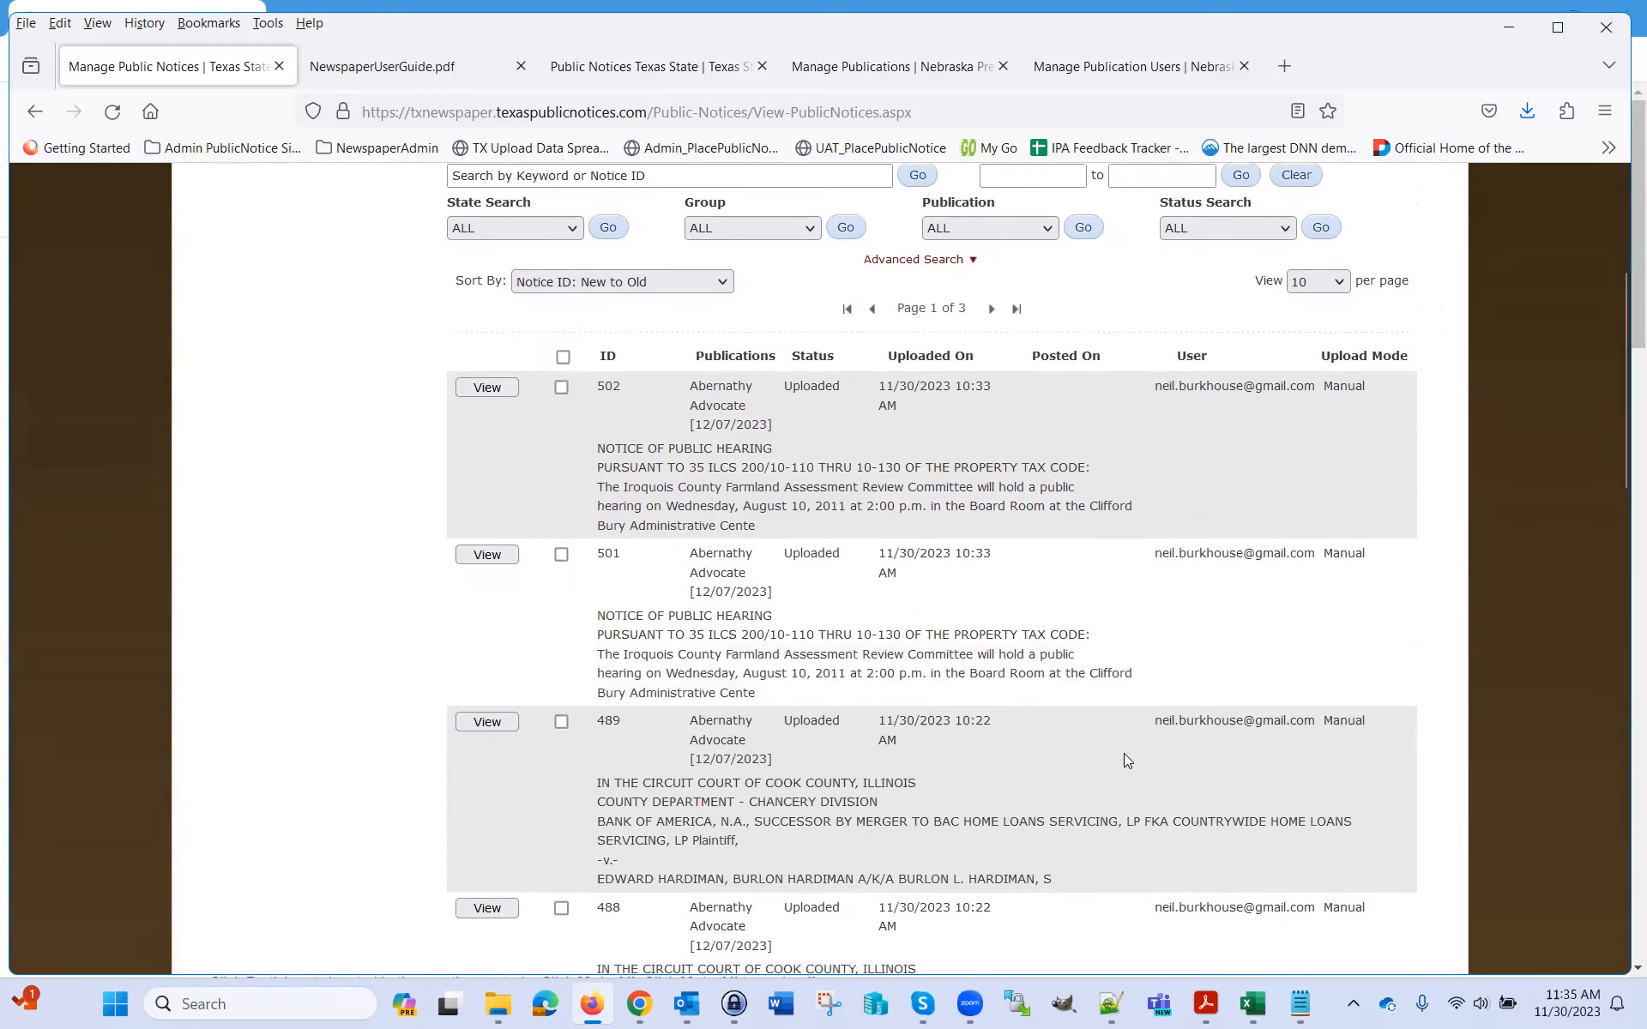
pyautogui.scroll(-3, 1126, 755)
pyautogui.scroll(-1, 1130, 758)
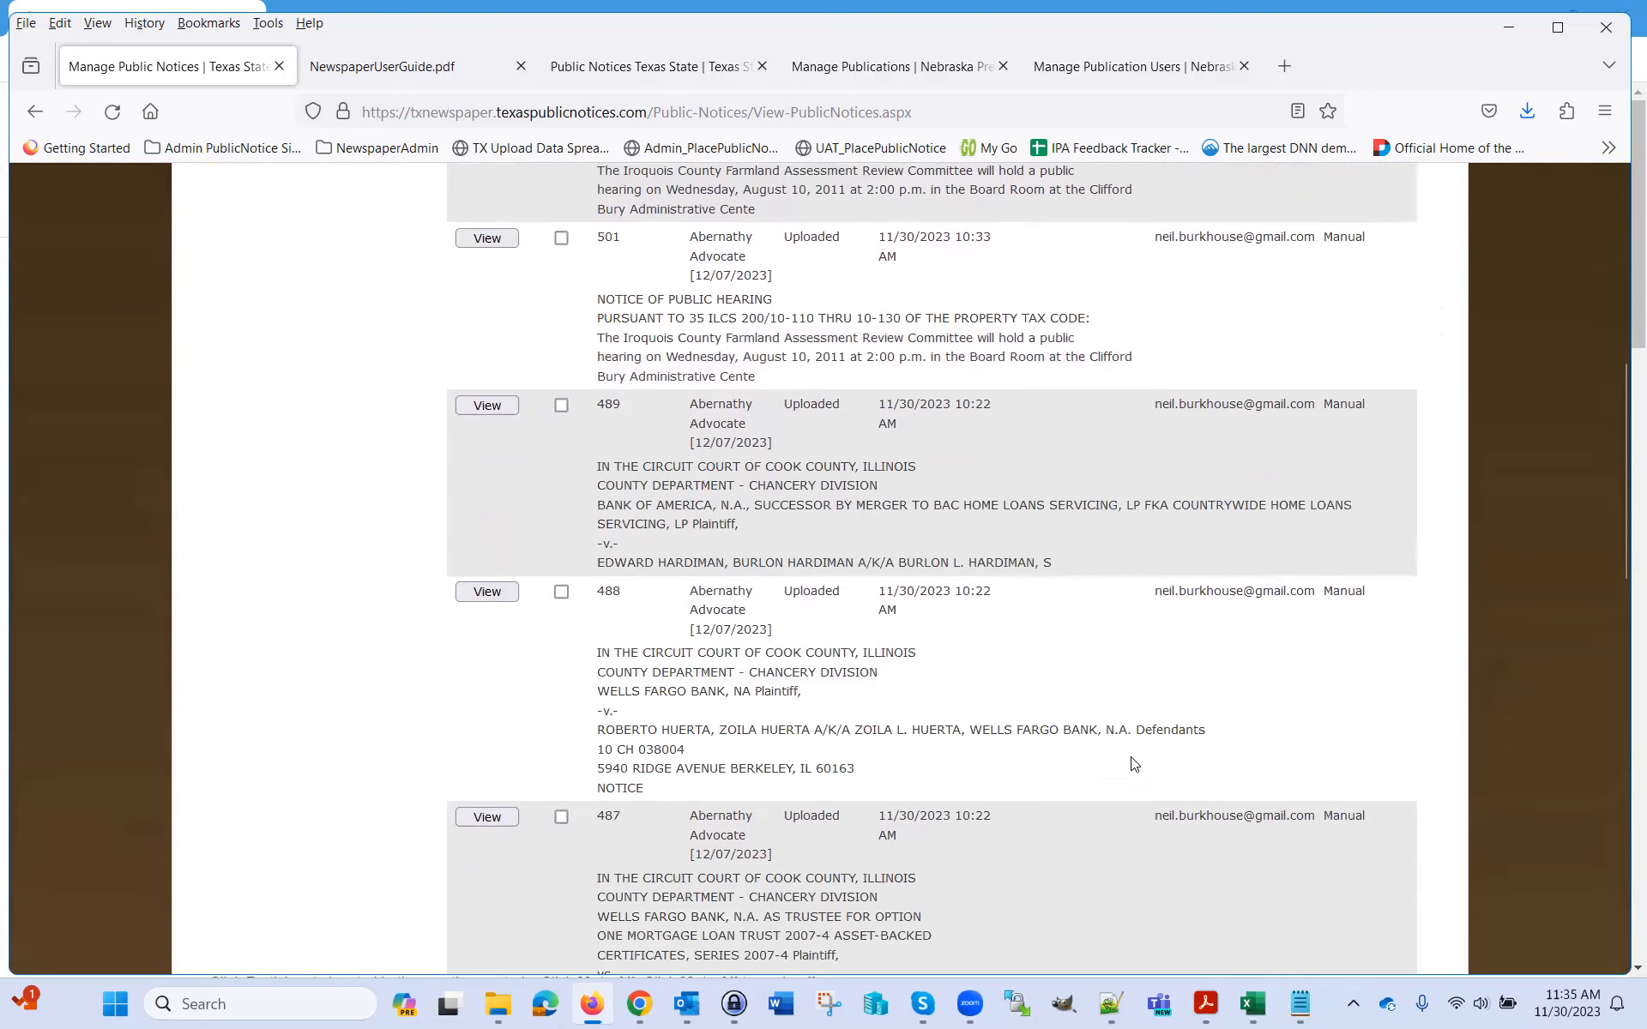
pyautogui.scroll(-4, 1129, 758)
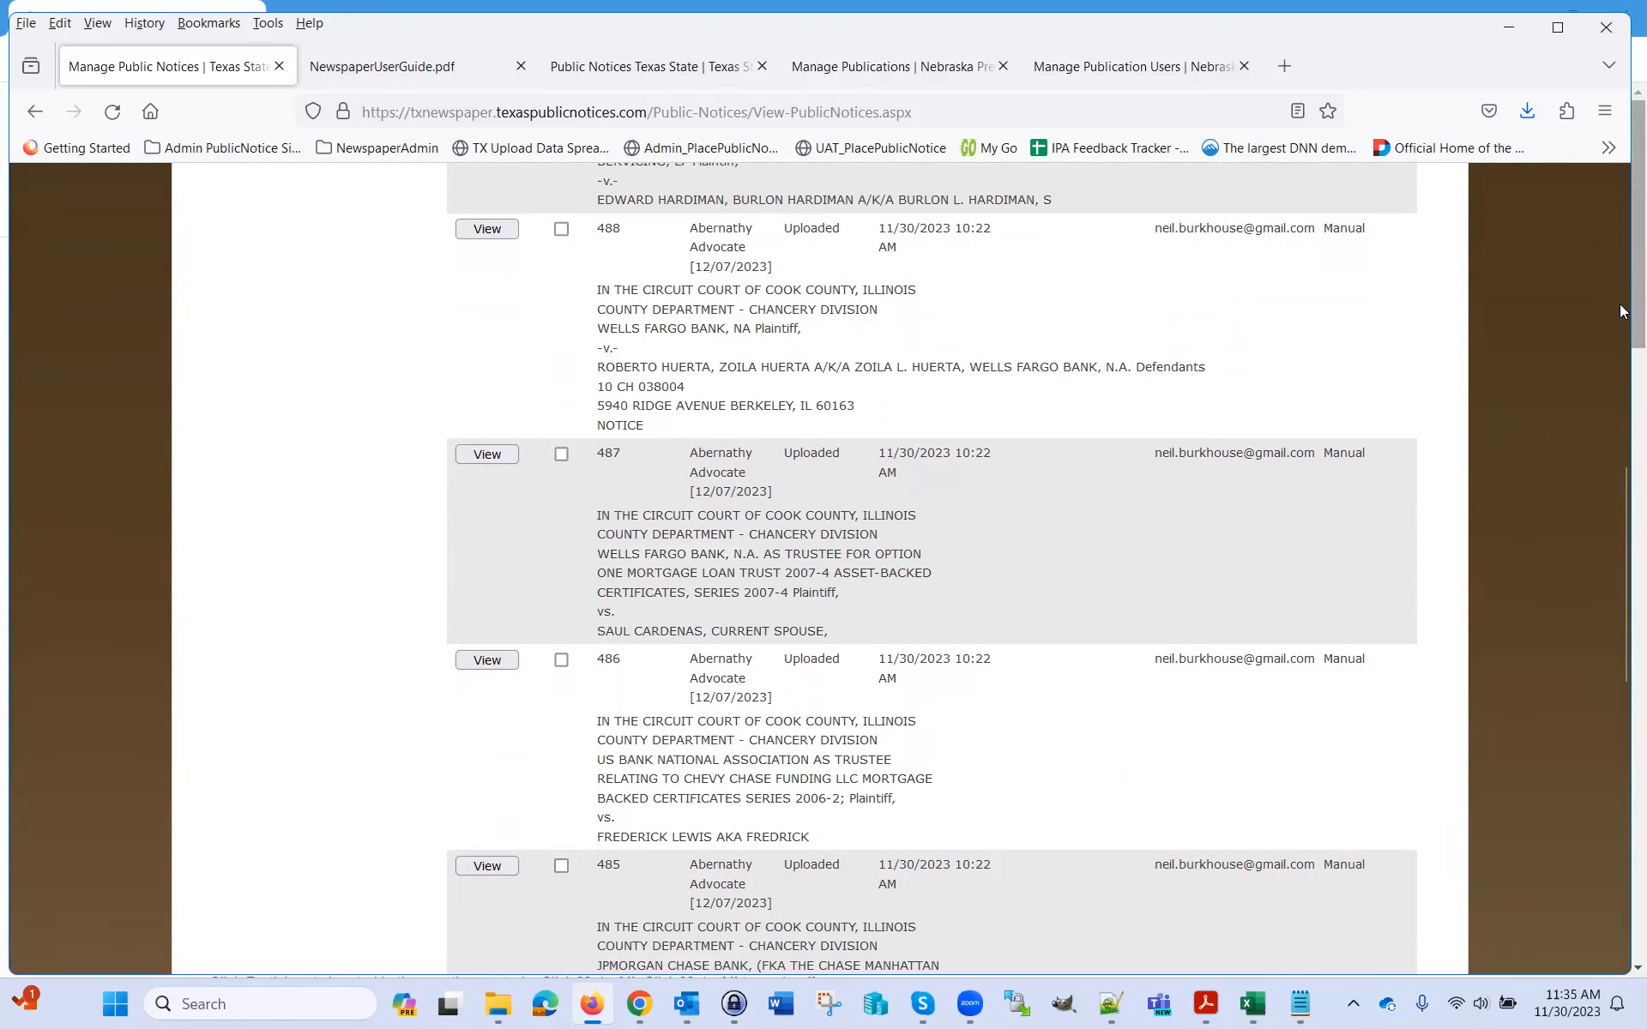
pyautogui.hotkey('alt', 'Tab')
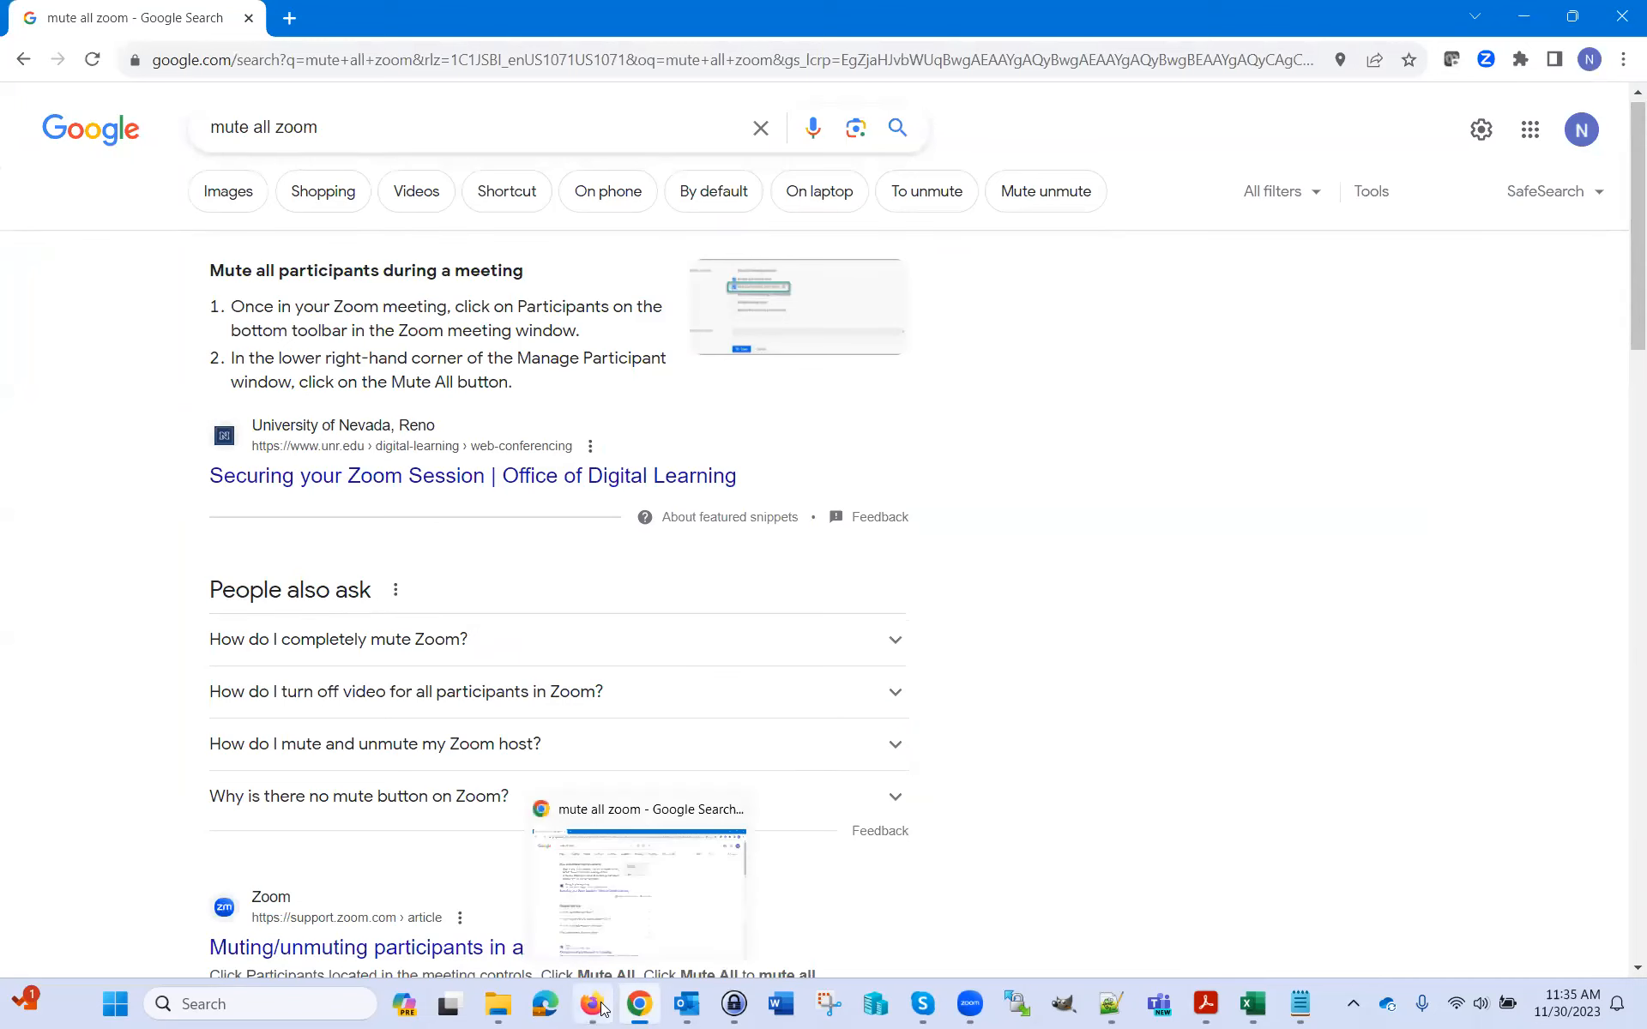
# Return to the Firefox window with the Manage Public Notices list
pyautogui.click(603, 1010)
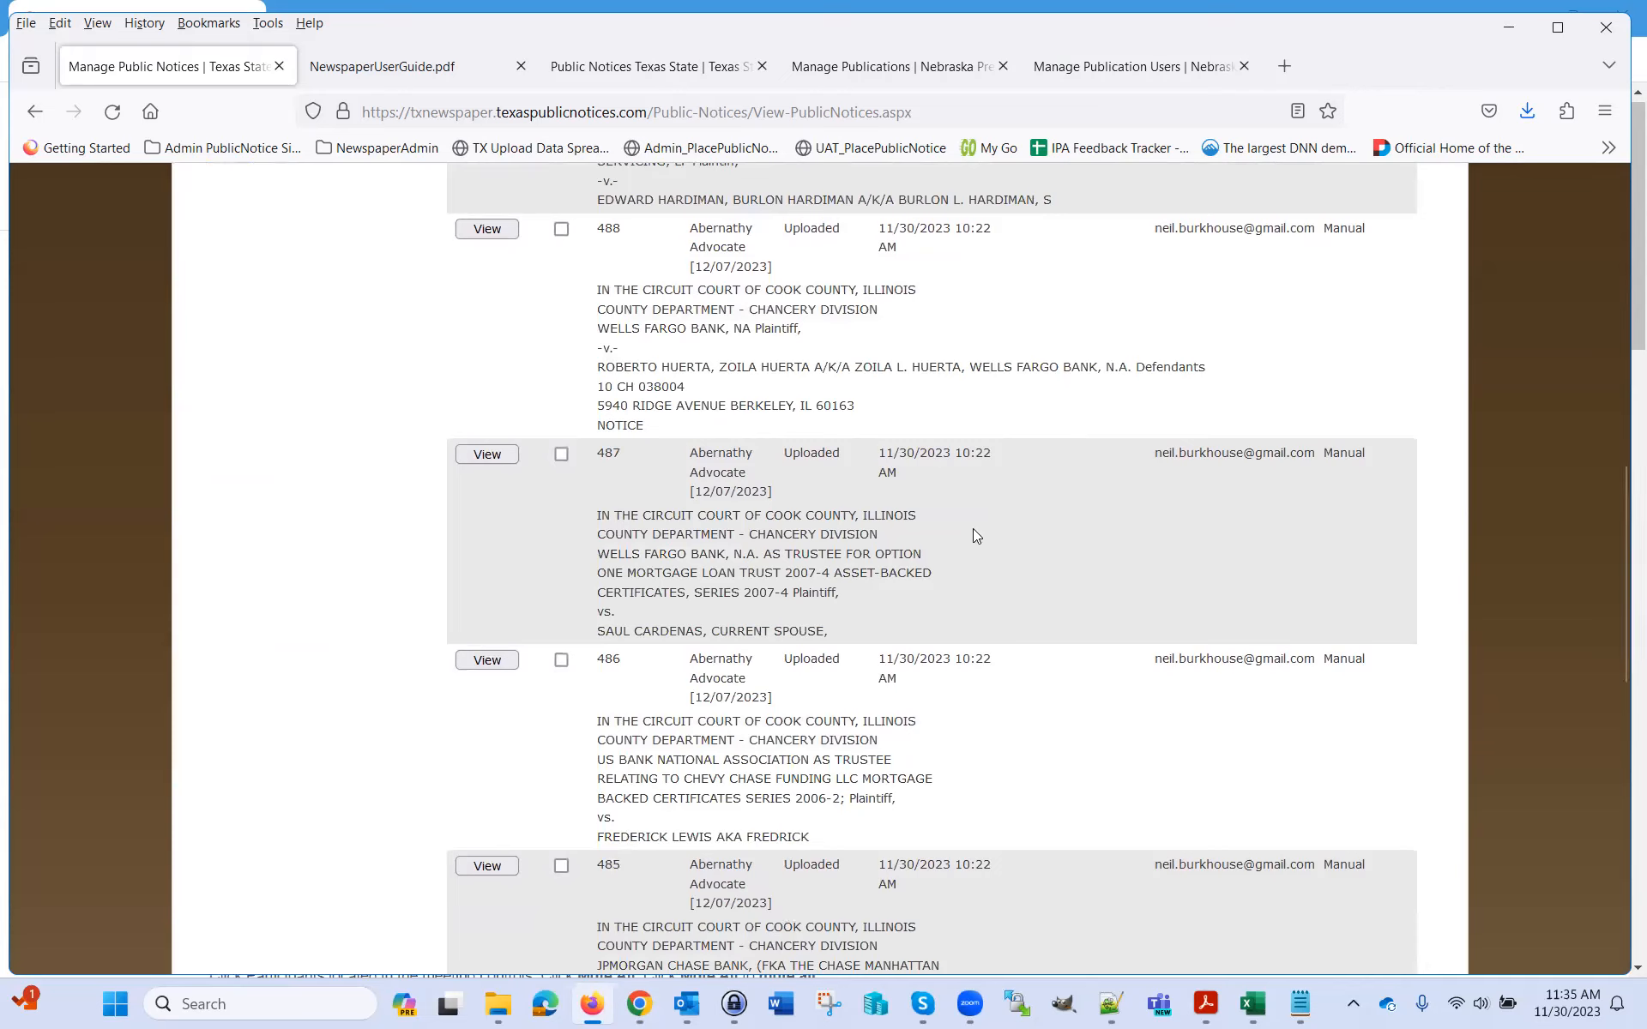
pyautogui.click(1624, 335)
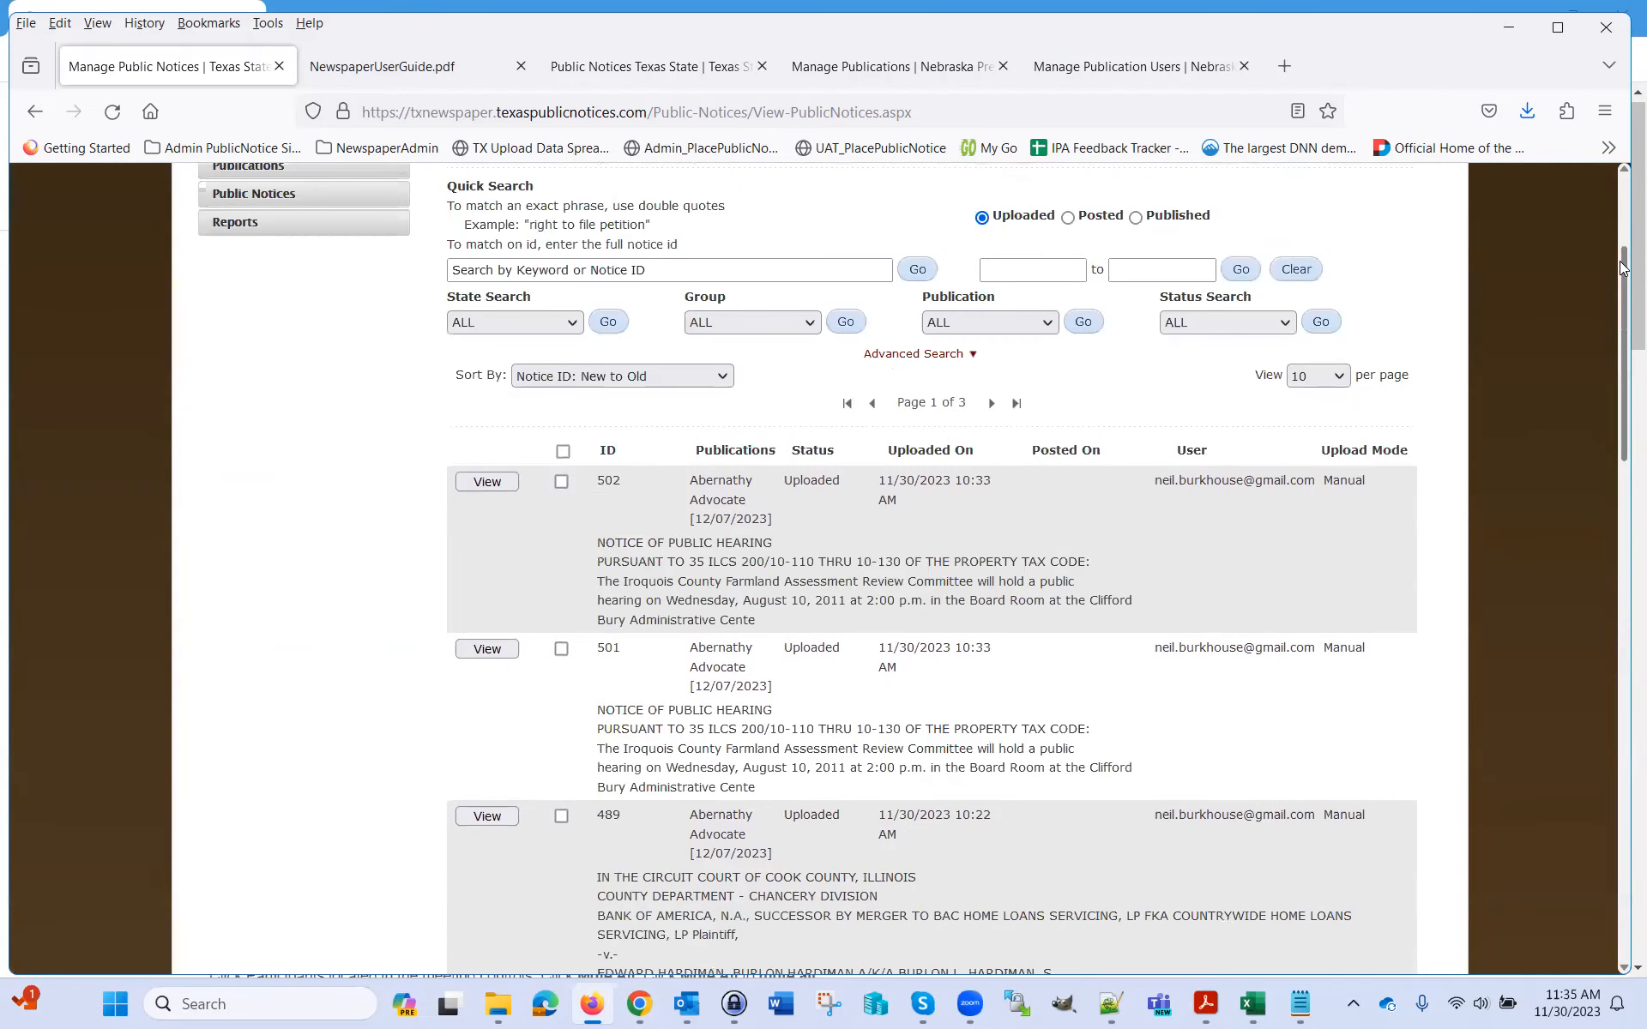
pyautogui.click(1624, 253)
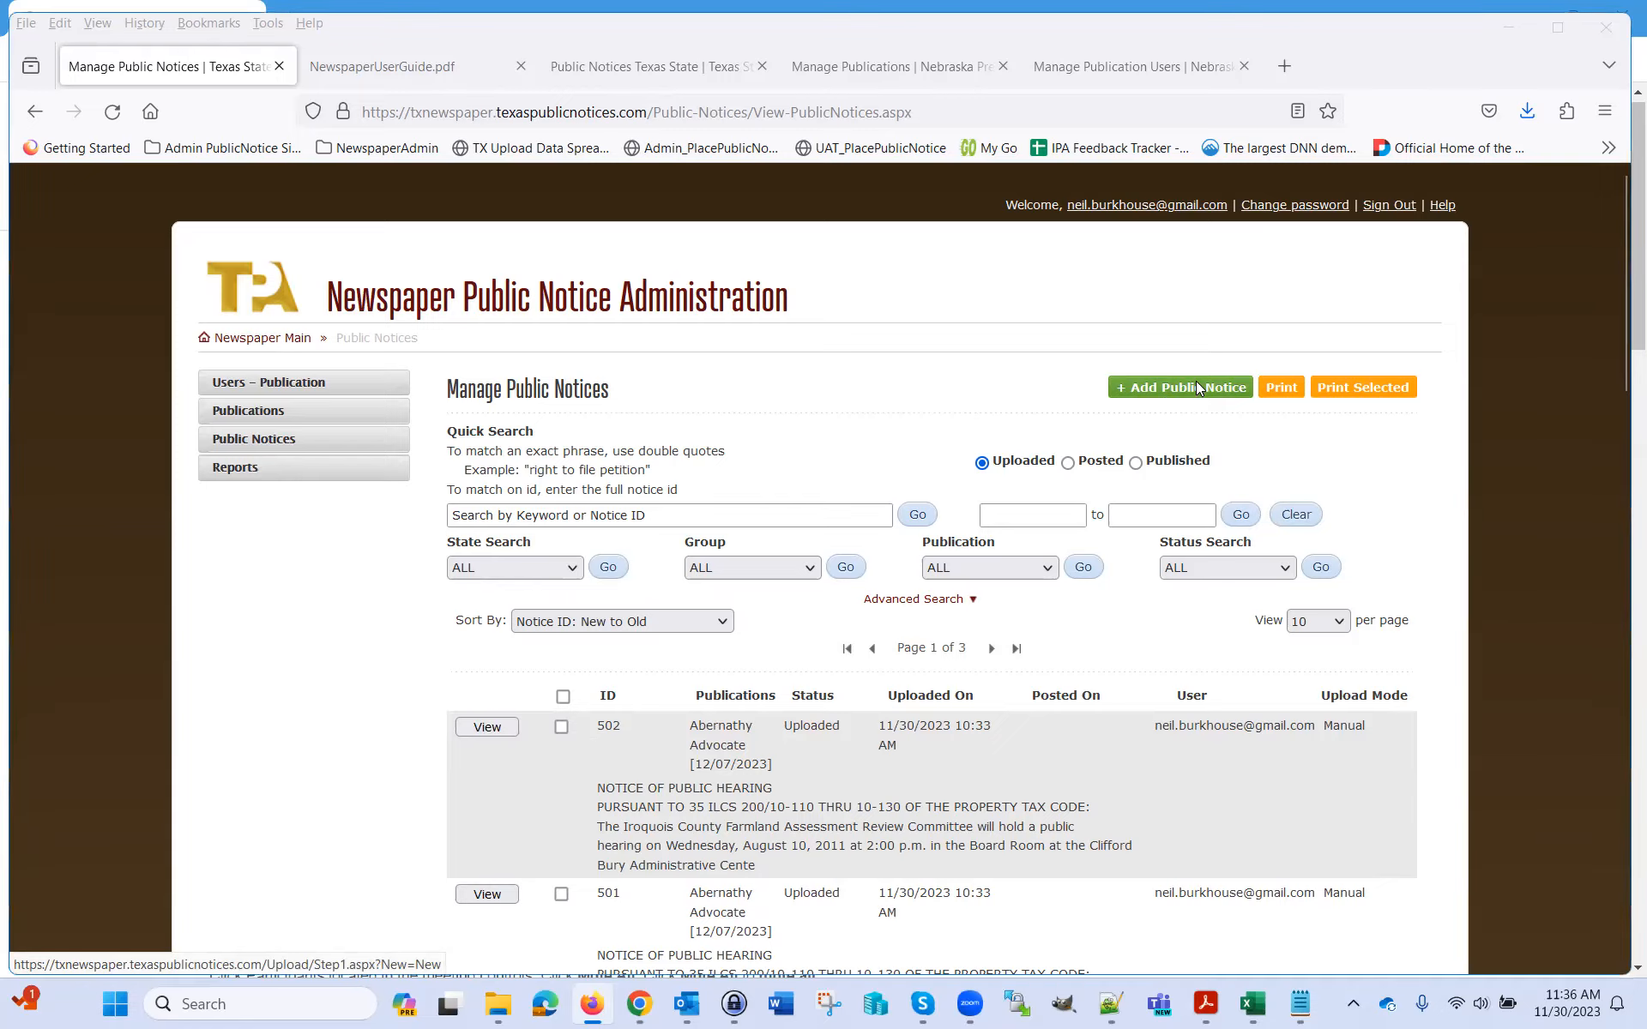
# Start a file-upload notice with leg - Copy.txt as File 1, reaching Step 3 with 22 notices
pyautogui.click(1199, 389)
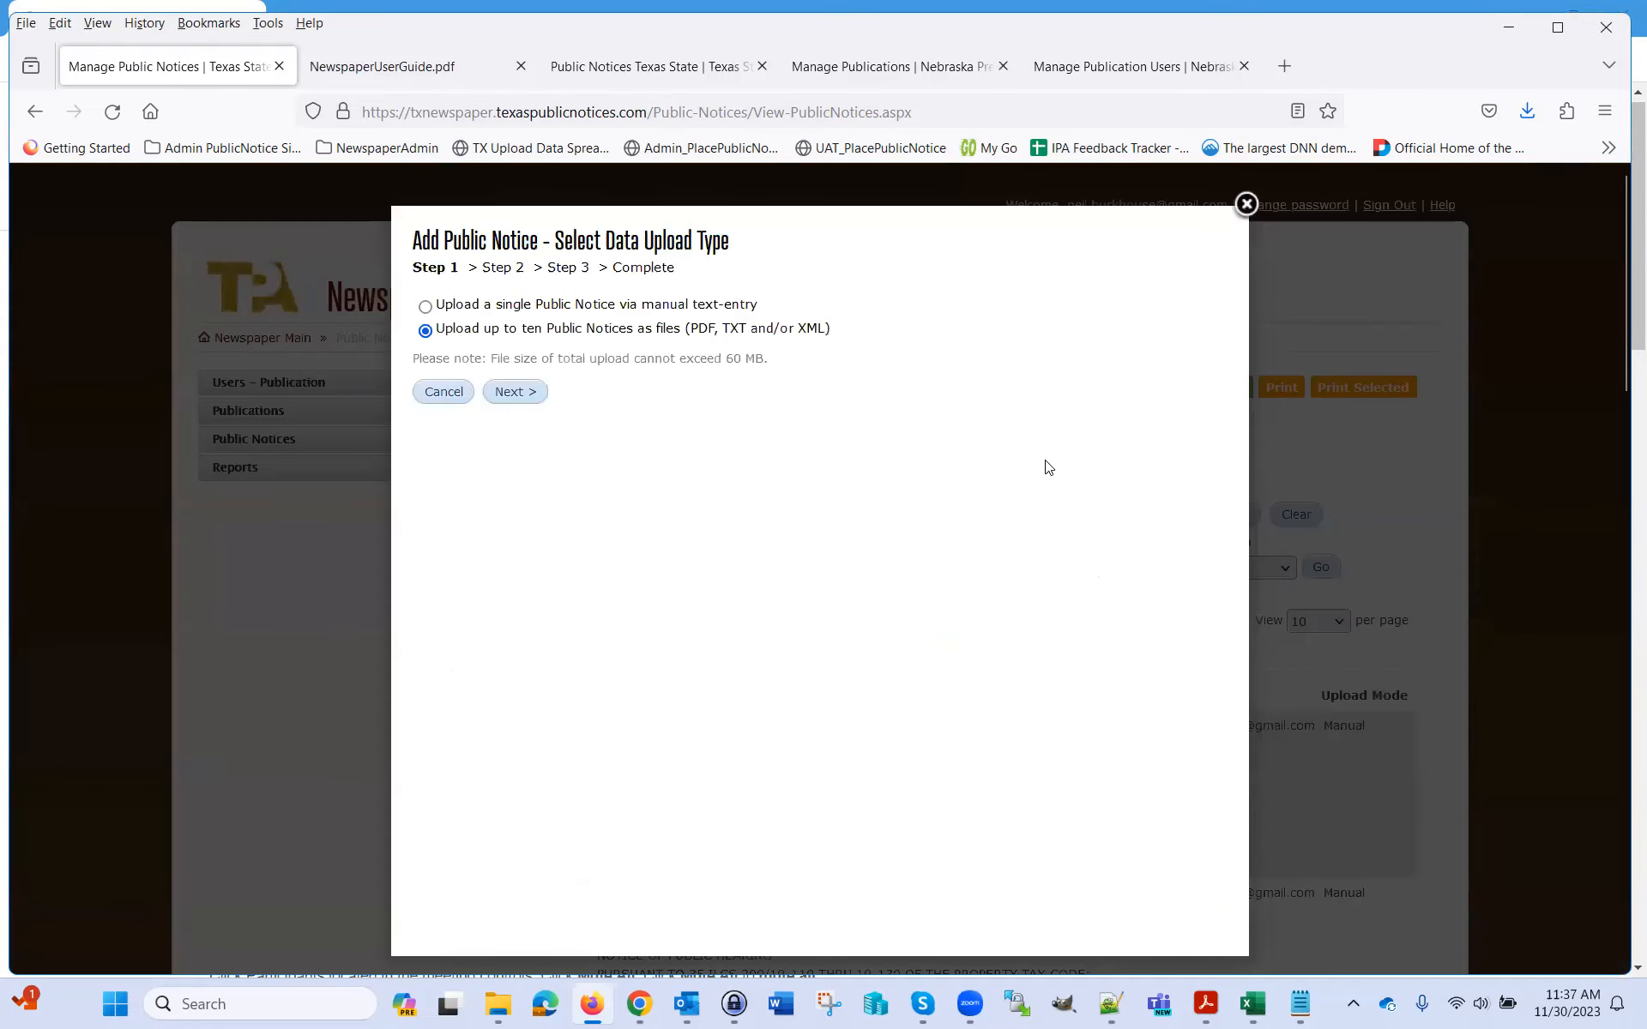
pyautogui.click(538, 396)
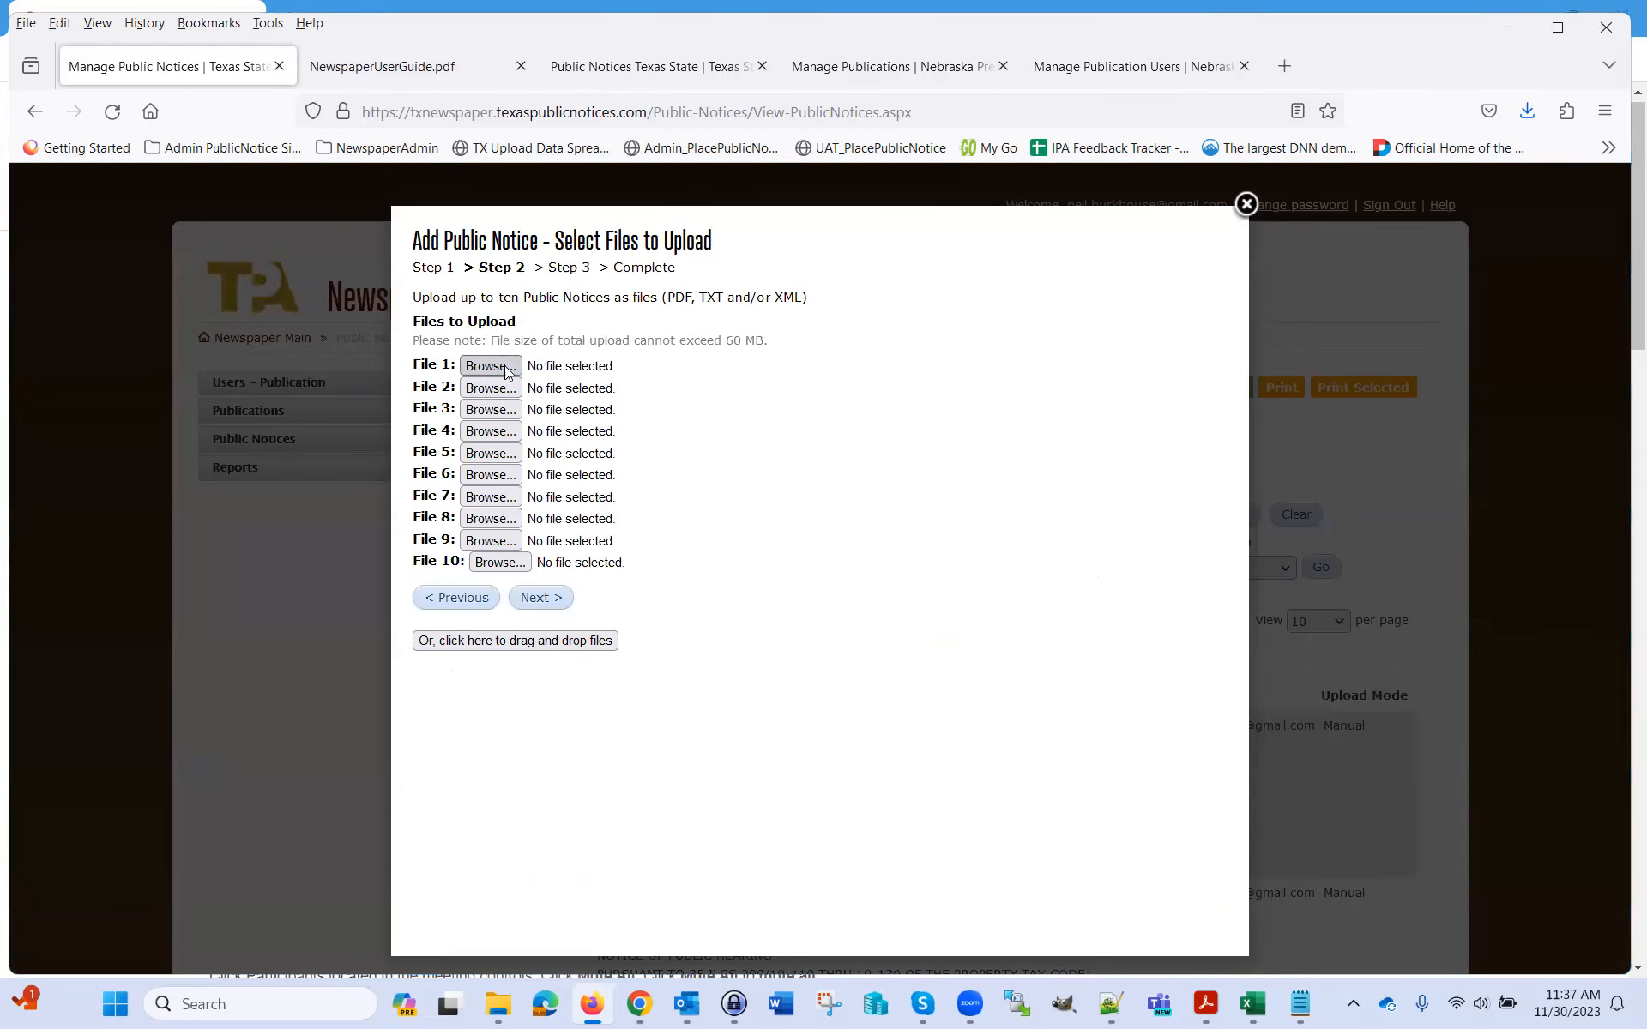
pyautogui.click(506, 370)
pyautogui.click(416, 253)
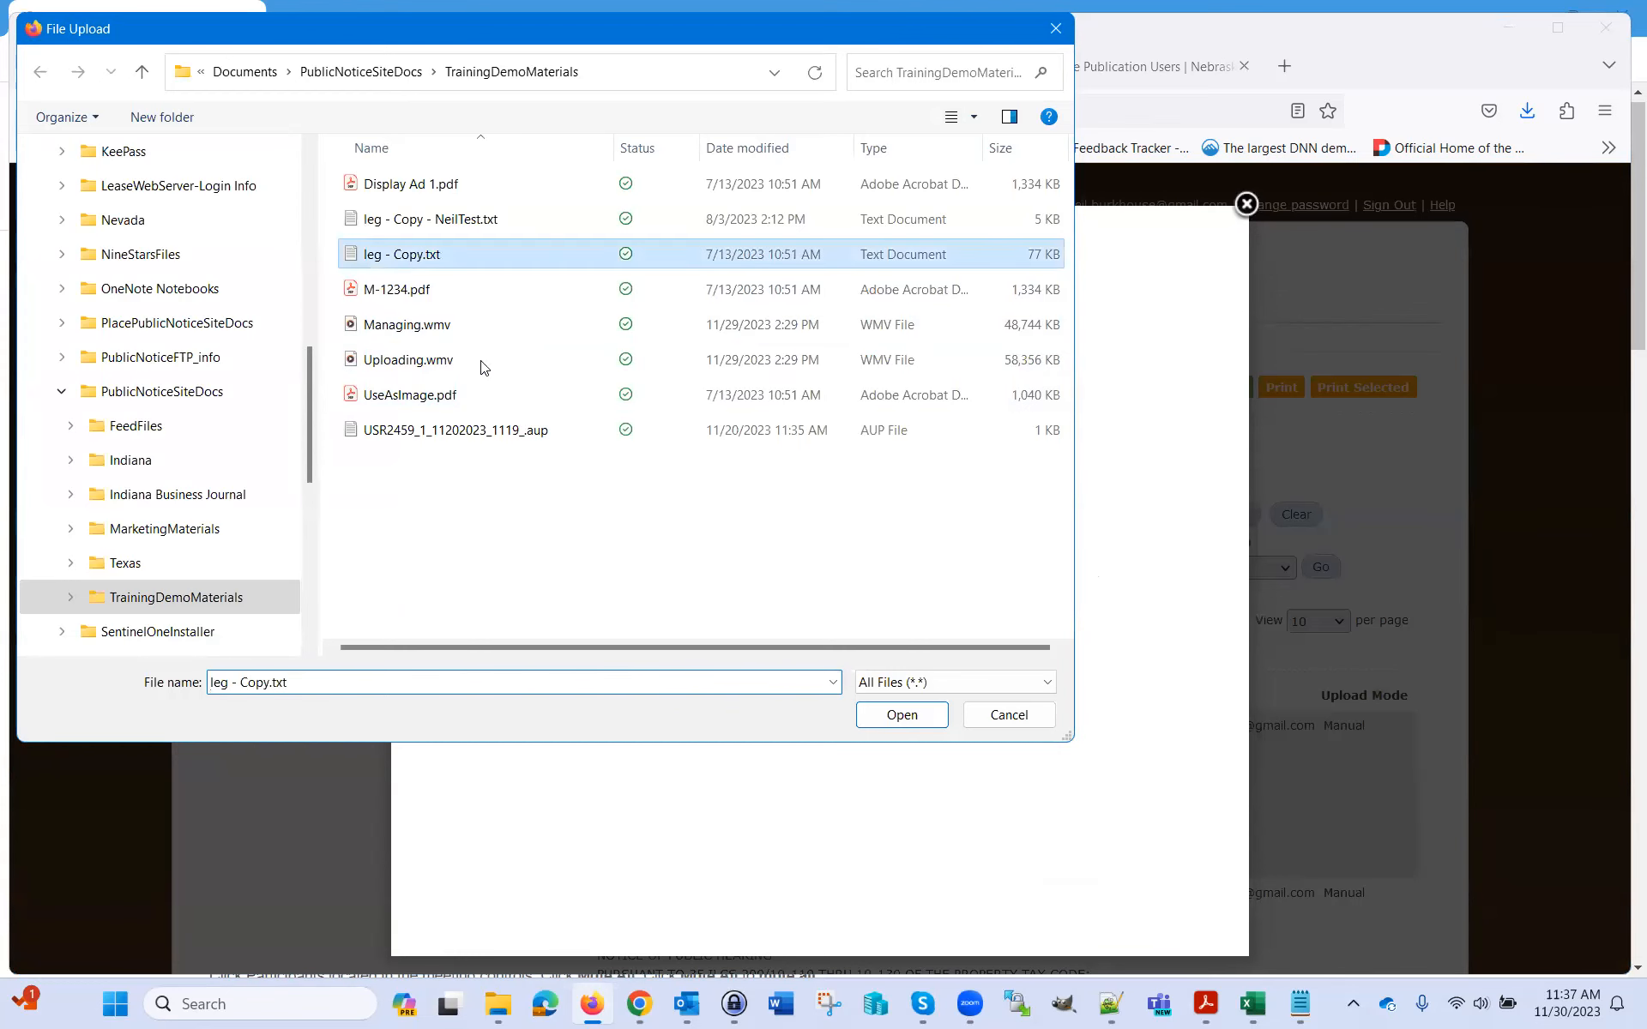
pyautogui.click(897, 714)
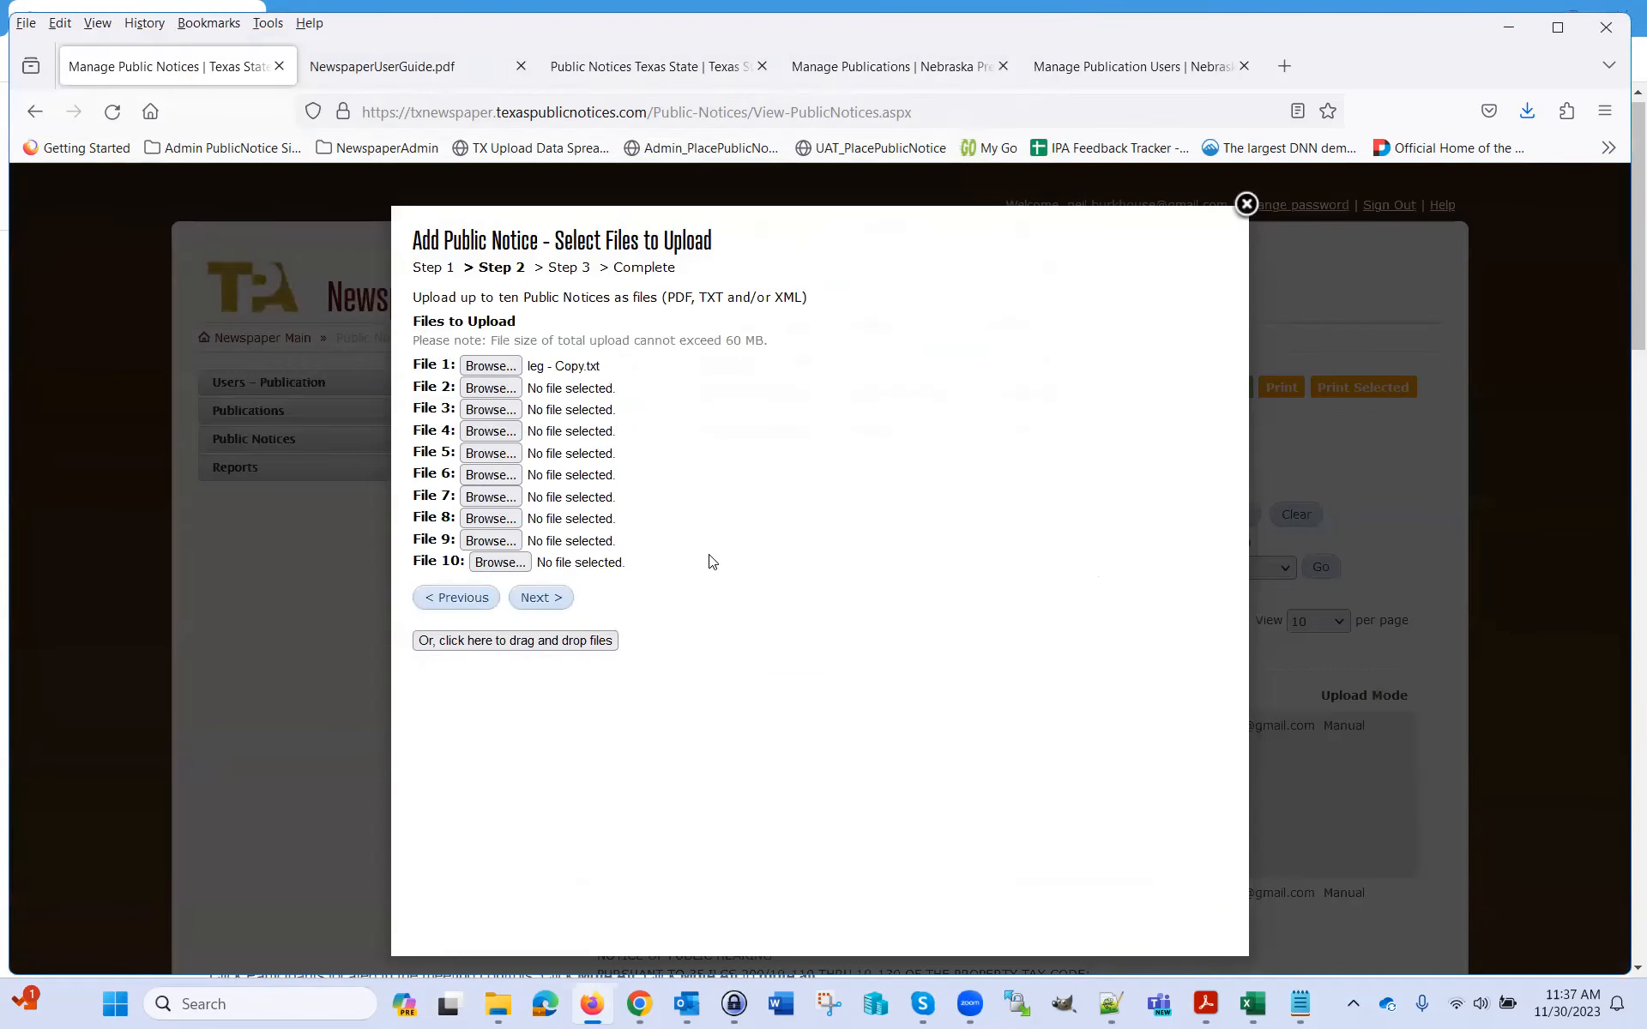
pyautogui.click(549, 599)
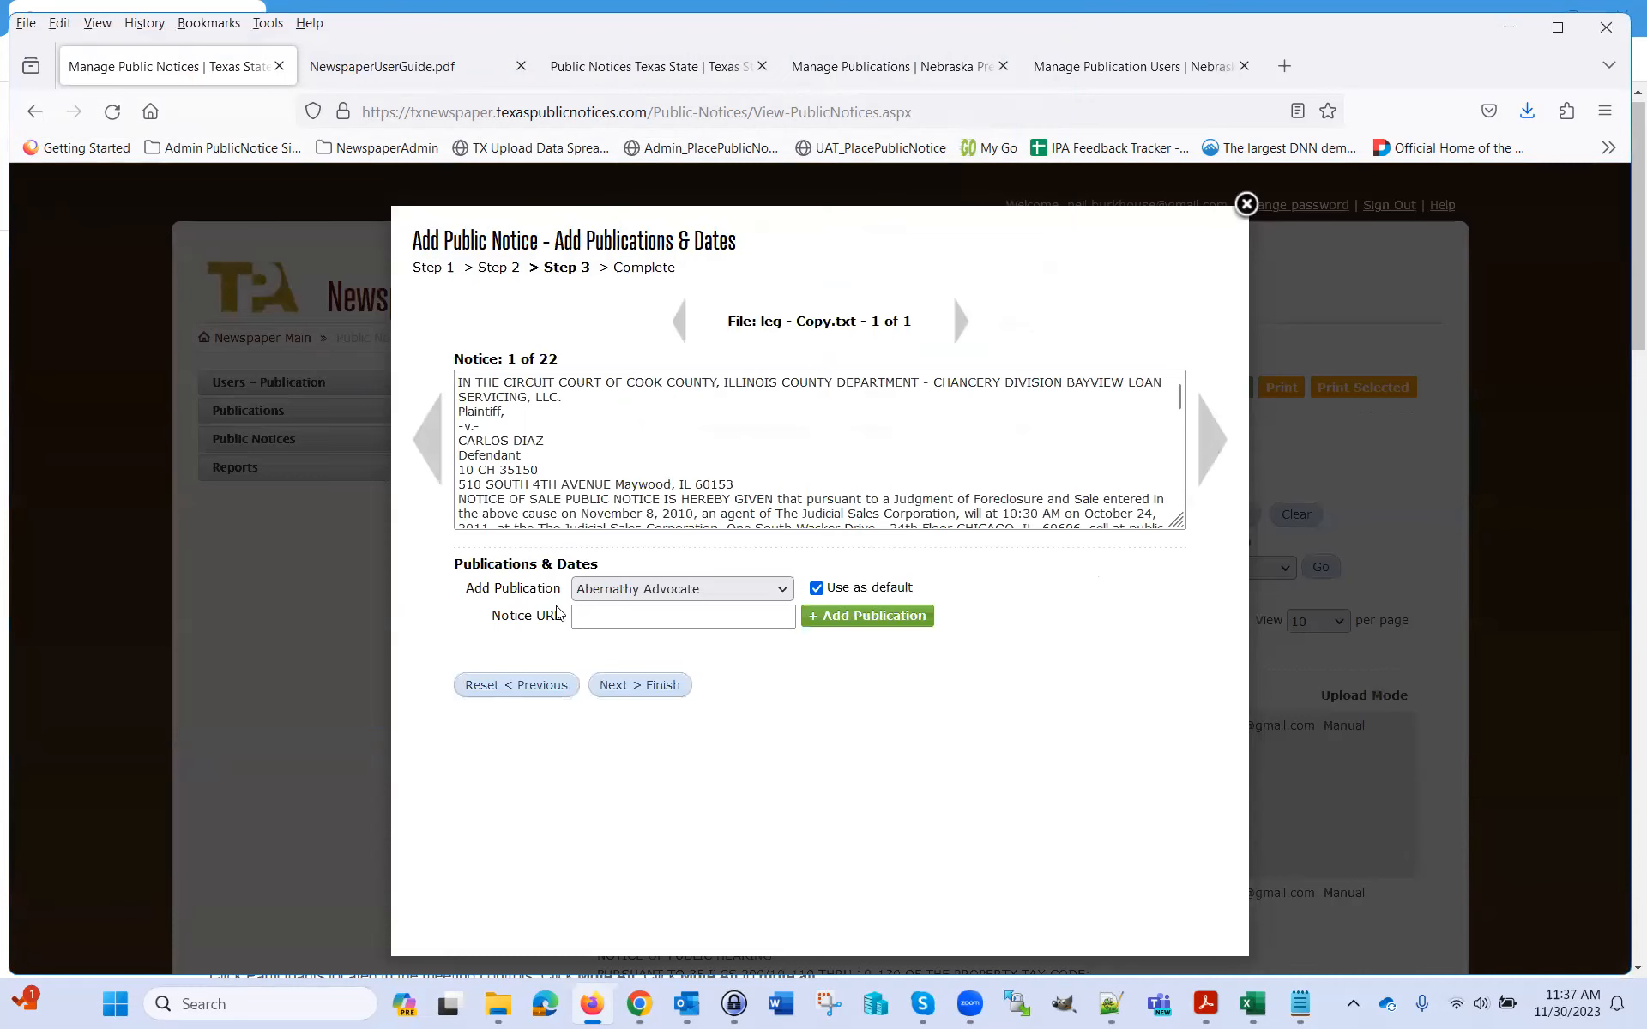
# Give notice 1 of 22 an Abernathy Advocate publication dated 12/7/2023
pyautogui.click(836, 616)
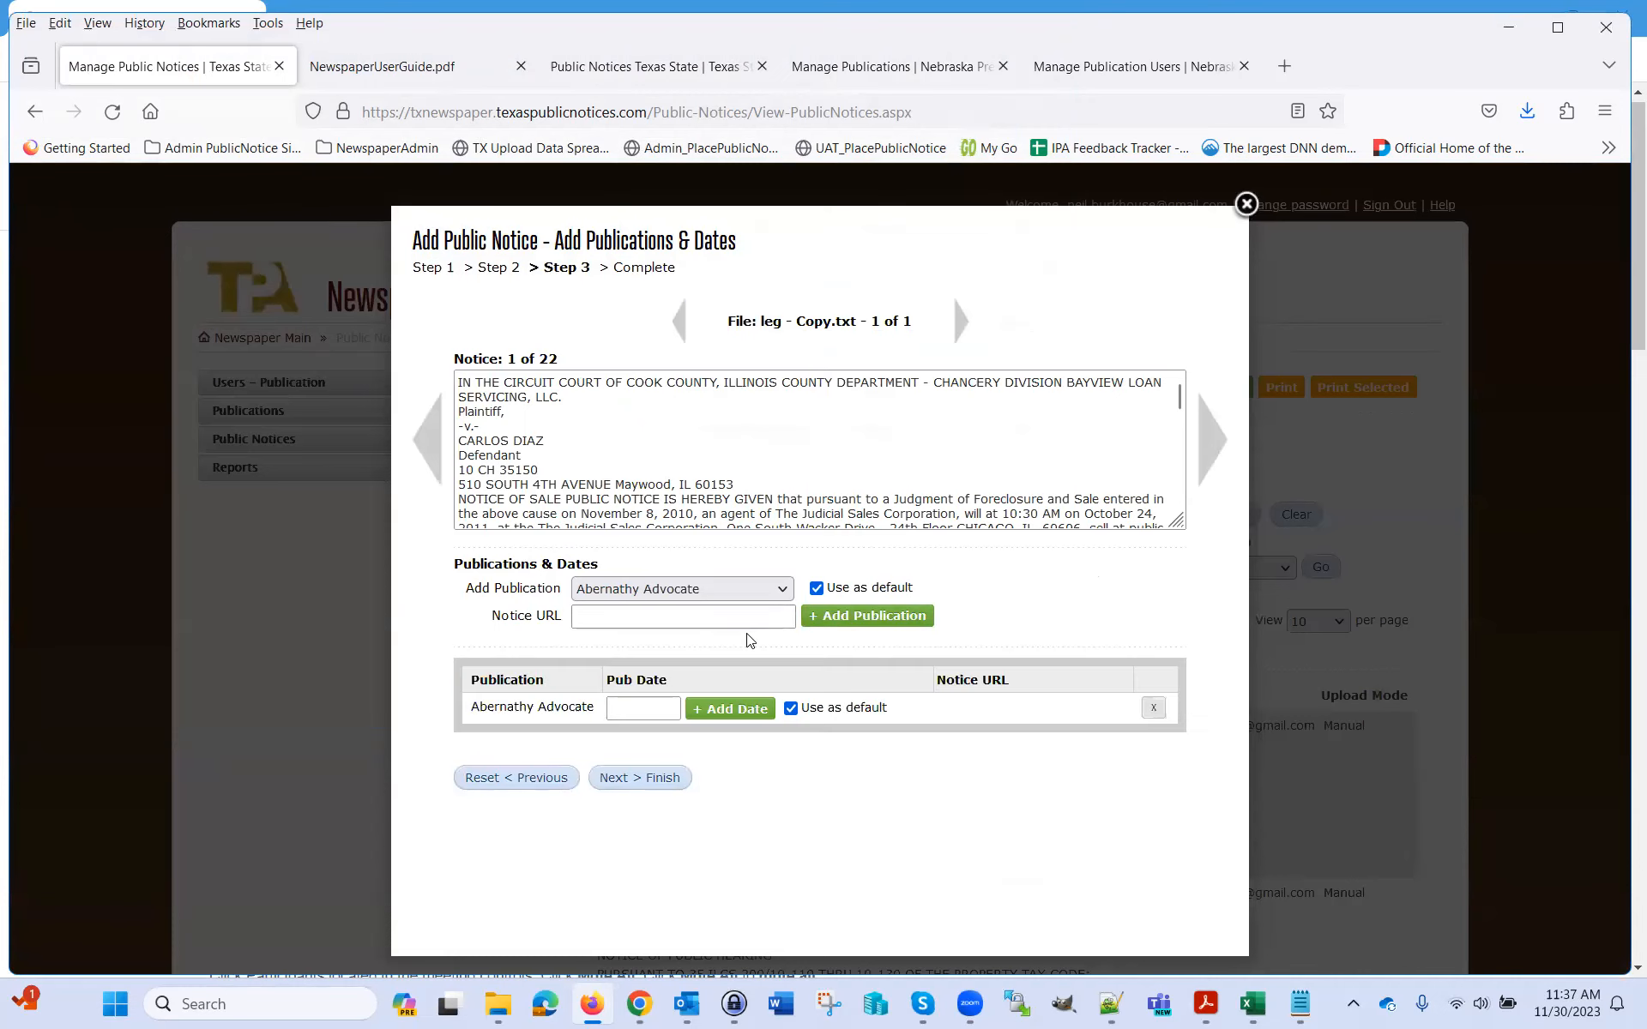
pyautogui.click(678, 708)
pyautogui.click(743, 718)
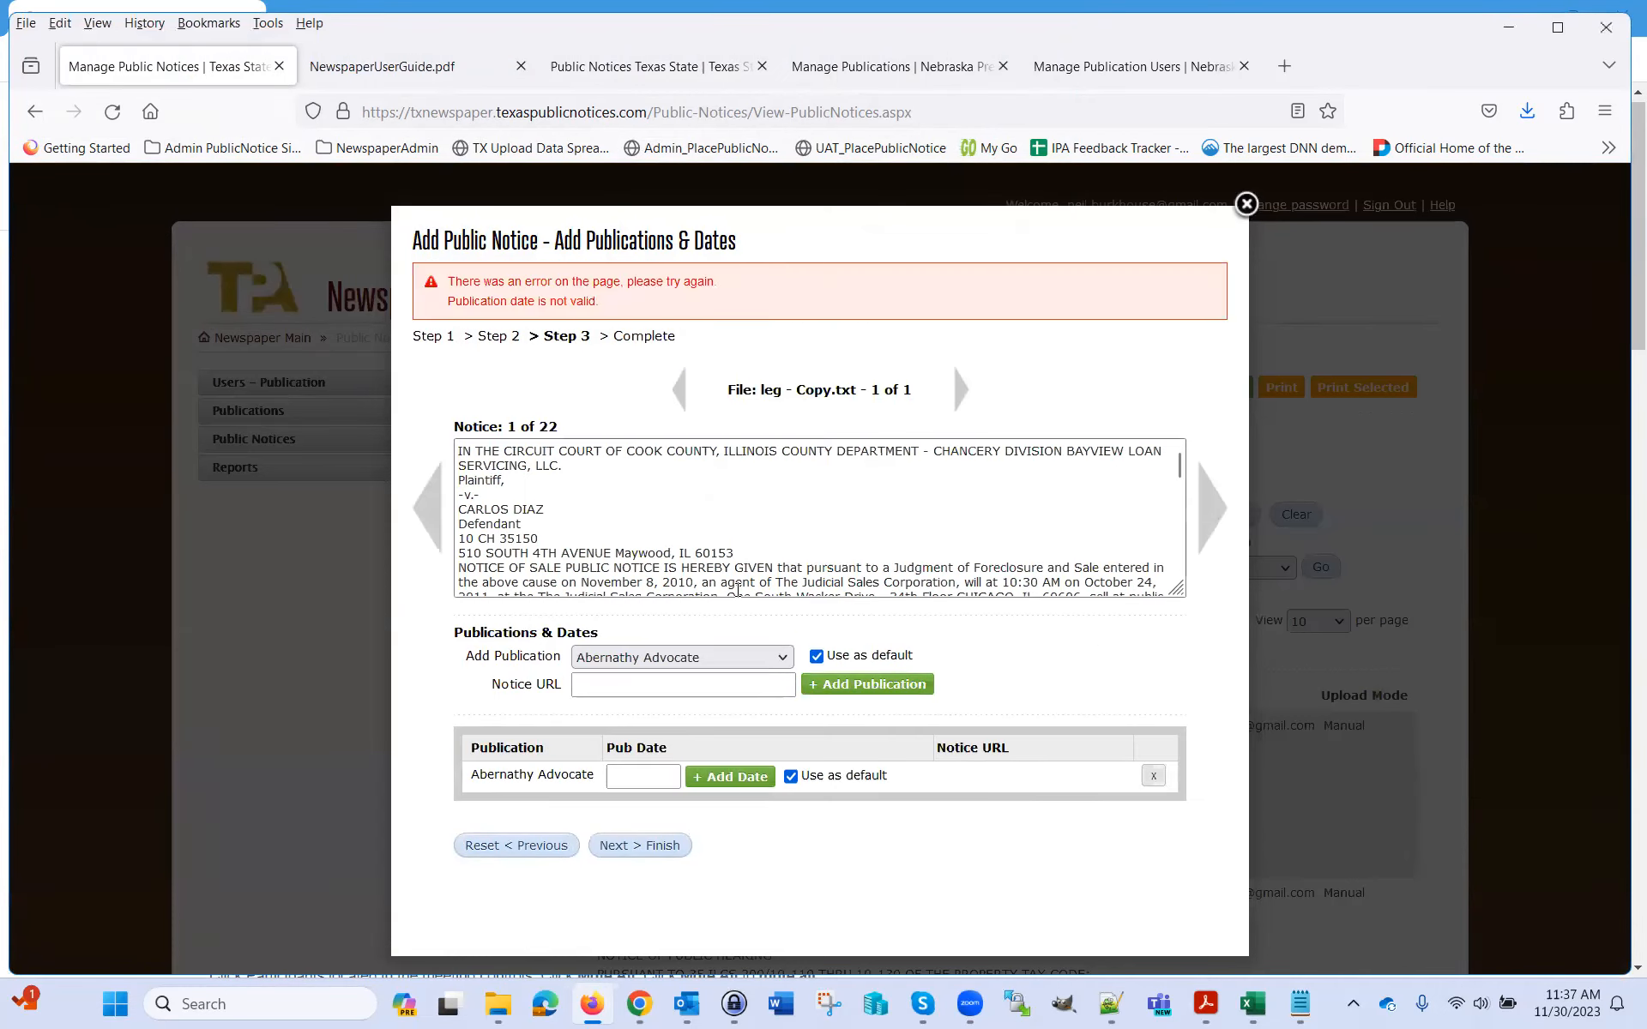
pyautogui.click(678, 776)
pyautogui.click(725, 717)
pyautogui.click(722, 778)
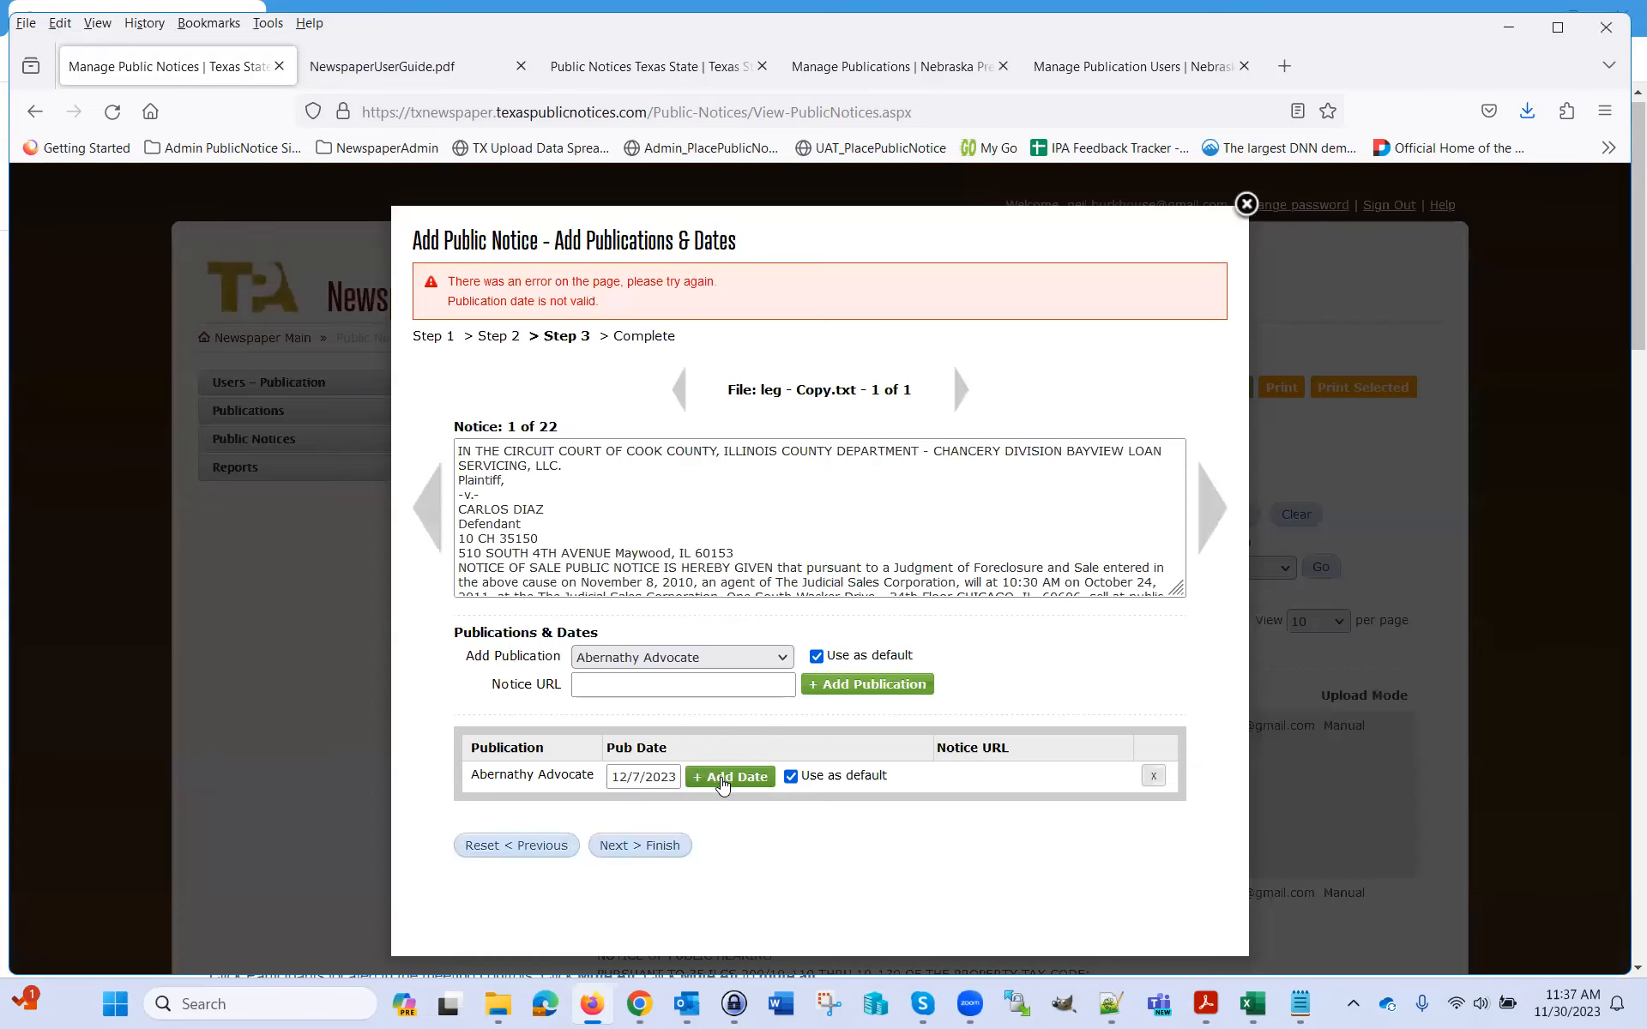
# Page forward four notices, then back to notice 1 of 22
pyautogui.click(1204, 442)
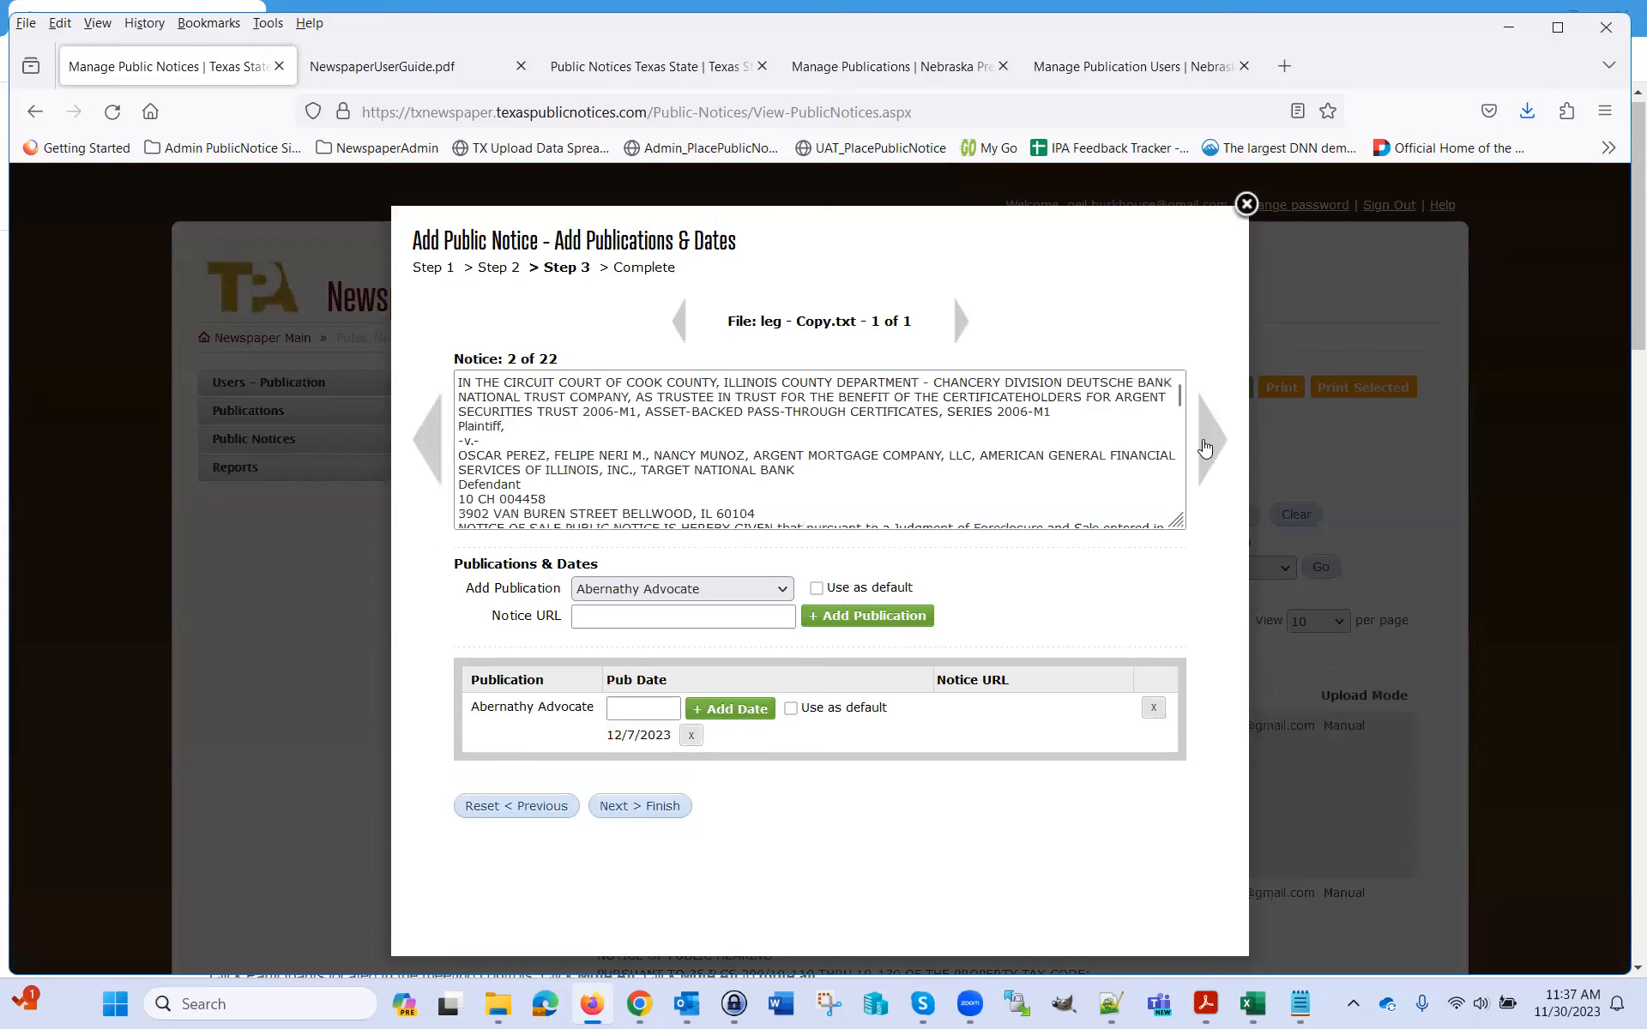
pyautogui.click(1205, 448)
pyautogui.click(1205, 451)
pyautogui.click(1205, 451)
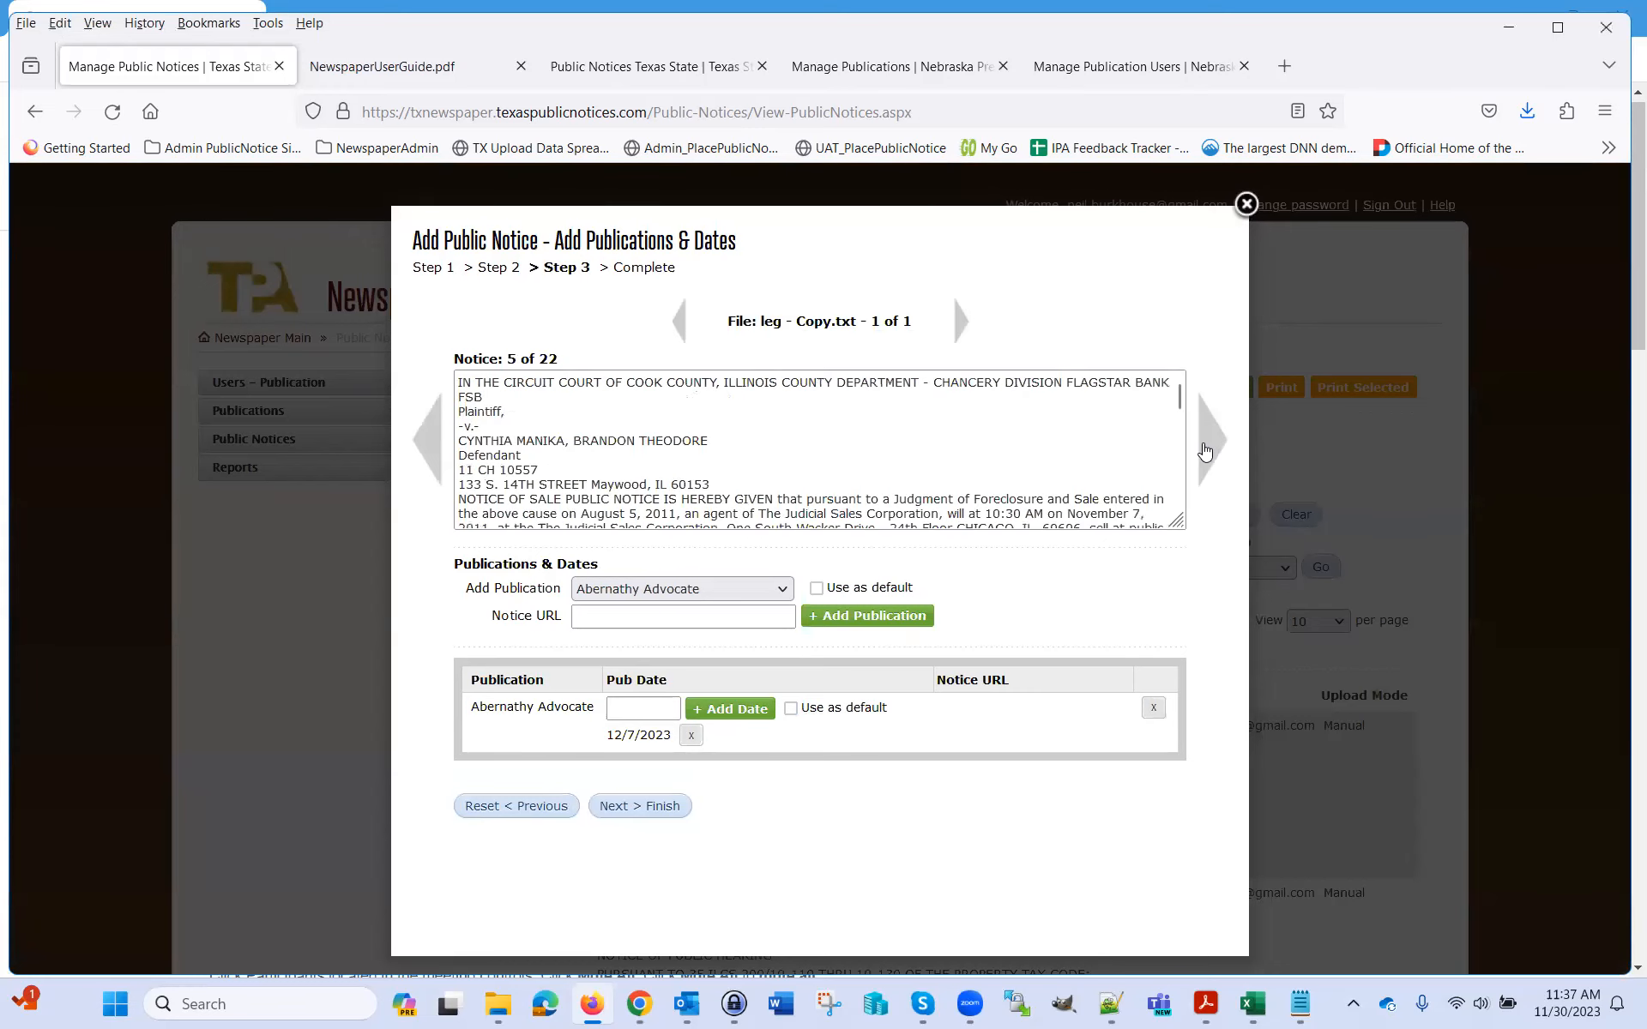
pyautogui.click(432, 454)
pyautogui.click(433, 453)
pyautogui.click(435, 452)
pyautogui.click(435, 452)
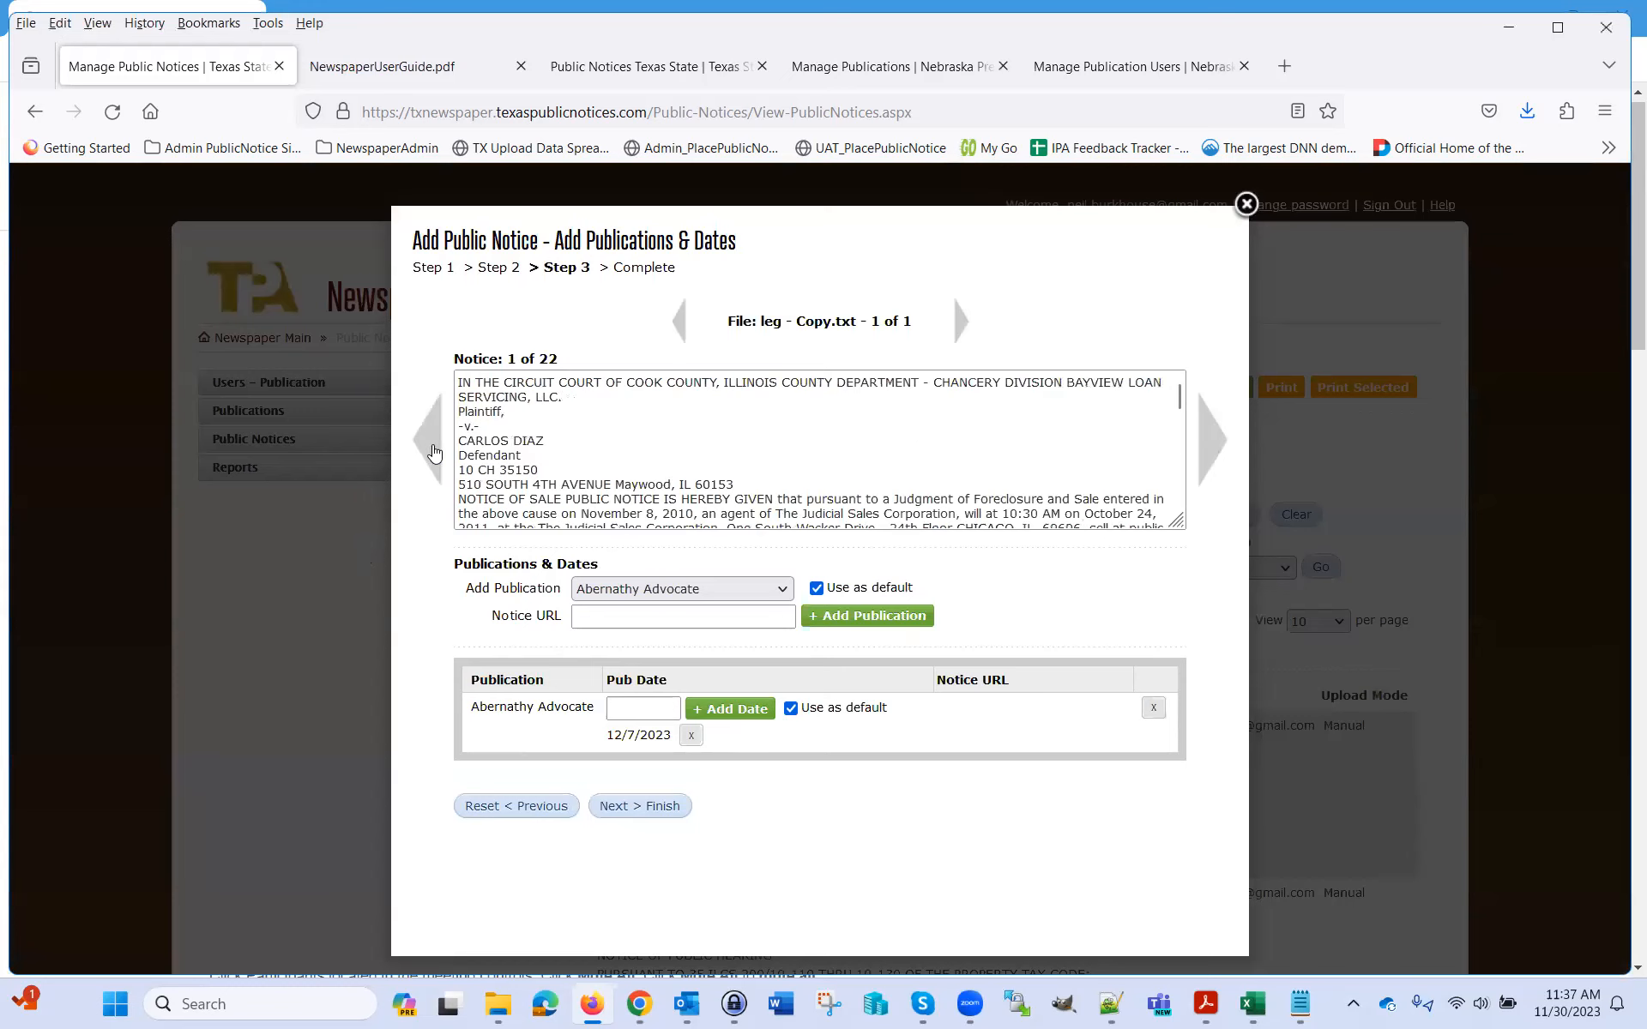
# Cancel a started reset to keep the uploaded text, then advance to notice 3 of 22
pyautogui.click(542, 810)
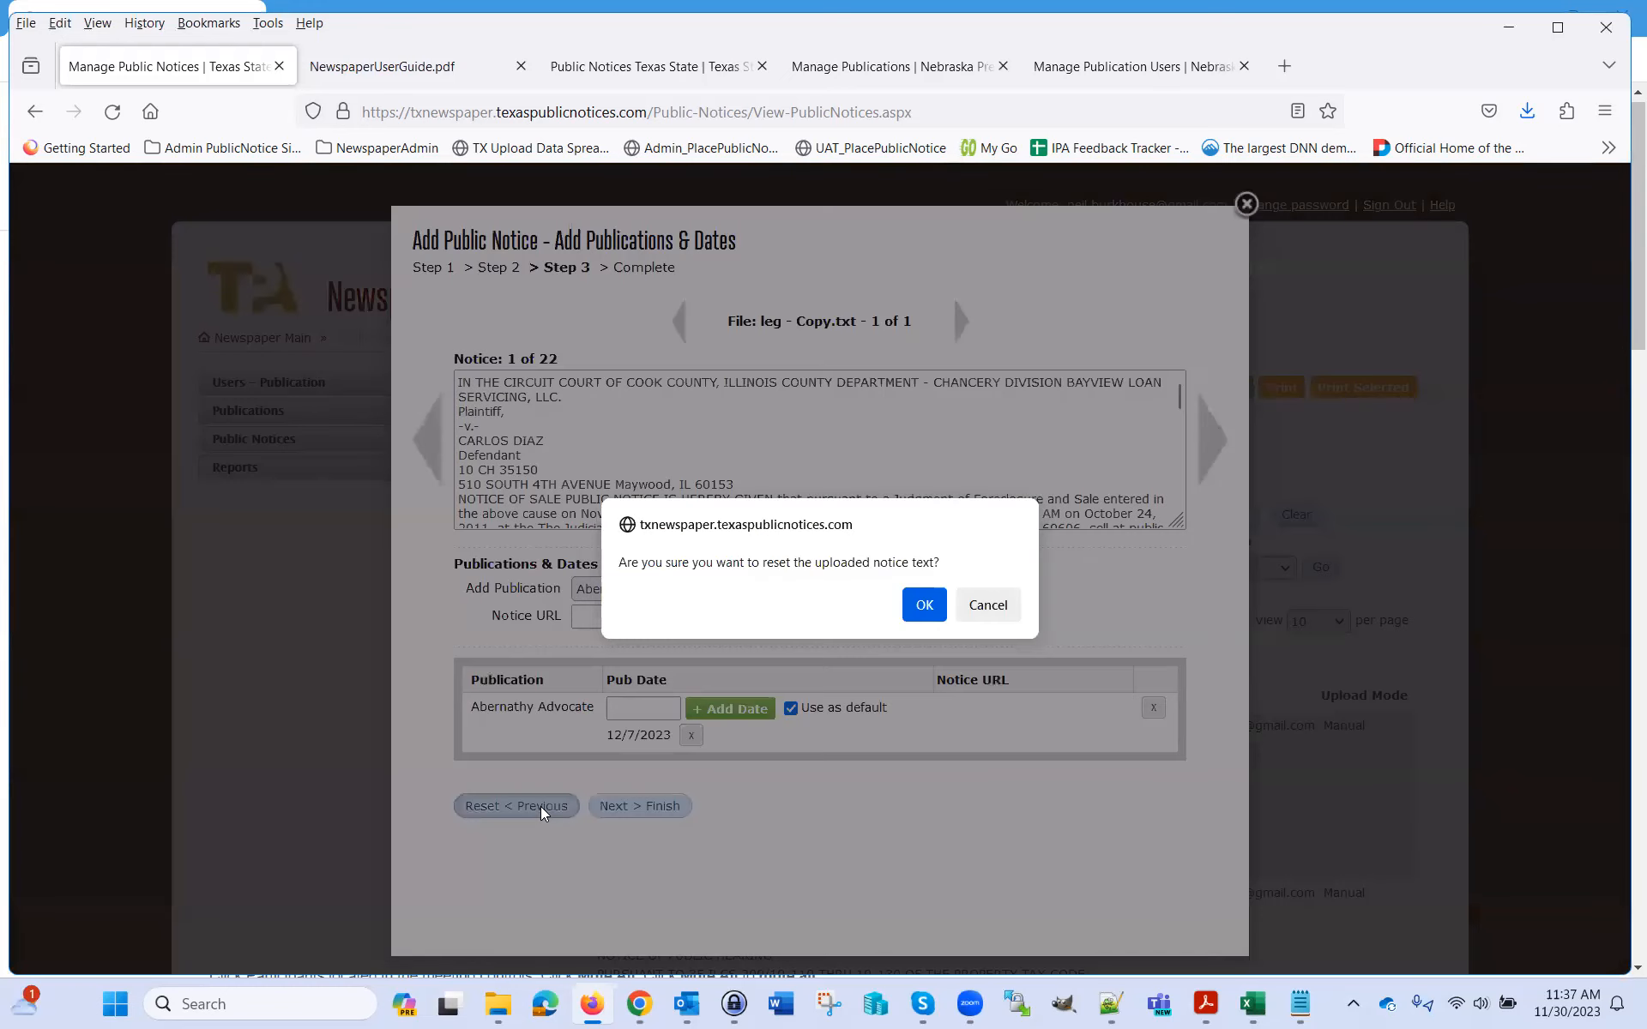
pyautogui.click(1008, 609)
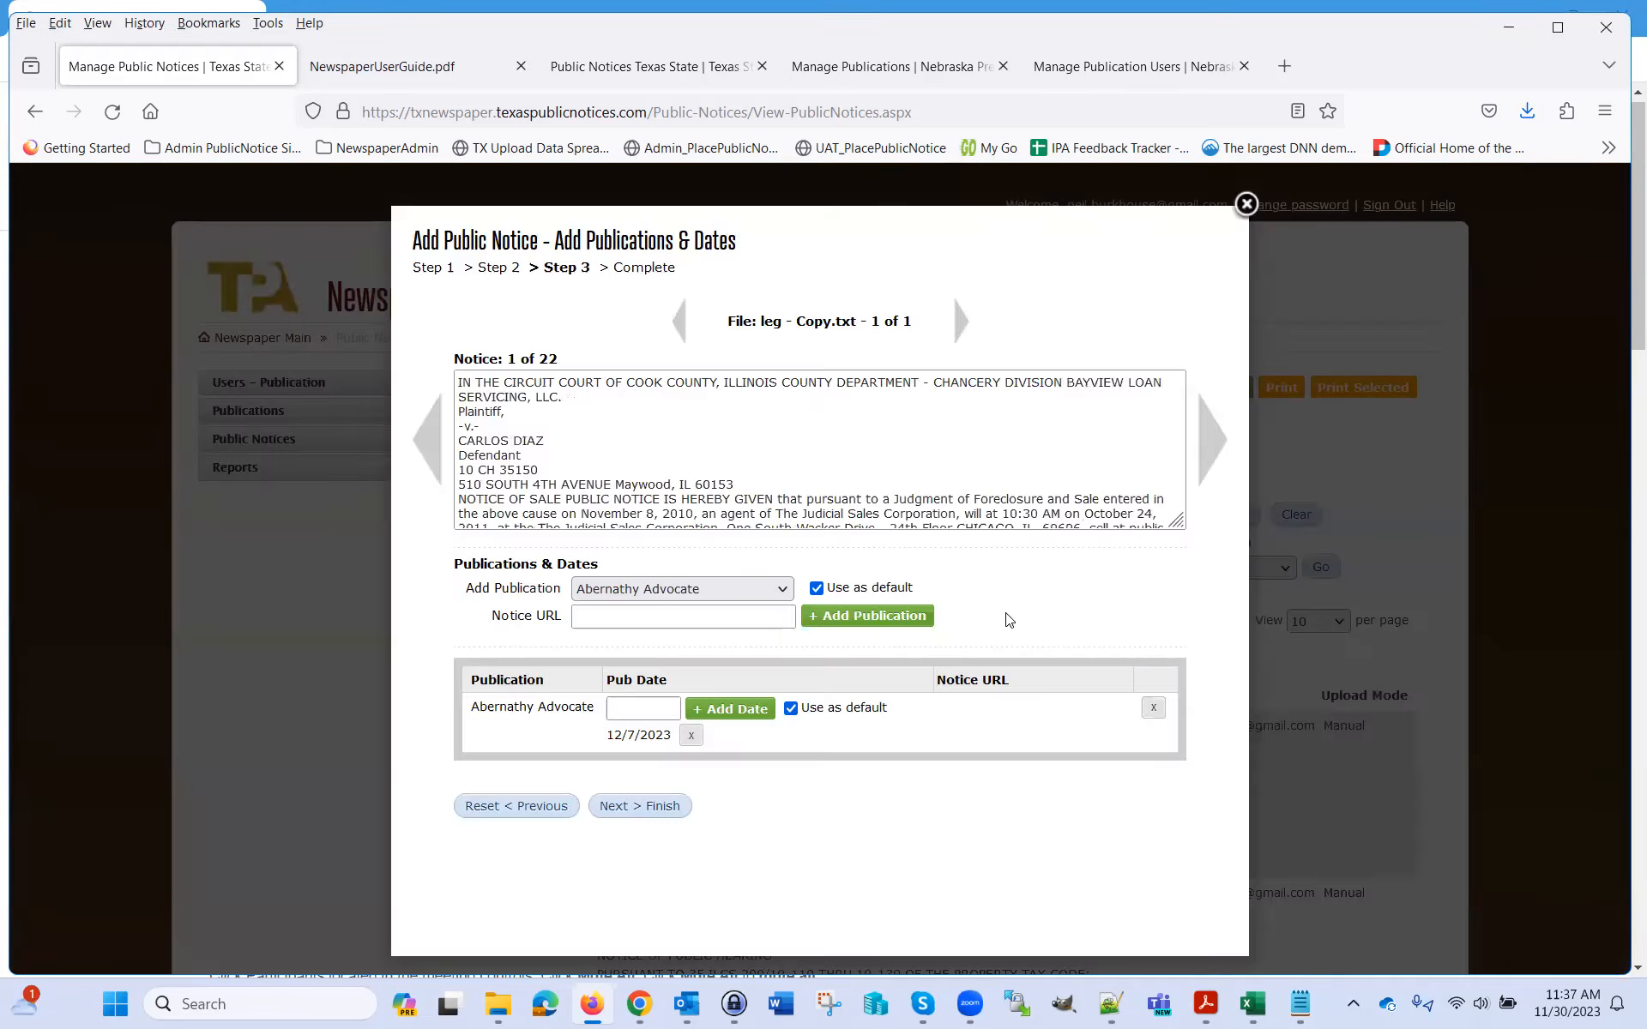
pyautogui.click(1207, 451)
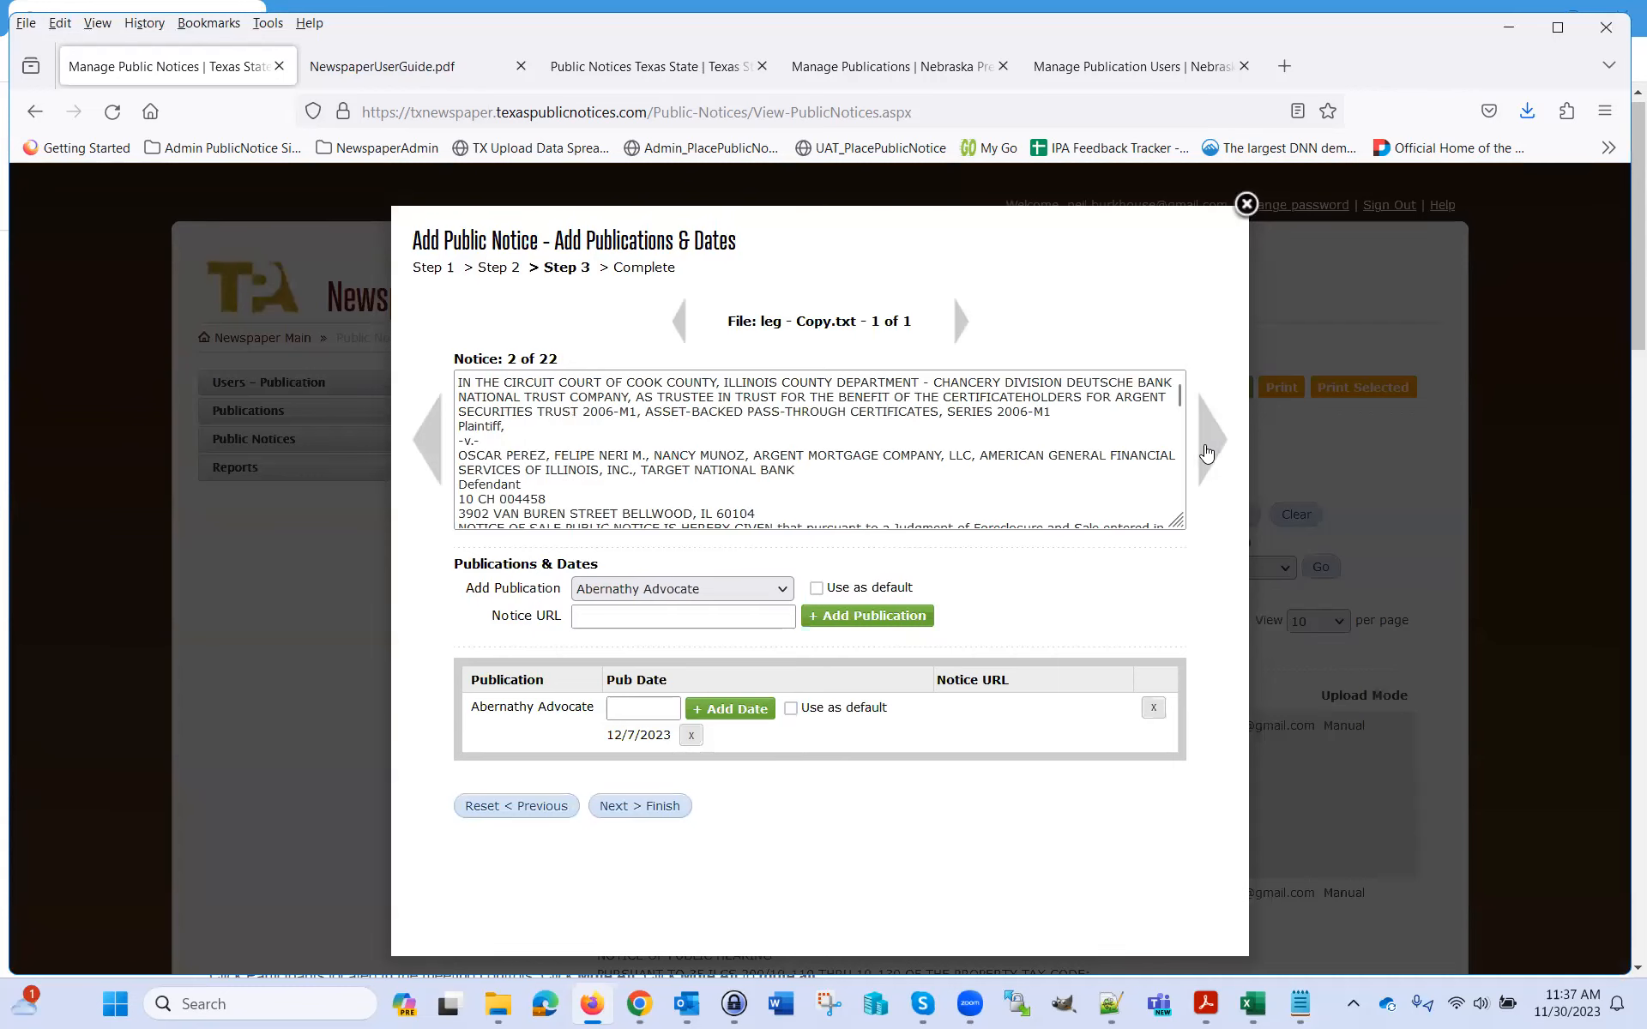
pyautogui.click(1207, 452)
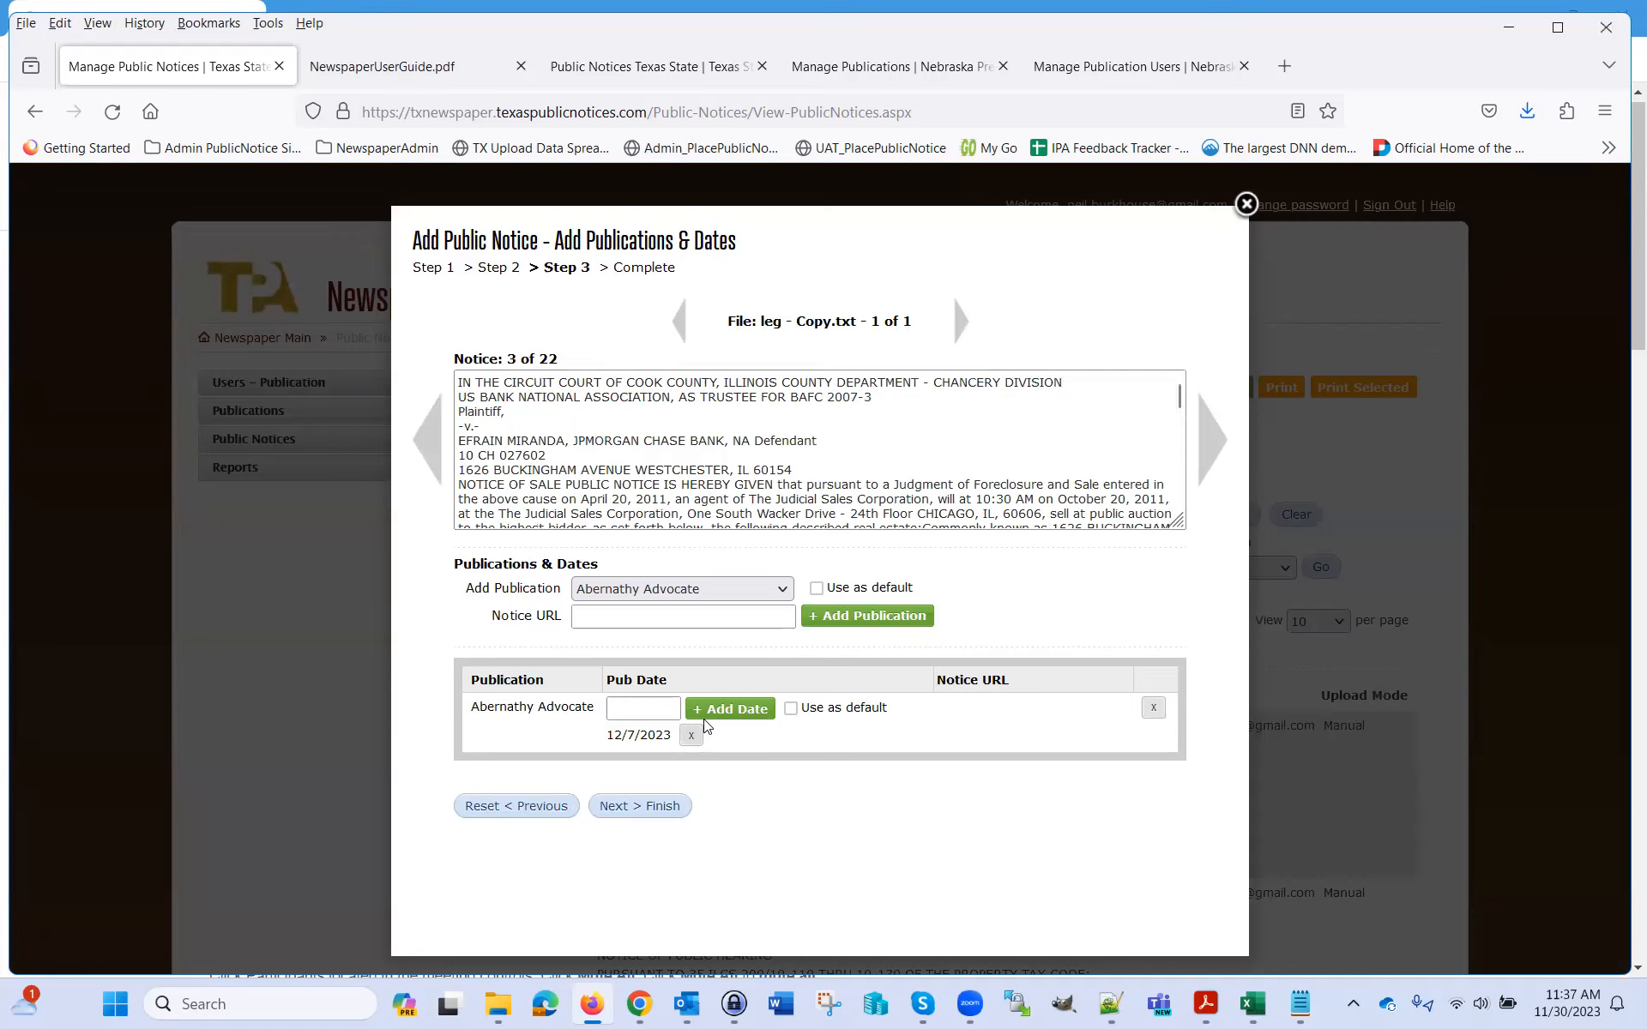
# Add 12/14/2023 as a publication date for notice 3 of 22
pyautogui.click(669, 705)
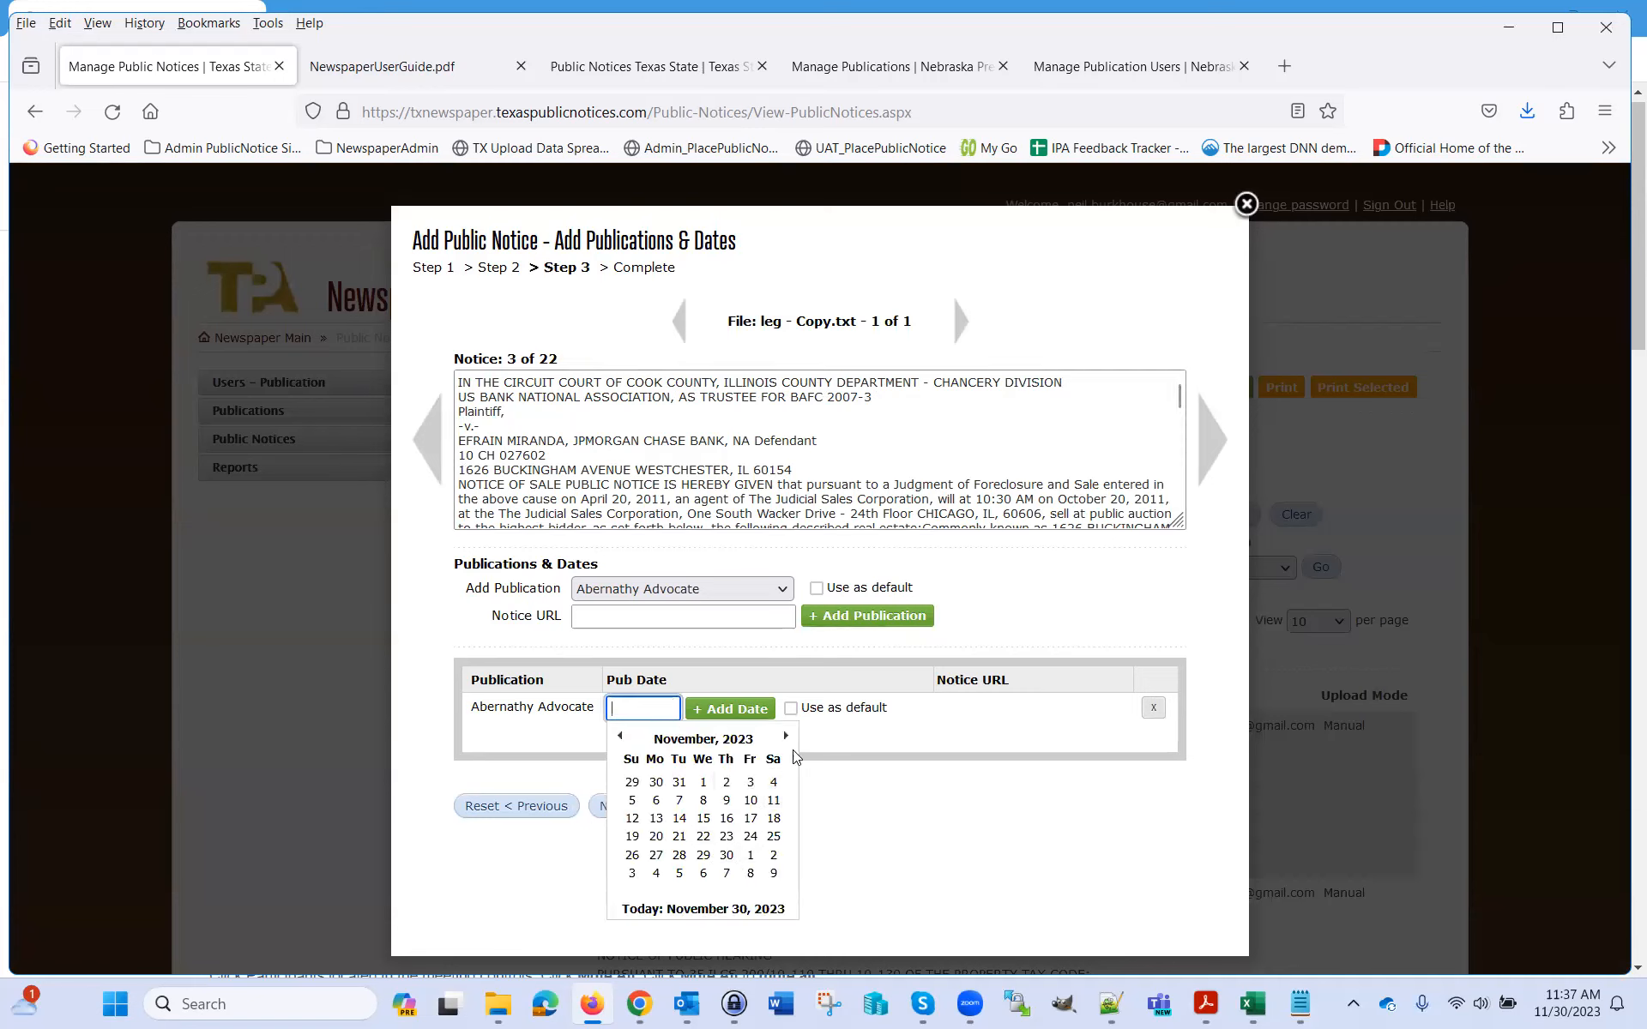
pyautogui.click(785, 737)
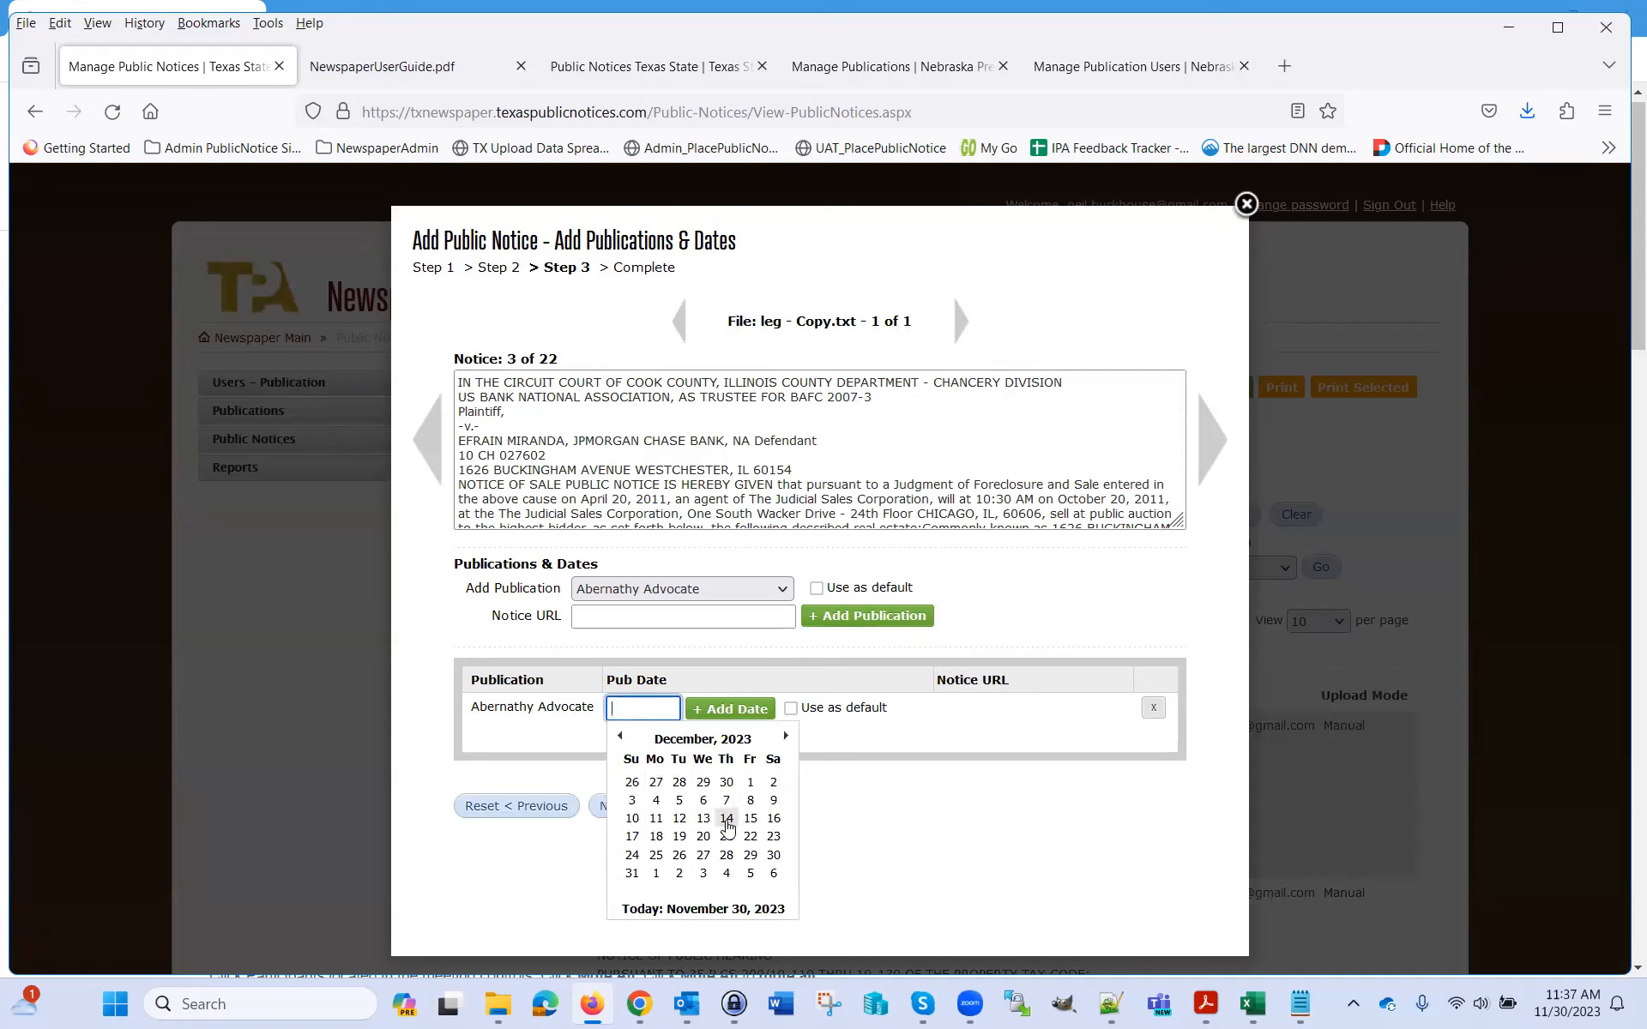
pyautogui.click(727, 800)
pyautogui.click(743, 716)
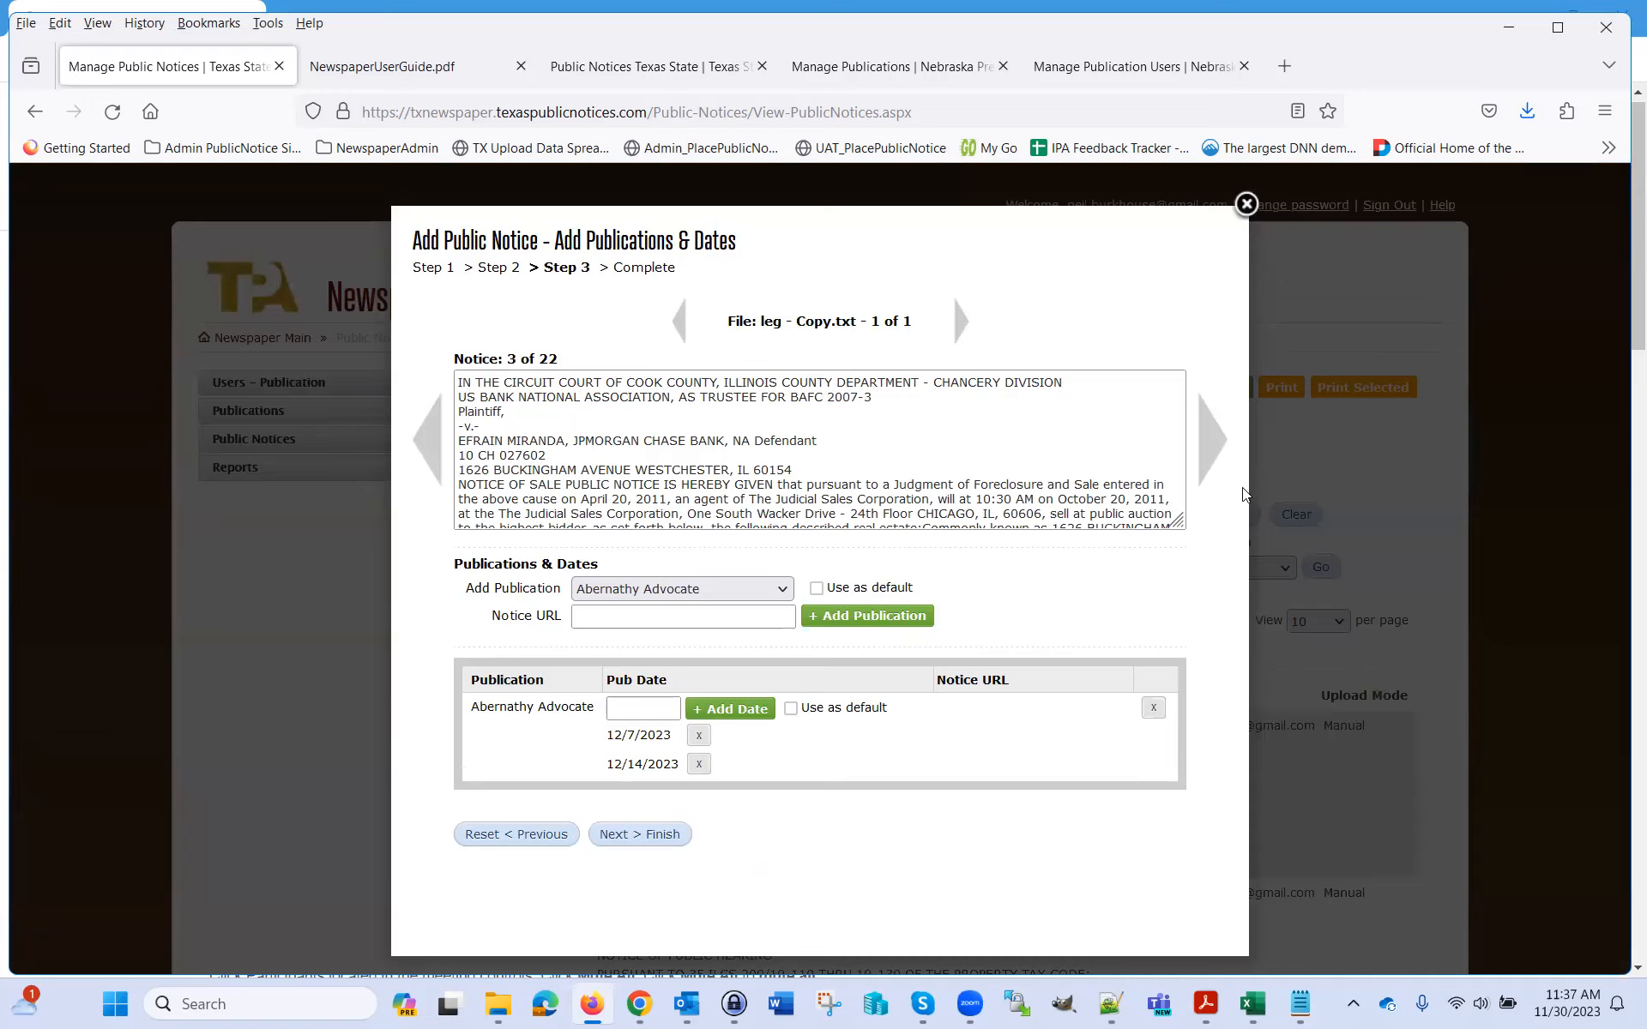
# Check notice 4, then page back through notices 3 and 2 to notice 1
pyautogui.click(1212, 446)
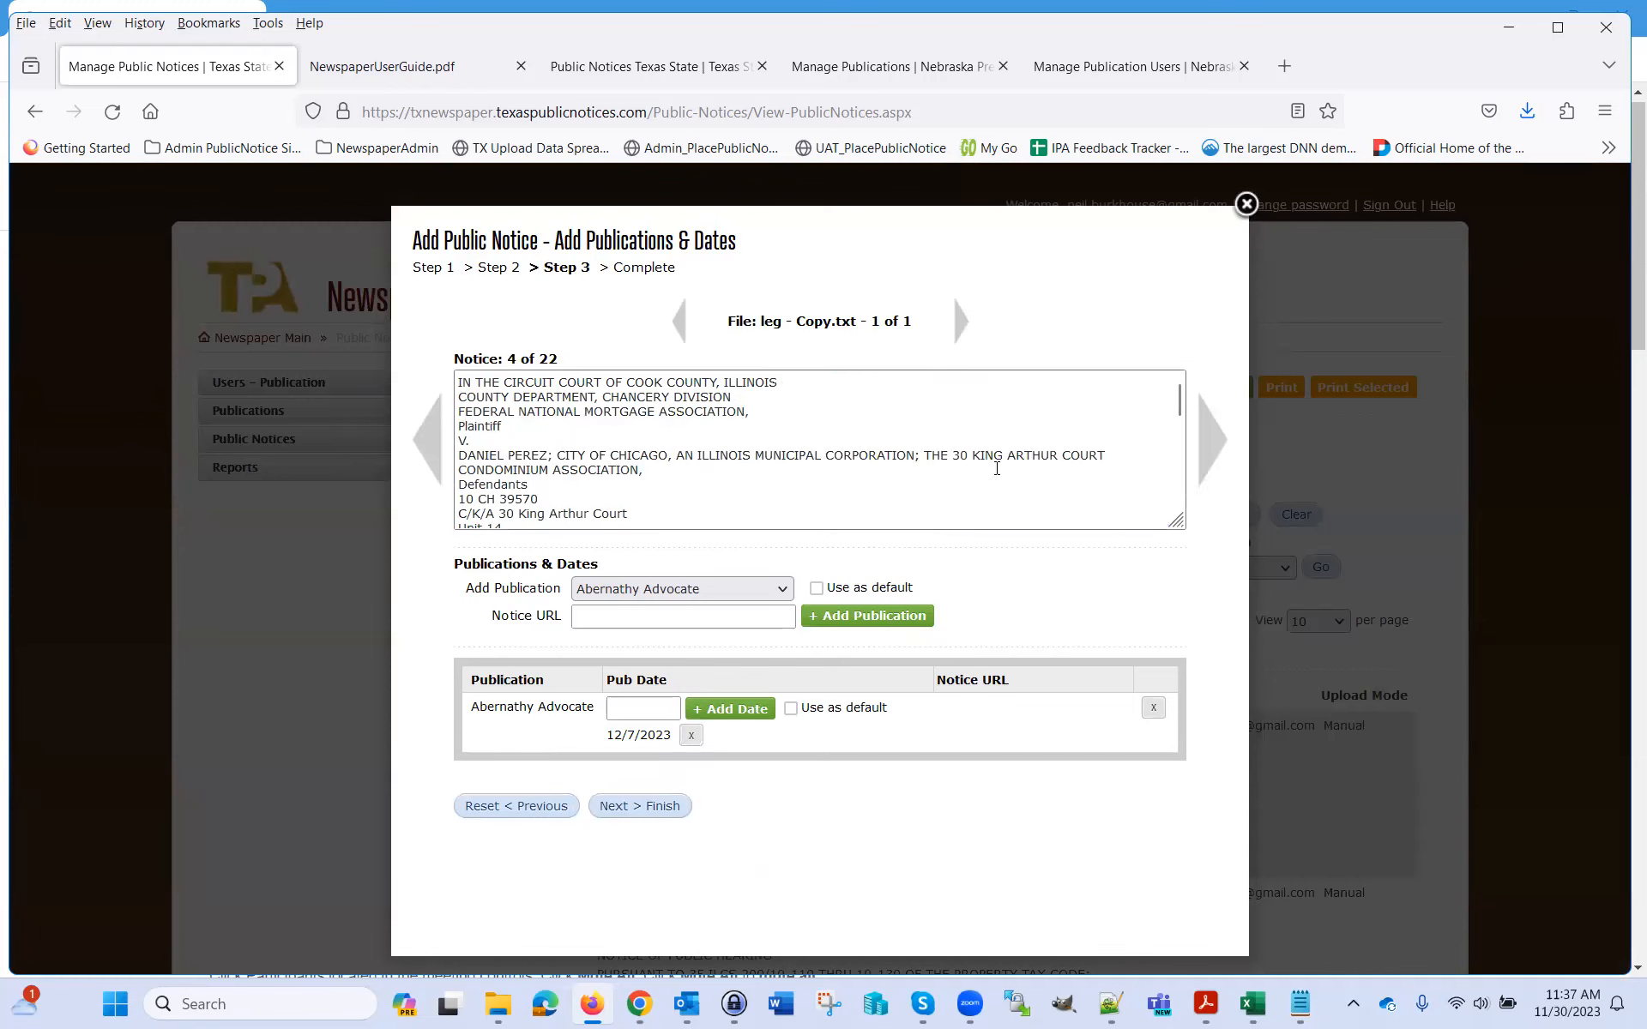
pyautogui.click(439, 452)
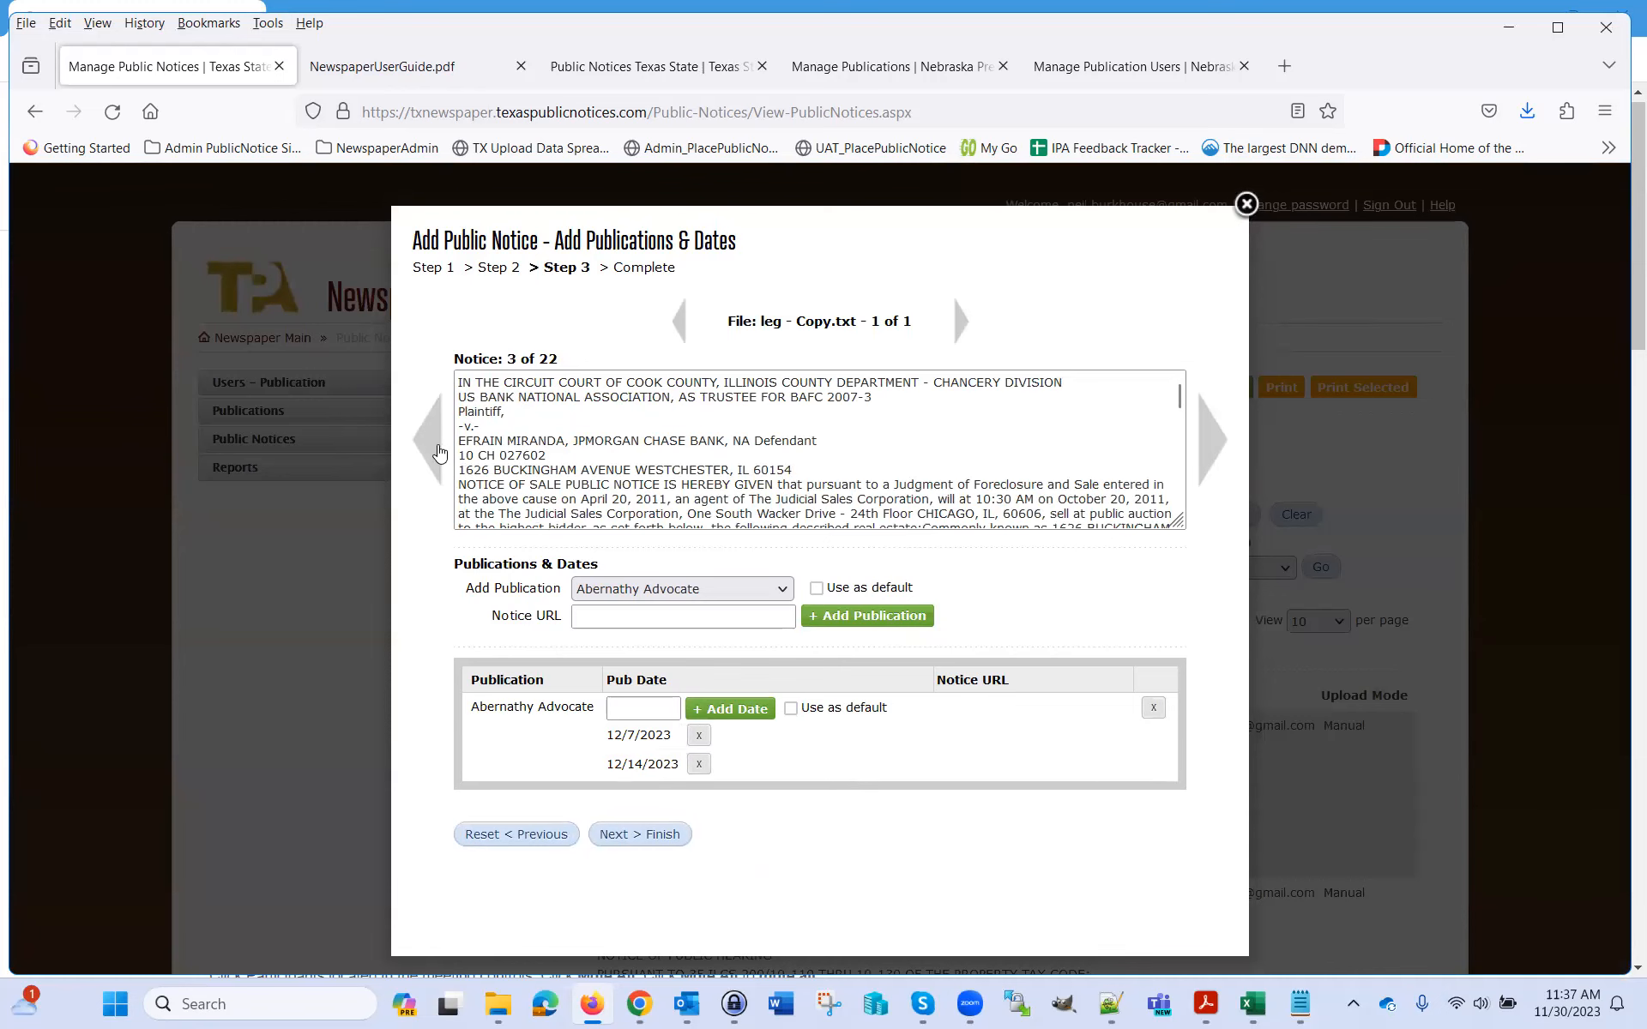
pyautogui.click(441, 452)
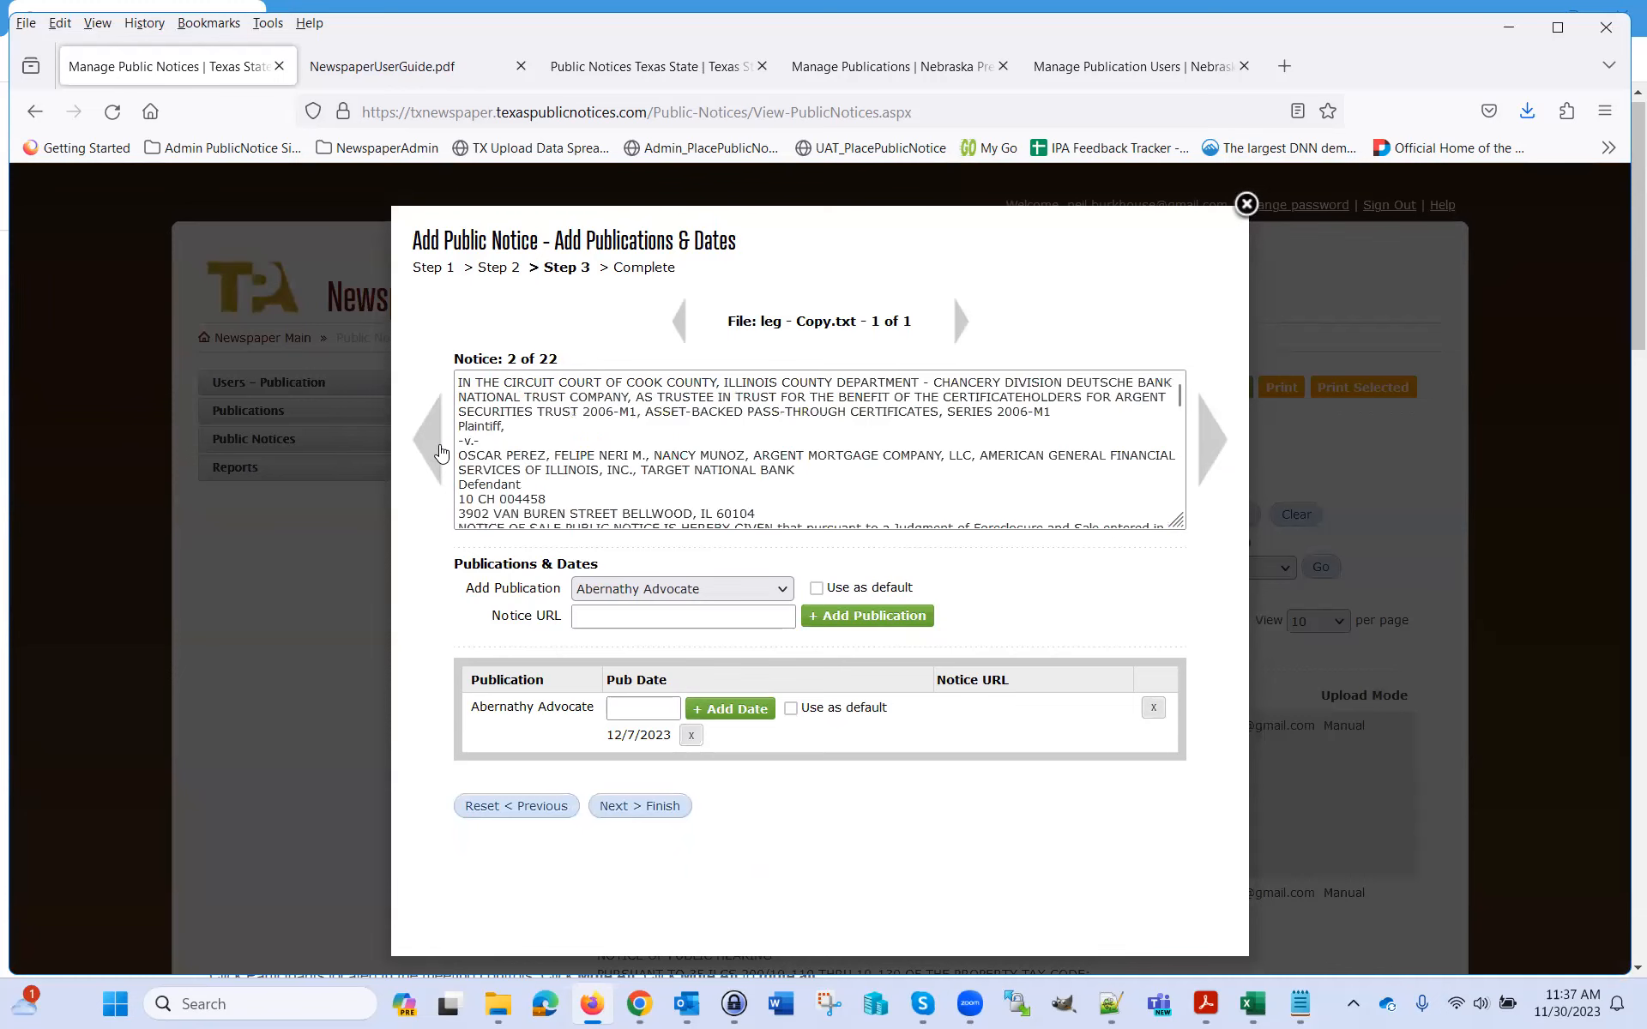
pyautogui.click(440, 452)
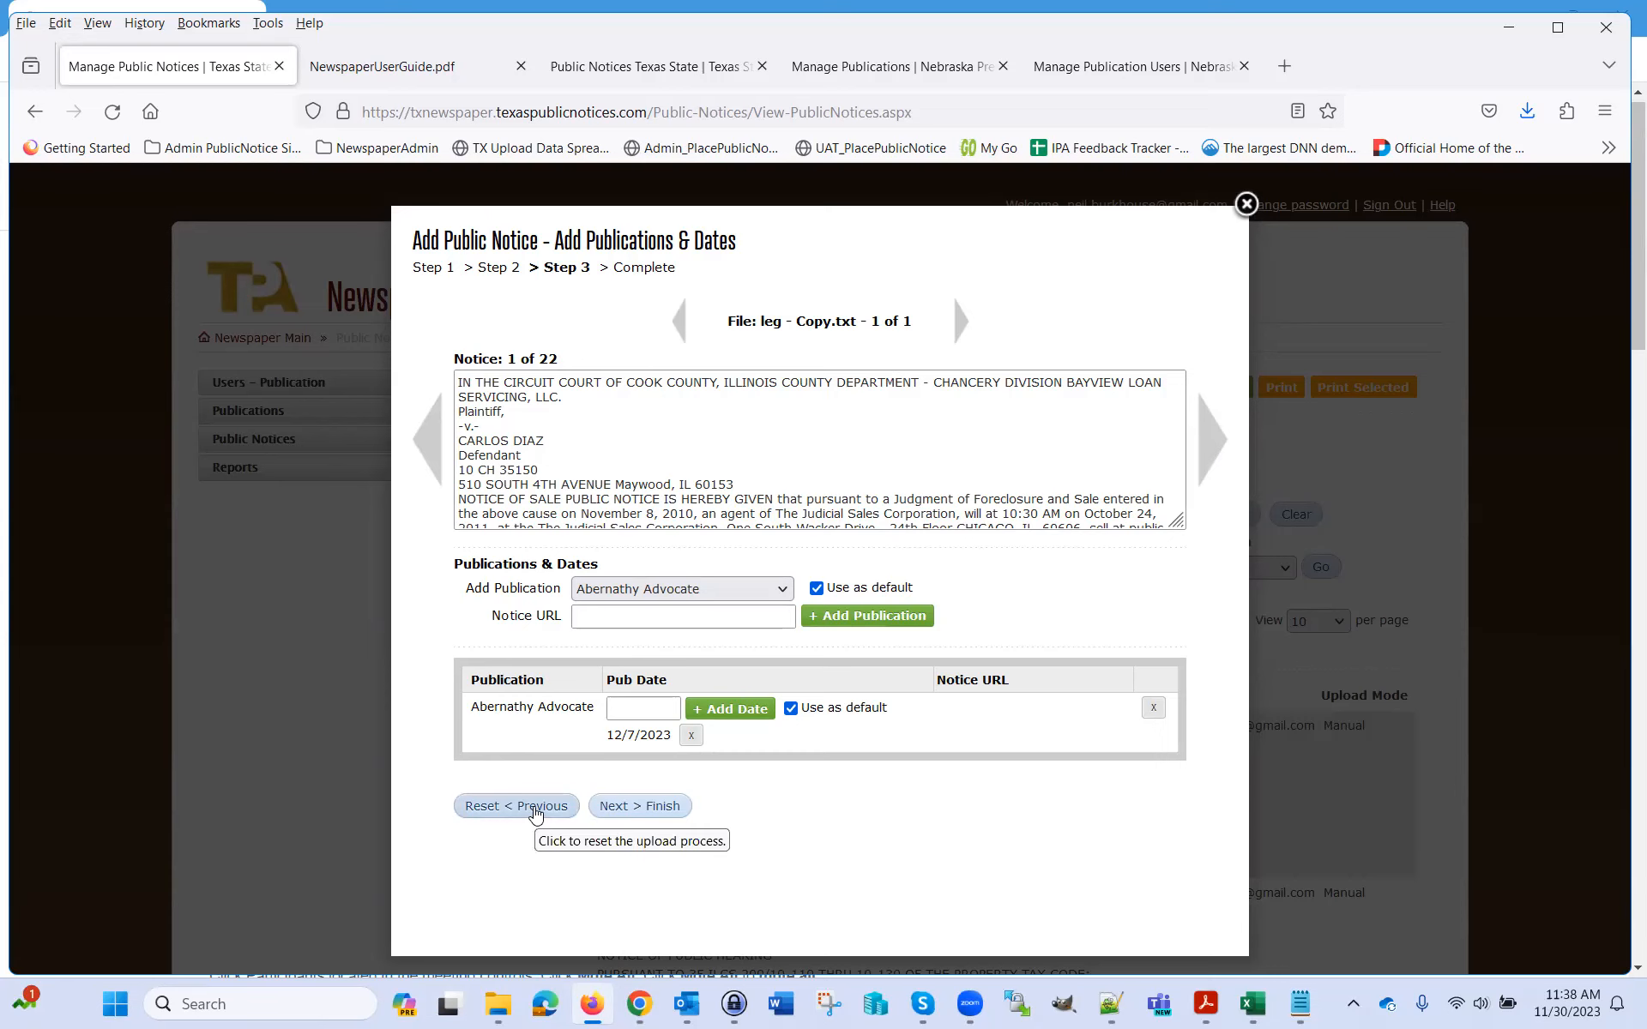
# Page forward to notice 7 of 22, then back to notice 3
pyautogui.click(1215, 442)
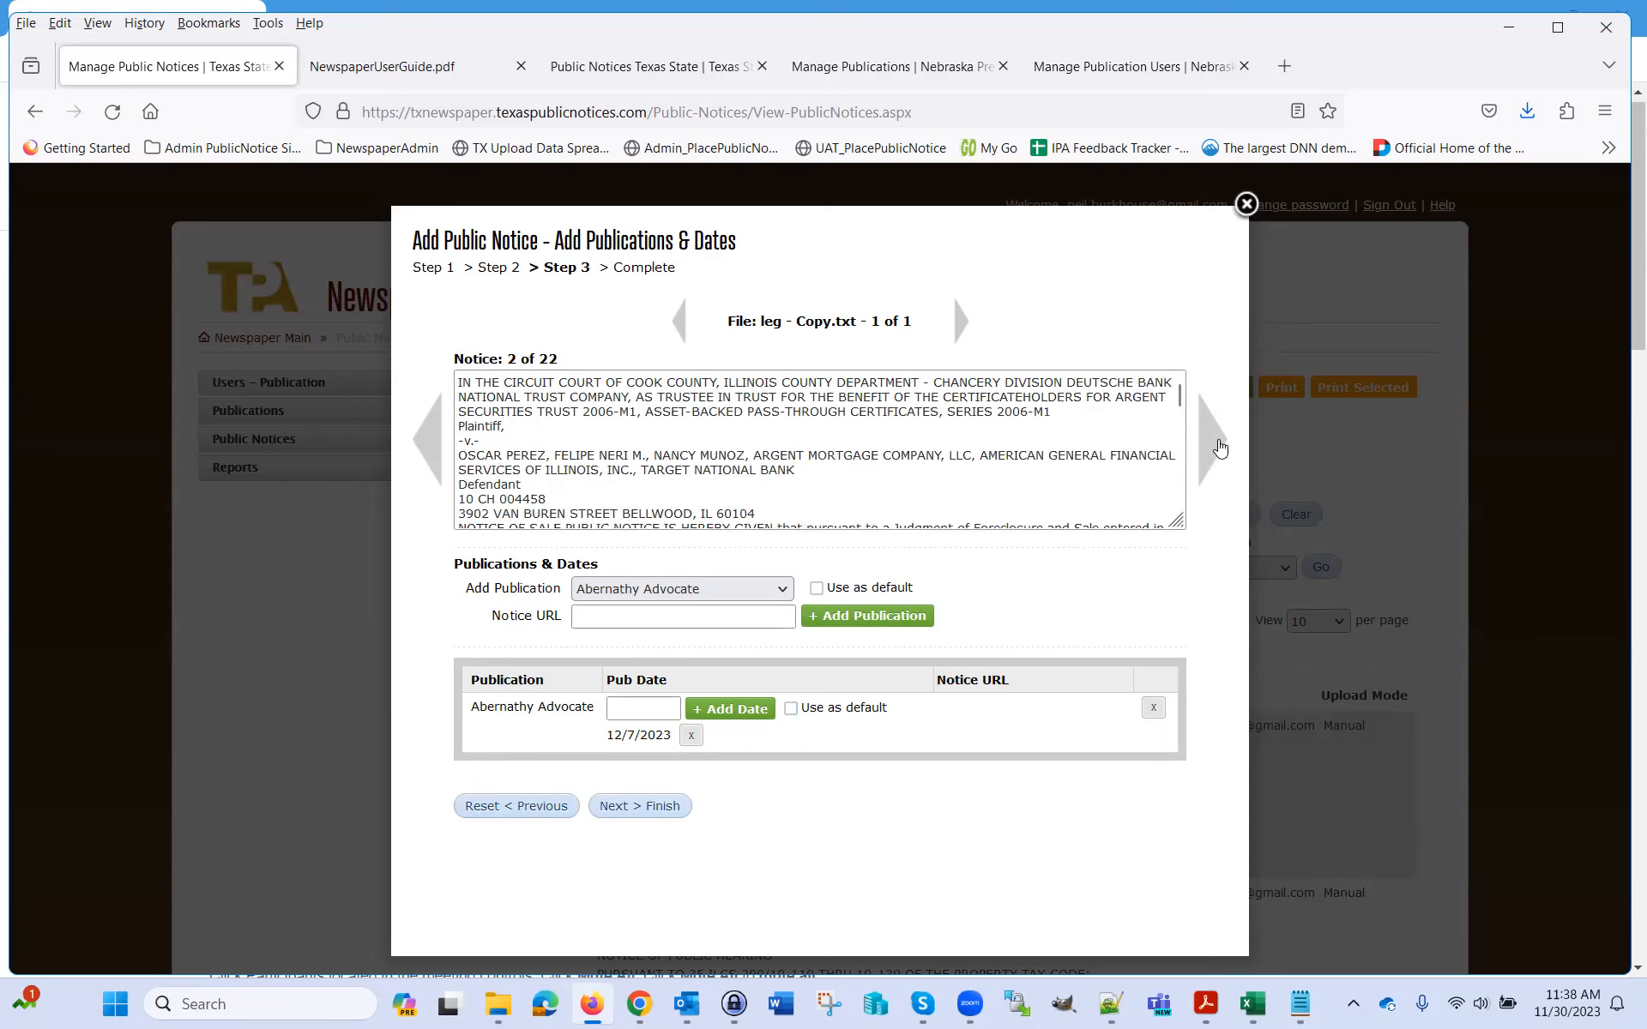
pyautogui.click(1218, 446)
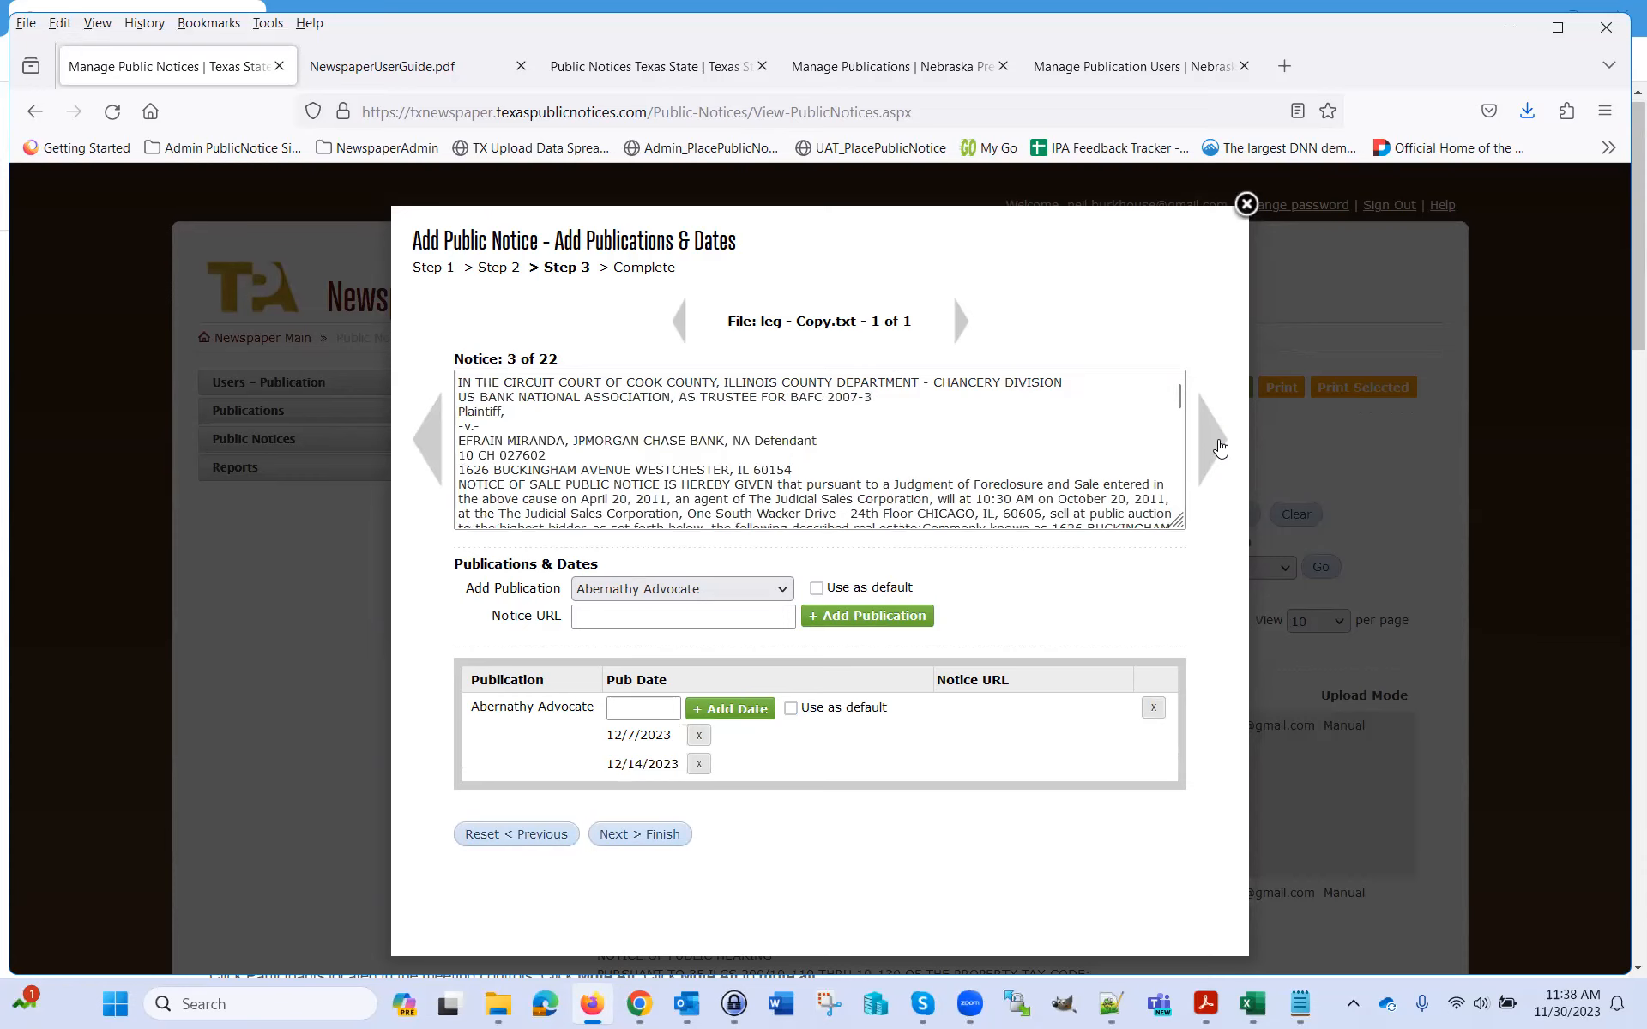
pyautogui.click(1220, 447)
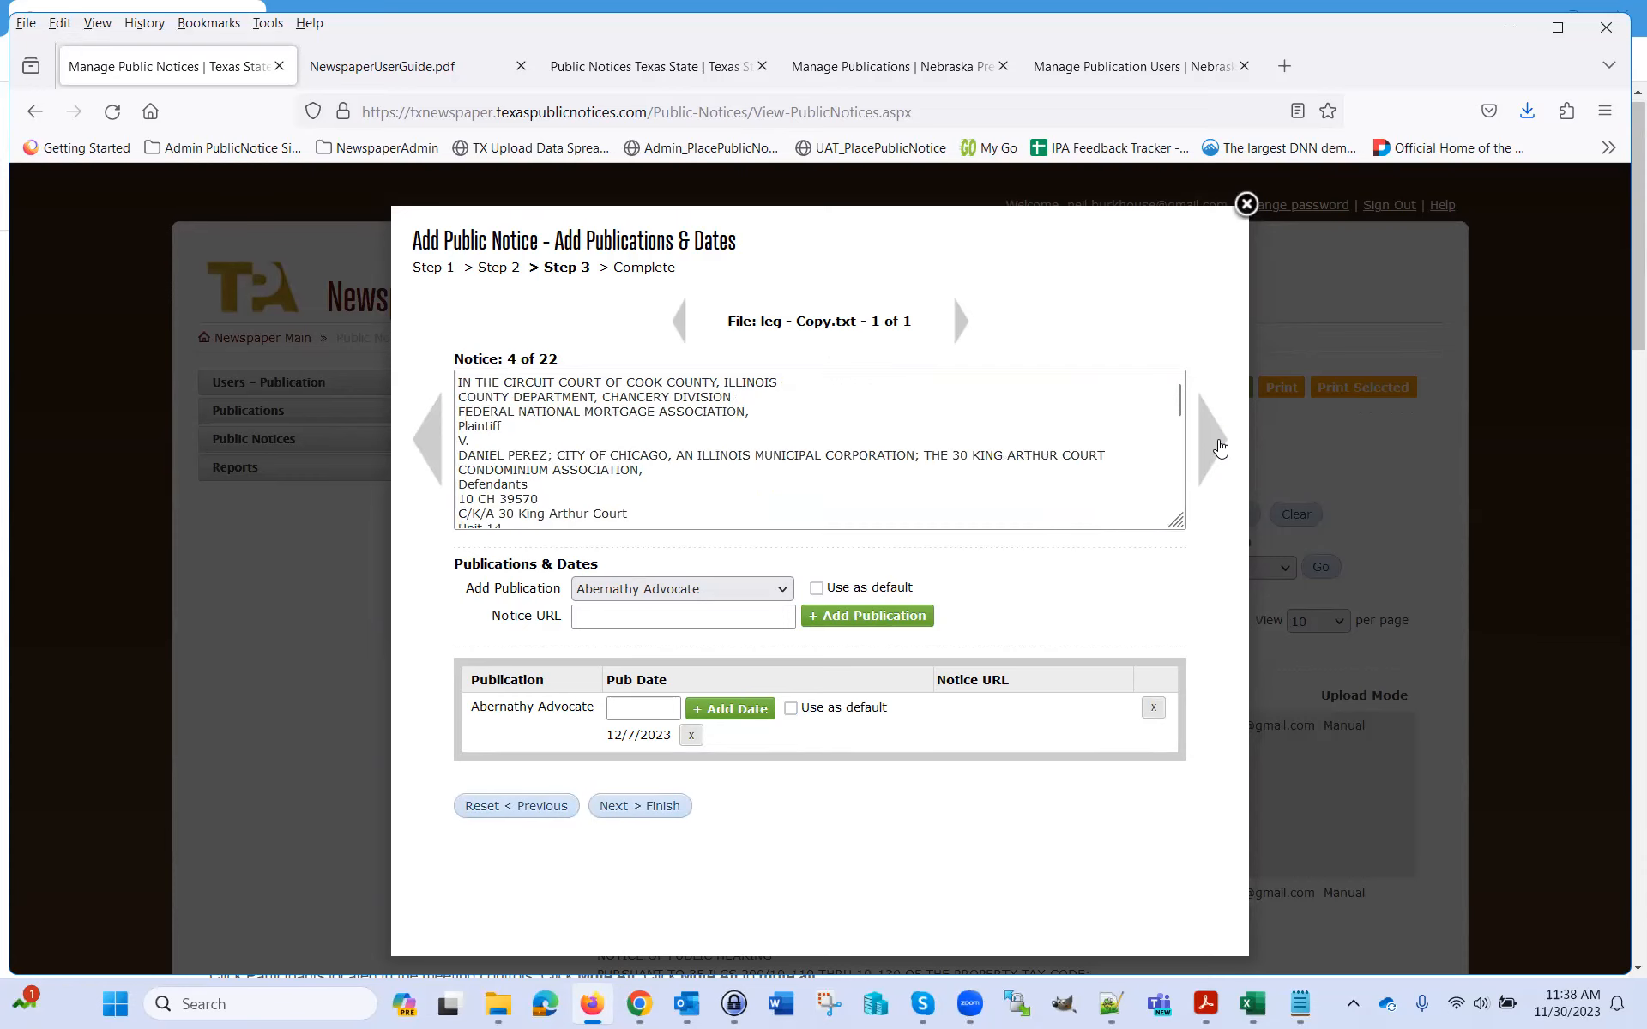
pyautogui.click(1219, 447)
pyautogui.click(1220, 447)
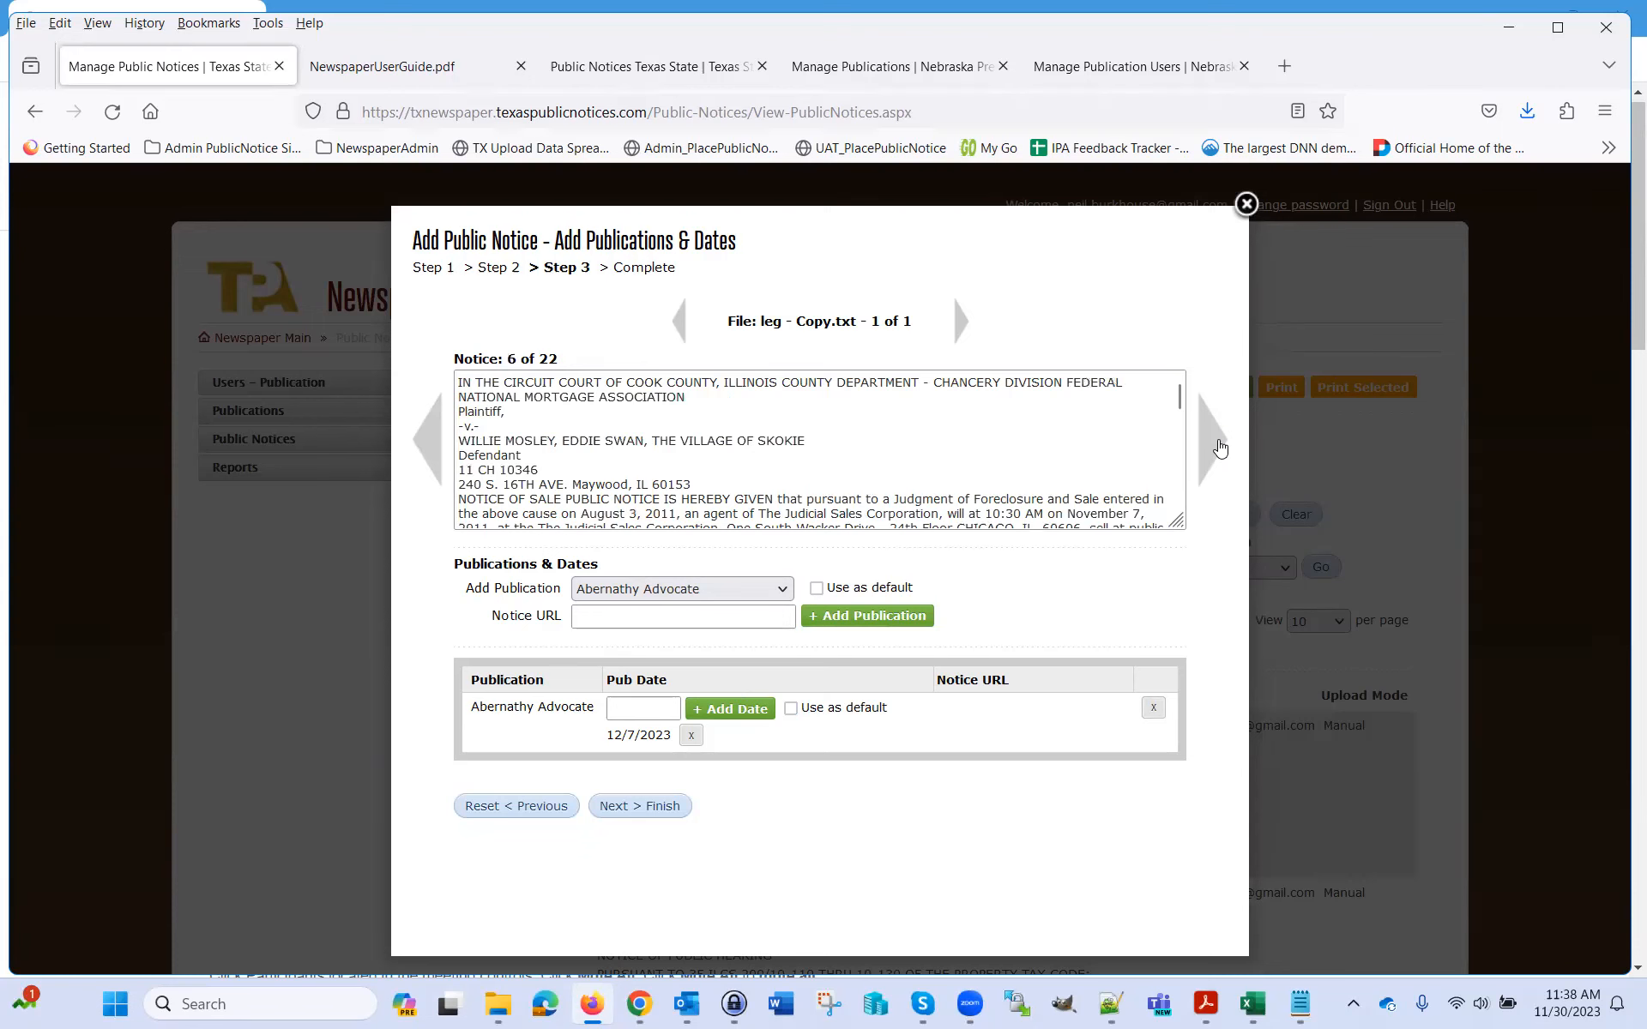
pyautogui.click(1220, 447)
pyautogui.click(440, 461)
pyautogui.click(440, 461)
pyautogui.click(440, 460)
pyautogui.click(442, 460)
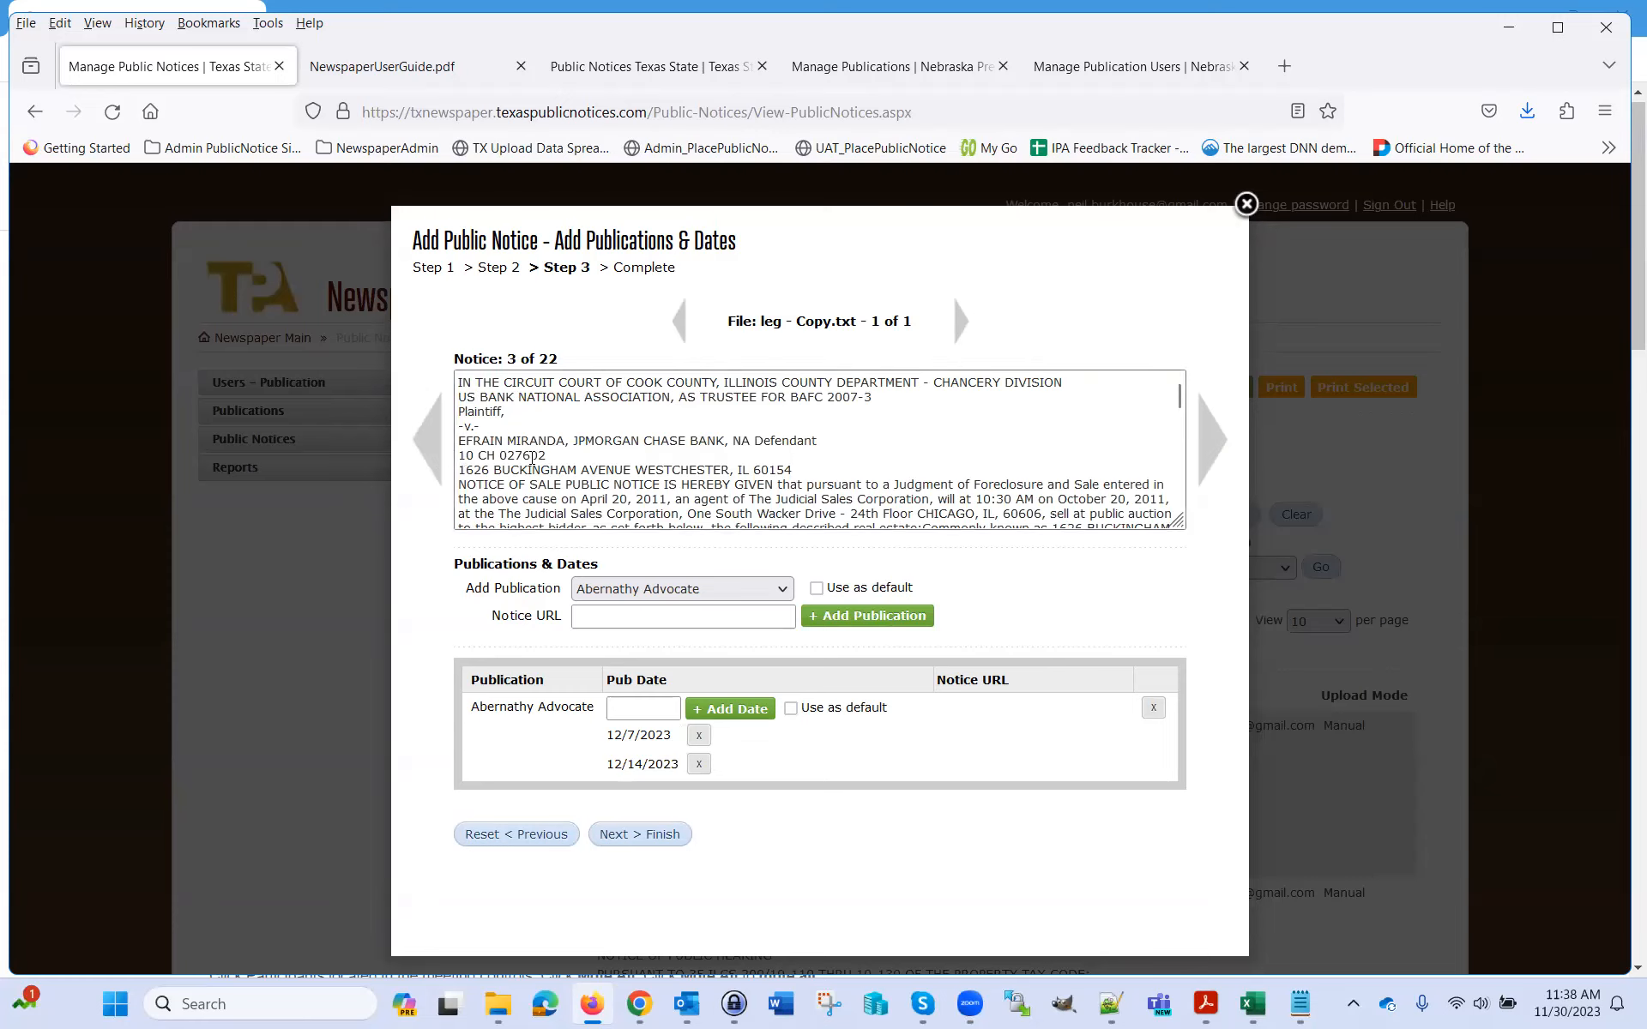
# Reset and discard the uploaded notices, then close the Add Public Notice window
pyautogui.click(528, 838)
pyautogui.click(916, 616)
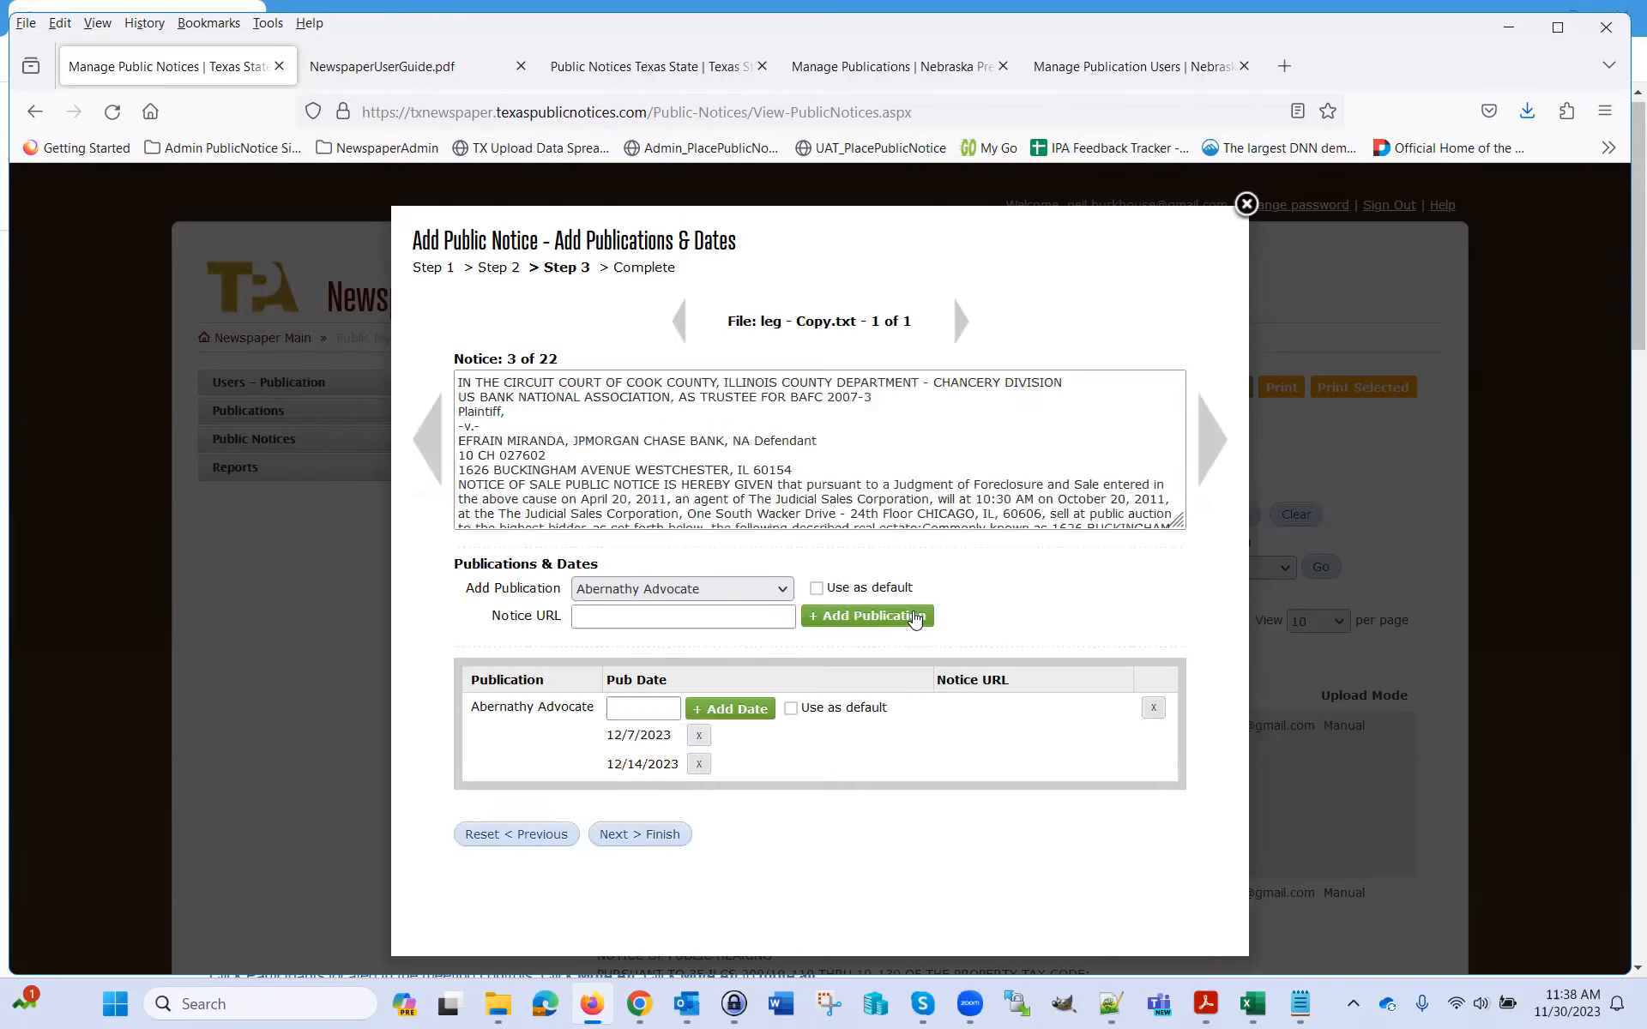
pyautogui.click(1246, 204)
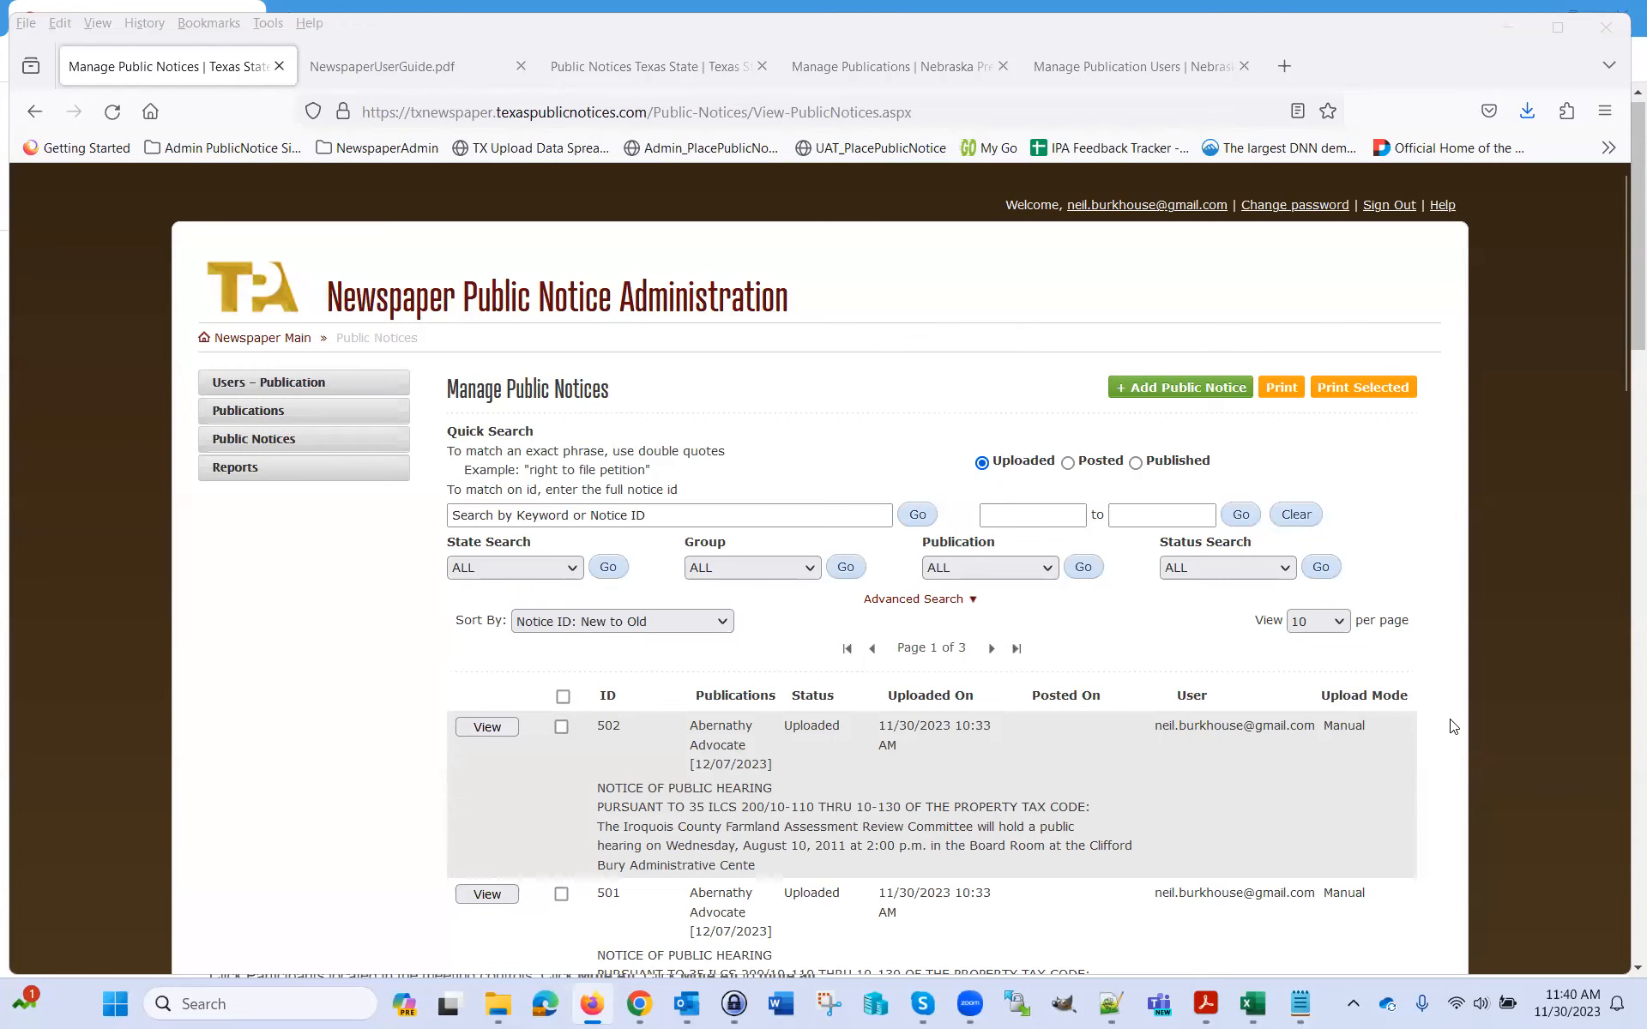
# Review the uploaded Abernathy Advocate notices, highlight notice 502's Uploaded status, and open notice 502
pyautogui.scroll(-1, 1452, 726)
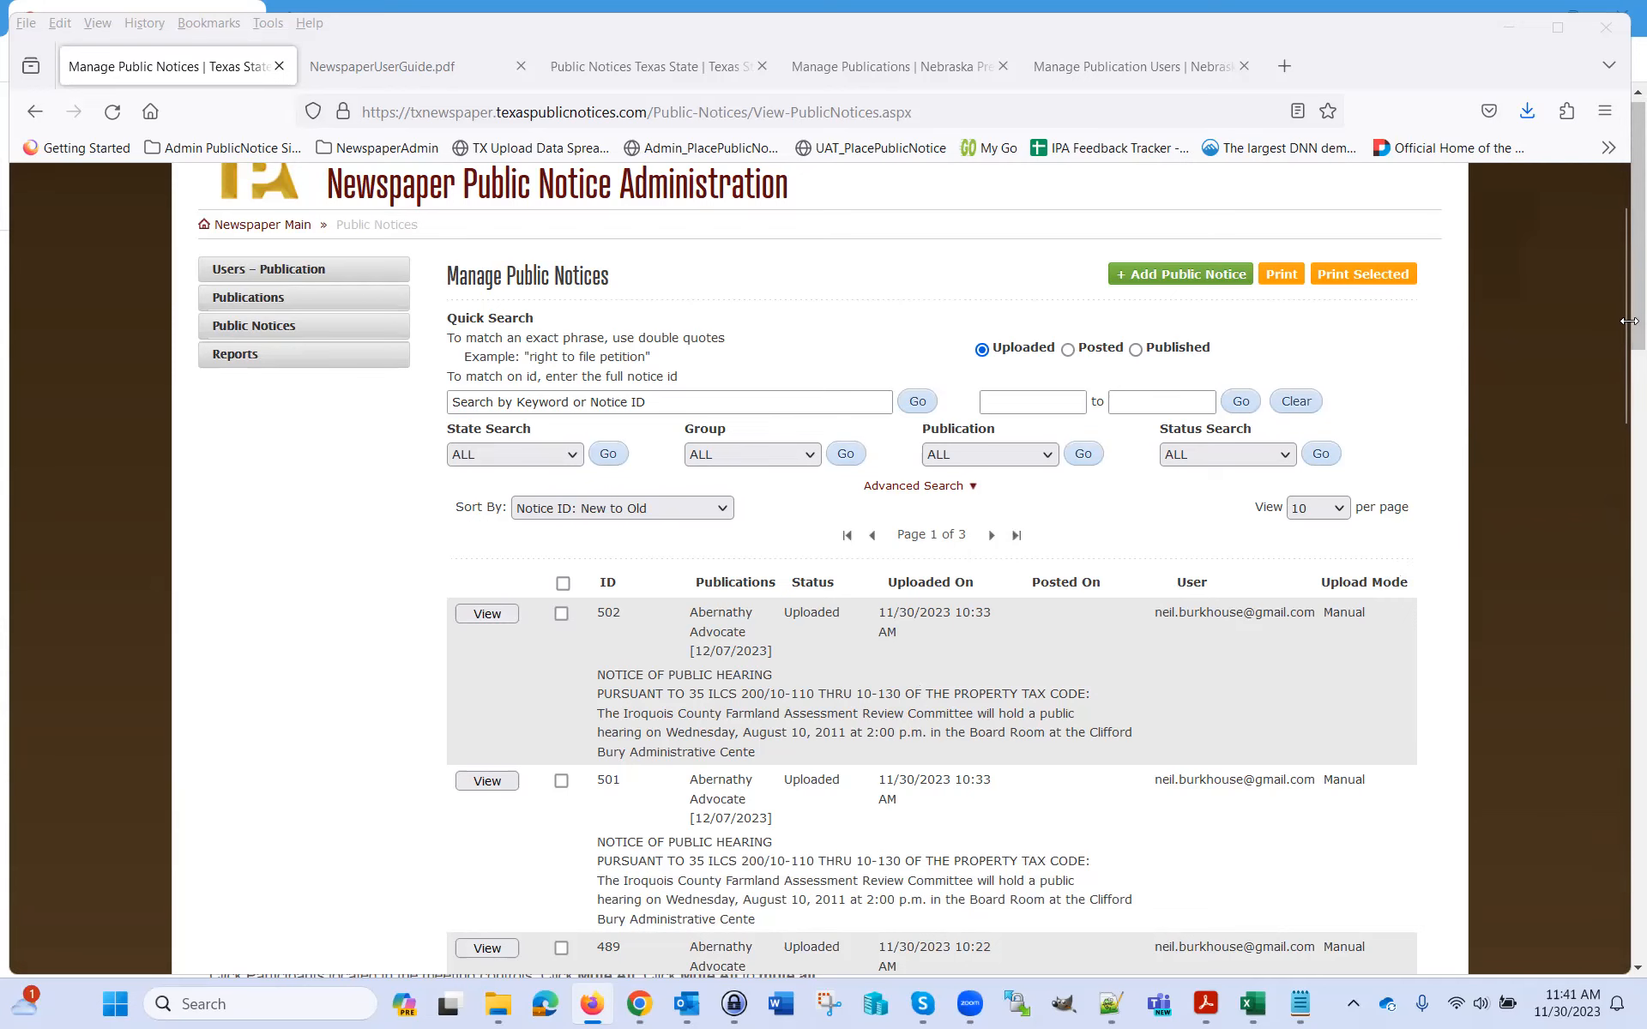
pyautogui.moveTo(1621, 345); pyautogui.dragTo(1621, 439)
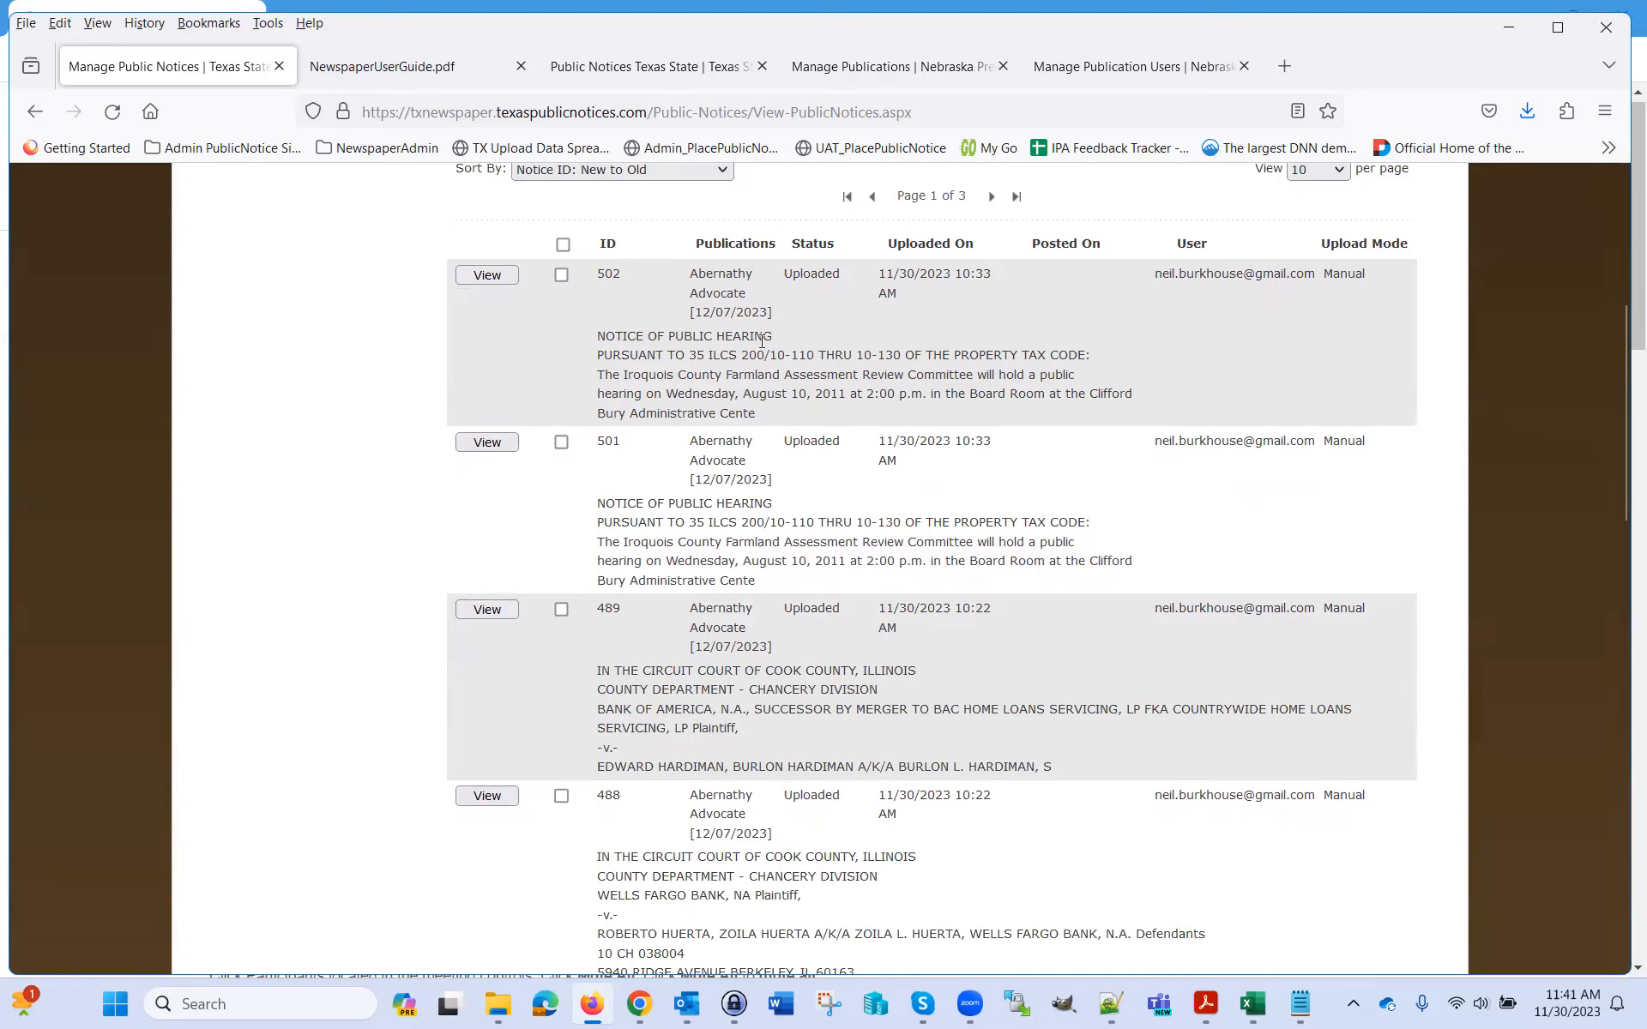
pyautogui.doubleClick(817, 276)
pyautogui.click(478, 276)
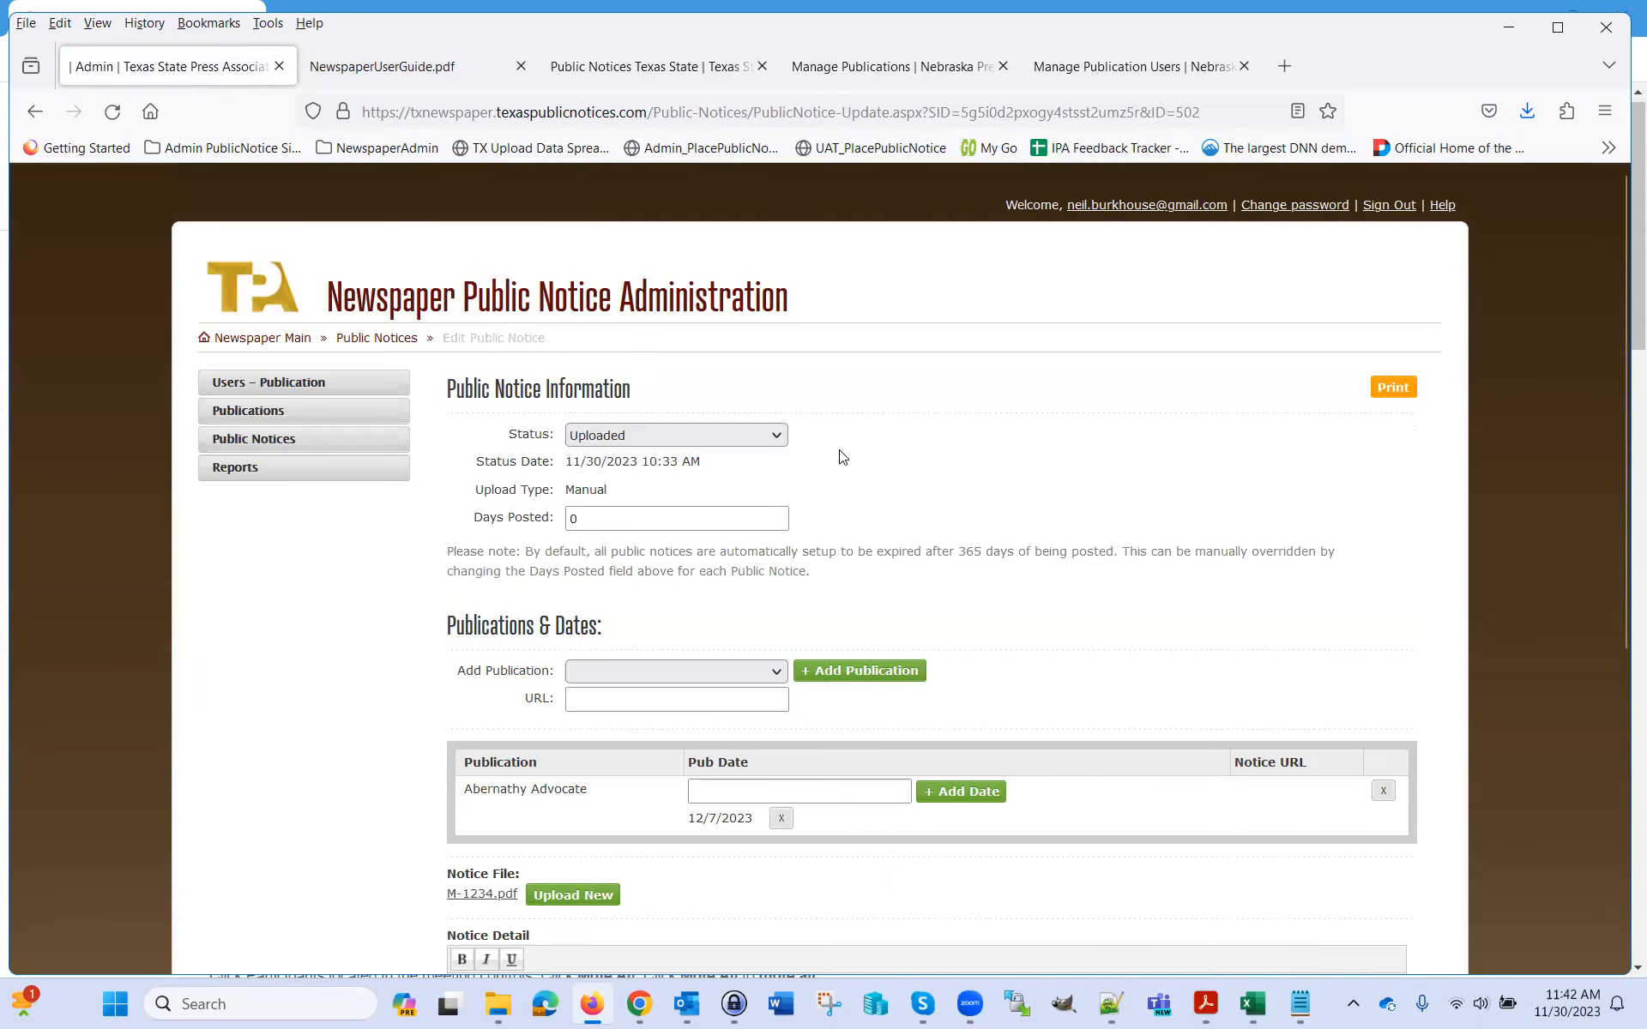
pyautogui.click(779, 435)
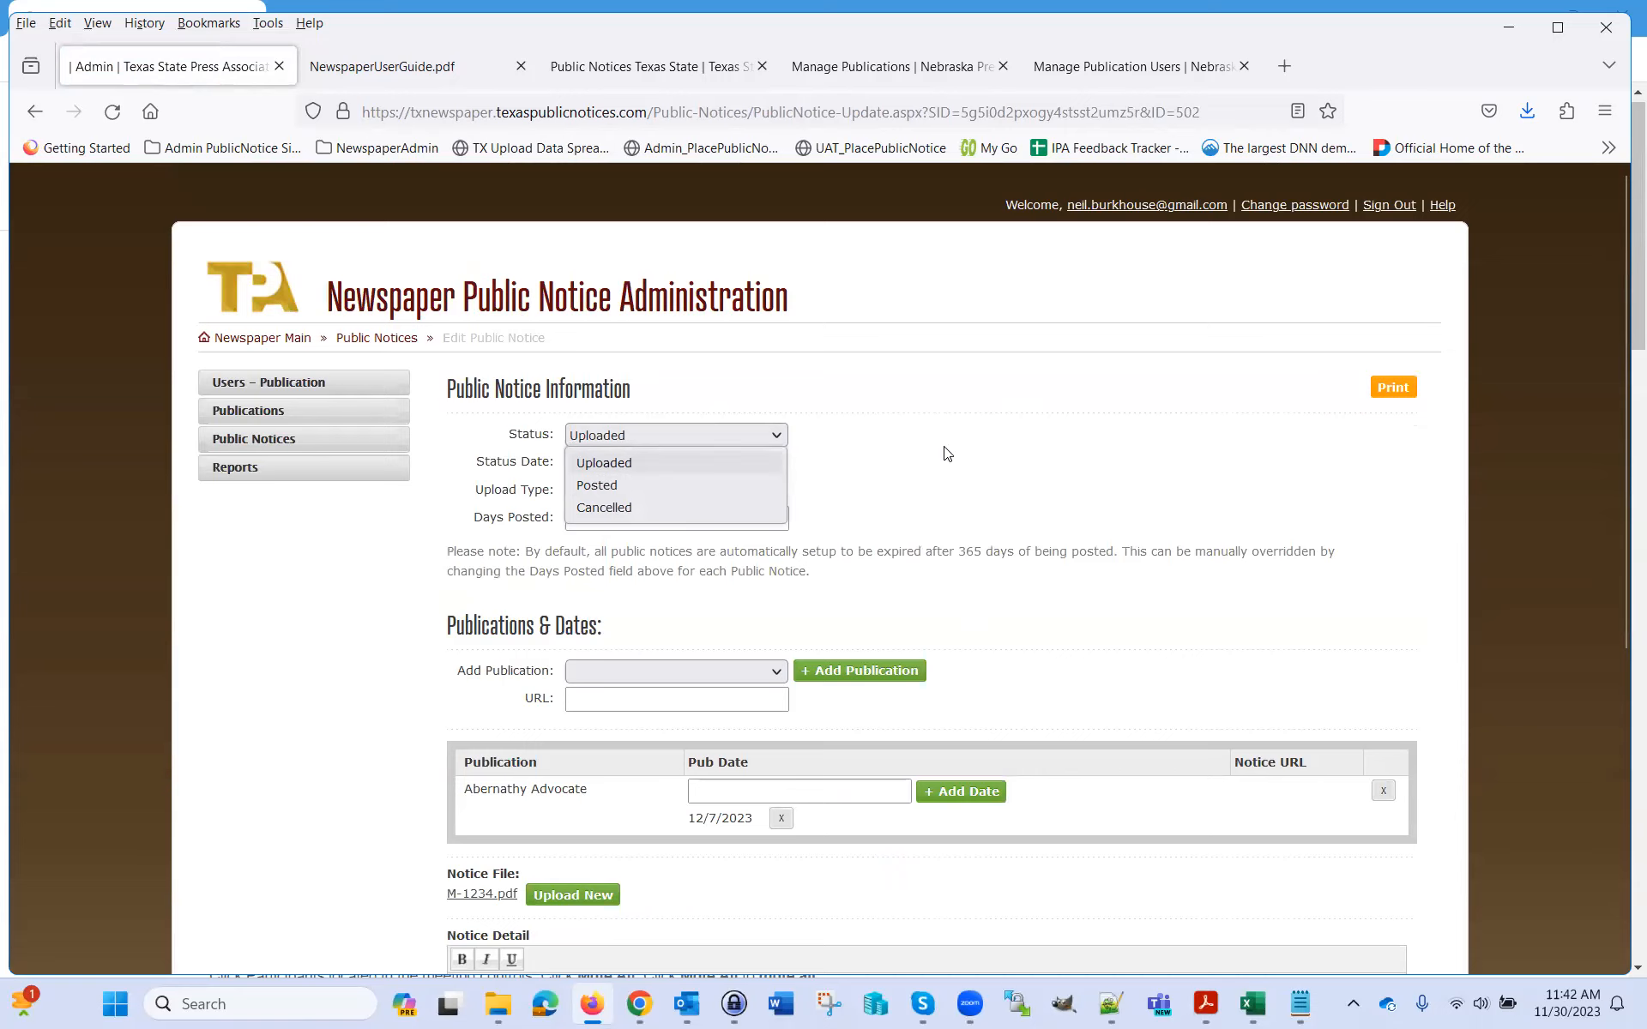
pyautogui.click(947, 453)
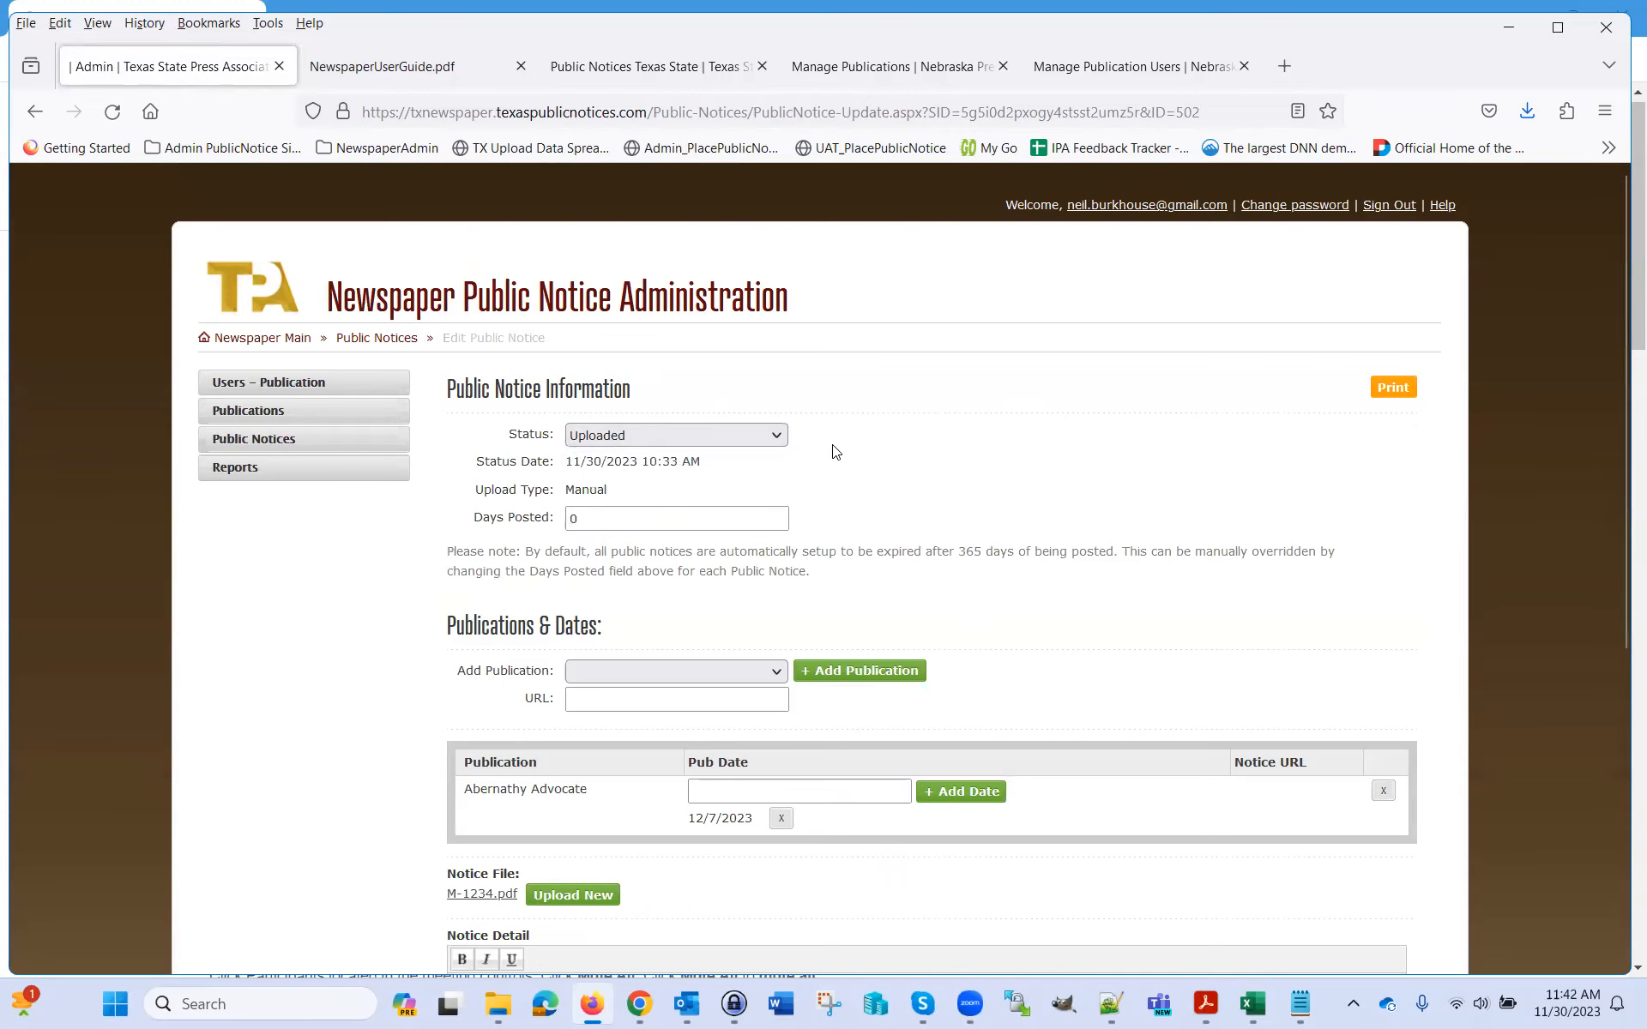
# Return to Manage Public Notices, sorted newest first with notices 502 and 501 on top
pyautogui.scroll(-2, 857, 488)
pyautogui.click(285, 334)
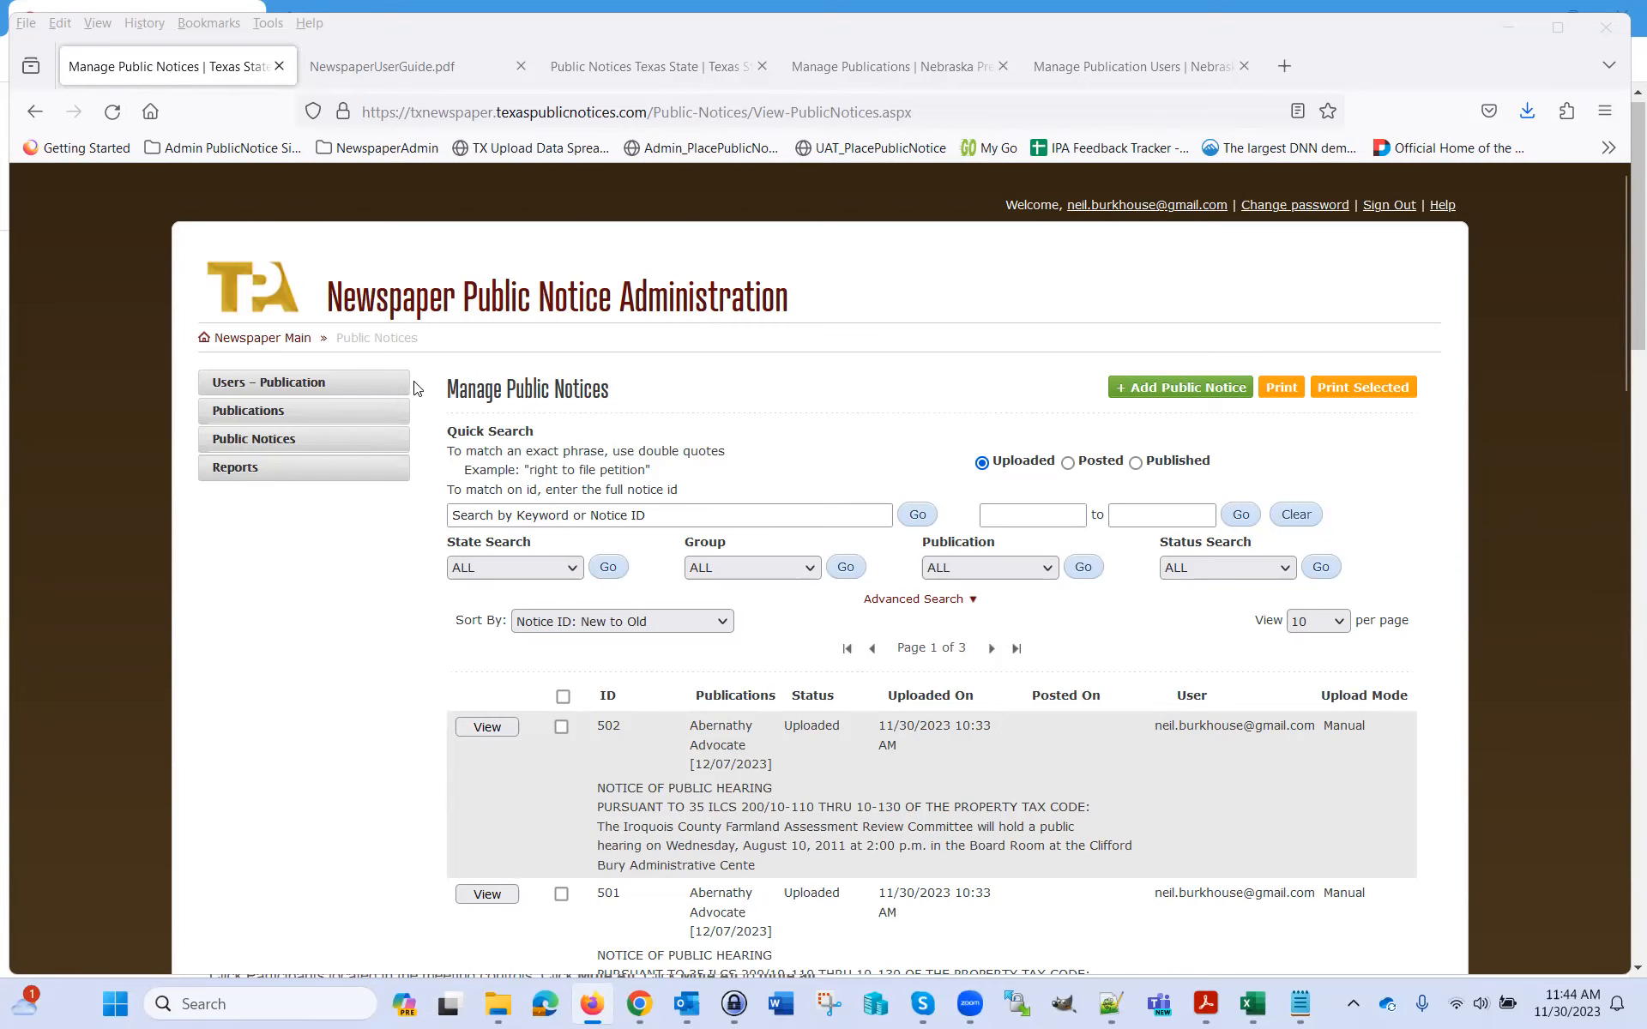
# Restart Add Public Notice, choose single-notice manual text entry, and reach the empty Step 2 editor
pyautogui.click(1159, 390)
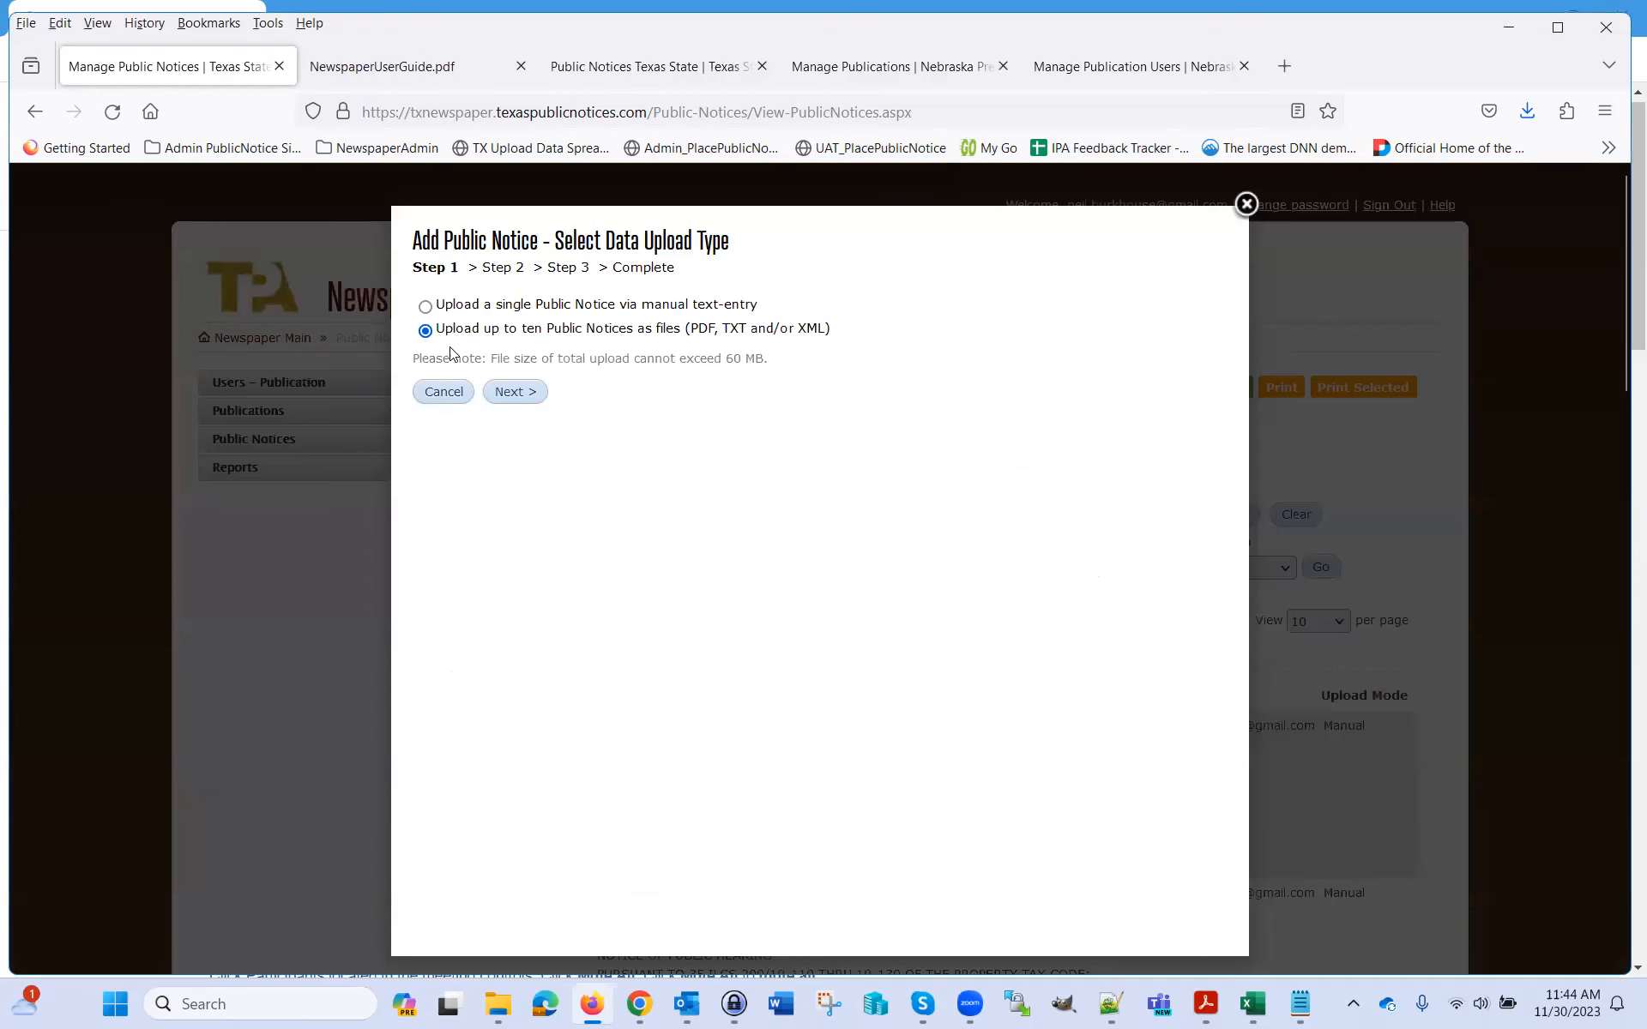
pyautogui.click(1245, 204)
pyautogui.click(1193, 391)
pyautogui.click(424, 307)
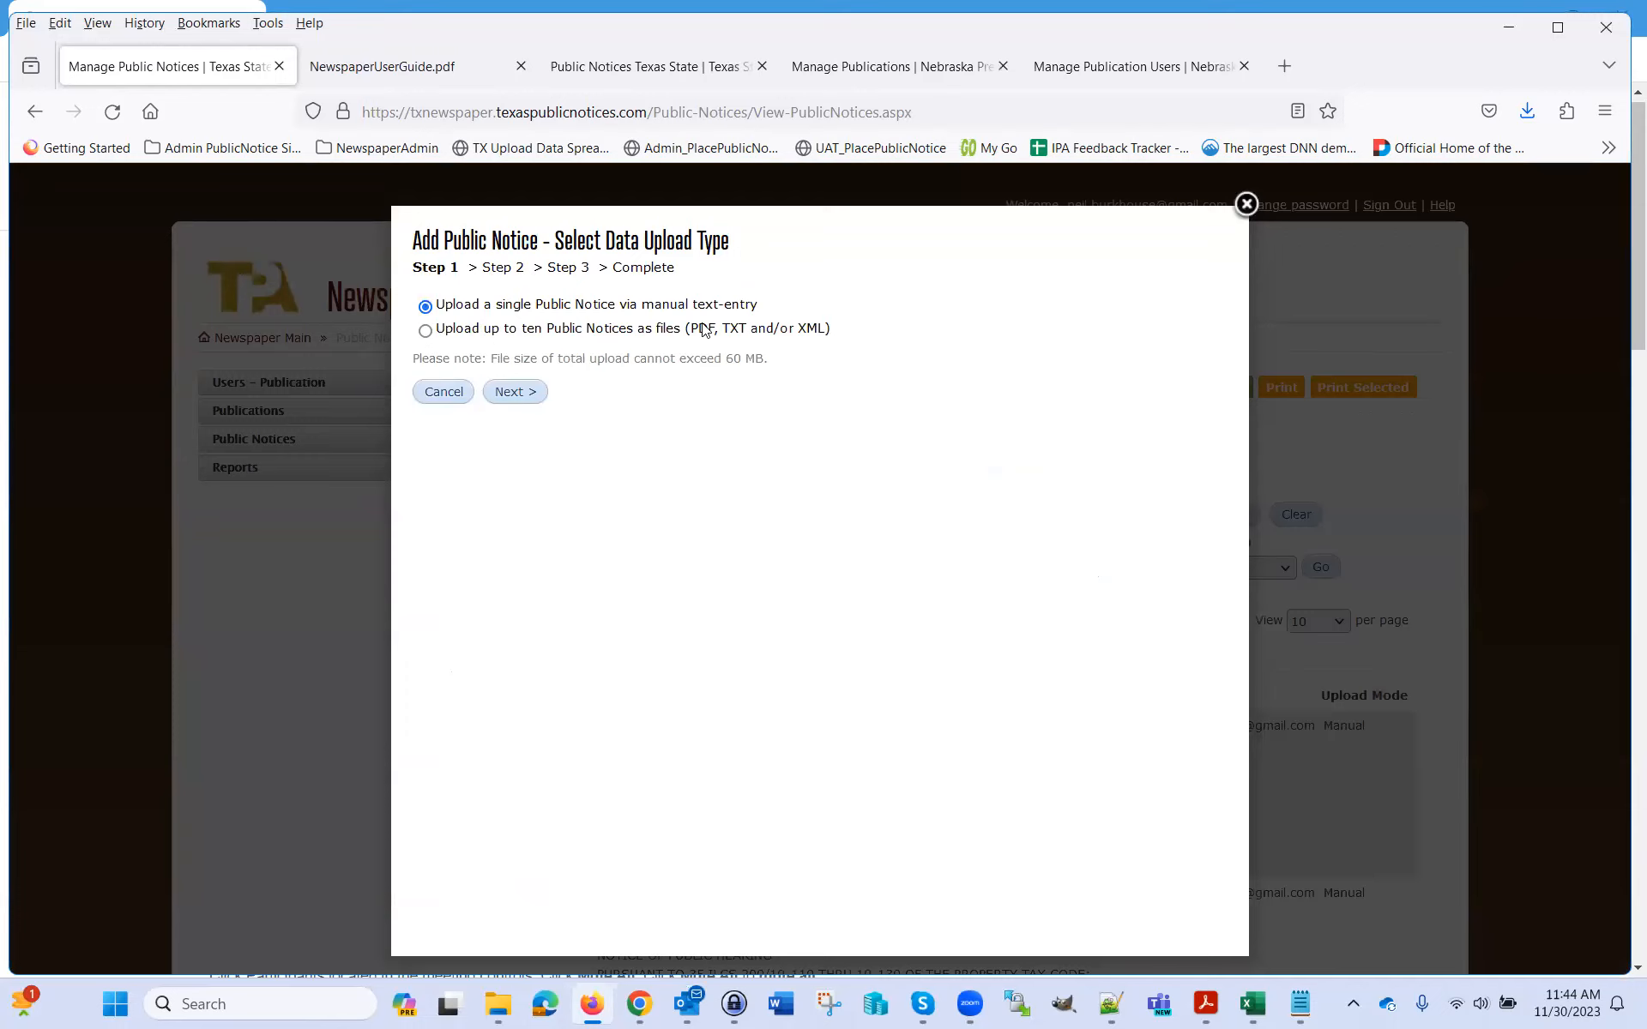
pyautogui.click(518, 394)
pyautogui.click(633, 494)
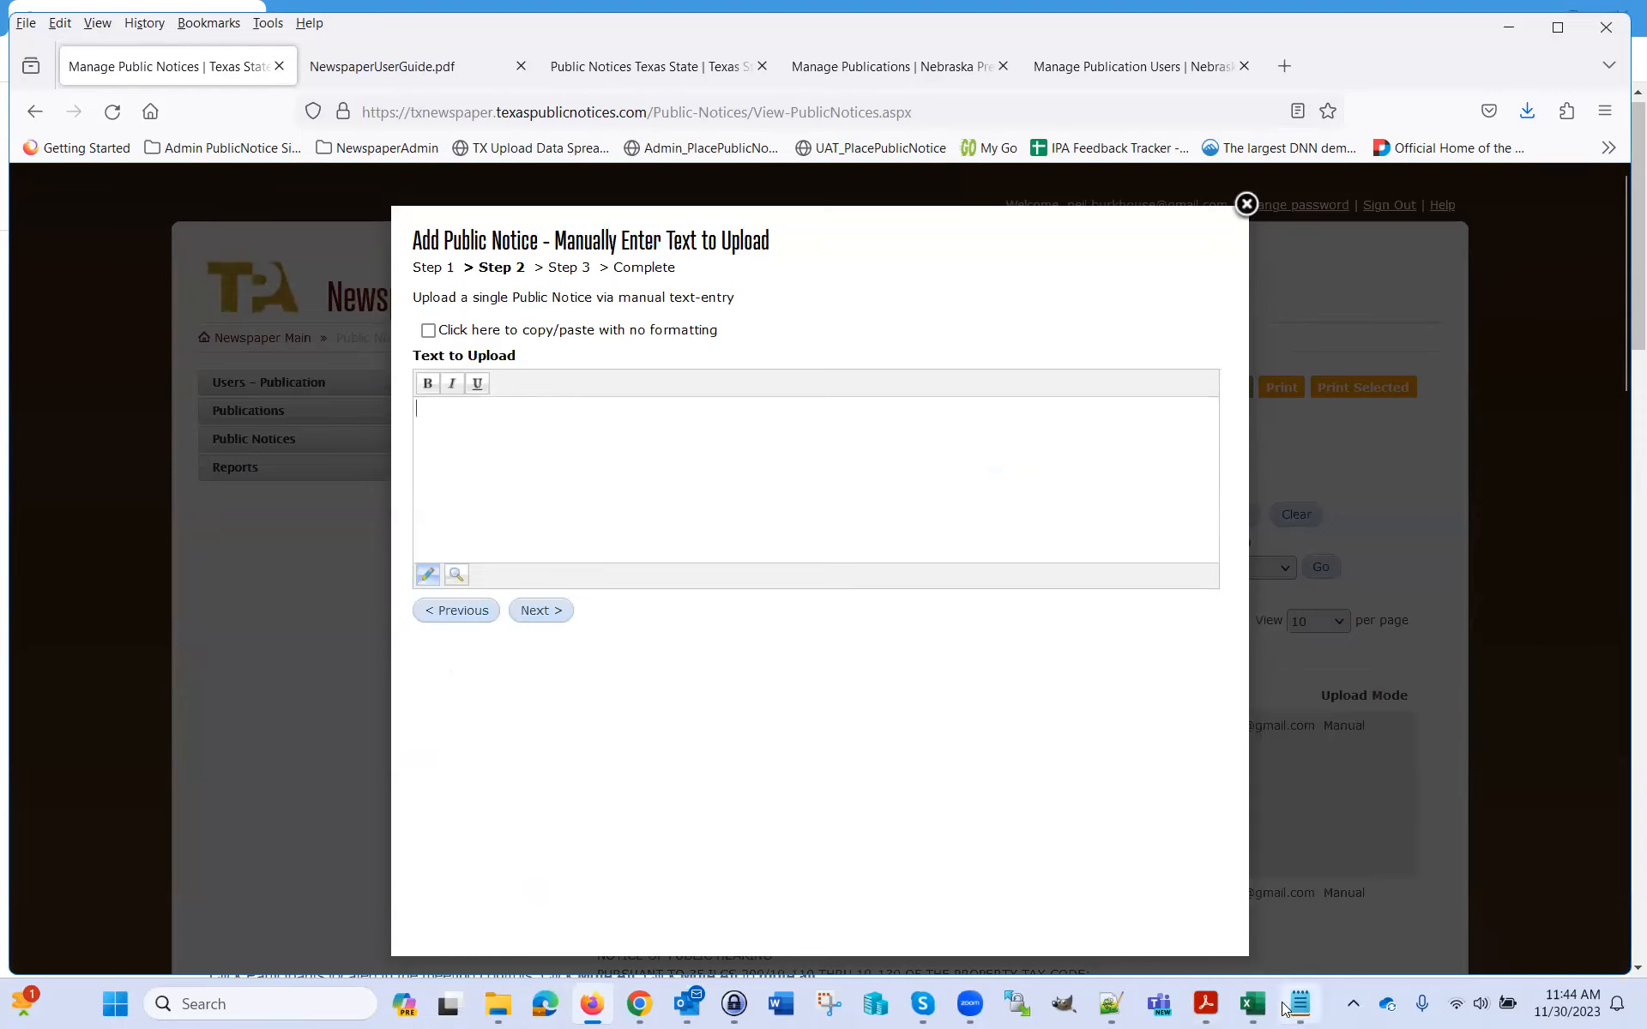
# Bring the Notepad++ window holding the notice files to the front
pyautogui.moveTo(1257, 1007)
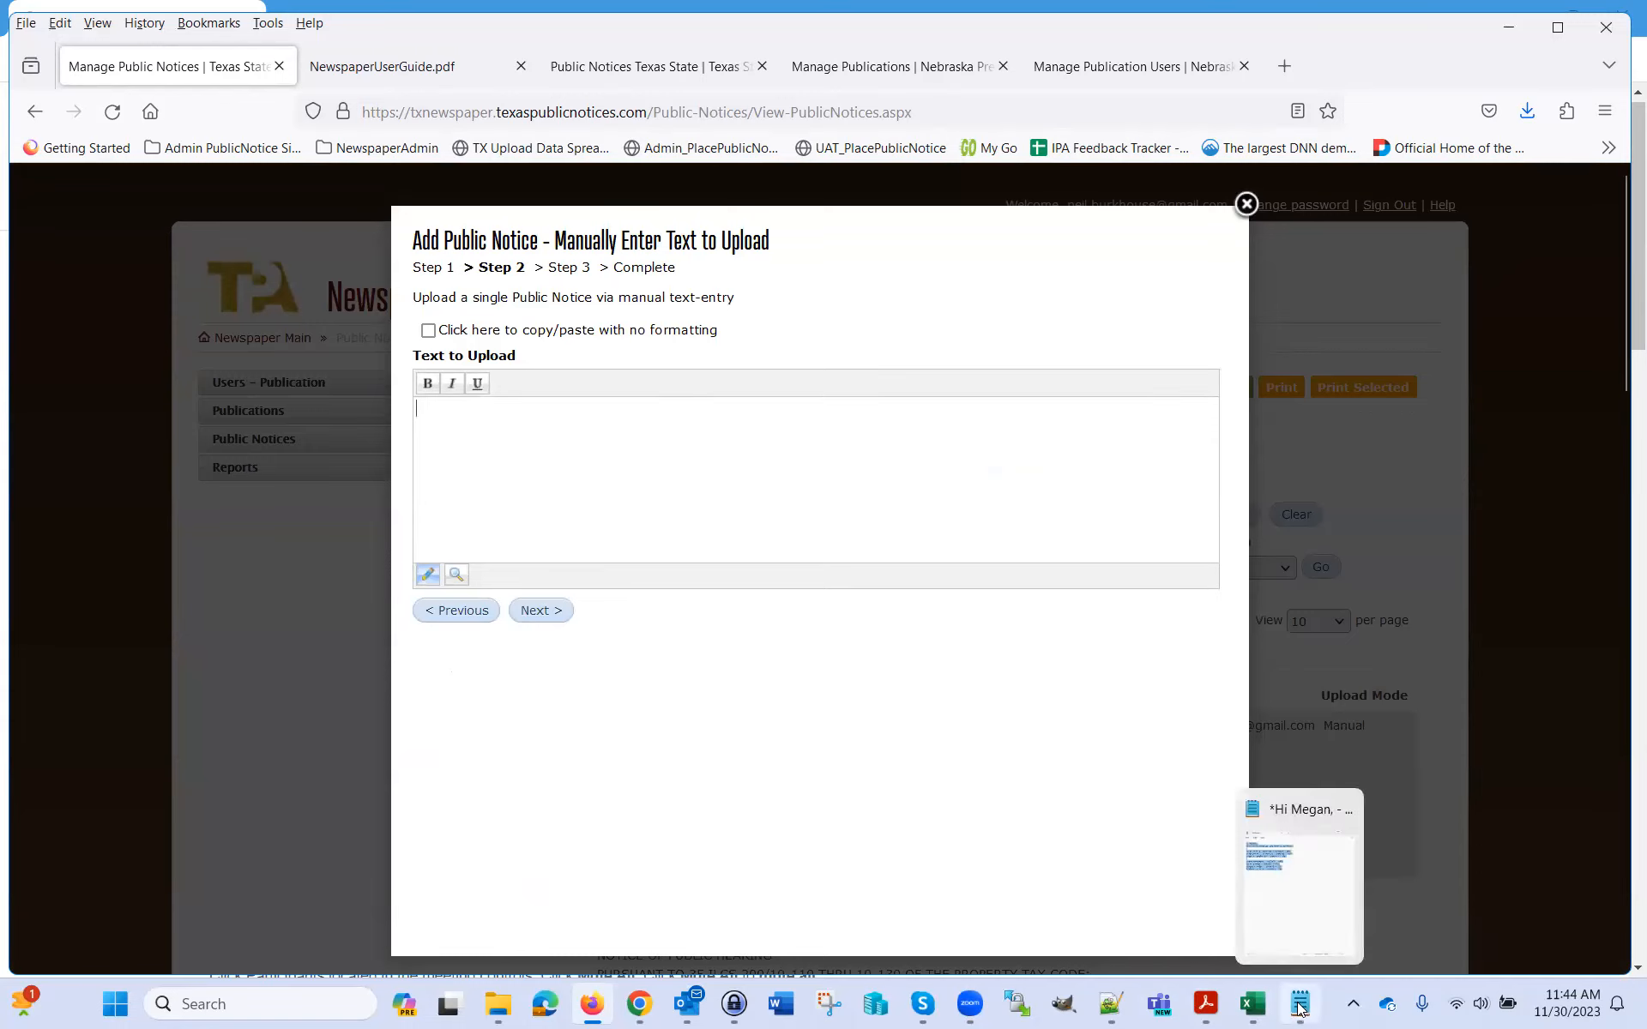
pyautogui.click(1110, 1003)
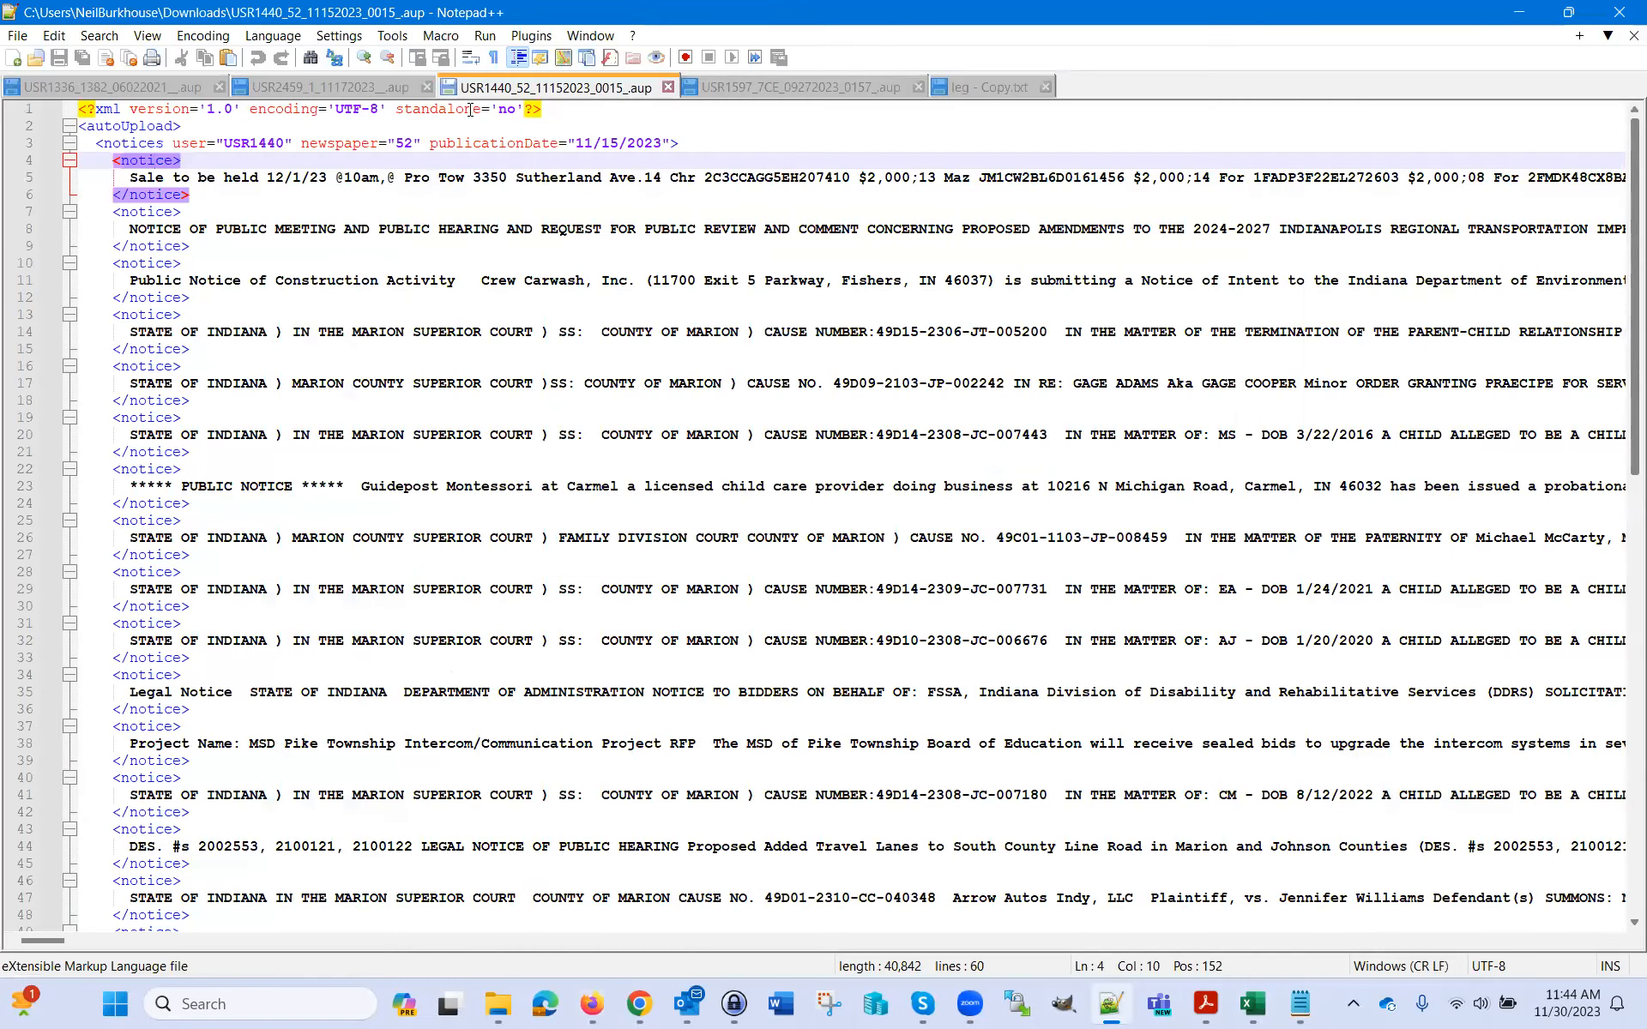
# Copy the notice text from leg - Copy.txt and paste it into the notice editor
pyautogui.click(791, 87)
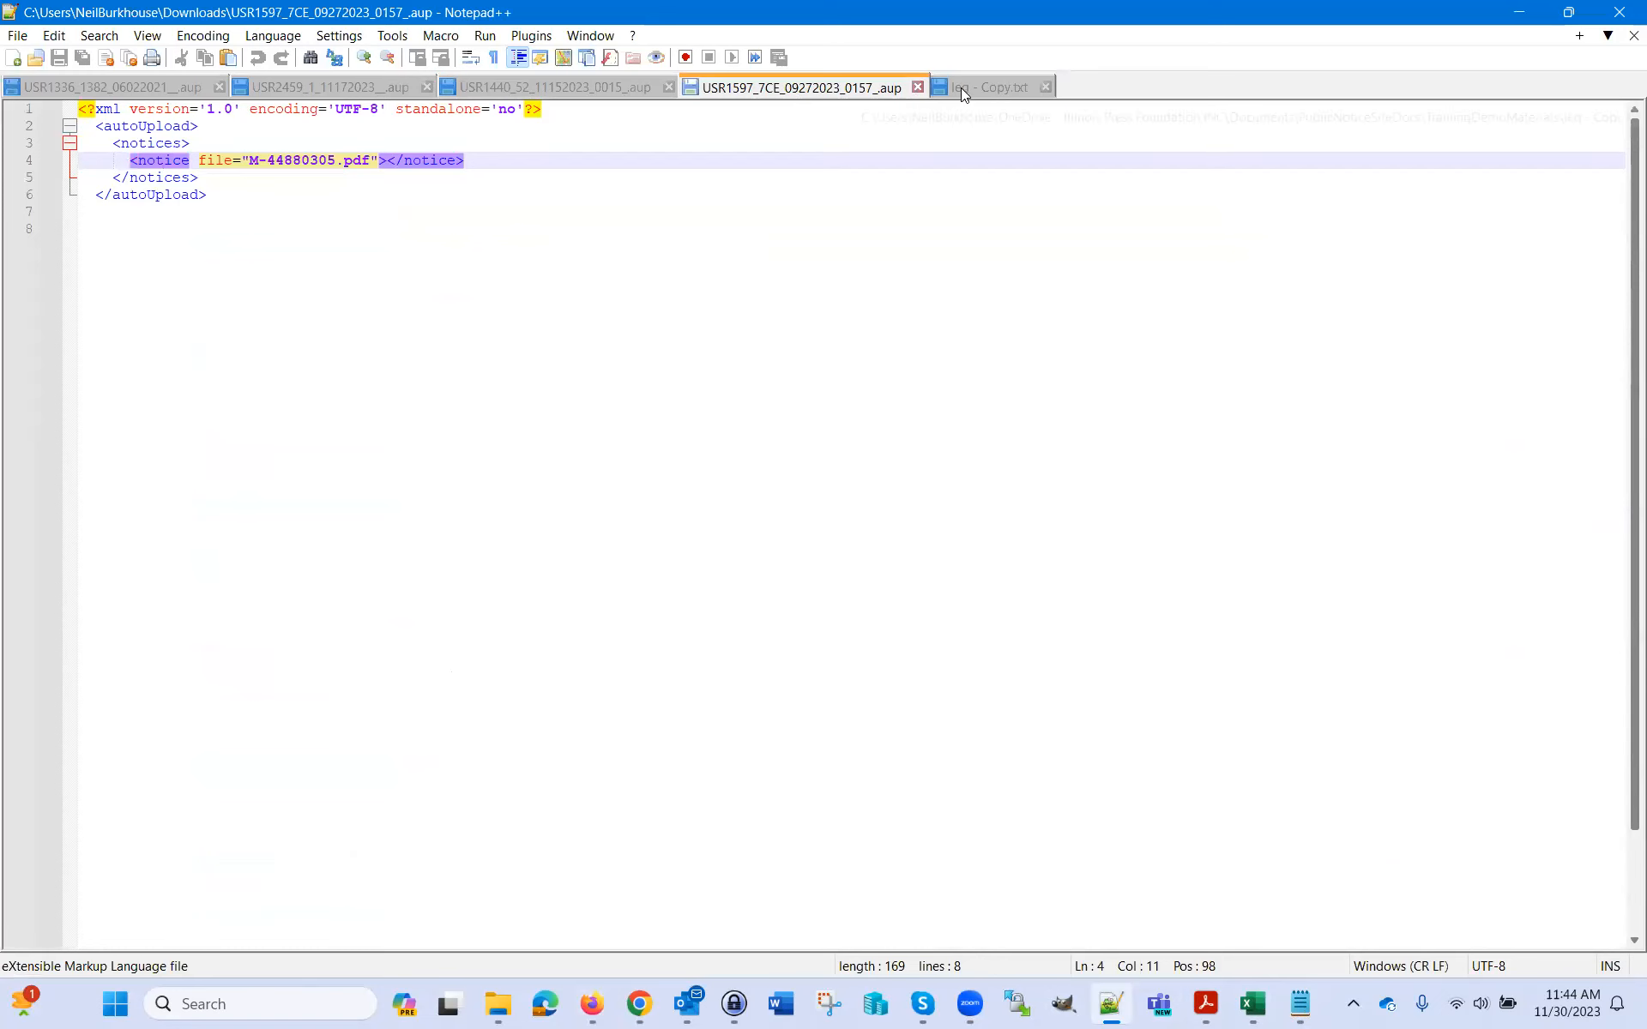
pyautogui.click(960, 87)
pyautogui.rightClick(108, 265)
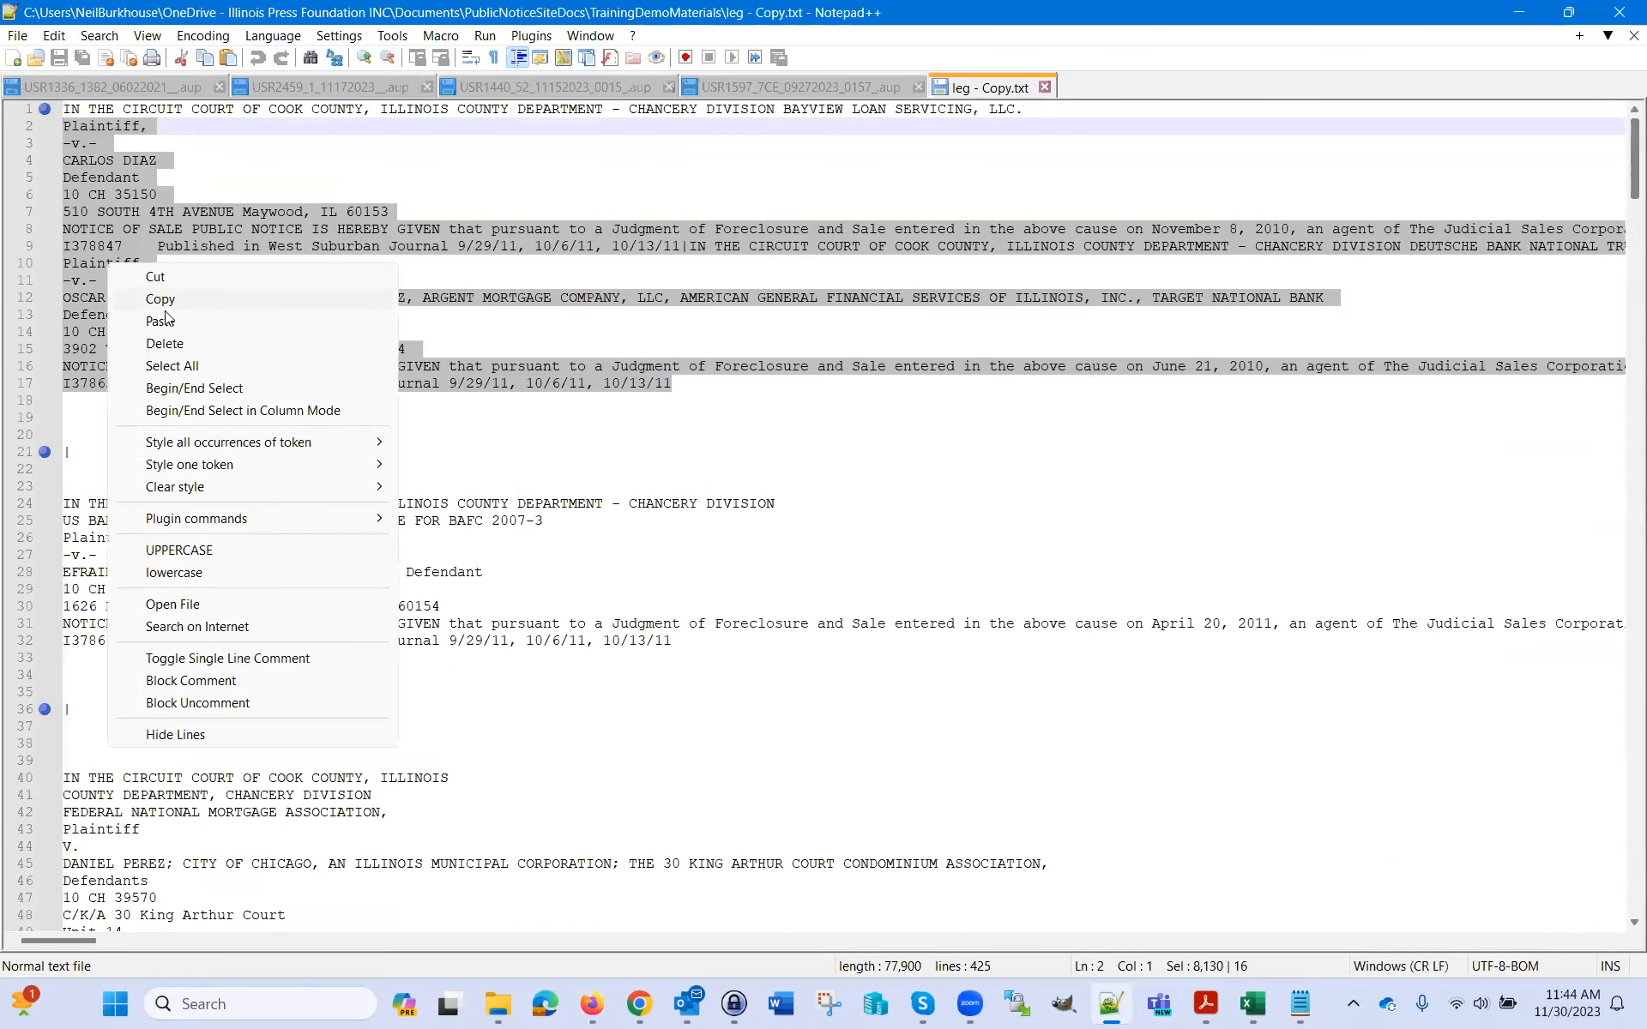
pyautogui.click(166, 306)
pyautogui.hotkey('alt', 'Tab')
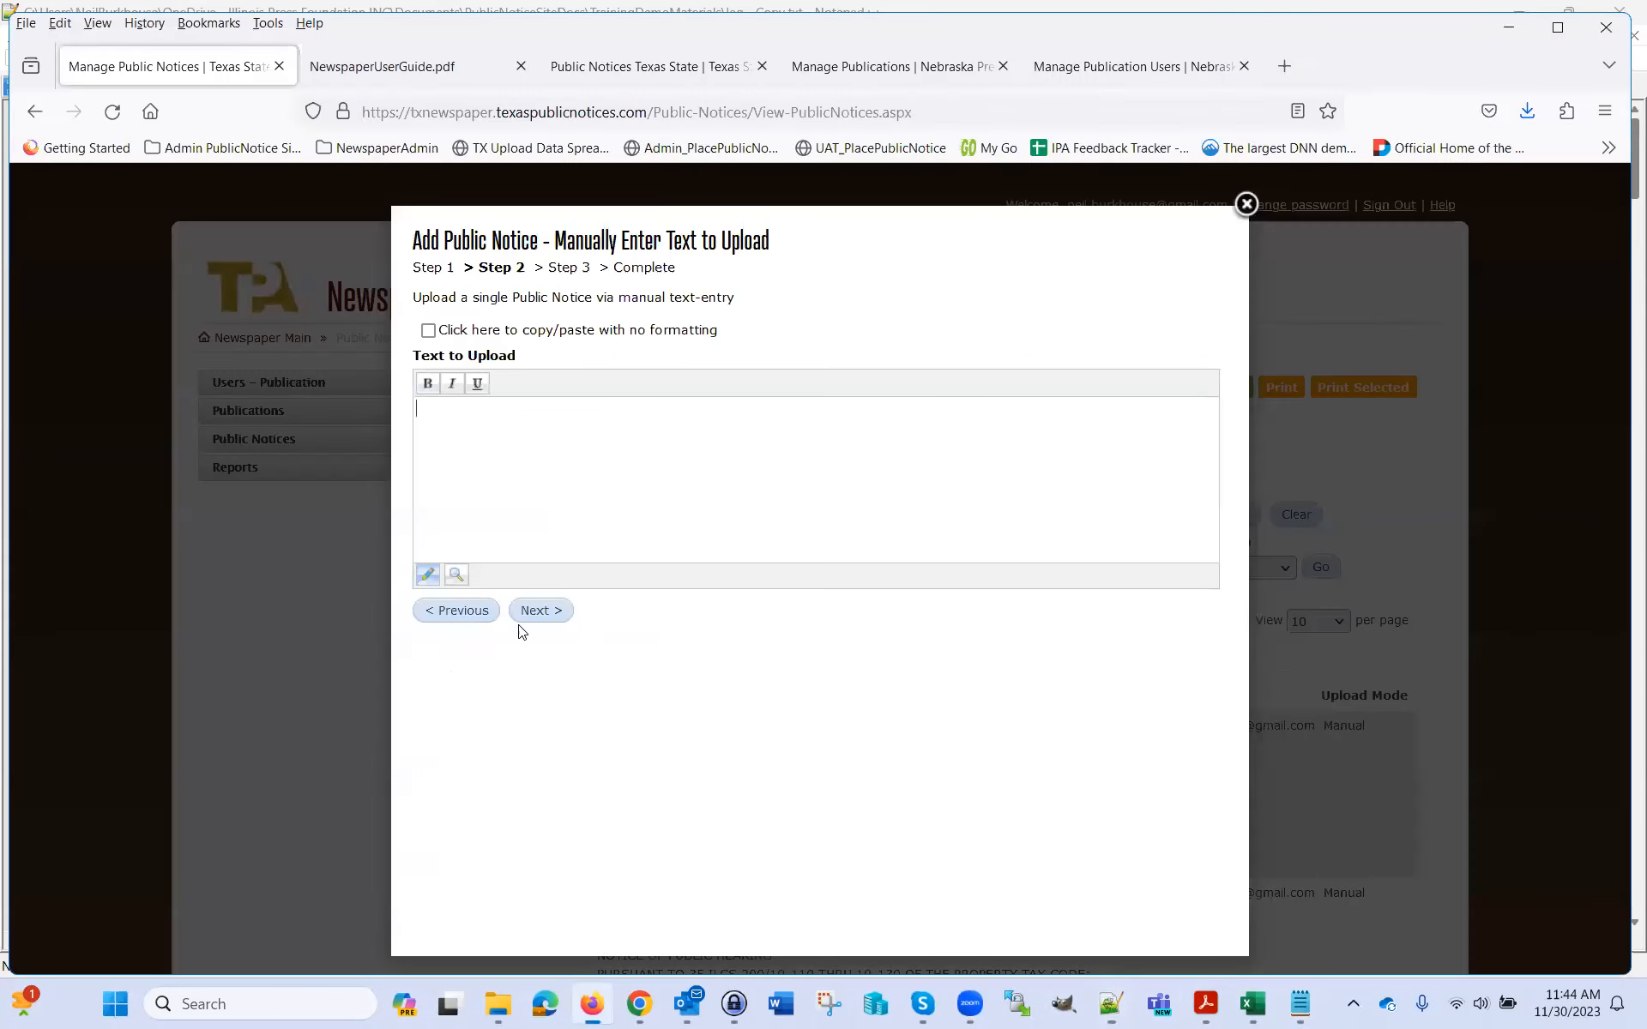
pyautogui.rightClick(535, 432)
pyautogui.click(598, 595)
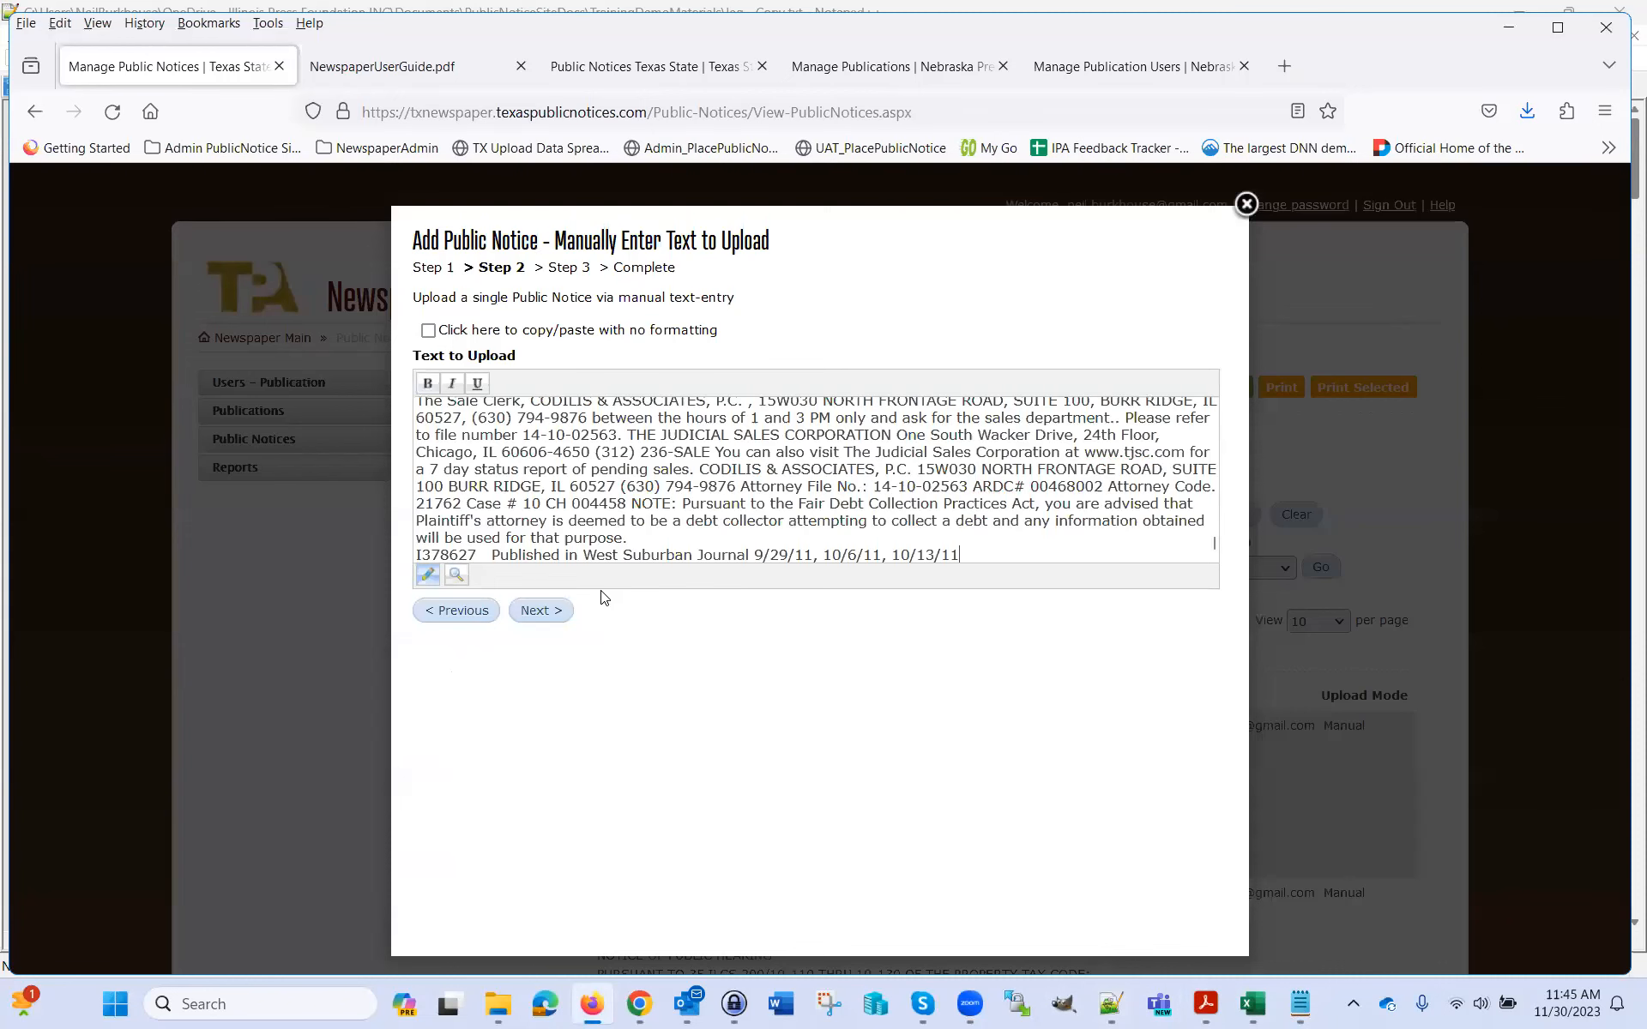
pyautogui.scroll(10, 684, 475)
pyautogui.scroll(3, 683, 475)
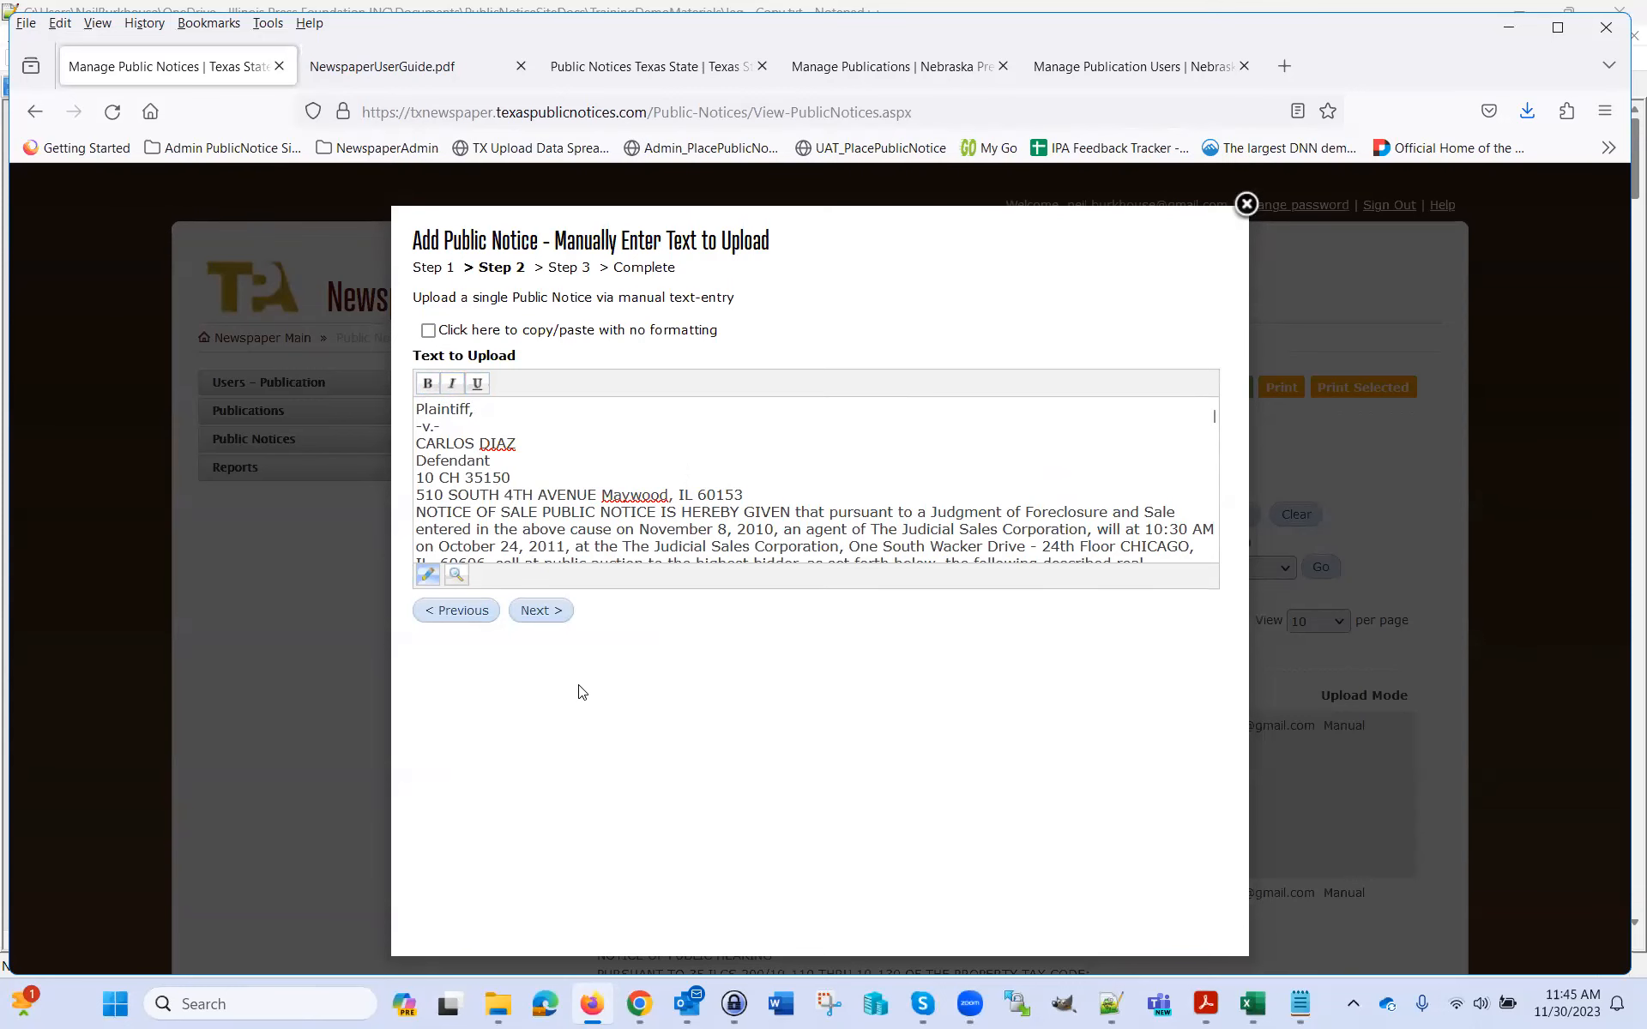
# Reselect the leg - Copy.txt text from line 1, then select all in the editor
pyautogui.hotkey('alt', 'Tab')
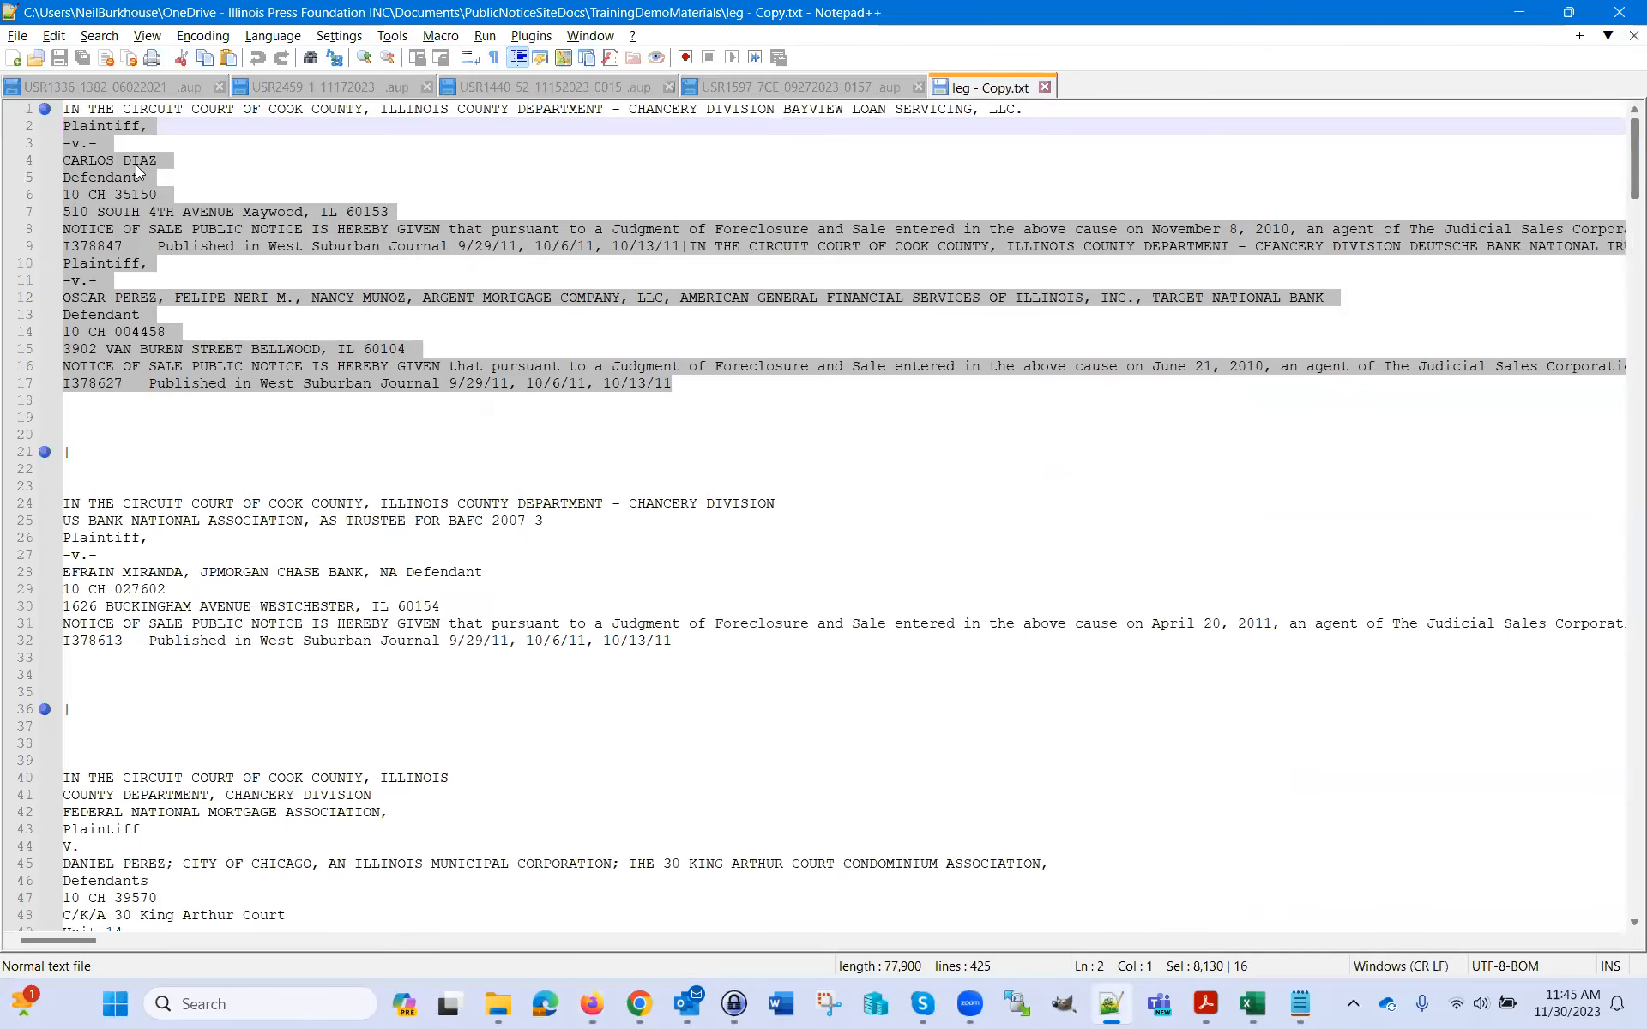
pyautogui.moveTo(67, 110); pyautogui.dragTo(673, 384)
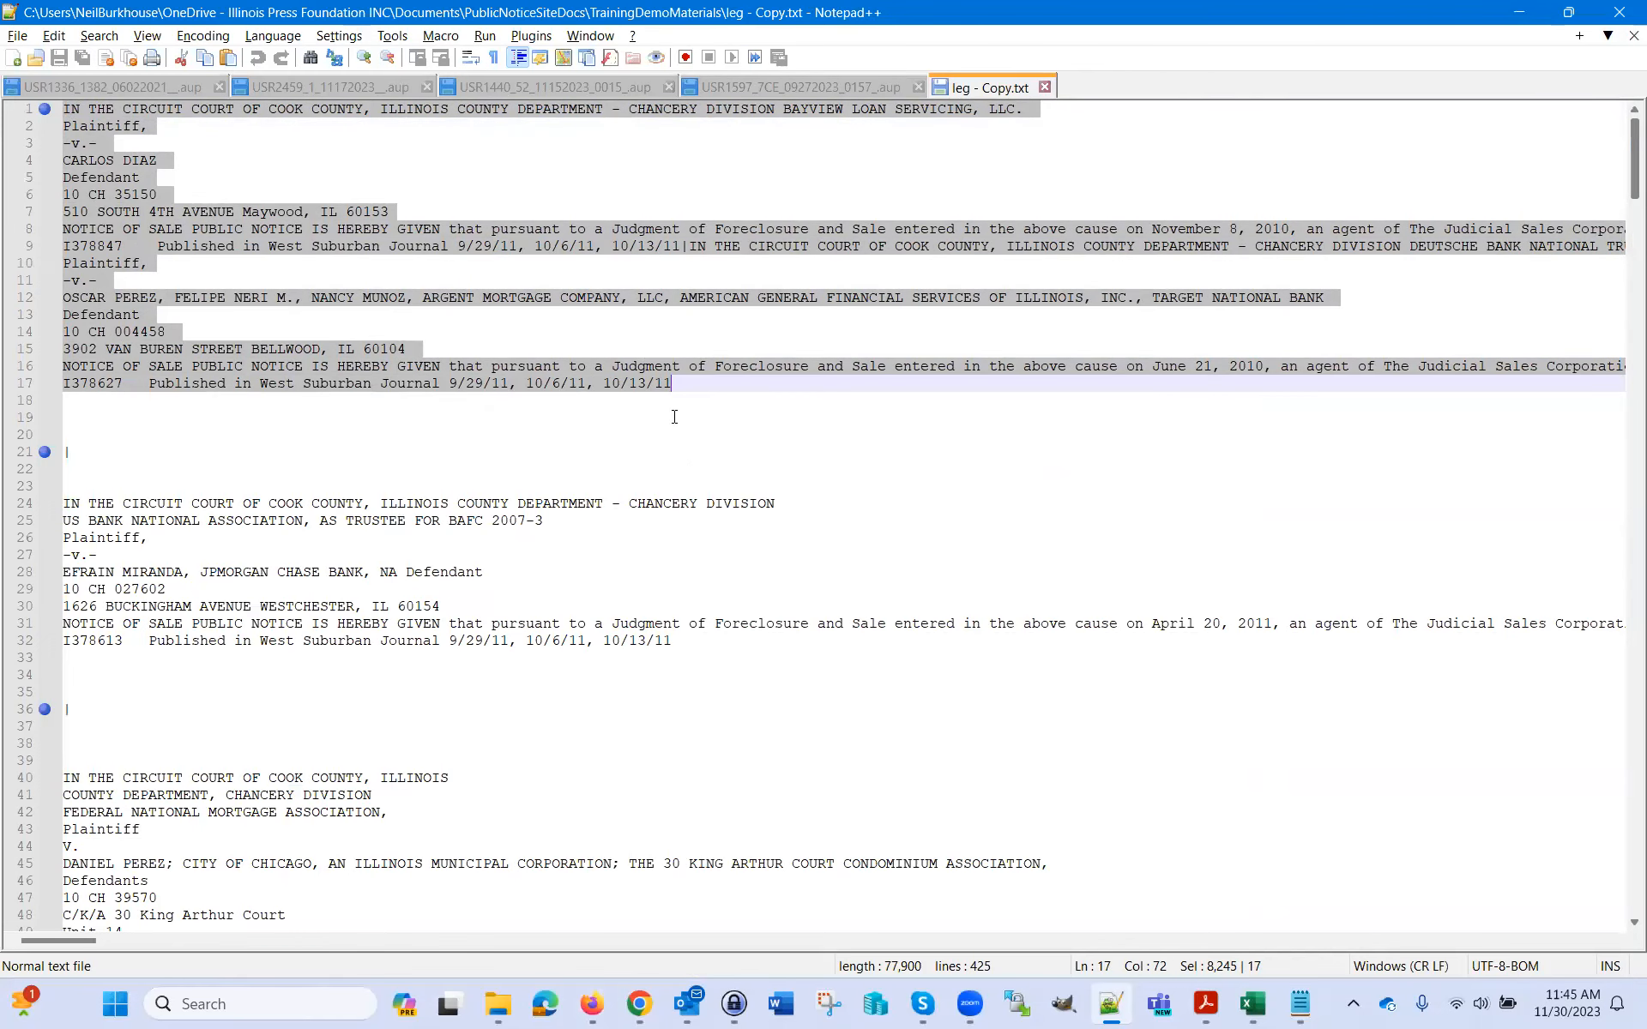
pyautogui.hotkey('alt', 'Tab')
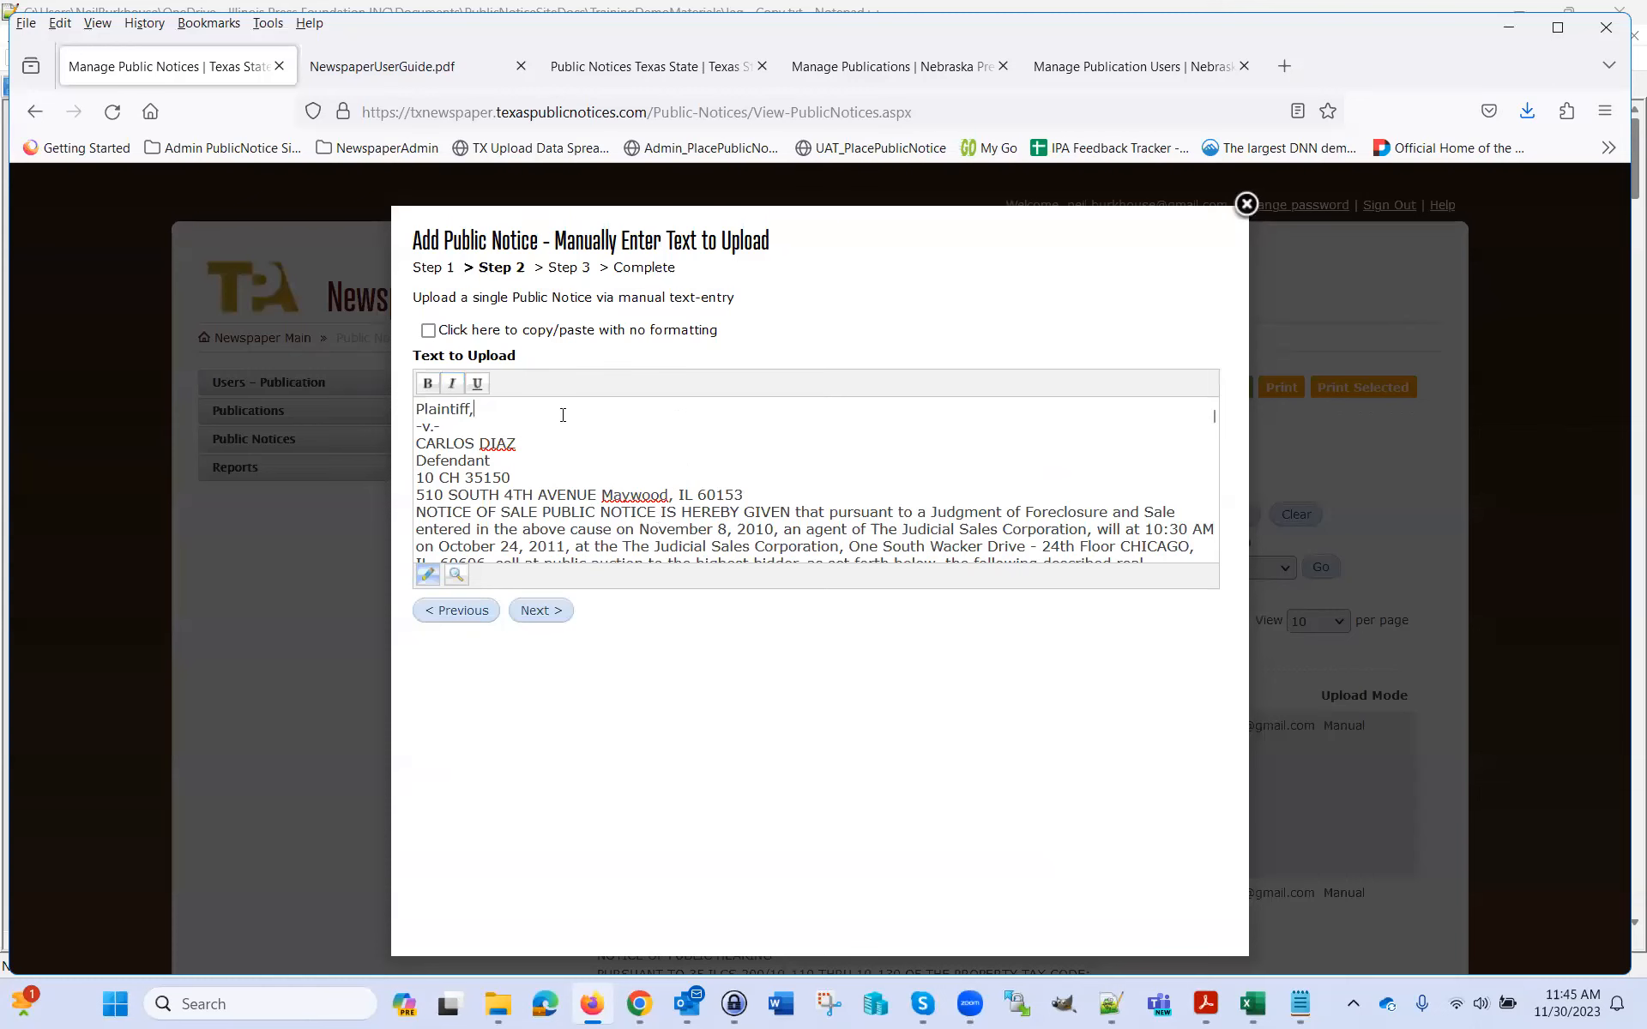
pyautogui.hotkey('ctrl', 'a')
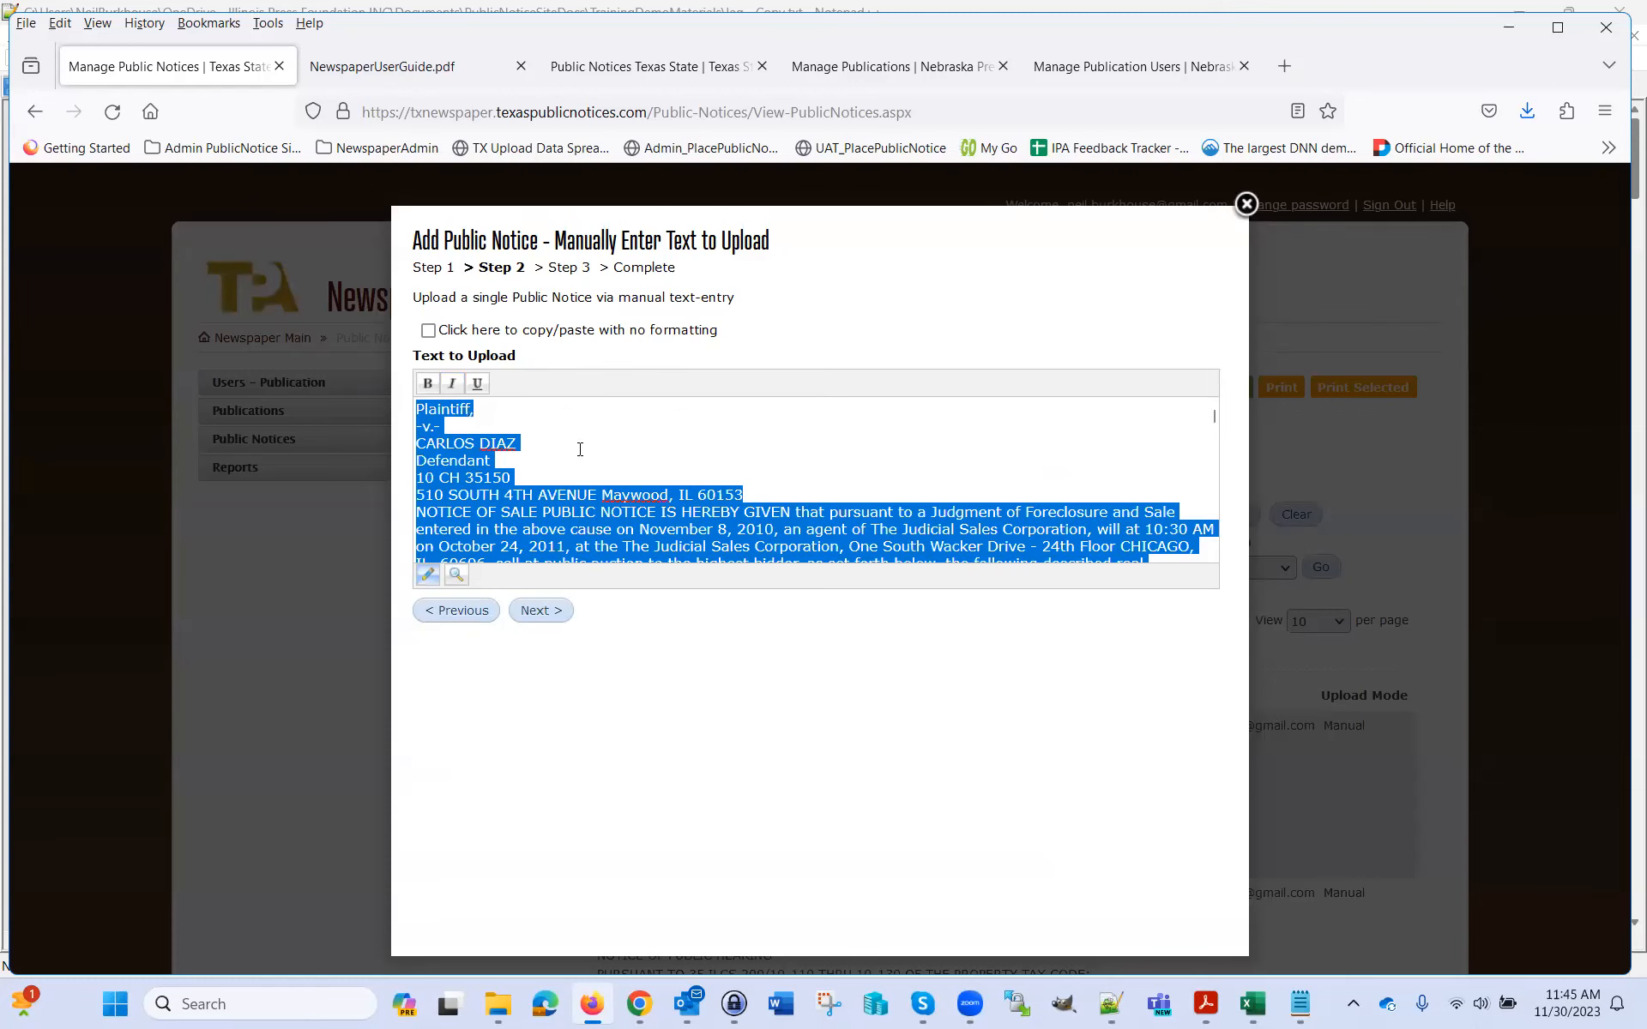
pyautogui.hotkey('ctrl', 'v')
pyautogui.scroll(10, 601, 421)
pyautogui.scroll(3, 606, 403)
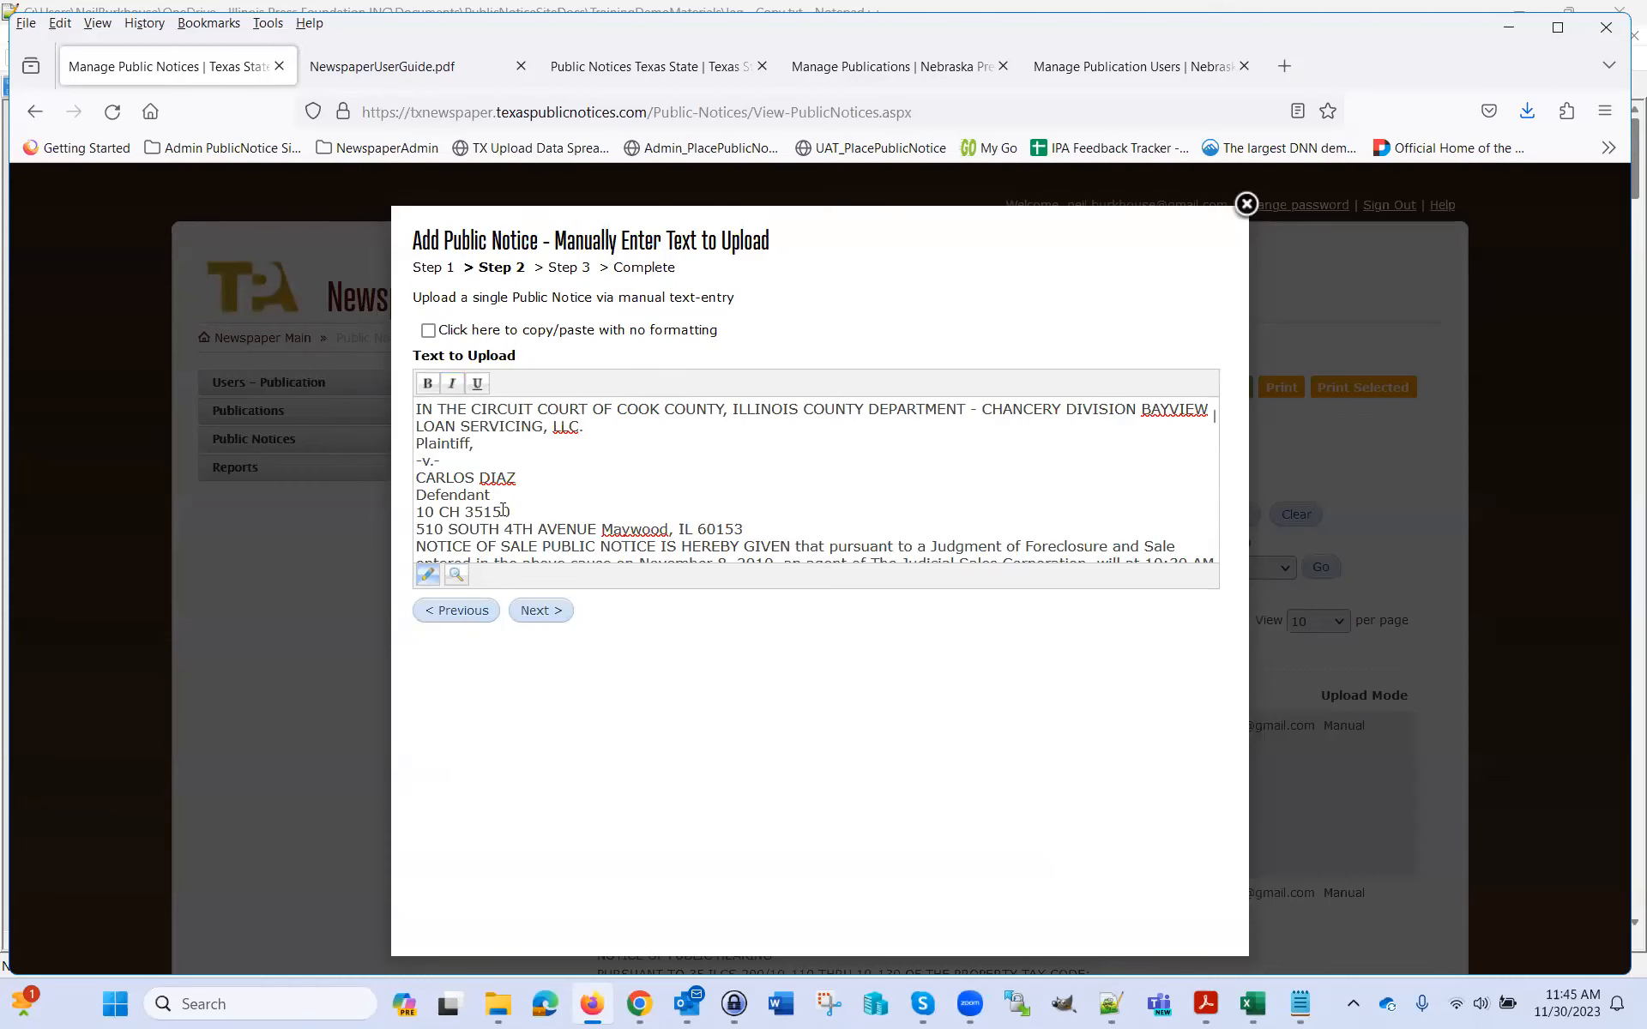
pyautogui.scroll(-2, 557, 480)
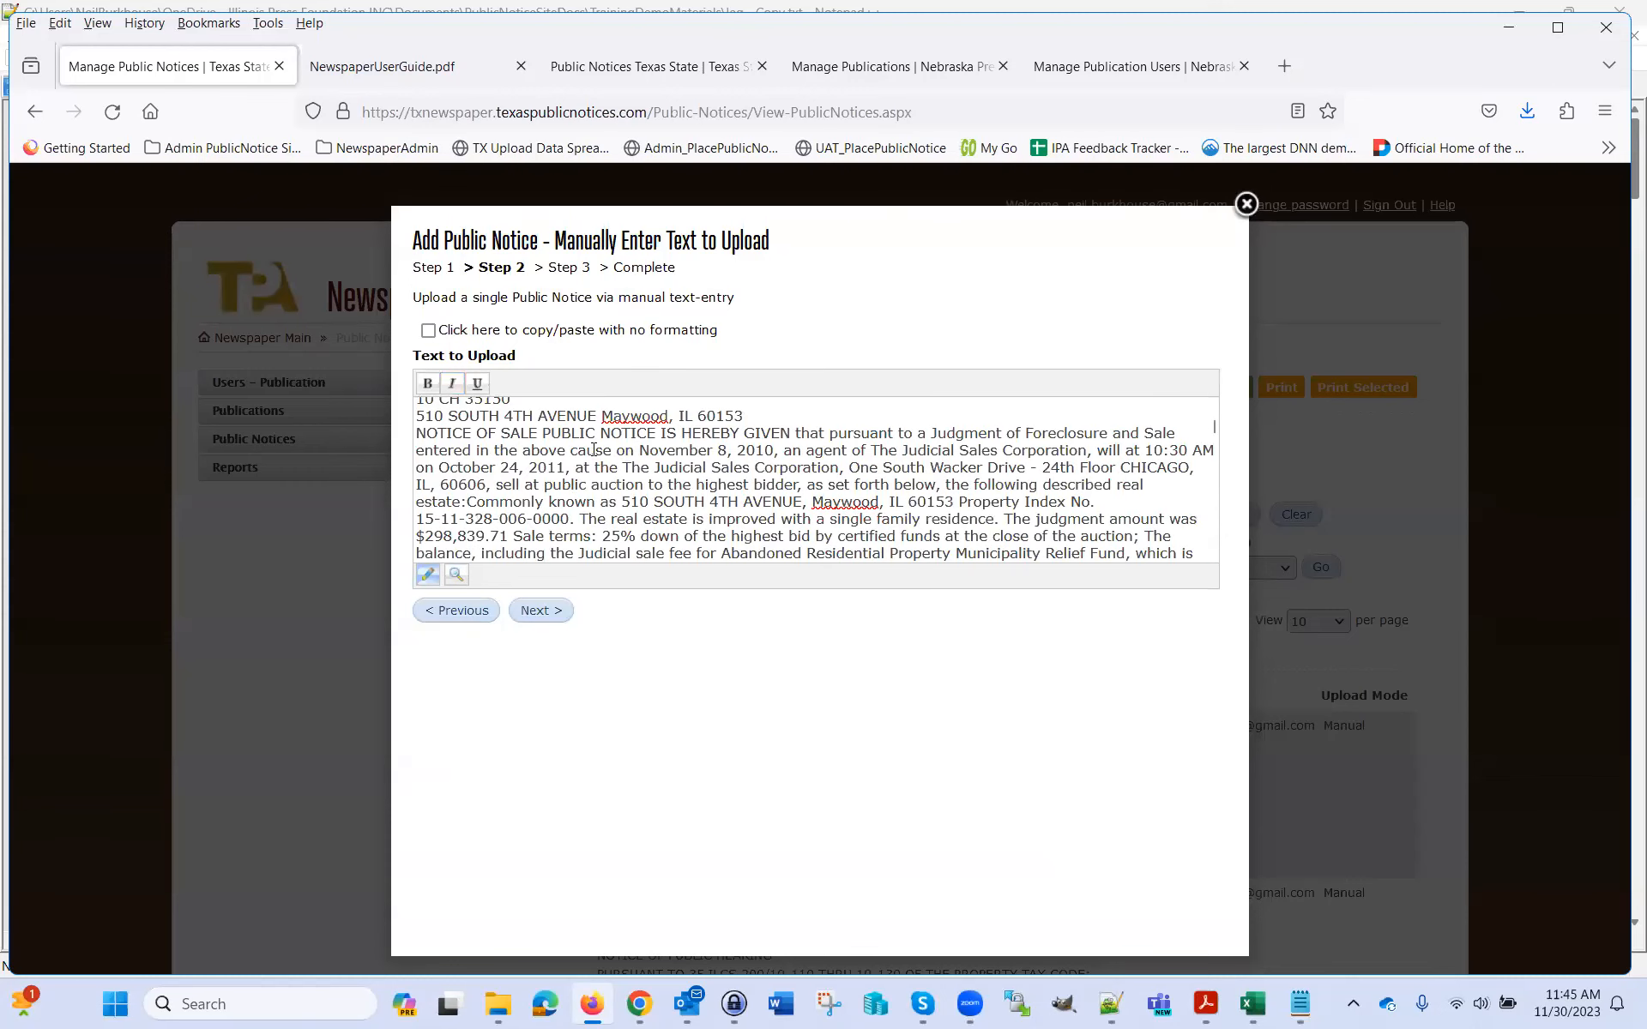
pyautogui.doubleClick(687, 450)
pyautogui.click(430, 386)
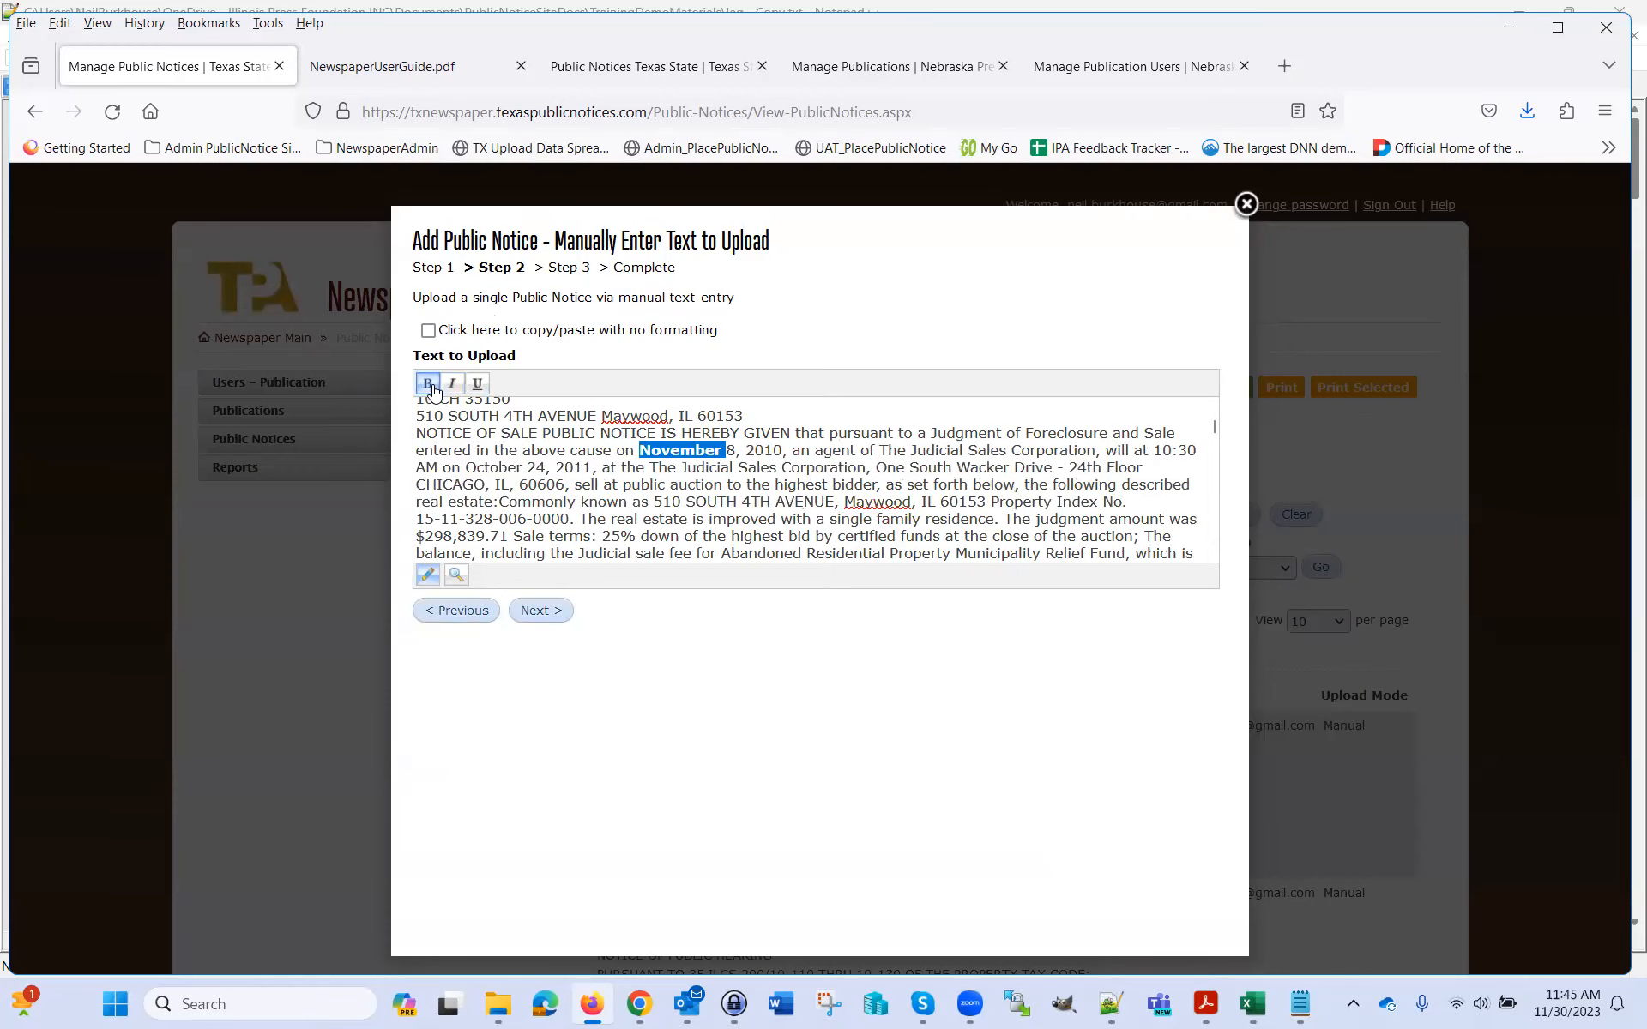
pyautogui.click(428, 384)
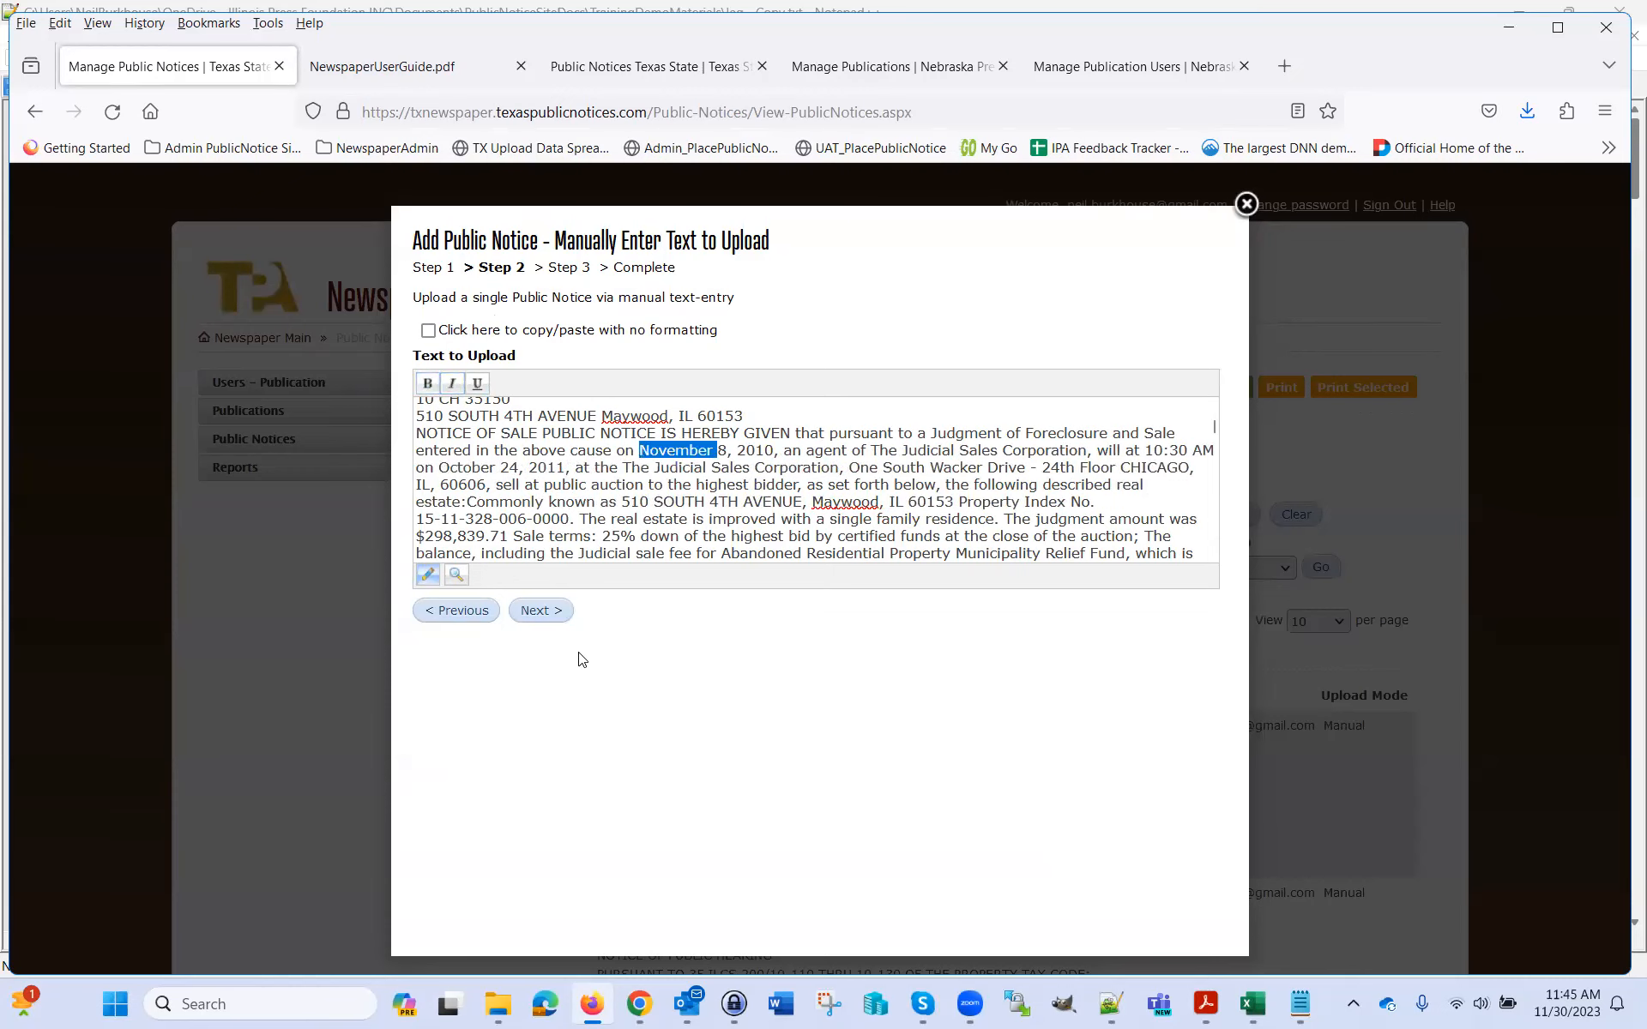
pyautogui.click(542, 612)
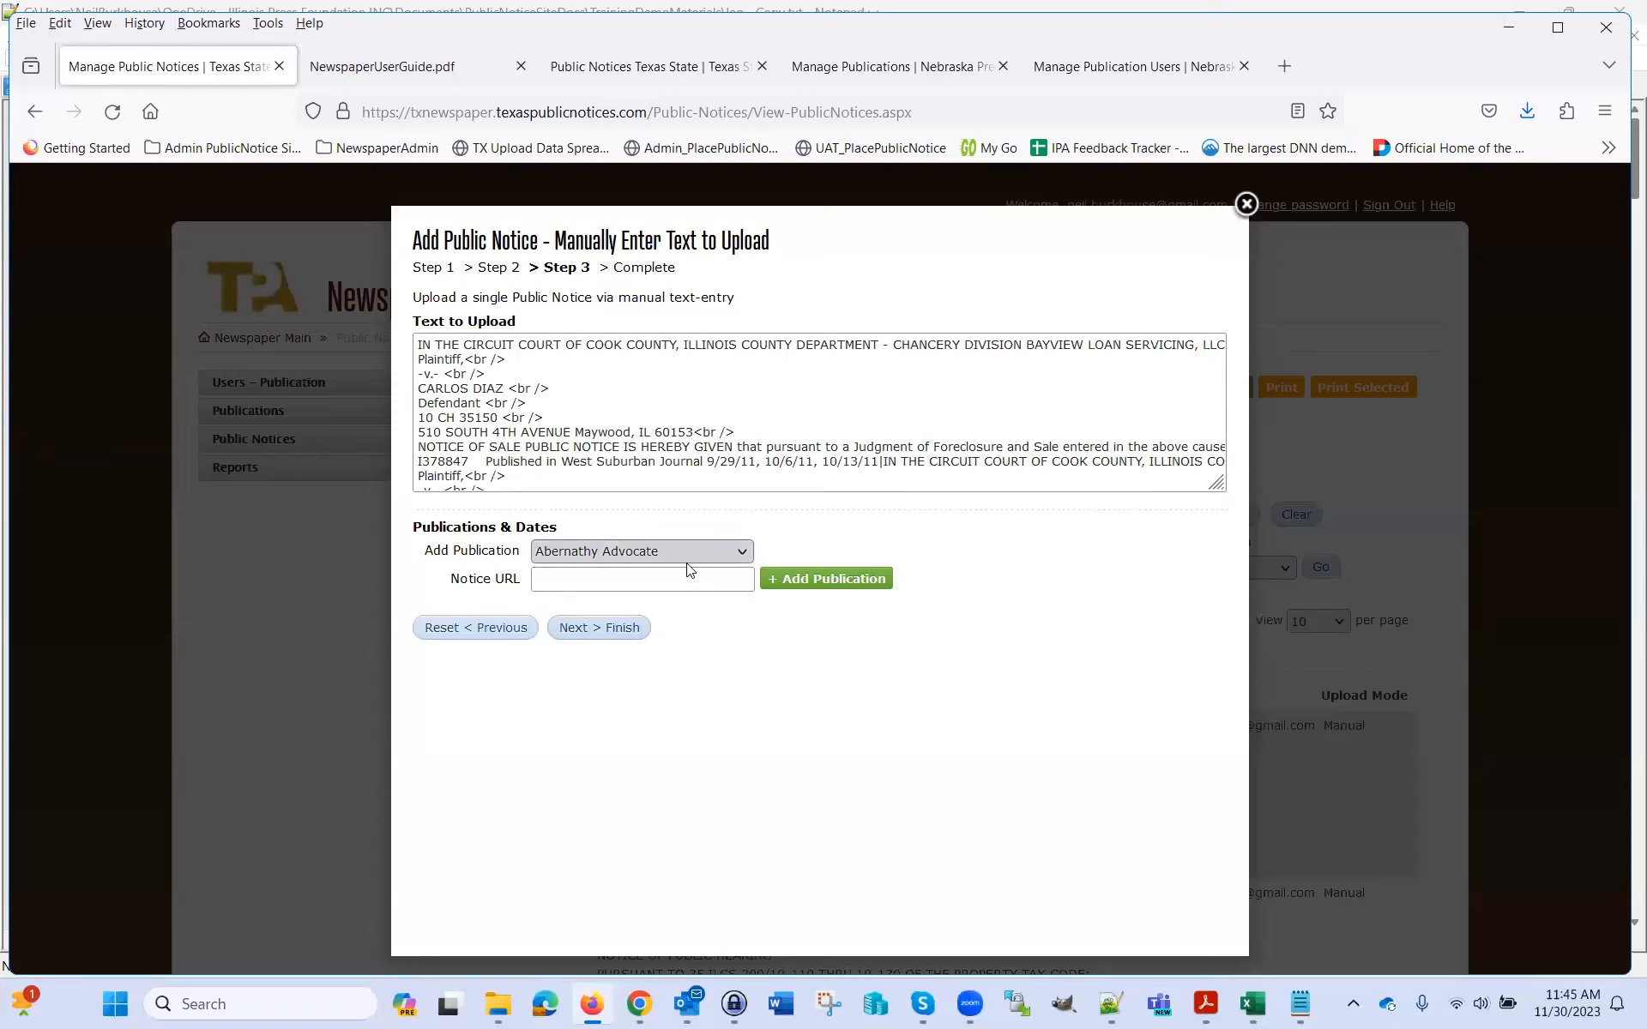
# Add Abernathy Advocate as the publication with a 12/7/2023 publication date
pyautogui.click(789, 578)
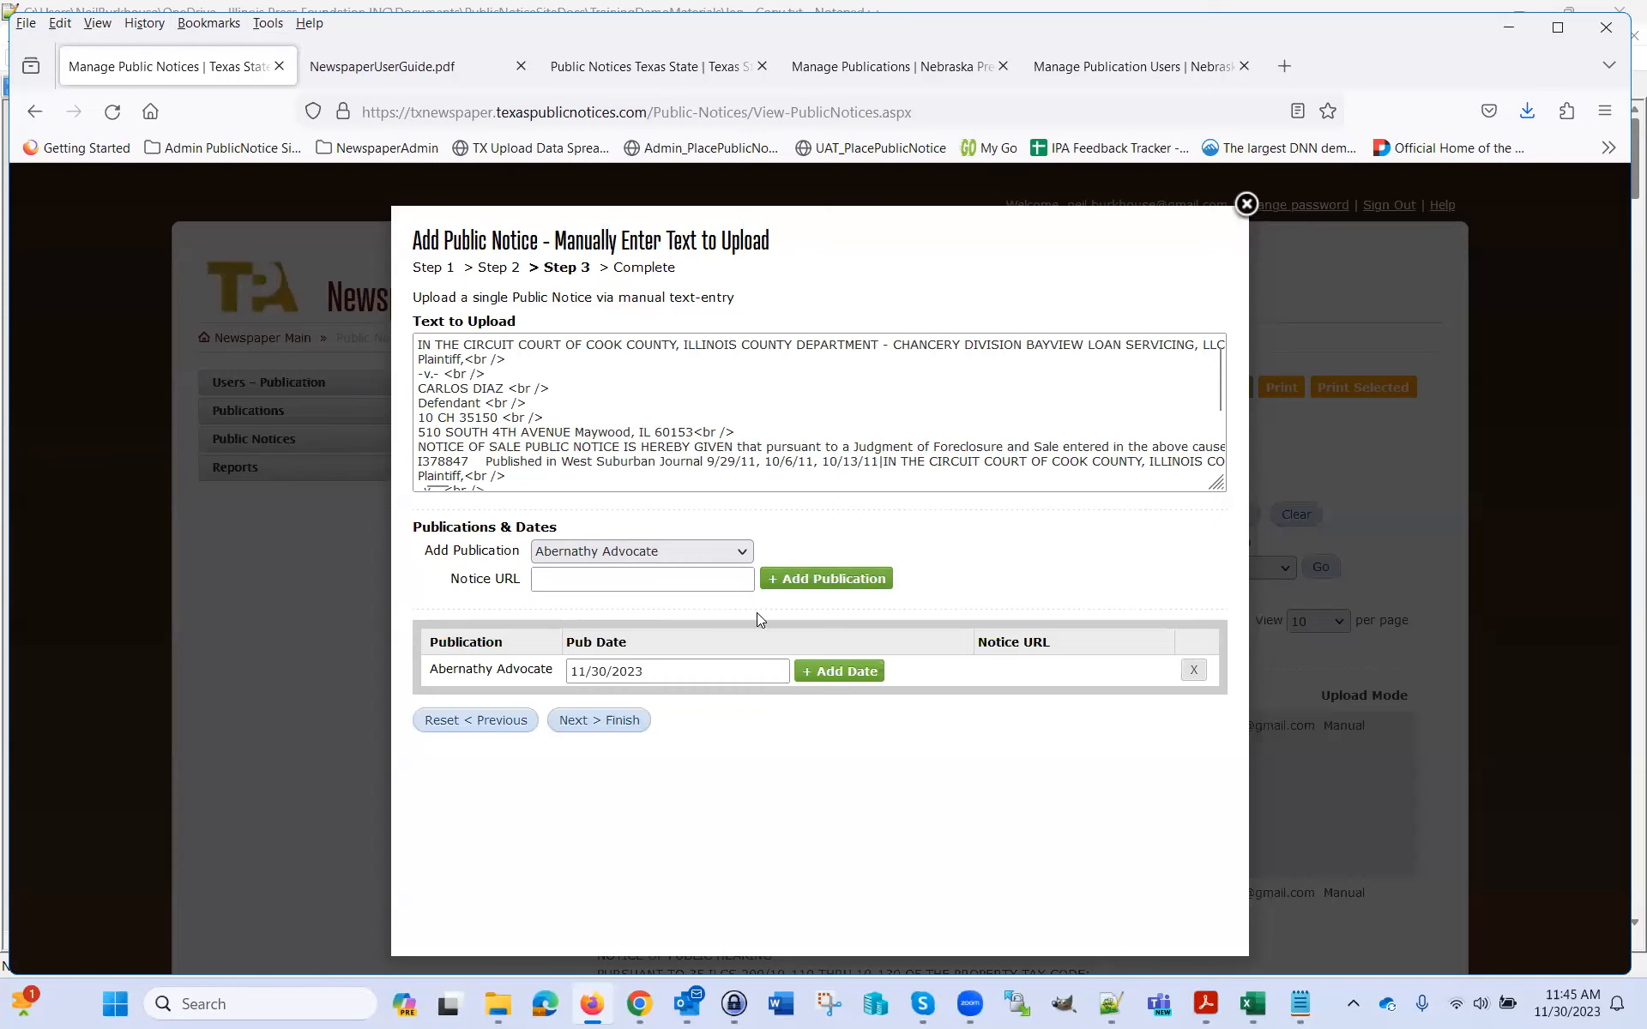
pyautogui.click(736, 672)
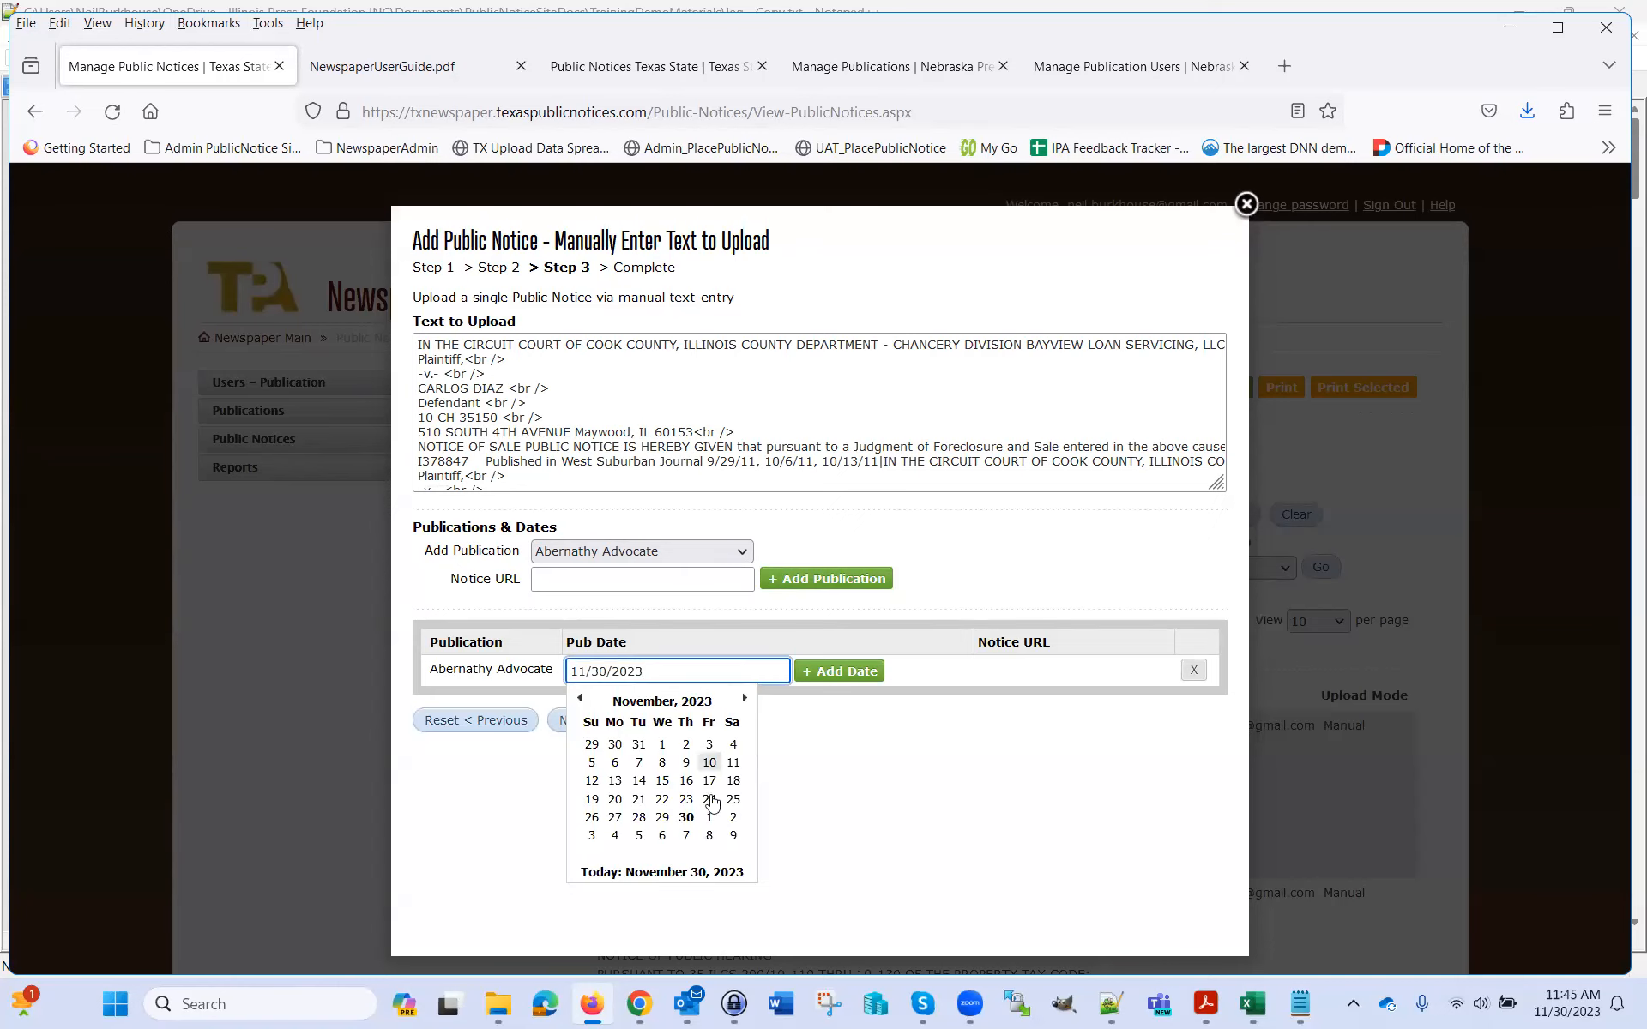
pyautogui.click(687, 836)
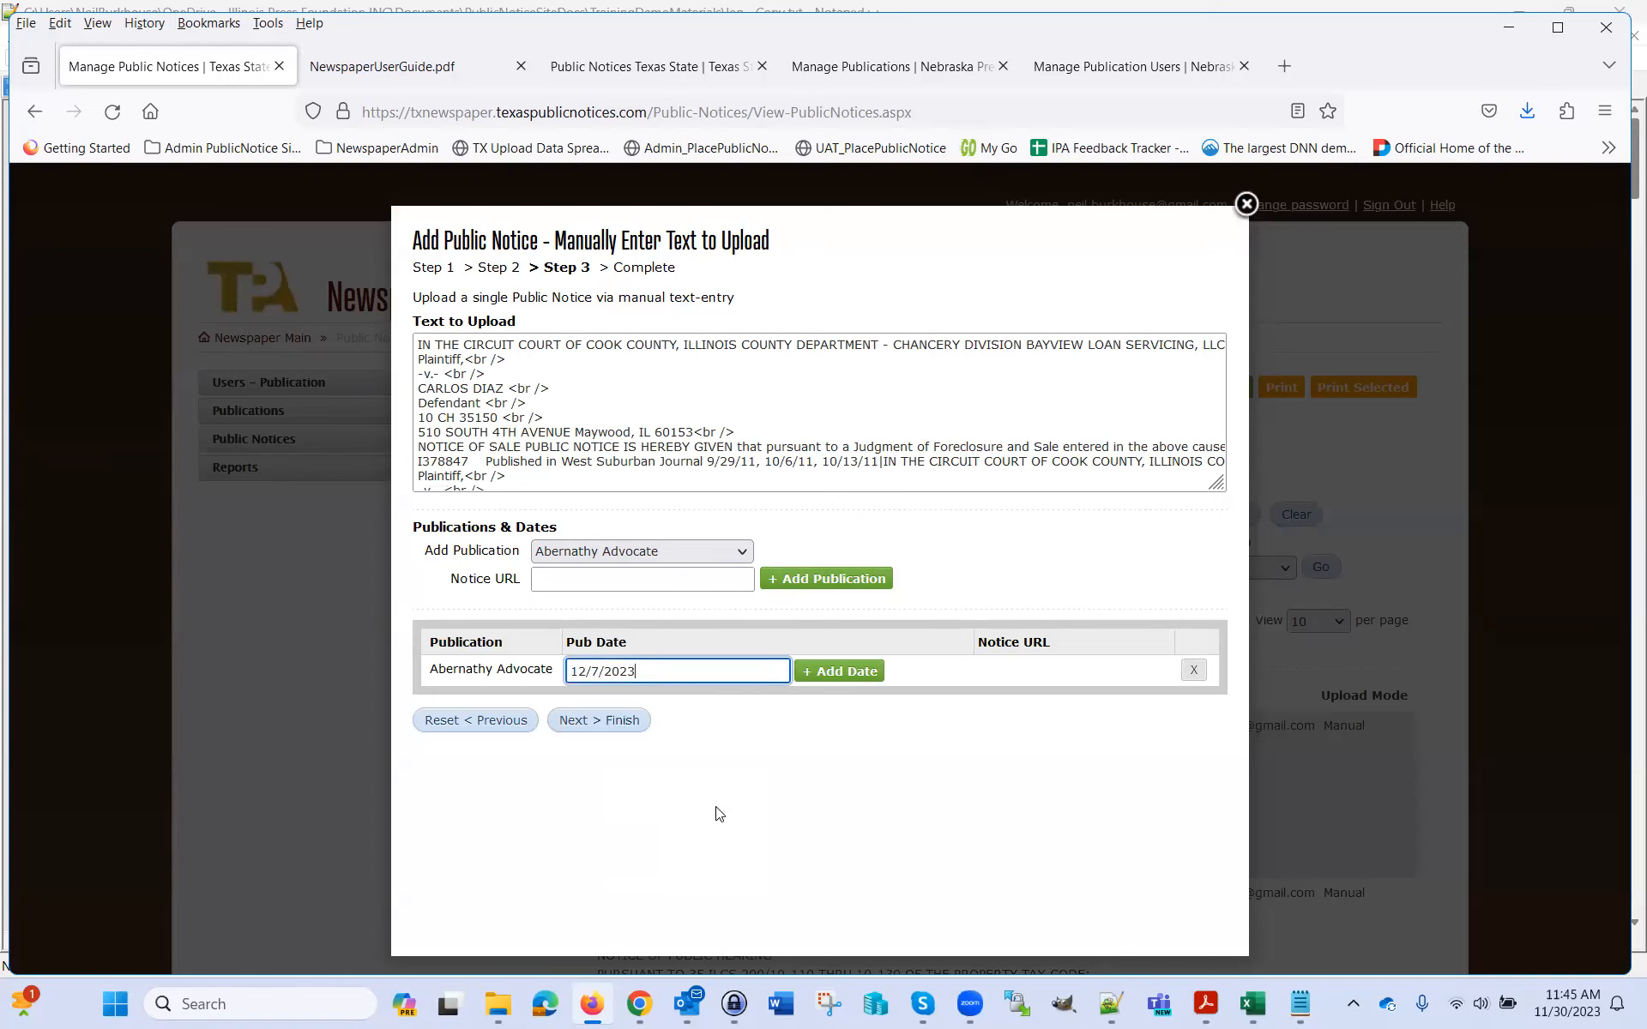
pyautogui.click(839, 673)
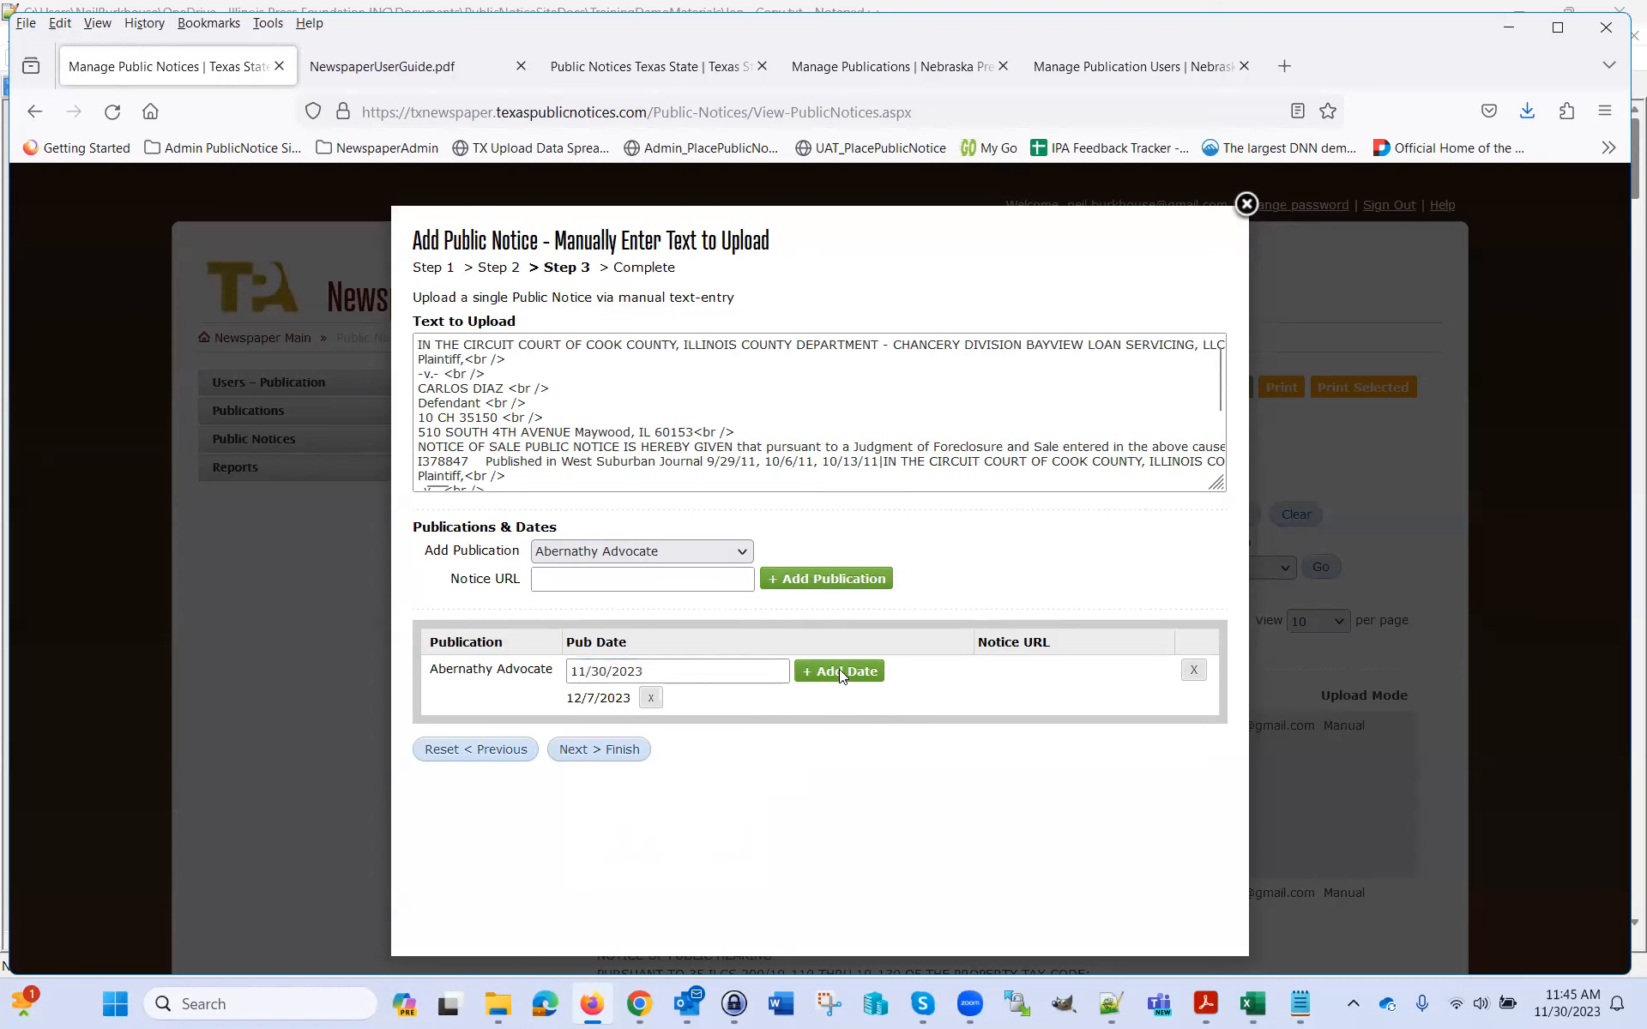
# Save notice 503 and return to the refreshed list showing it first
pyautogui.click(609, 749)
pyautogui.click(924, 609)
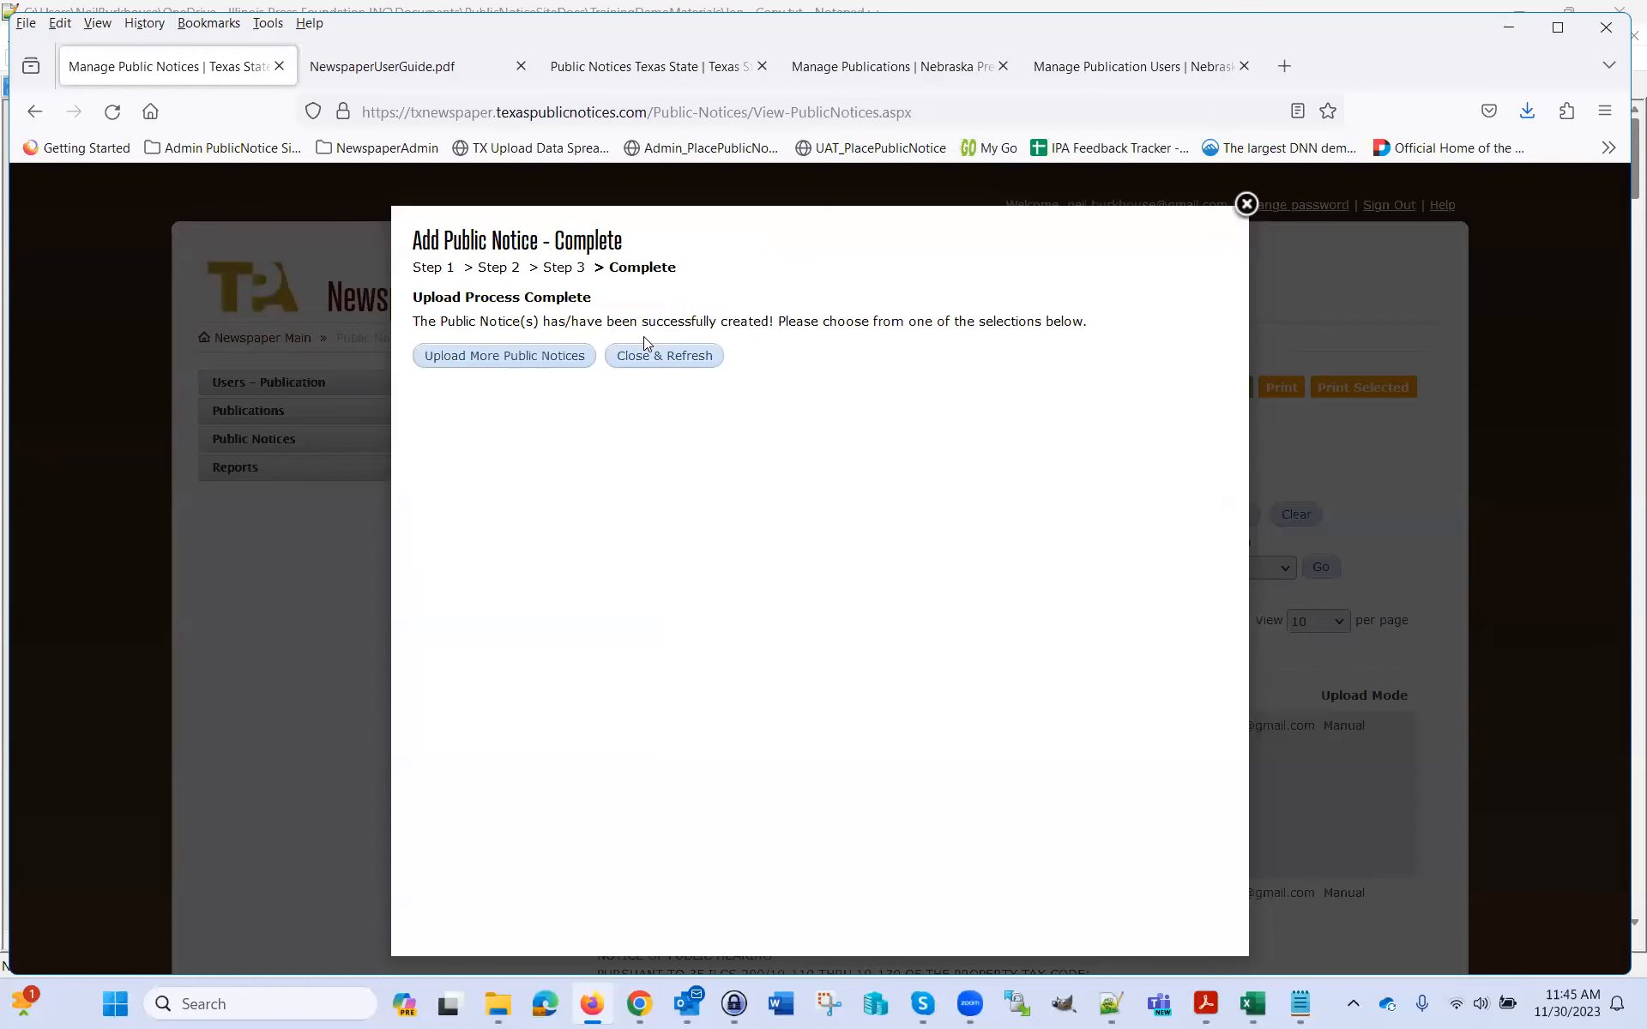
pyautogui.moveTo(647, 326); pyautogui.dragTo(761, 326)
pyautogui.click(672, 357)
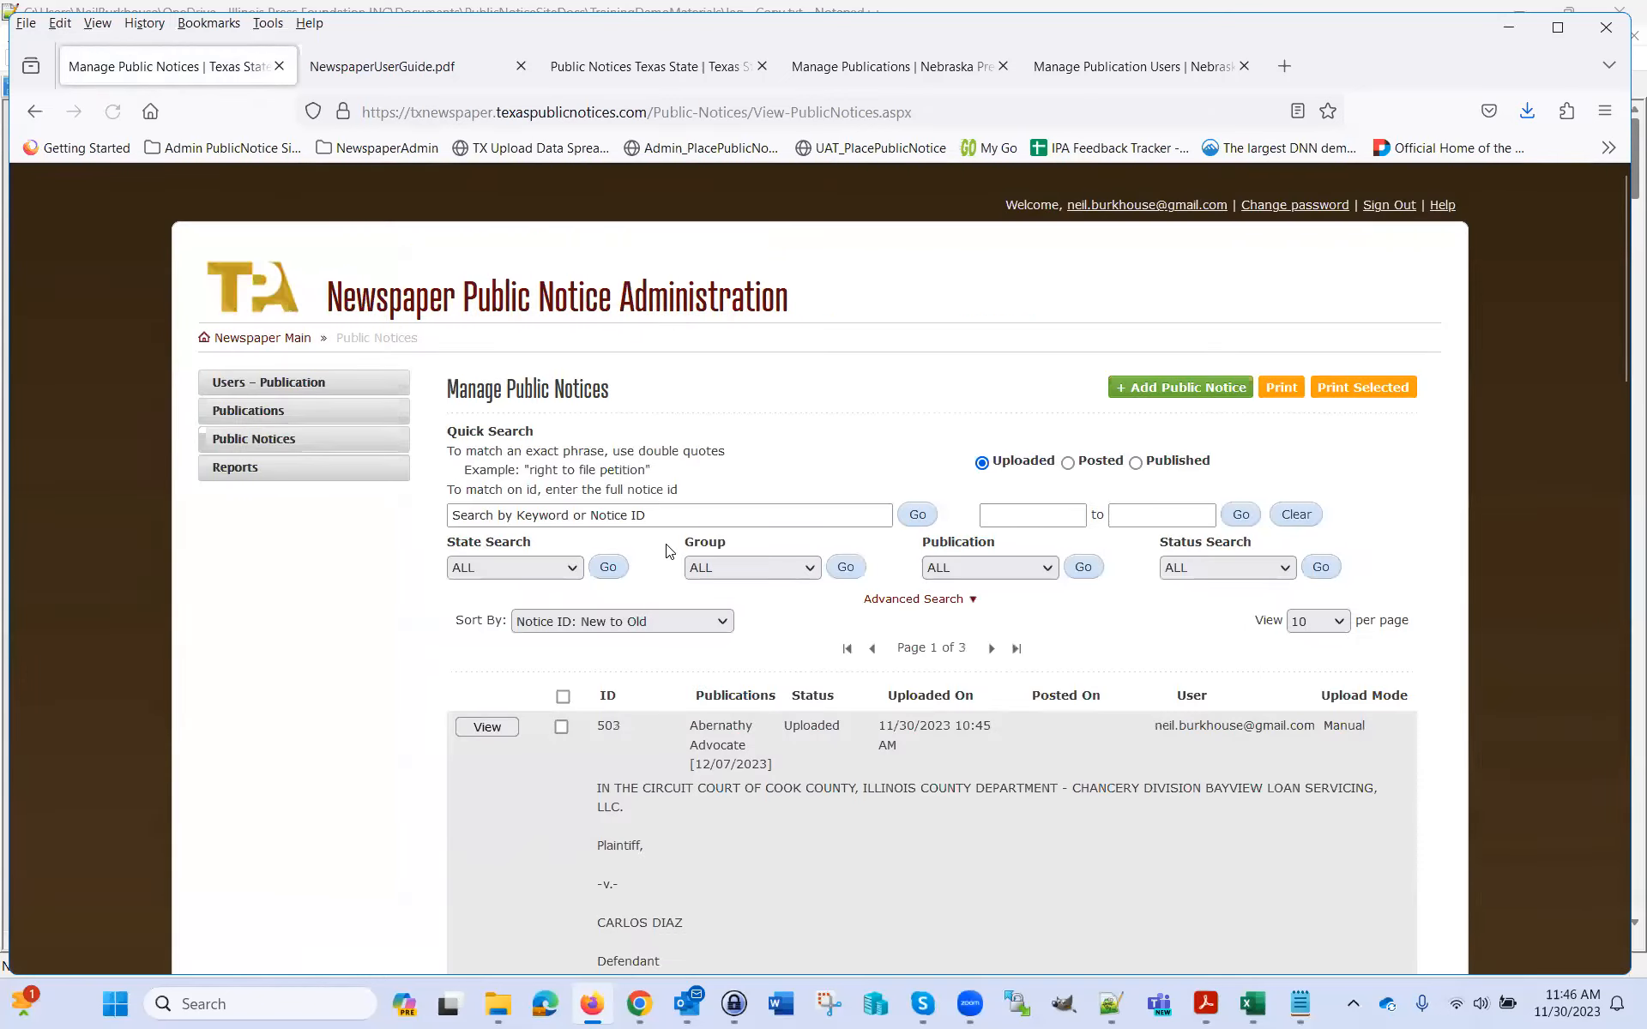
pyautogui.scroll(-3, 860, 842)
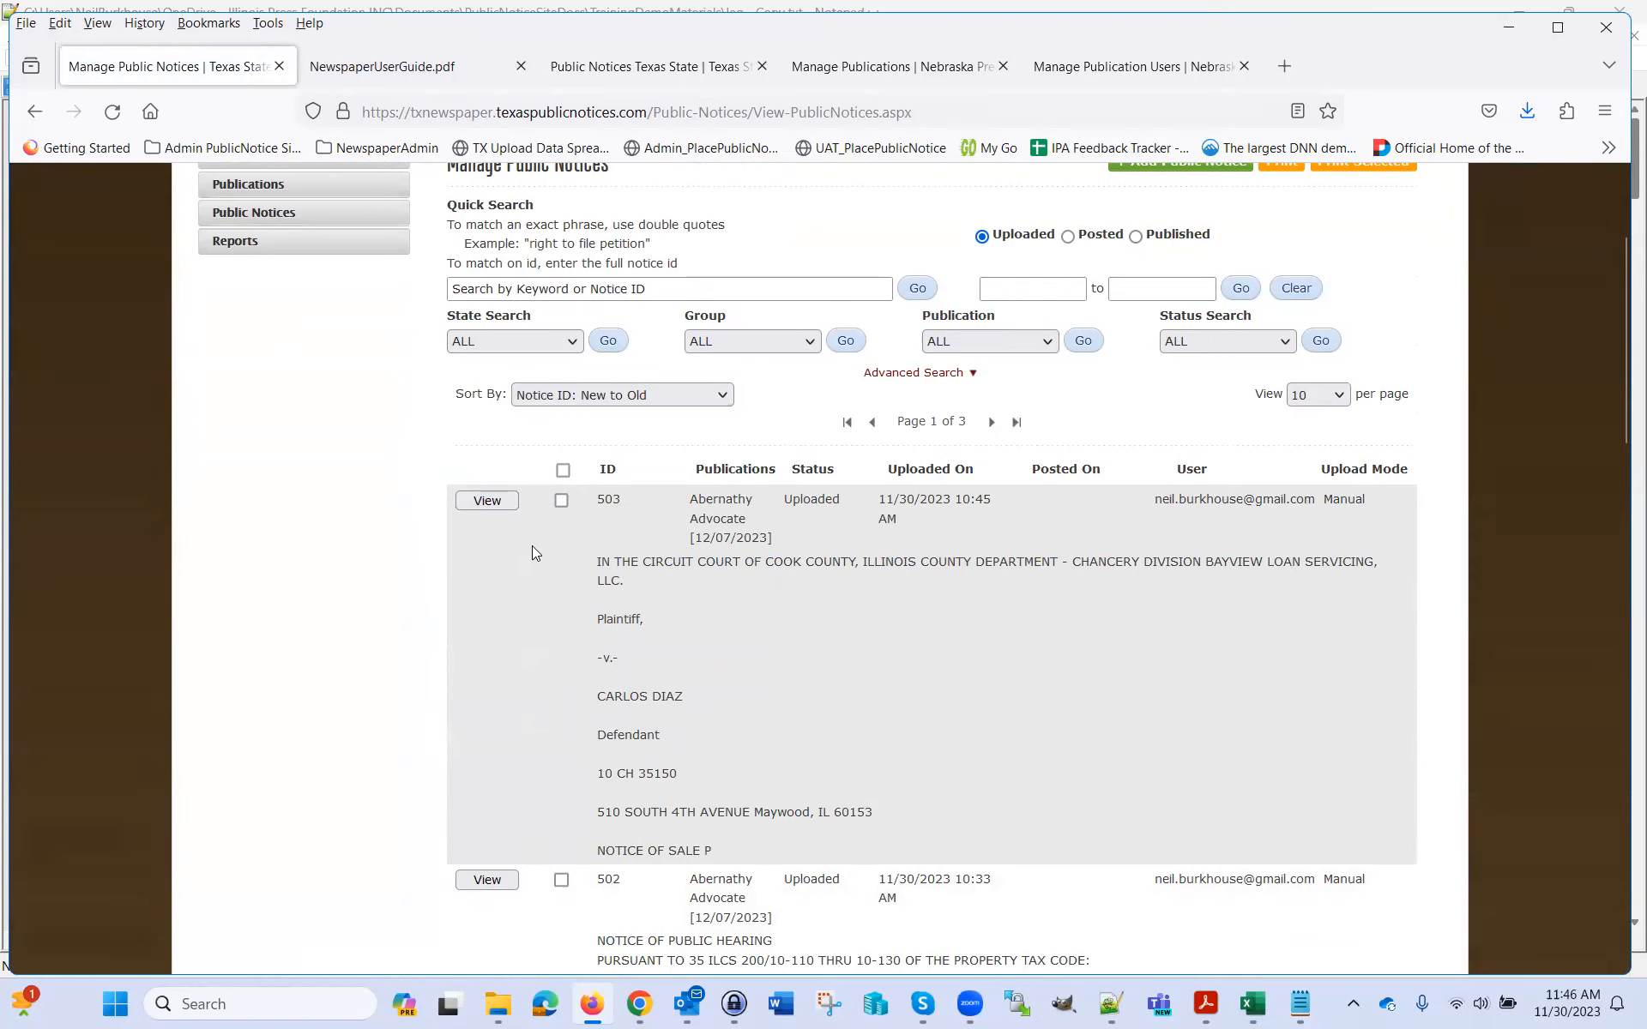
pyautogui.click(489, 504)
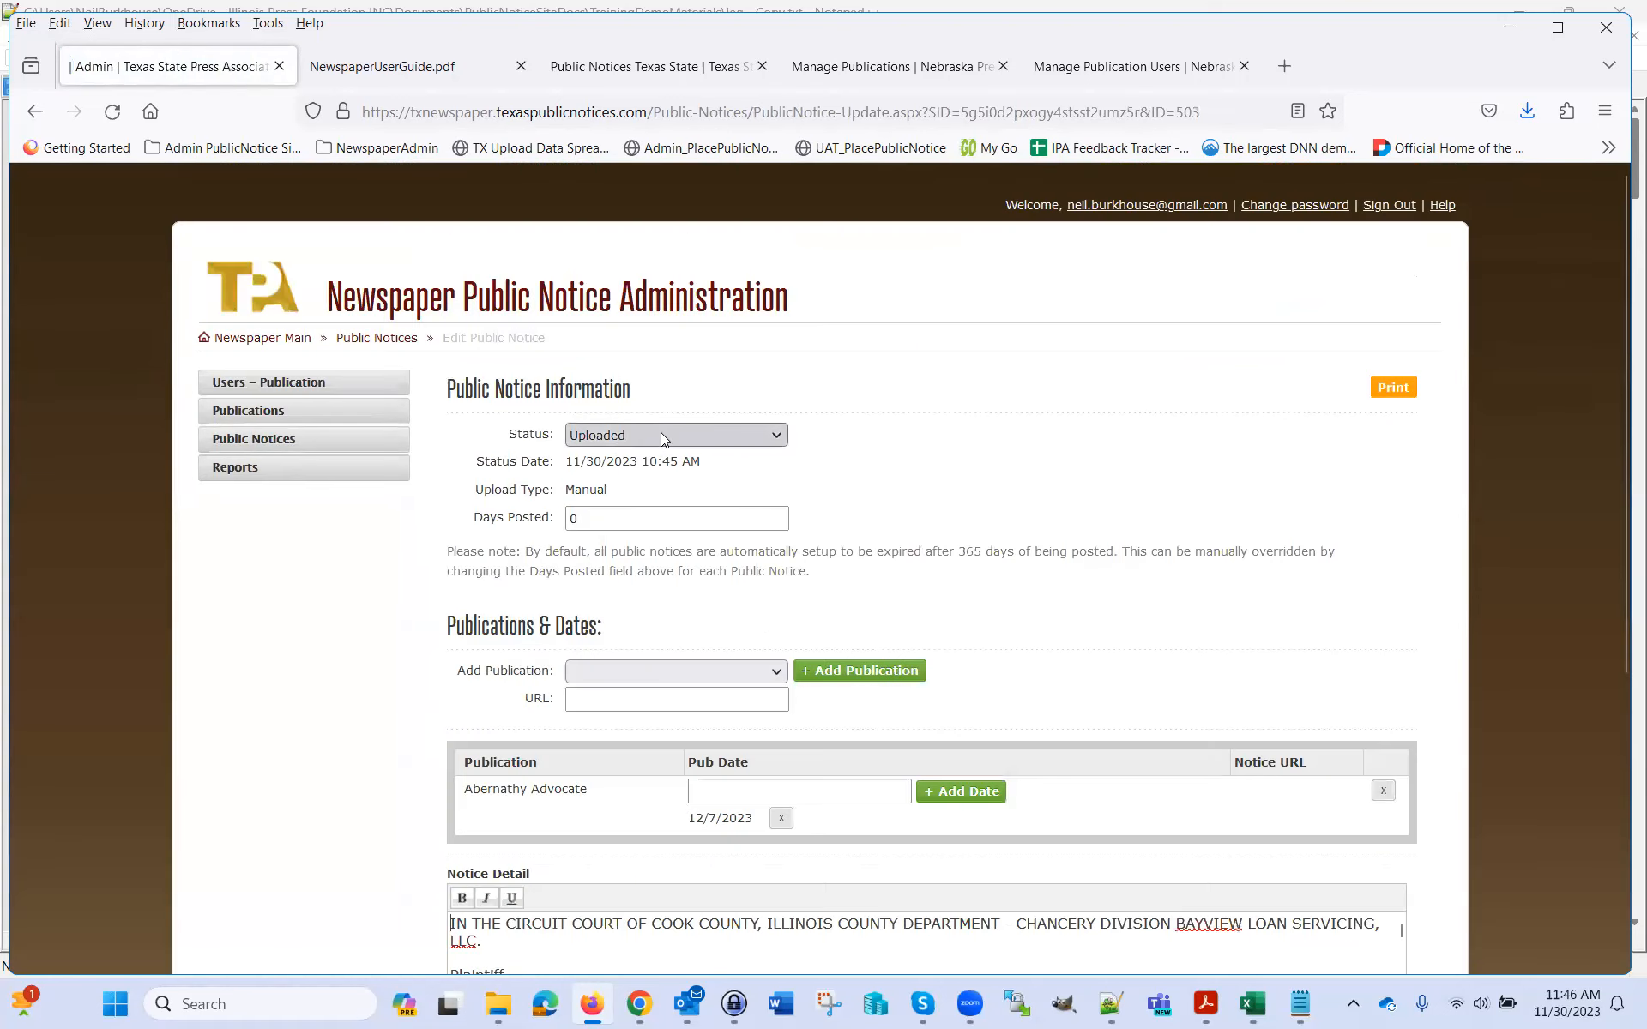
pyautogui.click(656, 434)
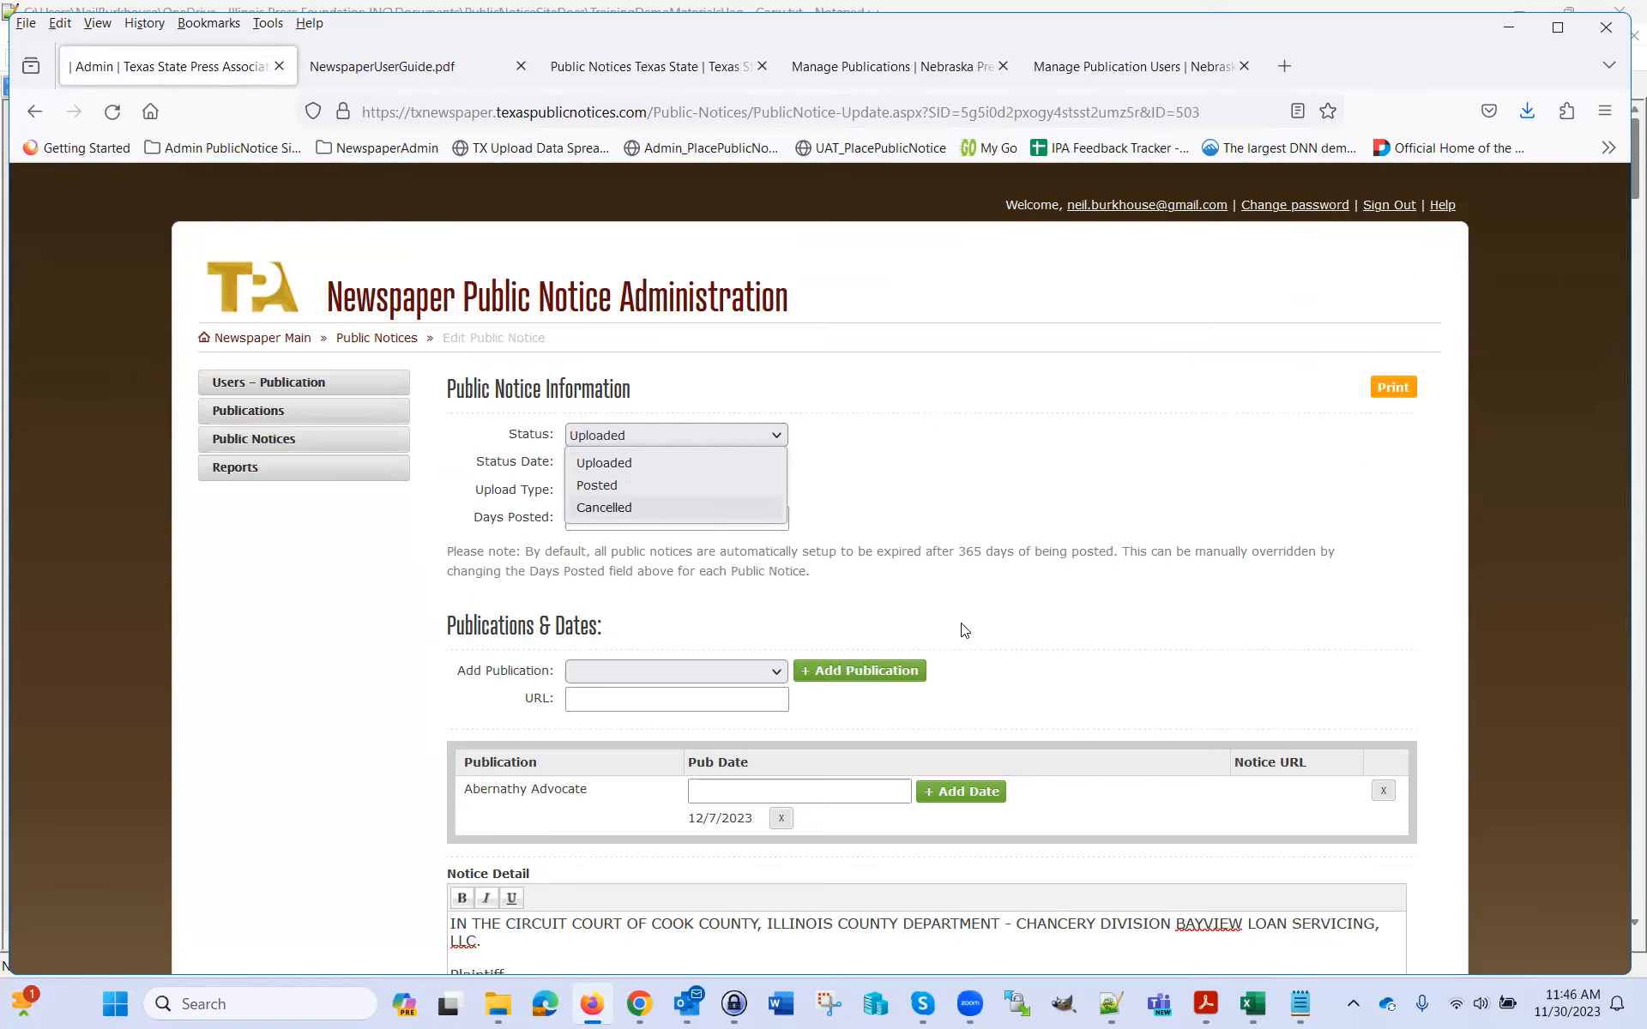
pyautogui.click(268, 443)
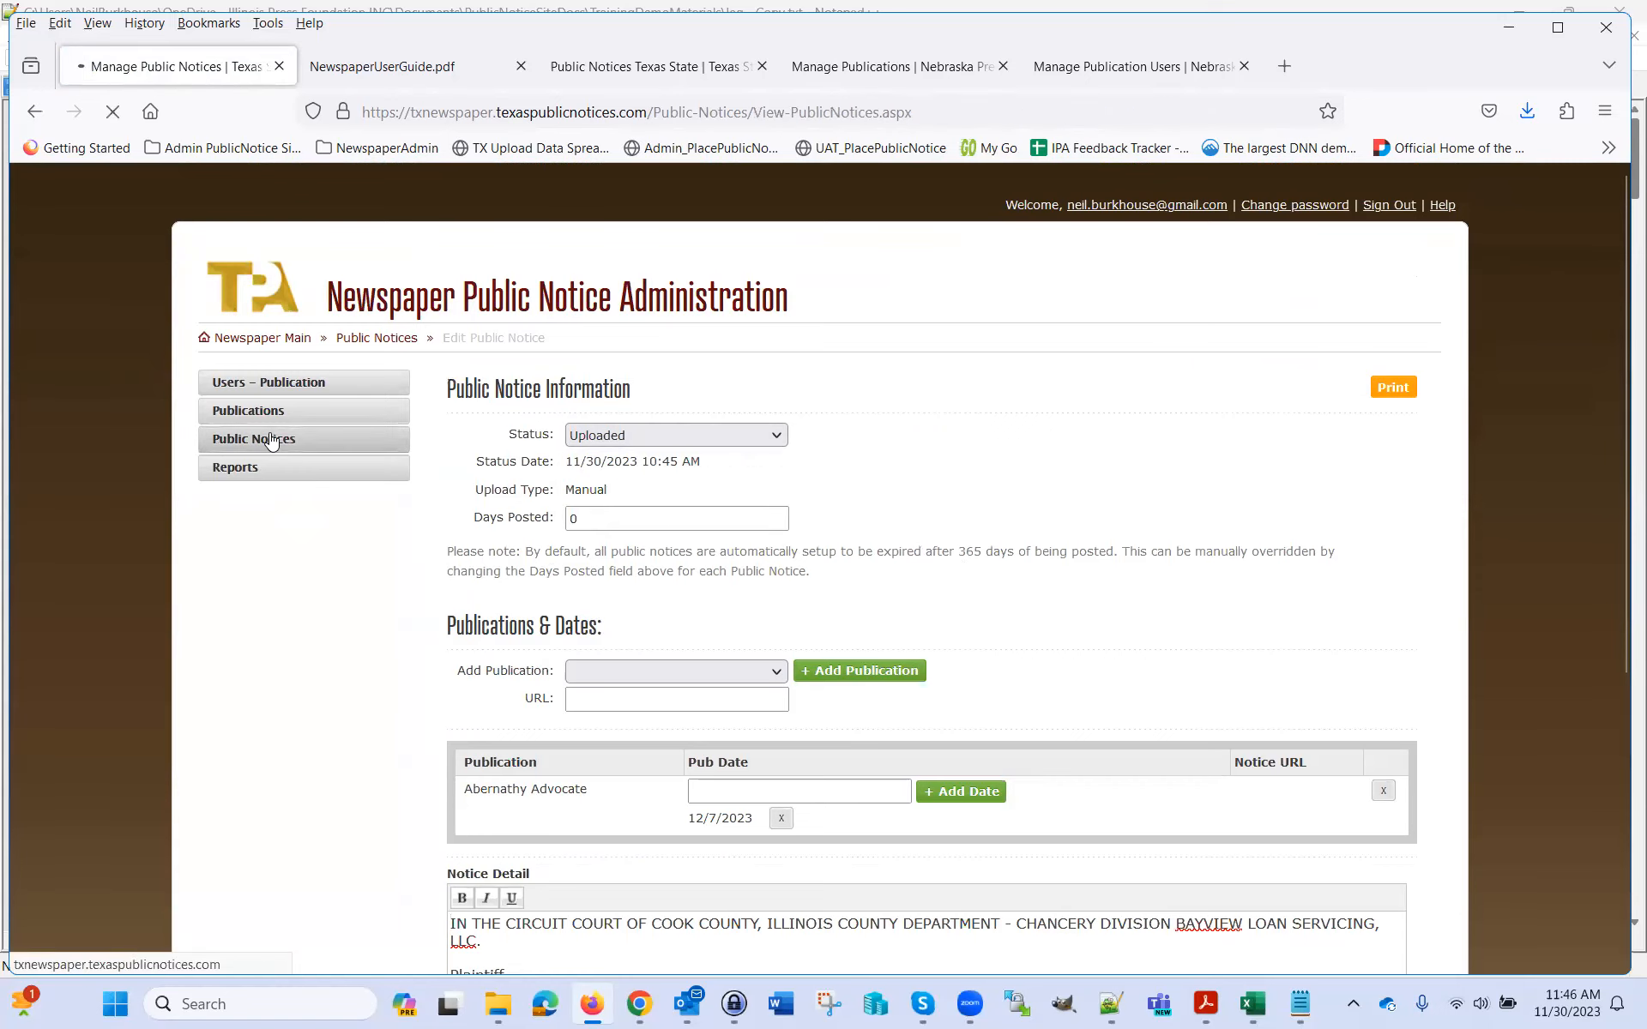
pyautogui.scroll(-3, 861, 436)
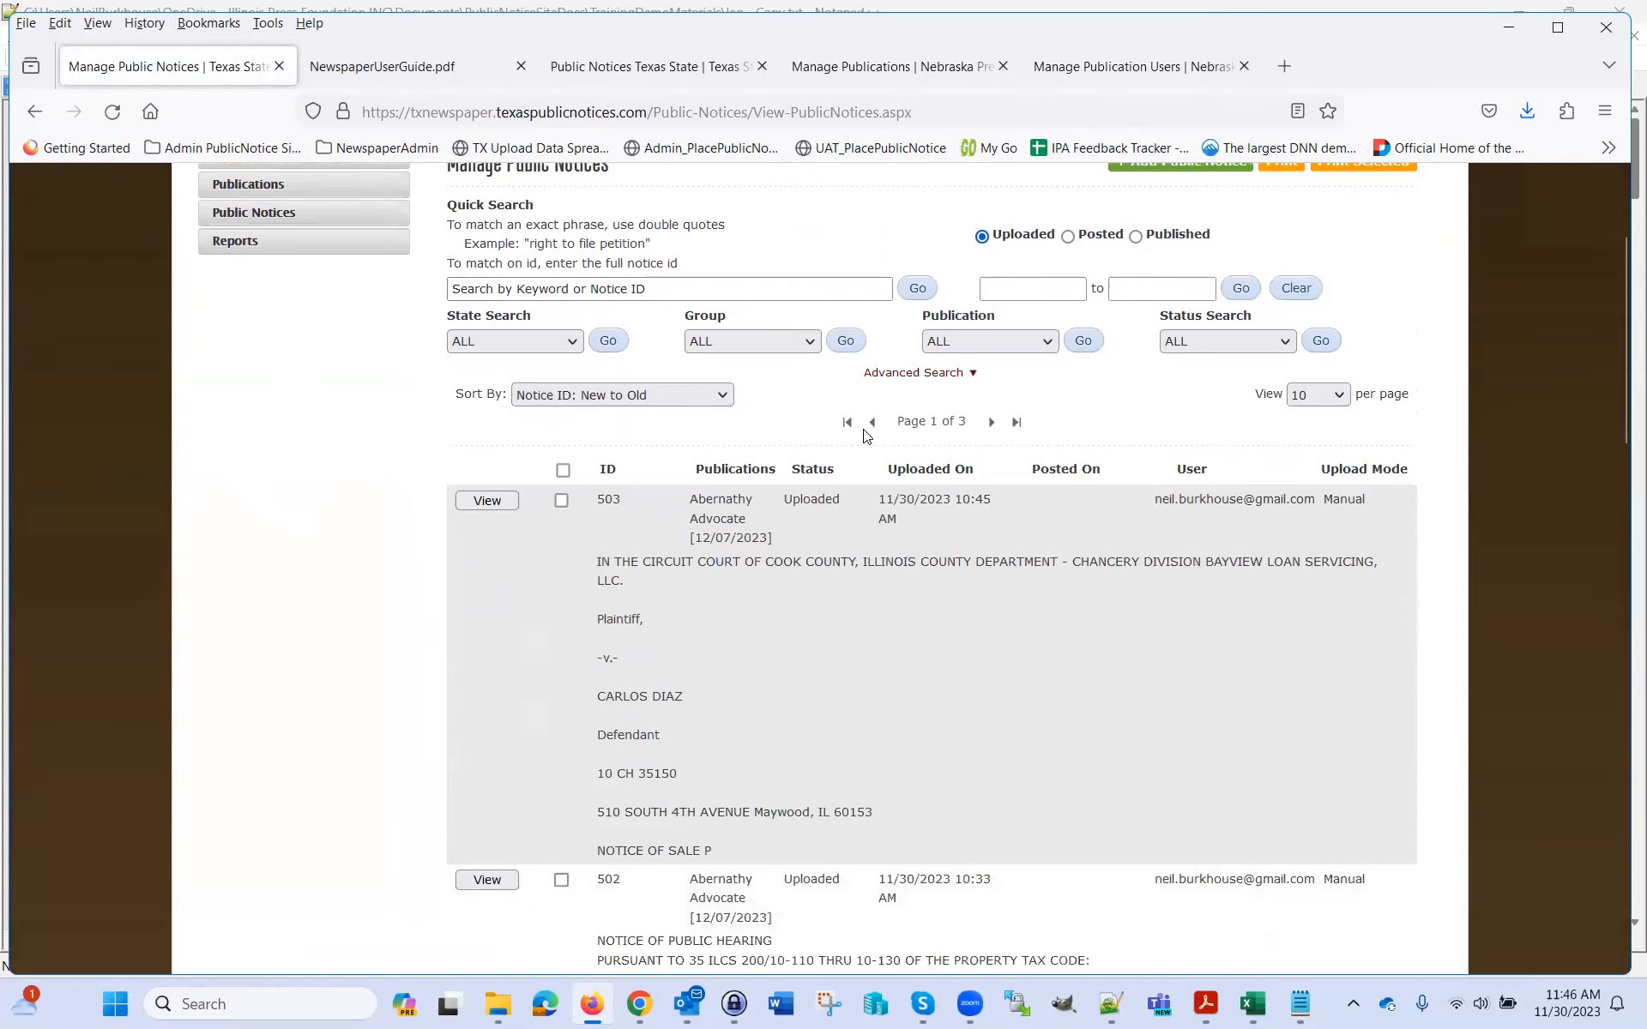
pyautogui.scroll(-3, 997, 656)
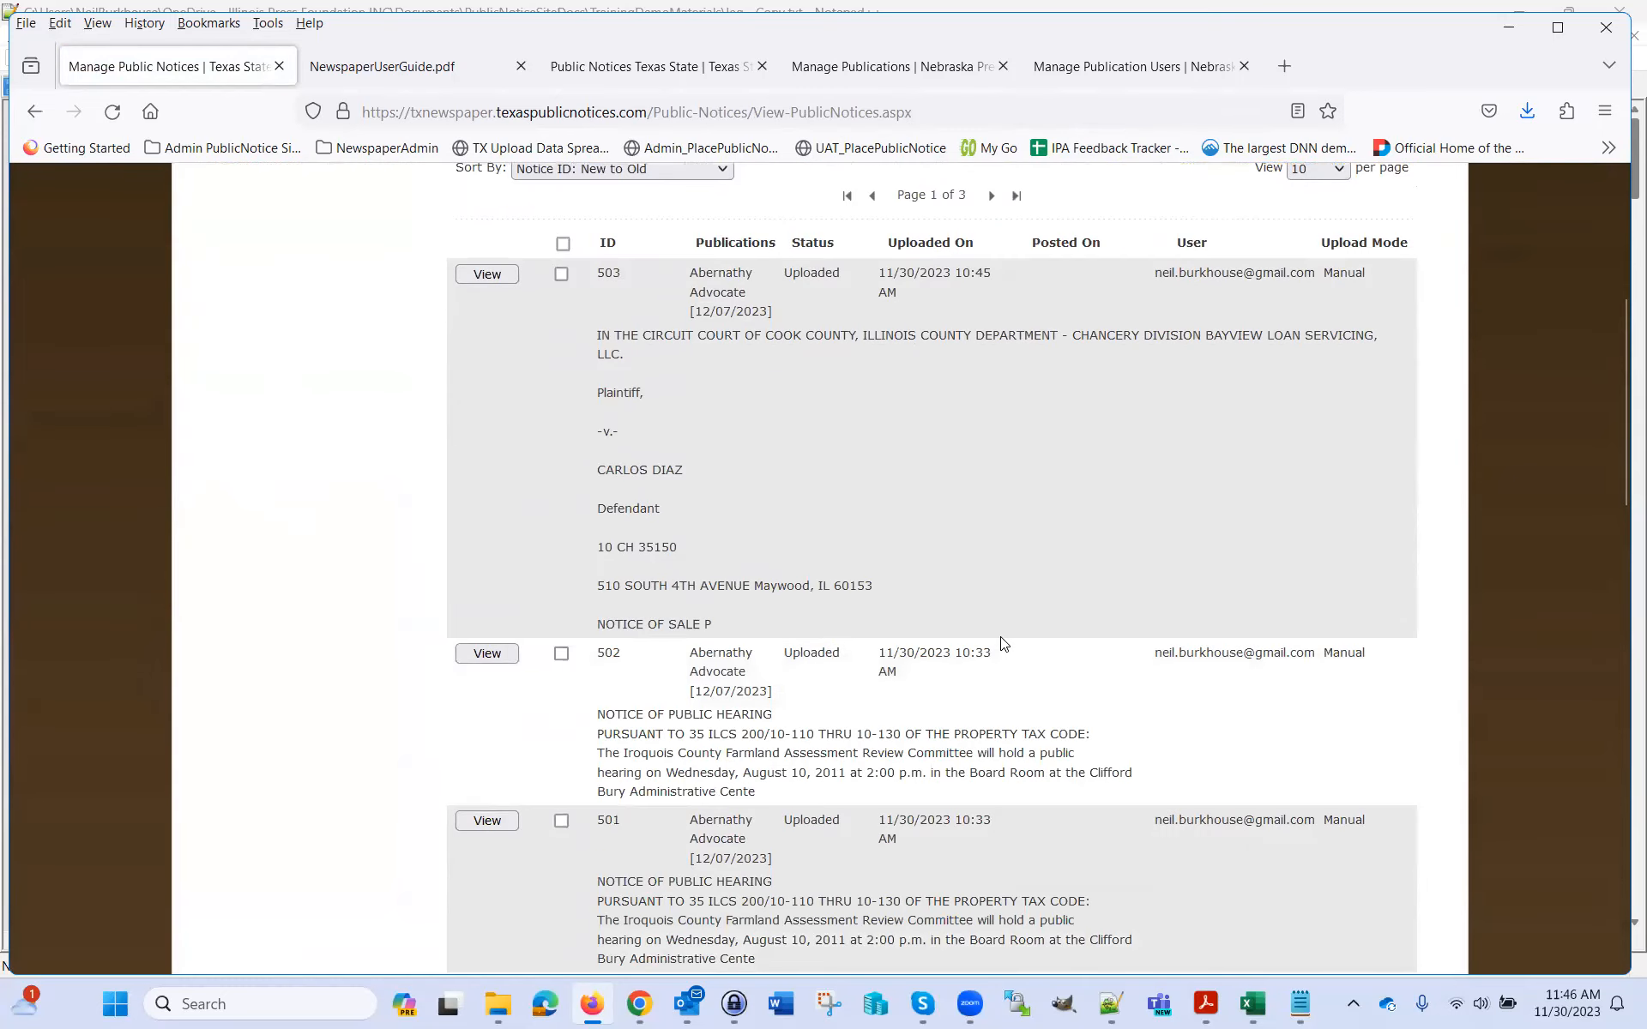
pyautogui.scroll(-6, 1002, 637)
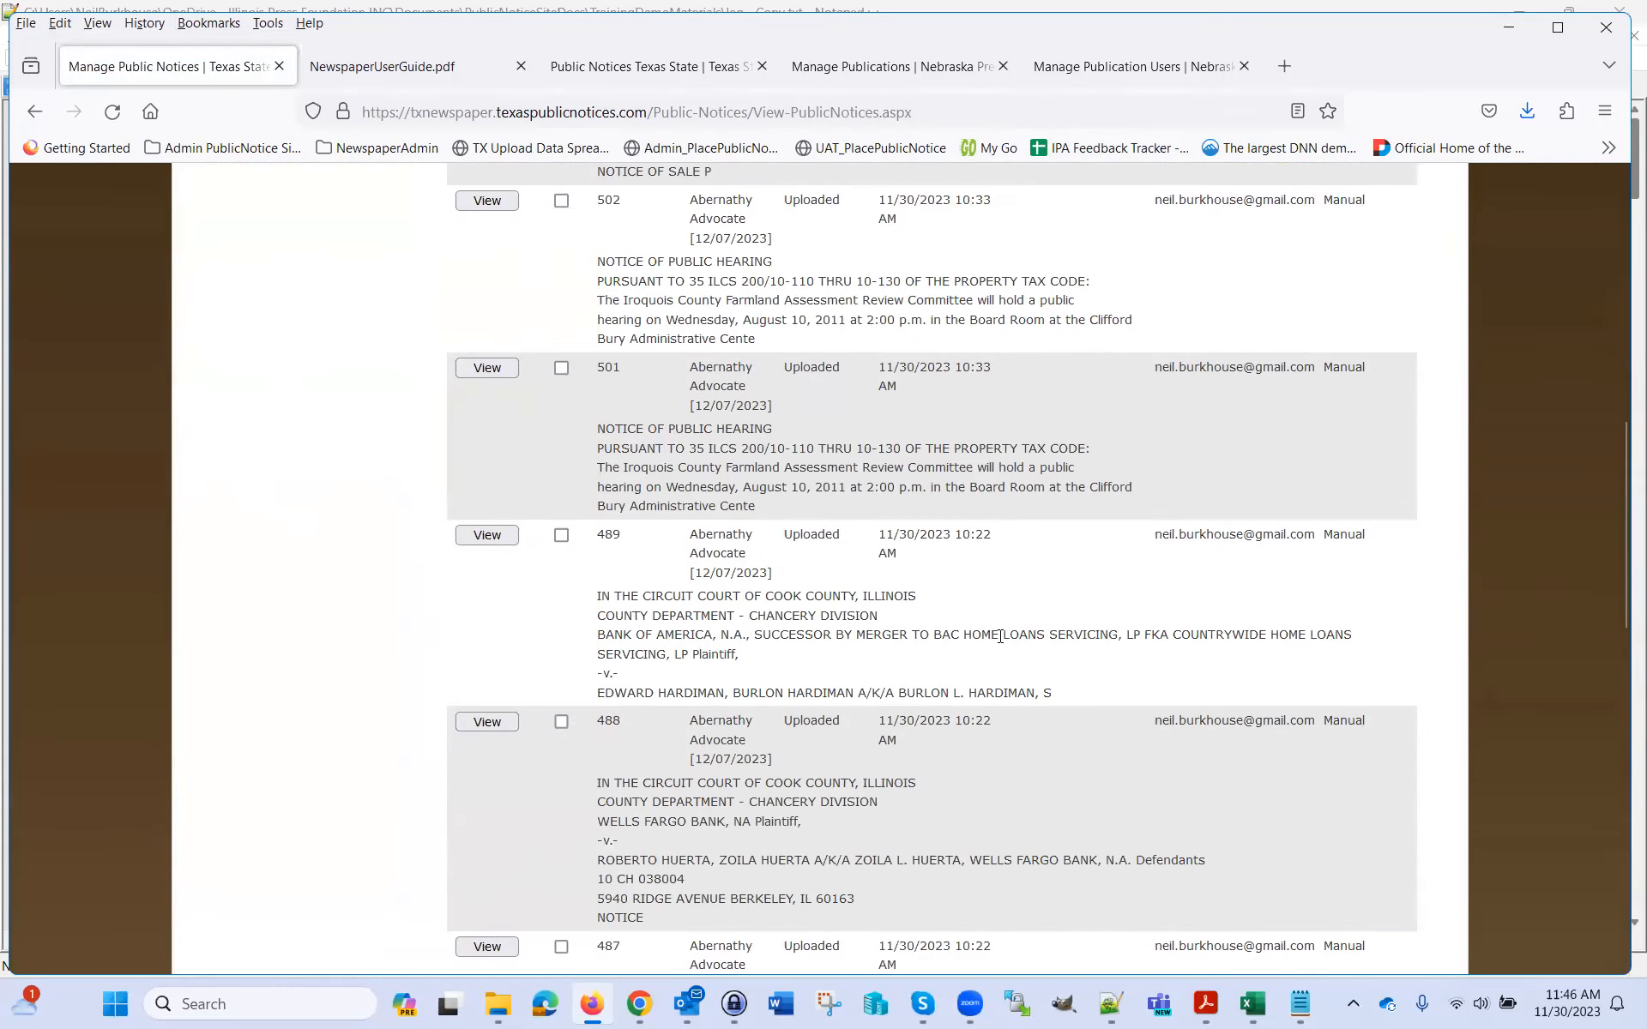
pyautogui.scroll(12, 1000, 634)
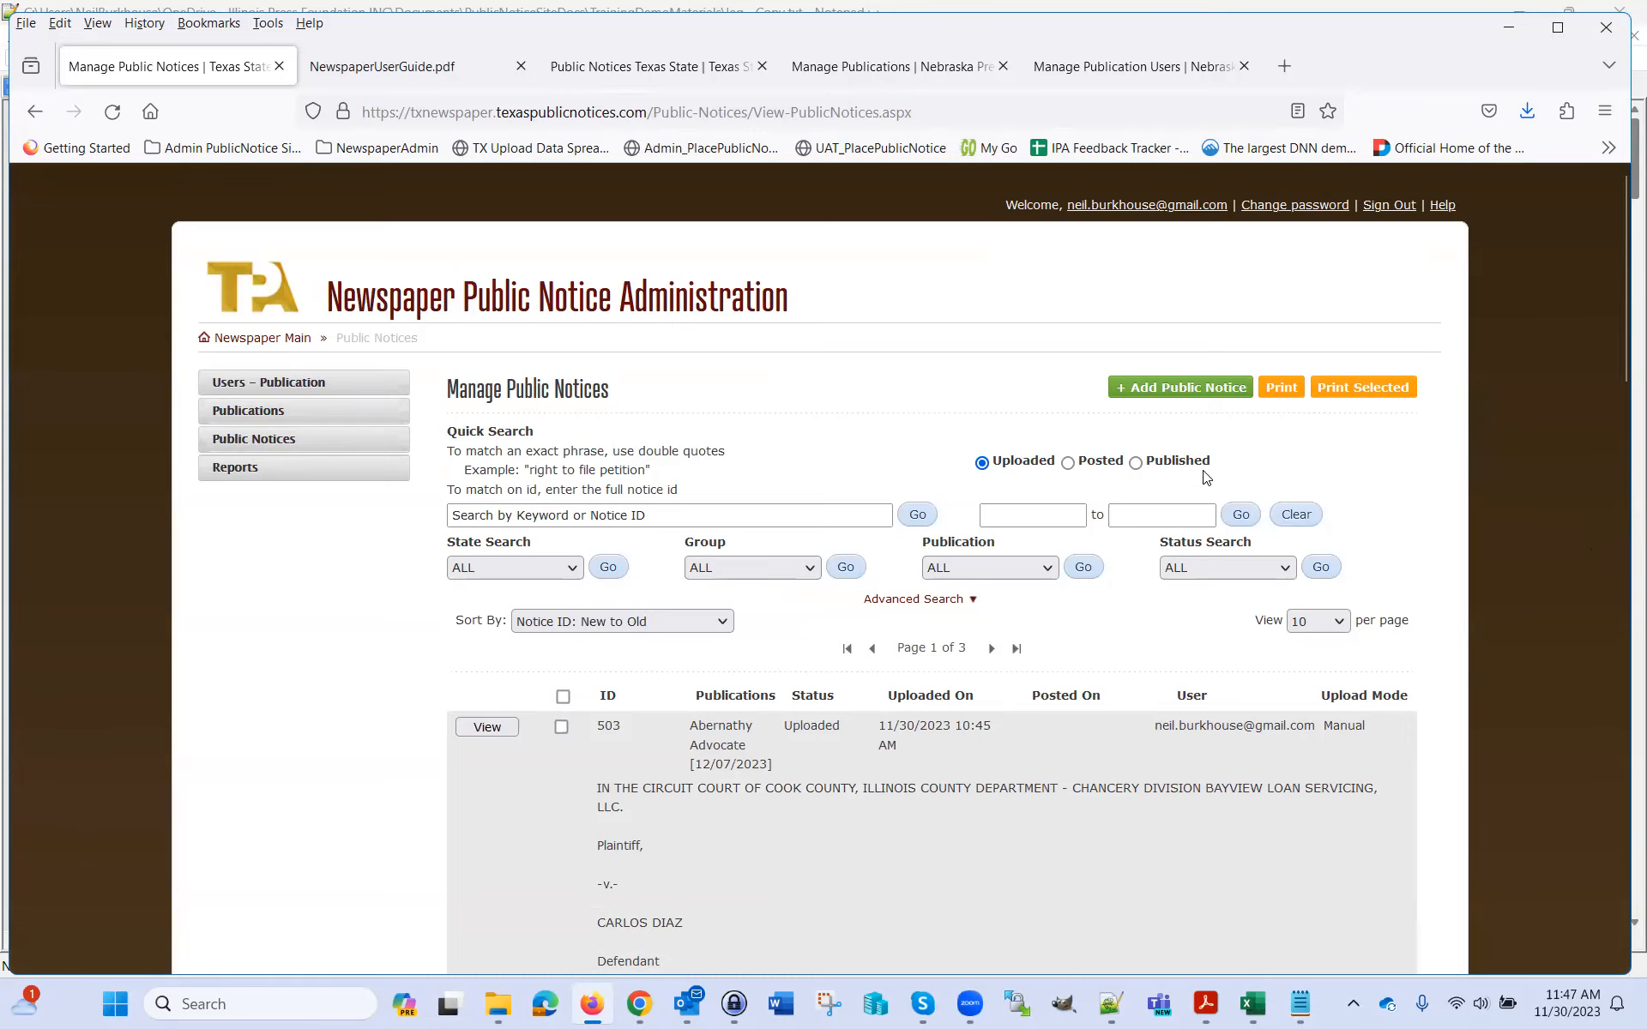
pyautogui.scroll(-3, 1447, 560)
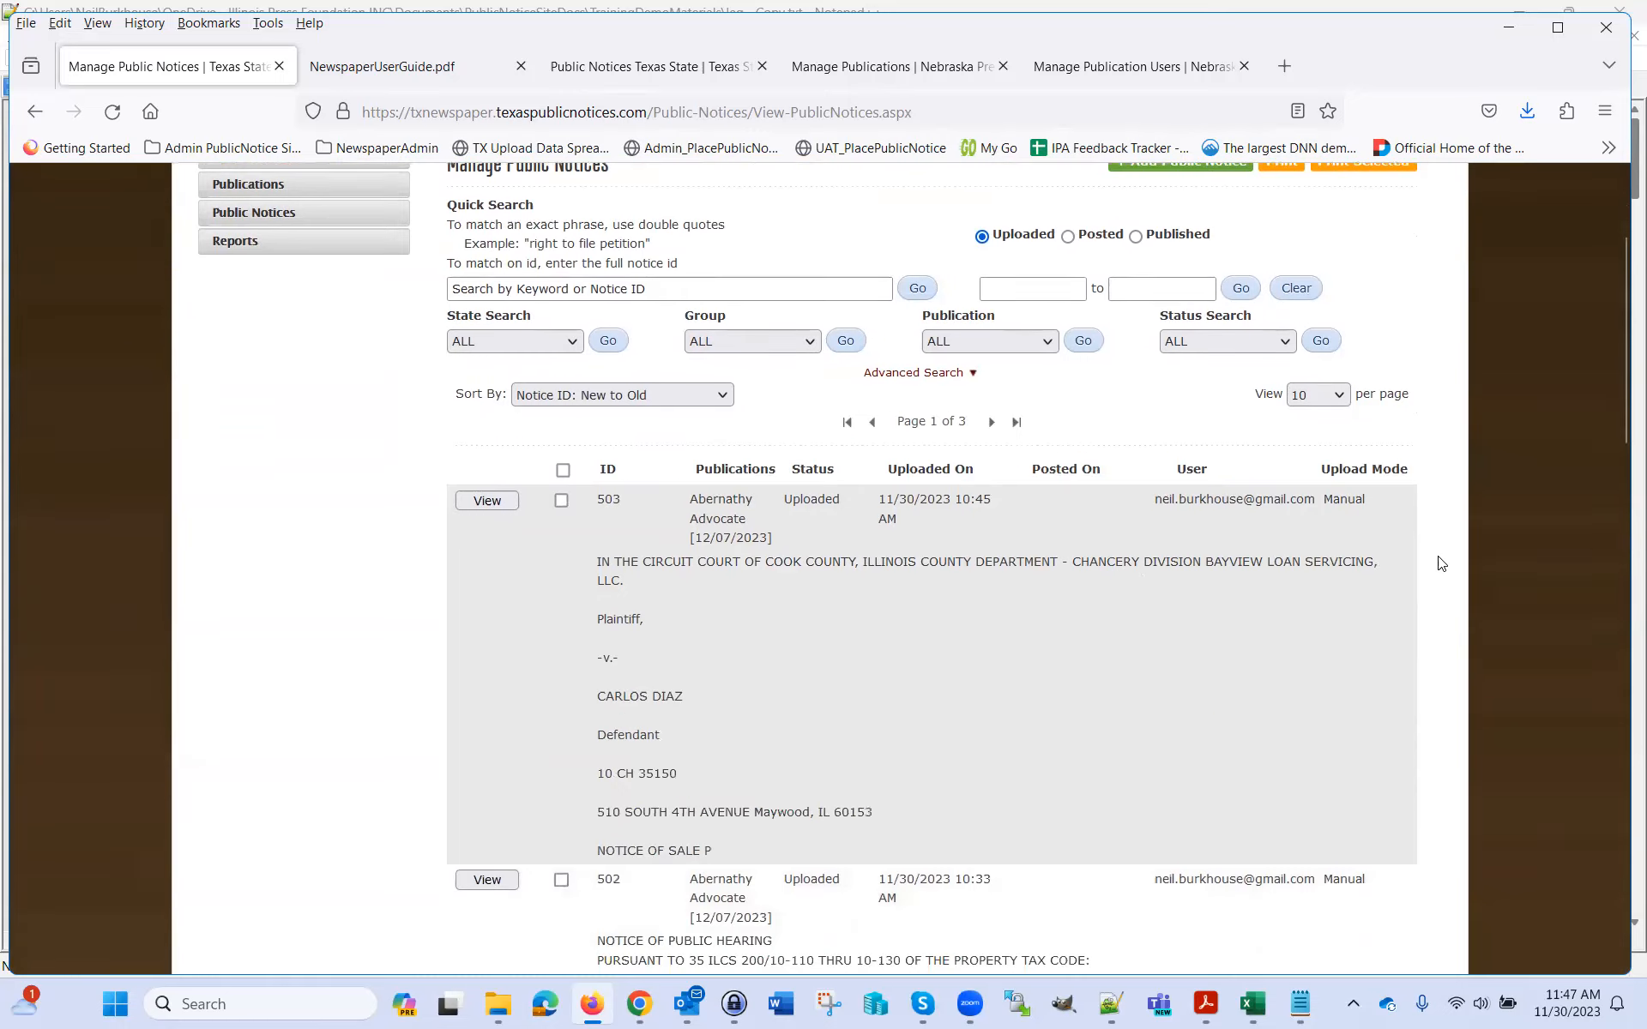
# Open notice 503 and show its Uploaded, Posted and Cancelled status options
pyautogui.click(503, 505)
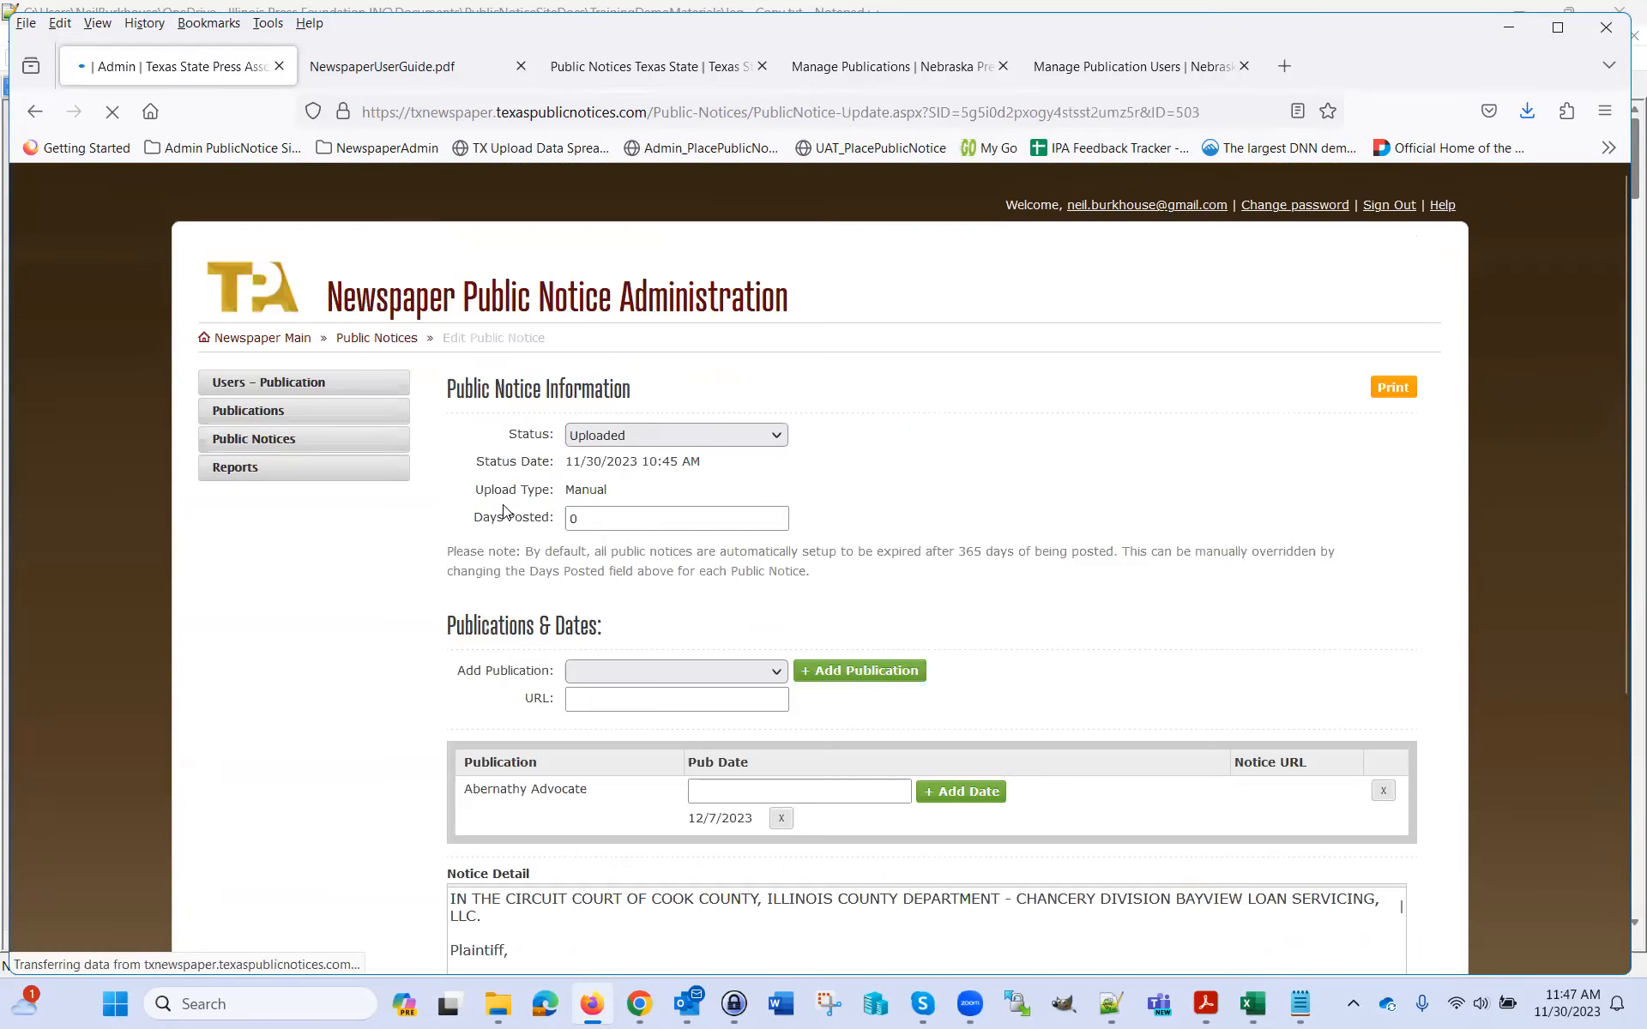
pyautogui.click(777, 435)
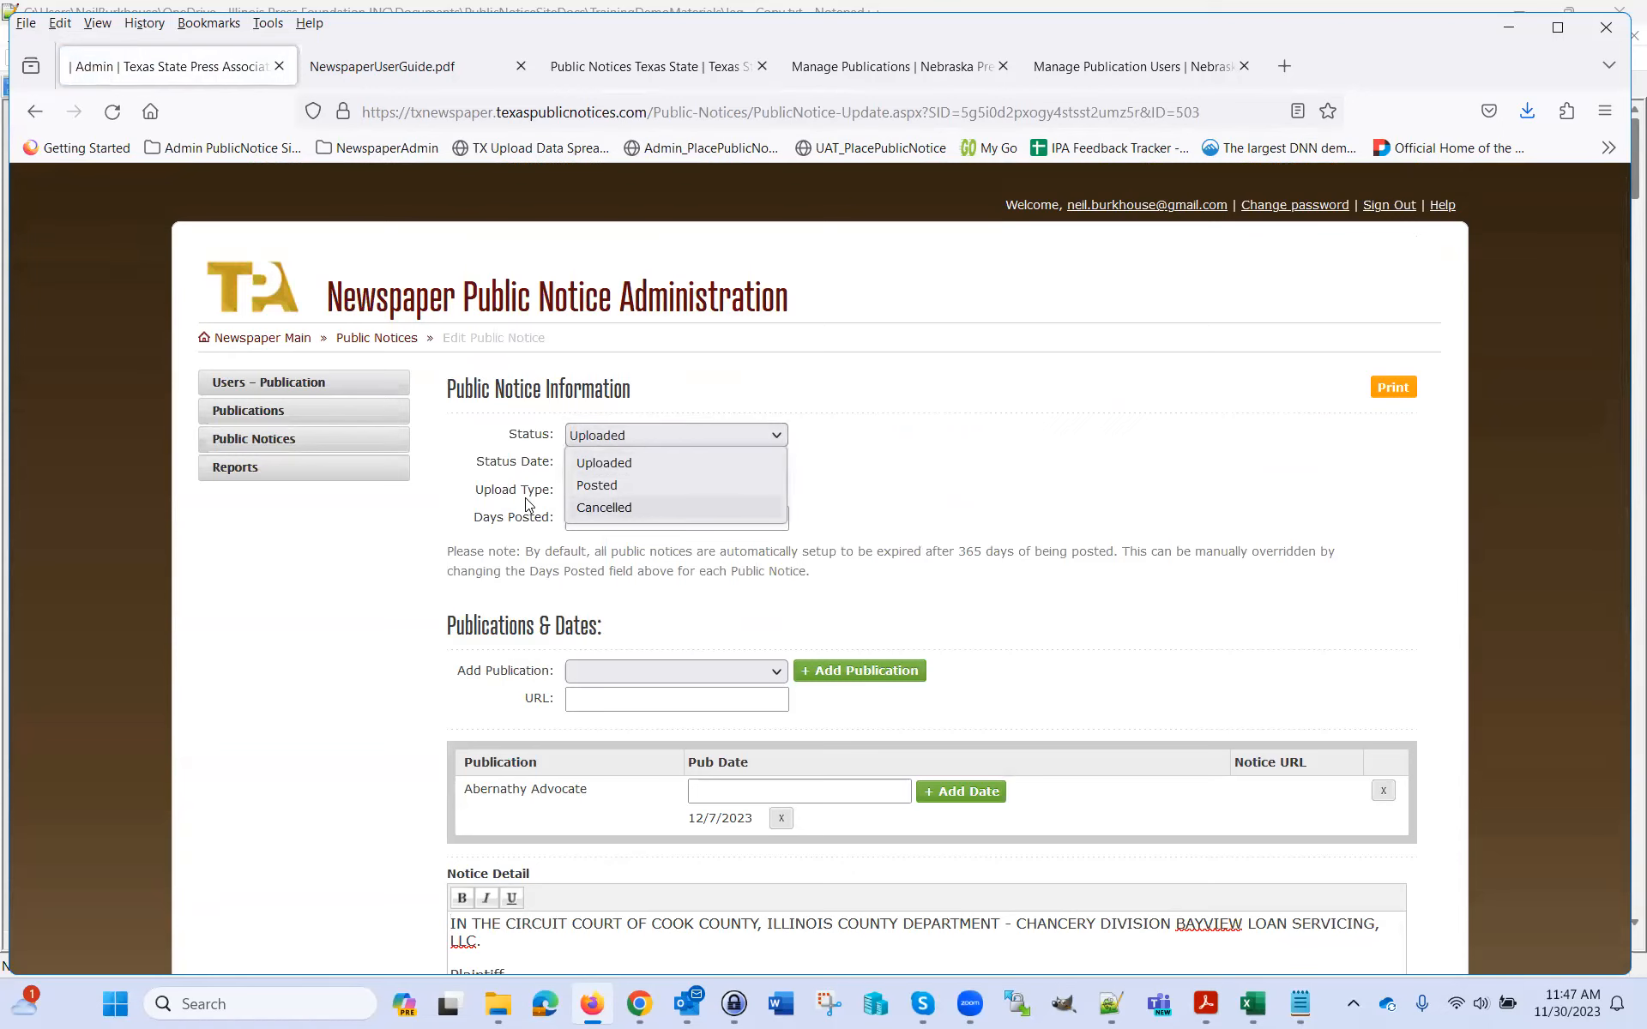
# Go back to the Manage Public Notices list and scroll through it, notice 503 still Uploaded
pyautogui.click(302, 453)
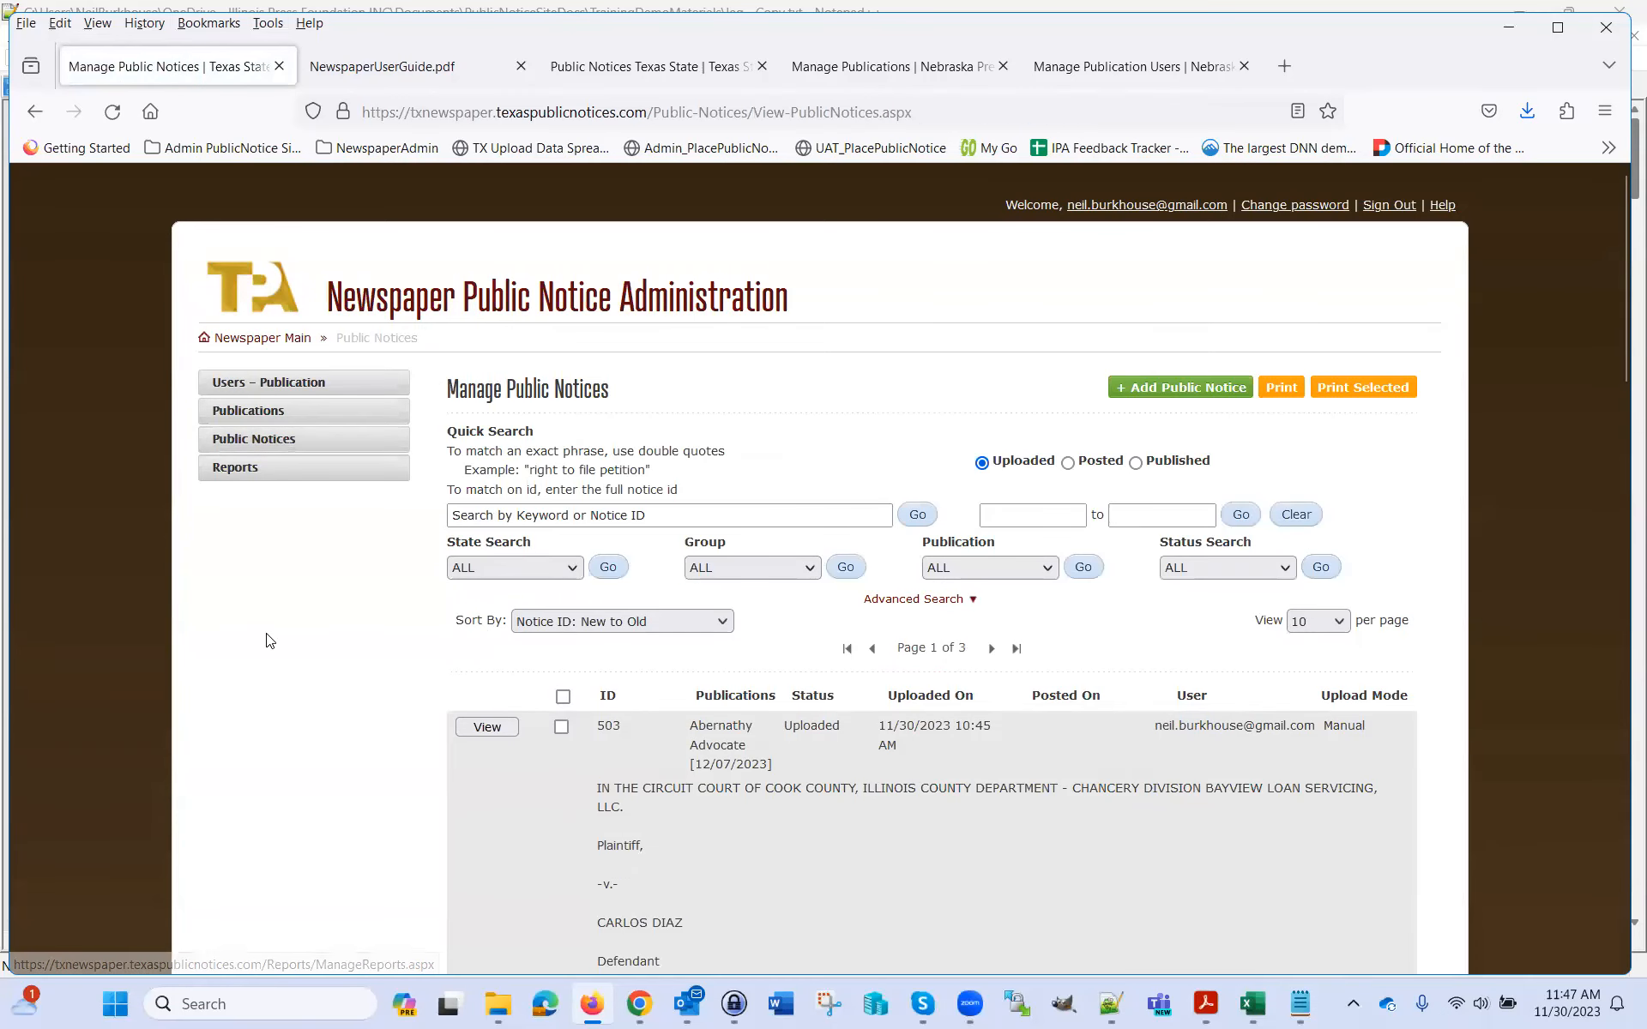
pyautogui.scroll(-4, 482, 546)
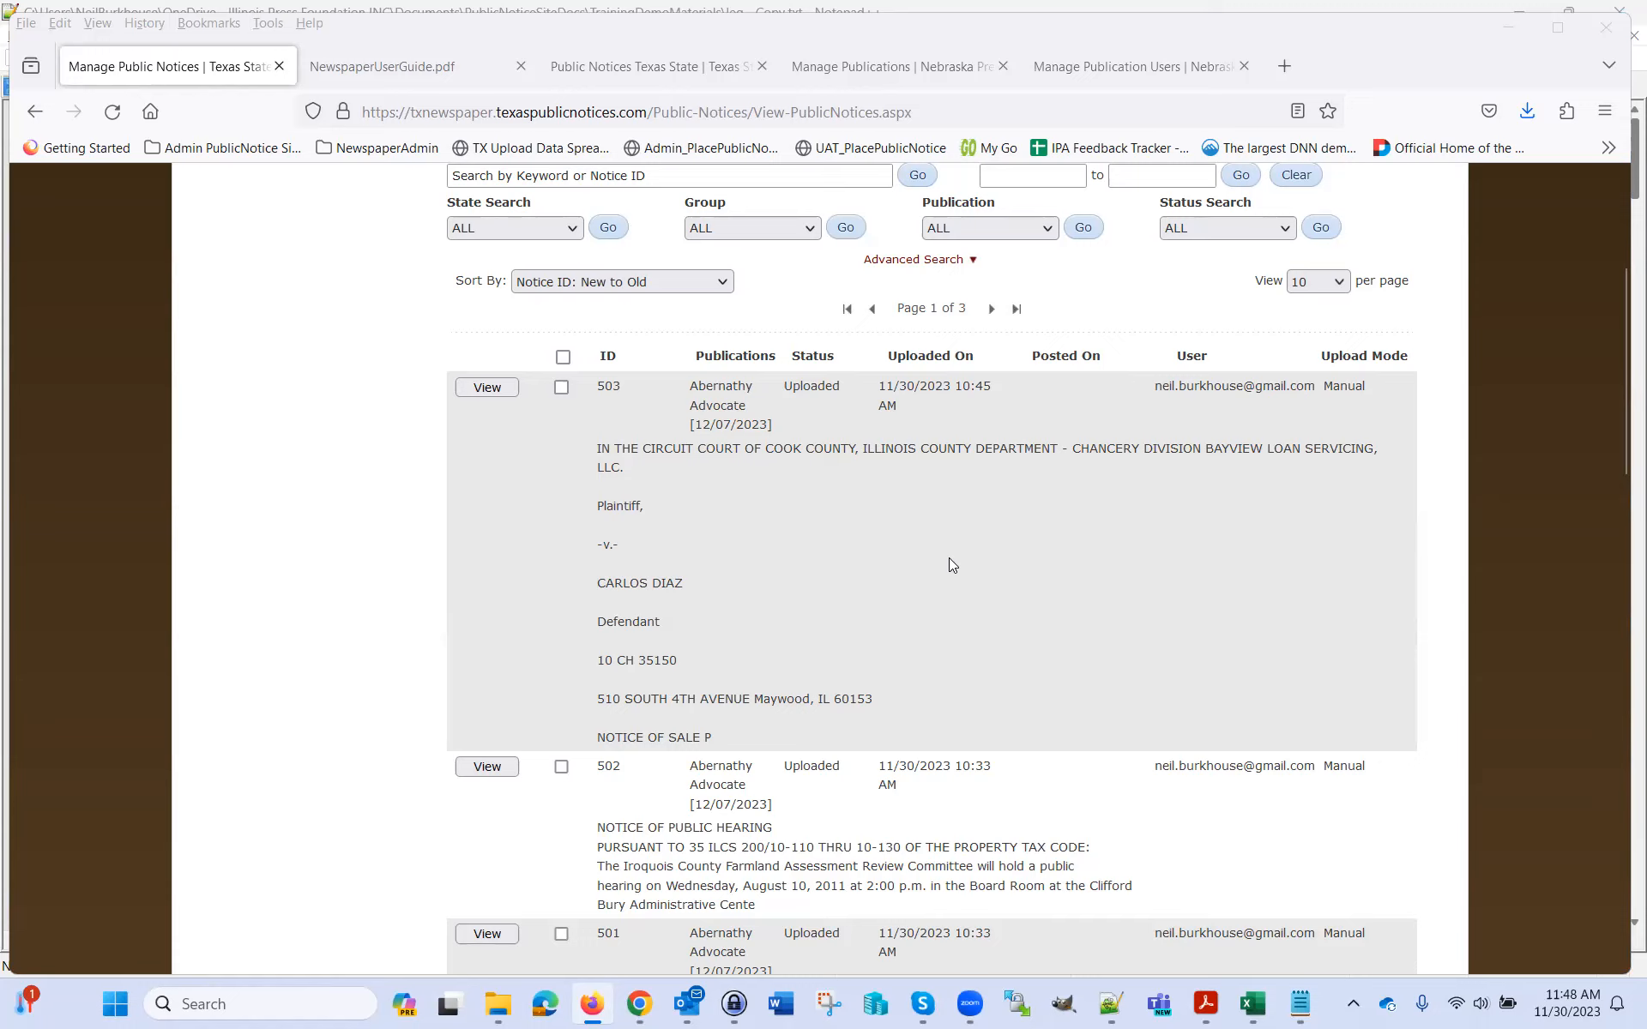
pyautogui.scroll(4, 1021, 566)
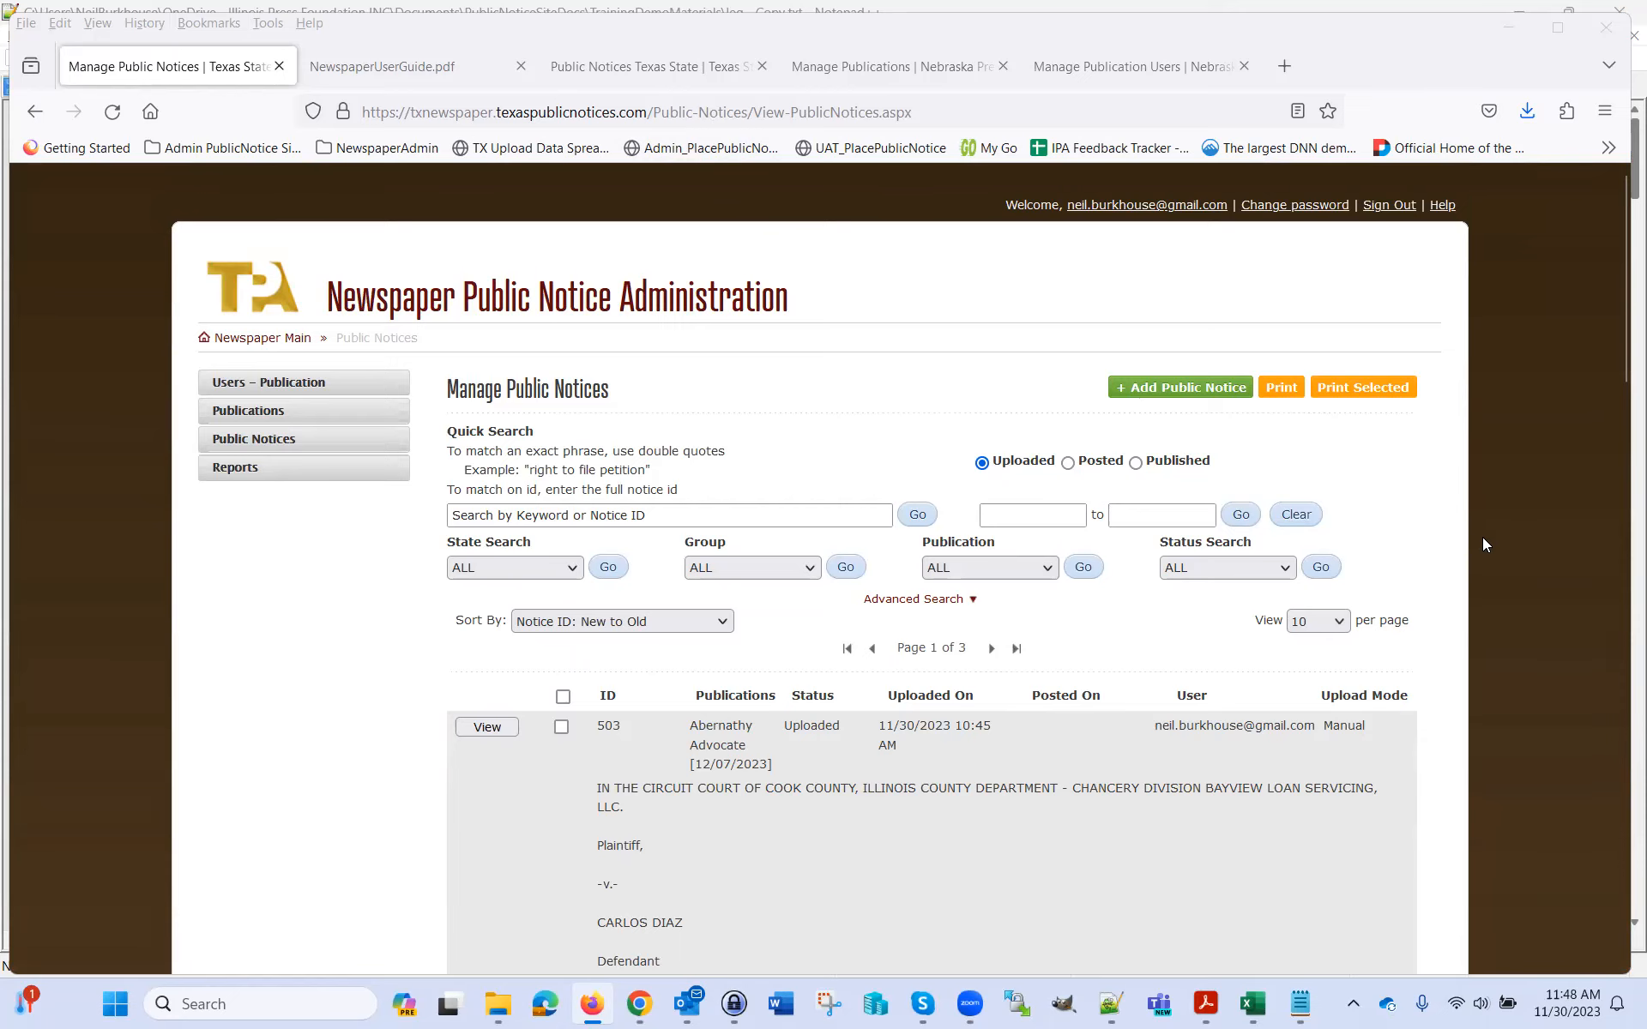
pyautogui.scroll(-3, 1483, 537)
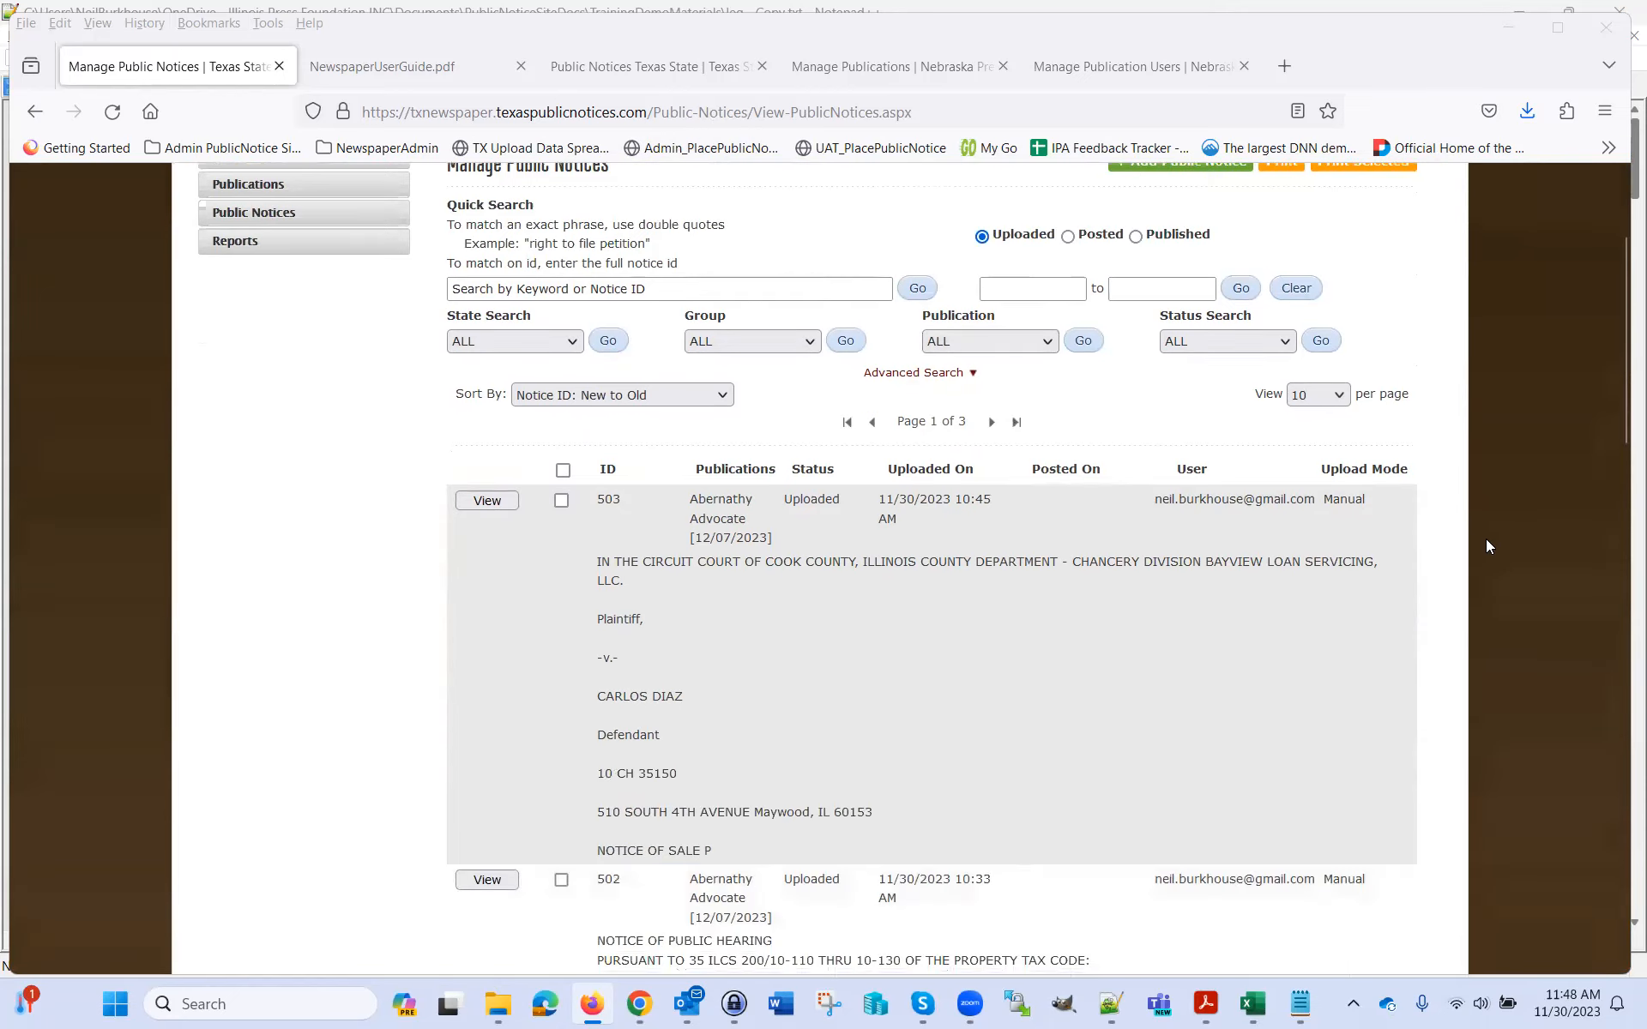
pyautogui.scroll(-5, 1486, 540)
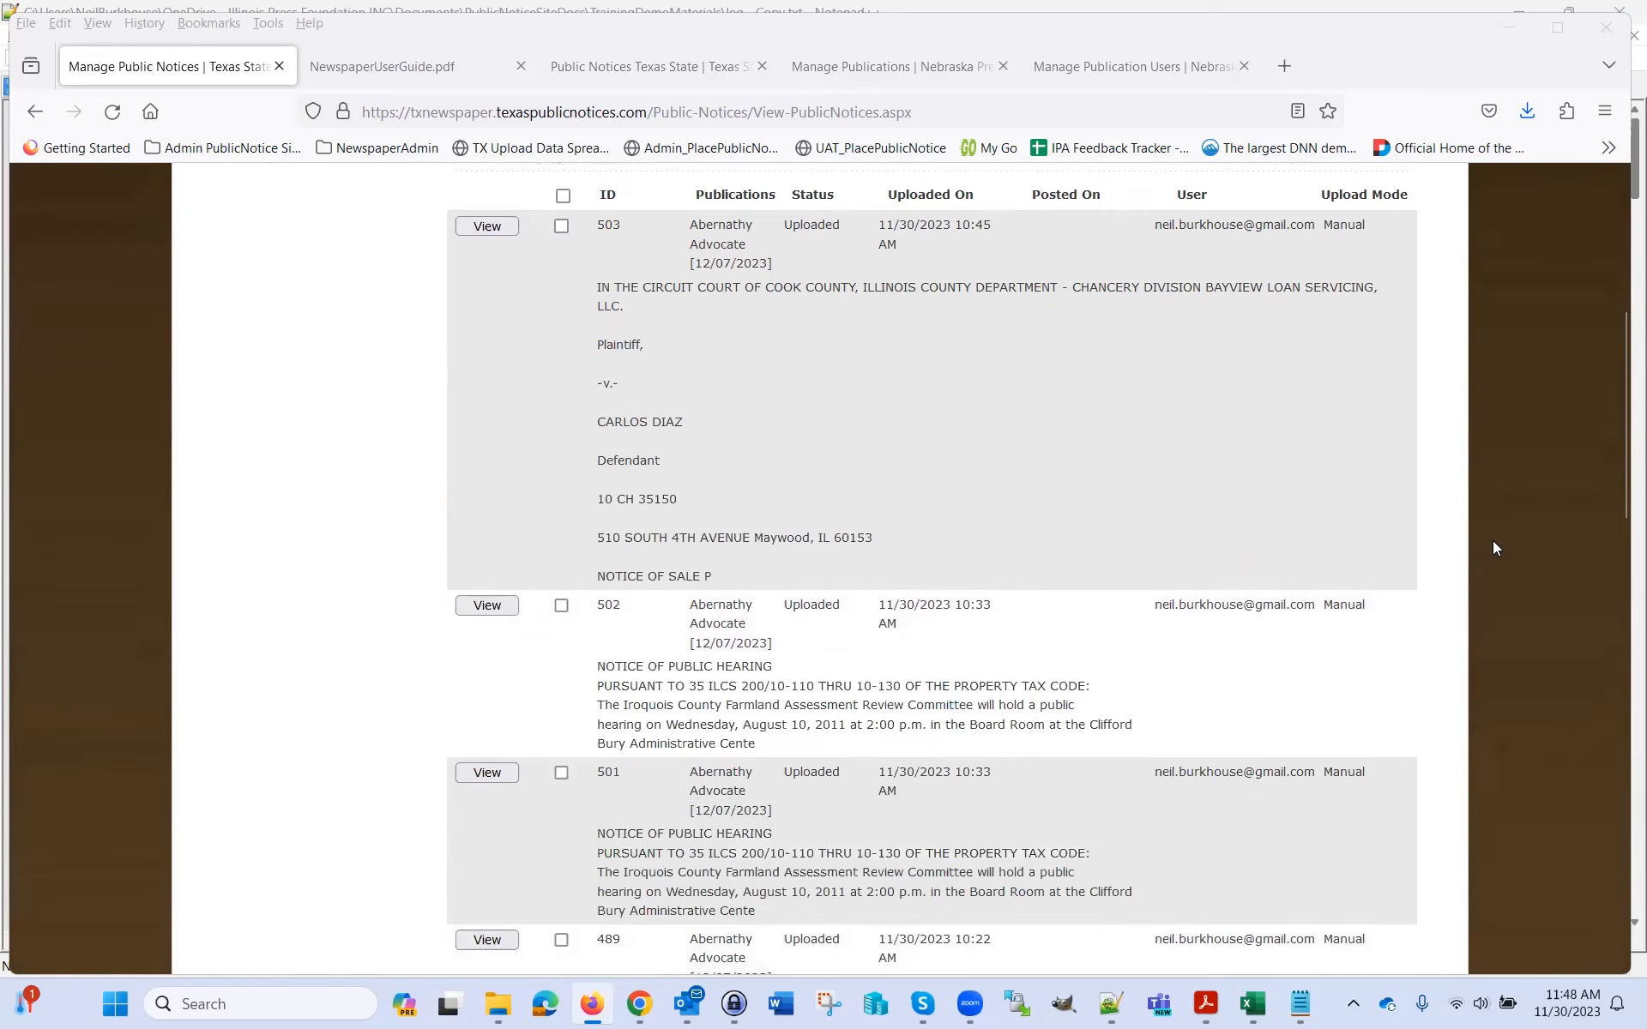
pyautogui.scroll(-4, 1513, 549)
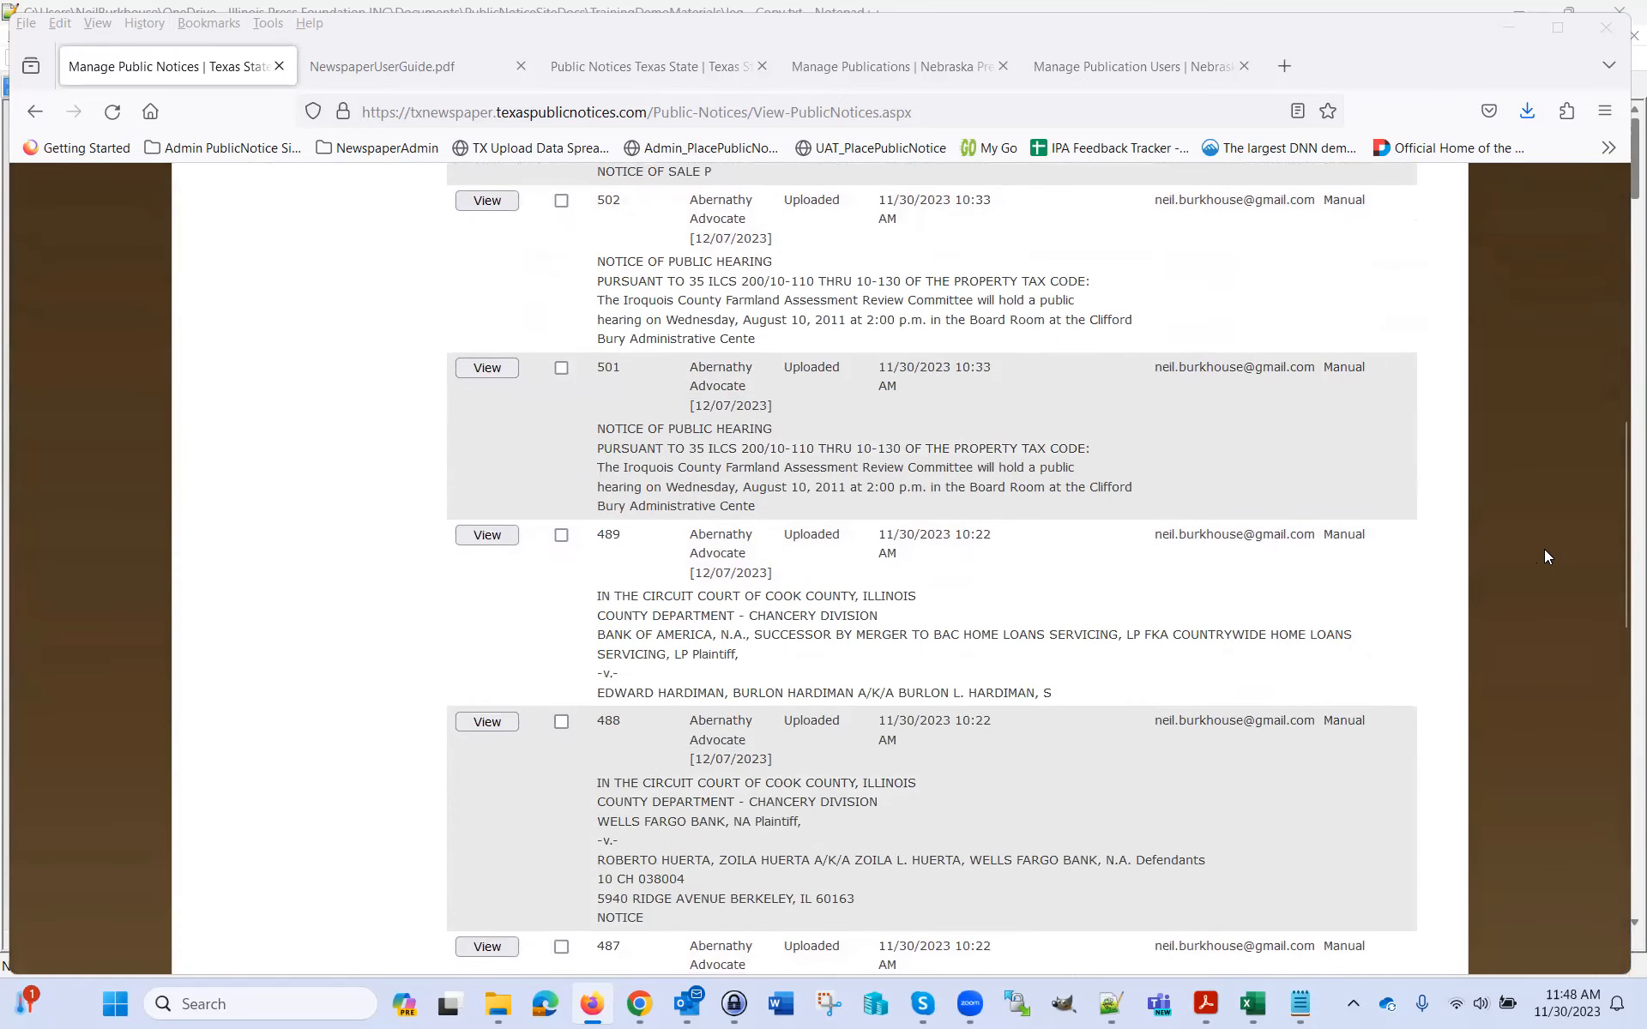
pyautogui.scroll(-4, 1544, 549)
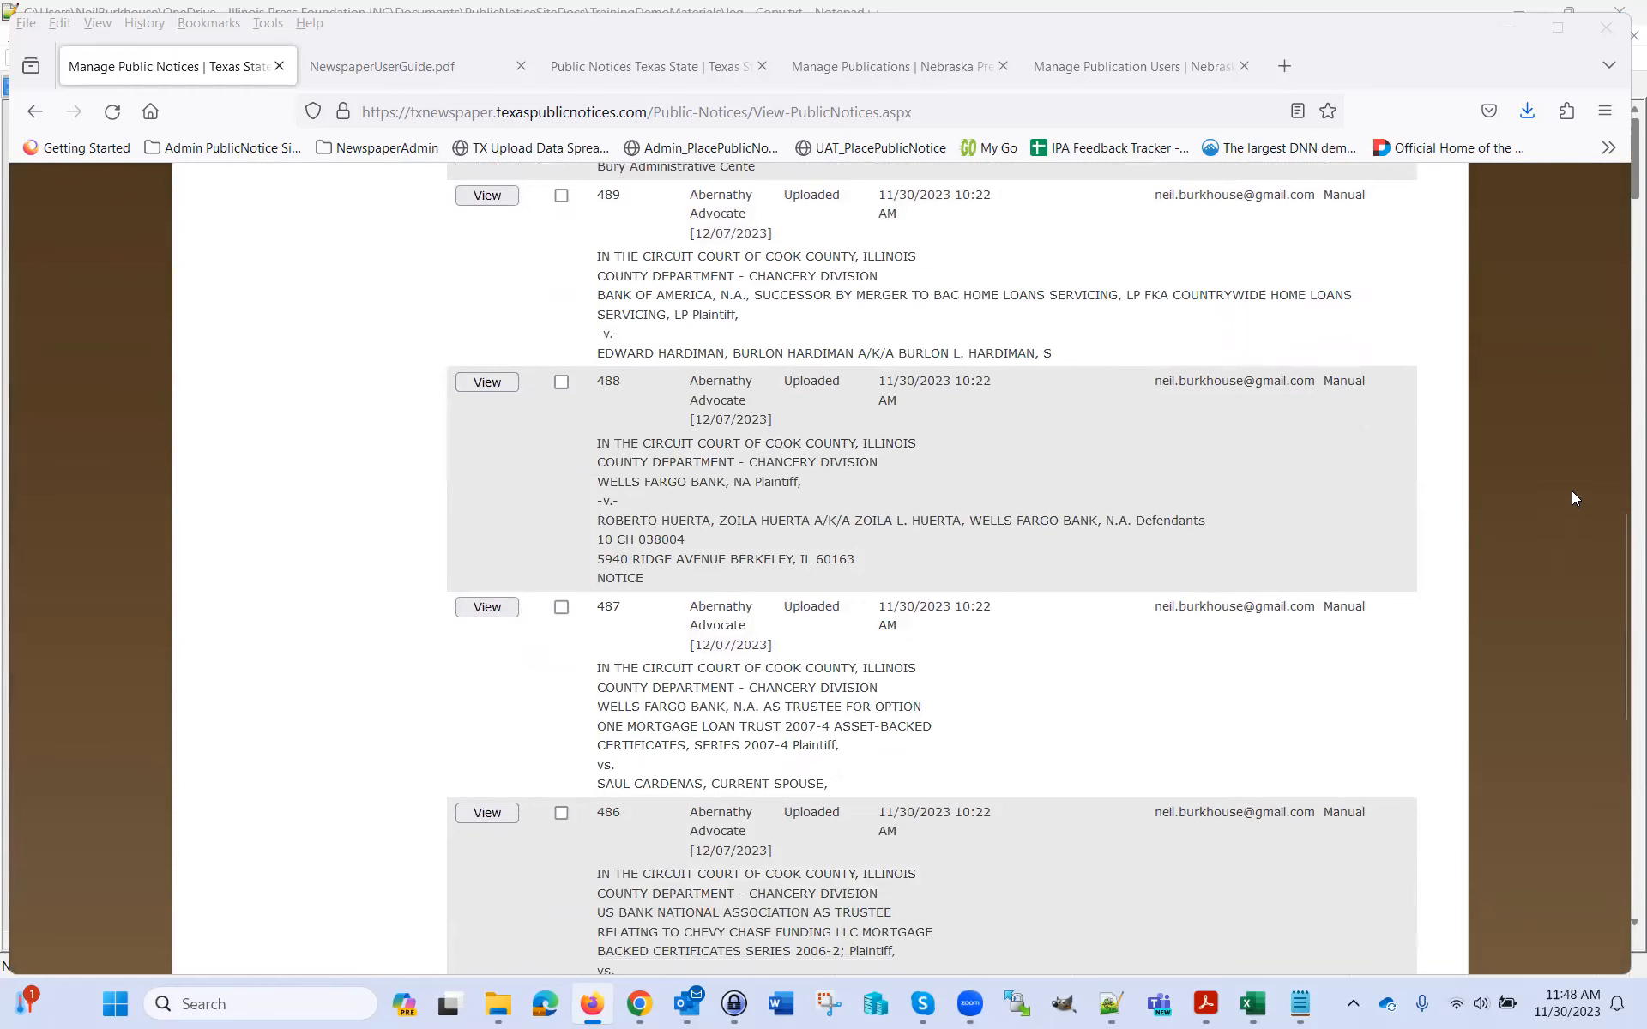
pyautogui.scroll(-7, 1578, 497)
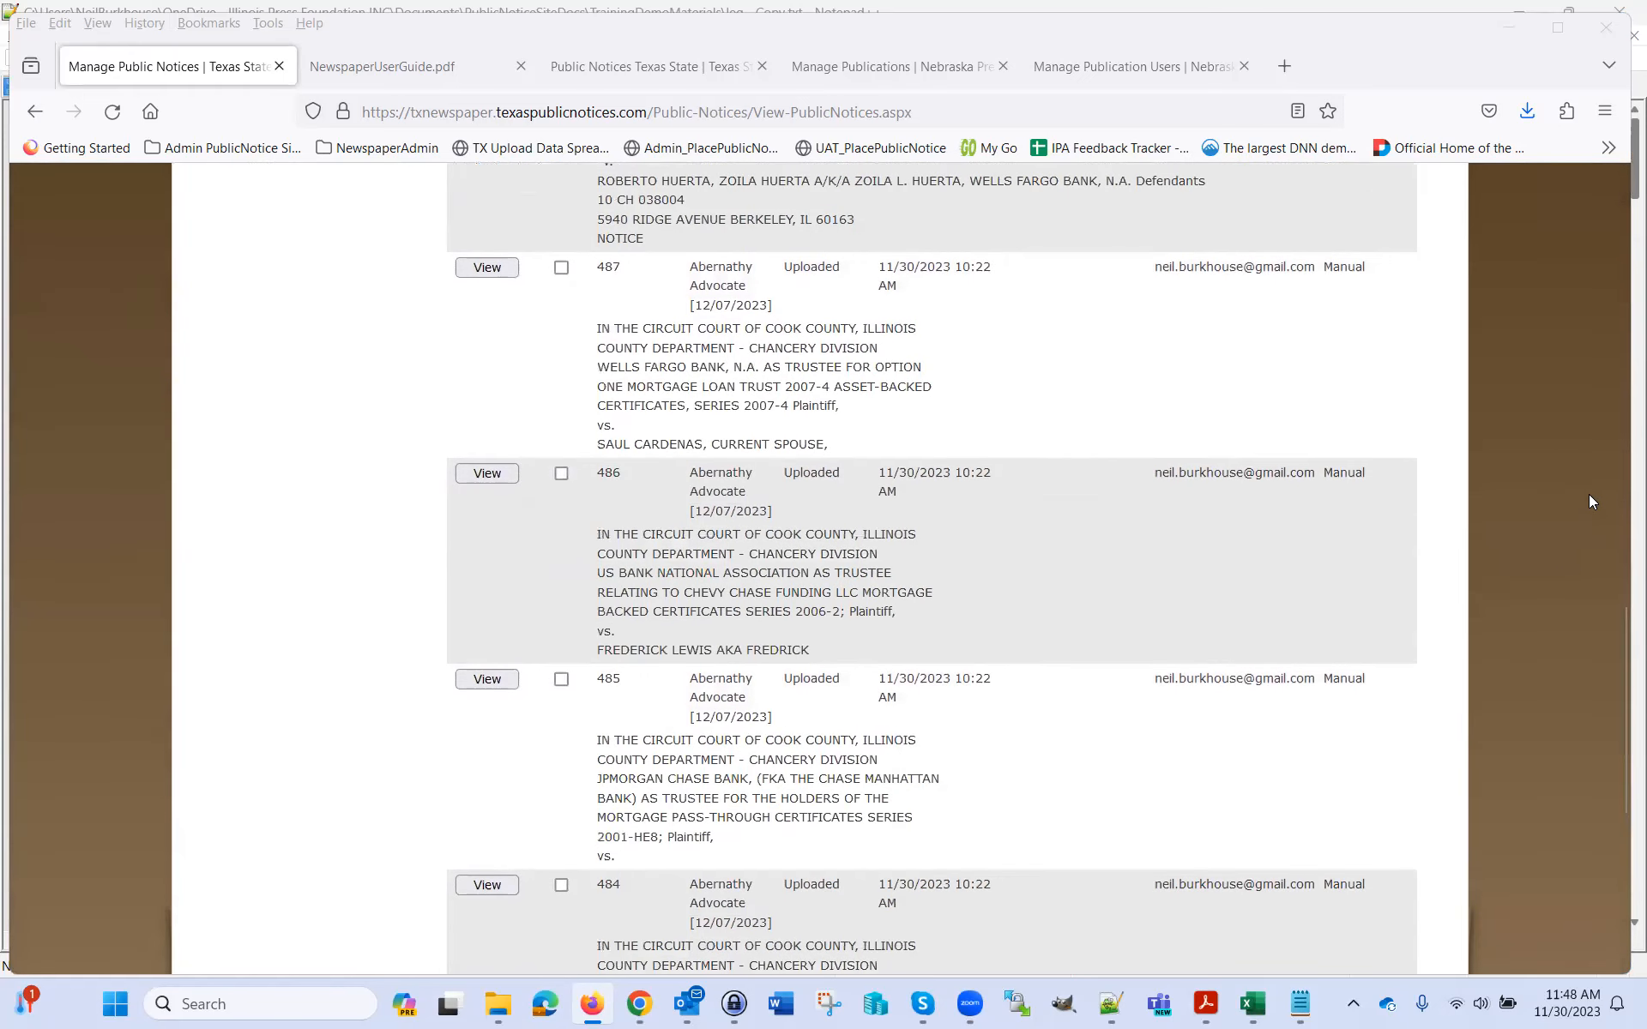
pyautogui.scroll(-3, 1588, 494)
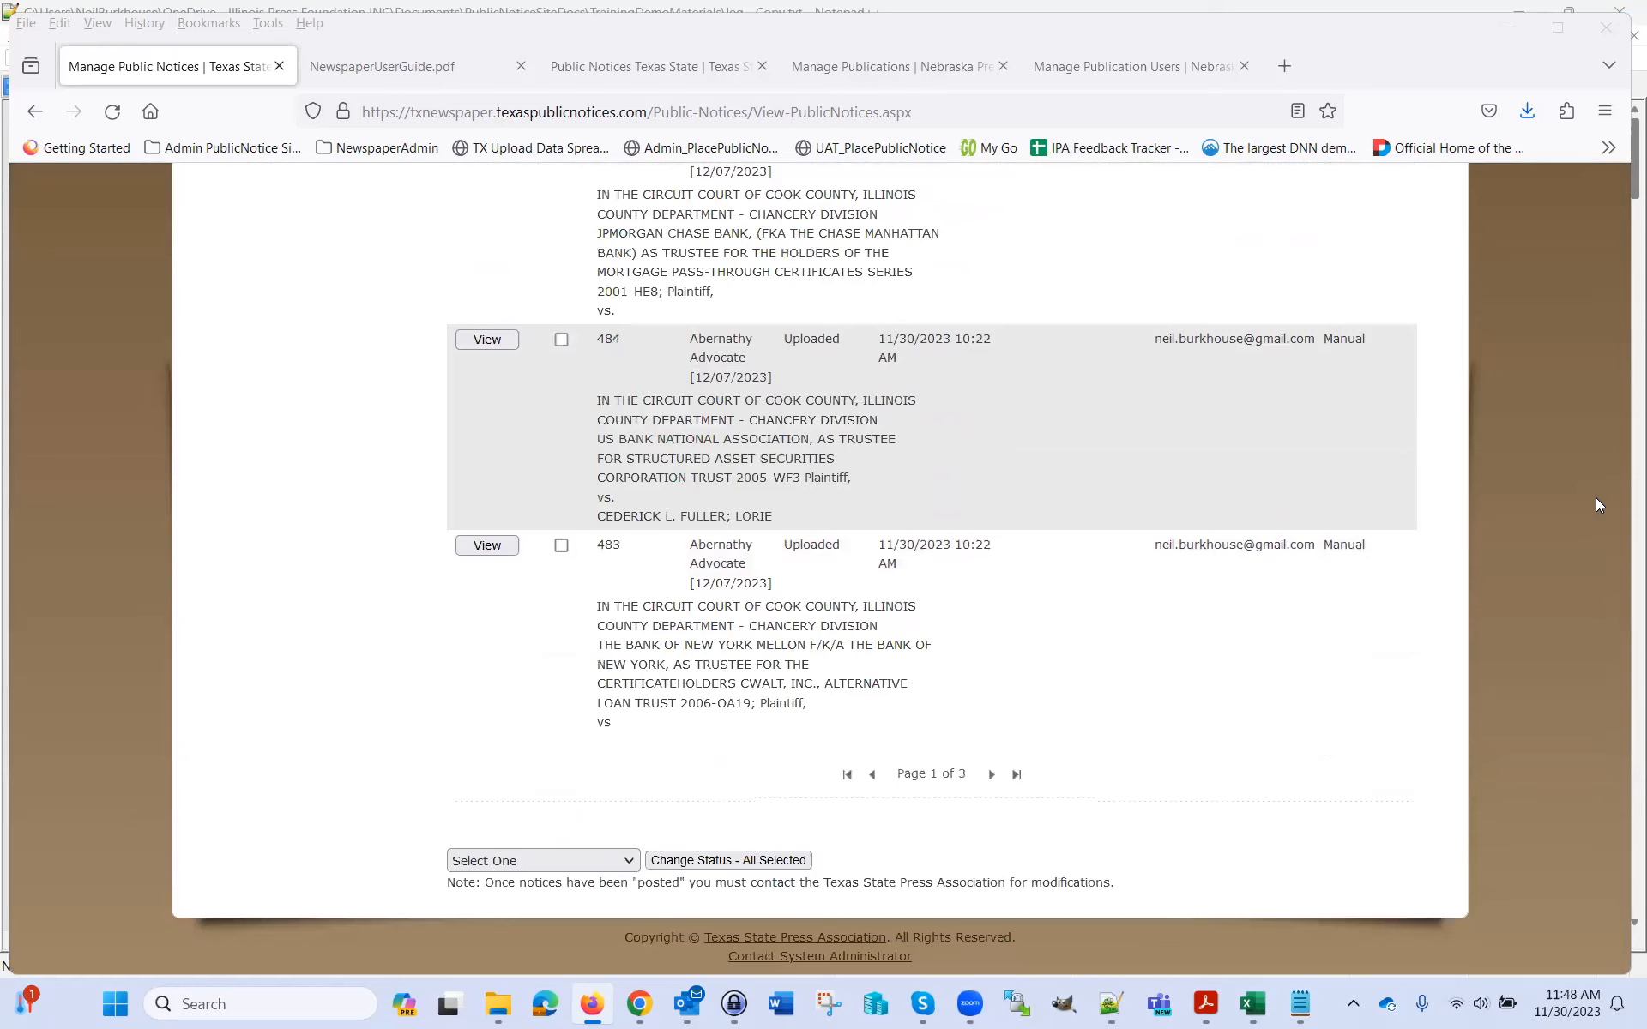
pyautogui.scroll(15, 1597, 499)
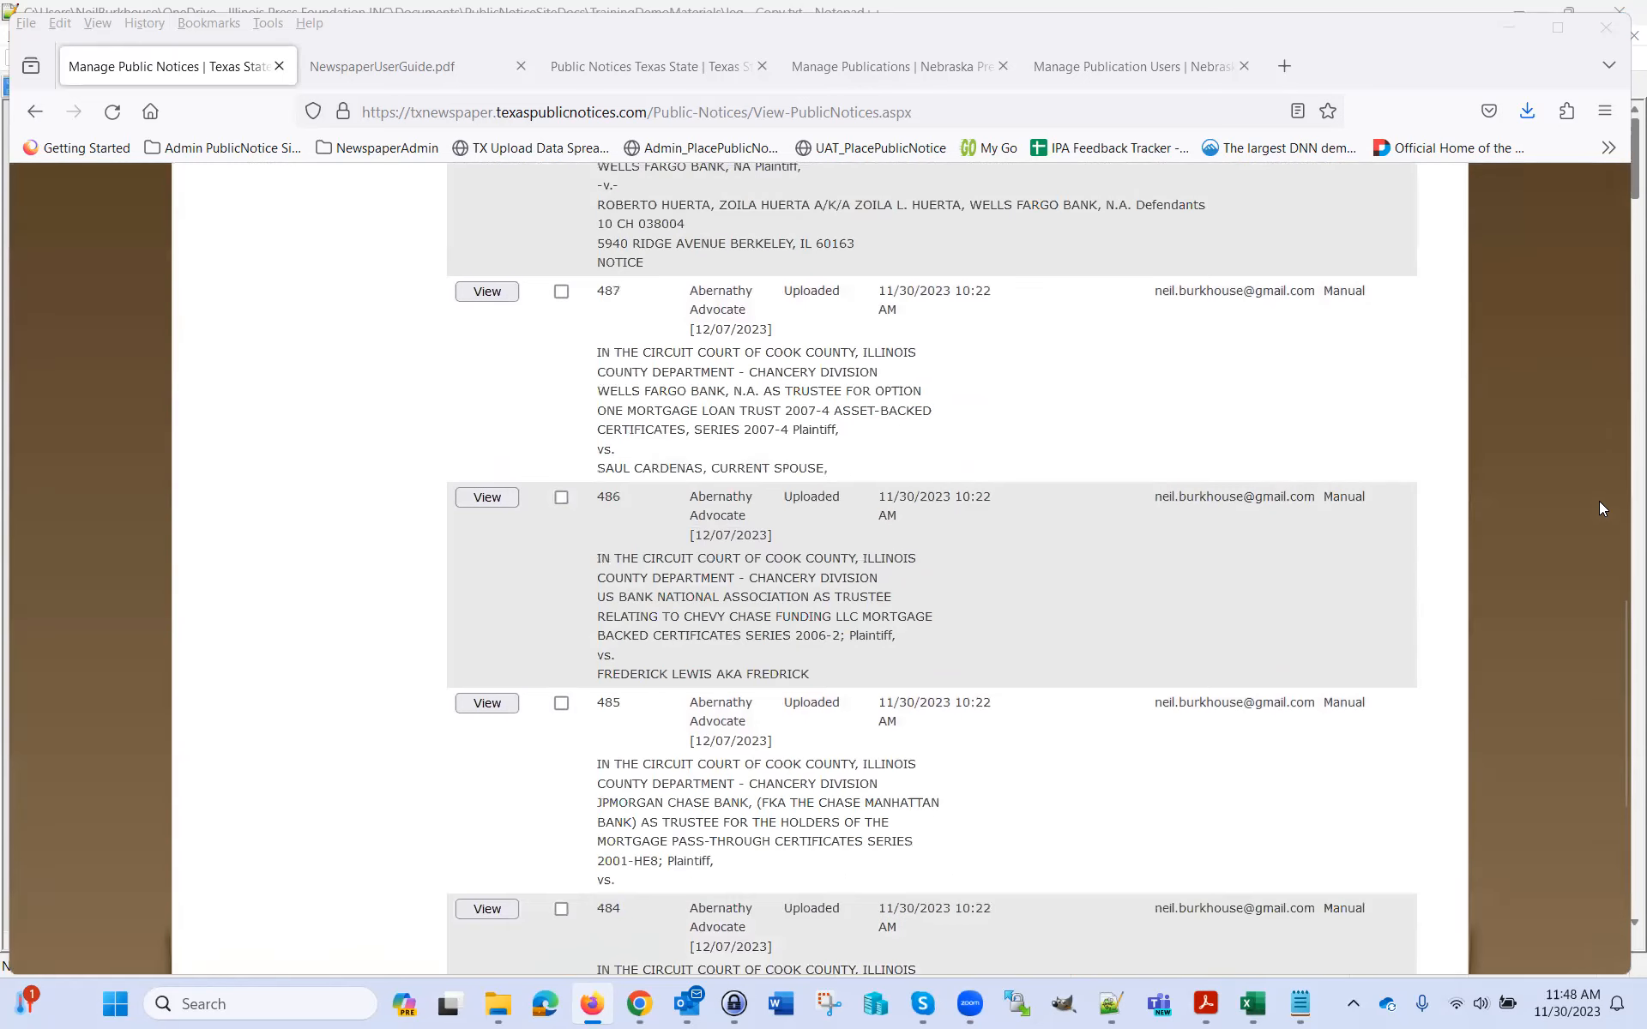
pyautogui.scroll(9, 1619, 512)
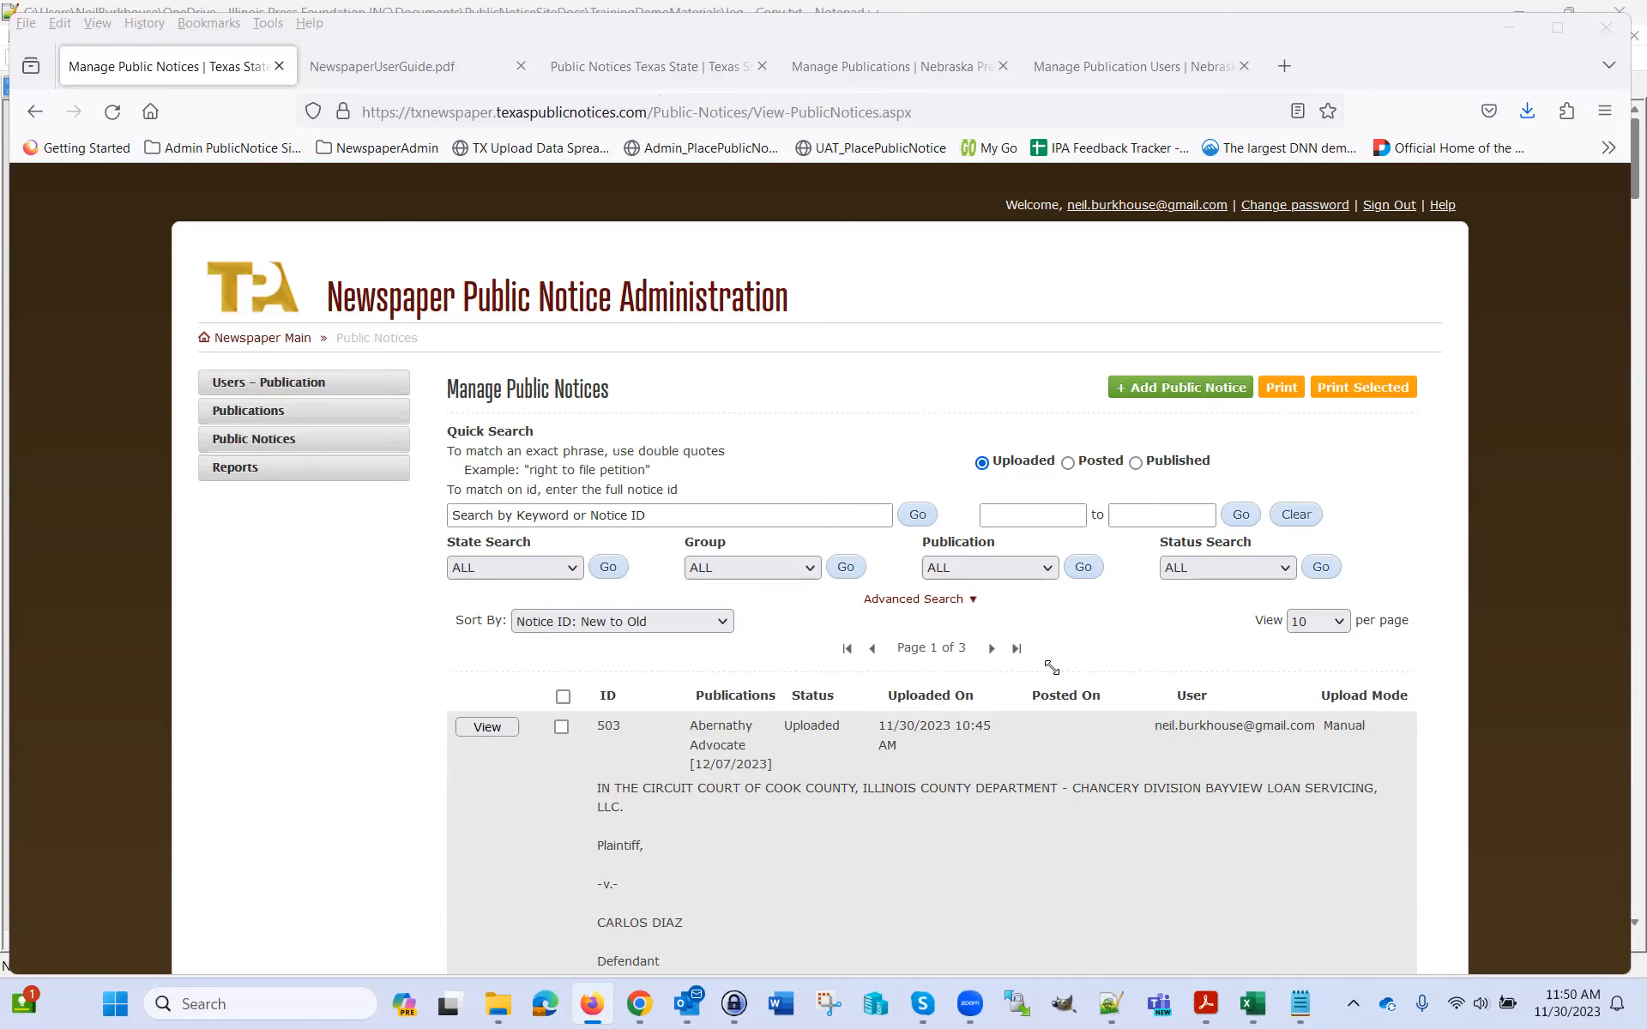
# Open Manage Publication Users, start a new publication user, then discard the blank profile form
pyautogui.click(299, 390)
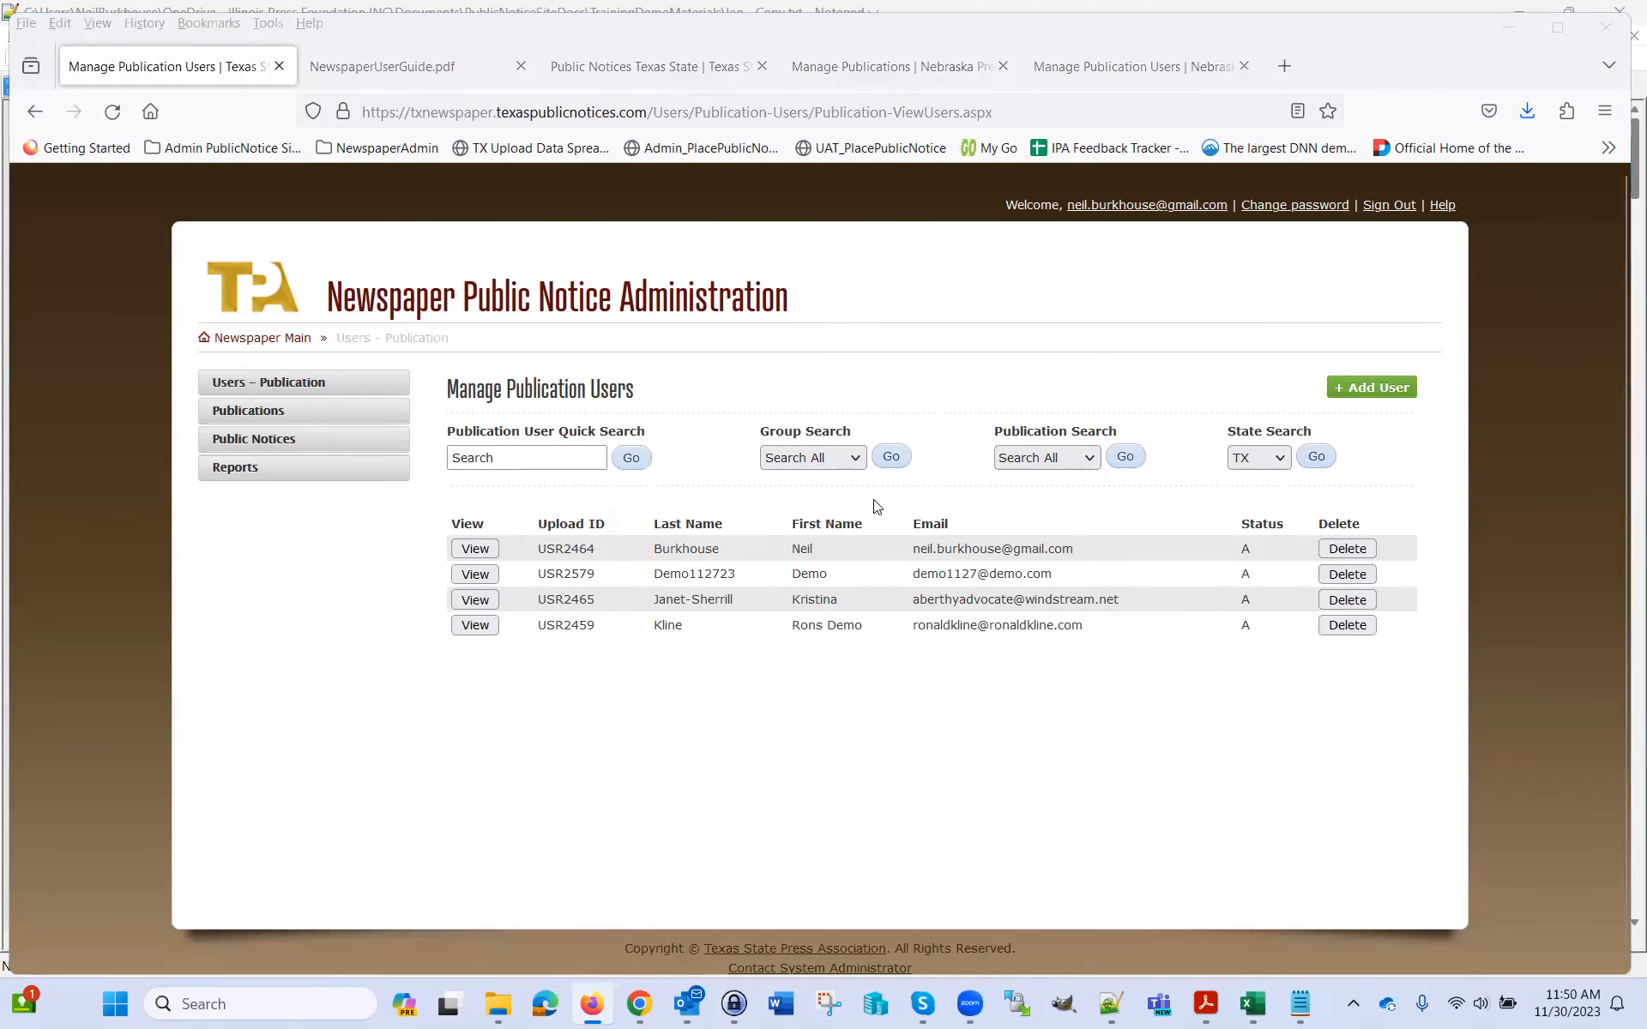
pyautogui.click(1363, 387)
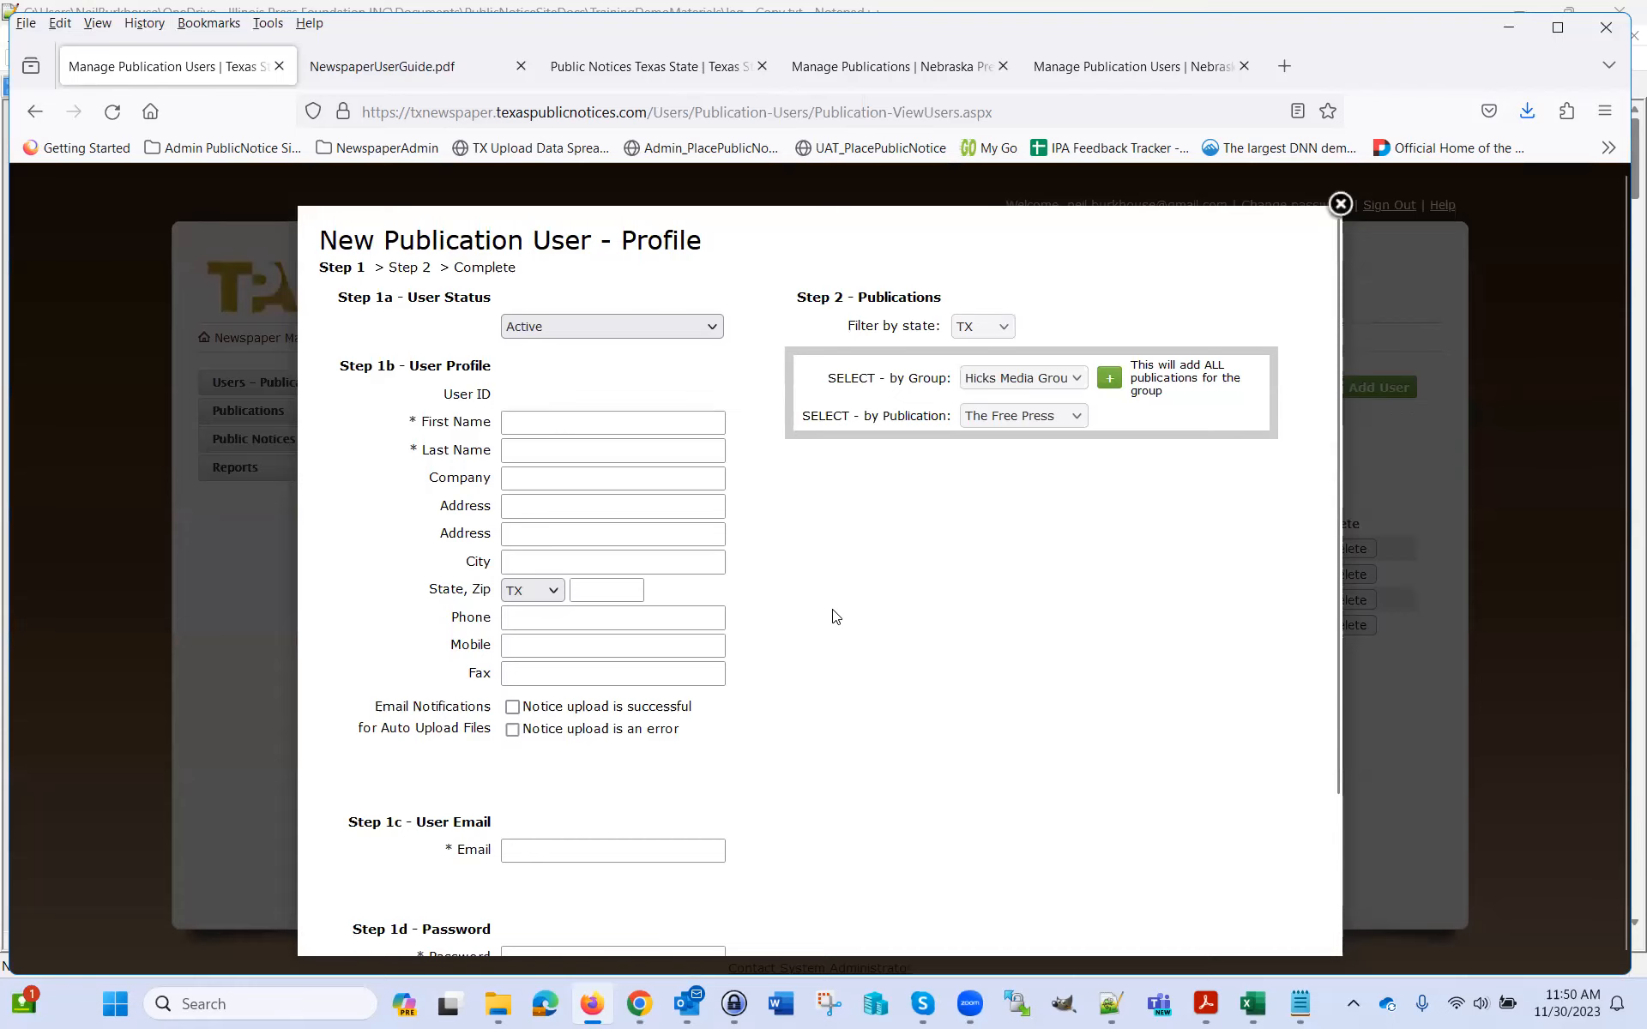
pyautogui.scroll(-2, 829, 619)
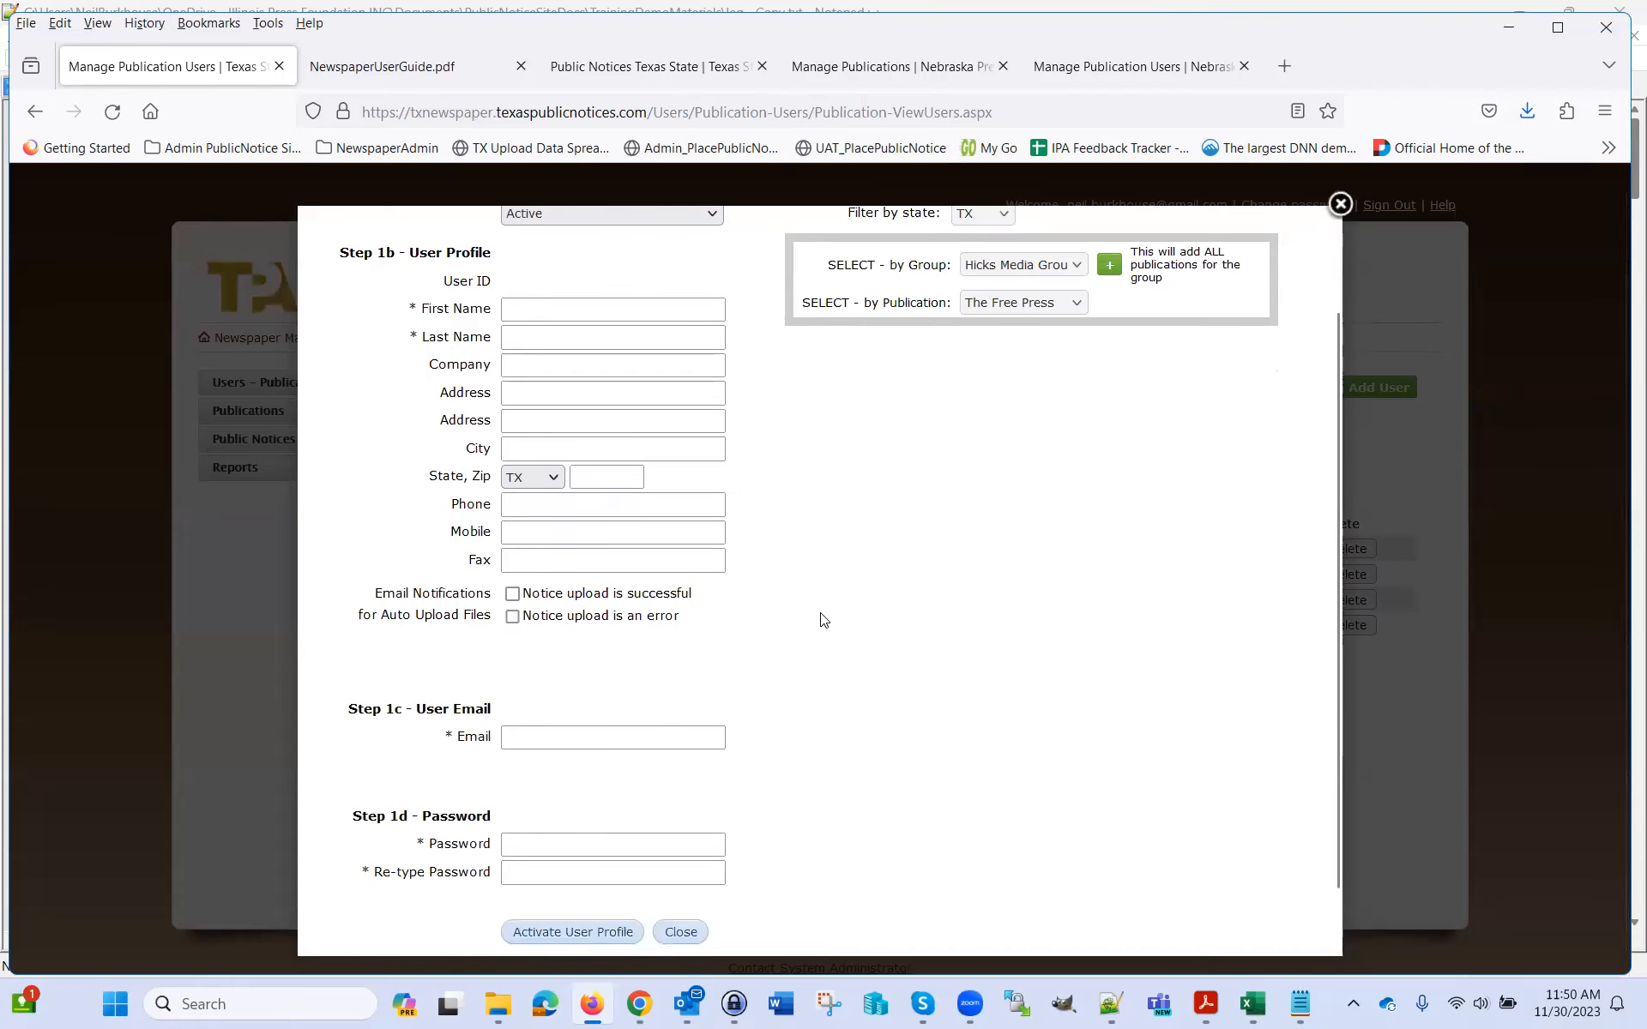
pyautogui.scroll(2, 822, 619)
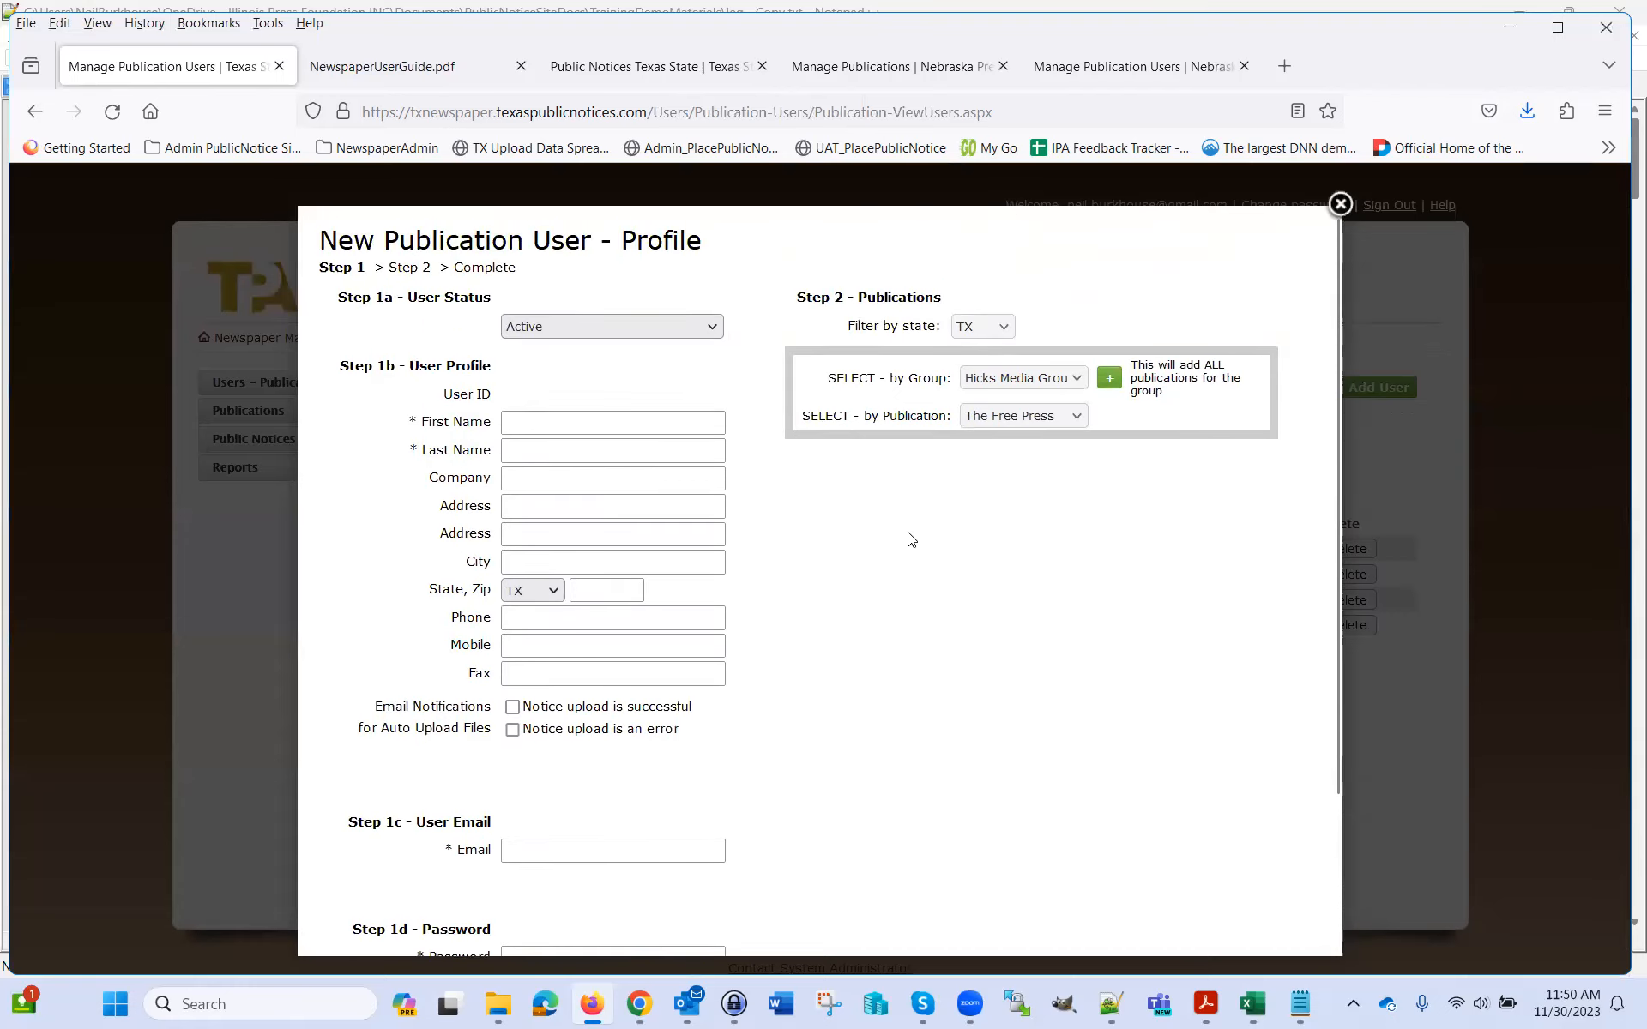
pyautogui.click(1340, 205)
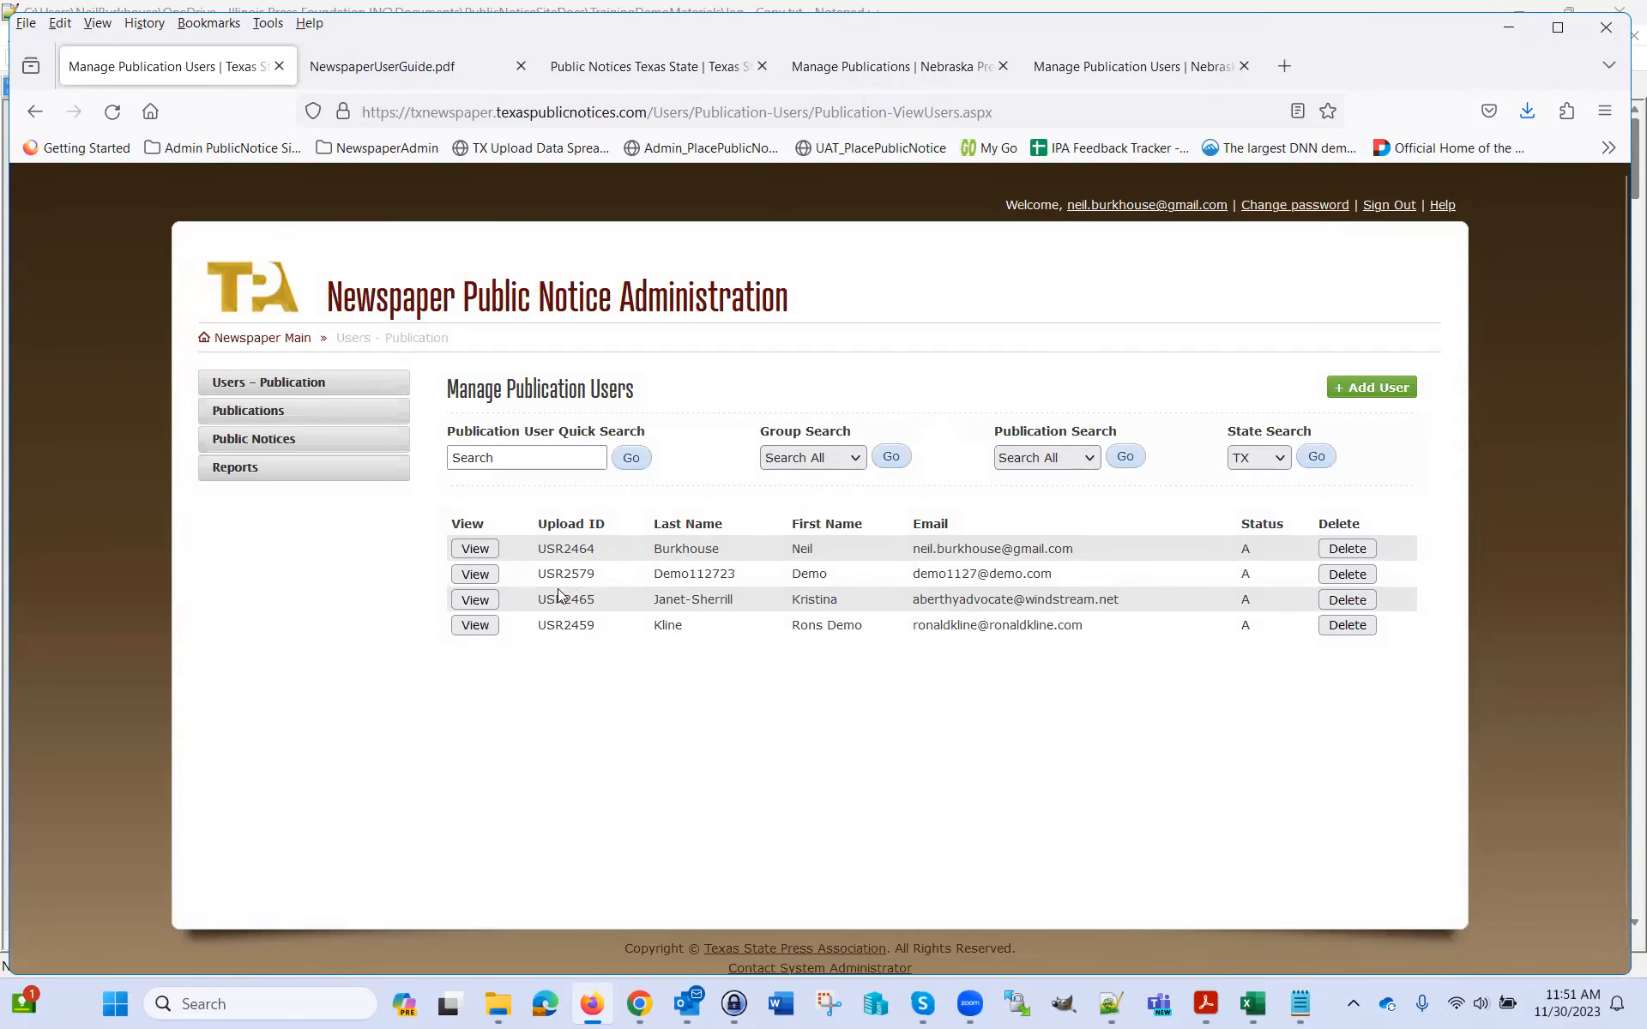
pyautogui.click(476, 556)
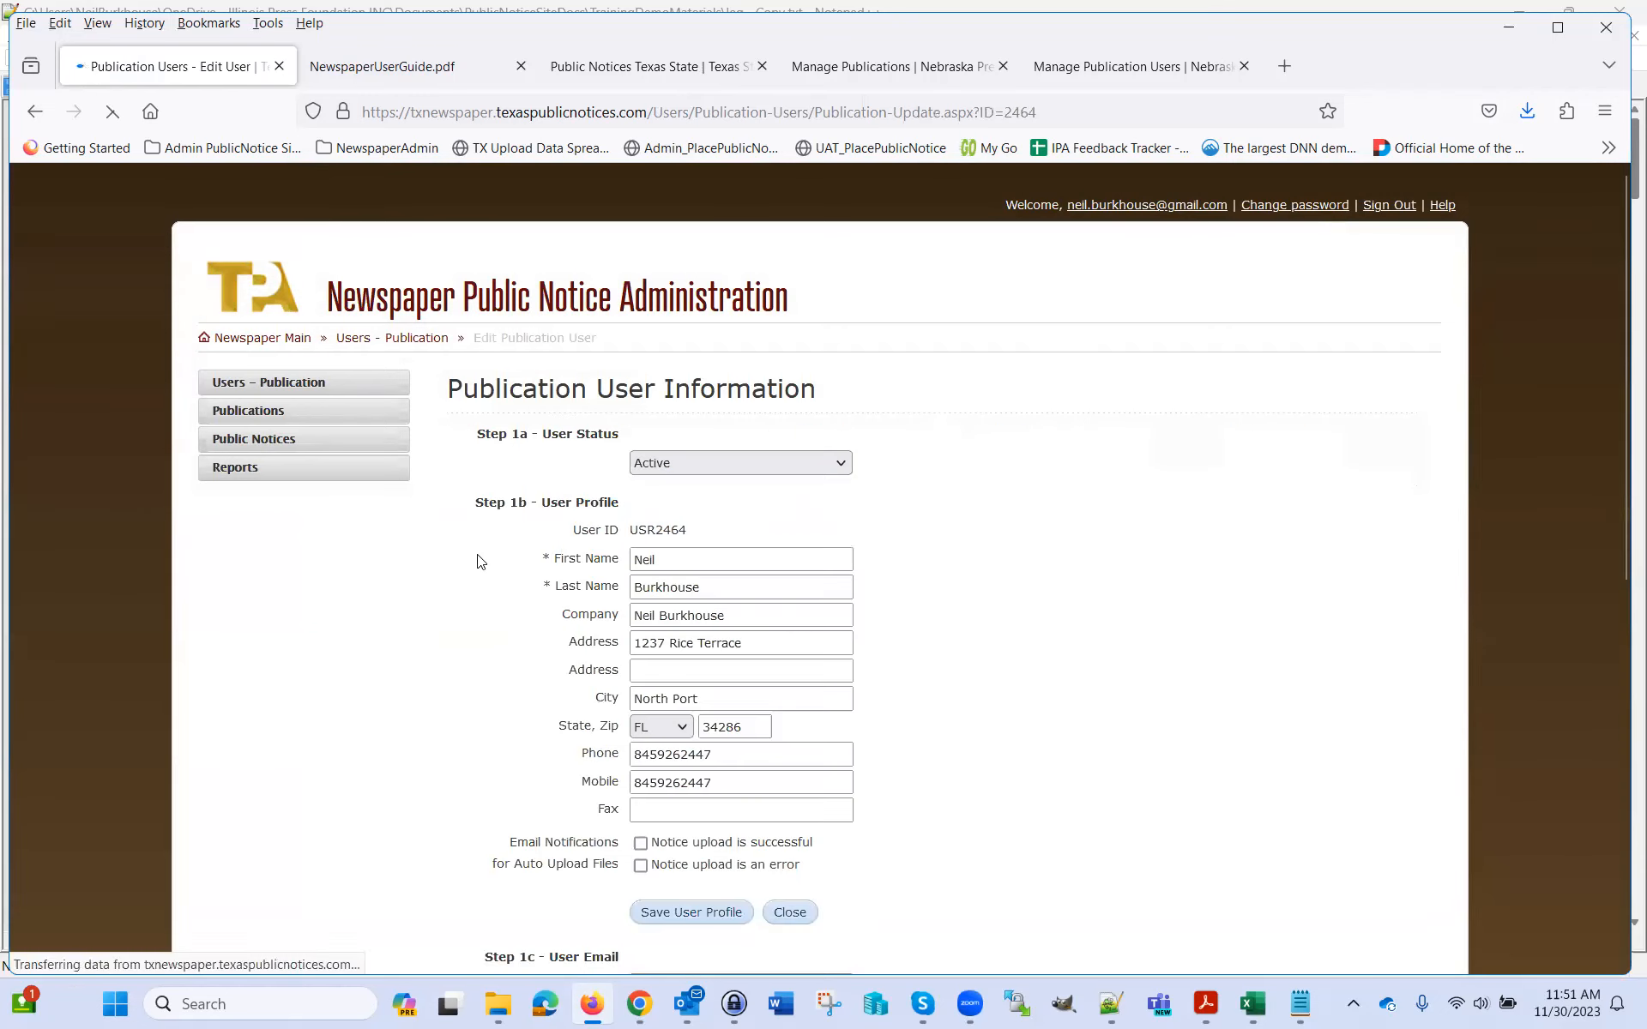
pyautogui.click(289, 388)
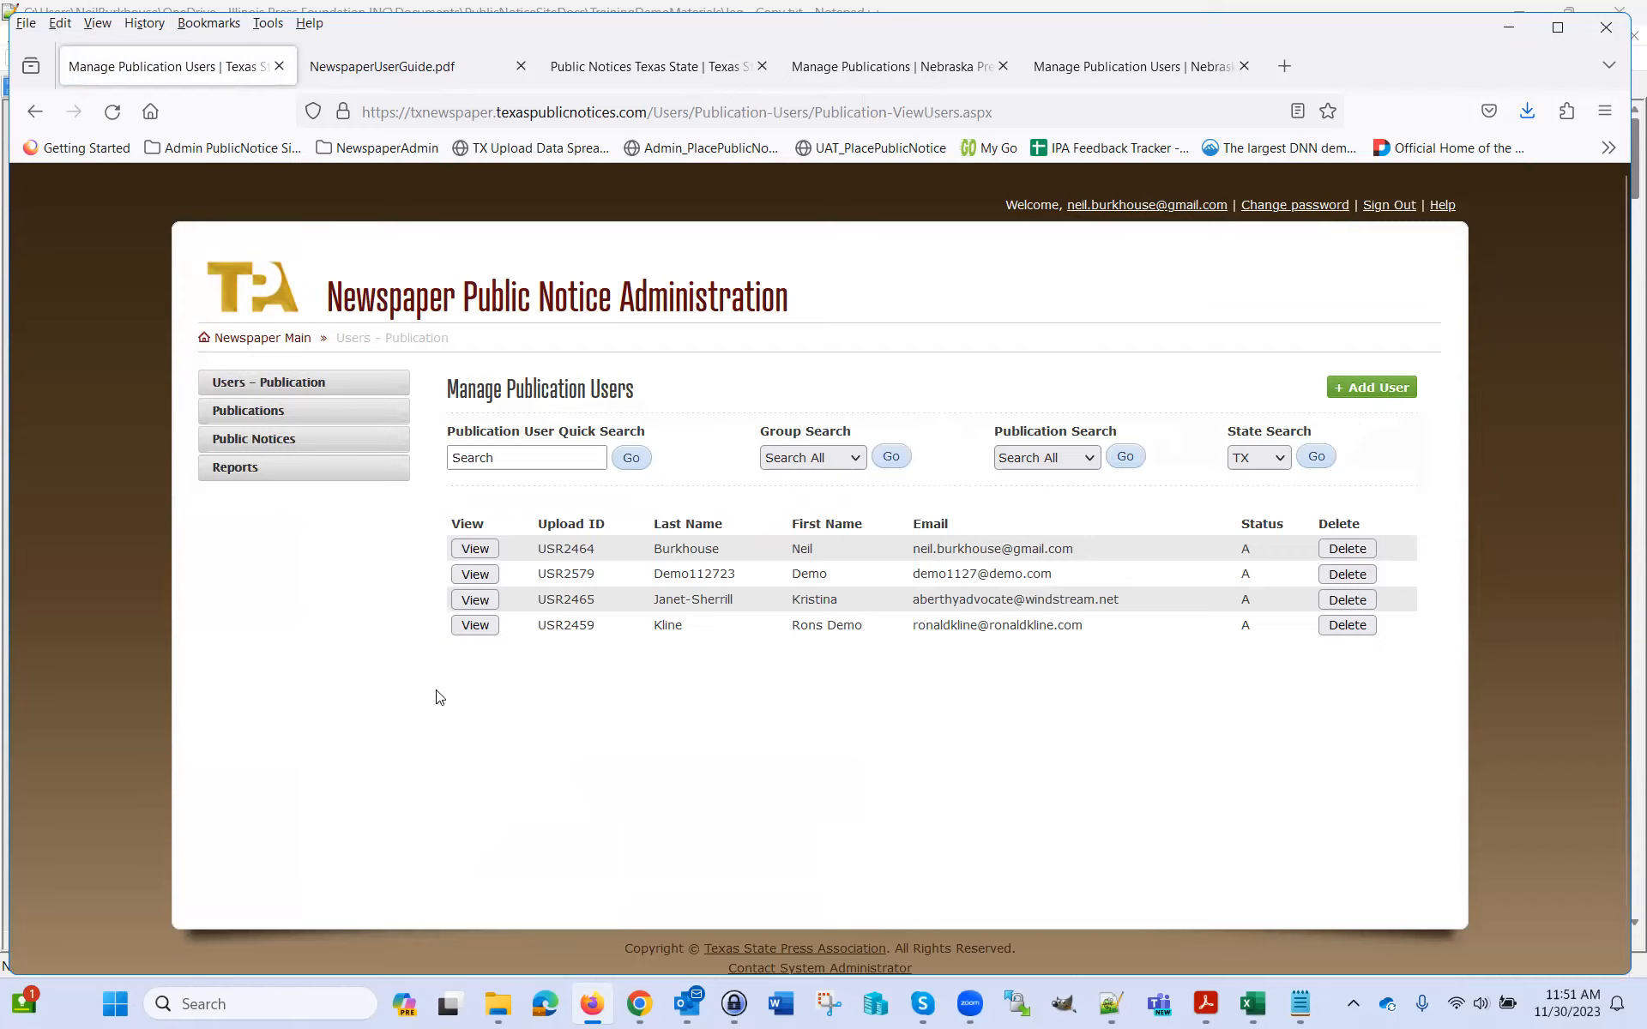
# Get Posted By Publication (By Upload Dt) counts for 11/01/2023 to 11/30/2023, showing Abernathy Advocate's 147 notices
pyautogui.click(256, 473)
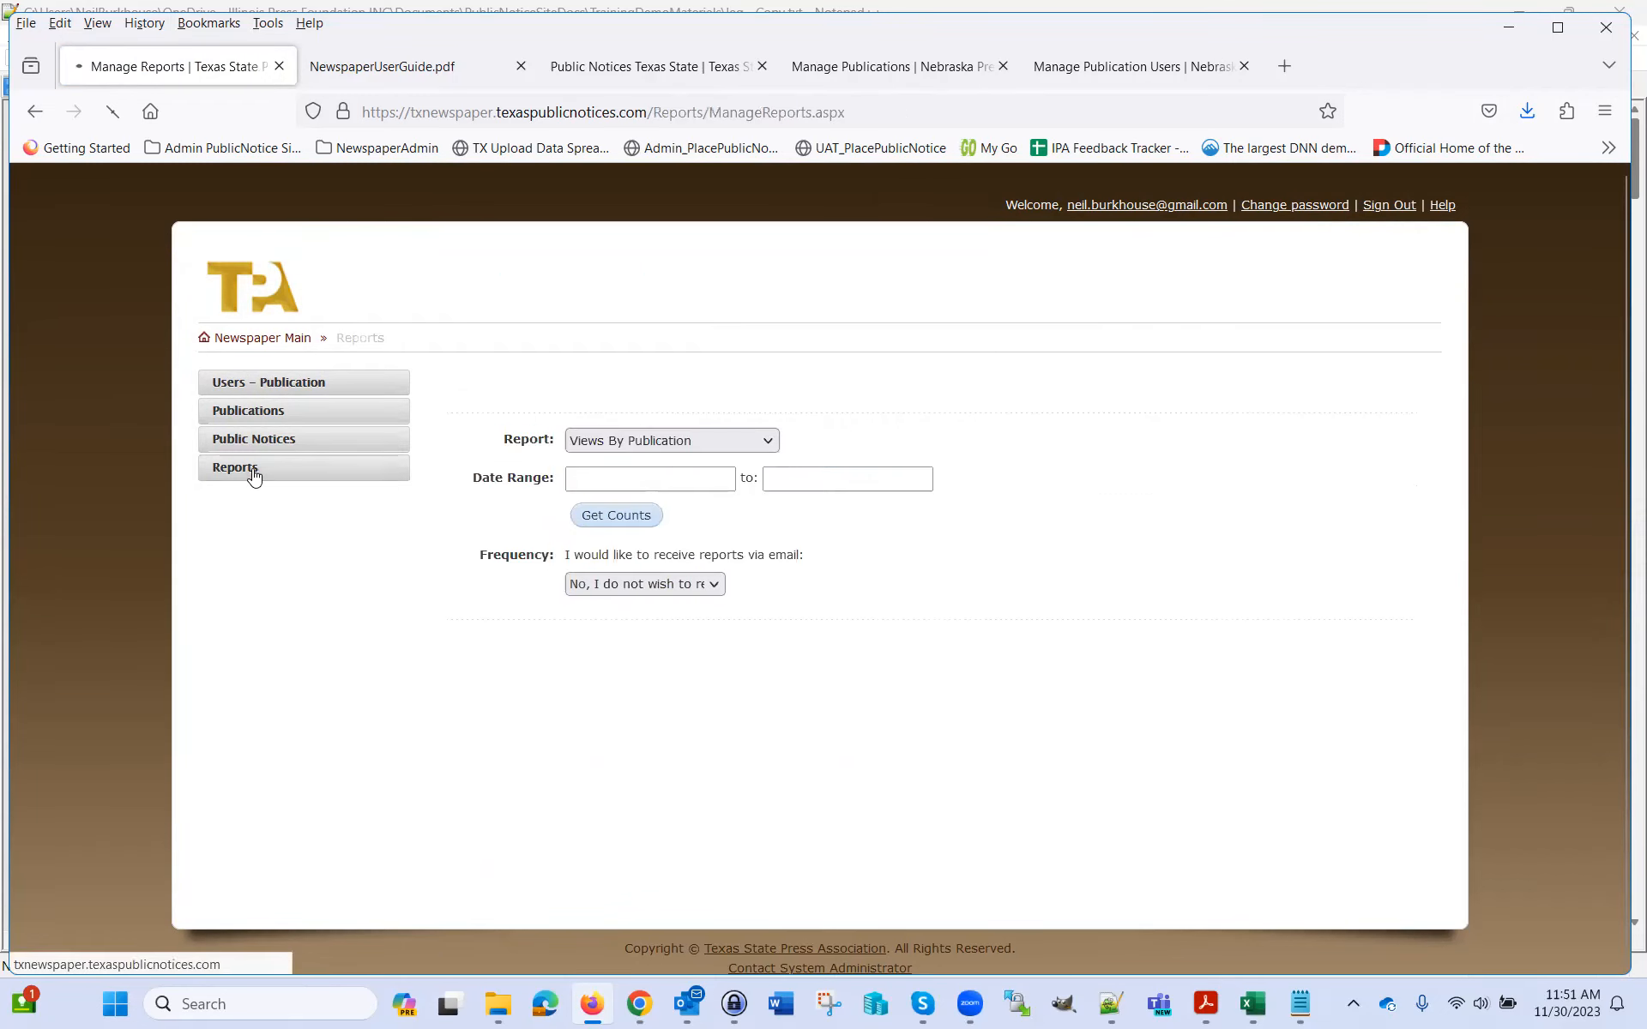
pyautogui.click(736, 440)
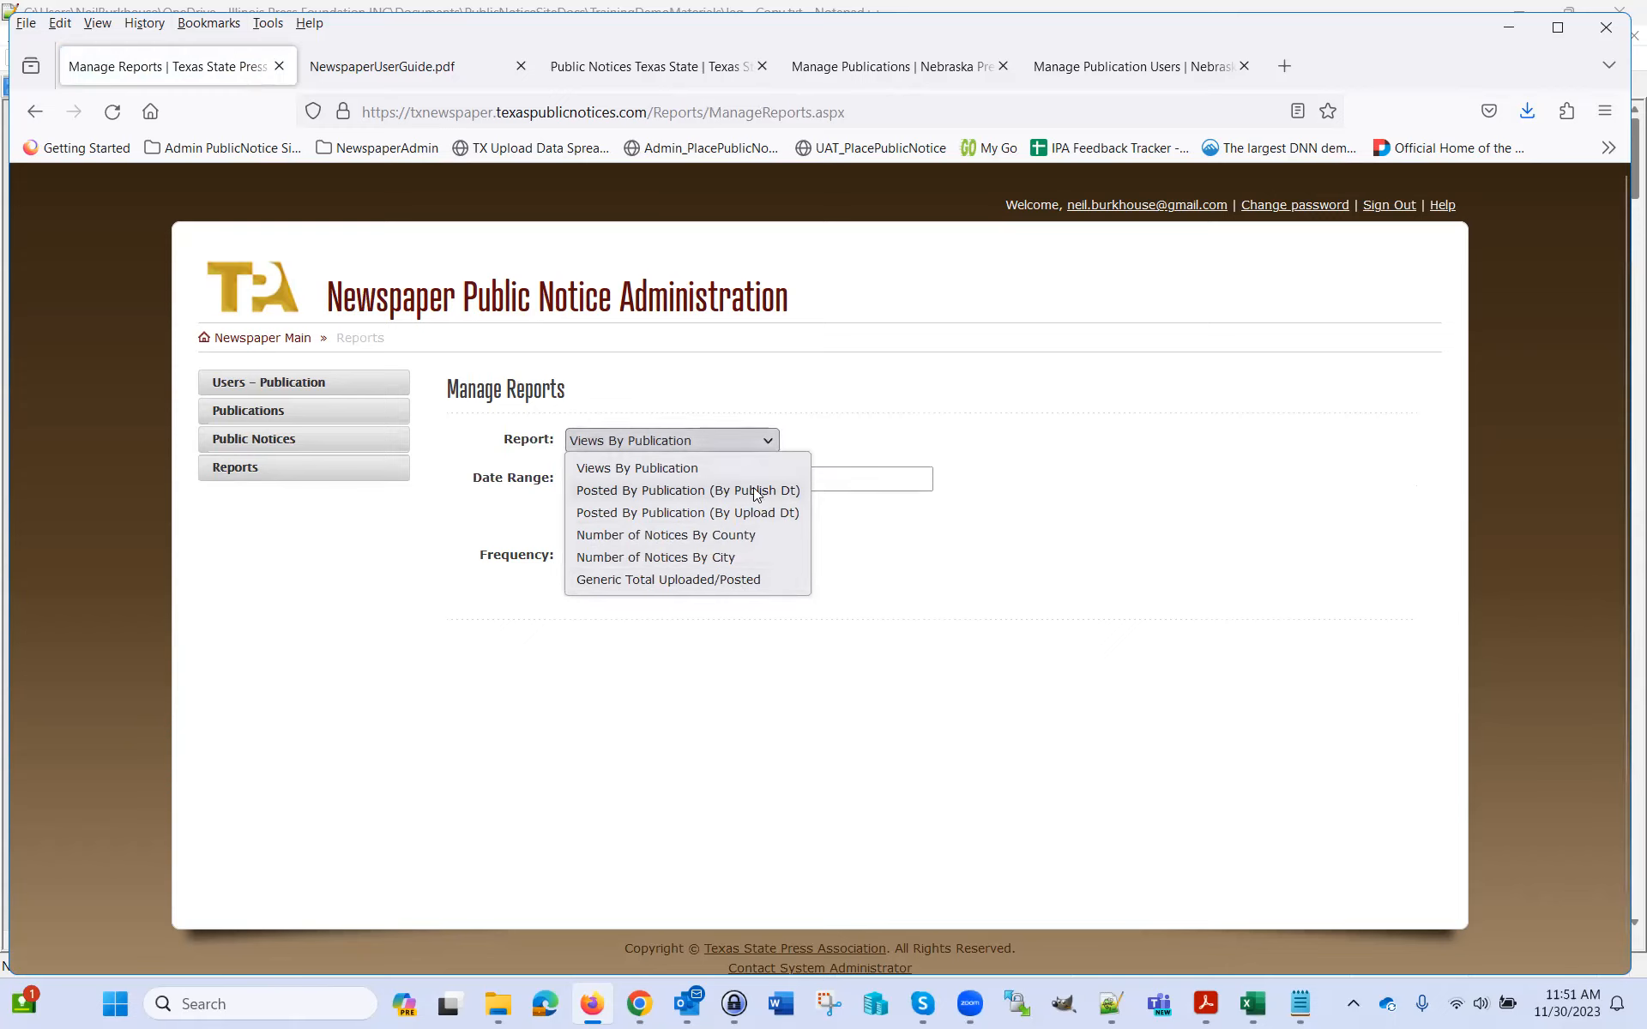
pyautogui.click(754, 515)
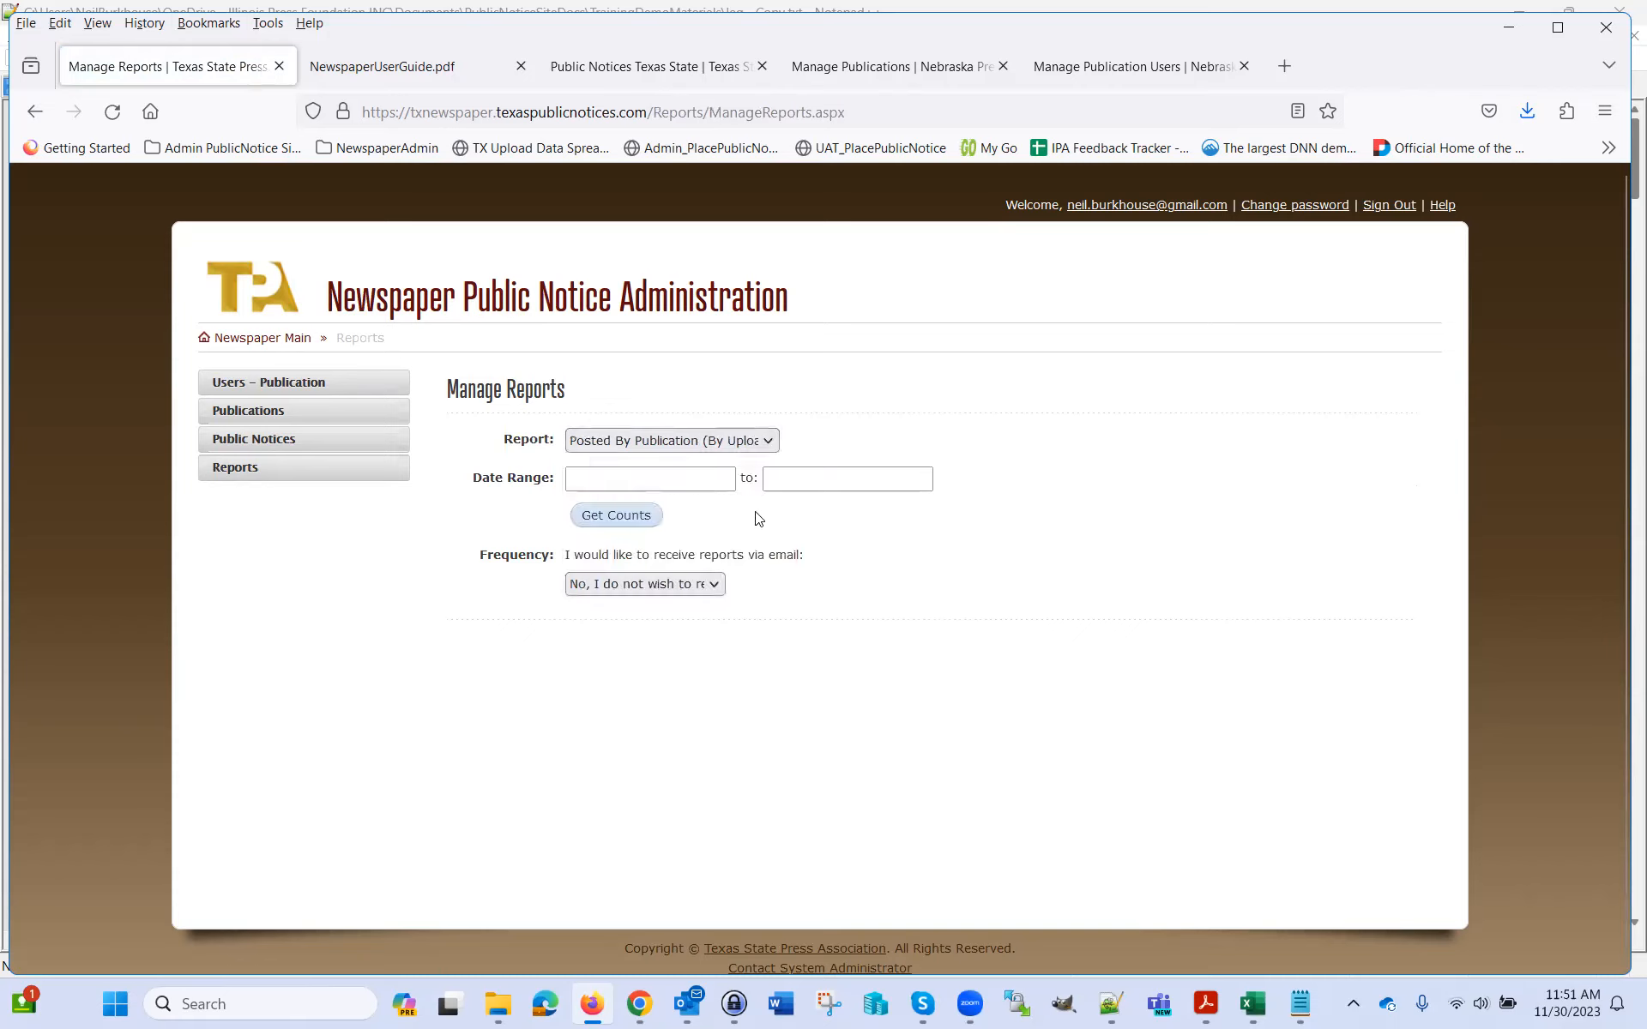
pyautogui.click(655, 479)
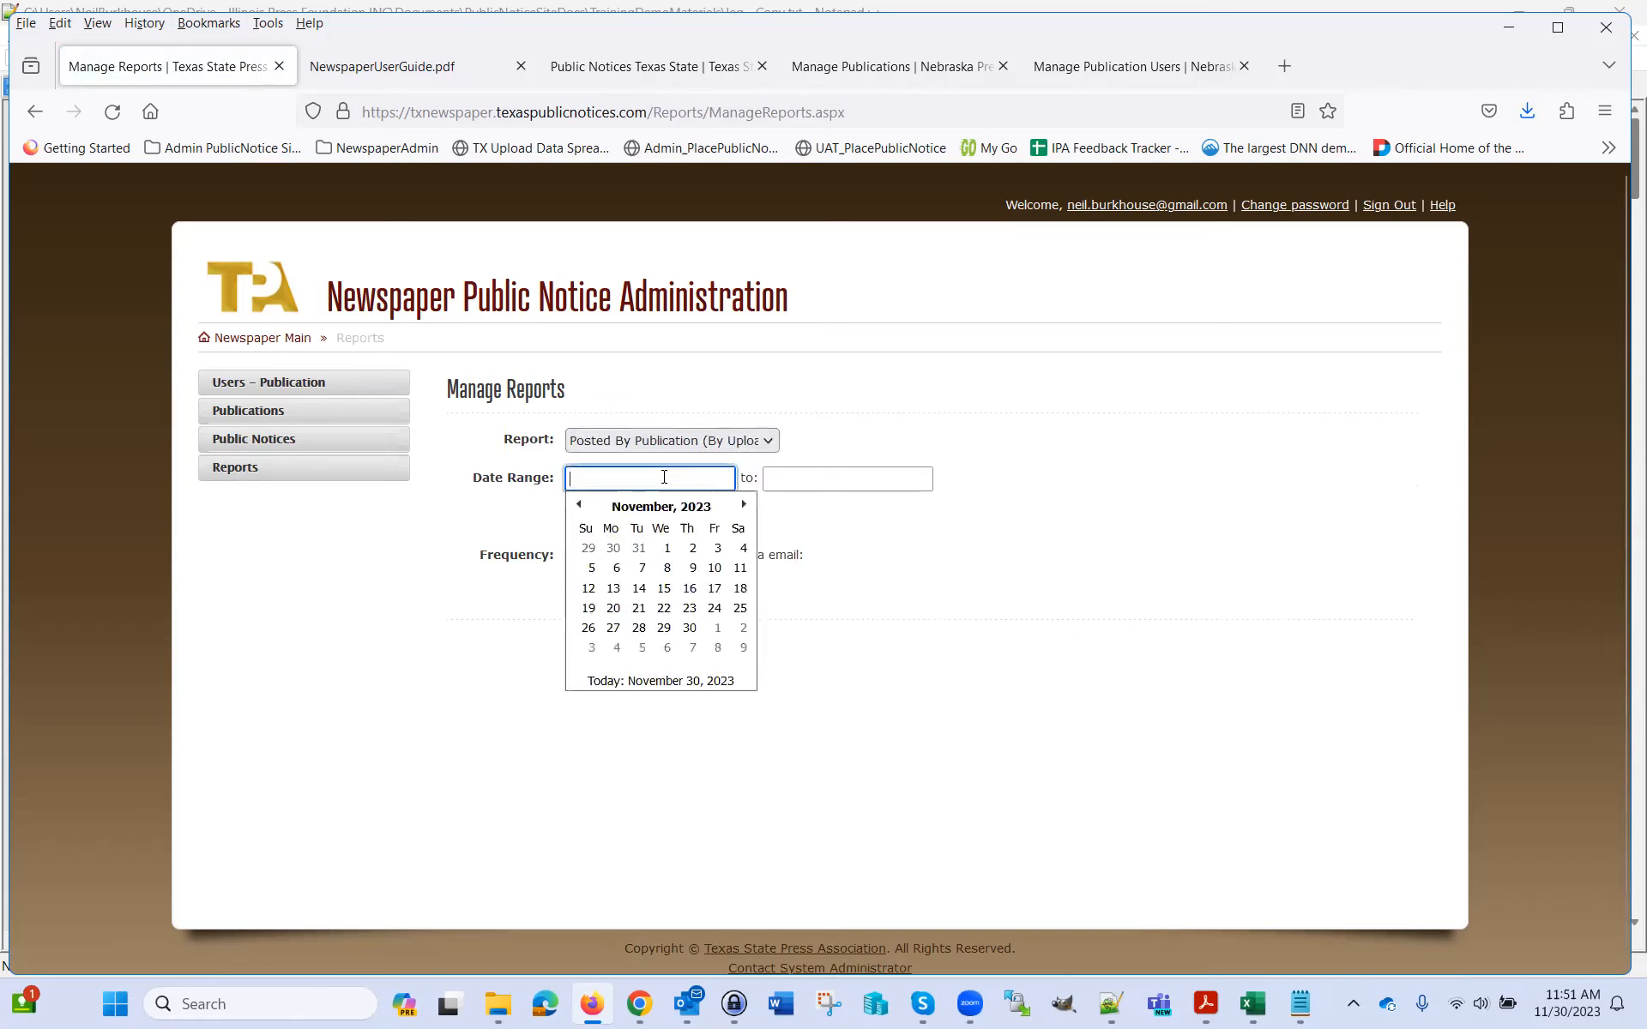
pyautogui.click(668, 548)
pyautogui.click(817, 480)
pyautogui.click(885, 628)
pyautogui.click(629, 517)
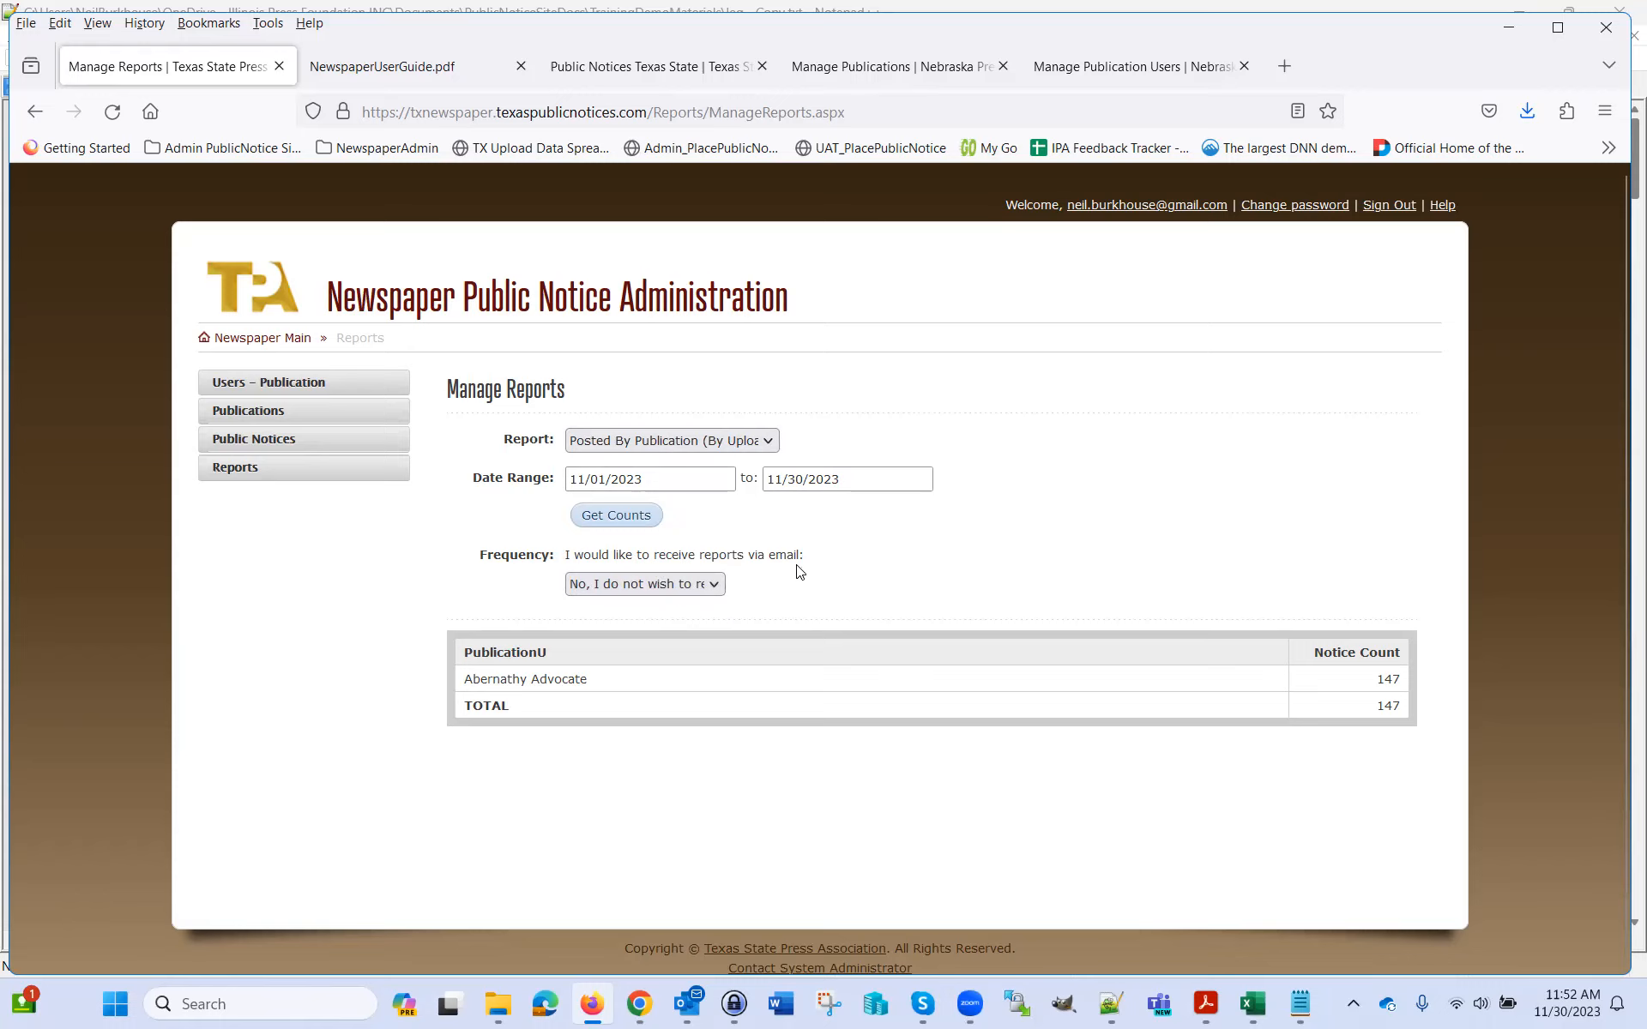
pyautogui.click(703, 585)
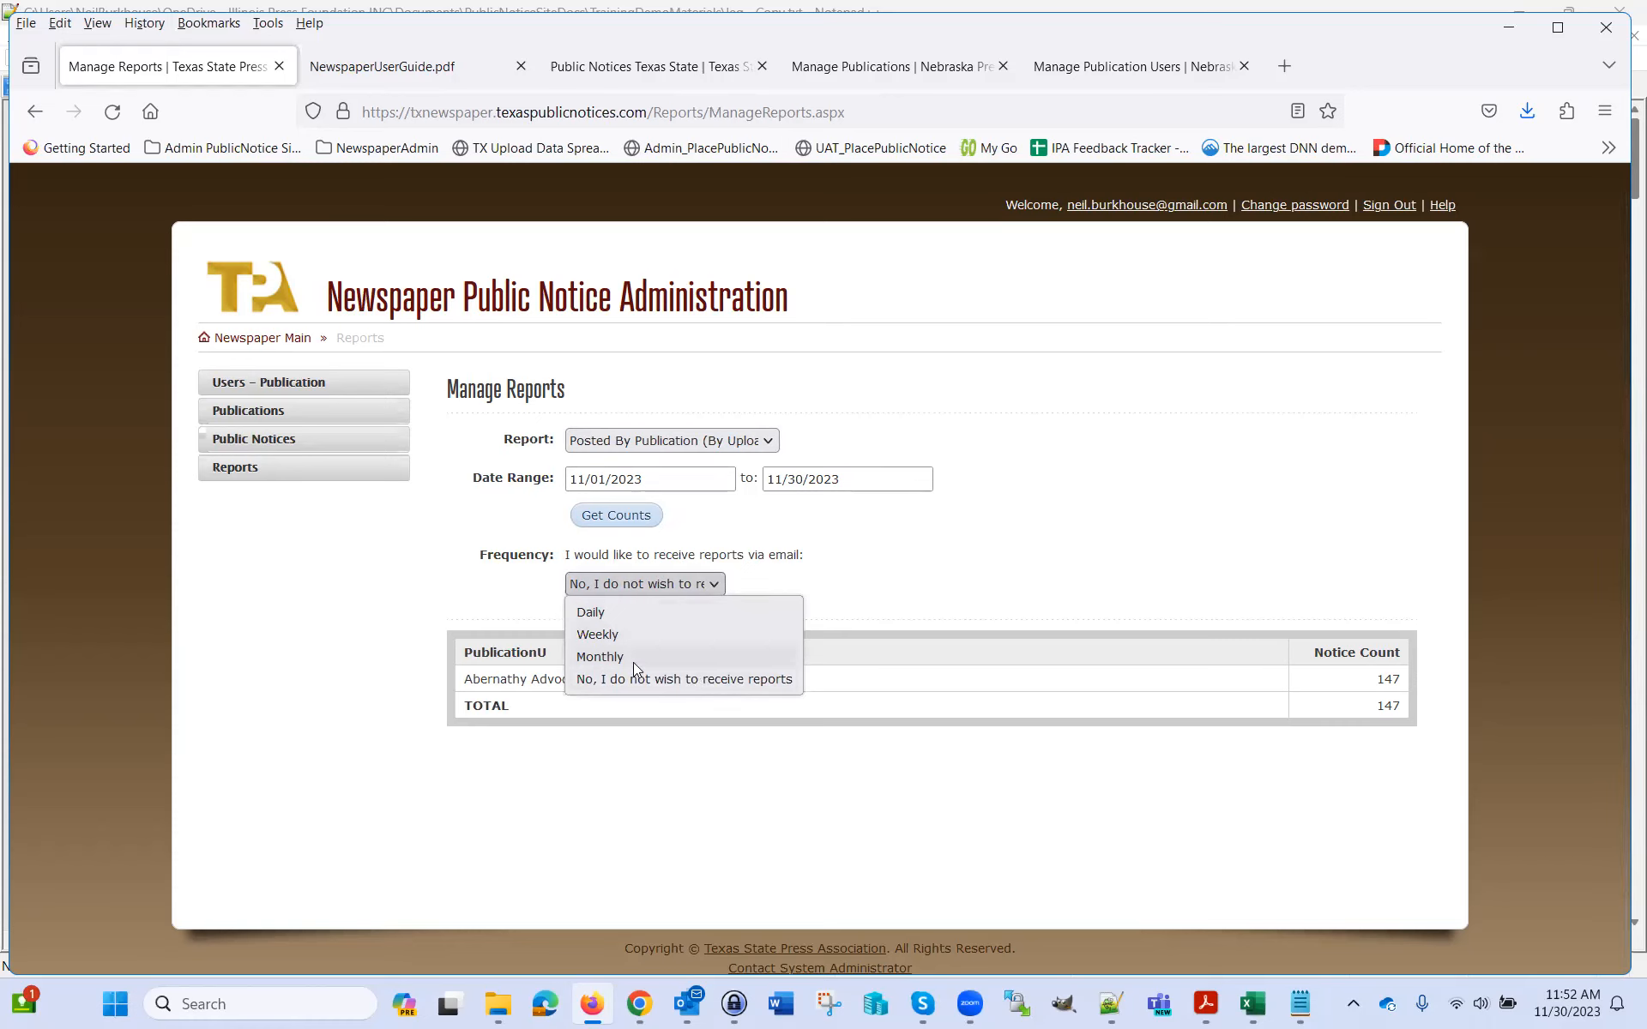
pyautogui.click(933, 569)
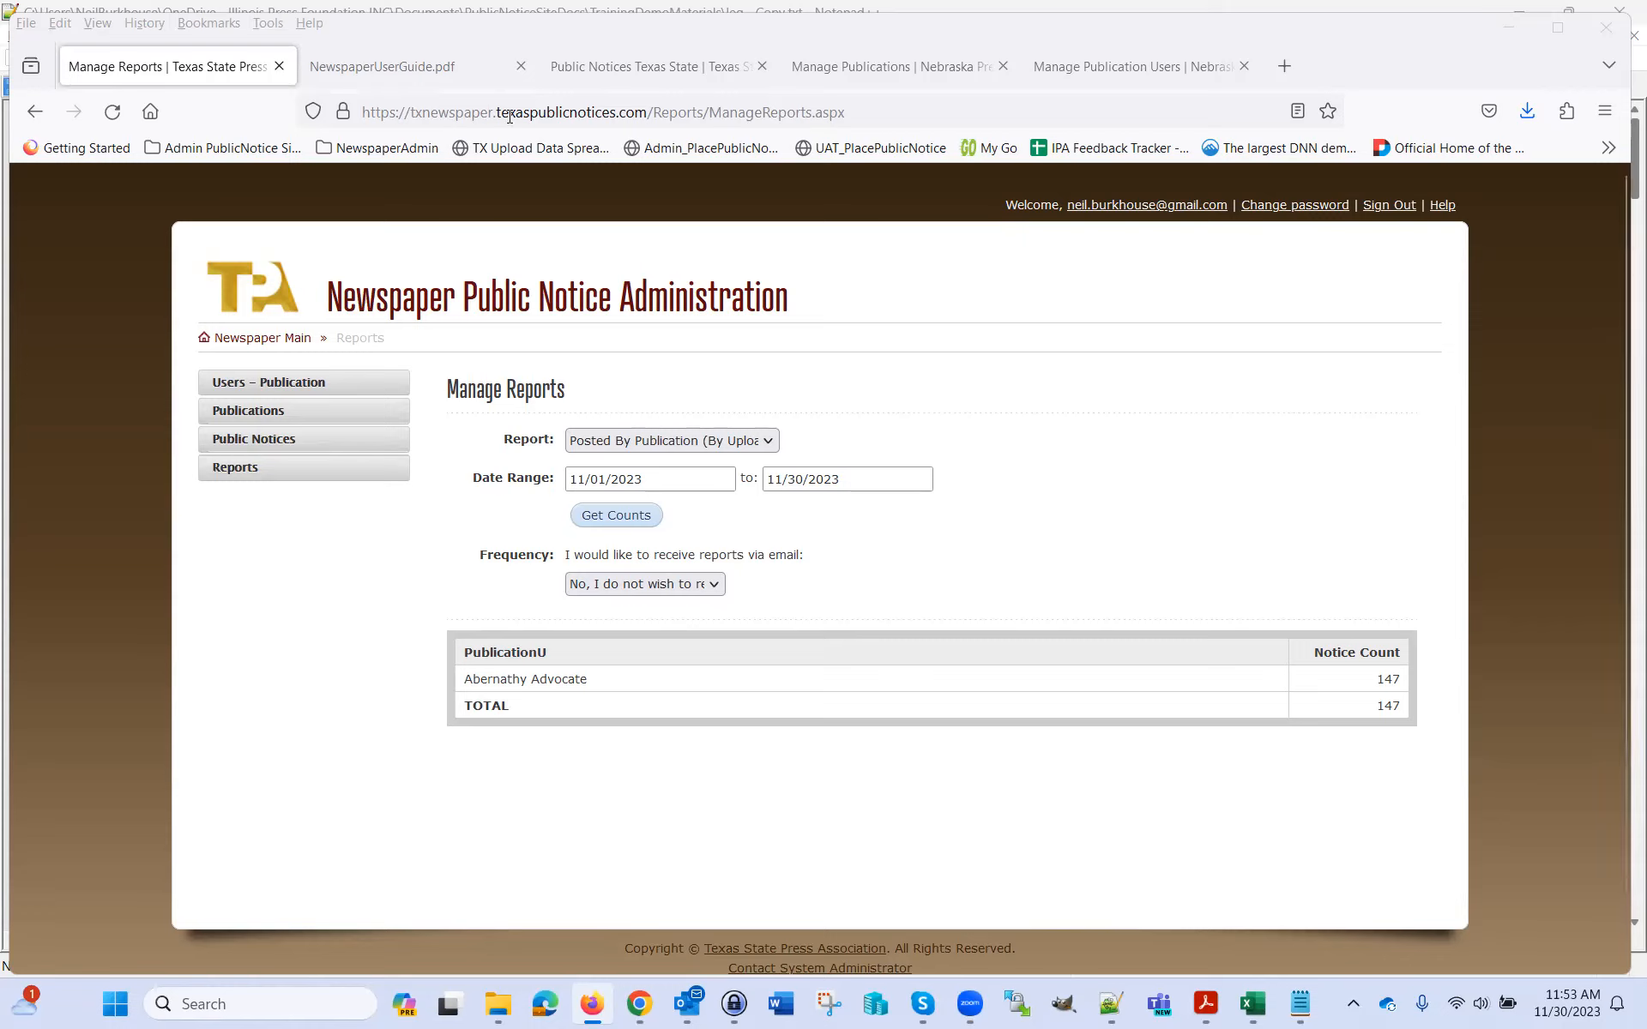
# Highlight the admin site's domain in the address bar, then switch to the public Texas Public Notices tab
pyautogui.click(425, 117)
pyautogui.click(417, 114)
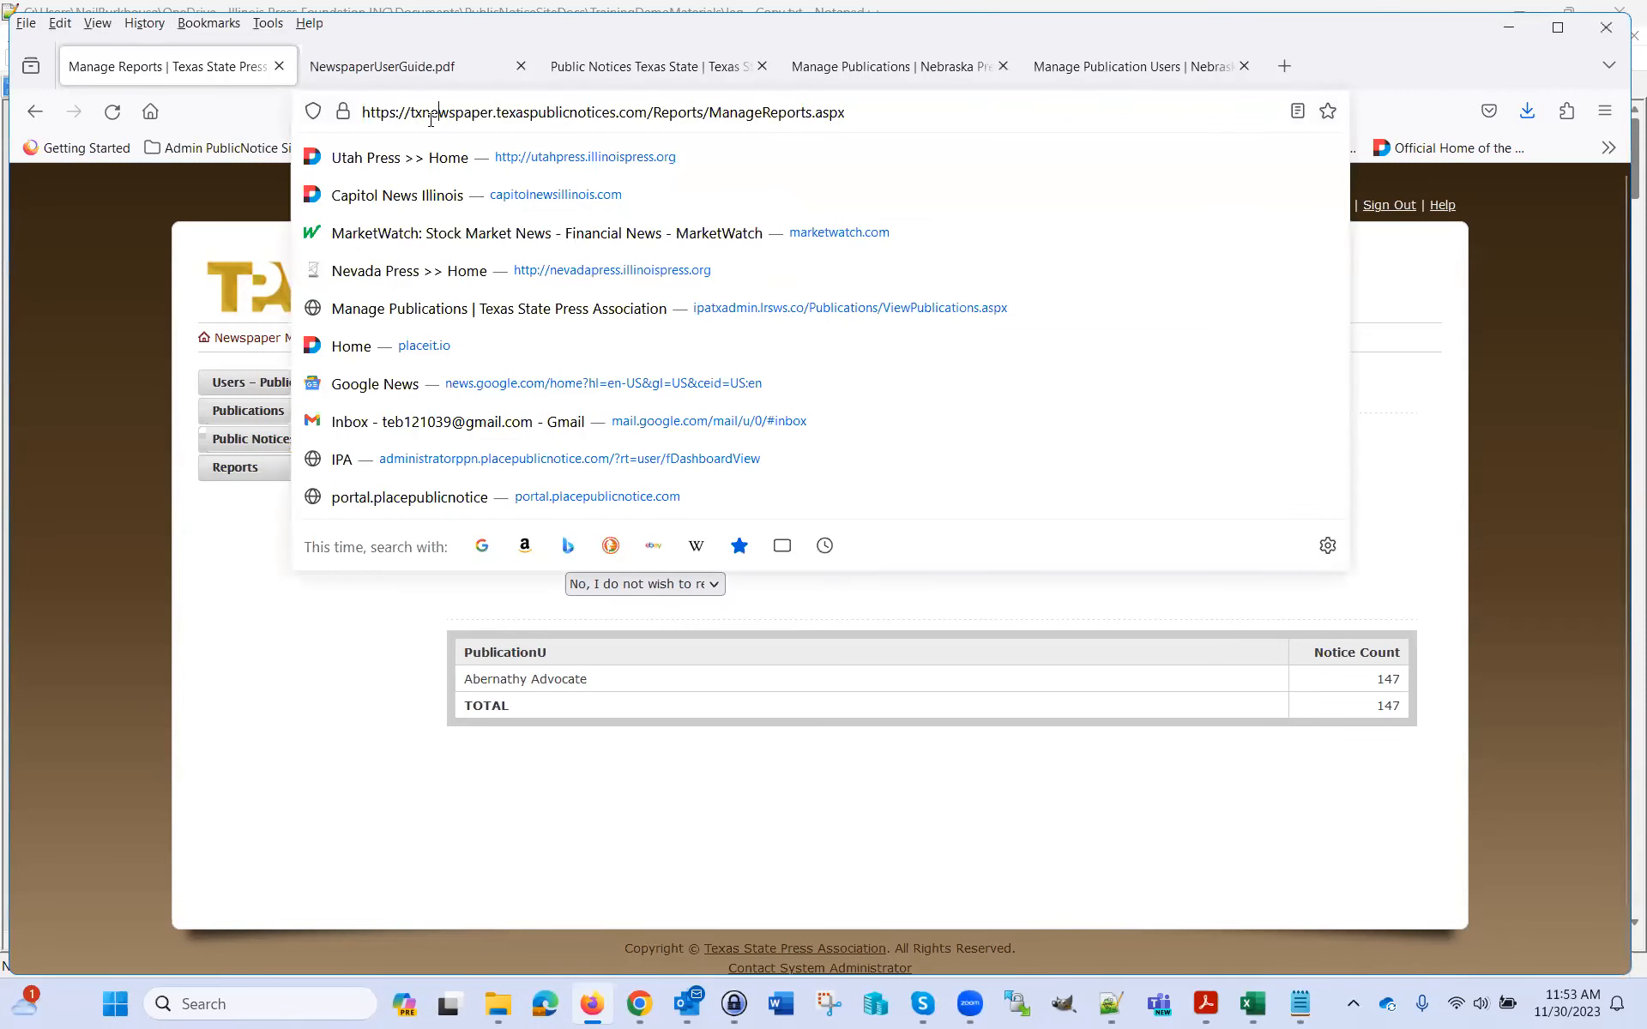
pyautogui.moveTo(411, 112); pyautogui.dragTo(637, 103)
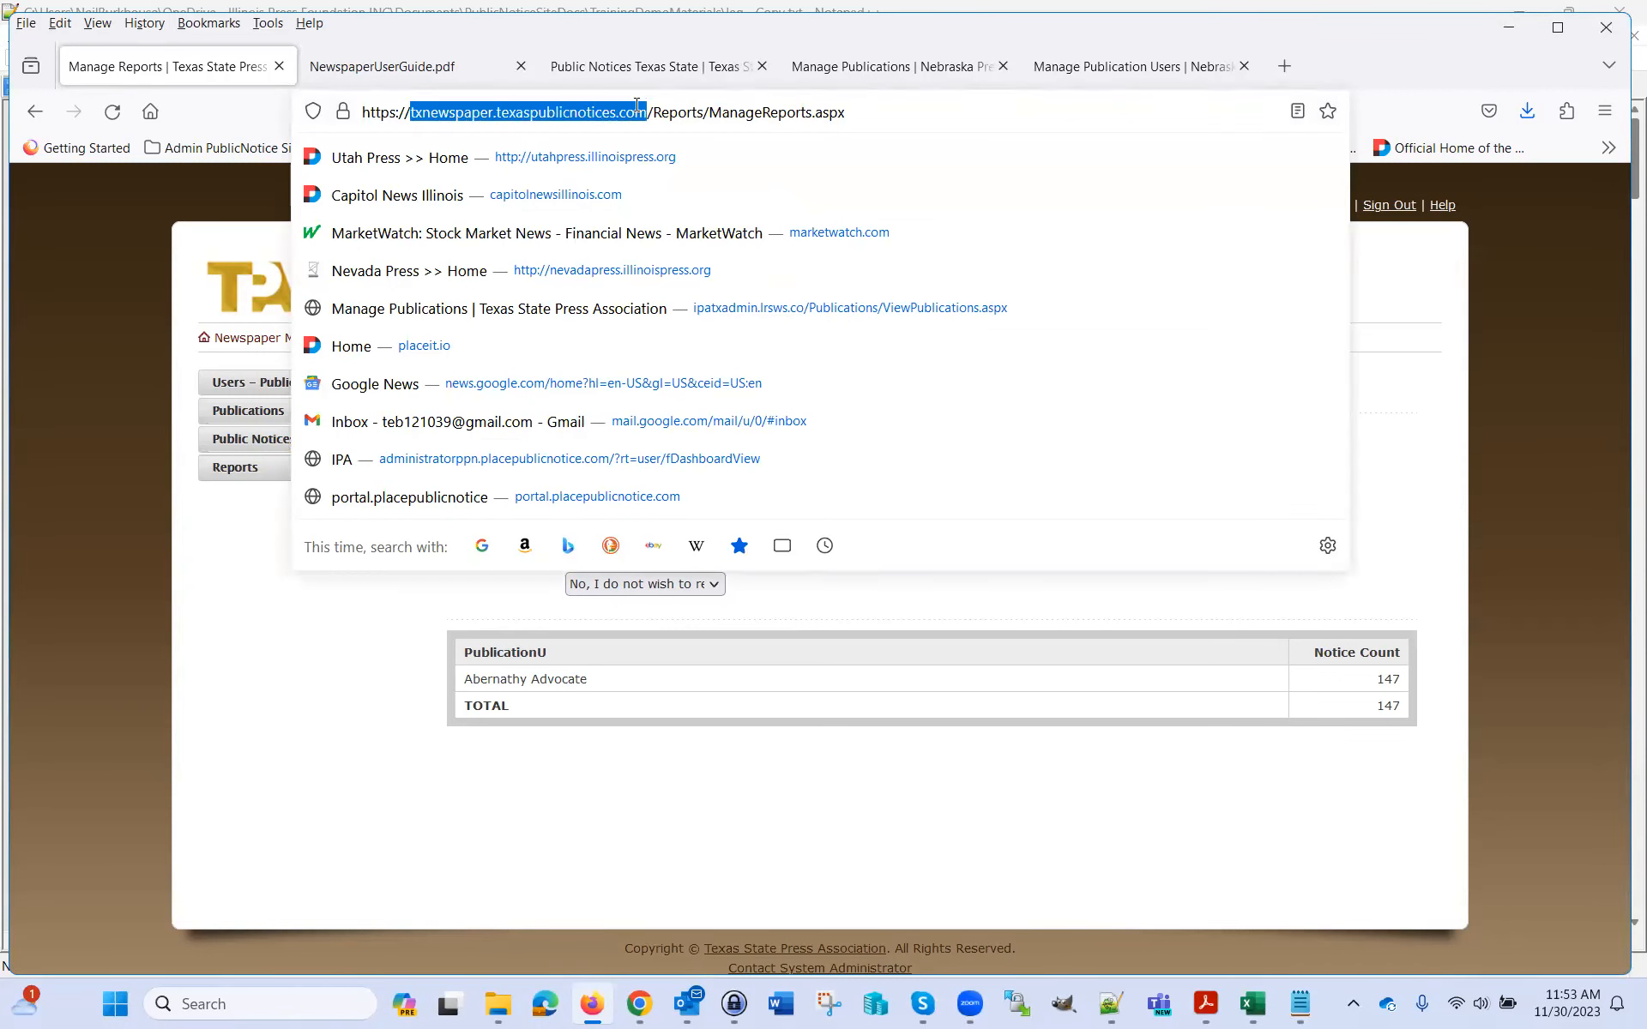
pyautogui.click(581, 92)
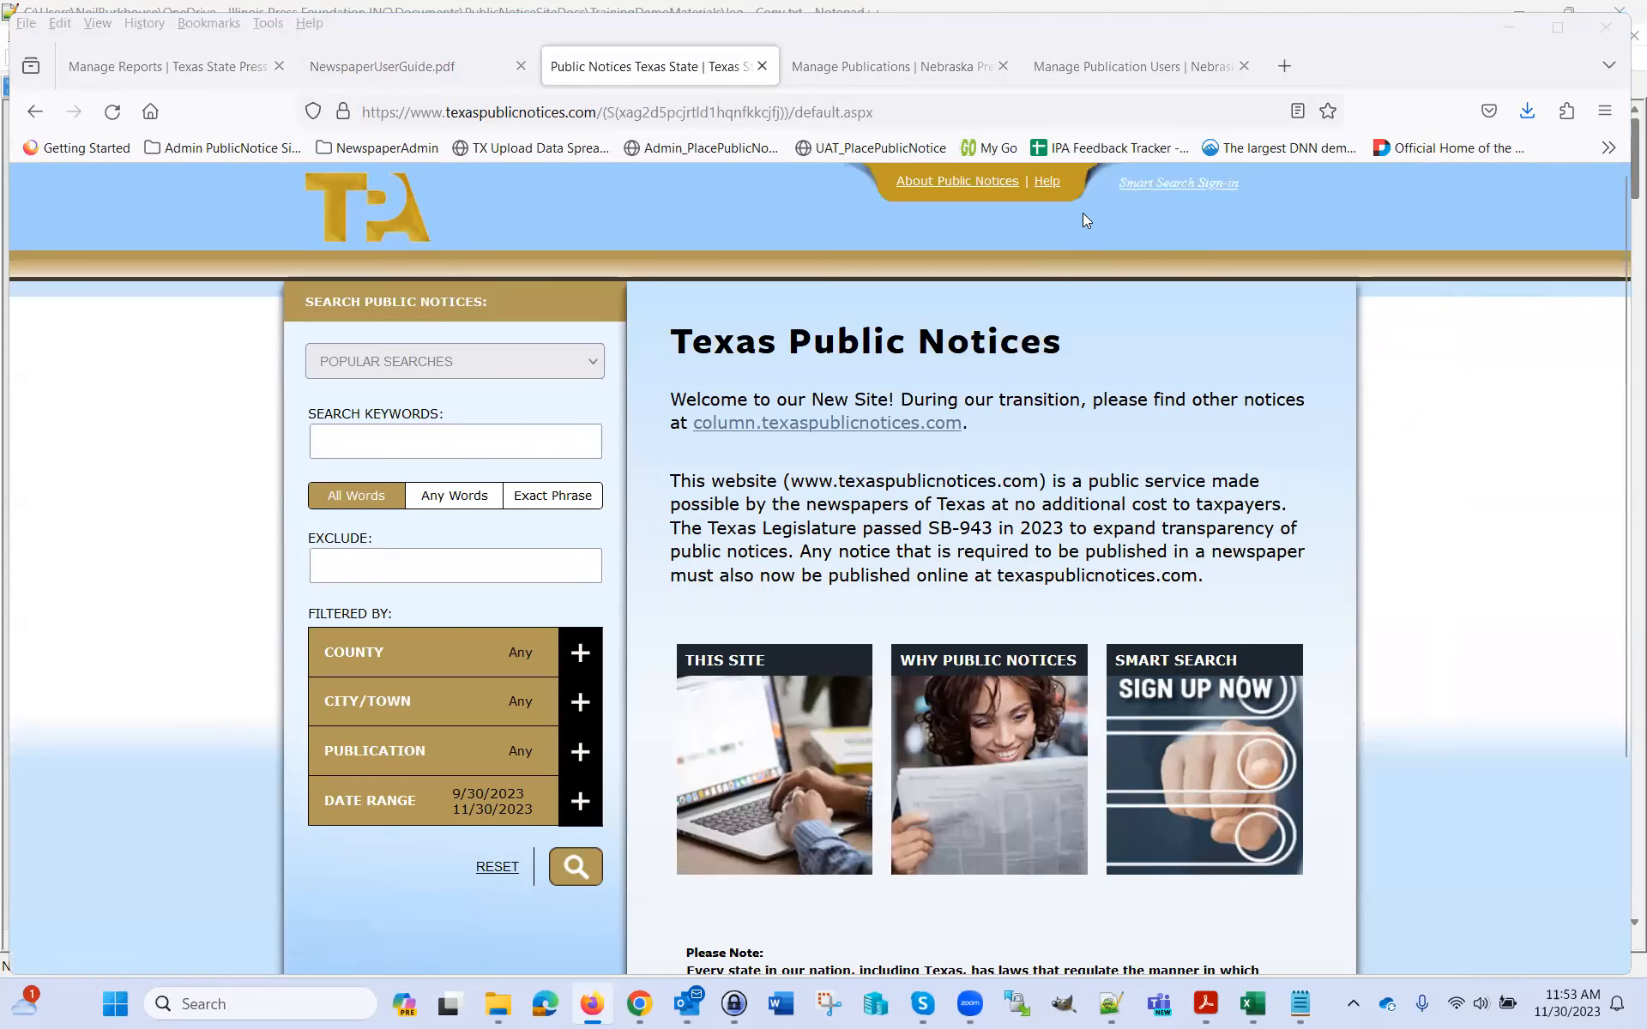
pyautogui.click(200, 87)
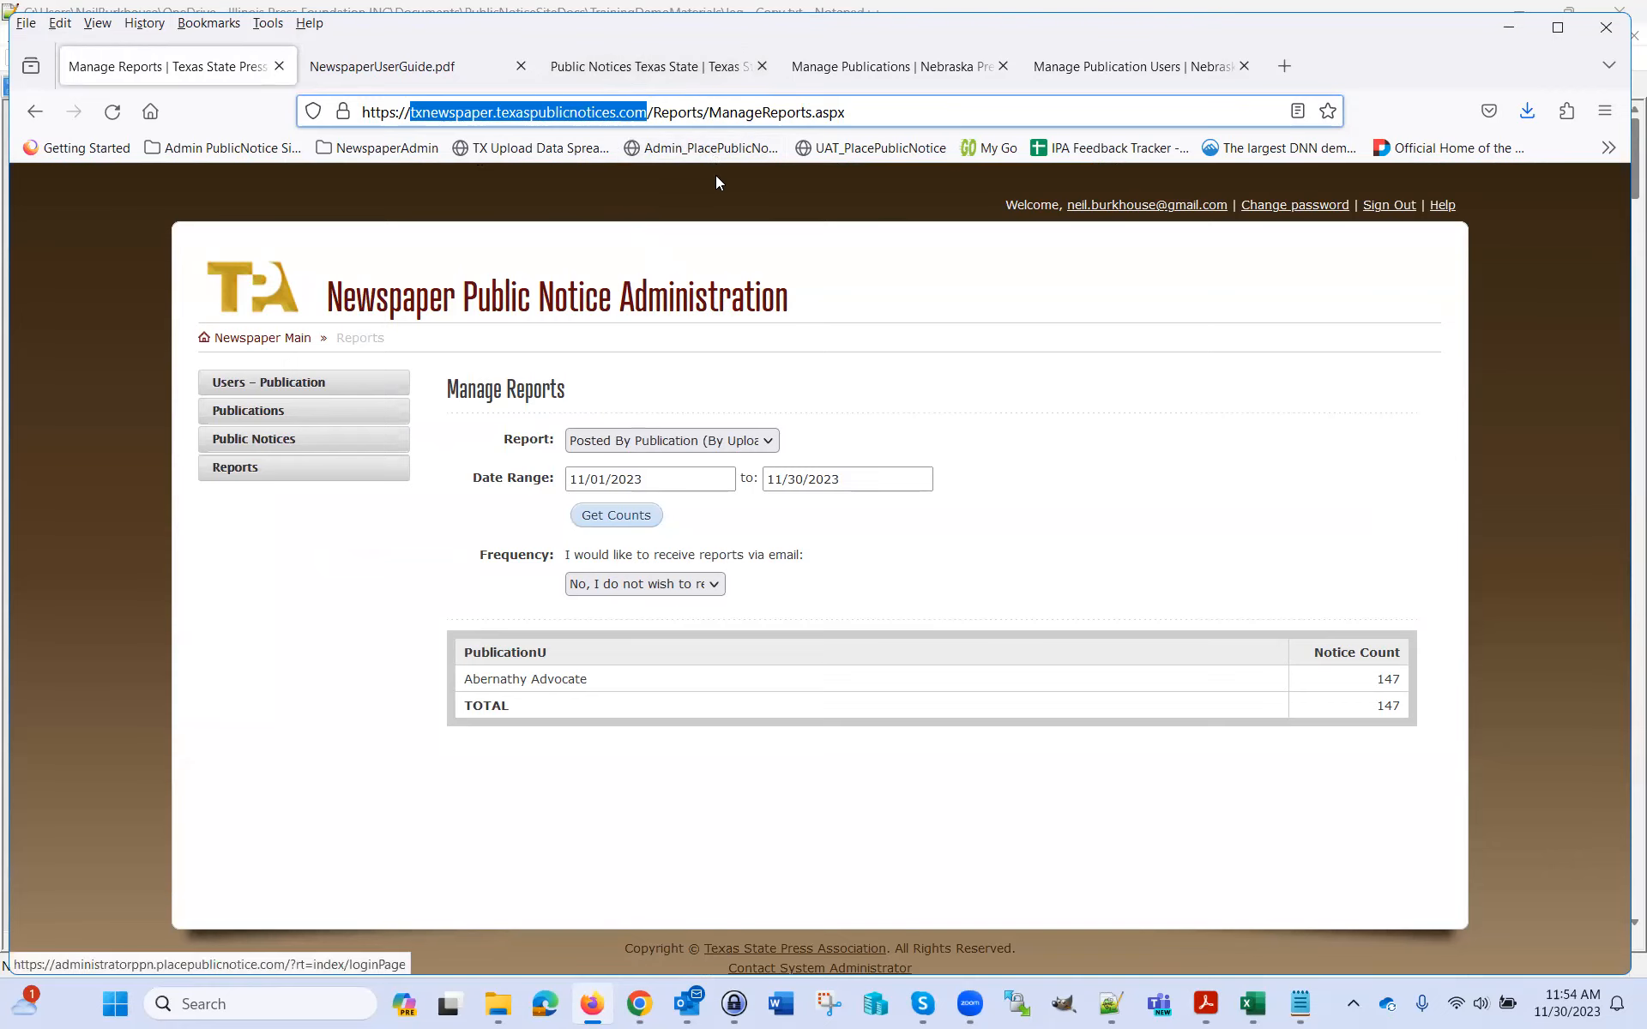
pyautogui.click(592, 82)
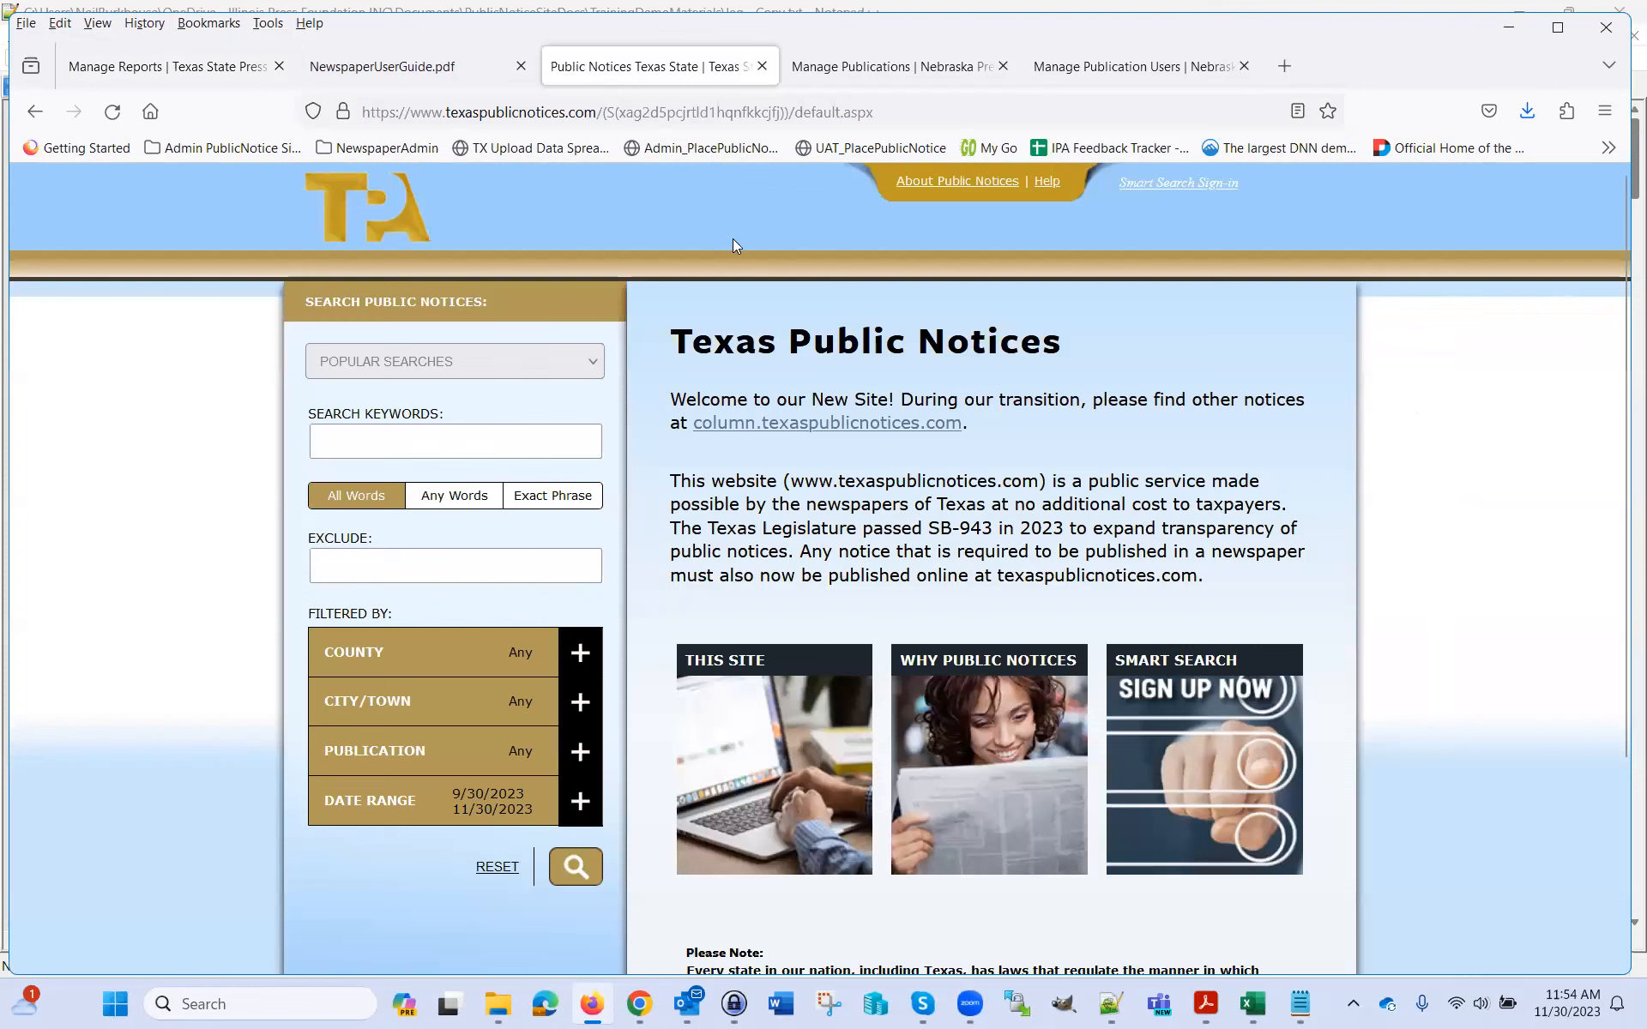
pyautogui.moveTo(976, 422); pyautogui.dragTo(696, 433)
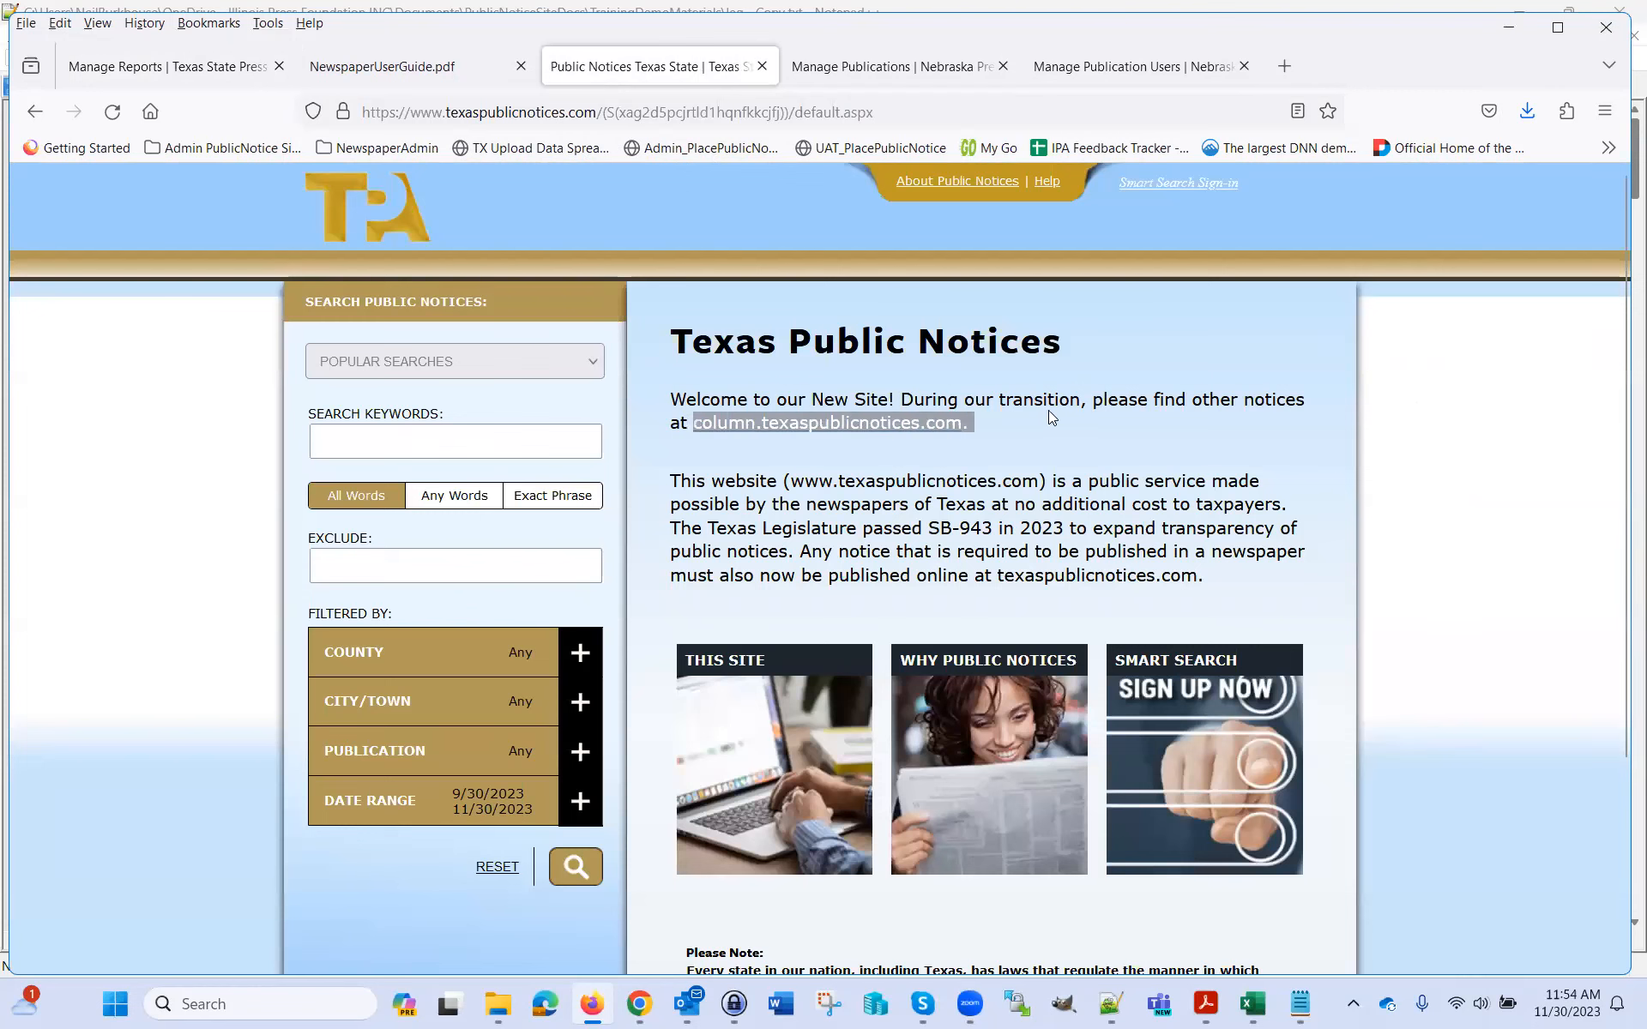
pyautogui.click(1049, 422)
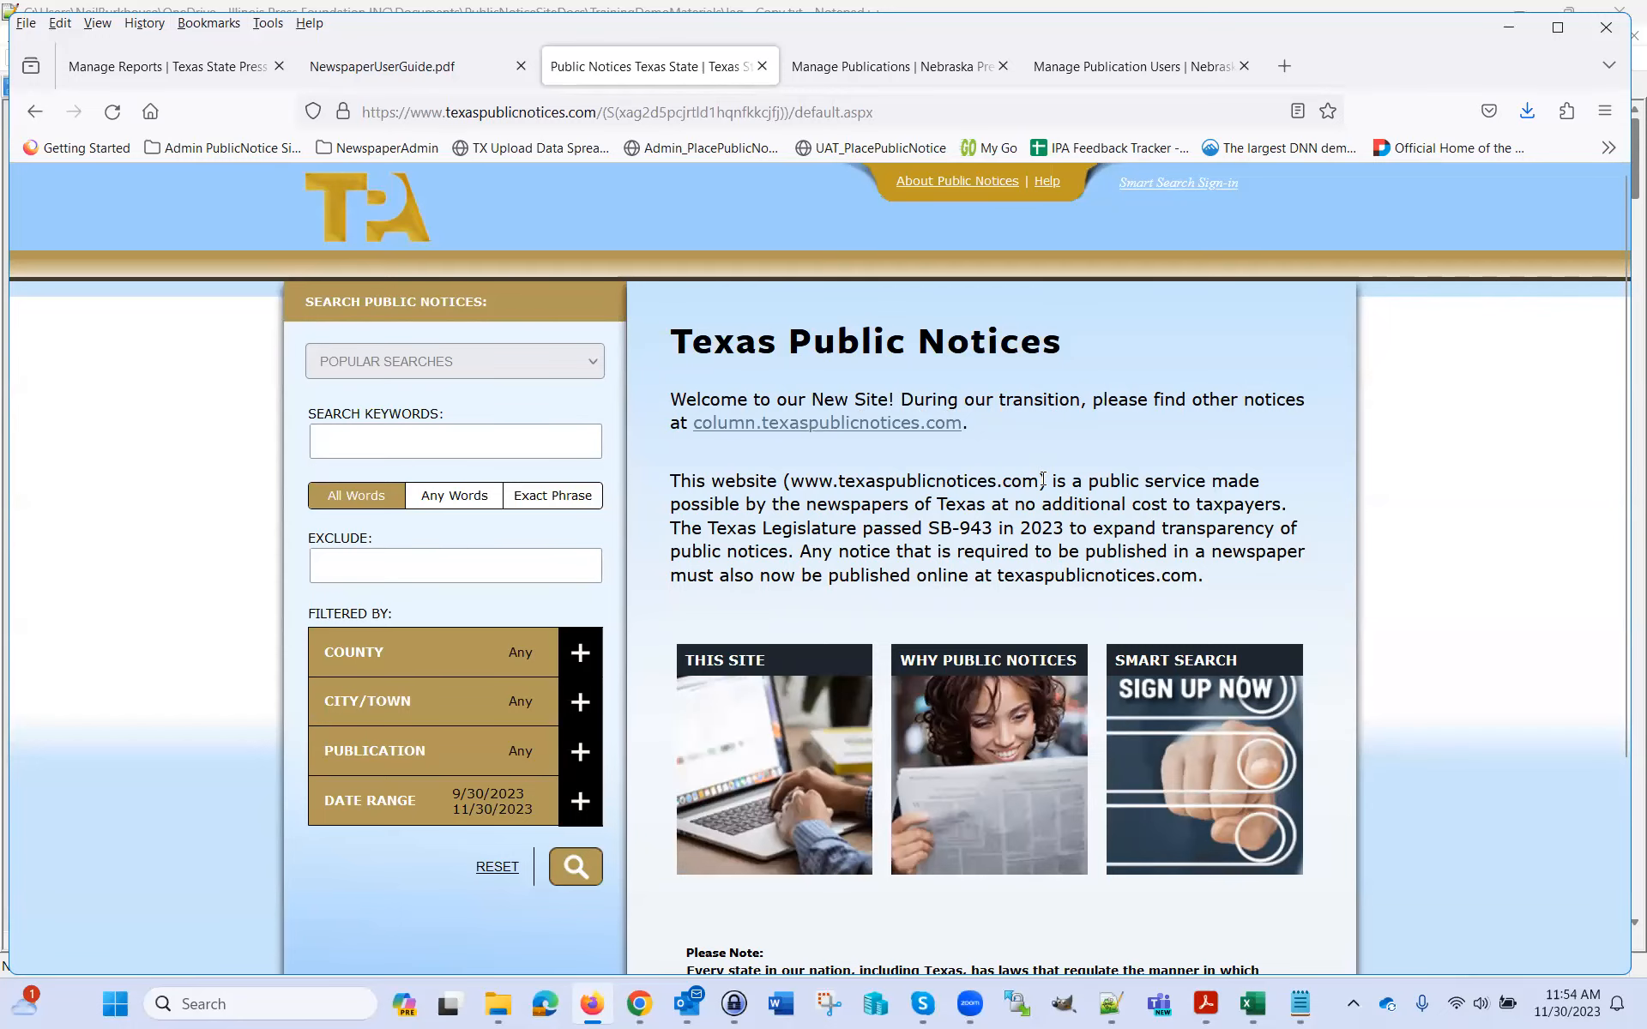
pyautogui.scroll(-3, 1037, 467)
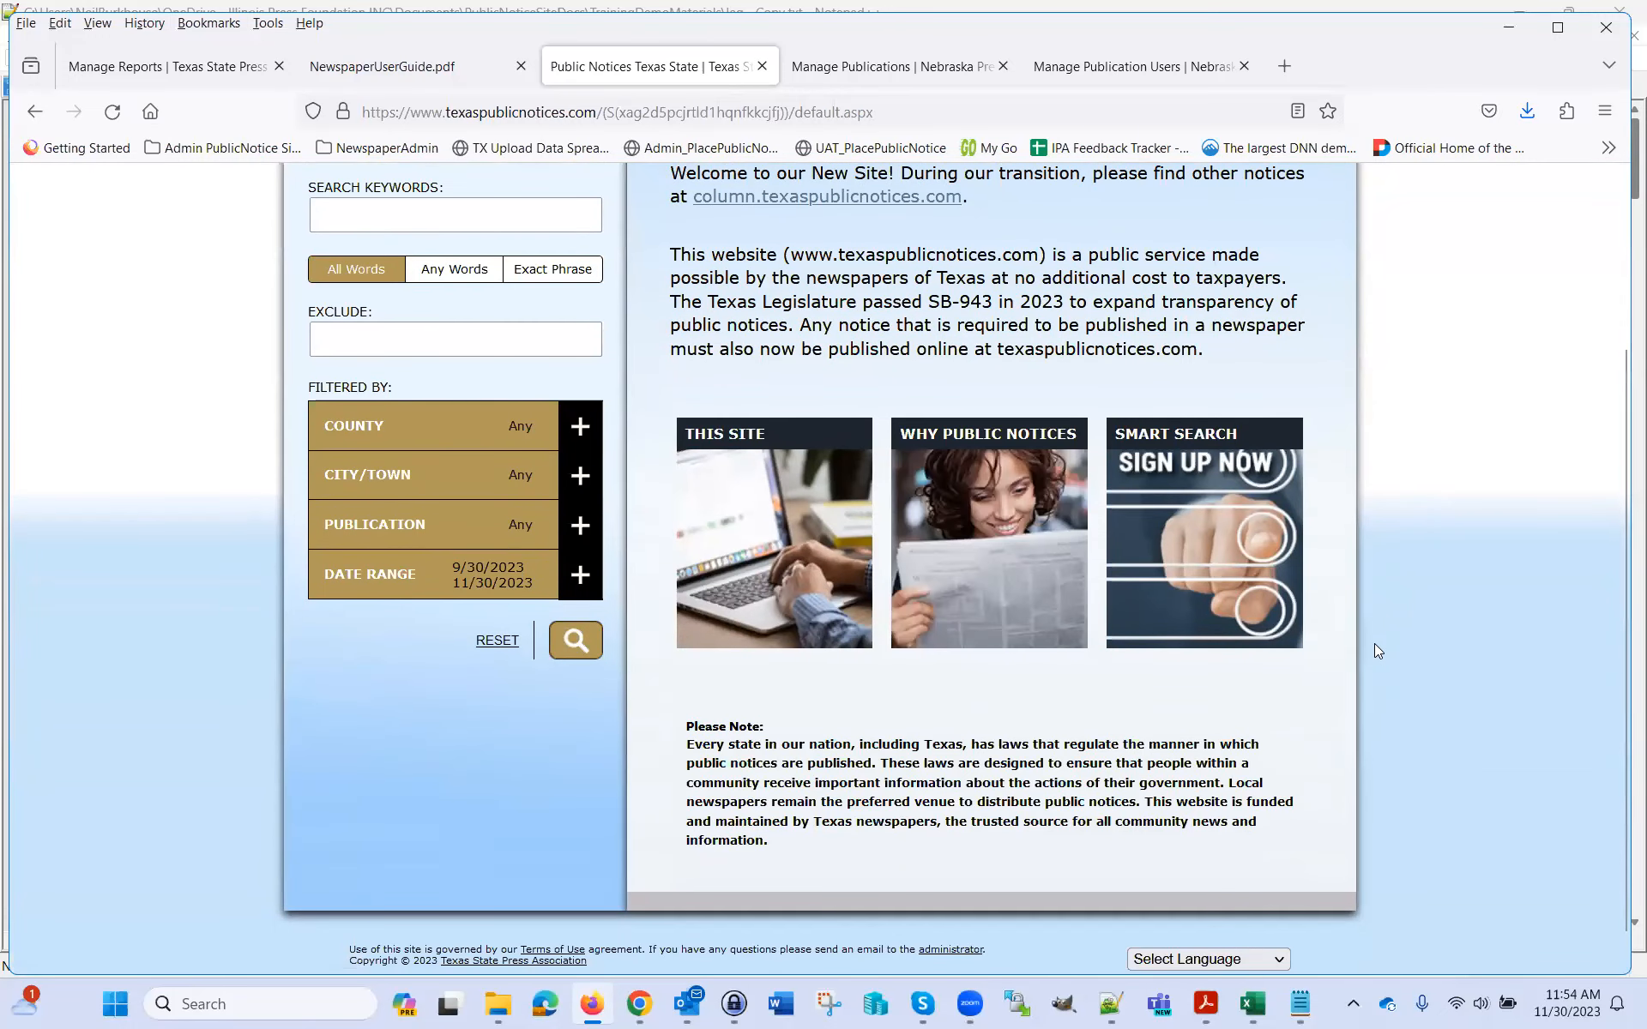
pyautogui.scroll(3, 1374, 644)
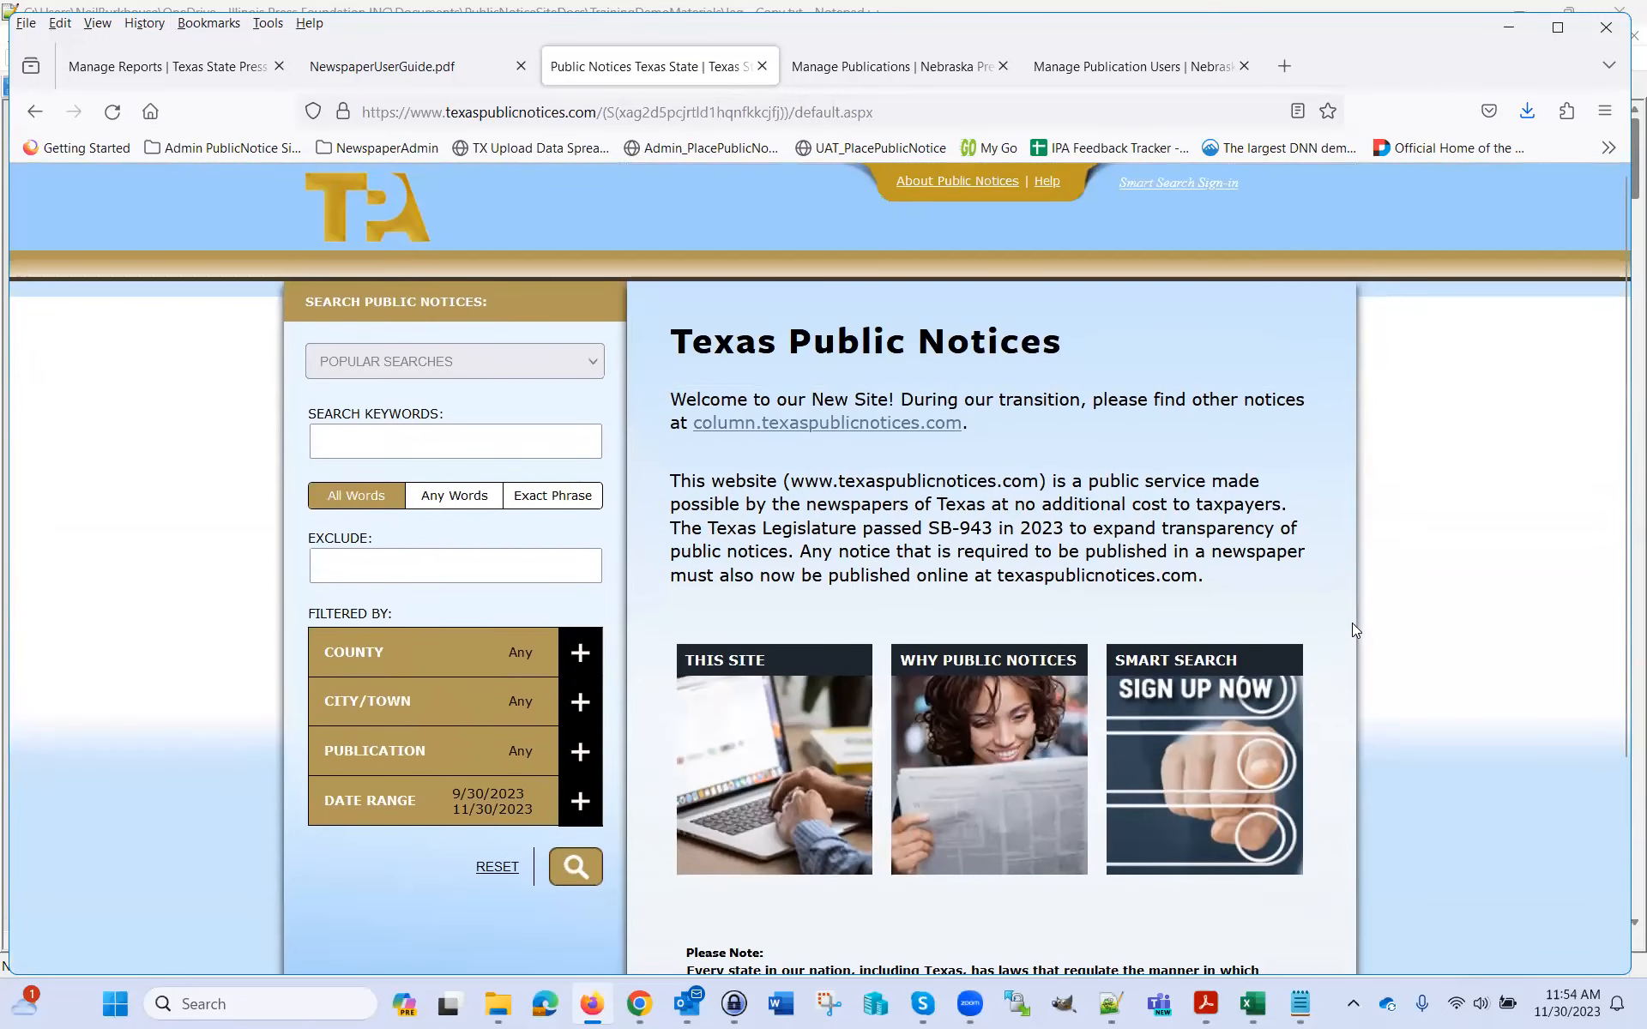
pyautogui.click(161, 68)
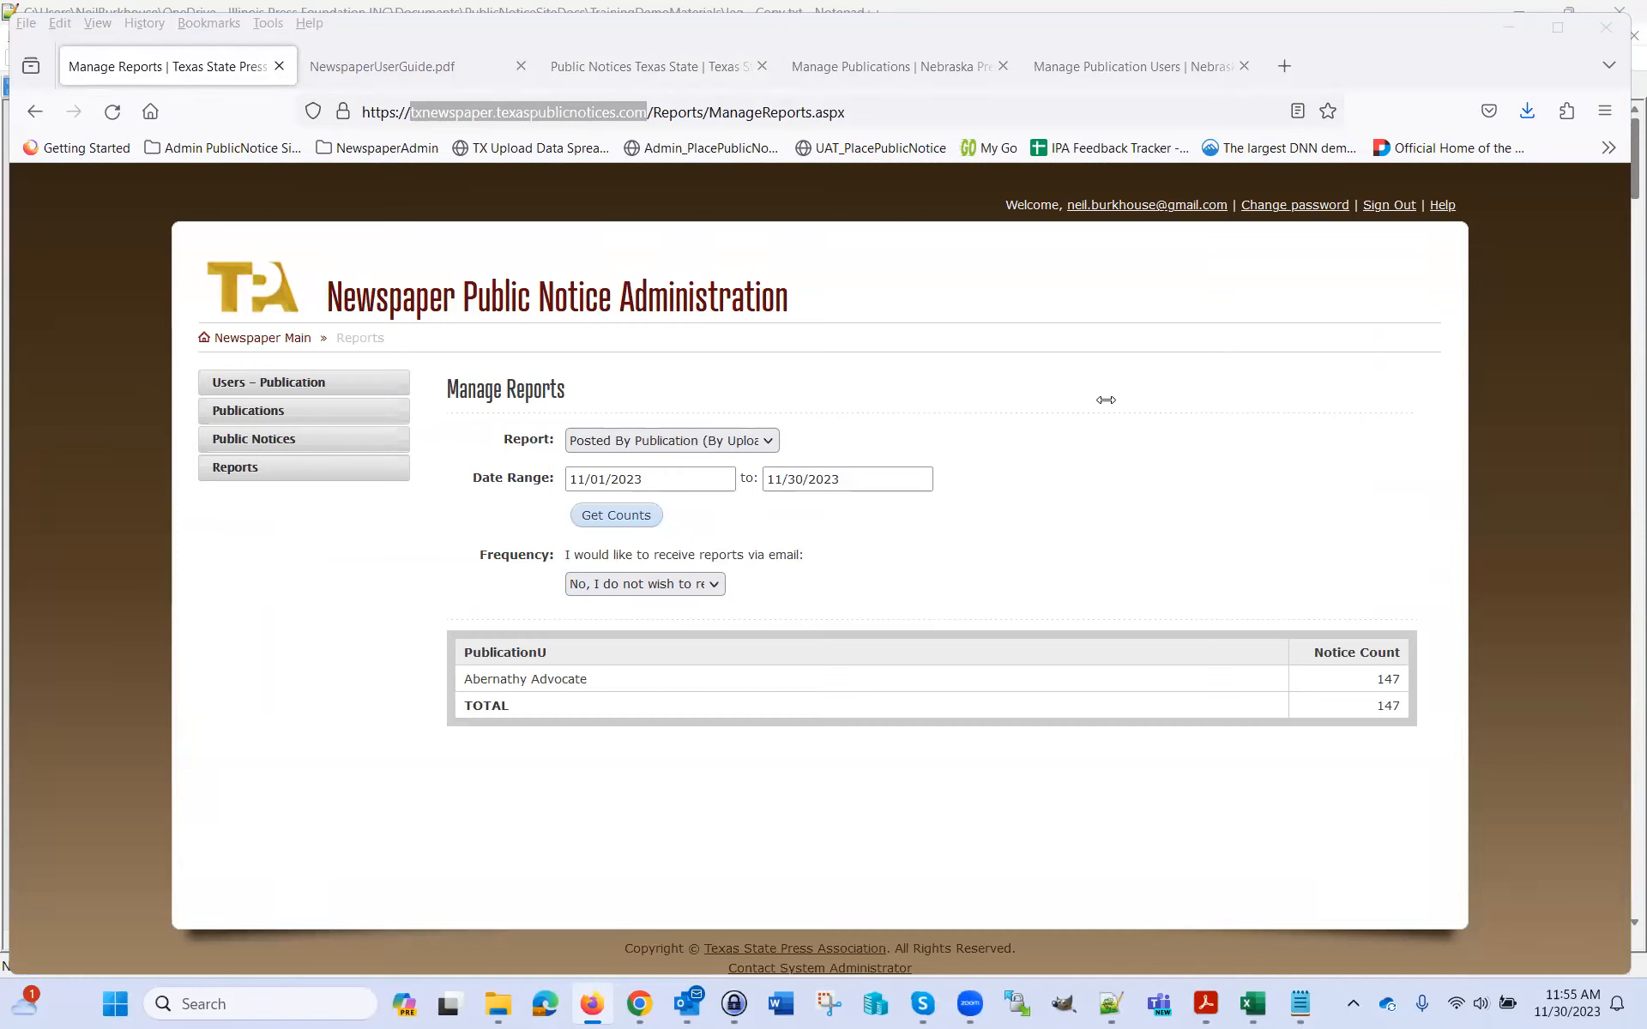
pyautogui.click(627, 86)
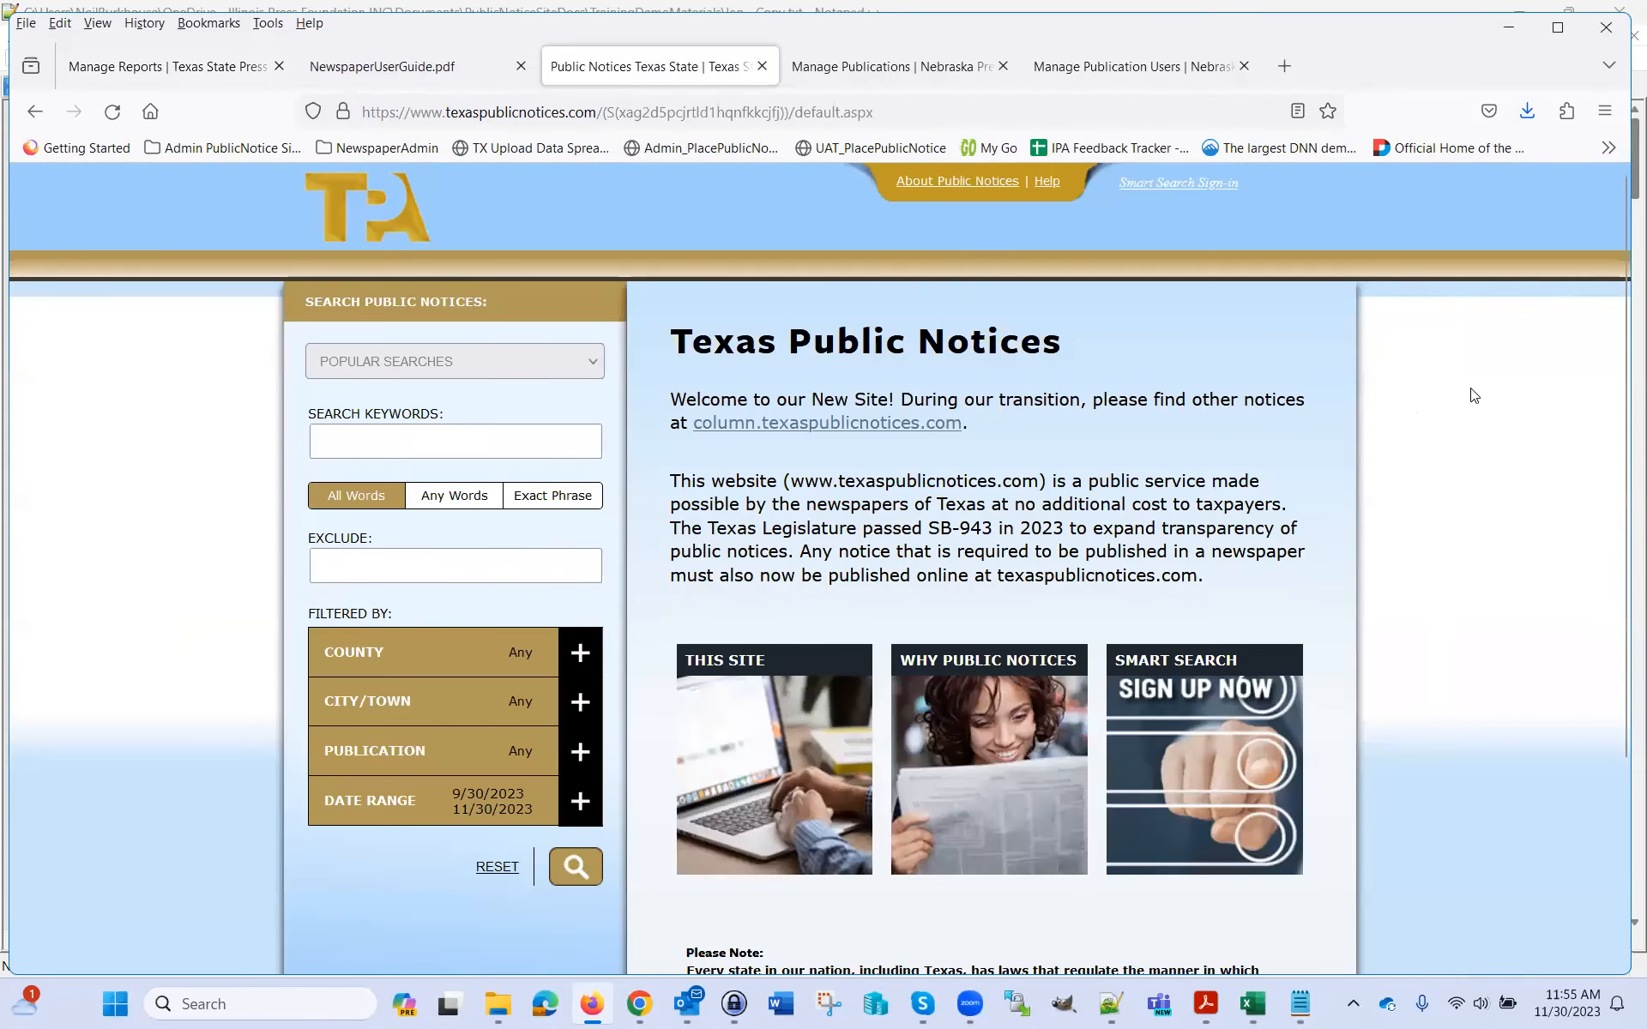
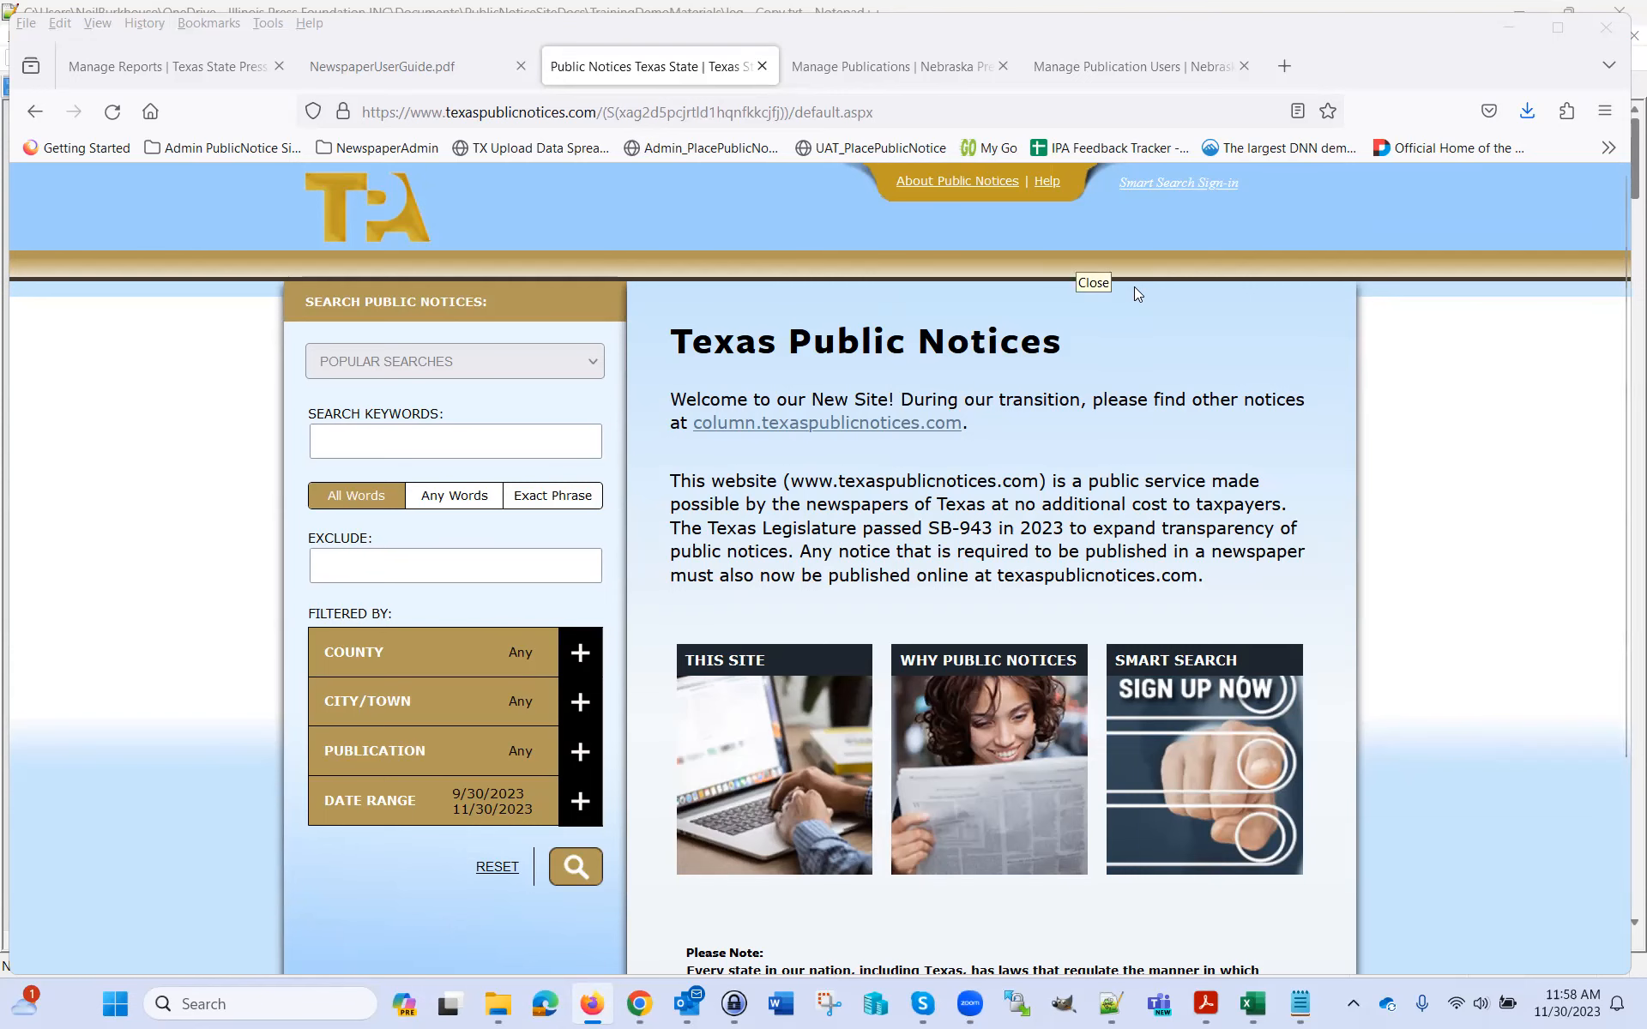
# Switch back to the 'Manage Reports | Texas State Press' tab showing Abernathy Advocate's 147 notices
pyautogui.click(176, 67)
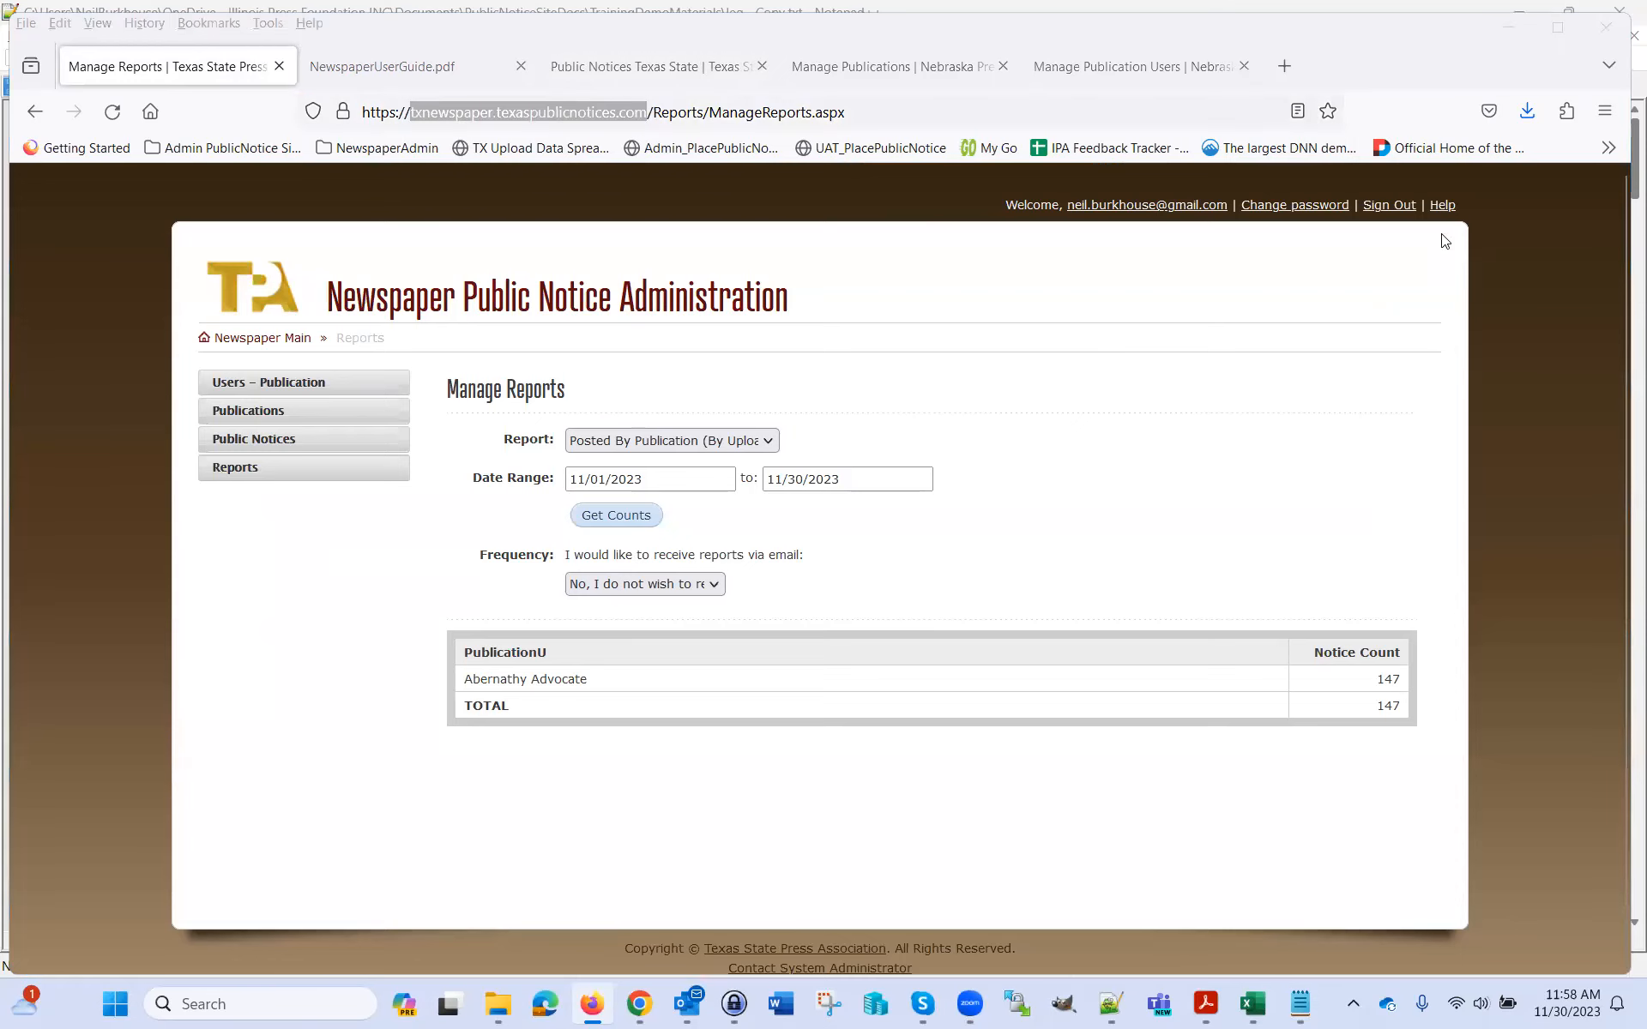
# View the NewspaperUserGuide.pdf tab, highlight 'txnewspaper' in its address, then return to Manage Reports
pyautogui.click(1441, 207)
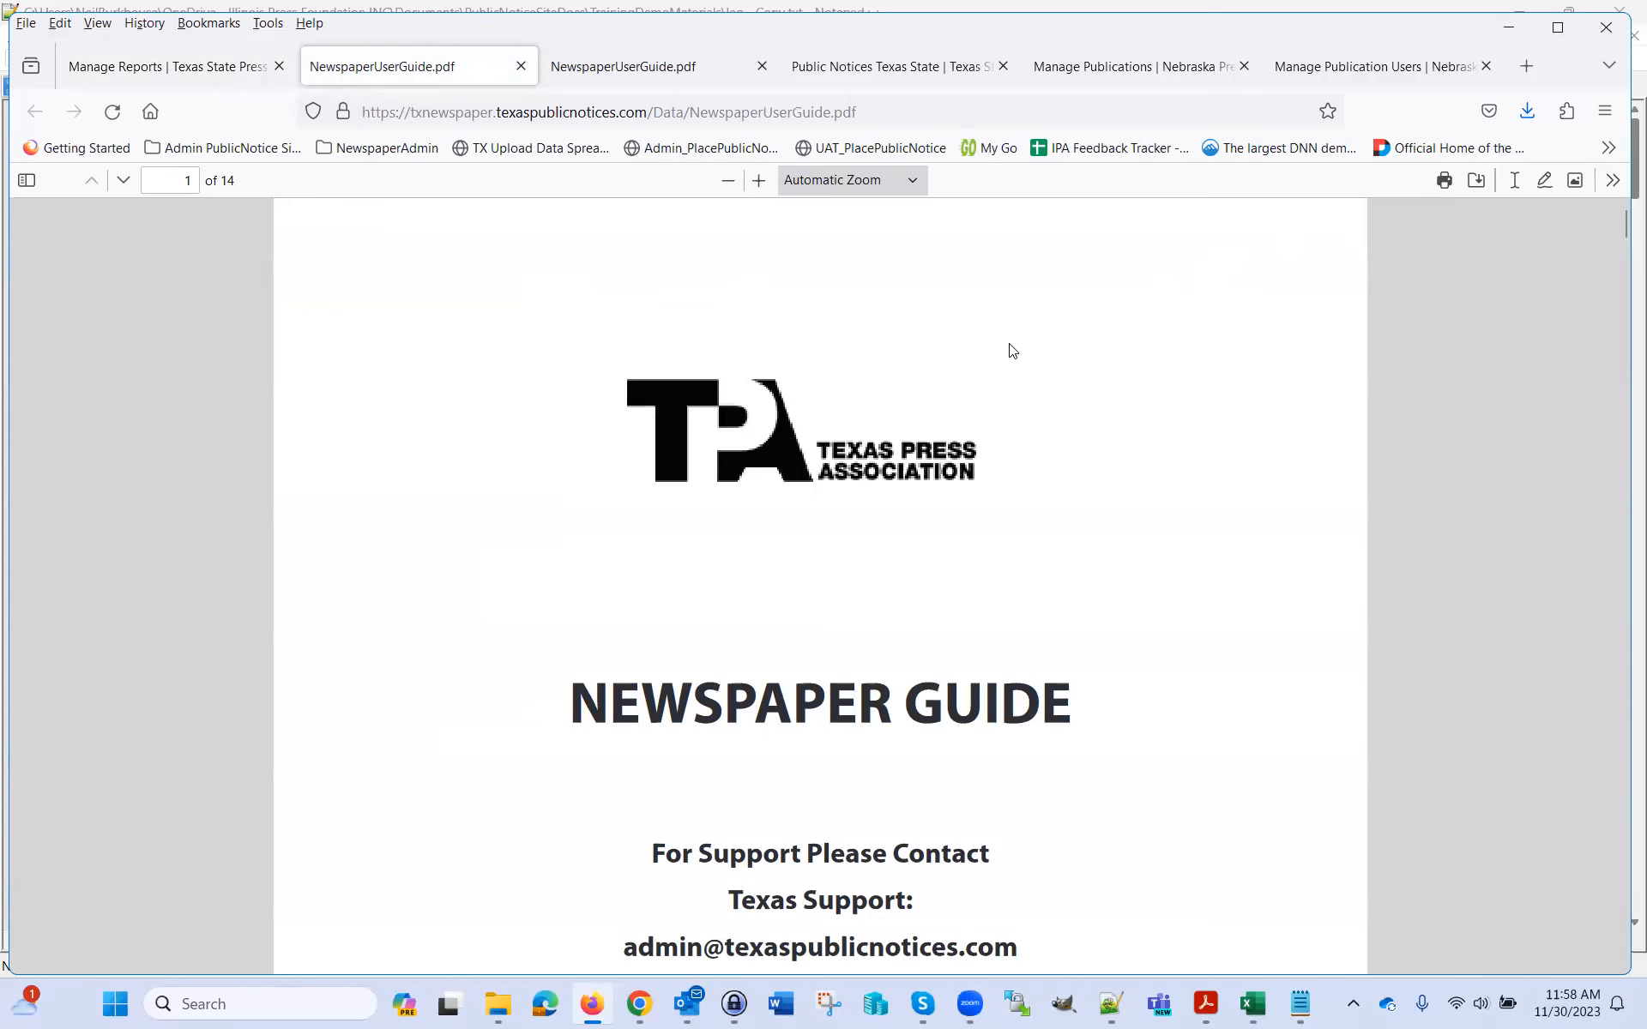
pyautogui.doubleClick(450, 112)
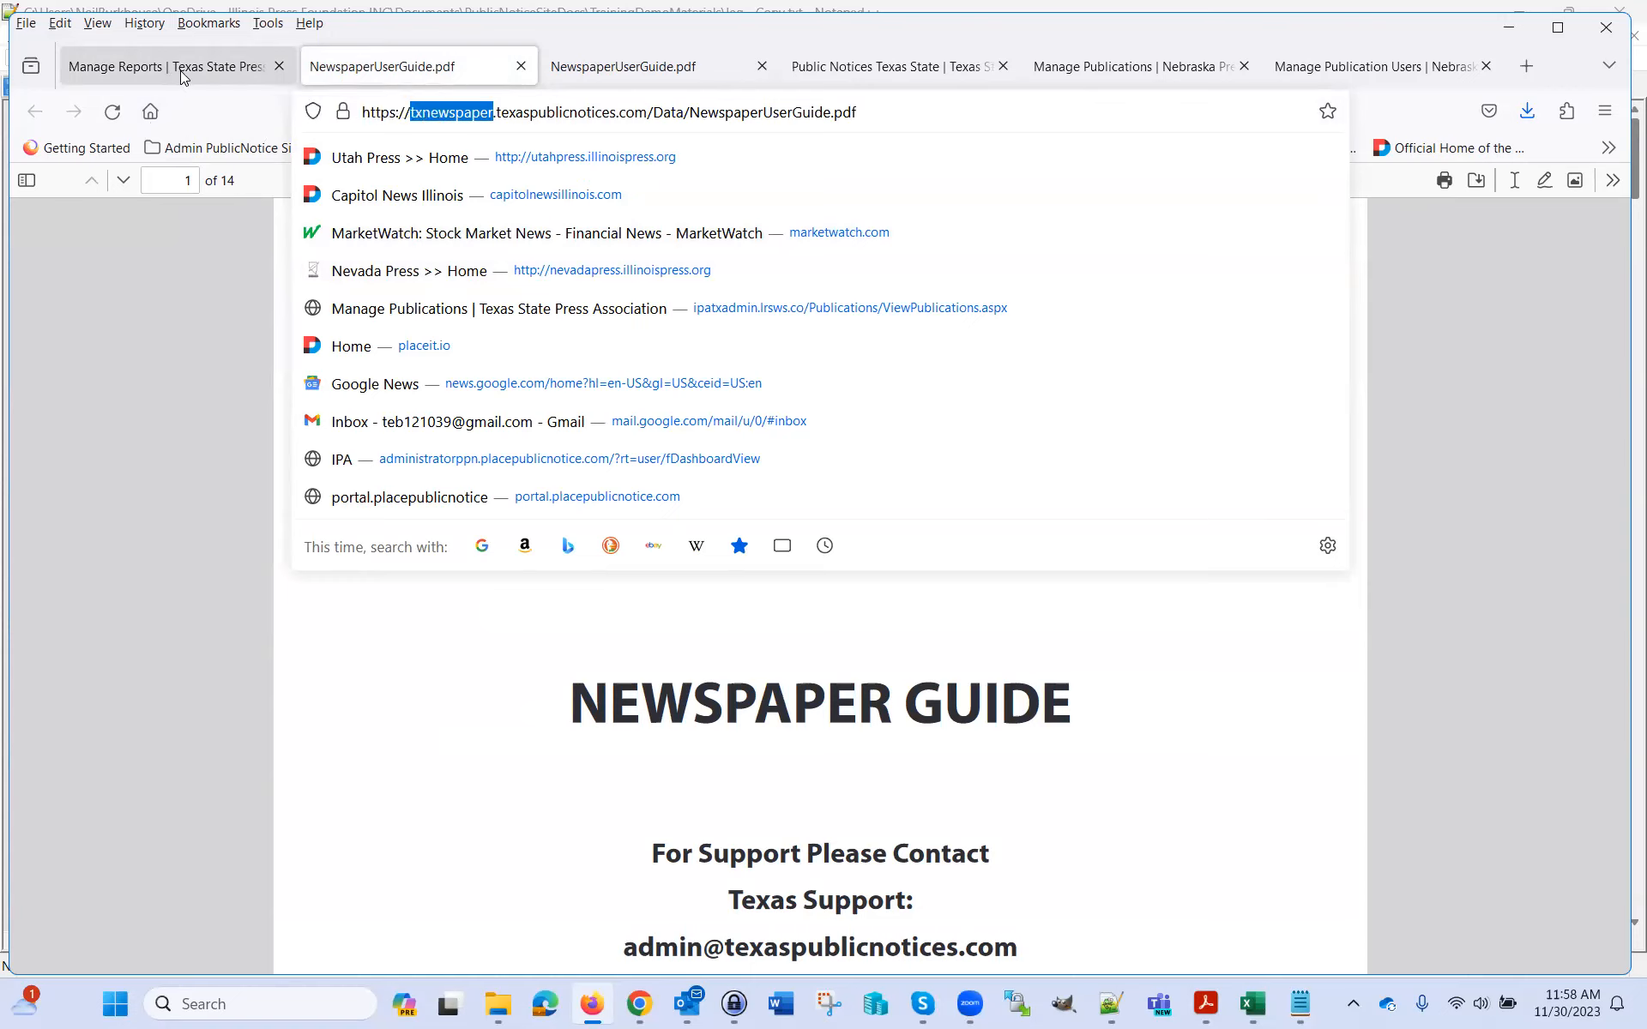
pyautogui.click(180, 70)
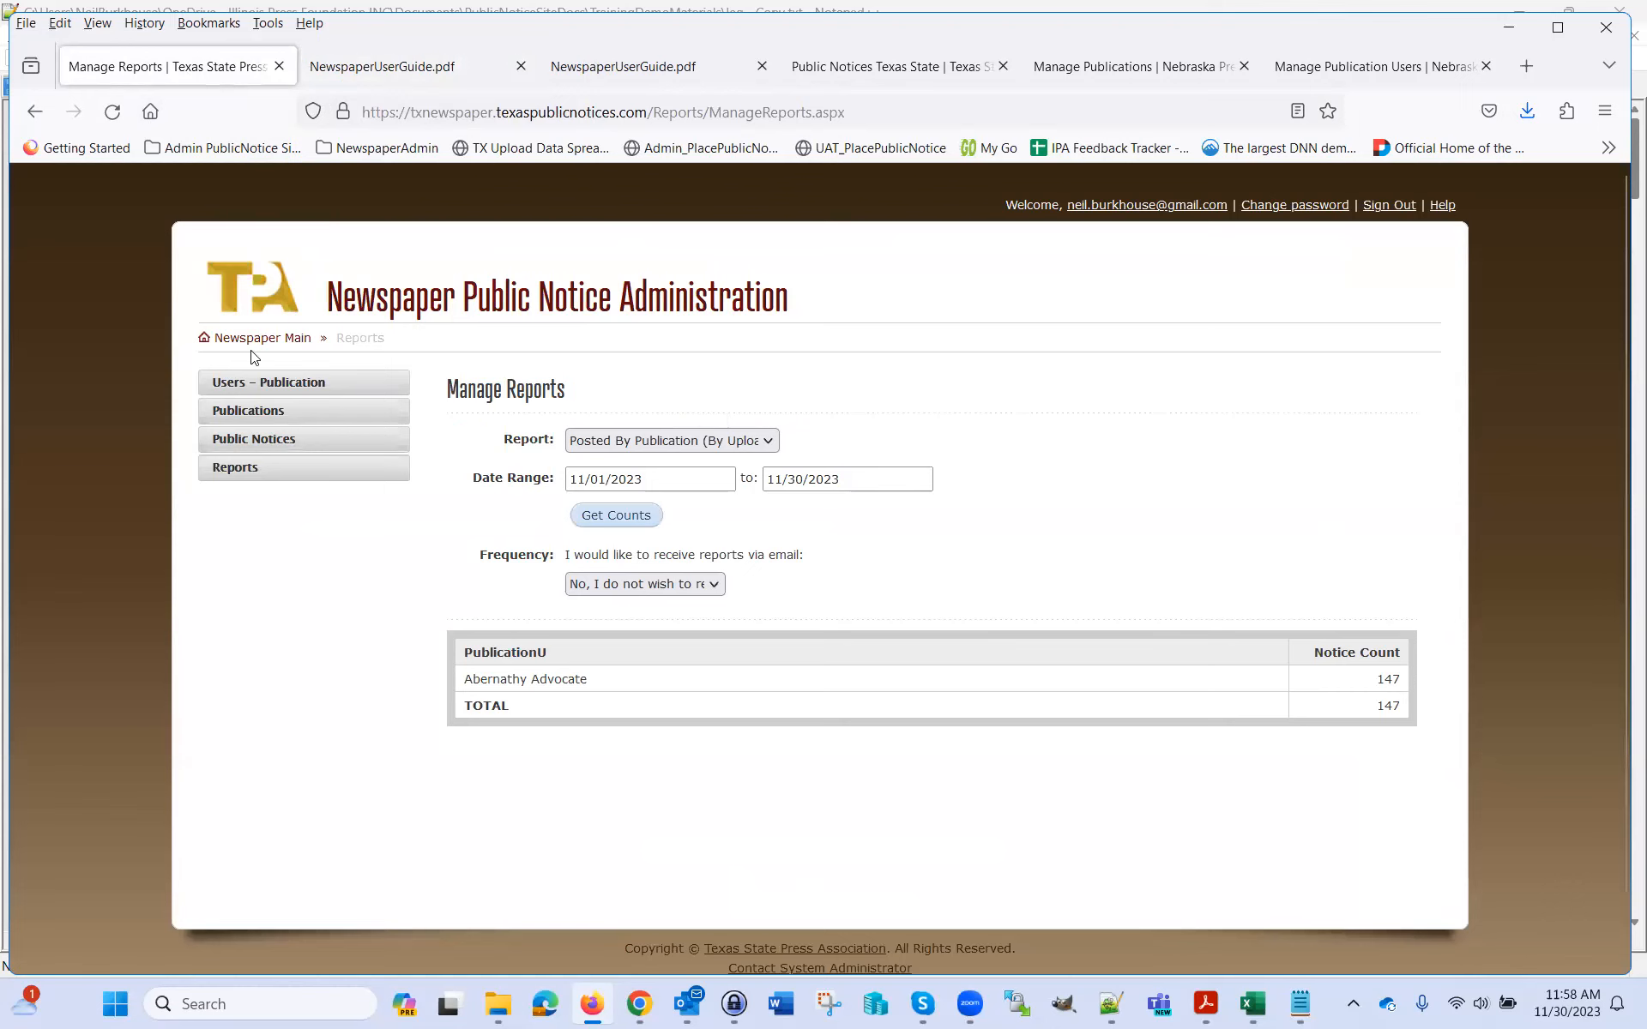
# Follow the 'Newspaper Main' breadcrumb link from the Manage Reports page
pyautogui.click(273, 339)
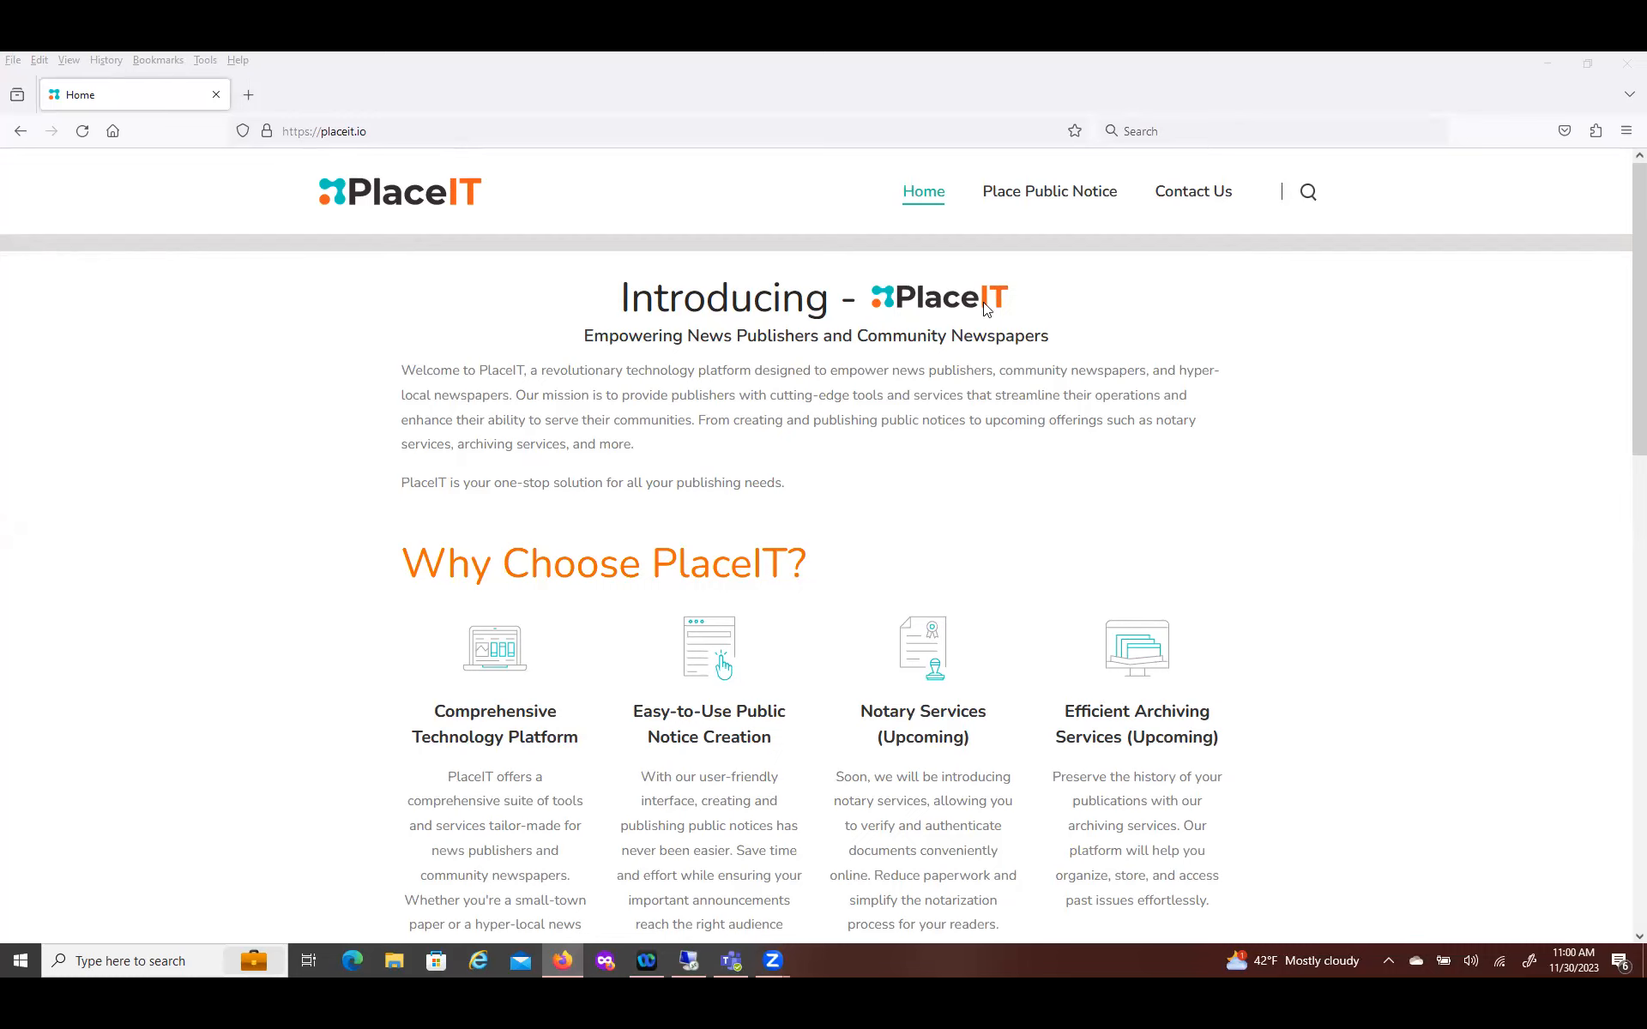
# Show PlaceIT's four-step Place Public Notice page, then start a new blank browser tab
pyautogui.click(1038, 197)
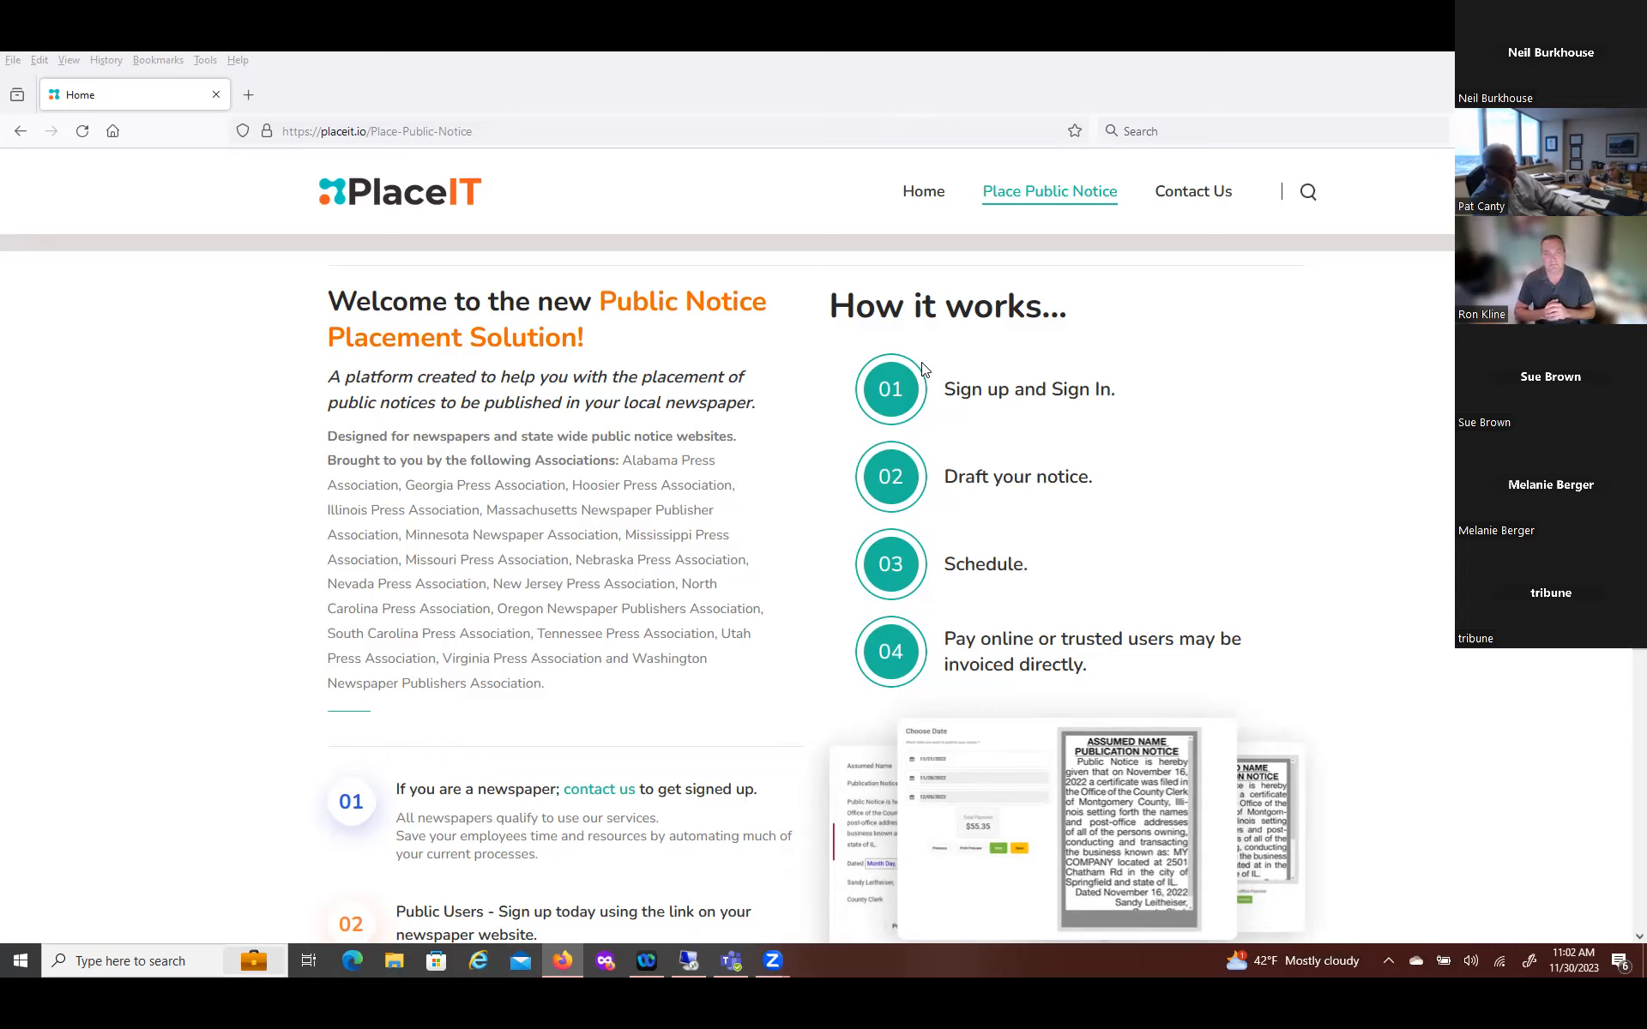
pyautogui.click(249, 97)
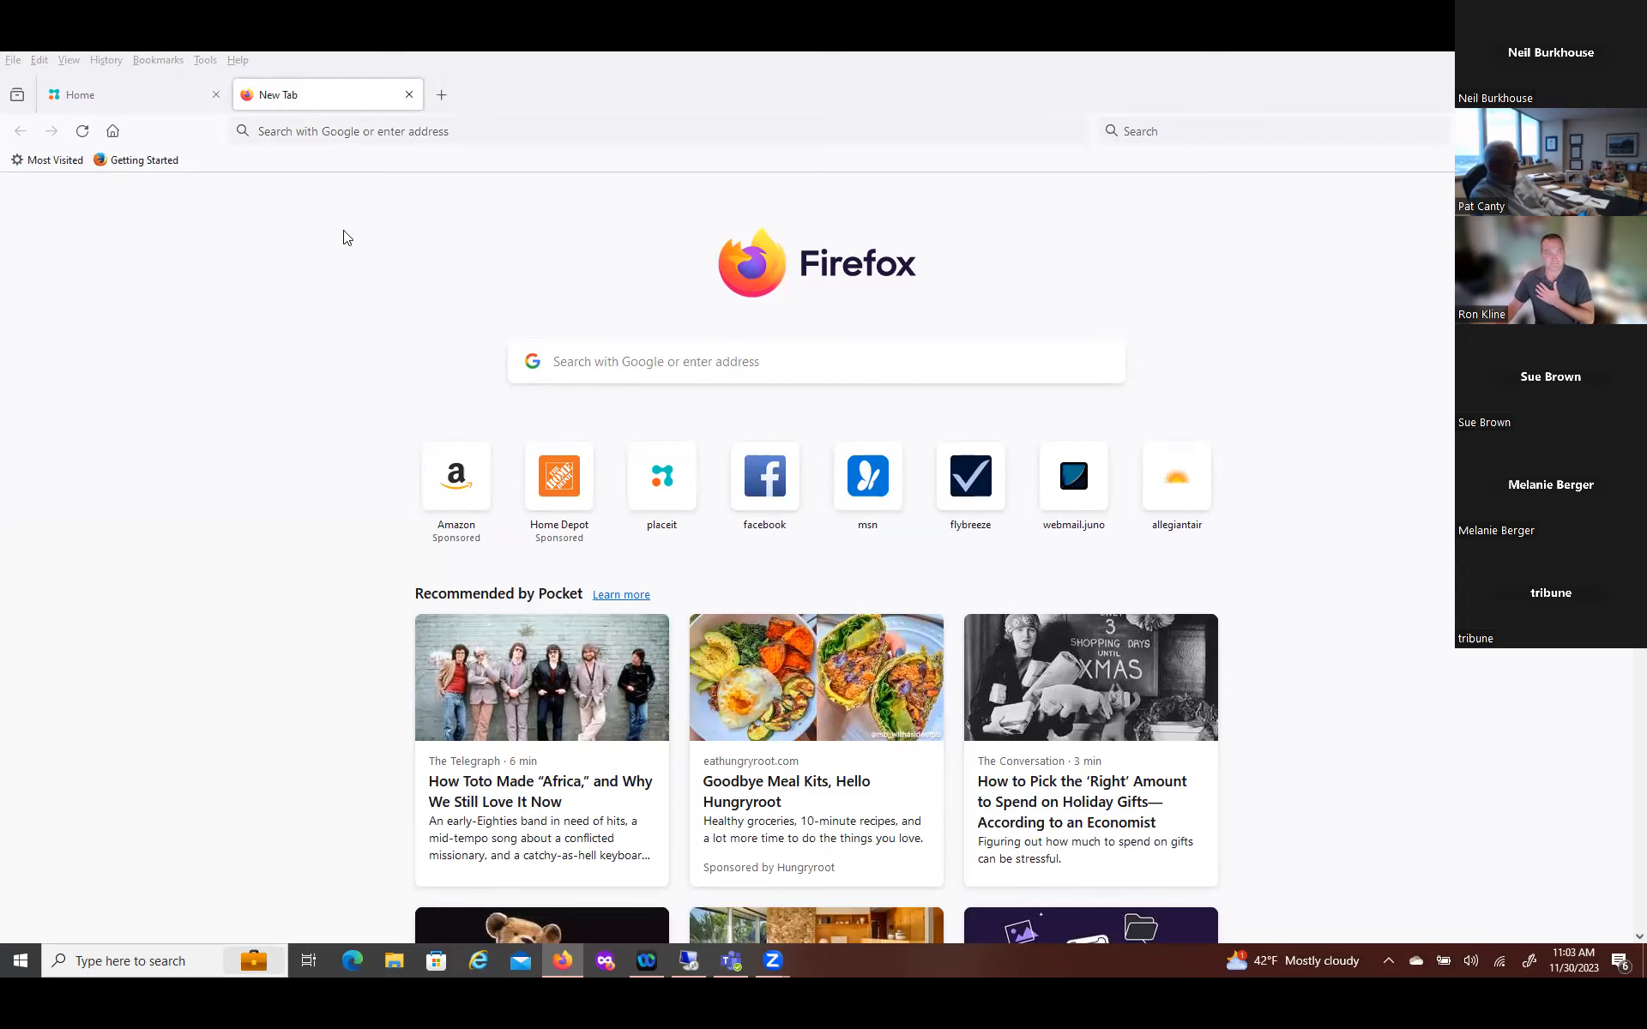
# In another new tab, load texaspublicnotices to bring back the Texas Public Notices site
pyautogui.click(151, 93)
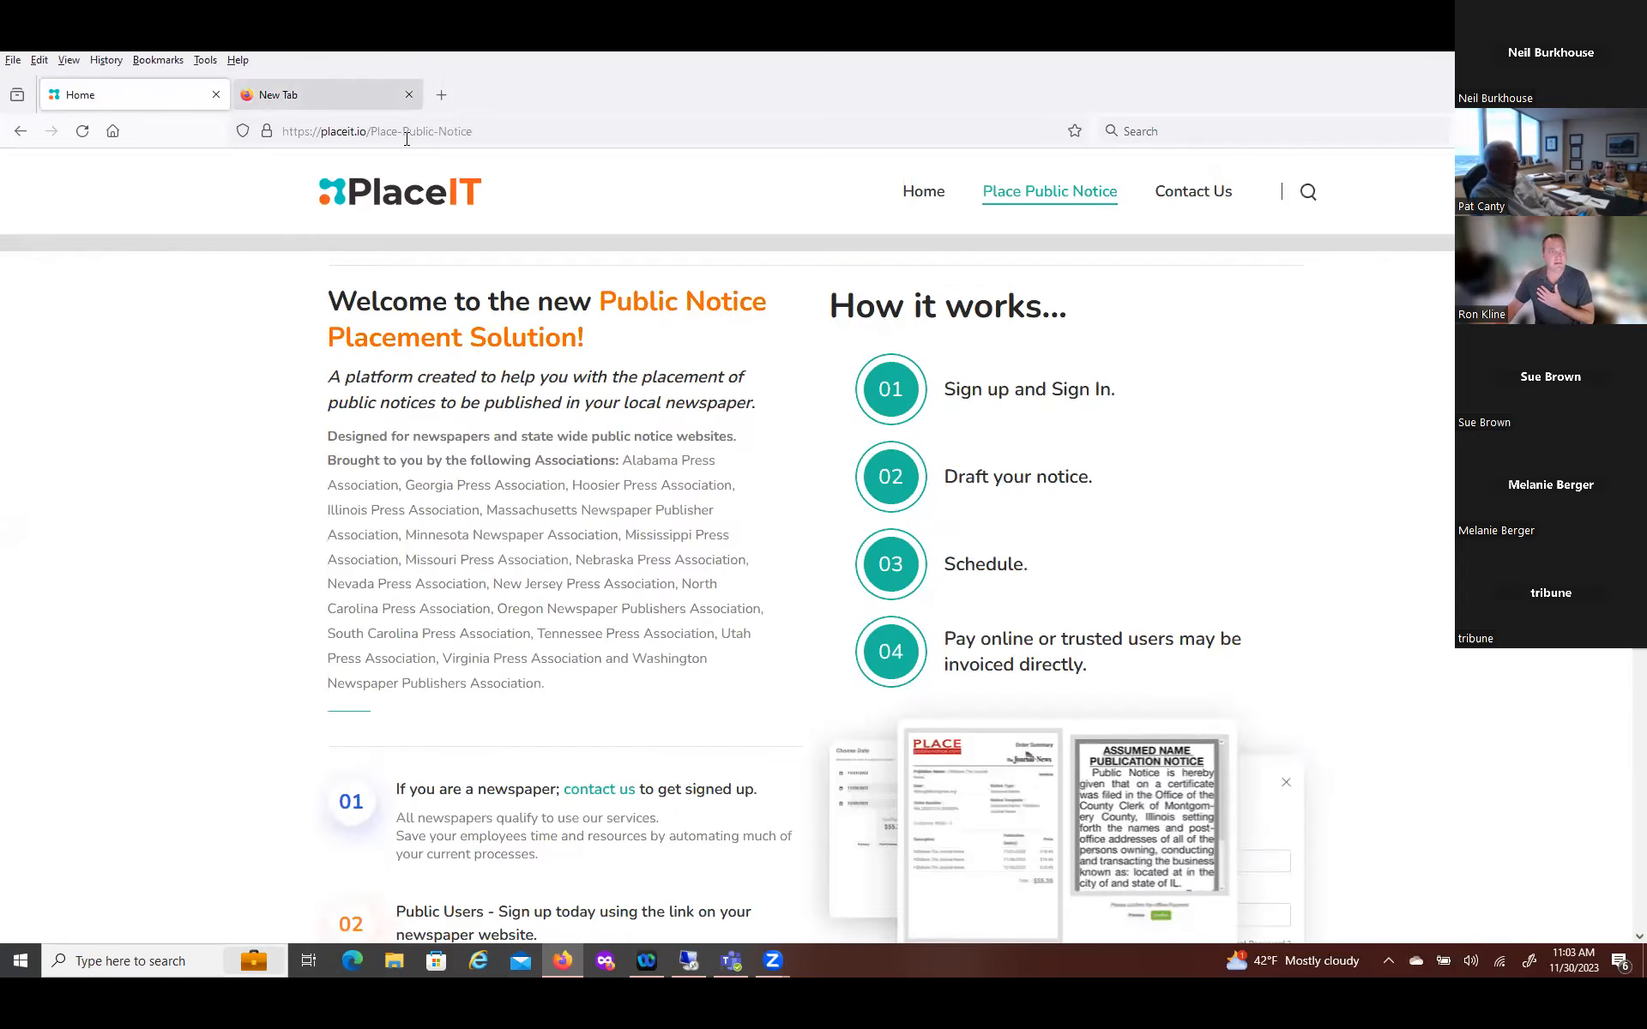
pyautogui.click(442, 95)
pyautogui.write('texaspublicnotices.com')
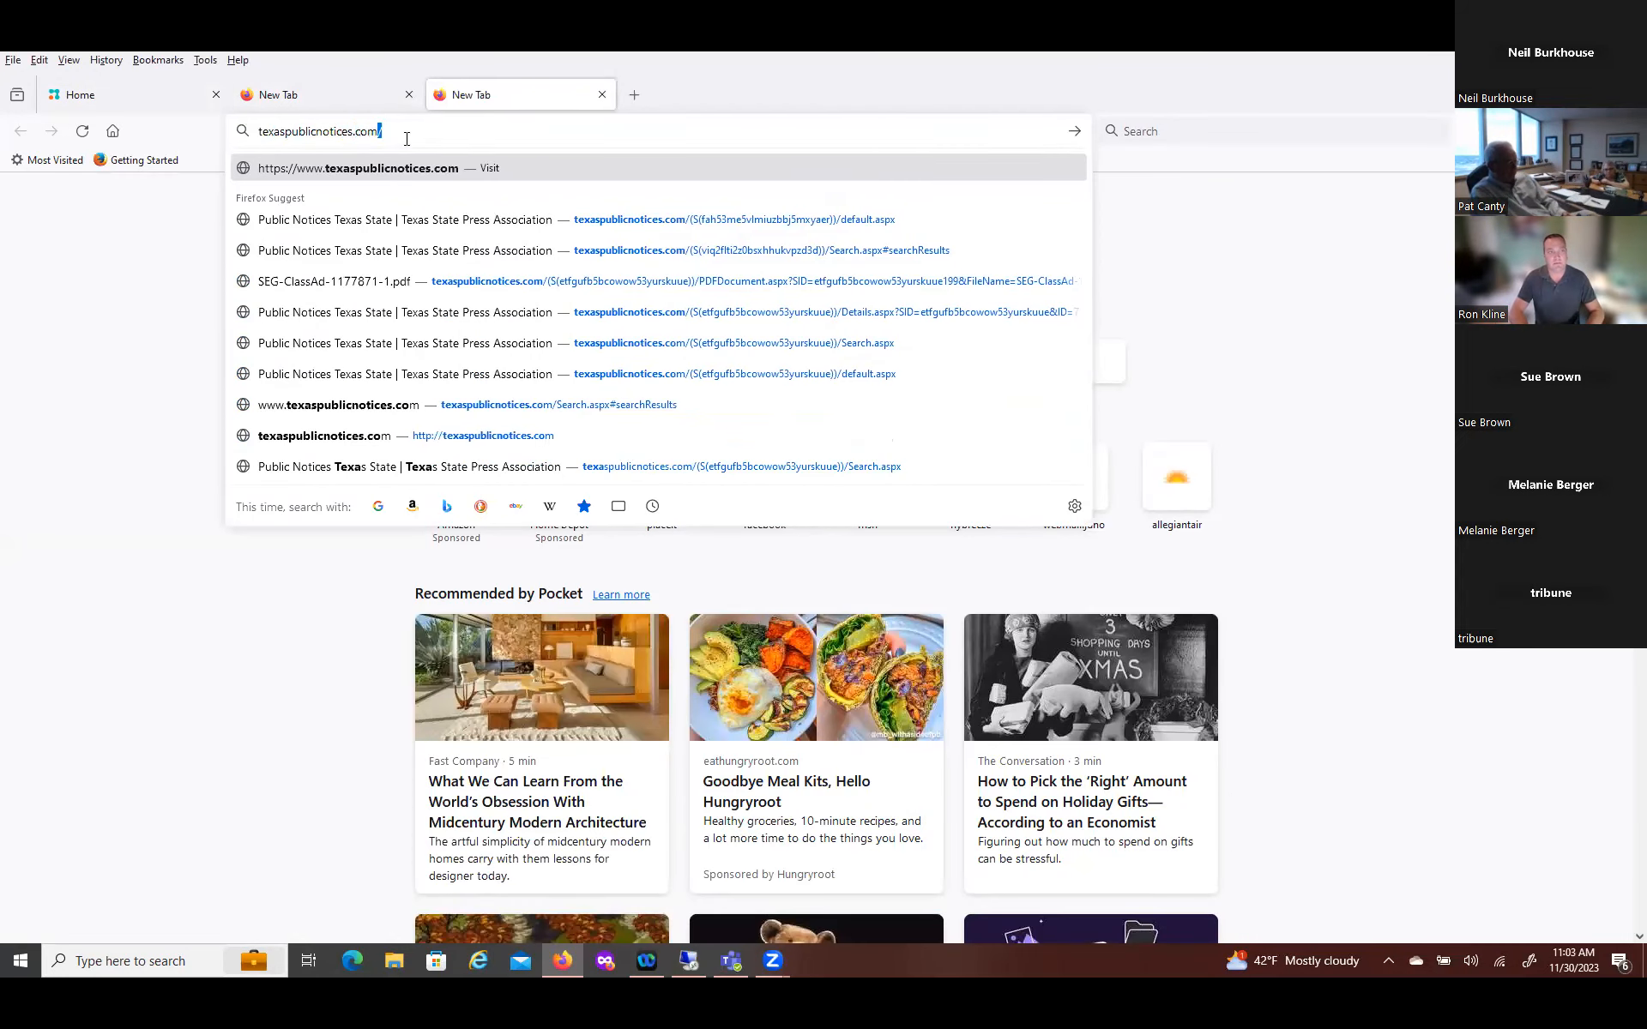
pyautogui.press('Return')
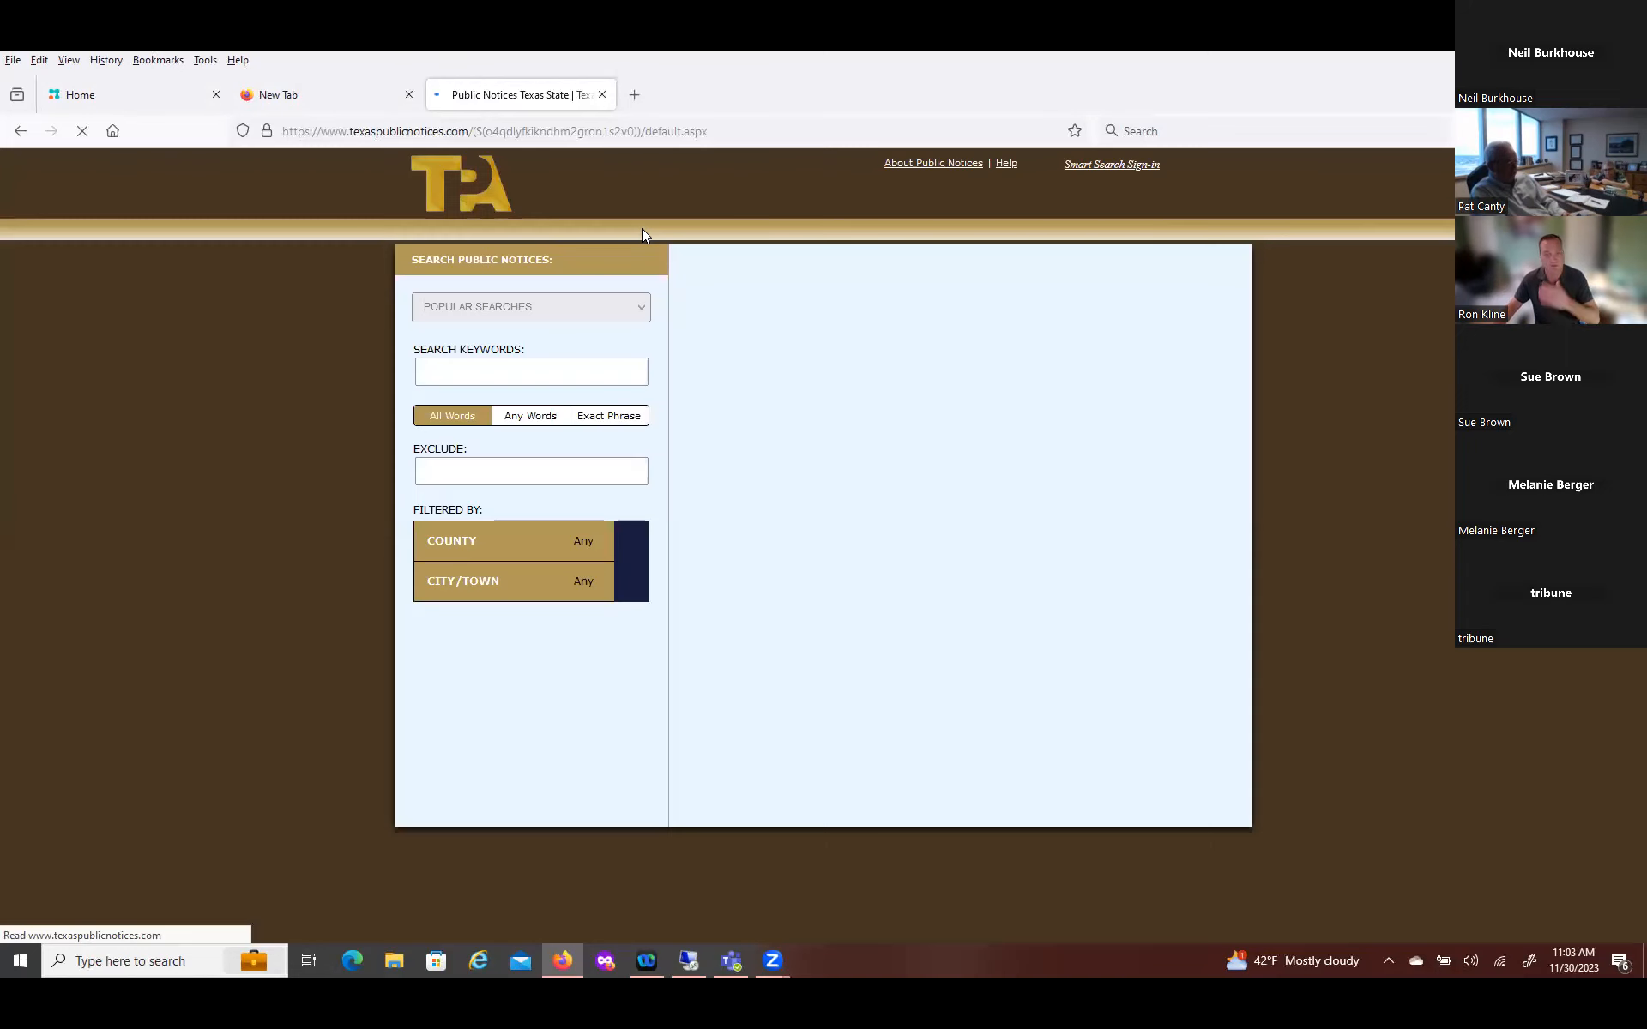